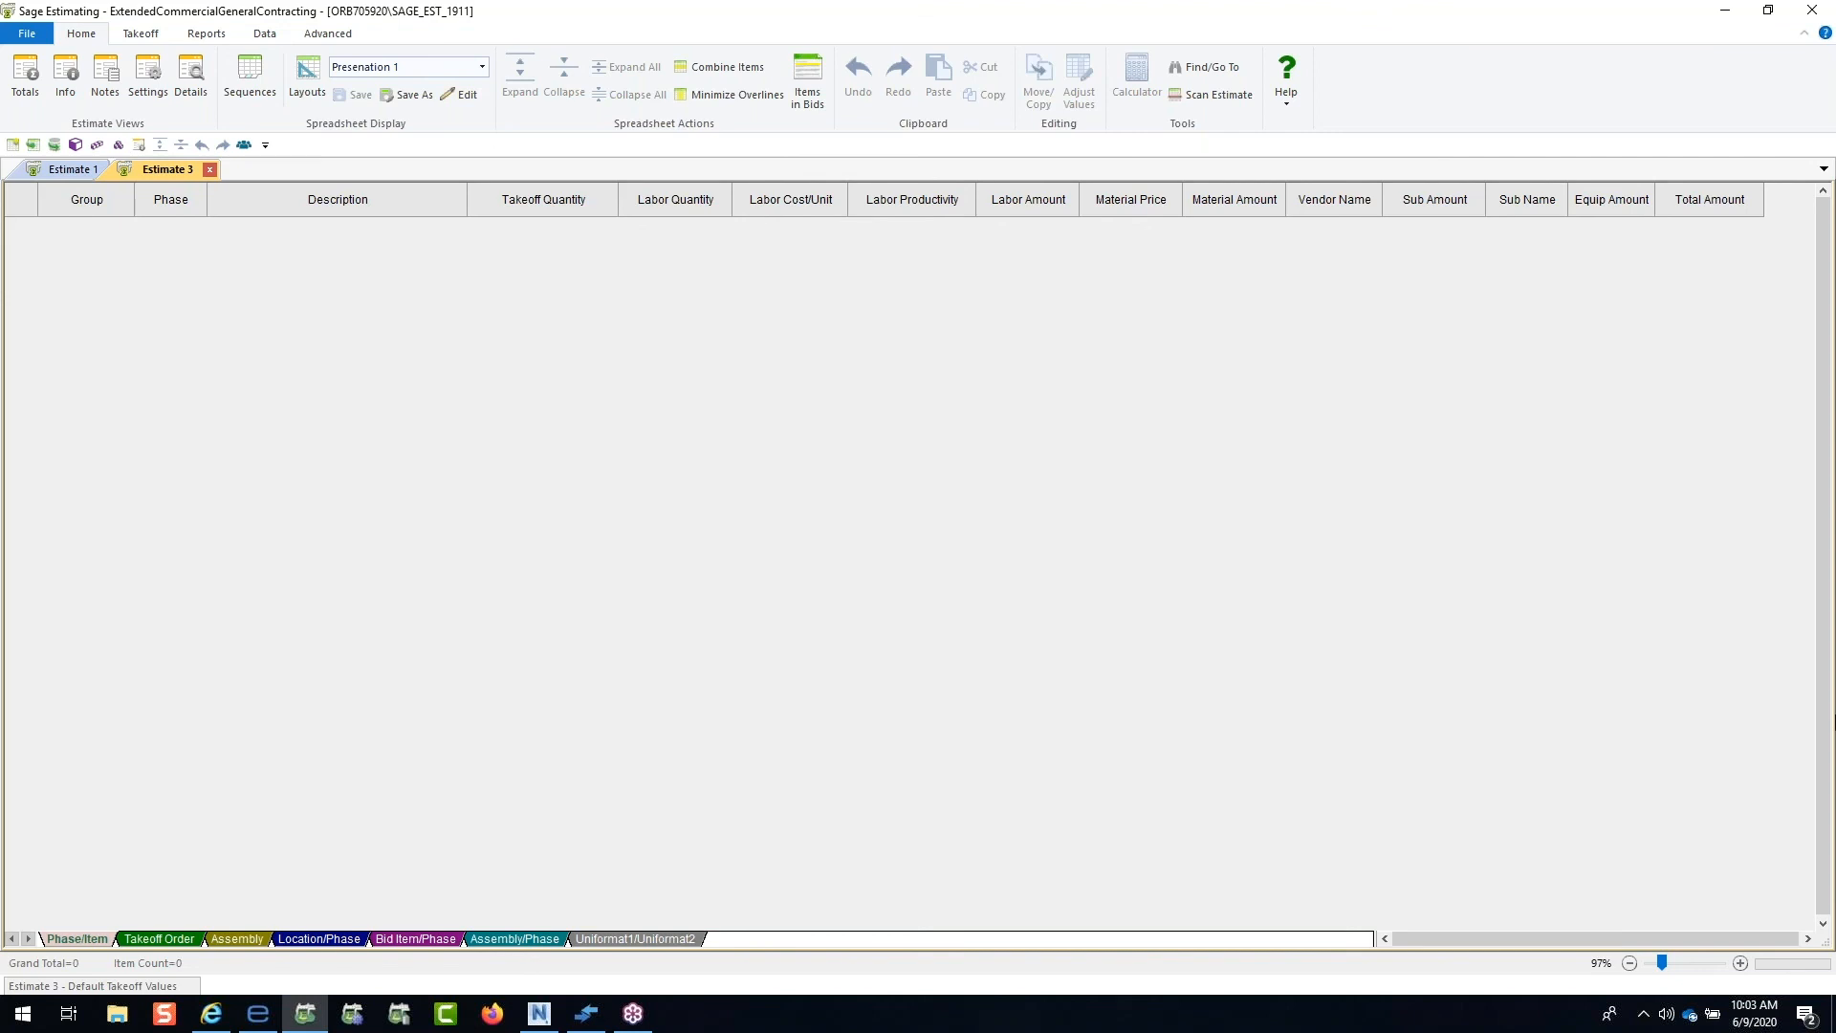
{"action": "left_click", "coordinate": [27, 34]}
{"action": "left_click", "coordinate": [67, 144]}
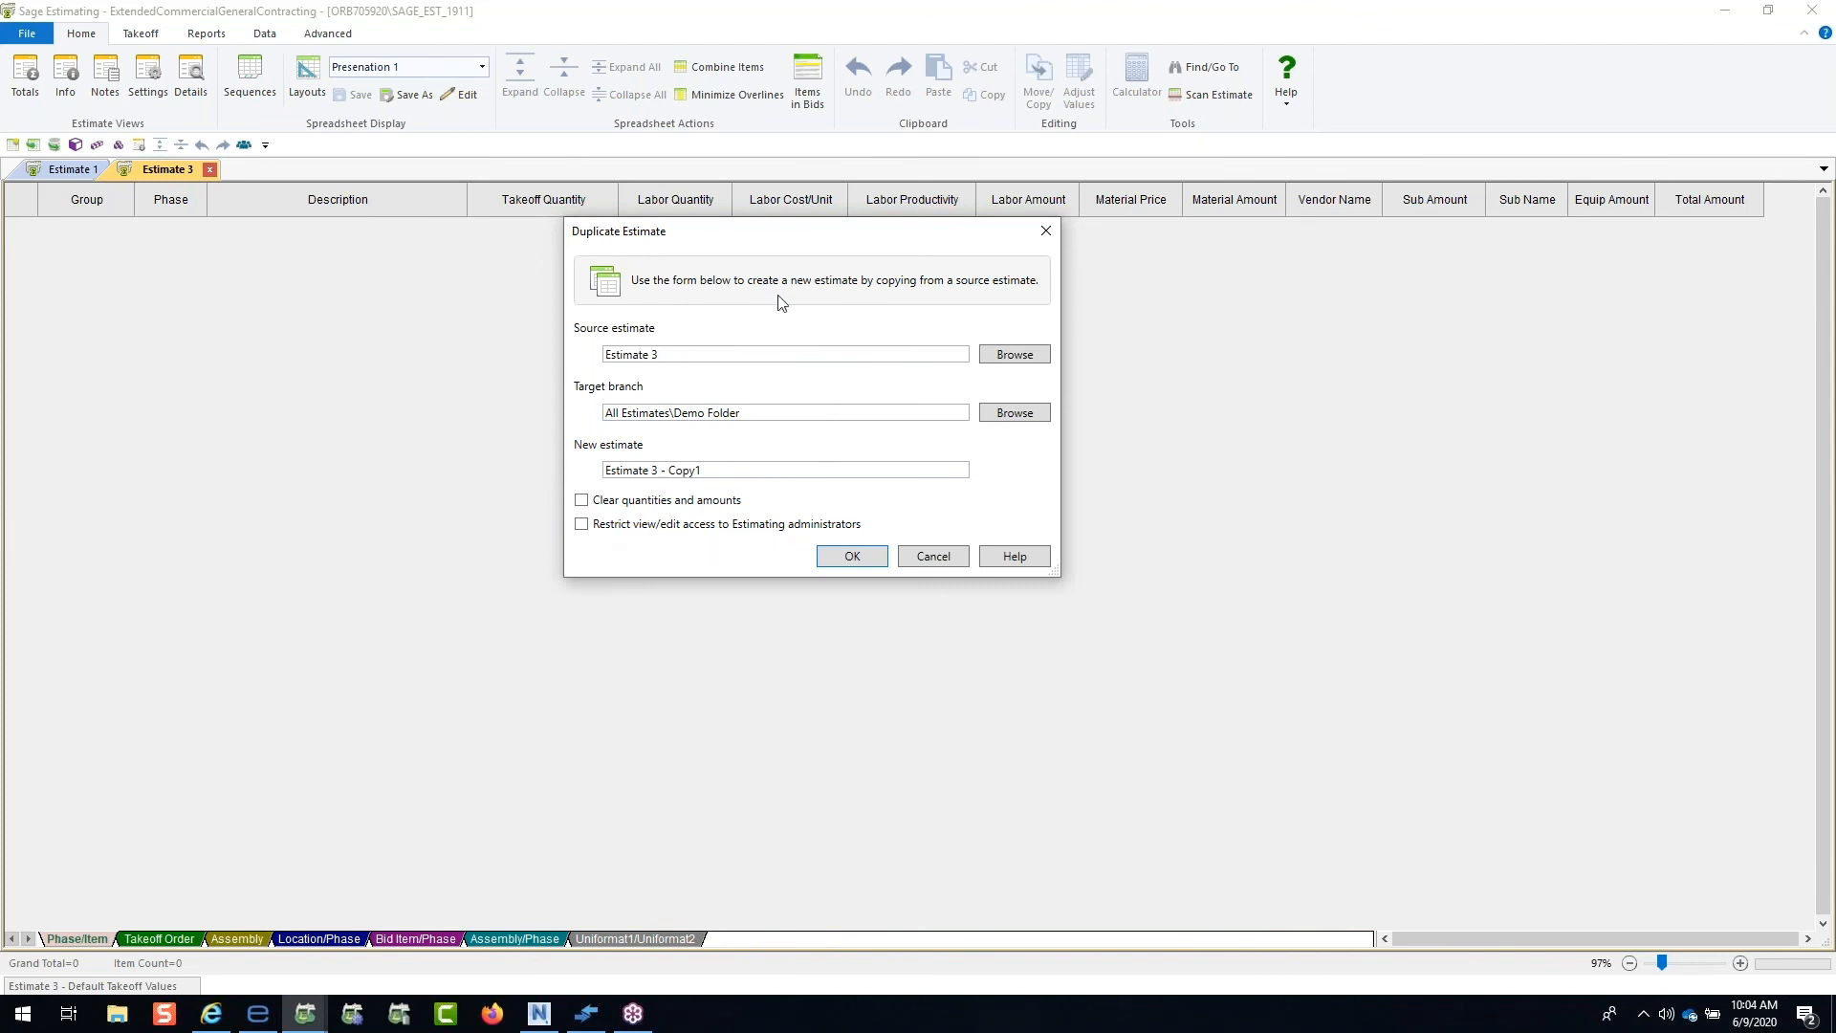
{"action": "left_click", "coordinate": [933, 556]}
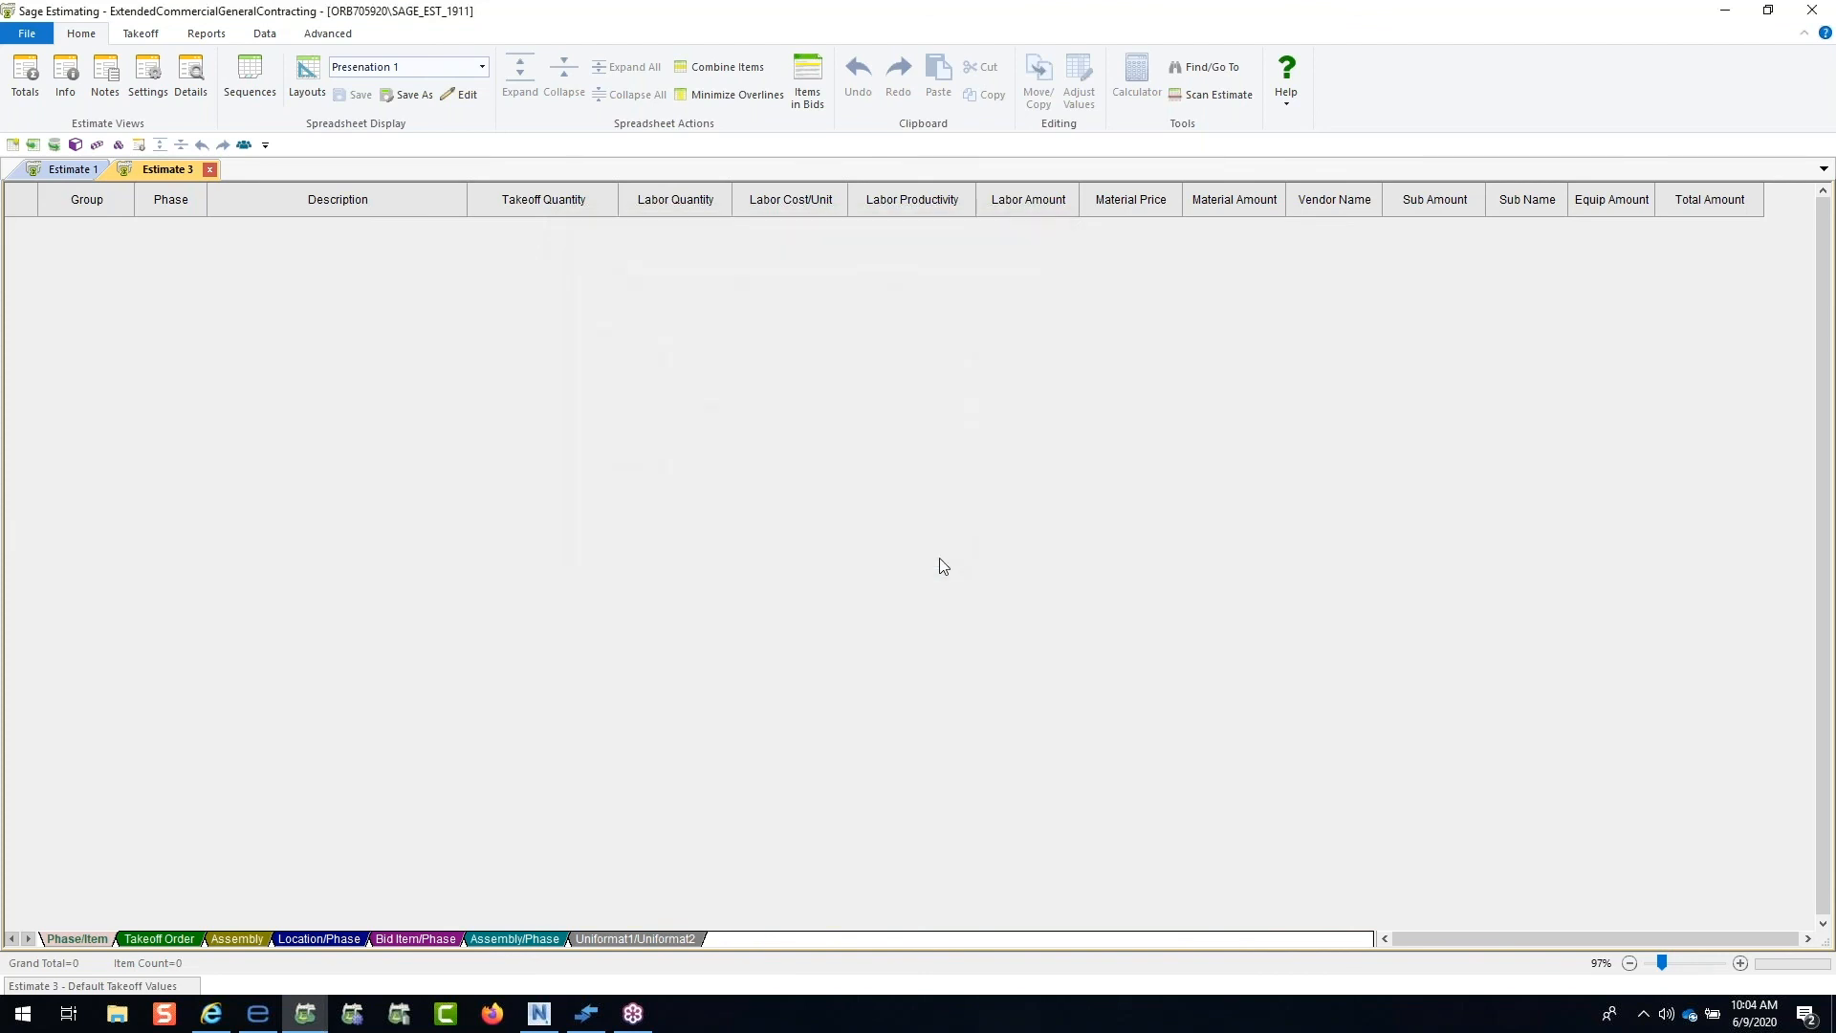
Step: Show Estimate 3 beside Estimate 1, copy the Sitework and Concrete items into Estimate 3, and restore the single-estimate view
{"action": "left_click_drag", "start_coordinate": [124, 178], "coordinate": [932, 198]}
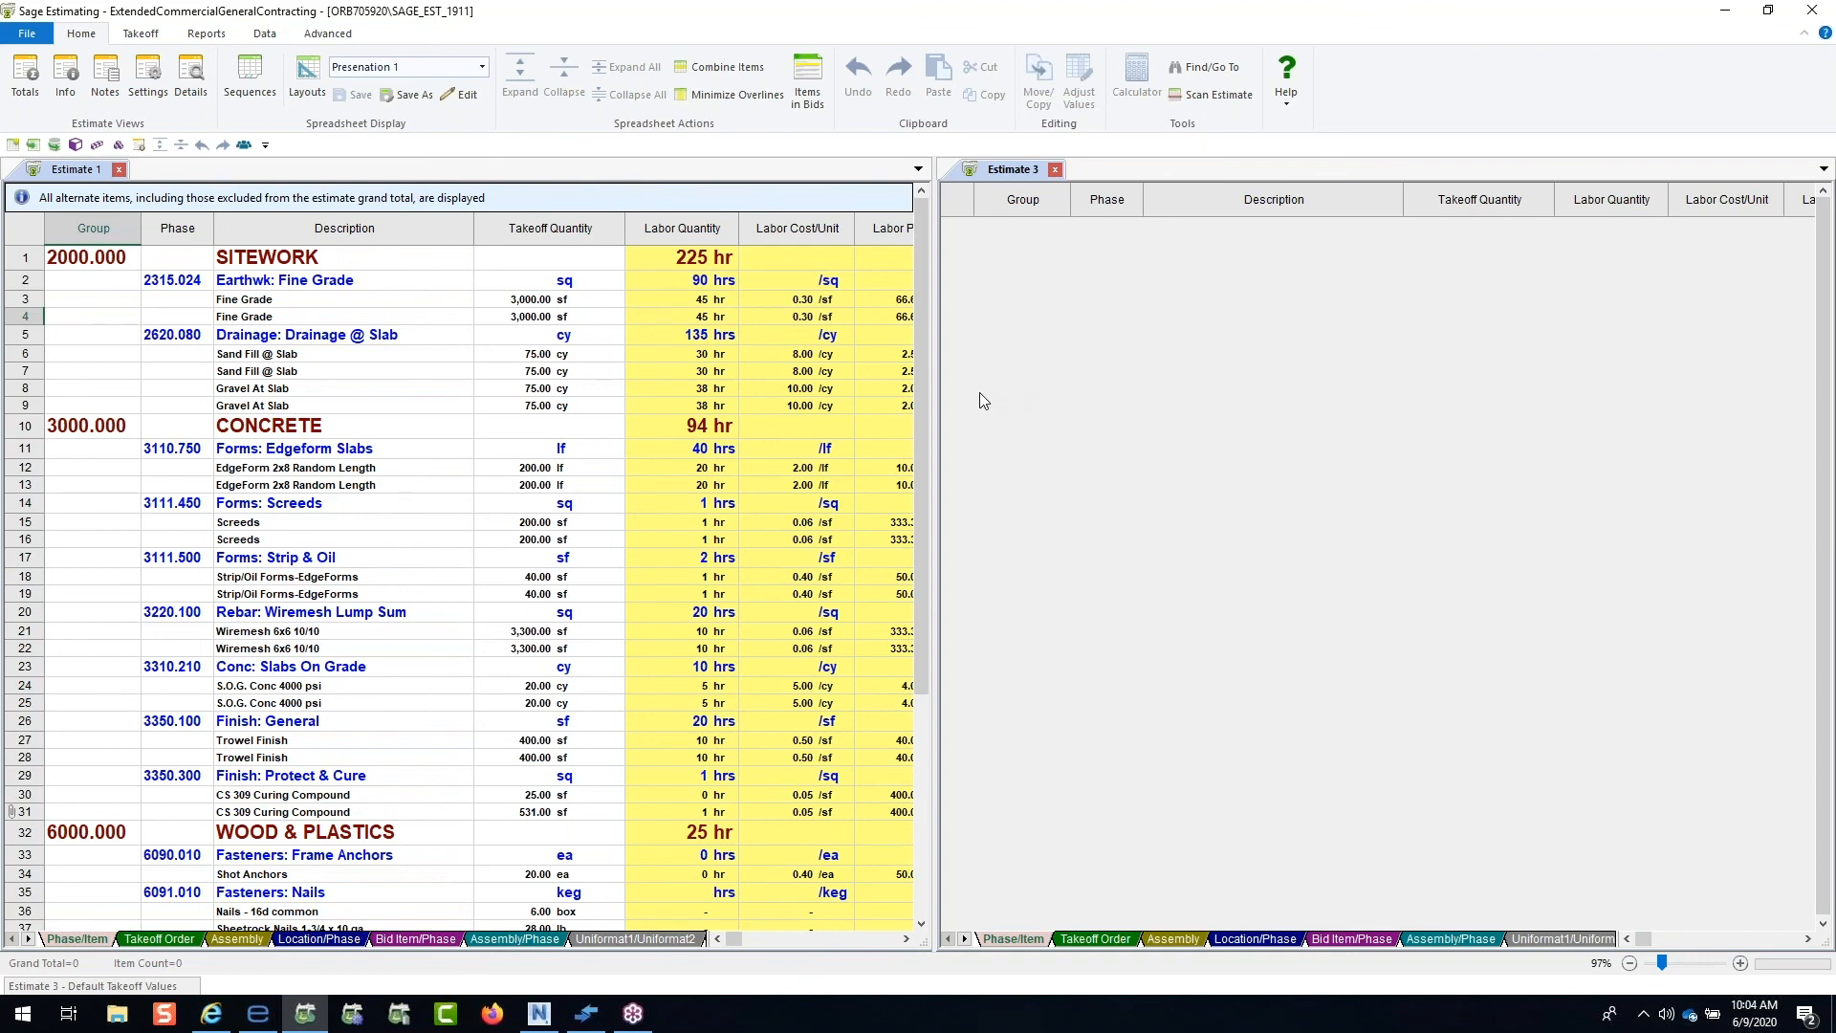
{"action": "left_click", "coordinate": [30, 259]}
{"action": "left_click_drag", "start_coordinate": [30, 259], "coordinate": [36, 854]}
{"action": "left_click_drag", "start_coordinate": [158, 753], "coordinate": [1053, 603]}
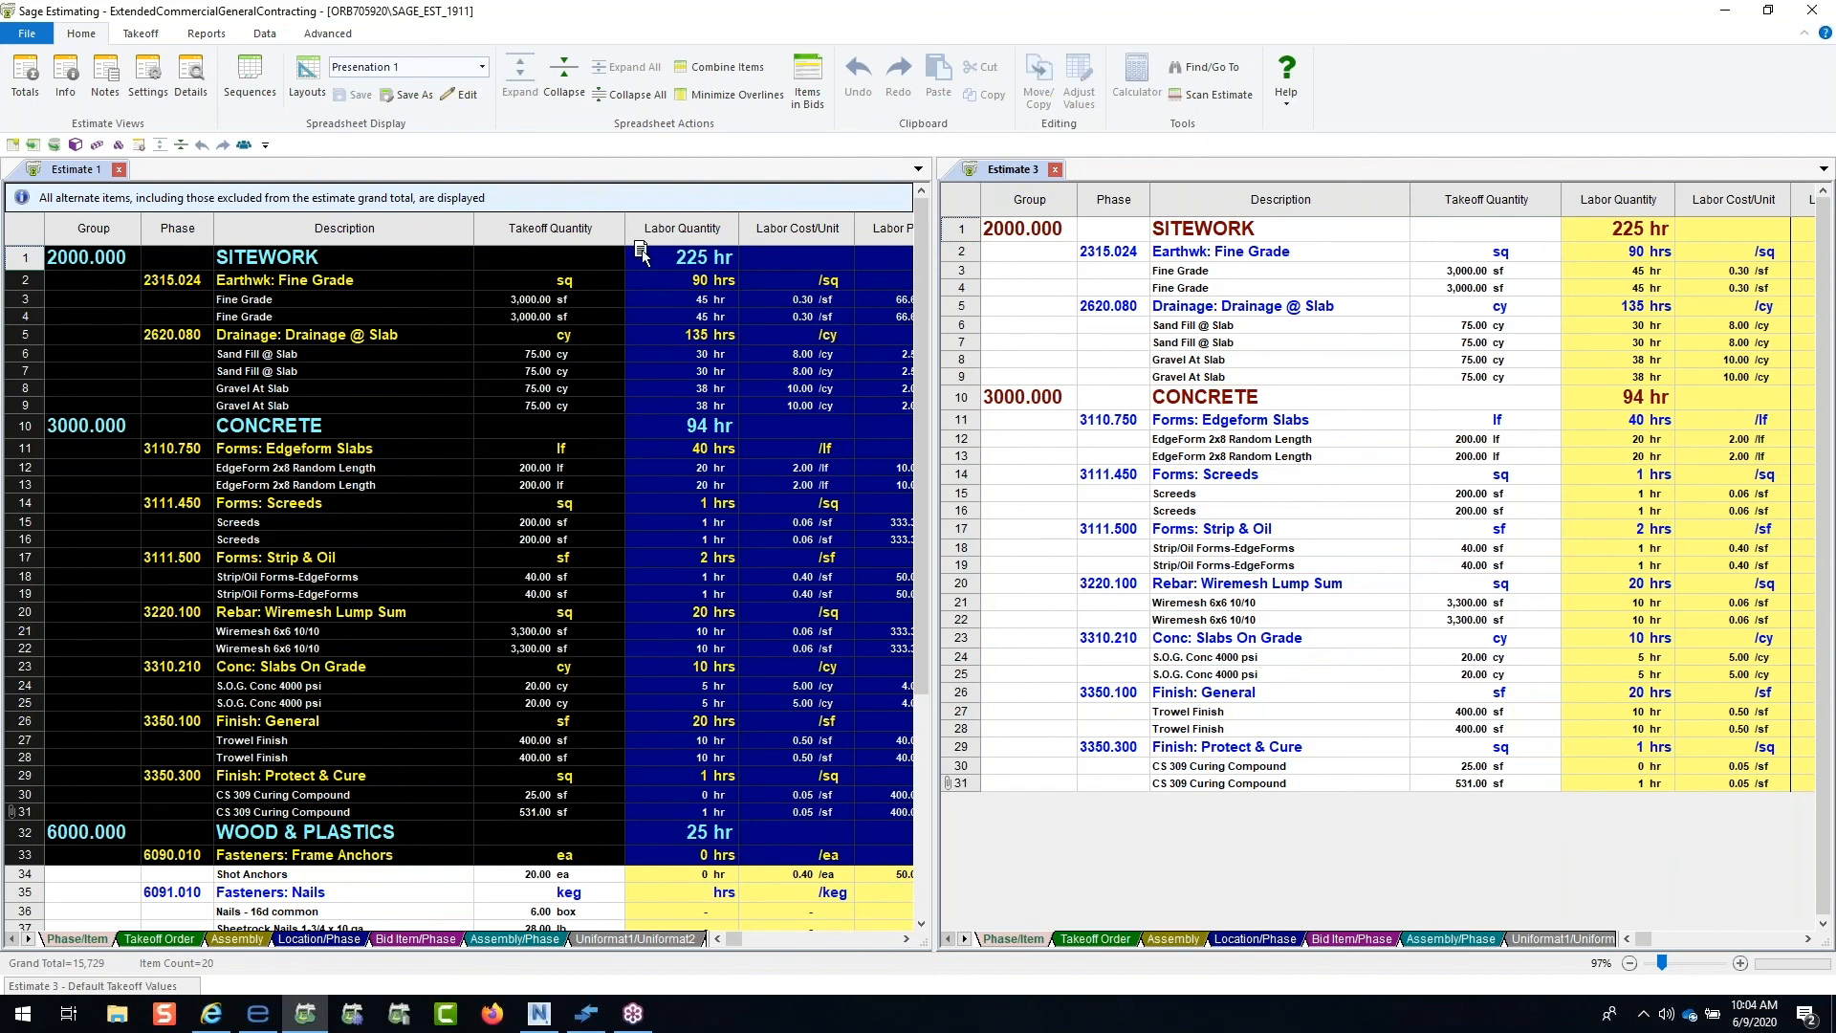
{"action": "left_click_drag", "start_coordinate": [202, 198], "coordinate": [176, 170]}
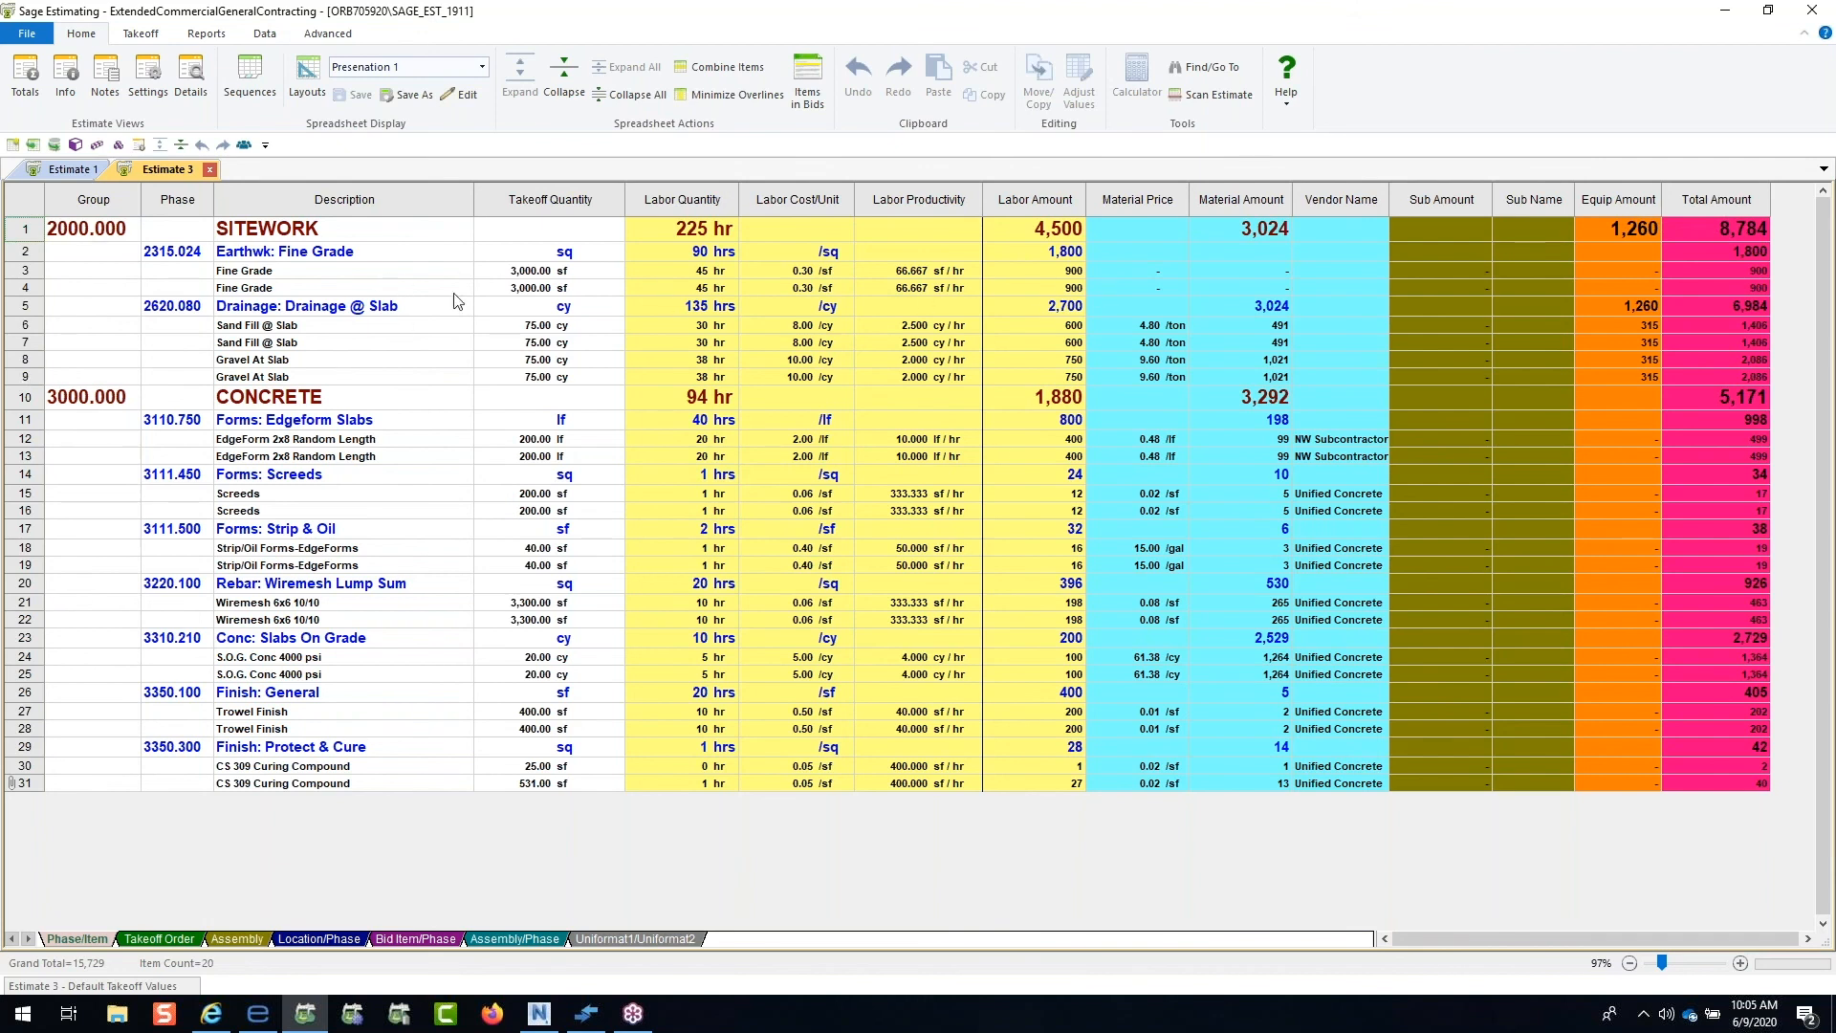
Step: View Estimate 3 in the Presentation 2 layout and highlight the Change Date and Change Time columns
{"action": "left_click", "coordinate": [483, 67]}
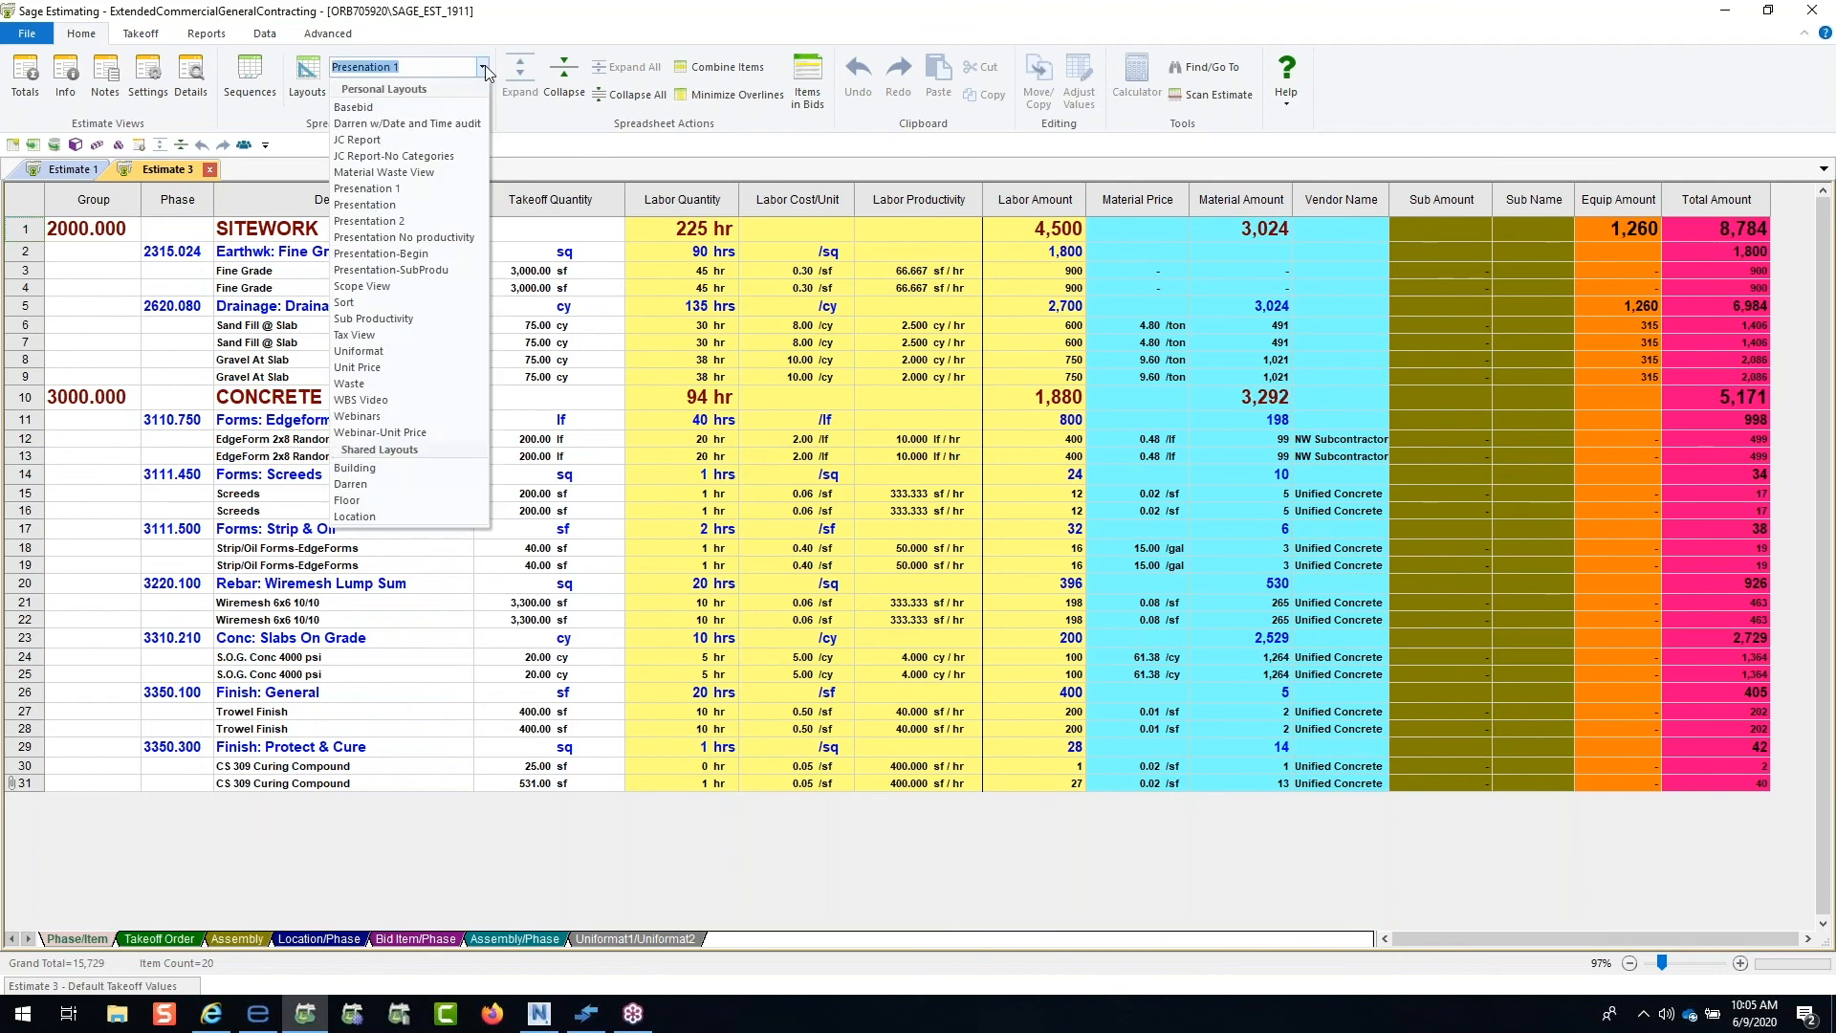
{"action": "left_click", "coordinate": [440, 221]}
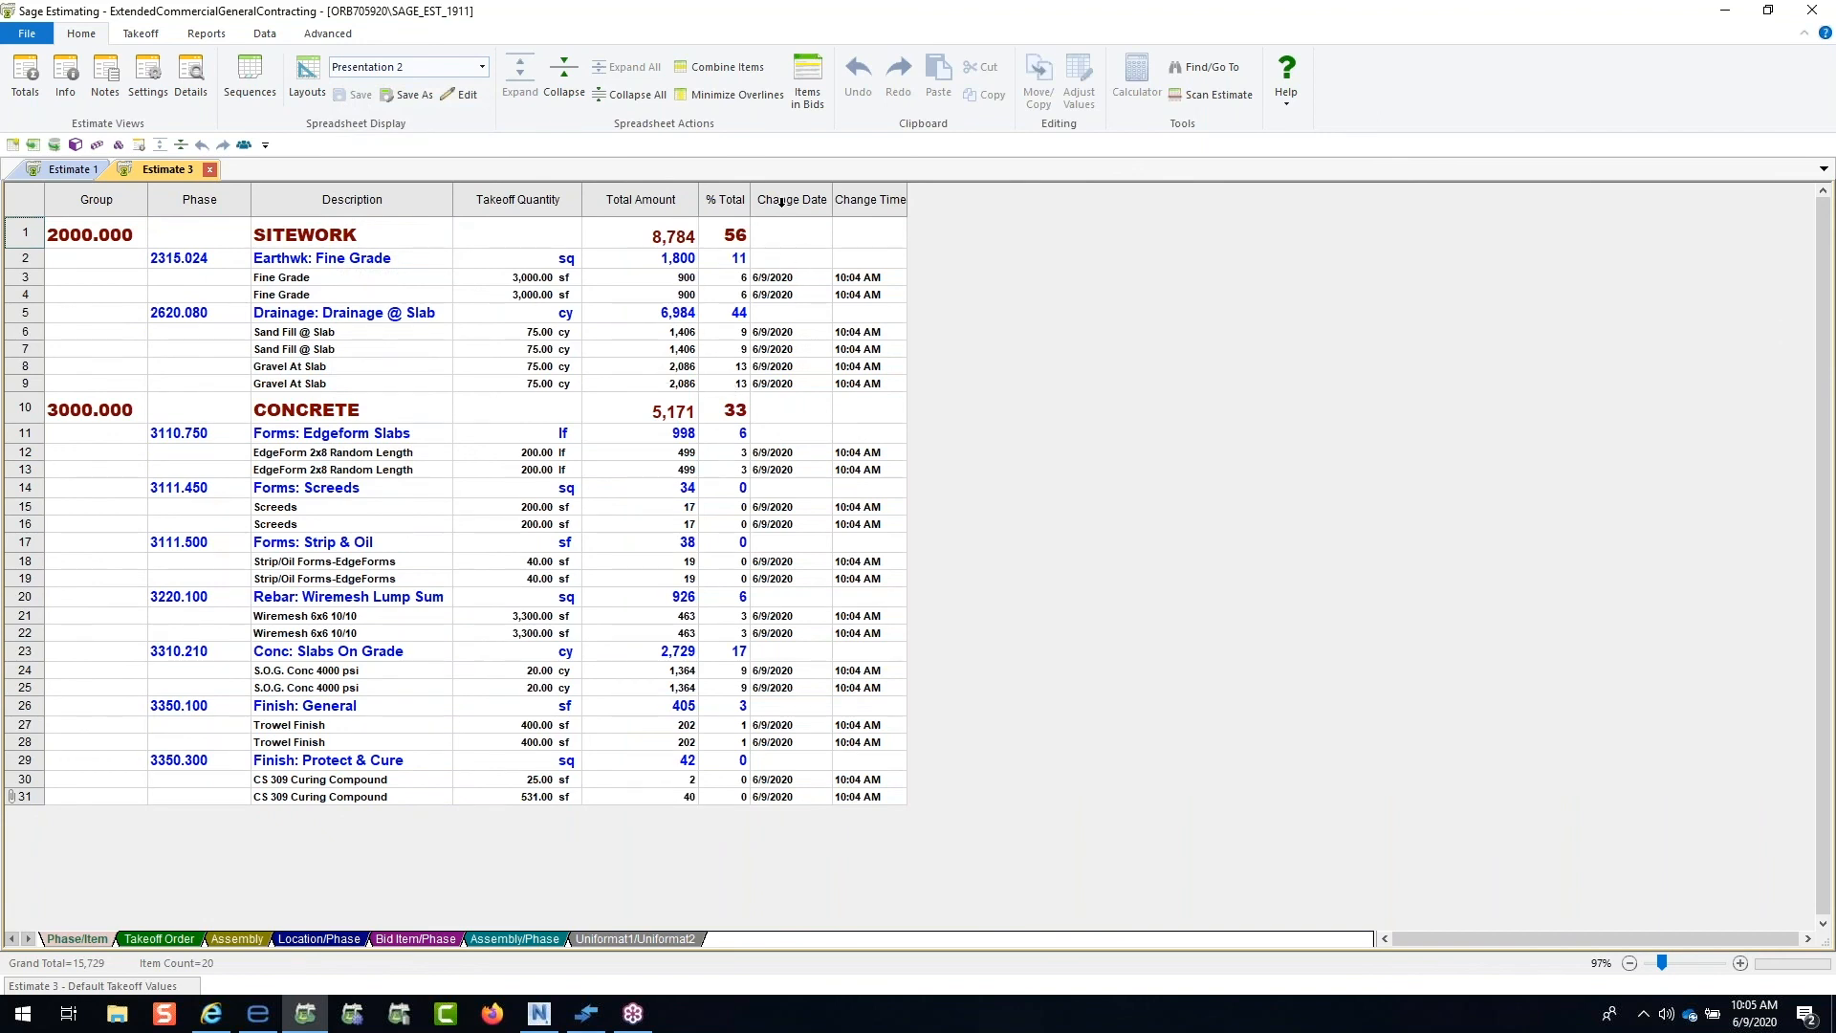
{"action": "left_click_drag", "start_coordinate": [782, 201], "coordinate": [861, 202]}
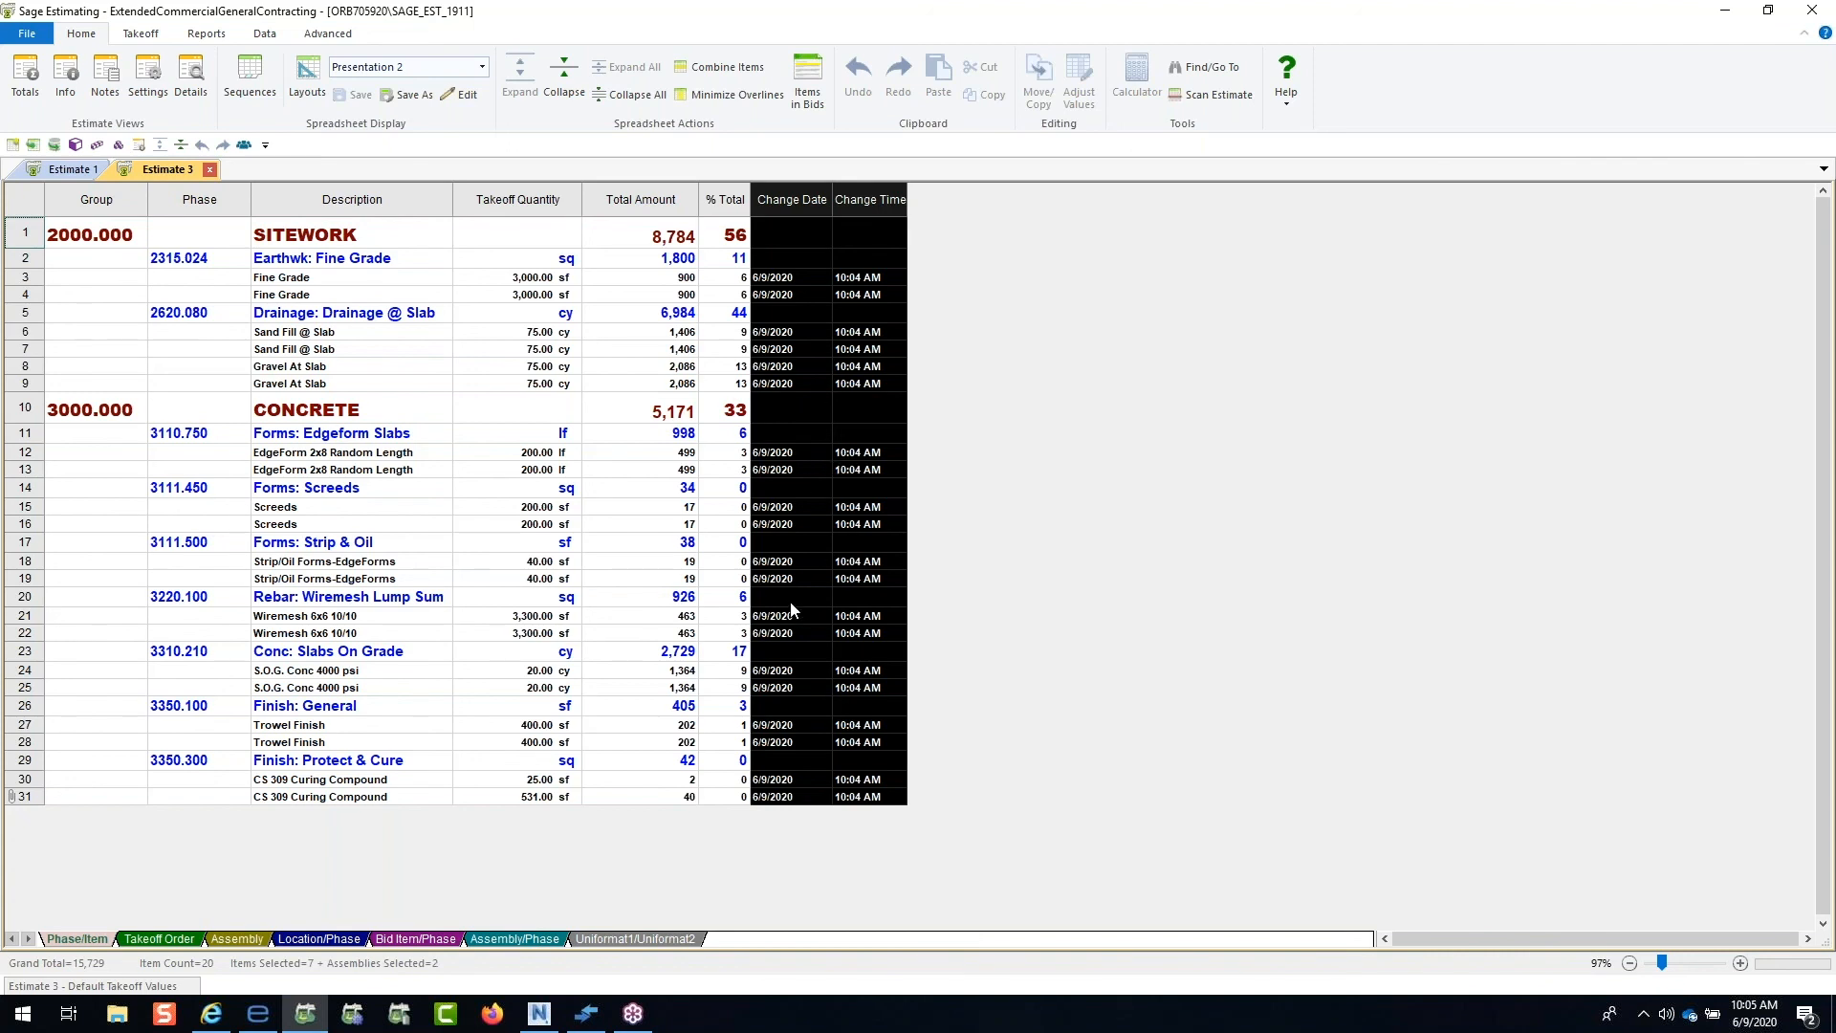
Step: View Estimate 3 in the JC Report layout and return to the Presenation 1 layout
{"action": "left_click", "coordinate": [482, 69]}
{"action": "left_click", "coordinate": [467, 140]}
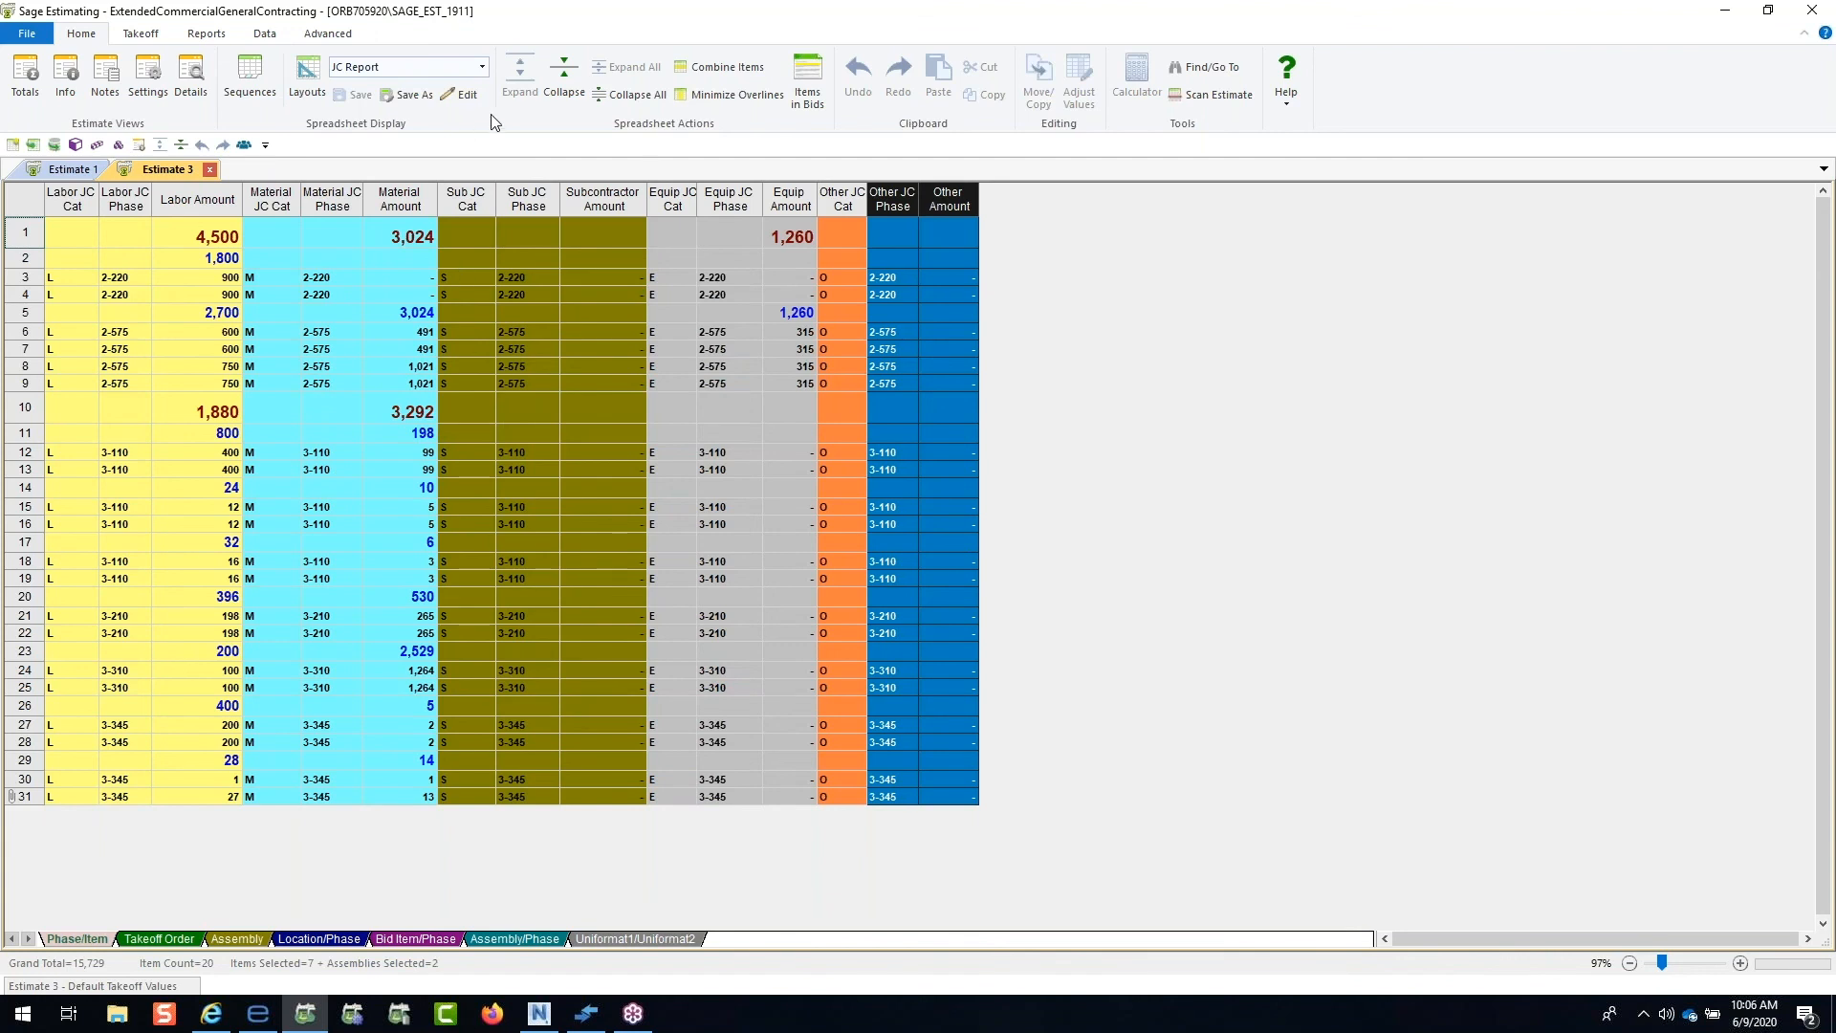
{"action": "left_click", "coordinate": [483, 67]}
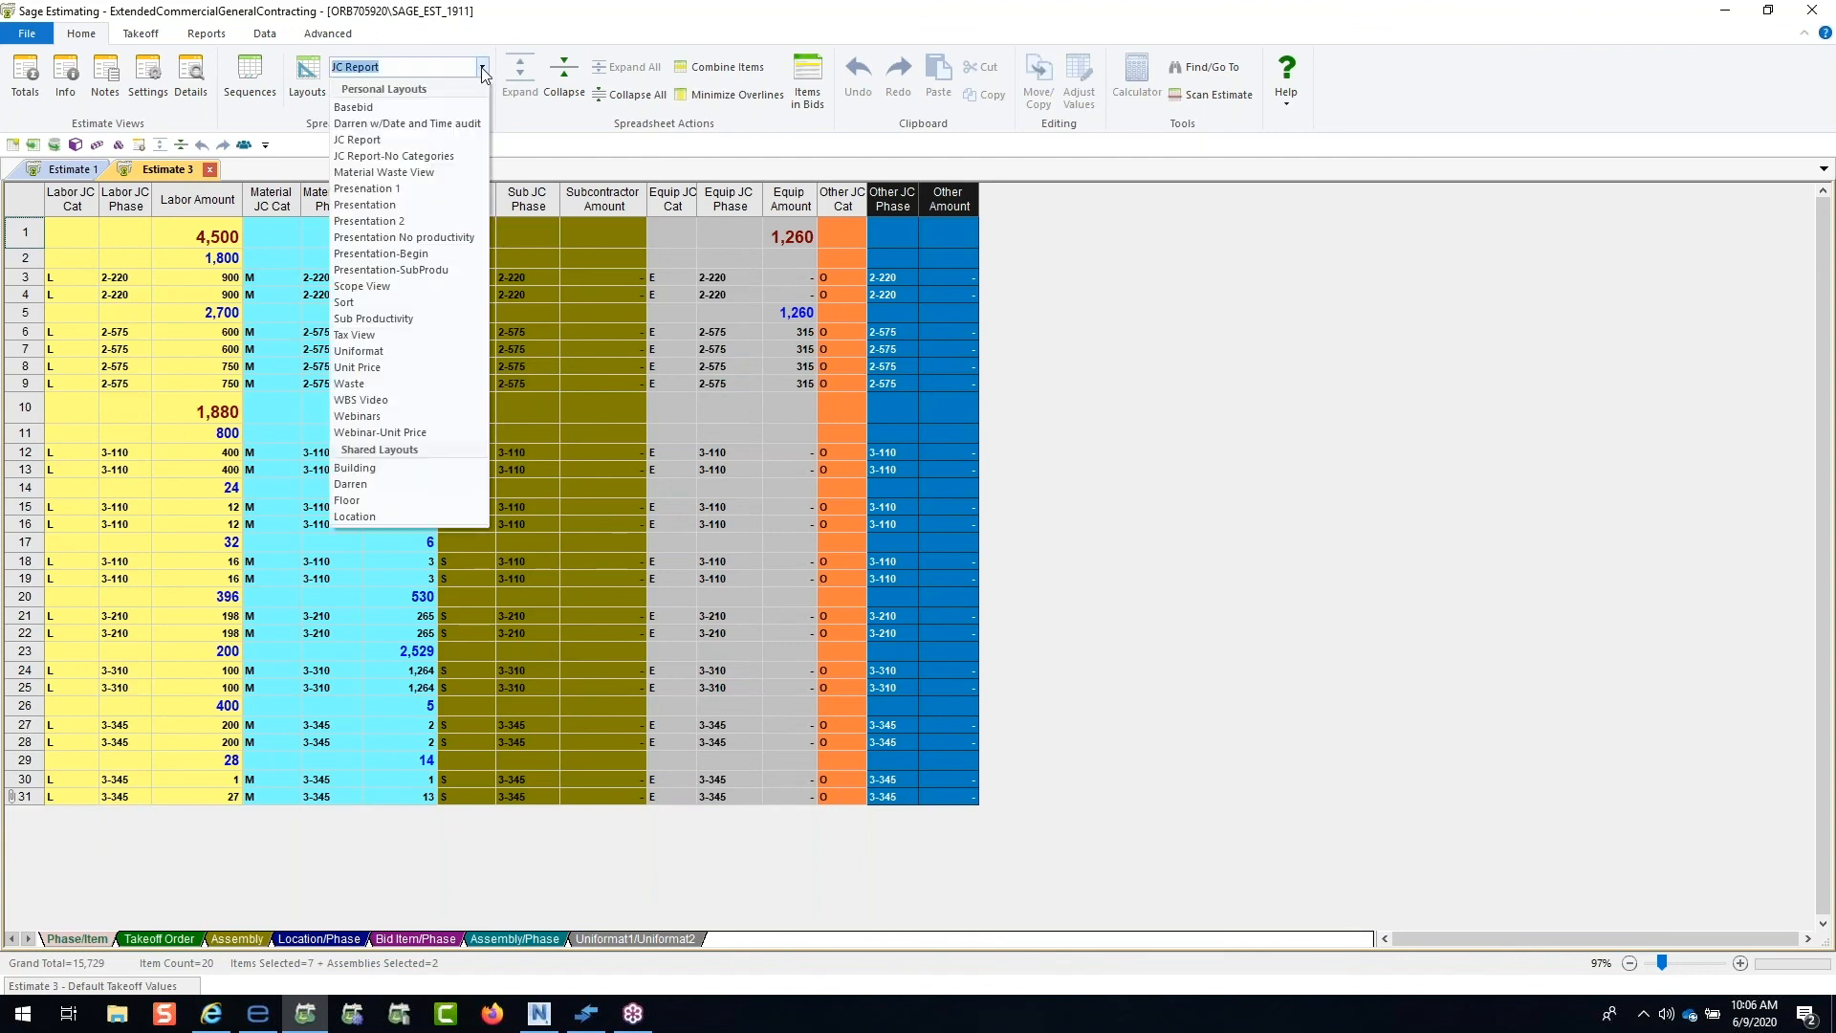
{"action": "left_click", "coordinate": [428, 197]}
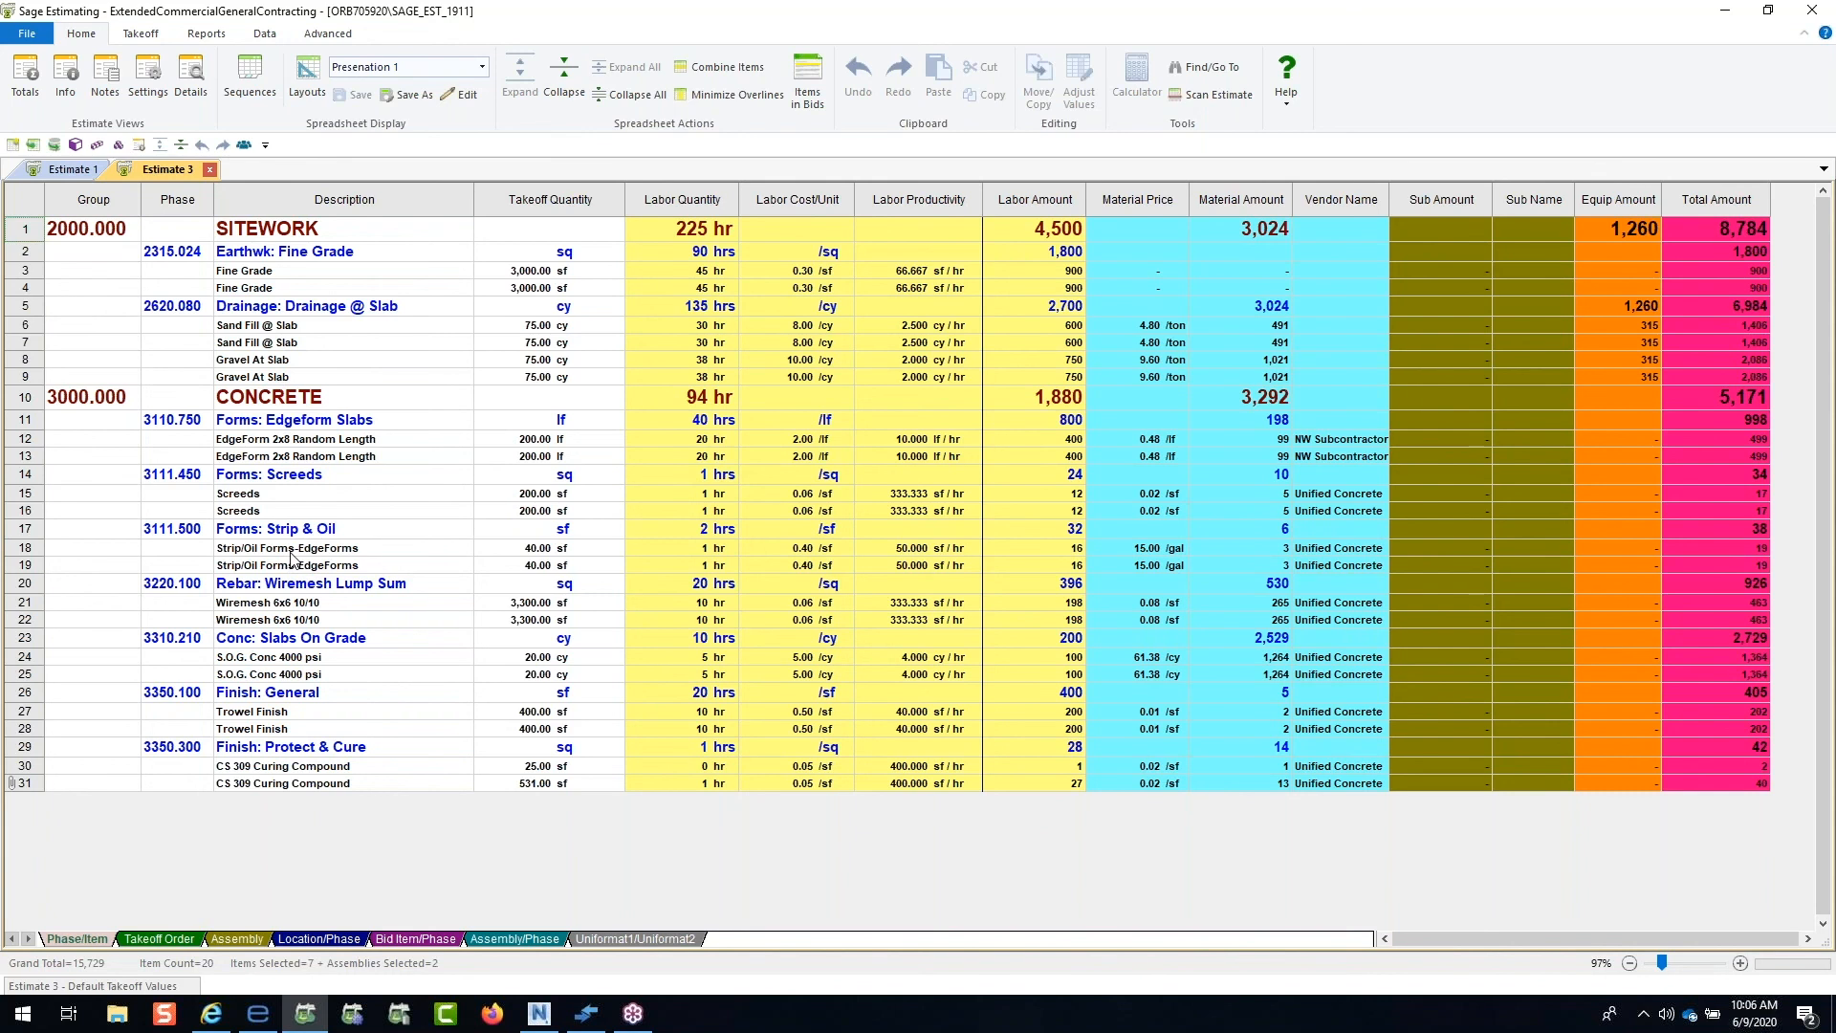
Step: In the Location/Phase sequence, move Floor 1's drainage, slab concrete, finish and protect-and-cure items to Floor 2, and return to the Phase/Item sequence
{"action": "left_click", "coordinate": [321, 938]}
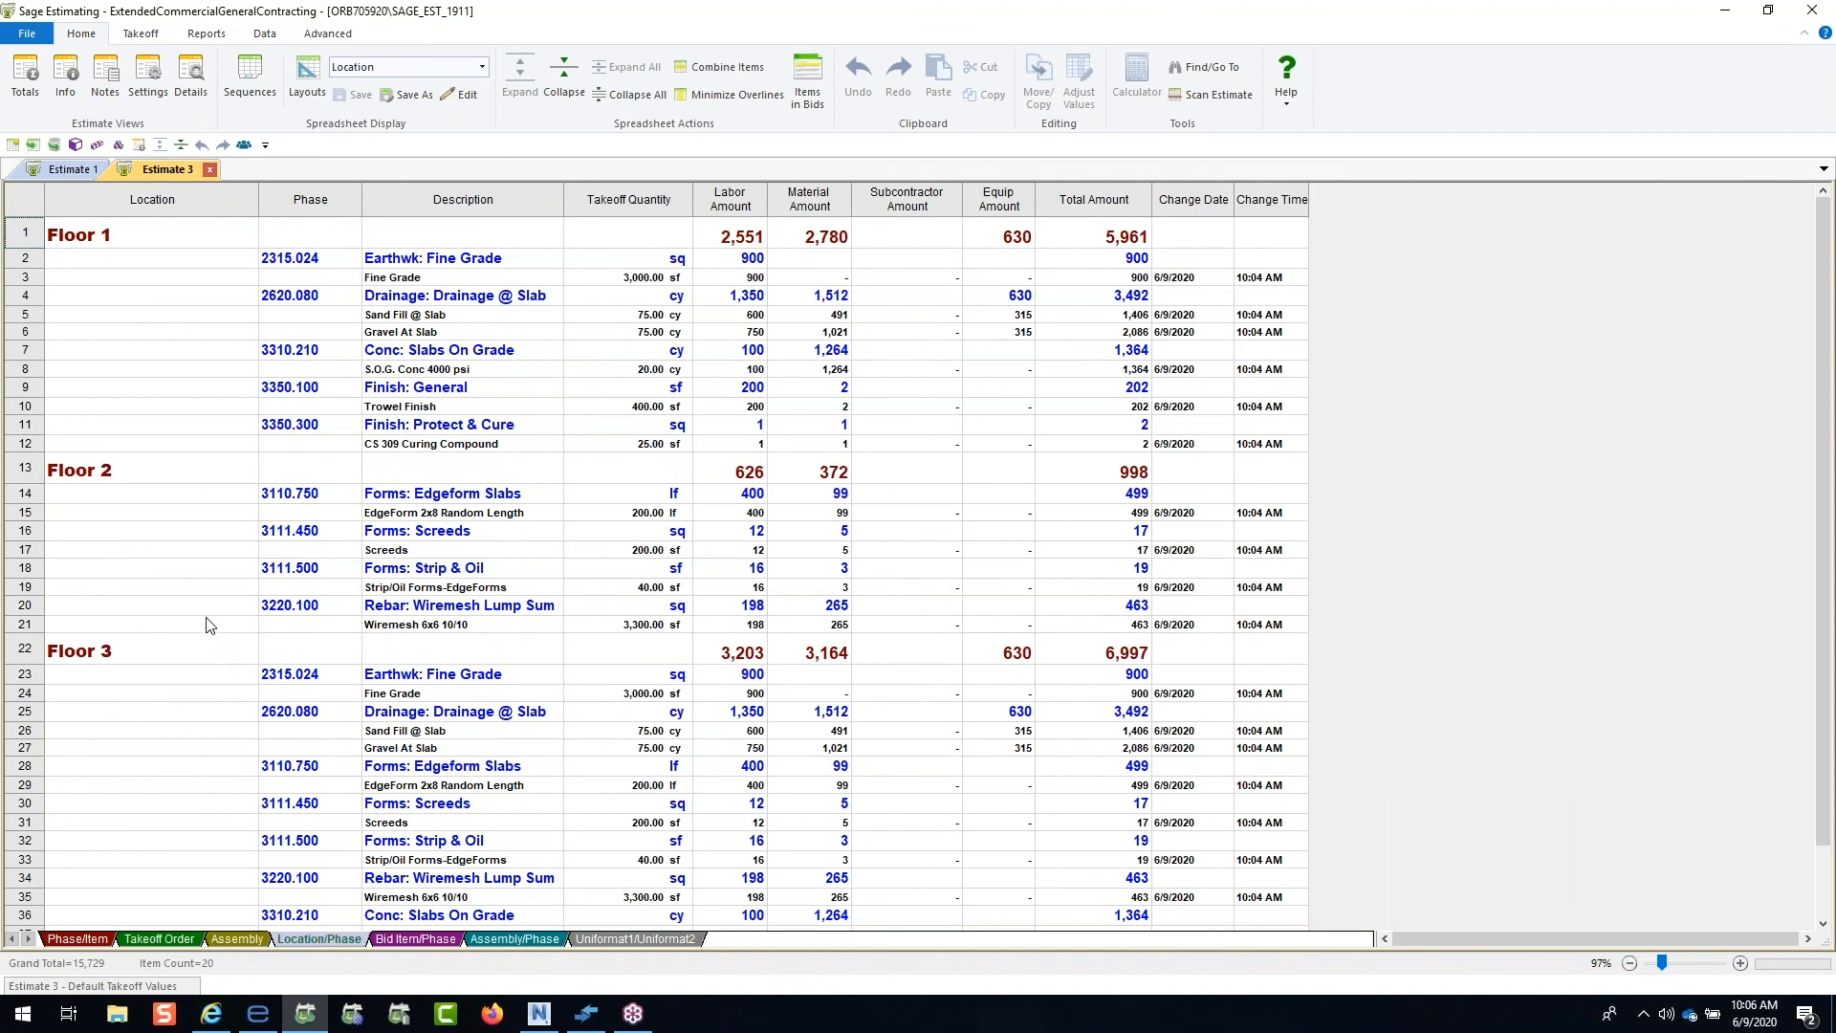
{"action": "left_click_drag", "start_coordinate": [42, 443], "coordinate": [42, 294]}
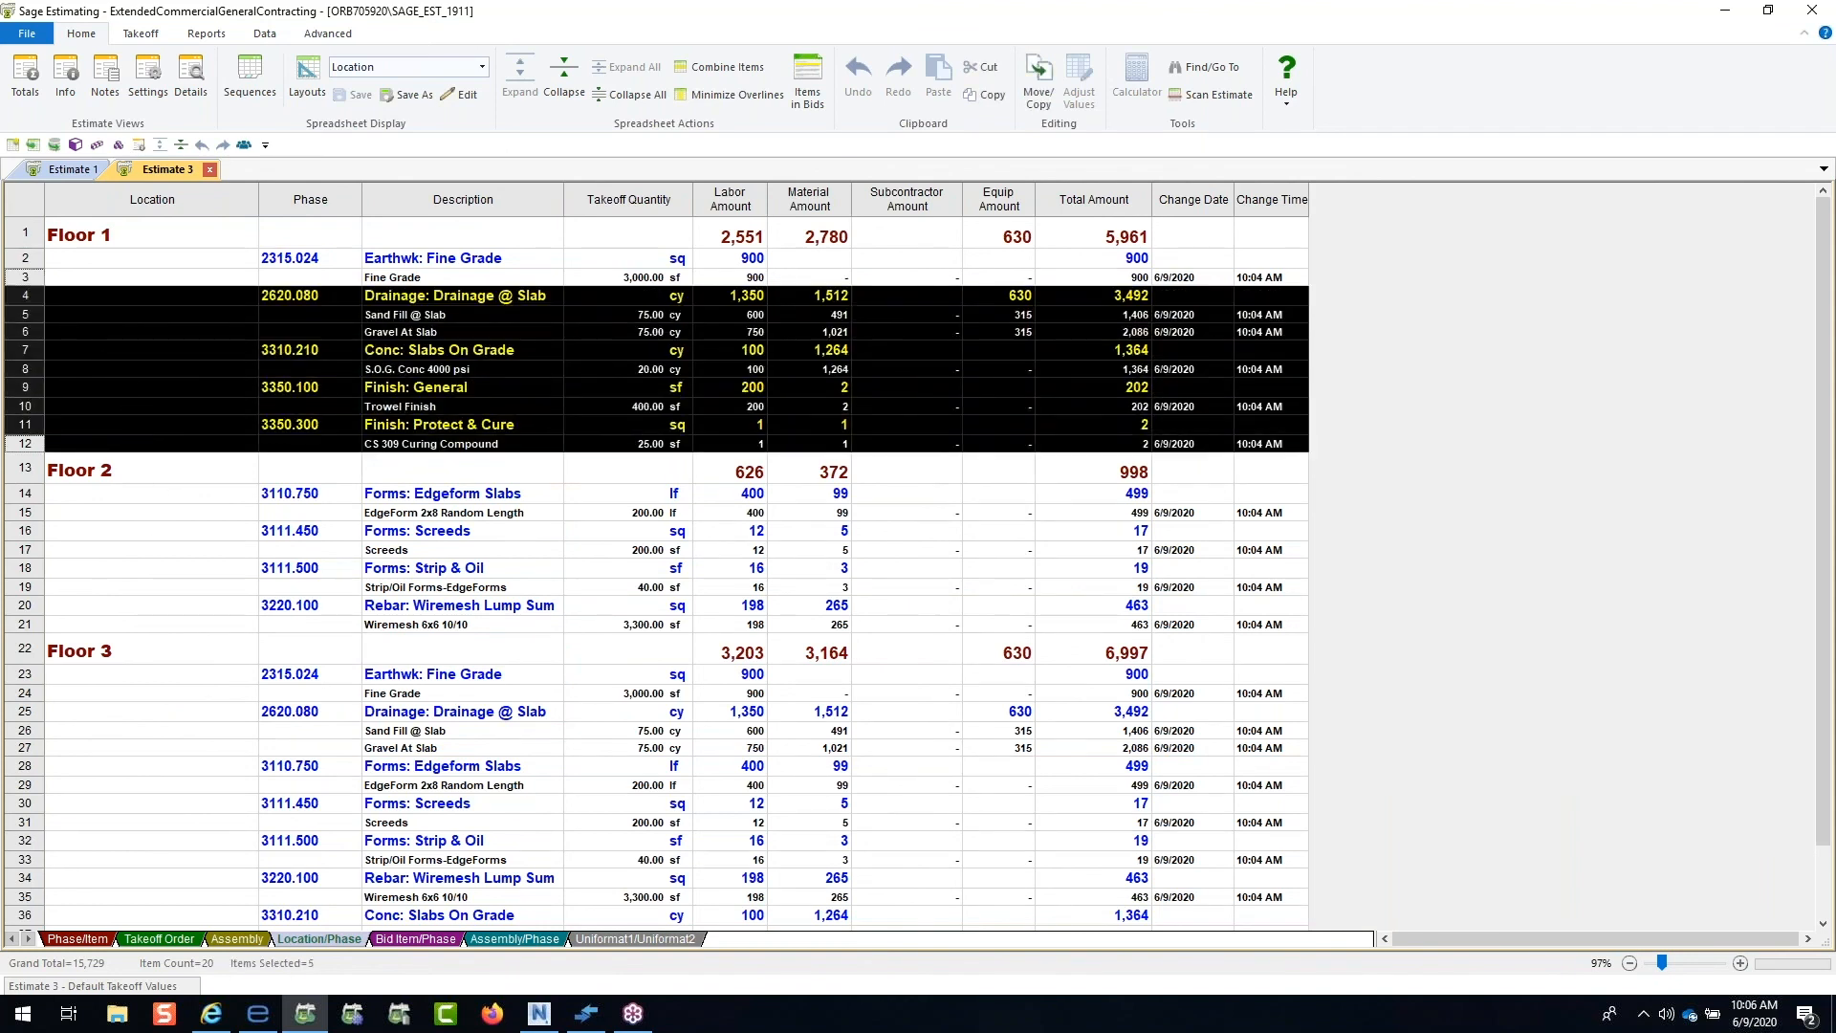
{"action": "left_click_drag", "start_coordinate": [151, 383], "coordinate": [153, 525]}
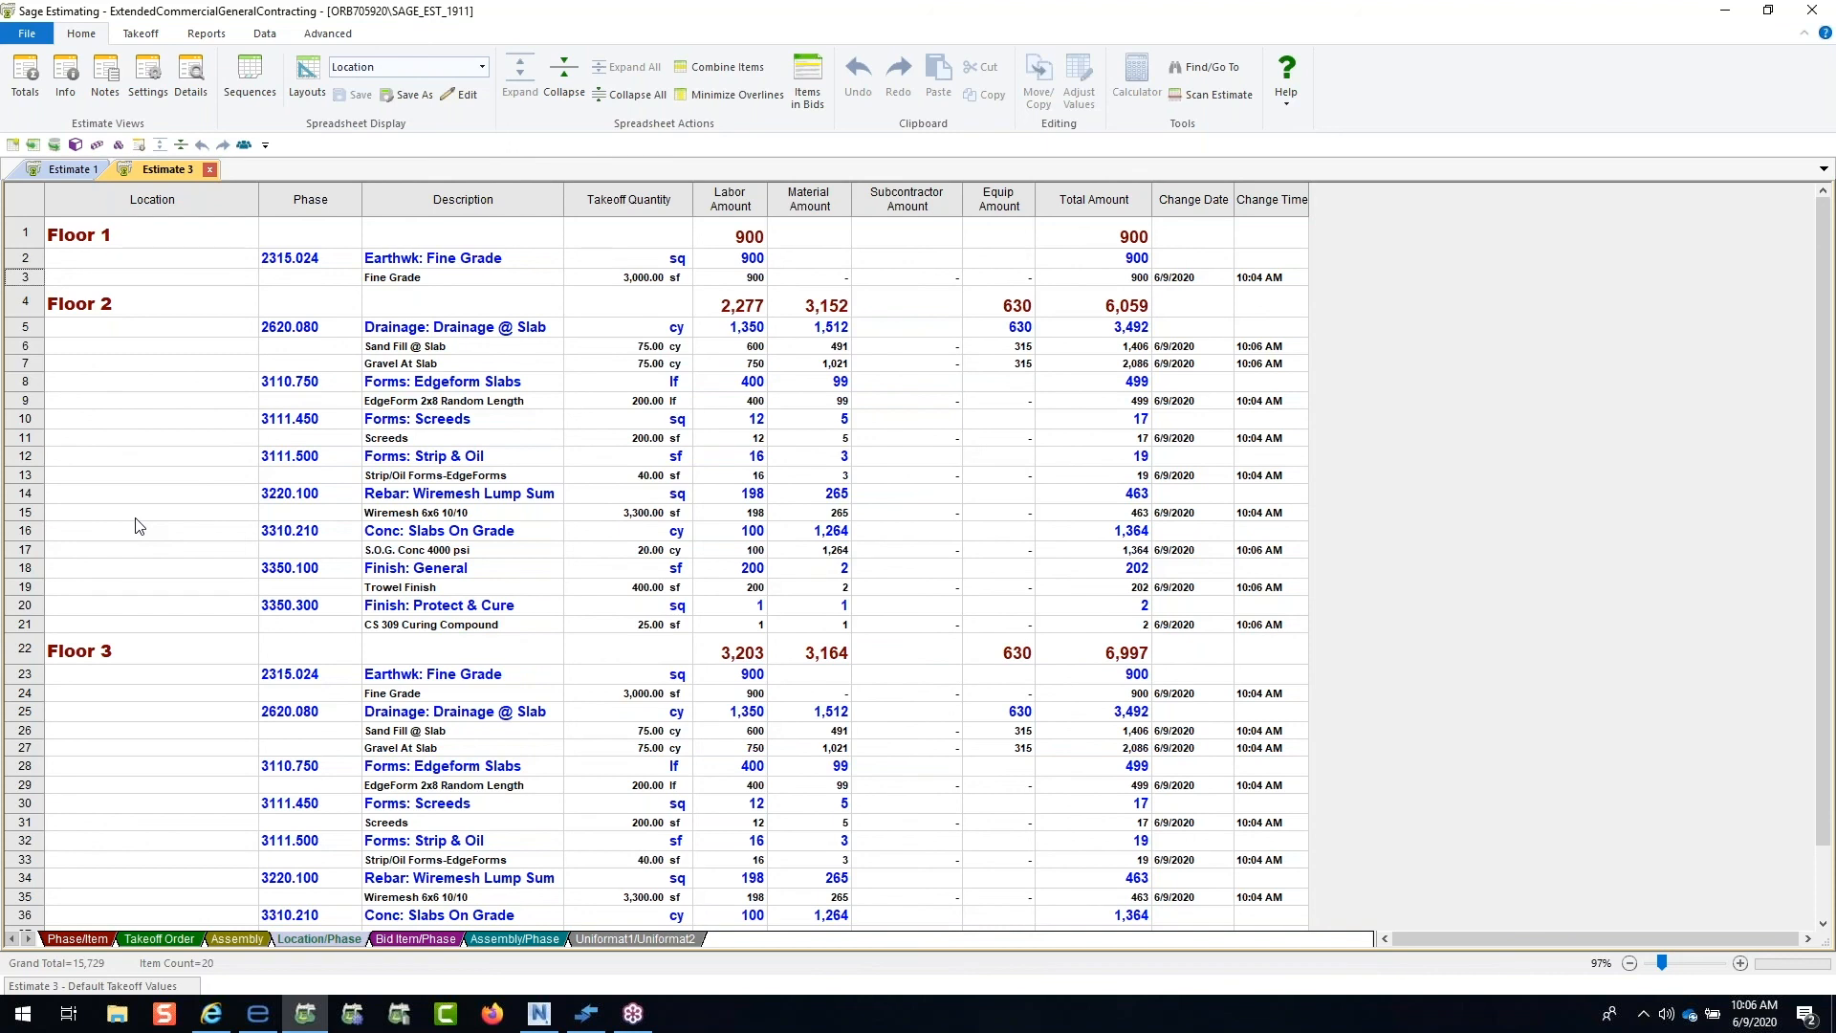
{"action": "left_click", "coordinate": [106, 941]}
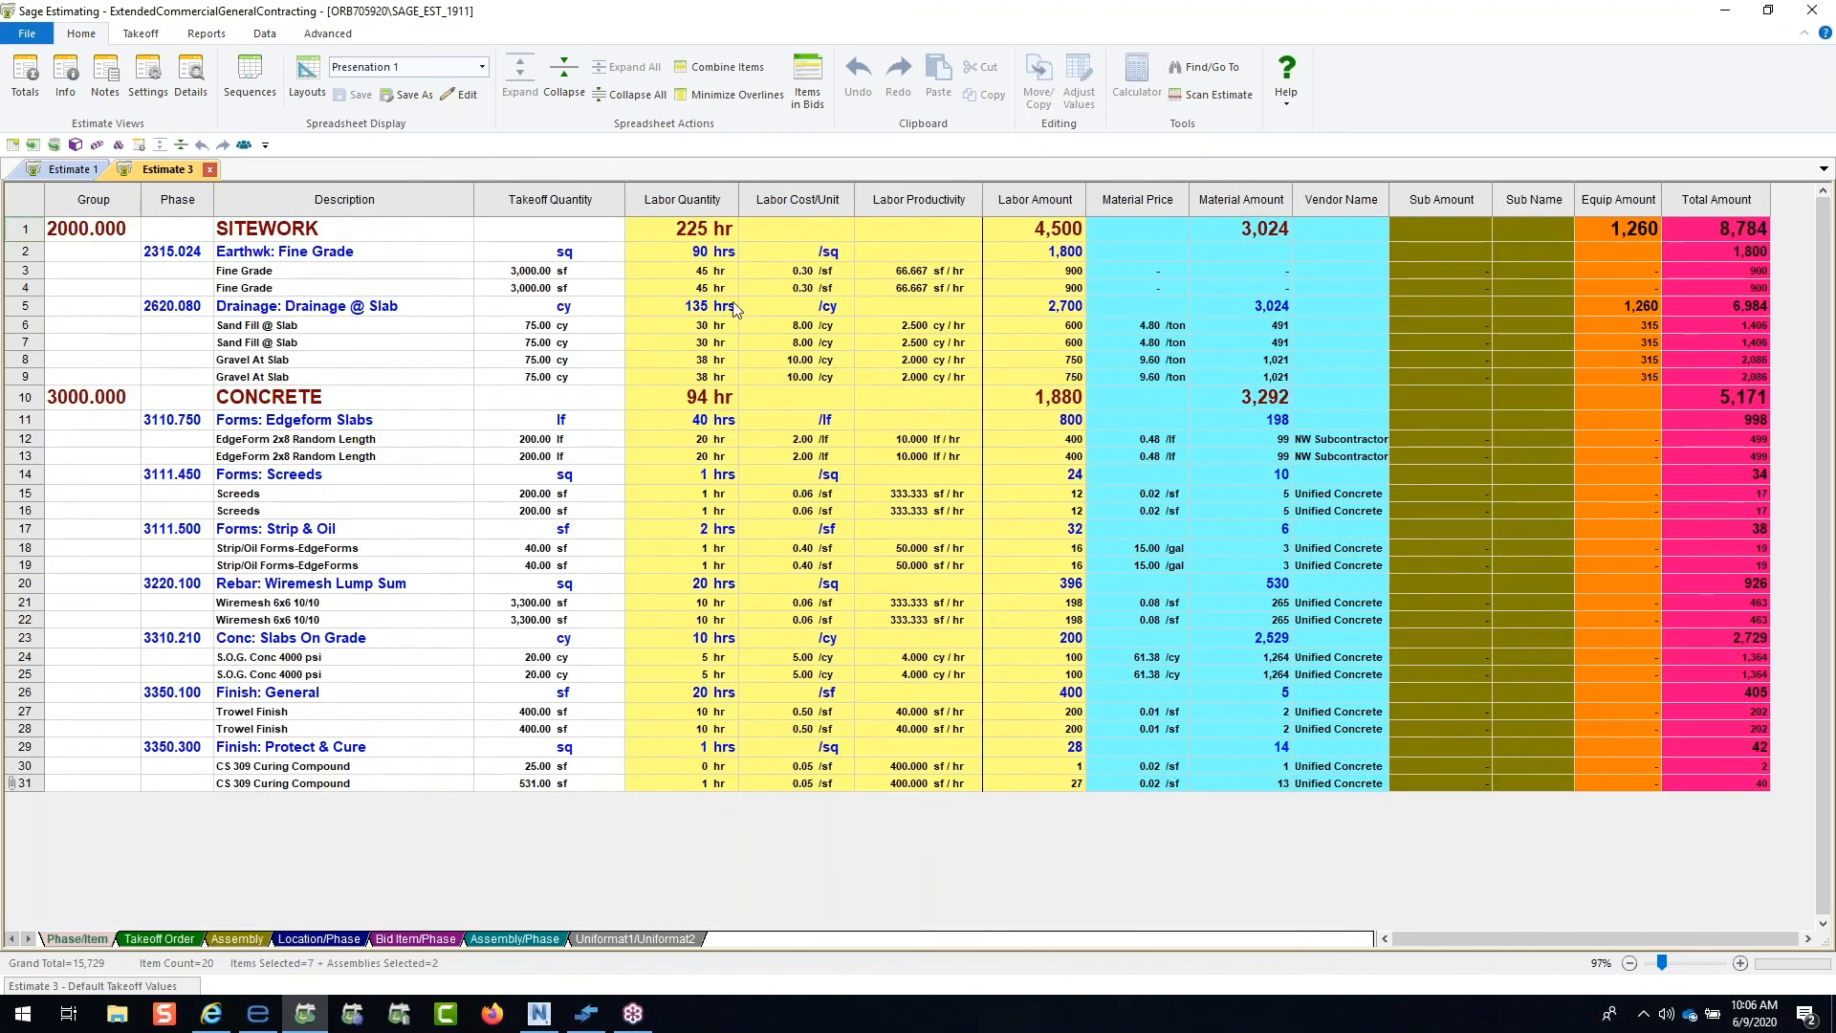
Step: Set the labor quantity of the first Fine Grade item to 30 hr
{"action": "left_click", "coordinate": [796, 272]}
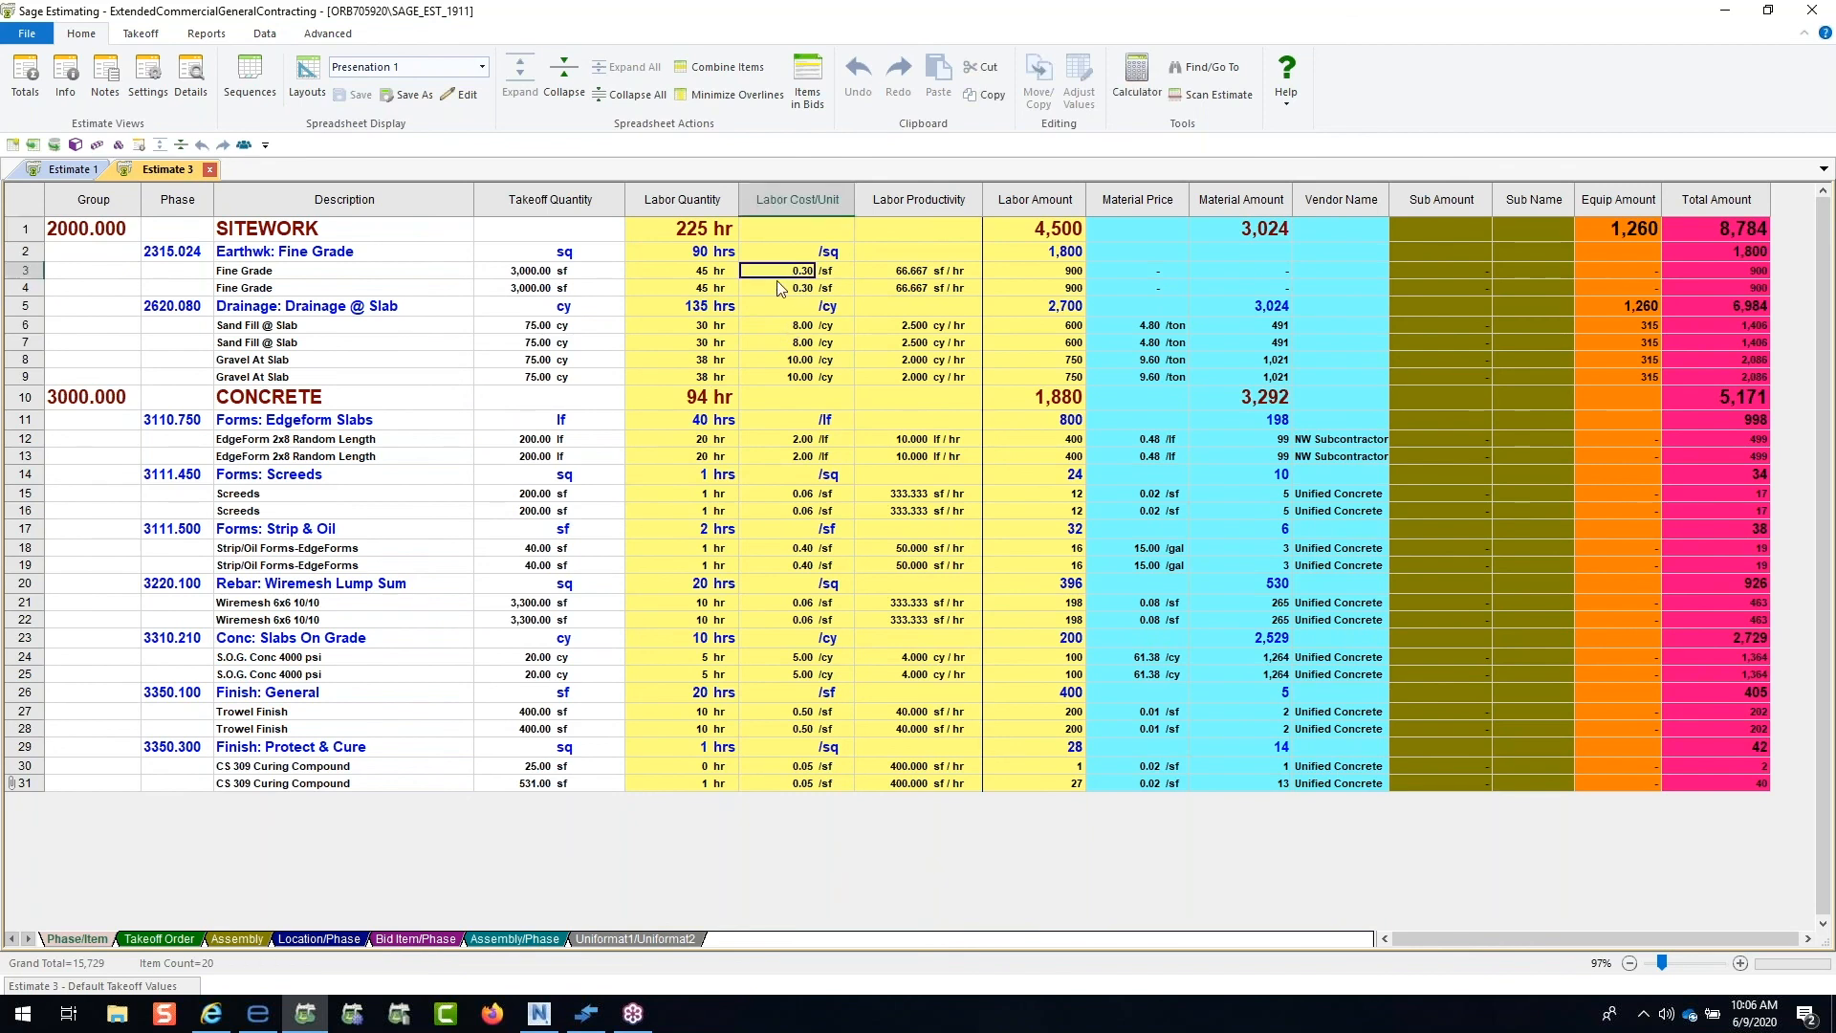
{"action": "left_click", "coordinate": [702, 275]}
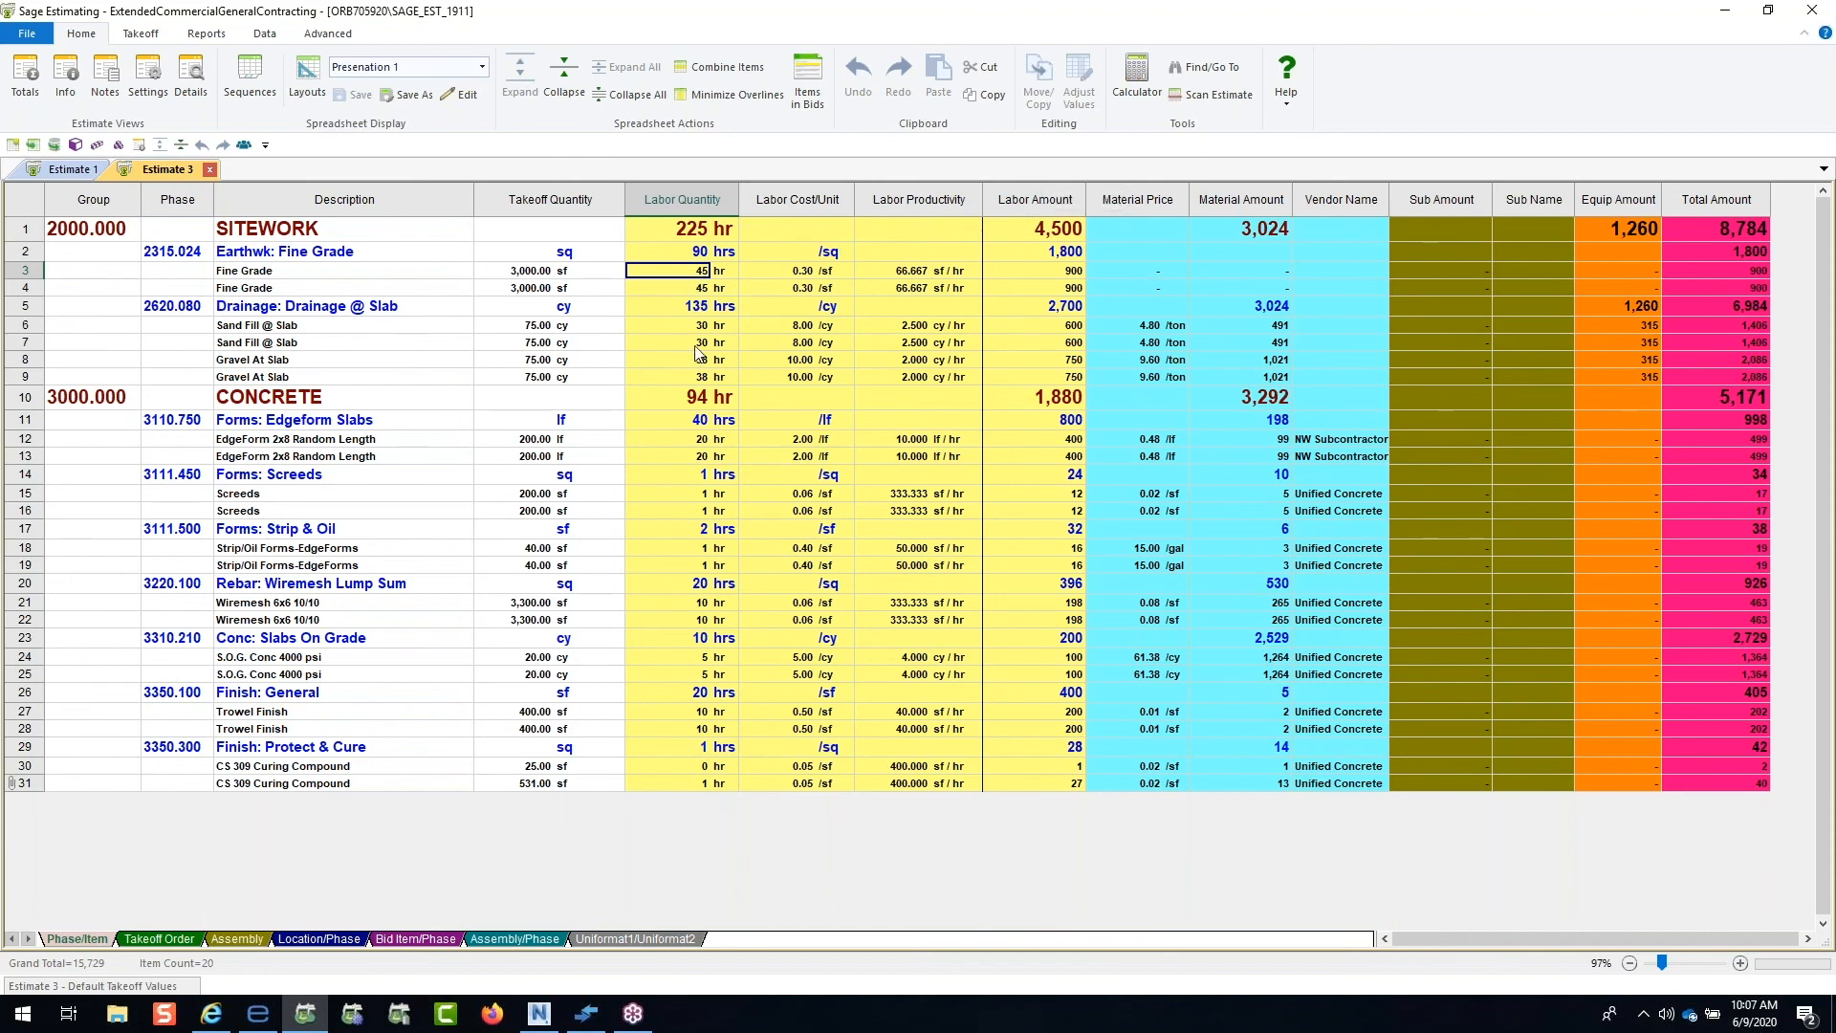
{"action": "type", "text": "30"}
{"action": "key", "text": "Tab"}
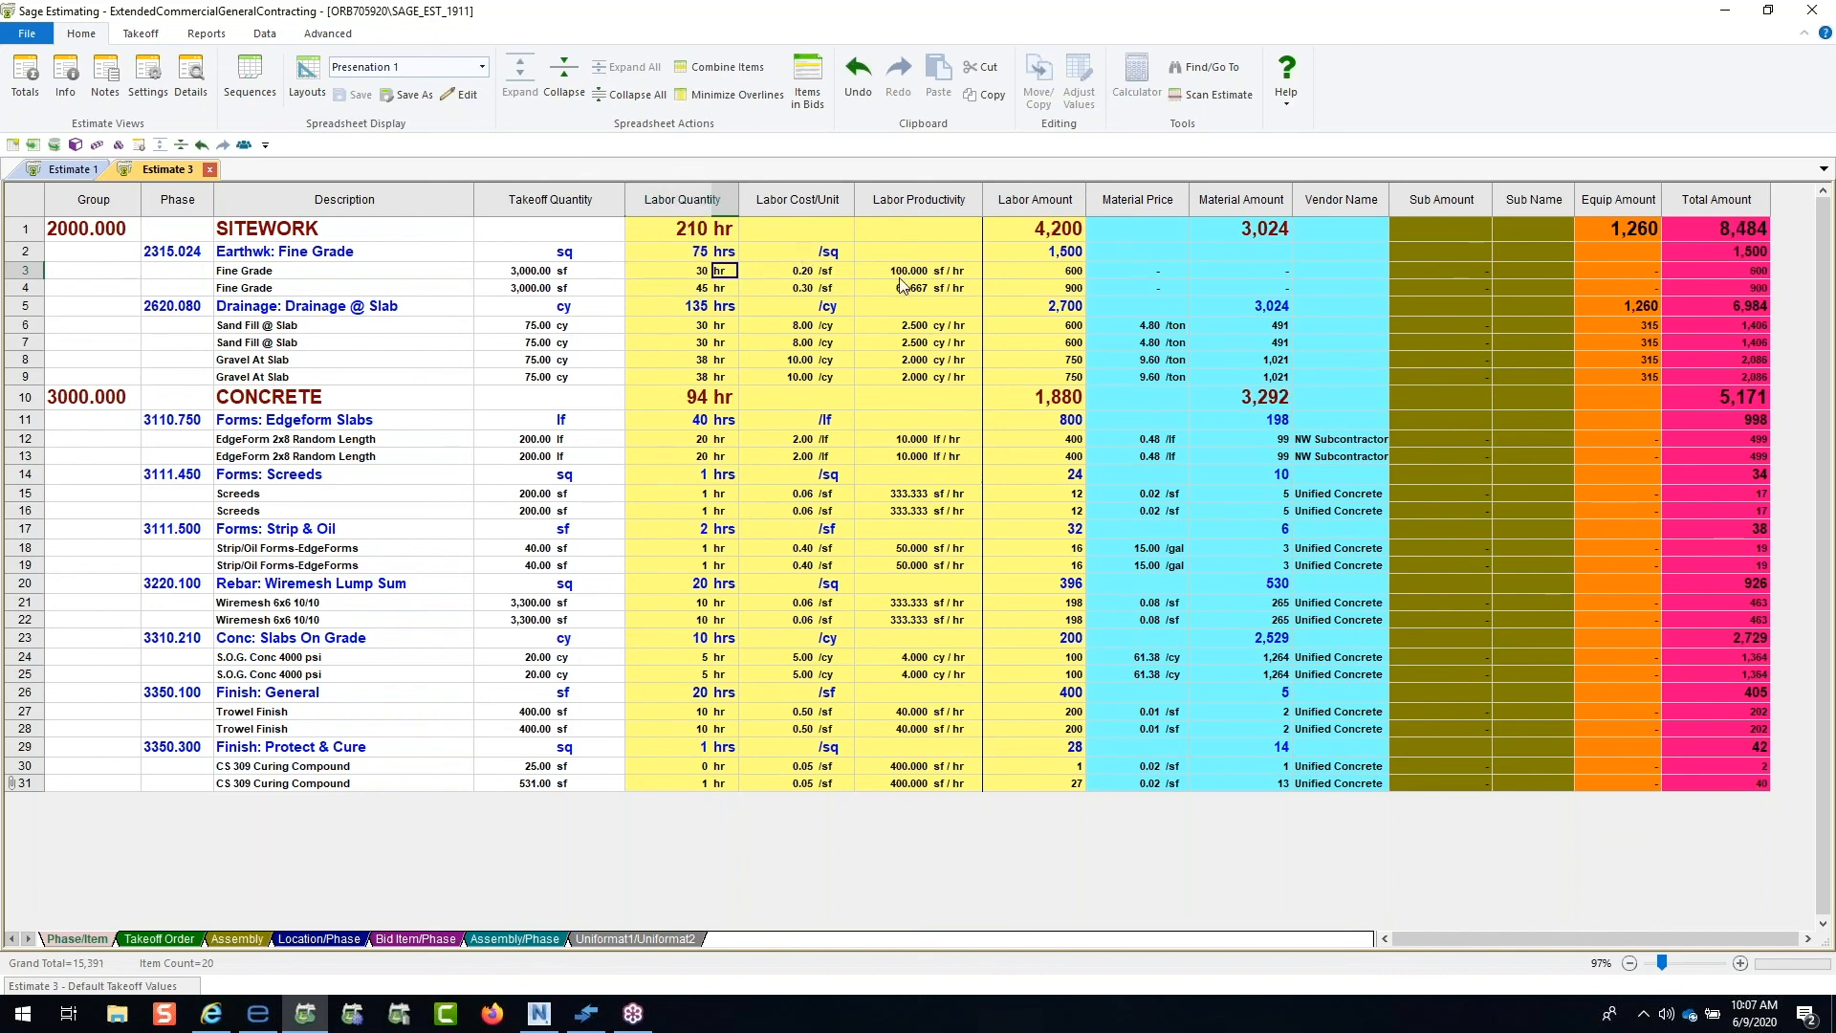
Step: Set the labor cost per unit of the first Fine Grade item to 50.00 per sf
{"action": "left_click", "coordinate": [808, 274]}
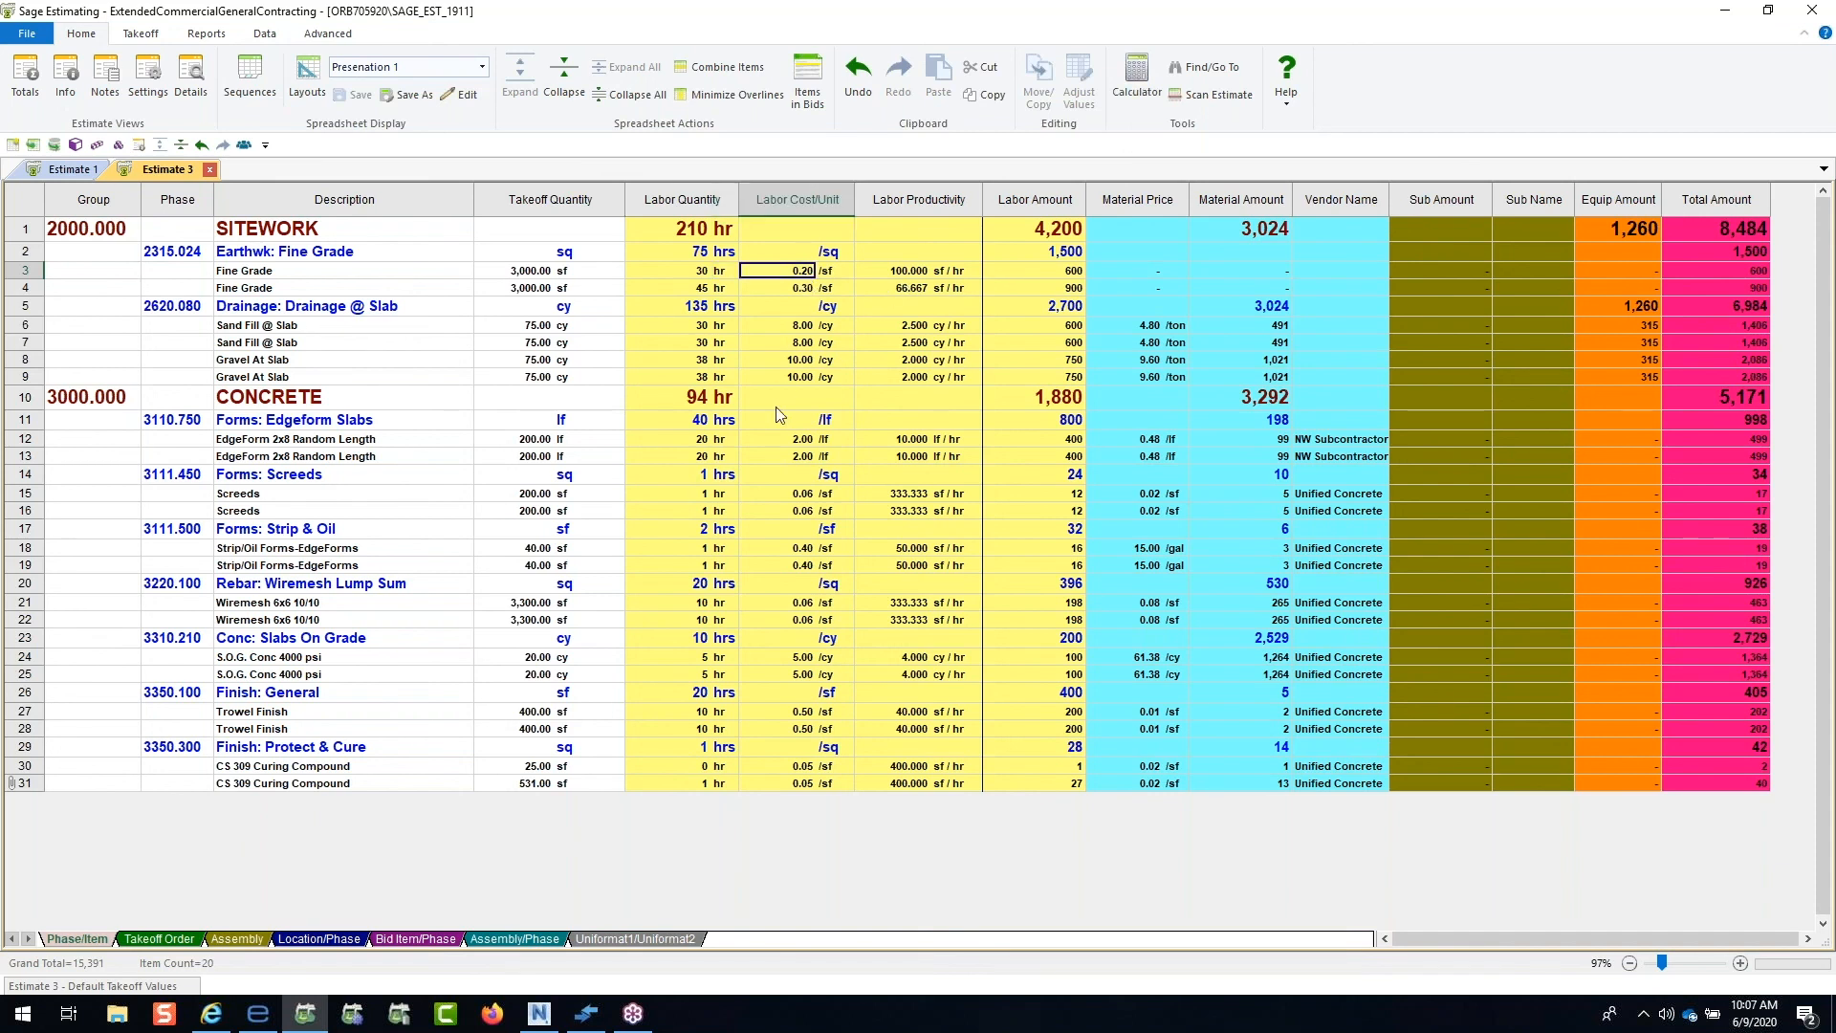
{"action": "type", "text": "50"}
{"action": "key", "text": "Tab"}
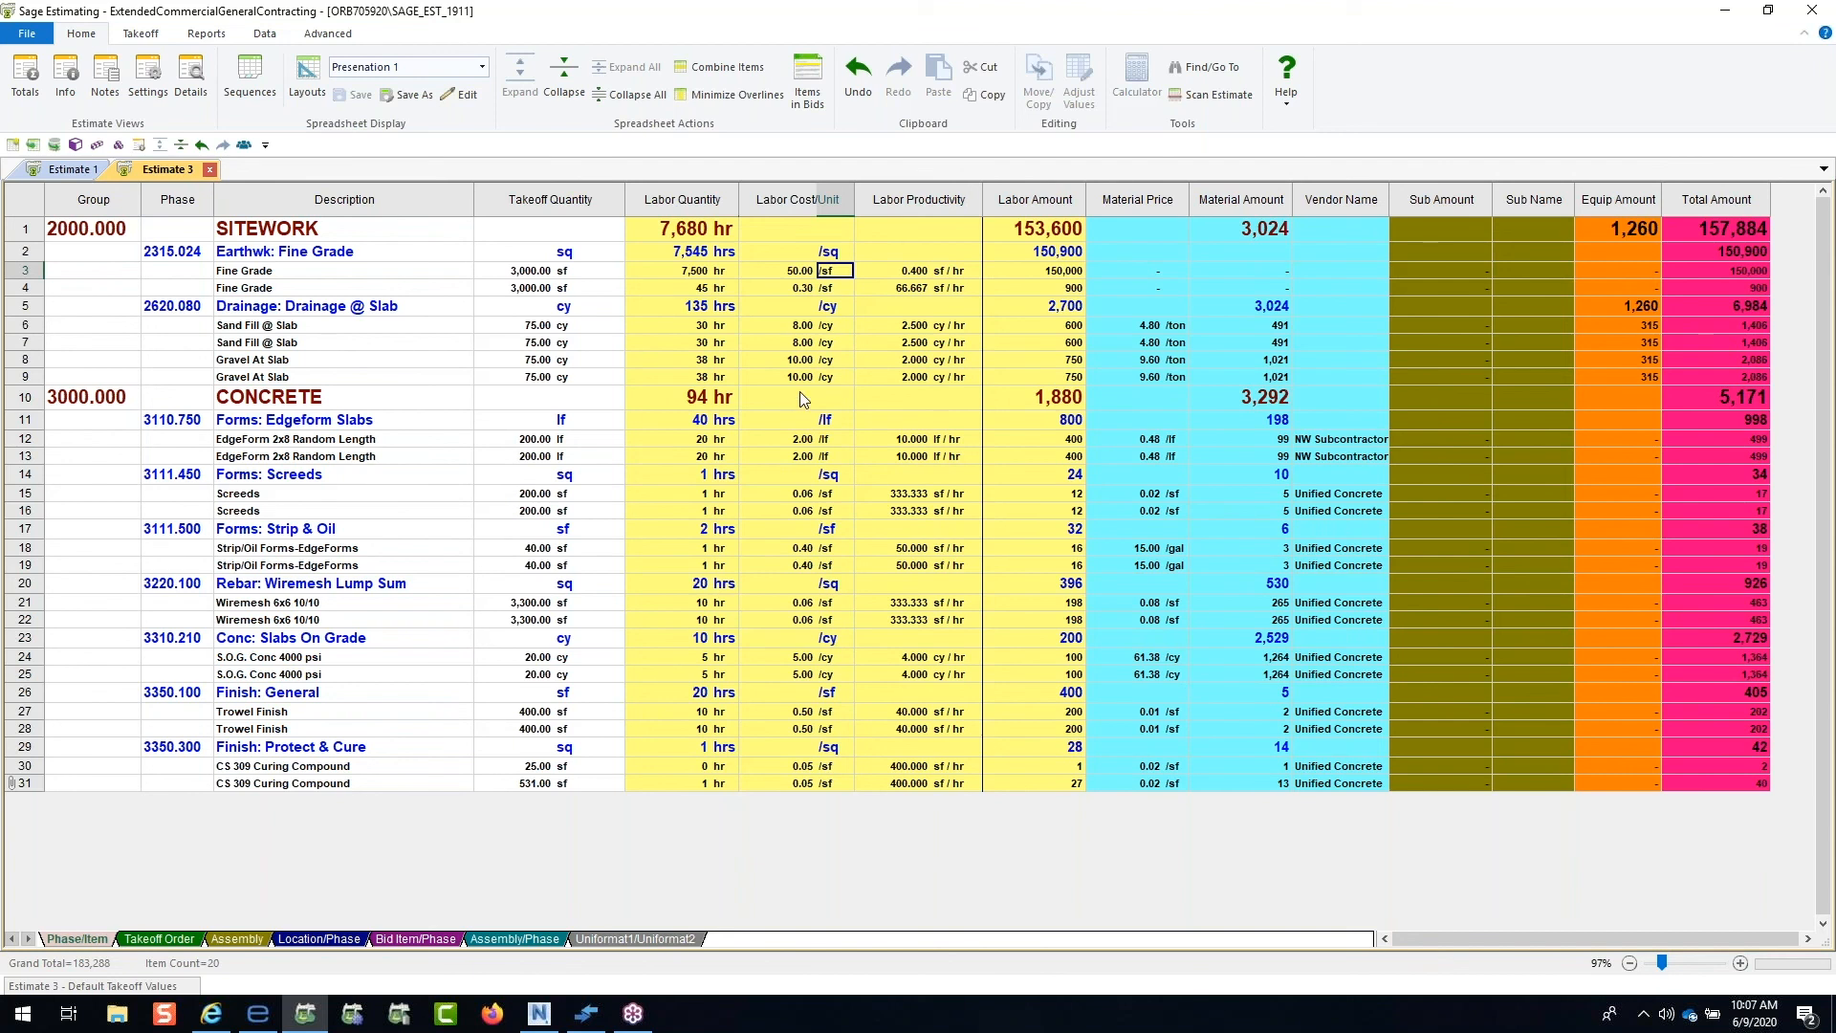
Step: Set the first Fine Grade item's labor productivity to 30 sf/hr and apply the change to duplicate items as well
{"action": "left_click", "coordinate": [699, 277]}
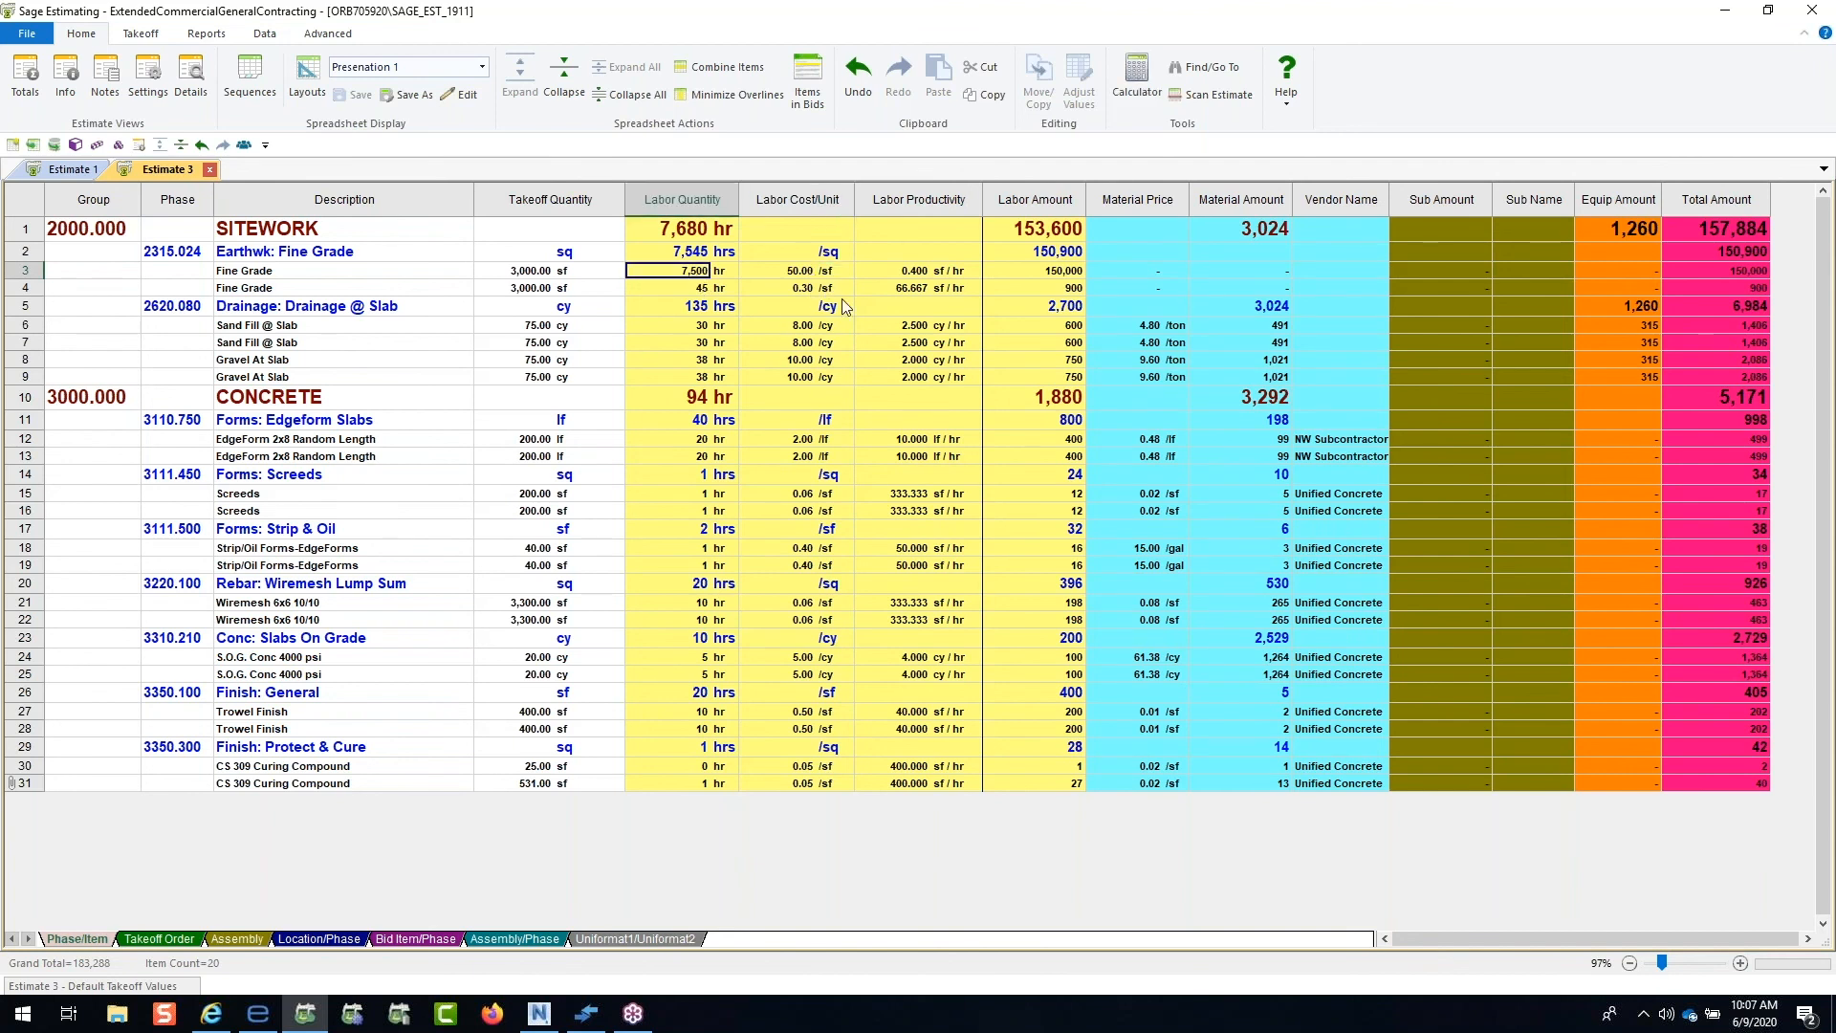
{"action": "left_click", "coordinate": [913, 275]}
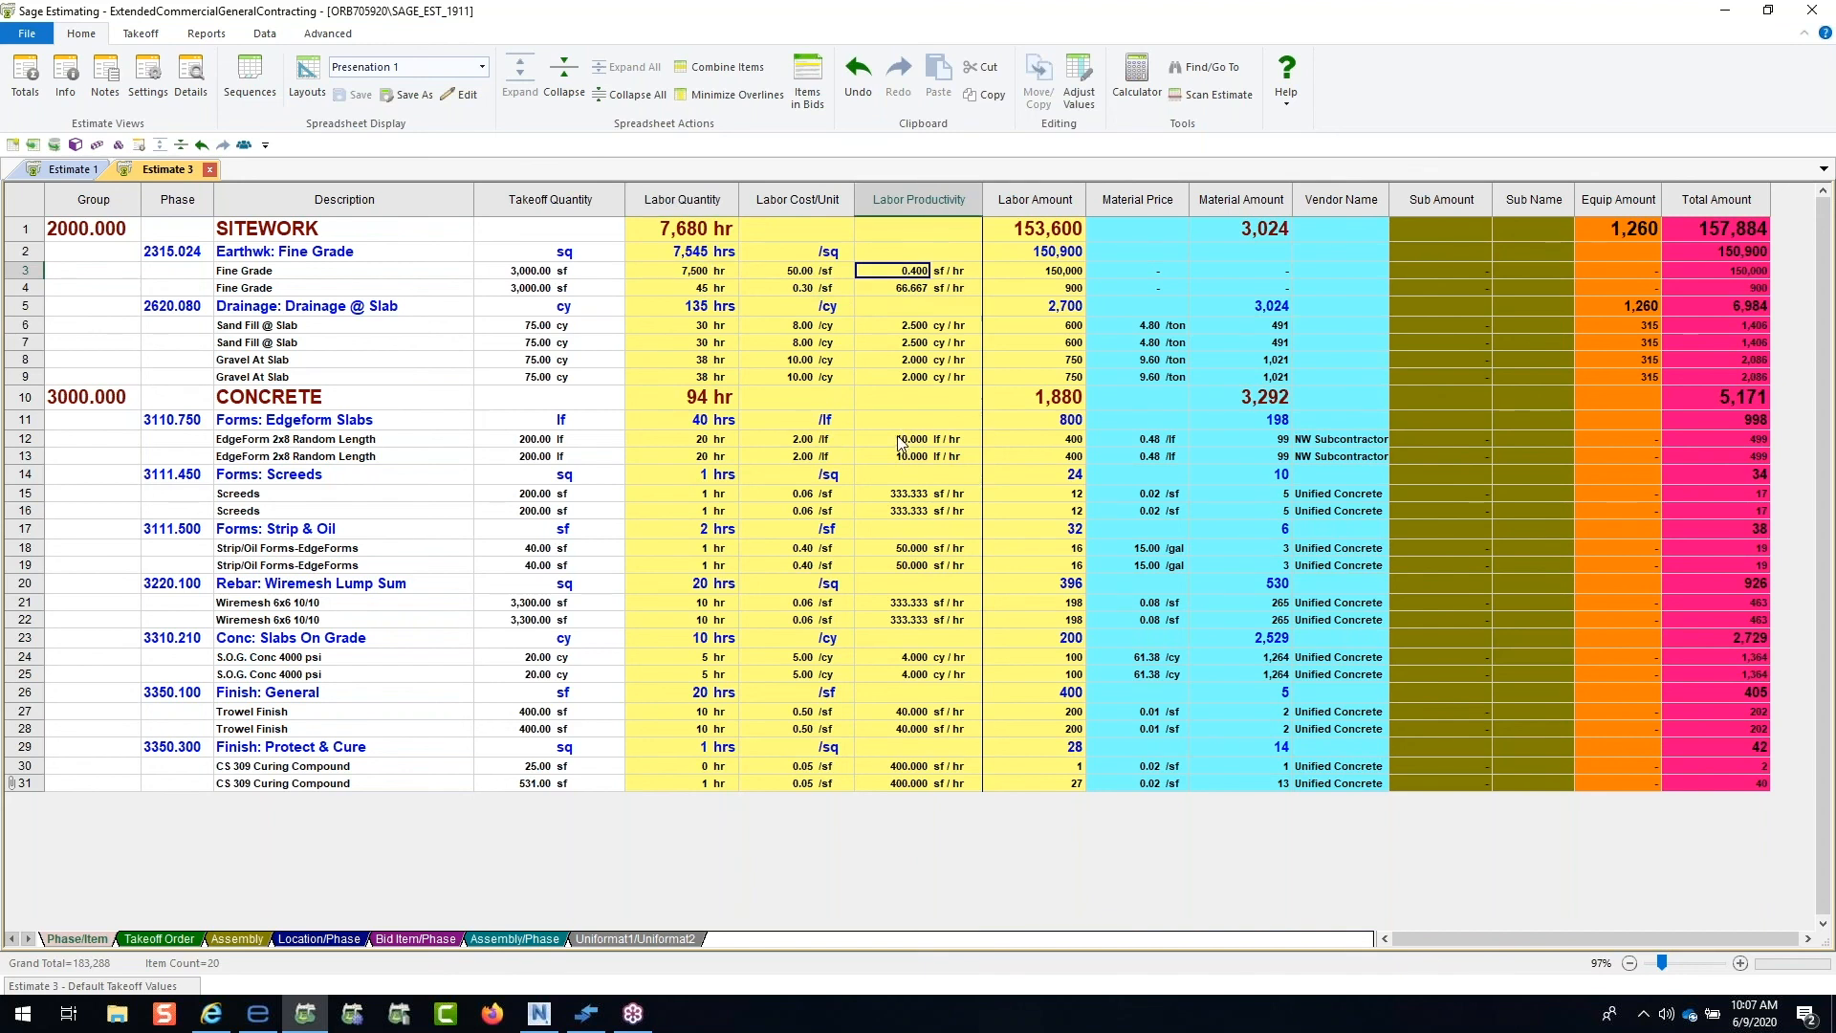
{"action": "key", "text": "Right"}
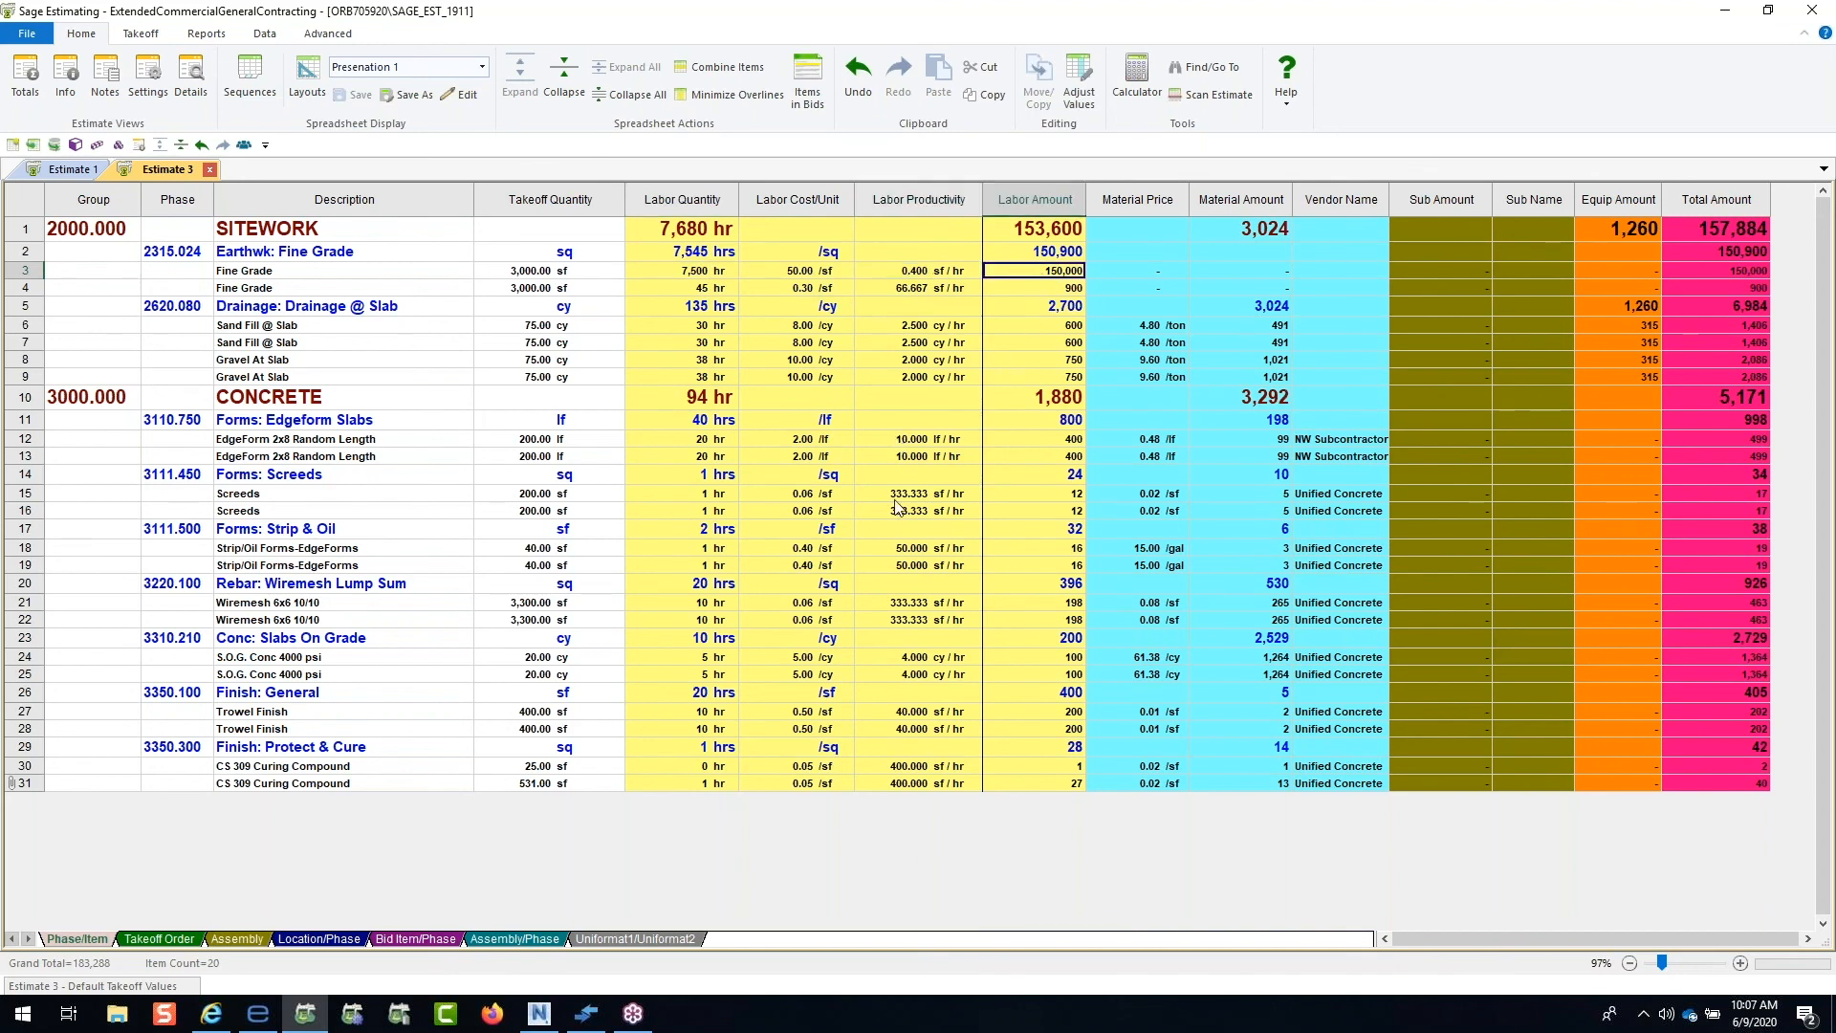
{"action": "key", "text": "Left"}
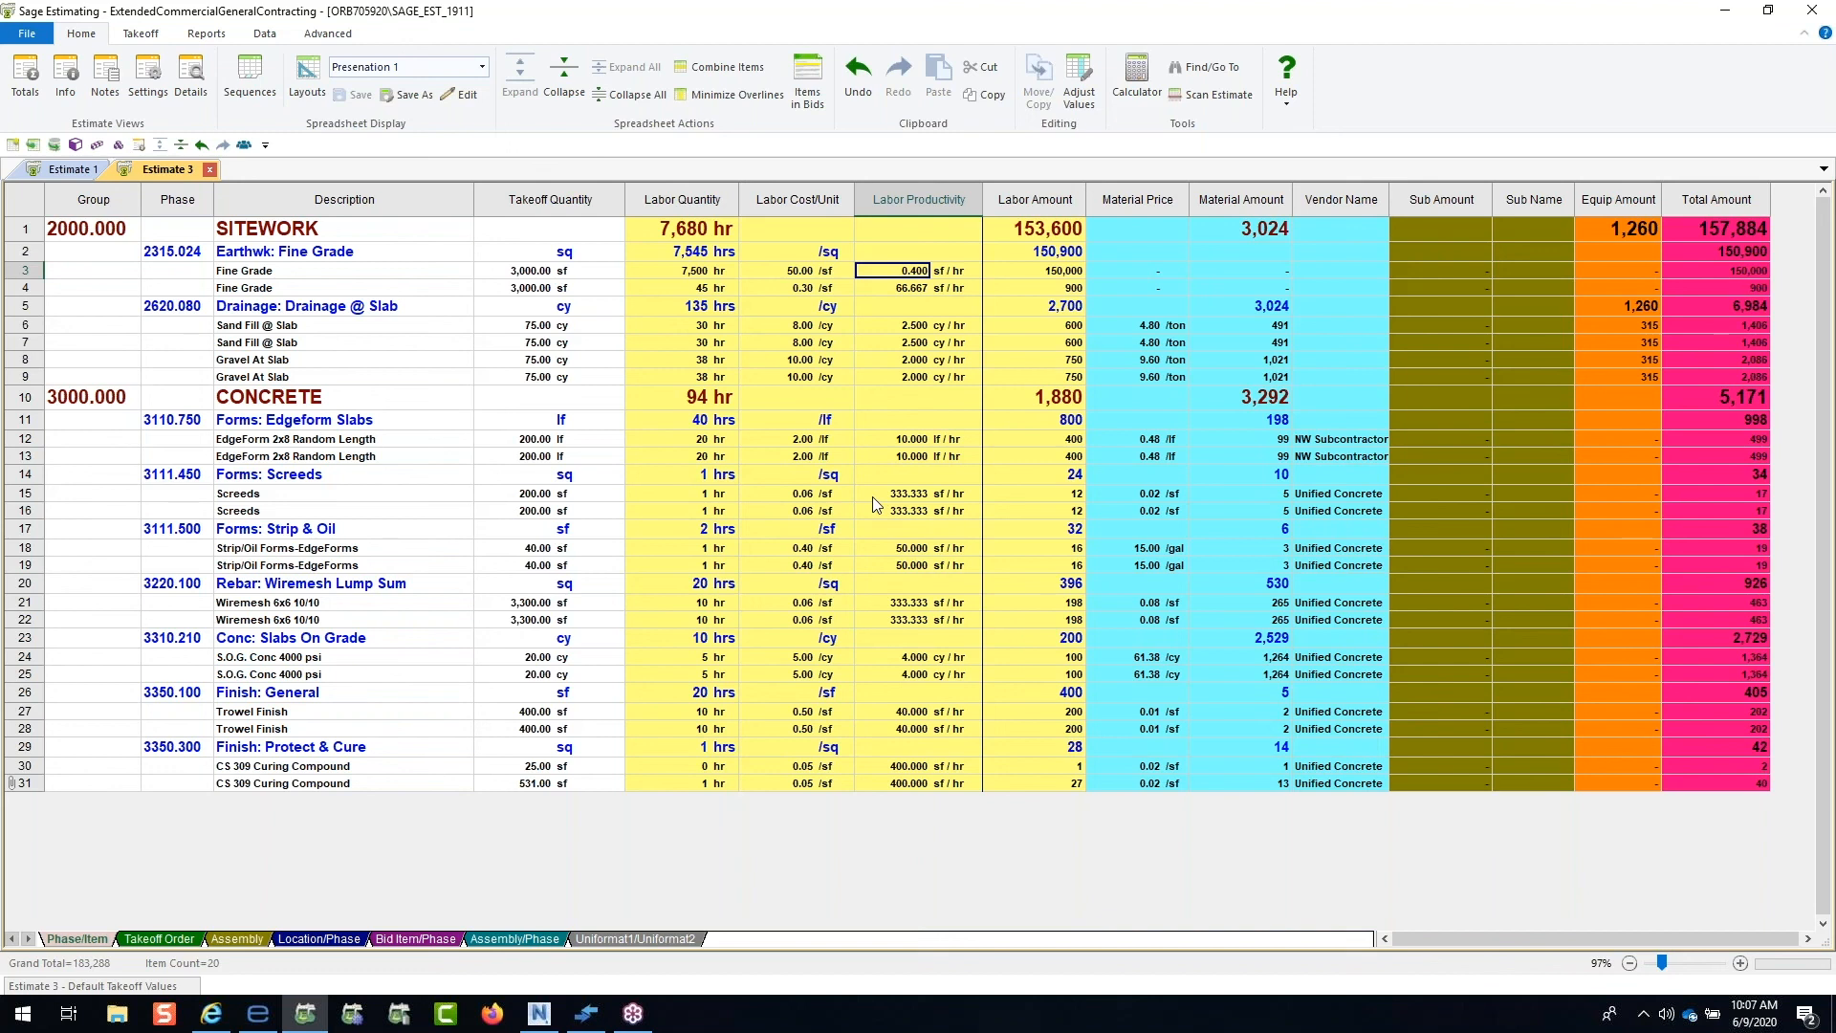
{"action": "type", "text": "30"}
{"action": "key", "text": "Return"}
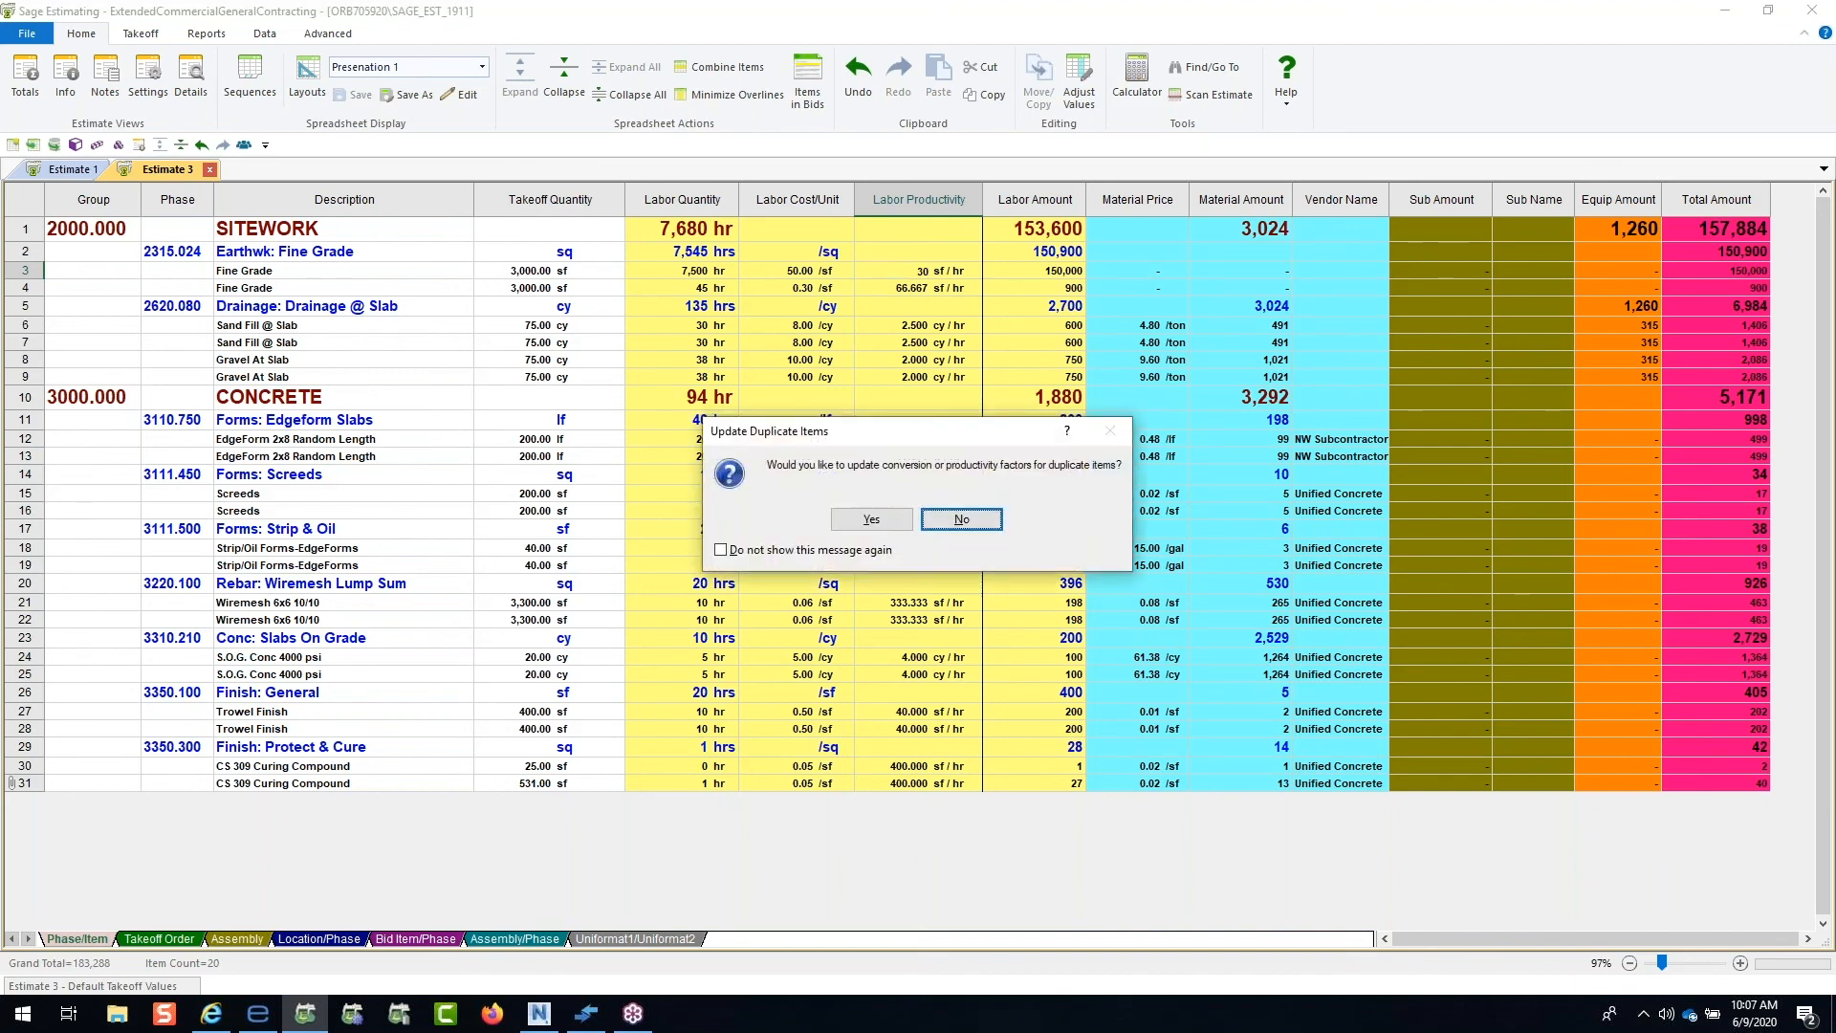
{"action": "left_click", "coordinate": [870, 521]}
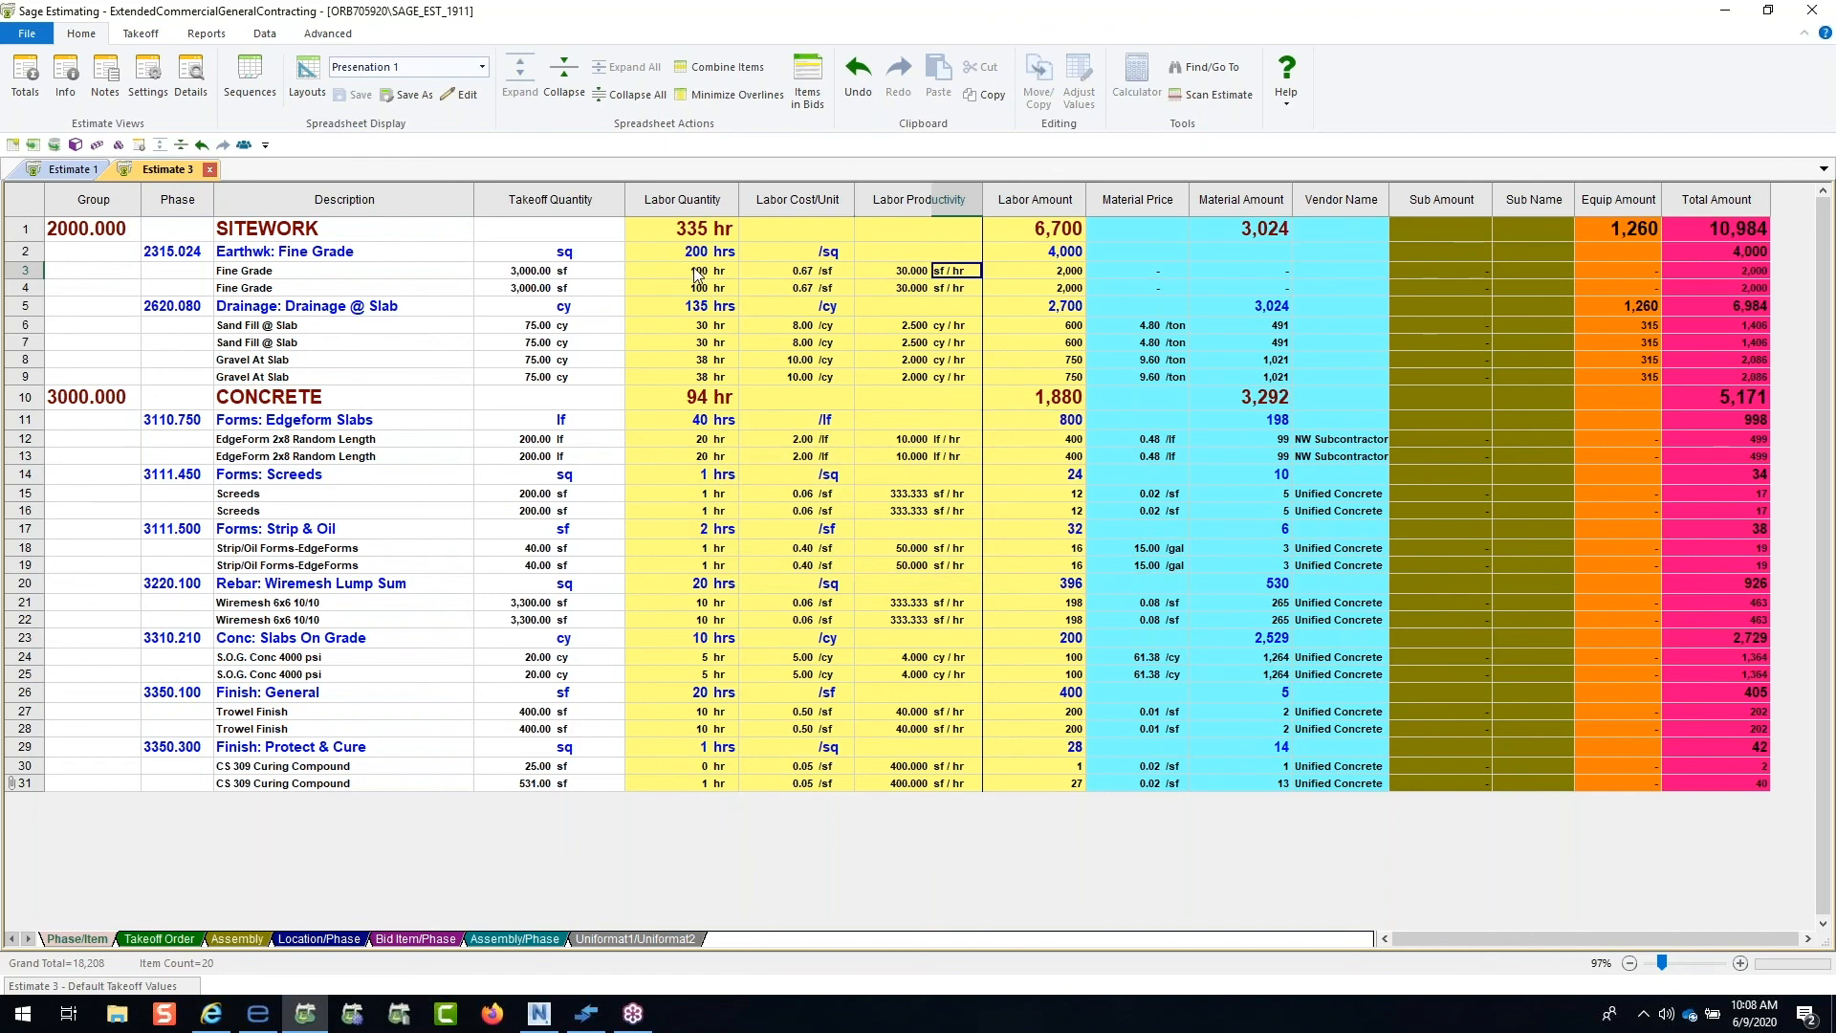
Step: Override the labor amount of the first Fine Grade item with 5,000
{"action": "left_click", "coordinate": [1069, 275]}
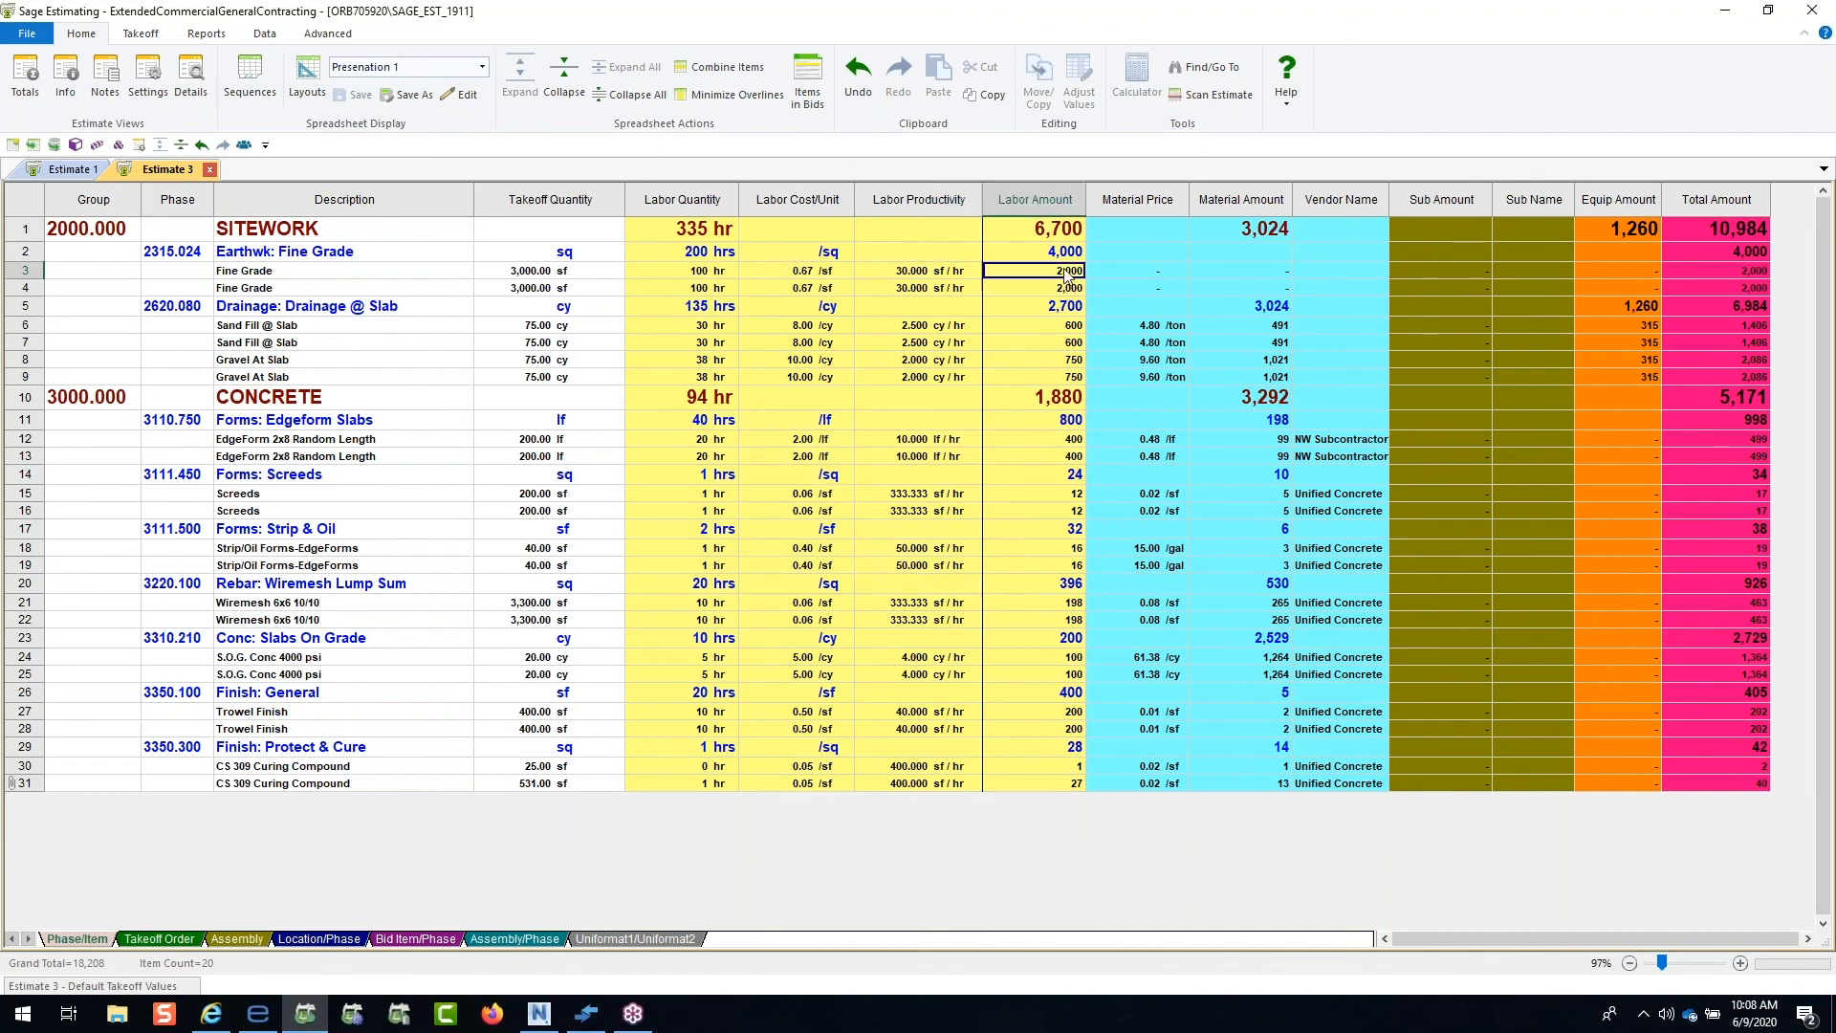
{"action": "type", "text": "5000"}
{"action": "key", "text": "Tab"}
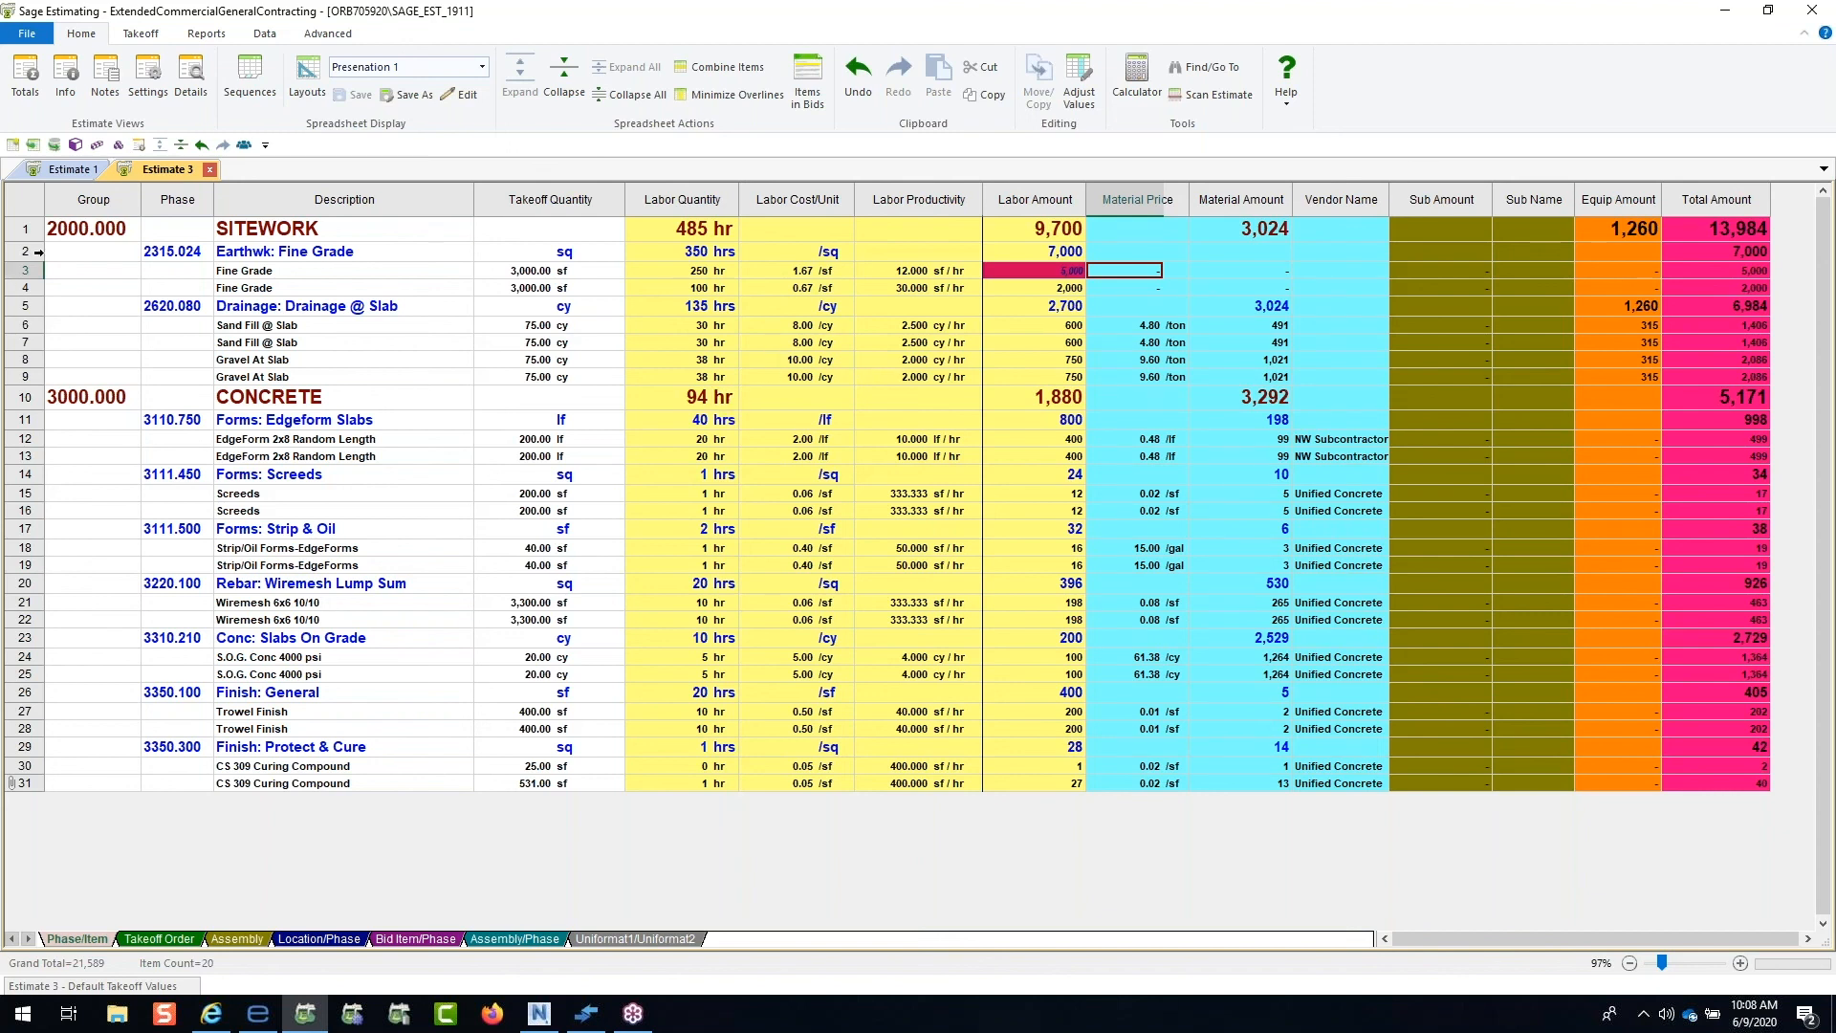
Step: Delete all Sitework and Concrete items from Estimate 3
{"action": "left_click_drag", "start_coordinate": [24, 229], "coordinate": [20, 786]}
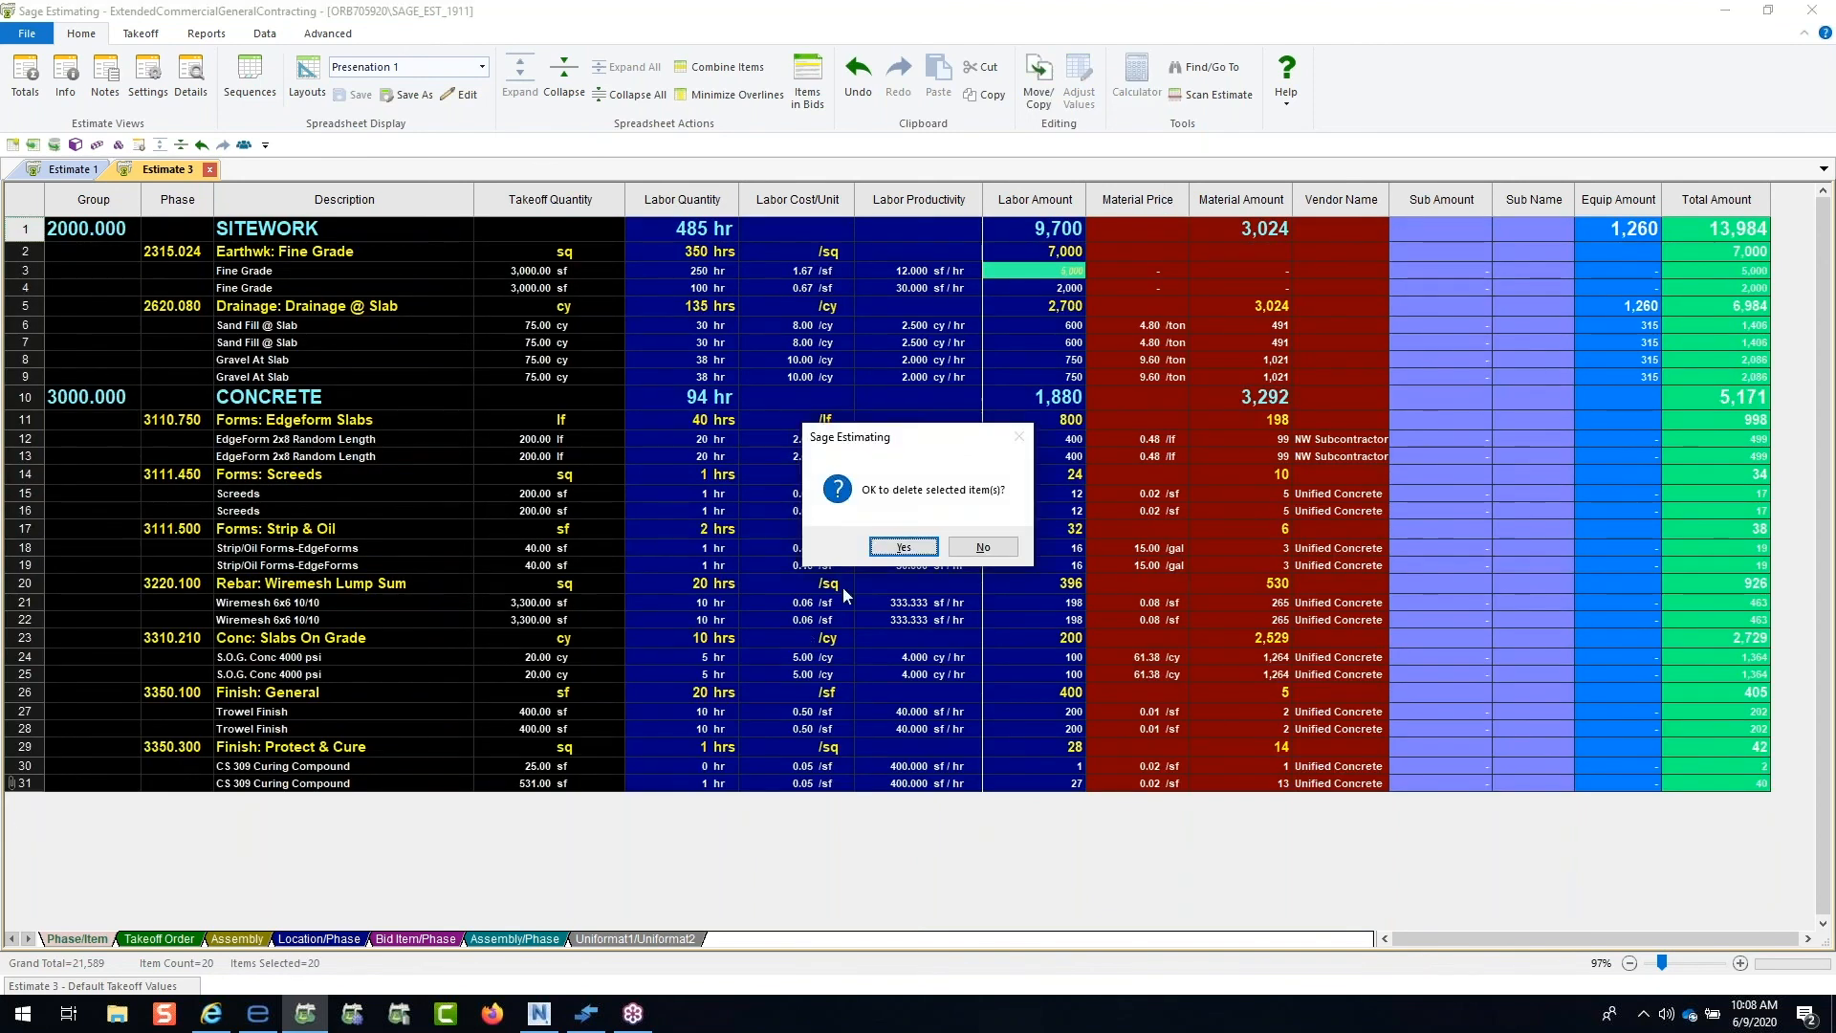
{"action": "left_click", "coordinate": [889, 553]}
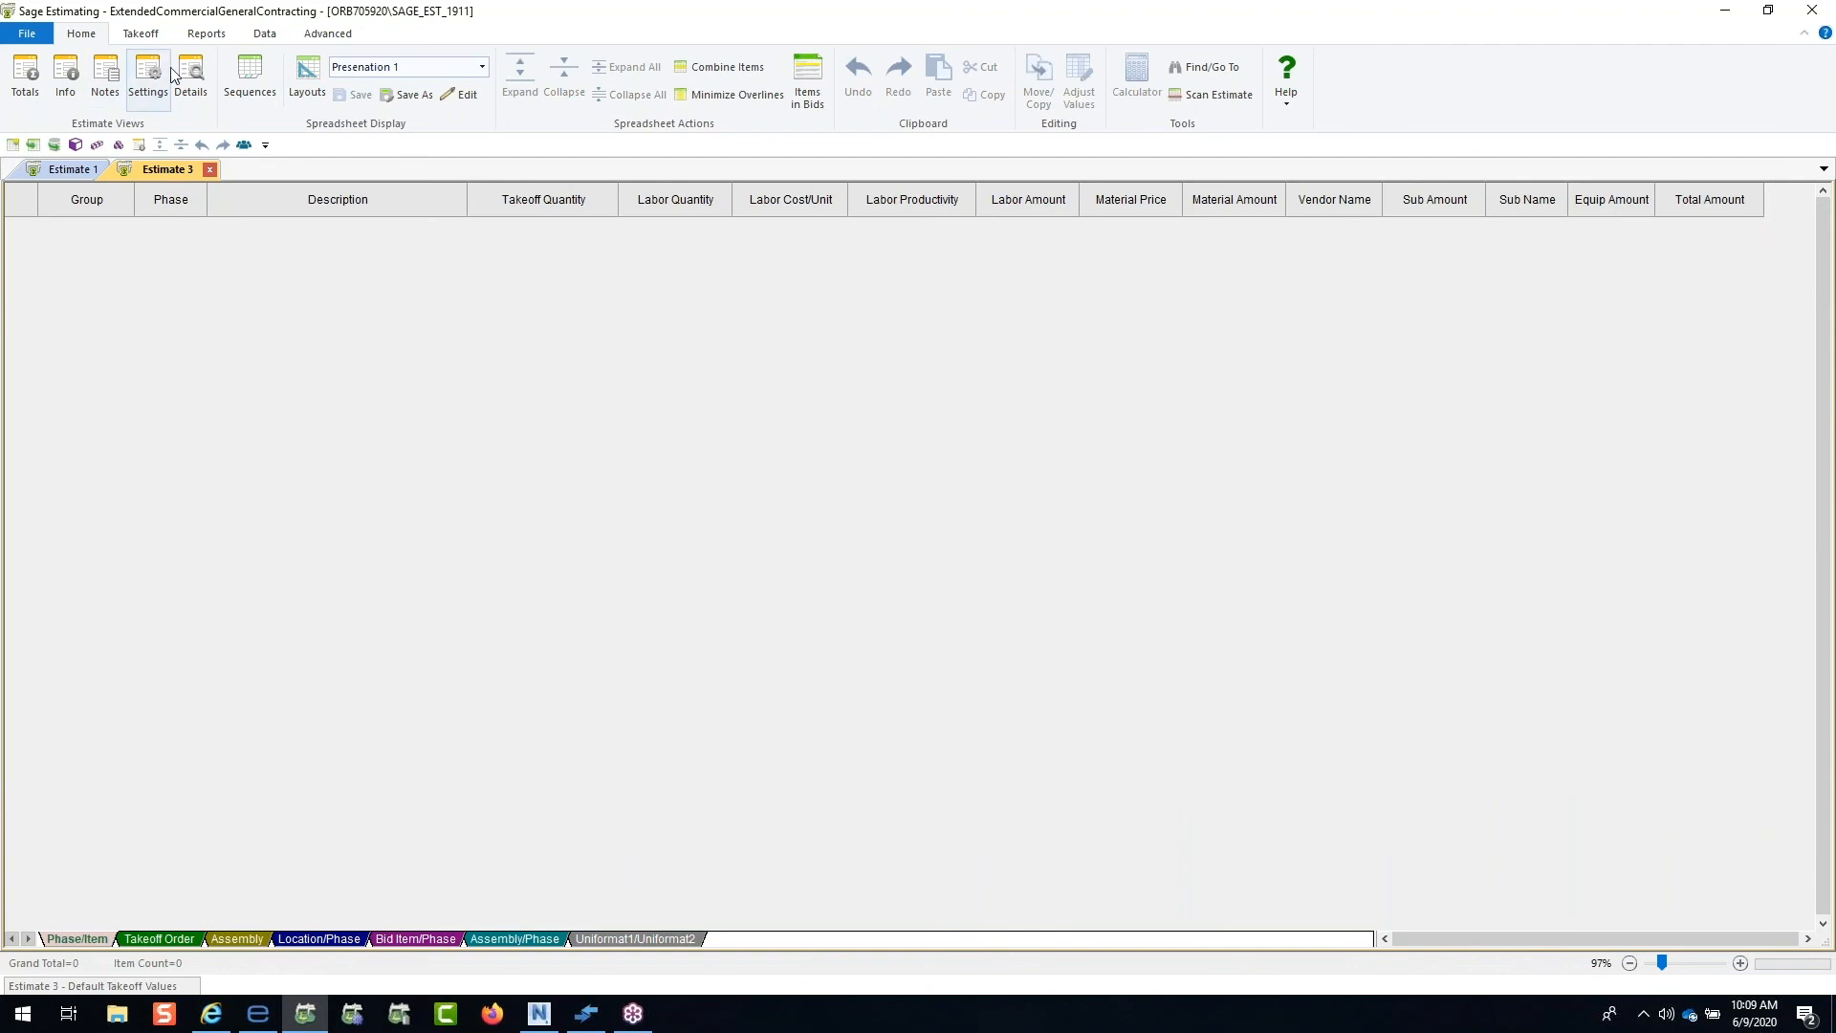
Step: Open Quick Takeoff for Estimate 3 and sort its item list by Uniformat1/Uniformat2
{"action": "left_click", "coordinate": [141, 34]}
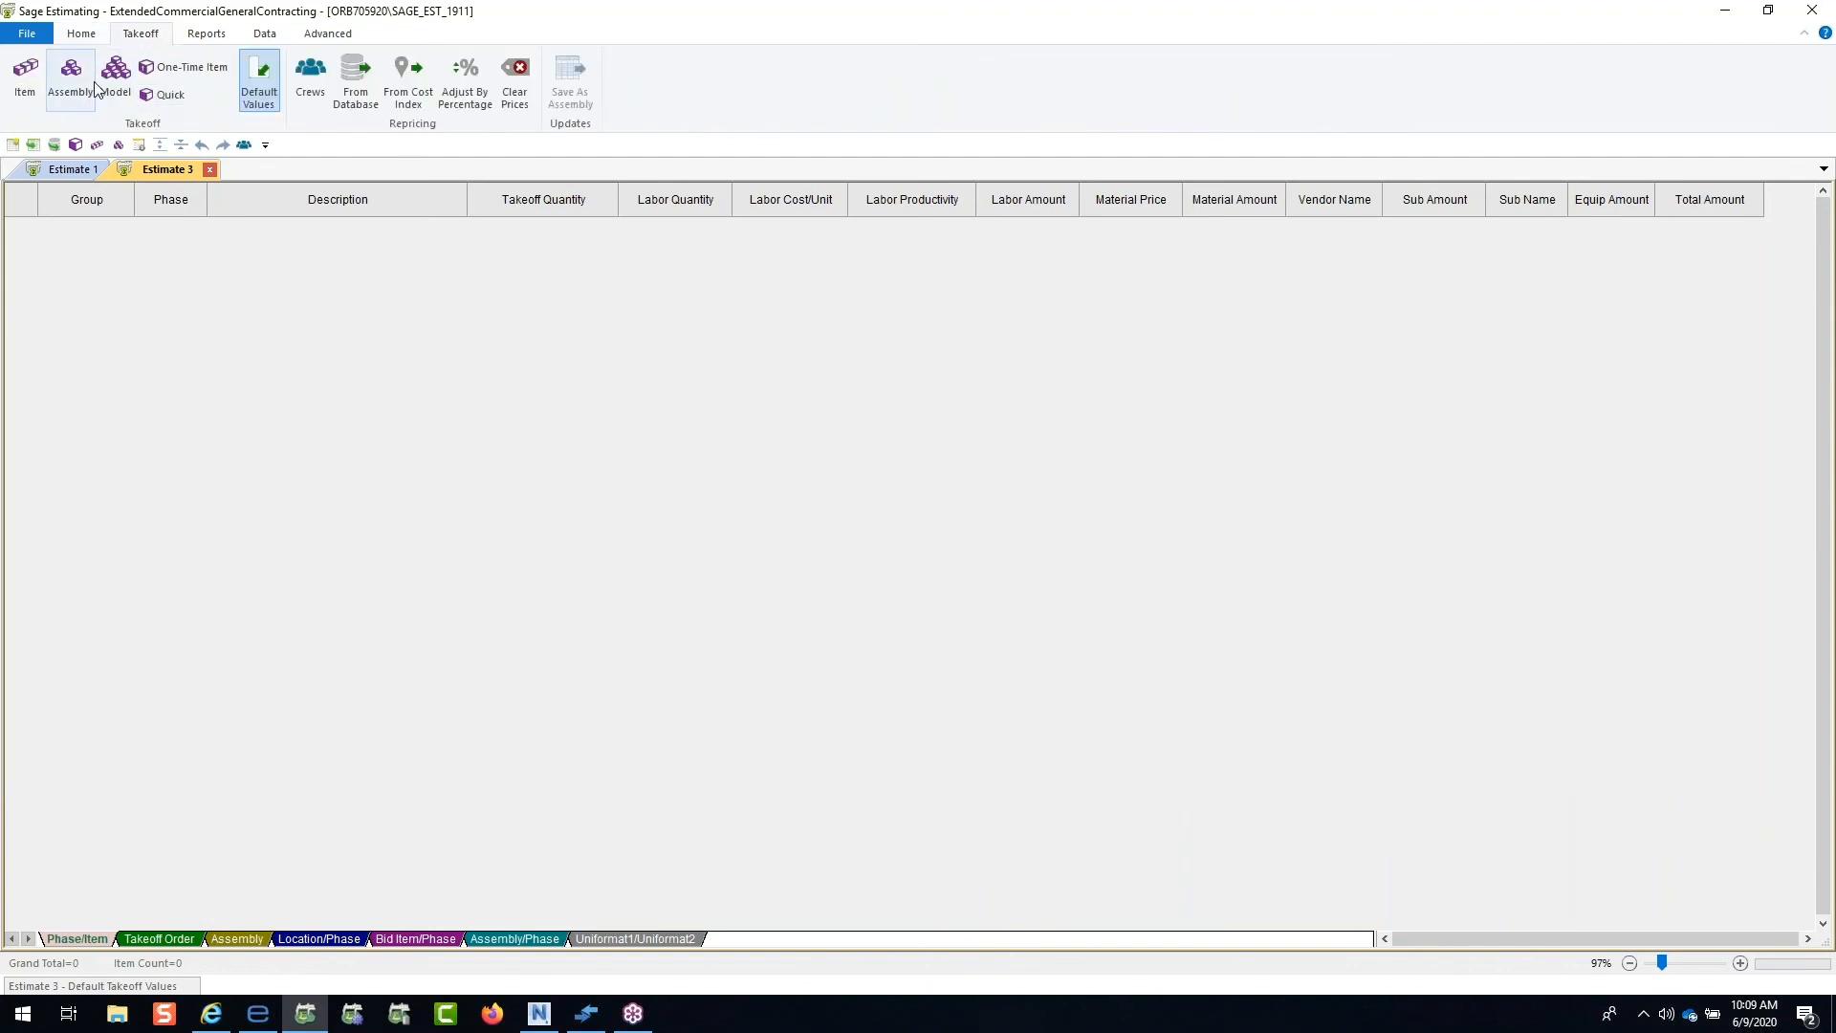
{"action": "left_click", "coordinate": [168, 94]}
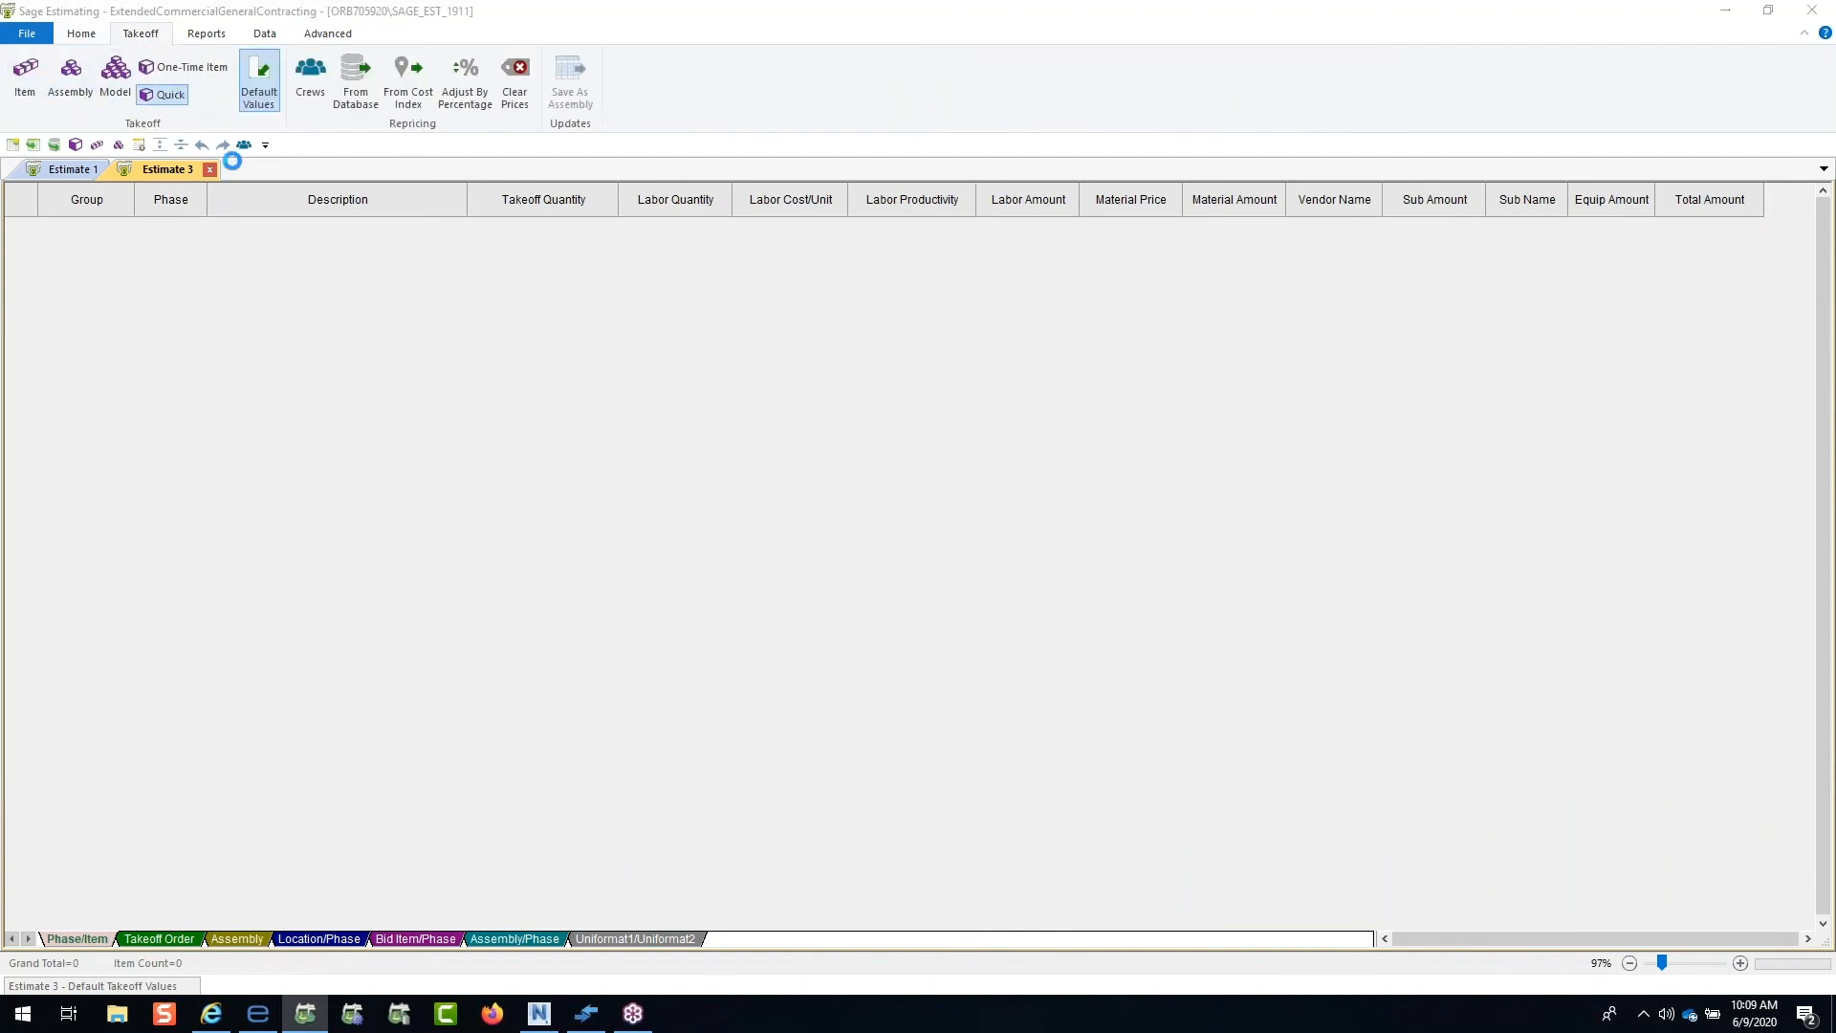
{"action": "left_click_drag", "start_coordinate": [652, 235], "coordinate": [675, 238]}
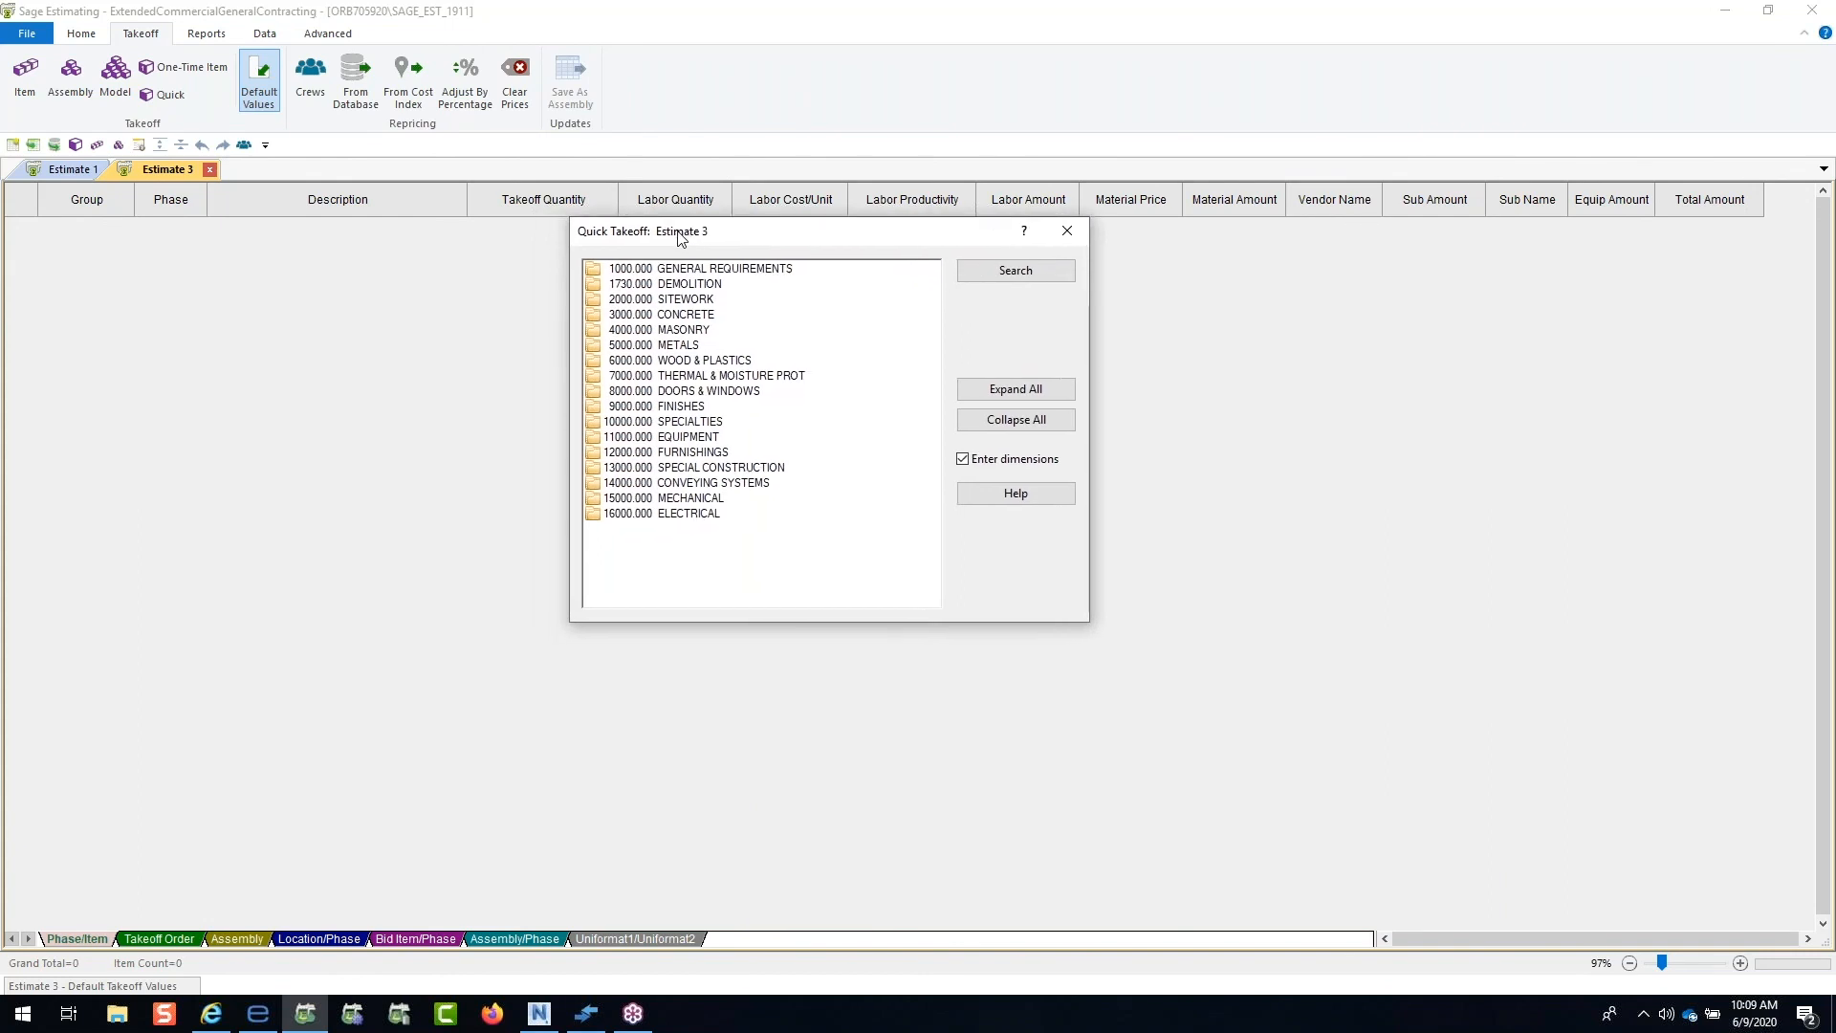
{"action": "right_click", "coordinate": [893, 334]}
{"action": "mouse_move", "coordinate": [938, 395]}
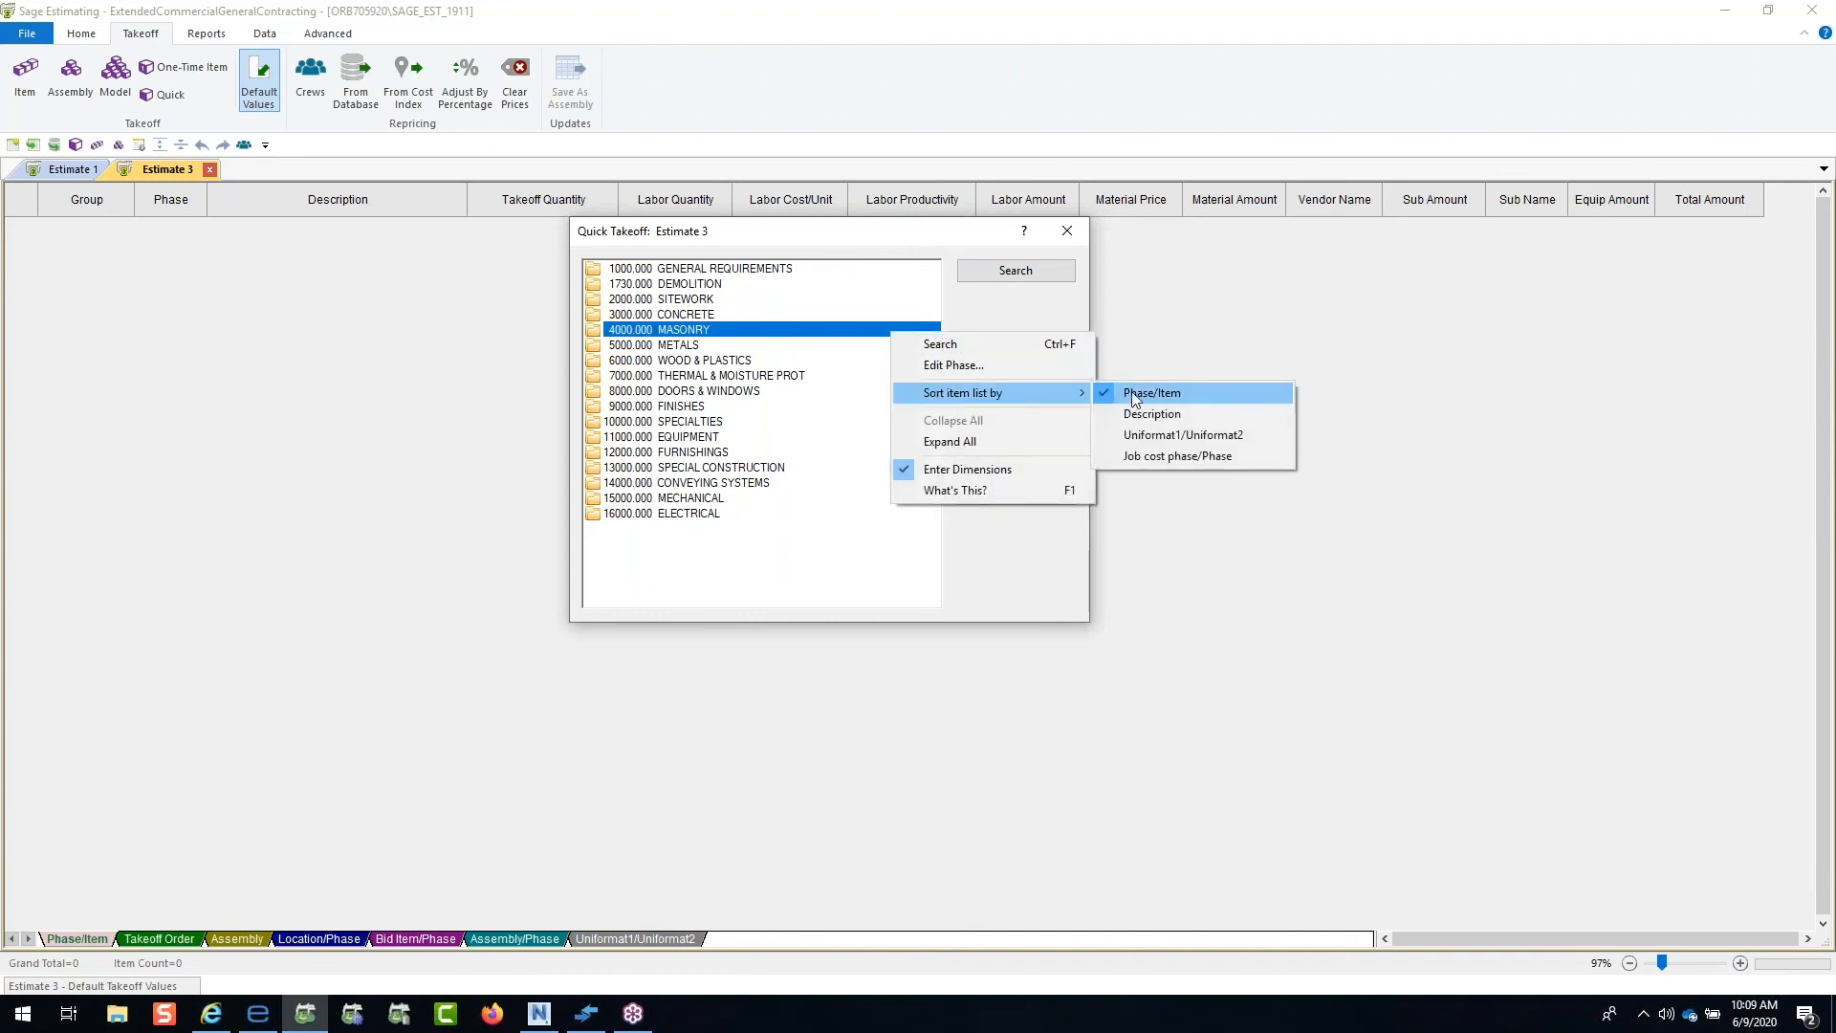
{"action": "left_click", "coordinate": [1178, 433]}
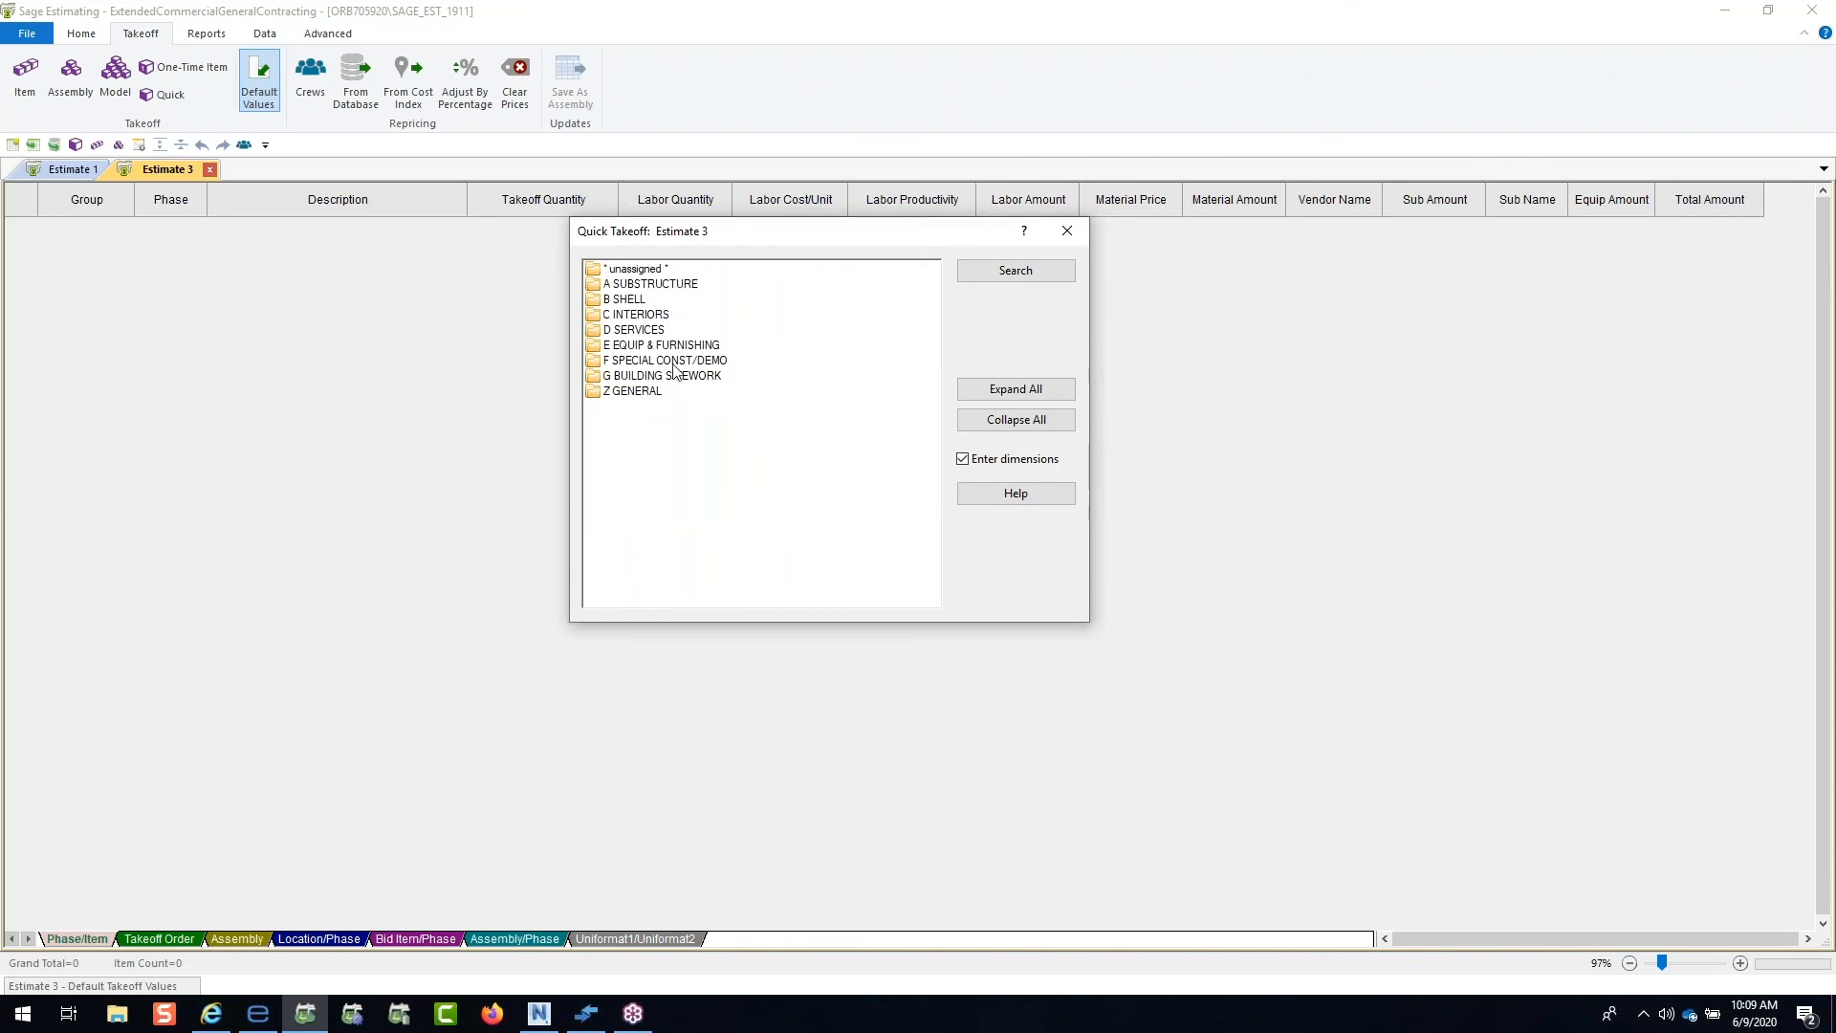
Step: Sort the Quick Takeoff item list by Job cost phase/Phase and select the 1-020 folder
{"action": "right_click", "coordinate": [824, 318]}
{"action": "mouse_move", "coordinate": [894, 355]}
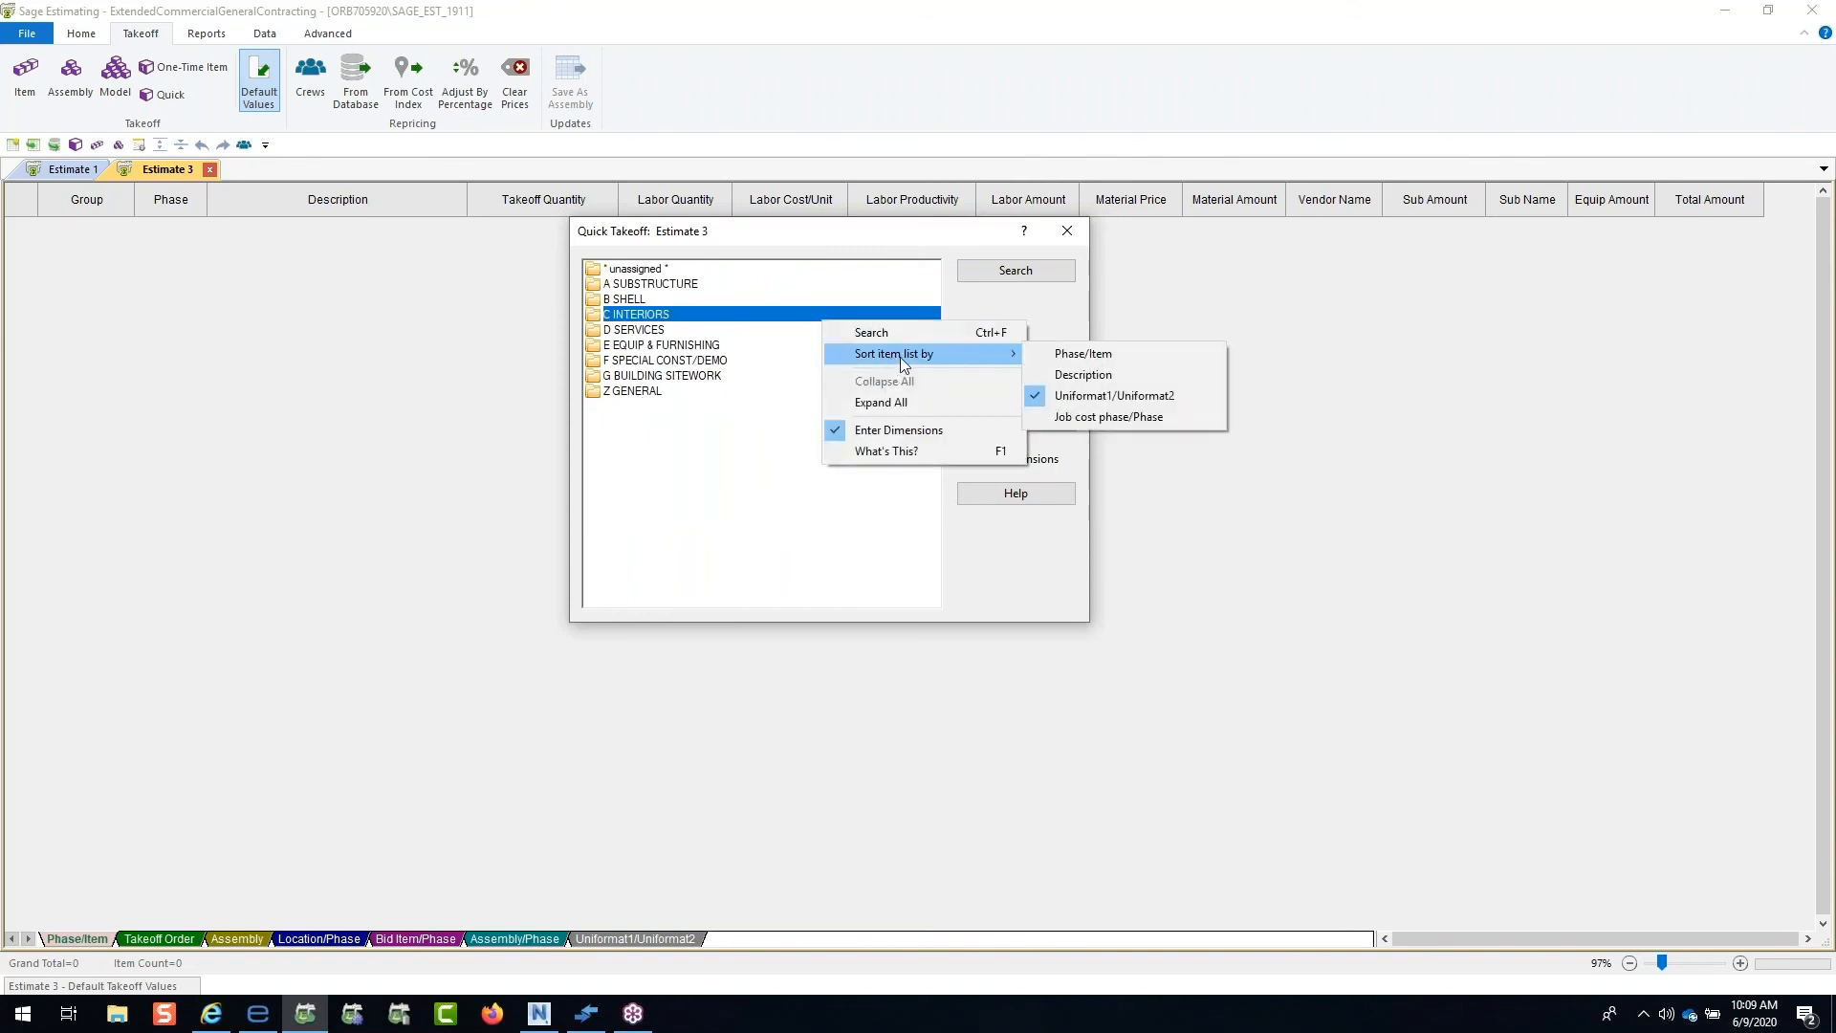
{"action": "left_click", "coordinate": [1073, 415]}
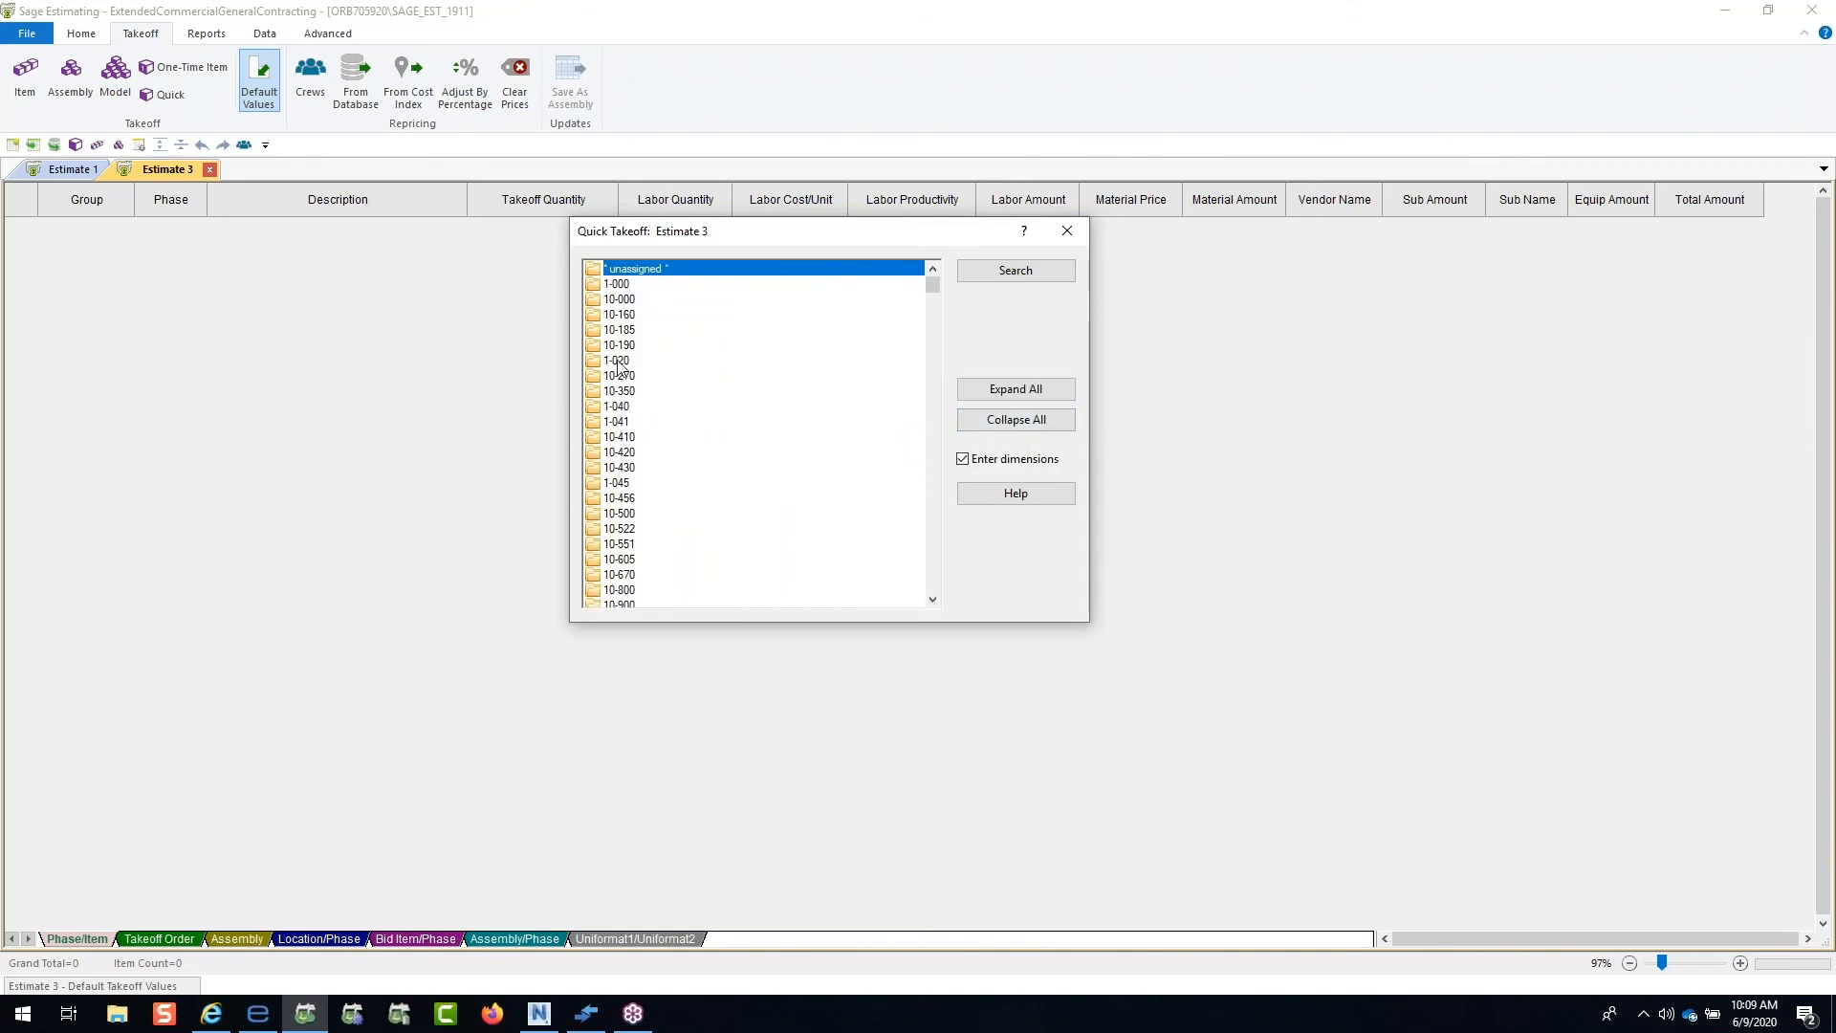
{"action": "left_click", "coordinate": [617, 362]}
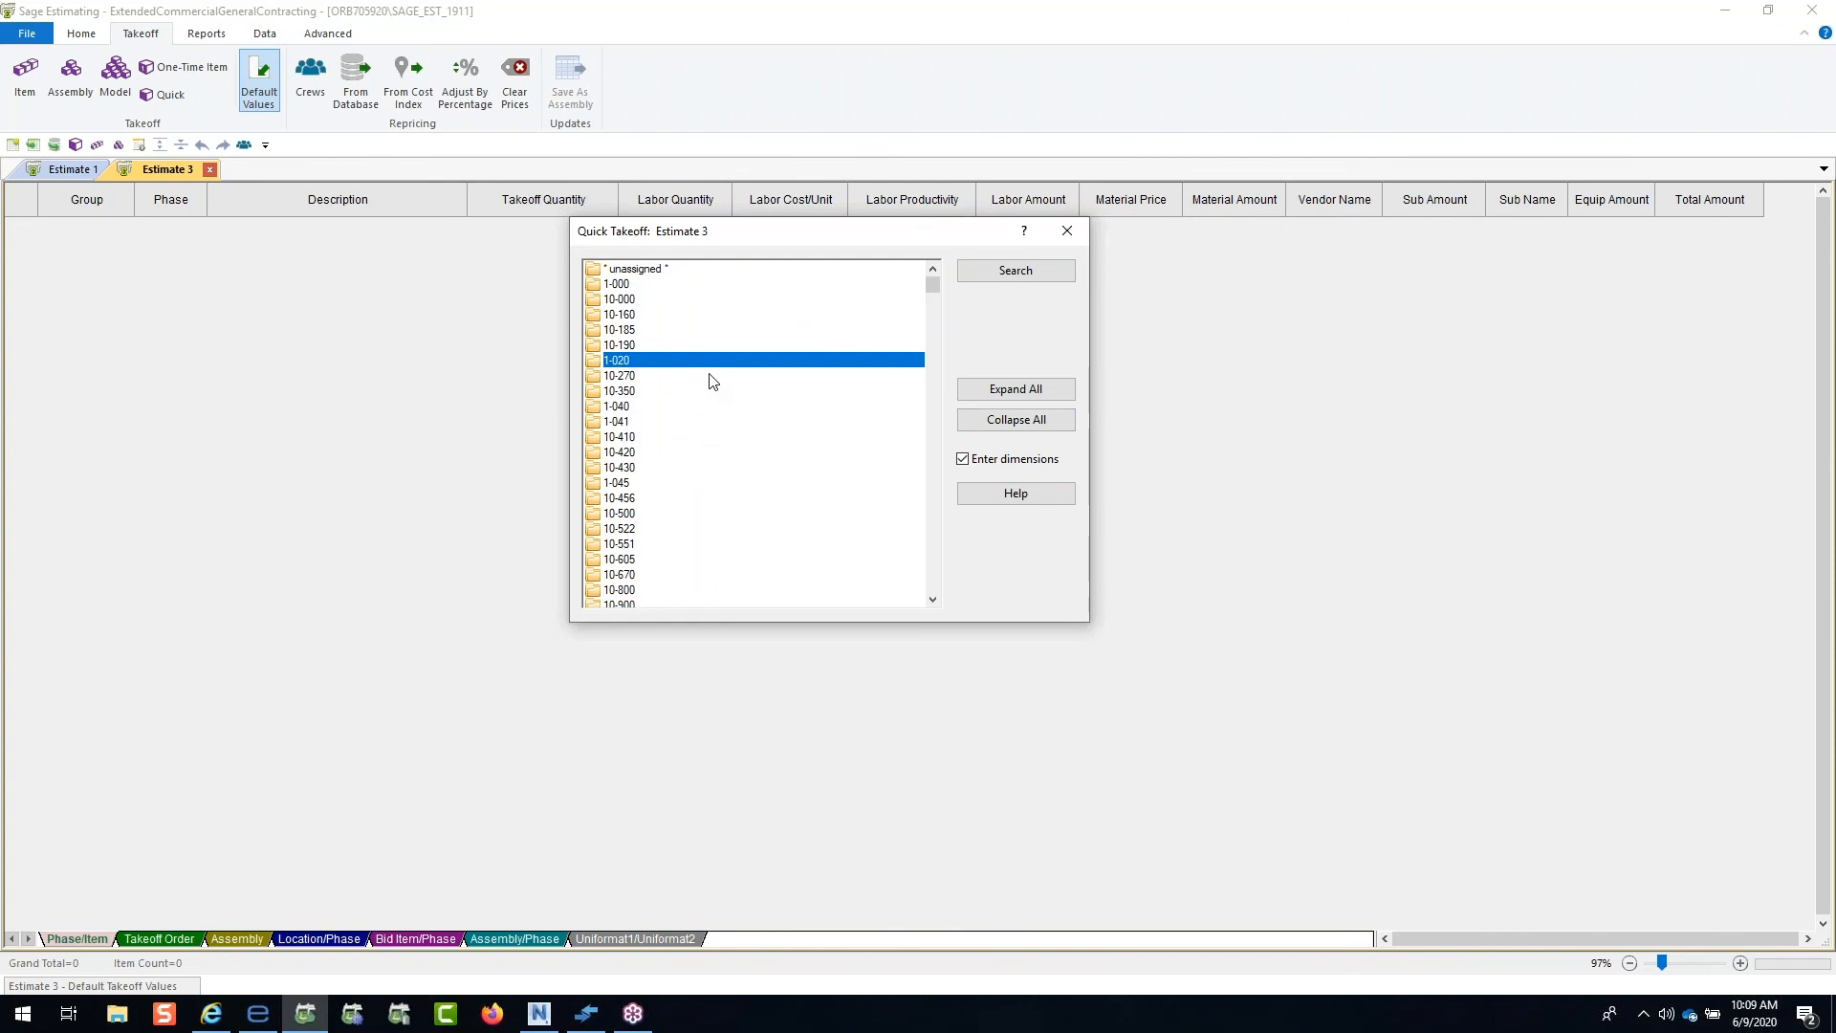
Step: Sort the Quick Takeoff item list by Phase/Item
{"action": "right_click", "coordinate": [749, 317]}
{"action": "mouse_move", "coordinate": [804, 353]}
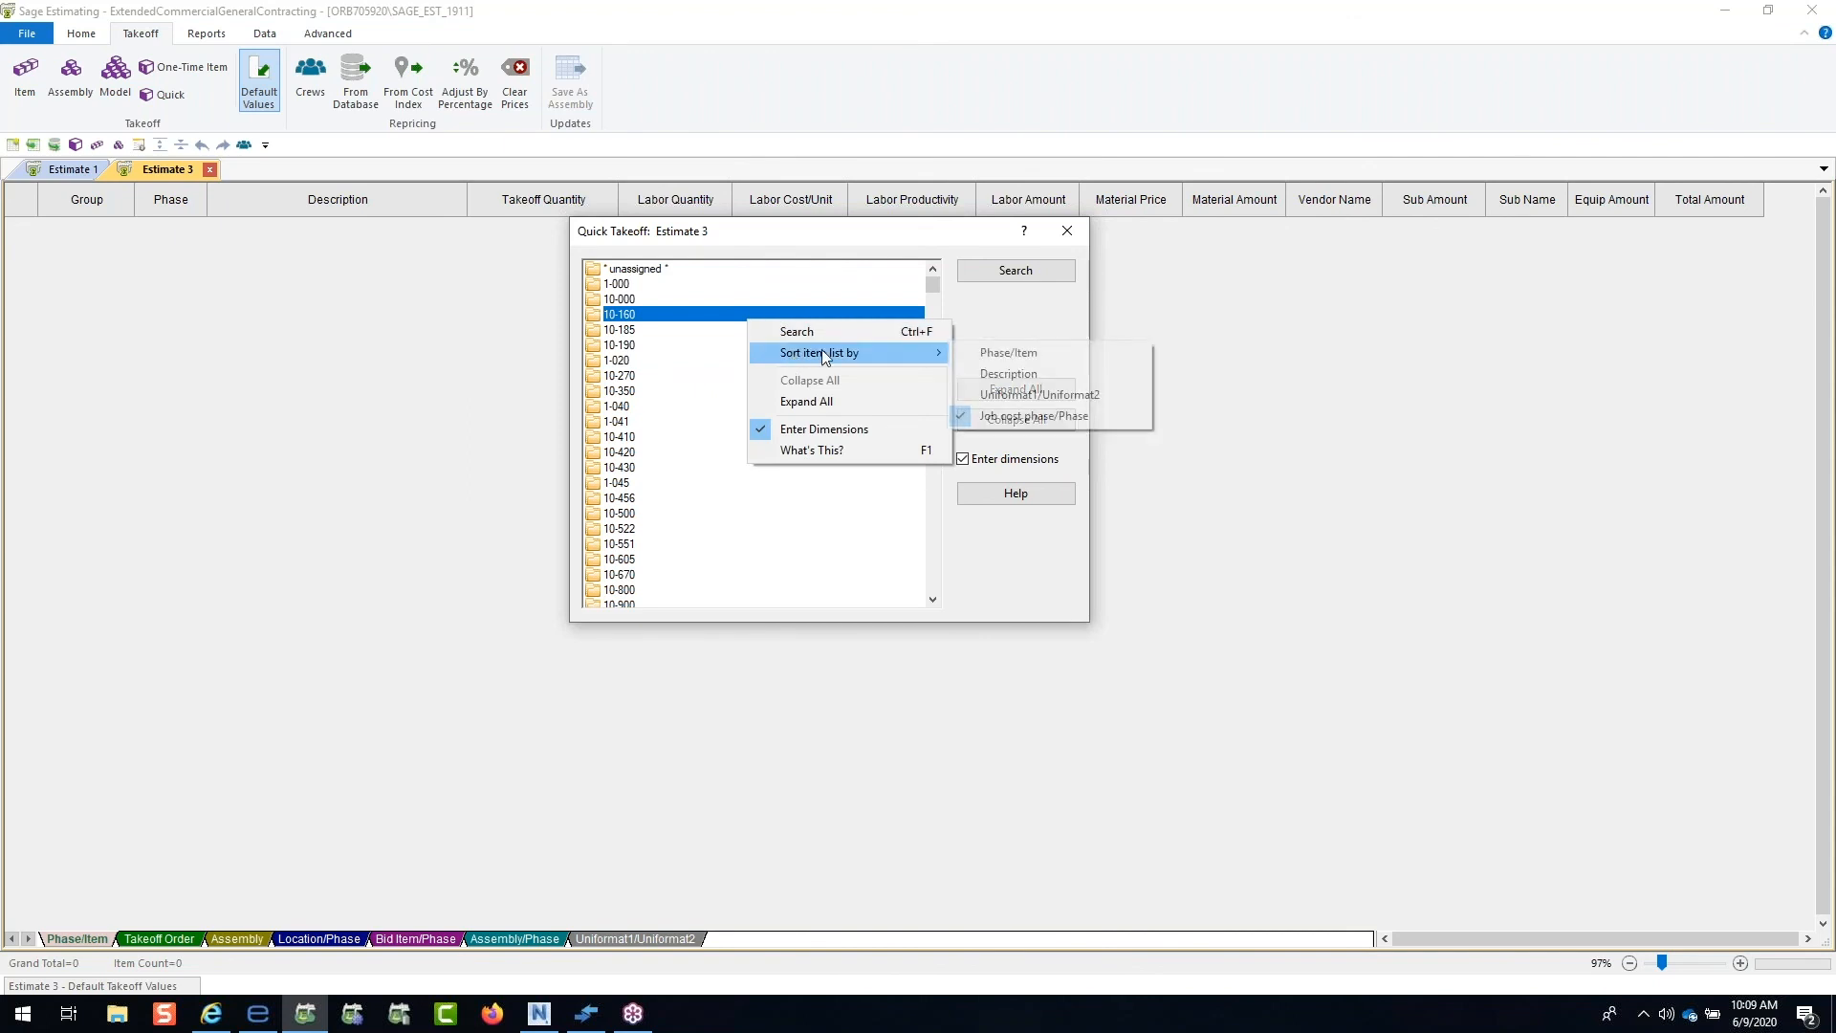
{"action": "left_click", "coordinate": [1002, 353]}
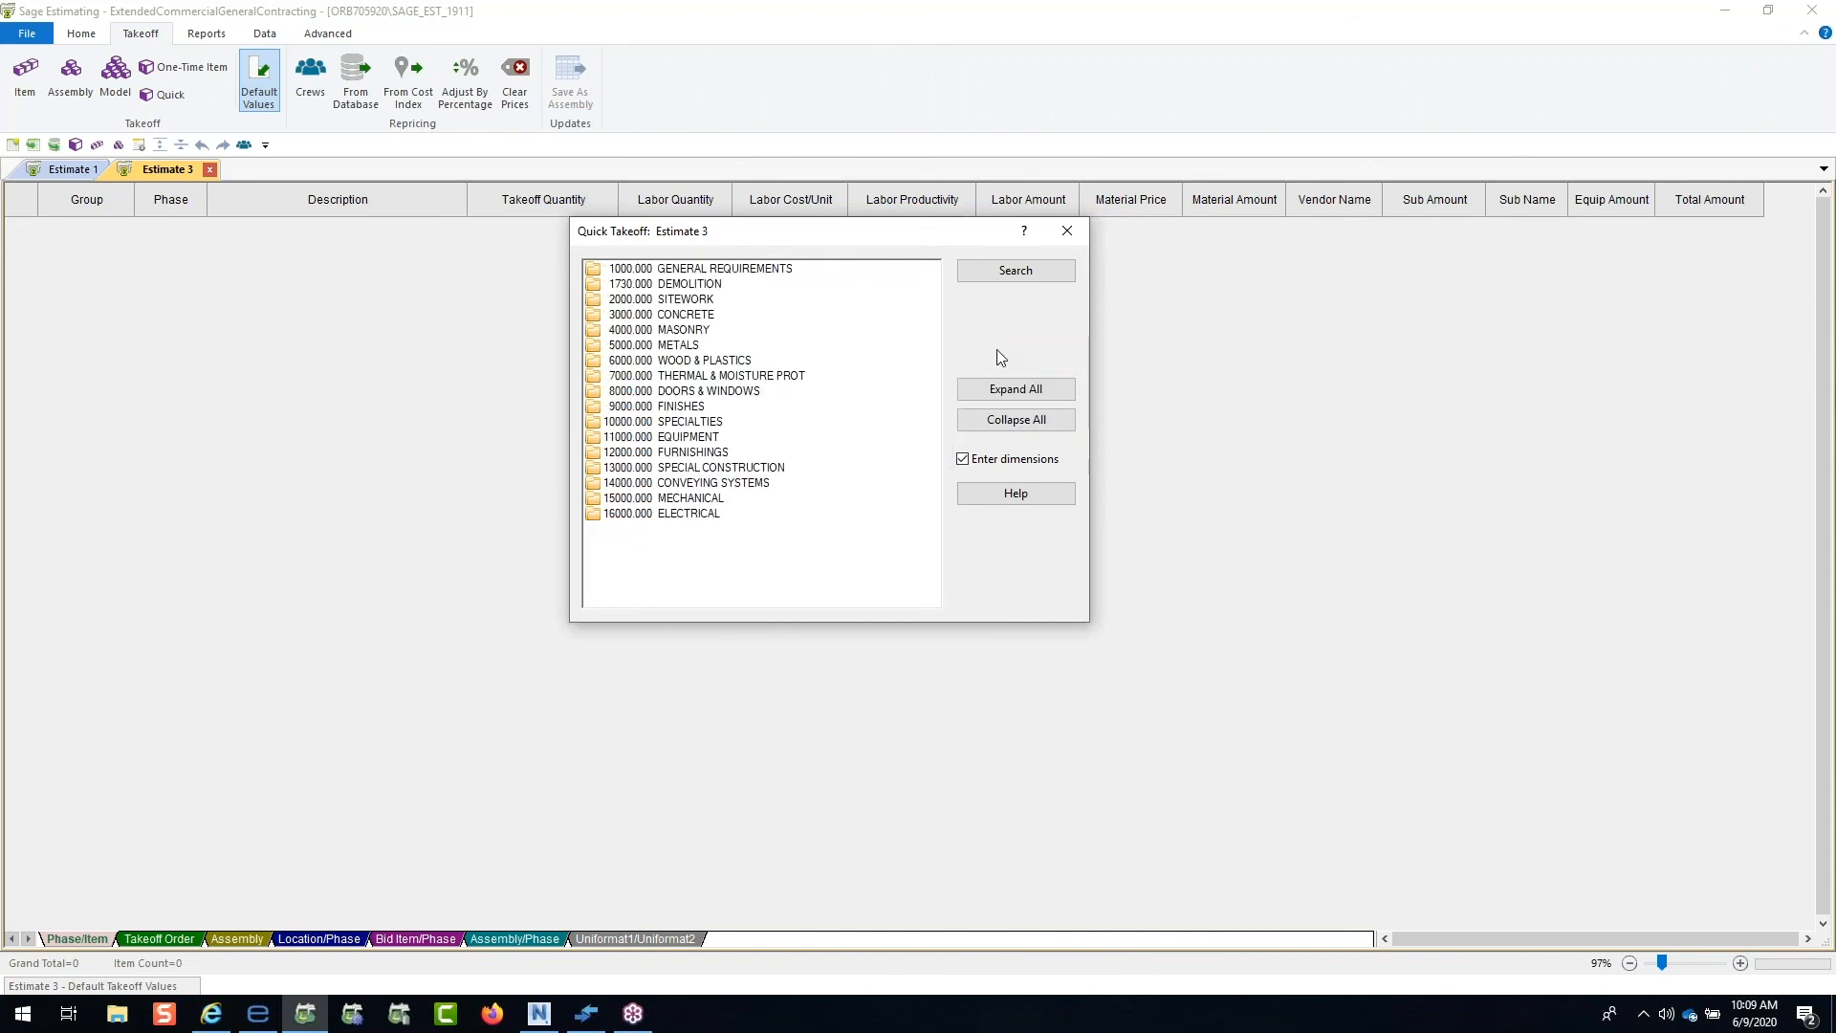
Step: Take off S.O.G. Conc 2000 psi from Concrete phase 3310.210 Conc: Slabs On Grade, accepting the default dimensions
{"action": "double_click", "coordinate": [680, 316]}
{"action": "left_click", "coordinate": [932, 504]}
{"action": "left_click", "coordinate": [932, 504]}
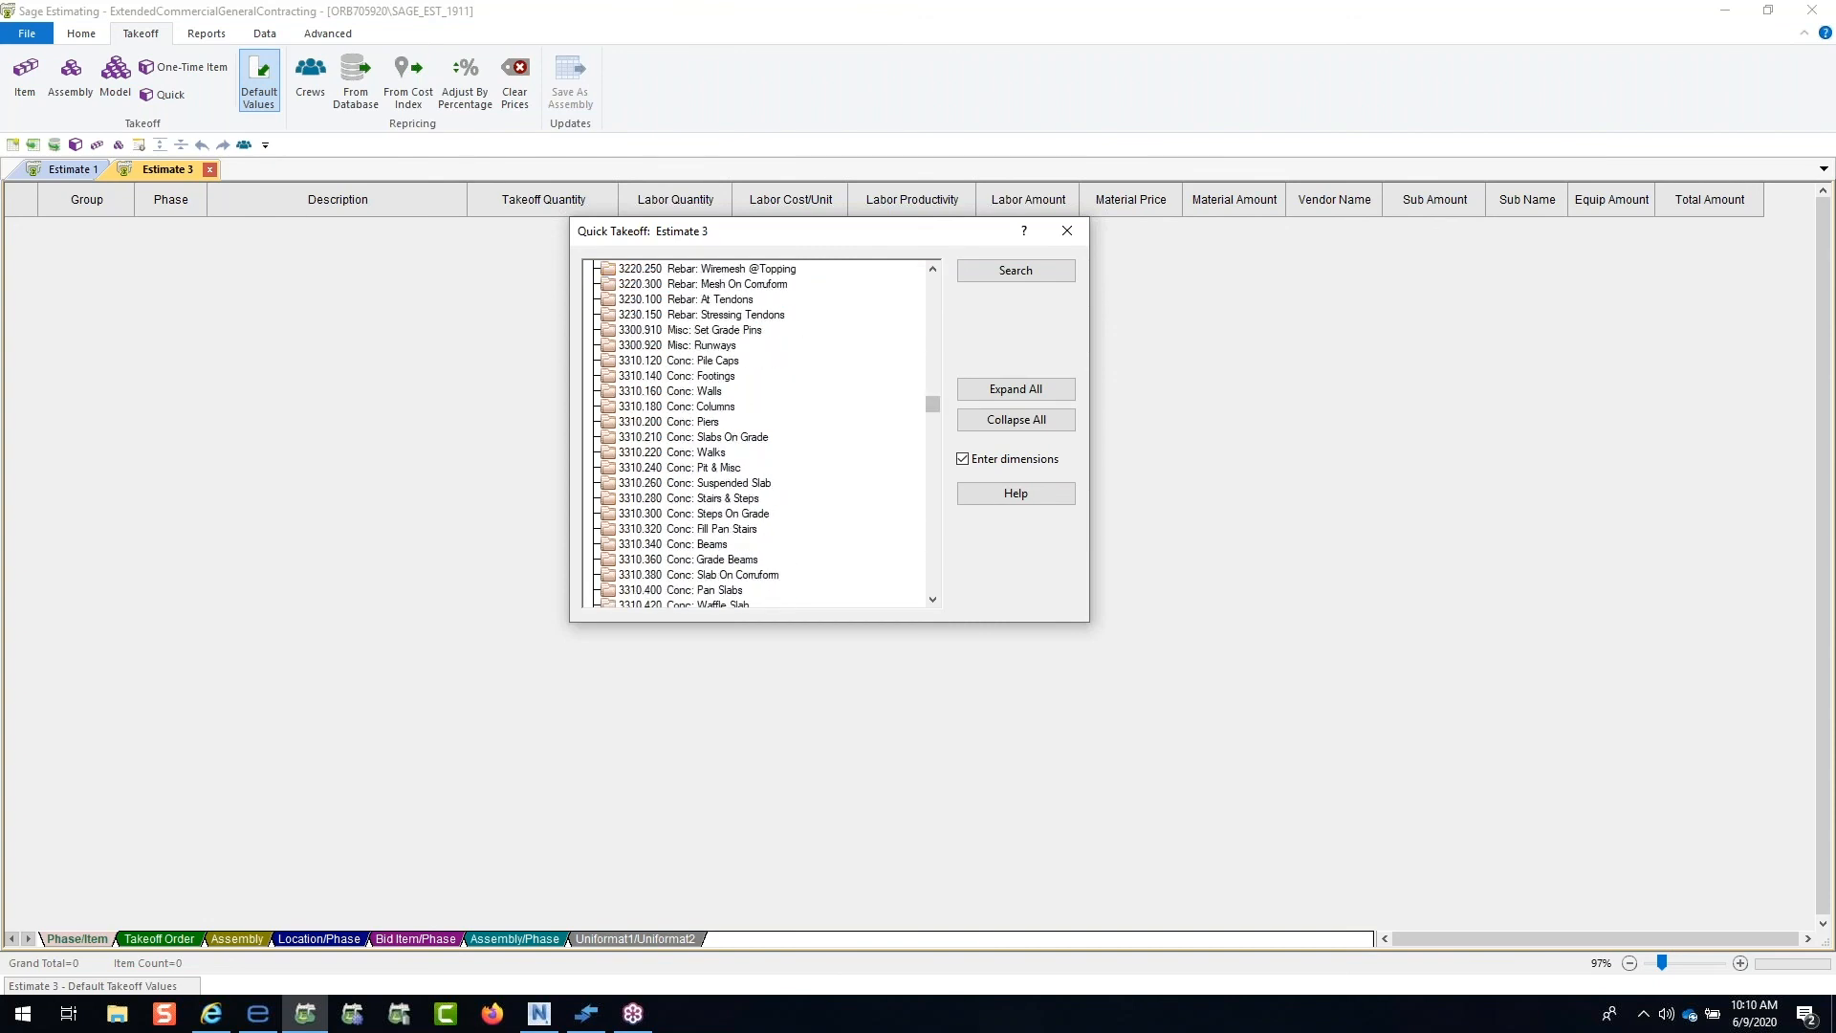
{"action": "double_click", "coordinate": [720, 437]}
{"action": "left_click", "coordinate": [718, 453]}
{"action": "double_click", "coordinate": [718, 453]}
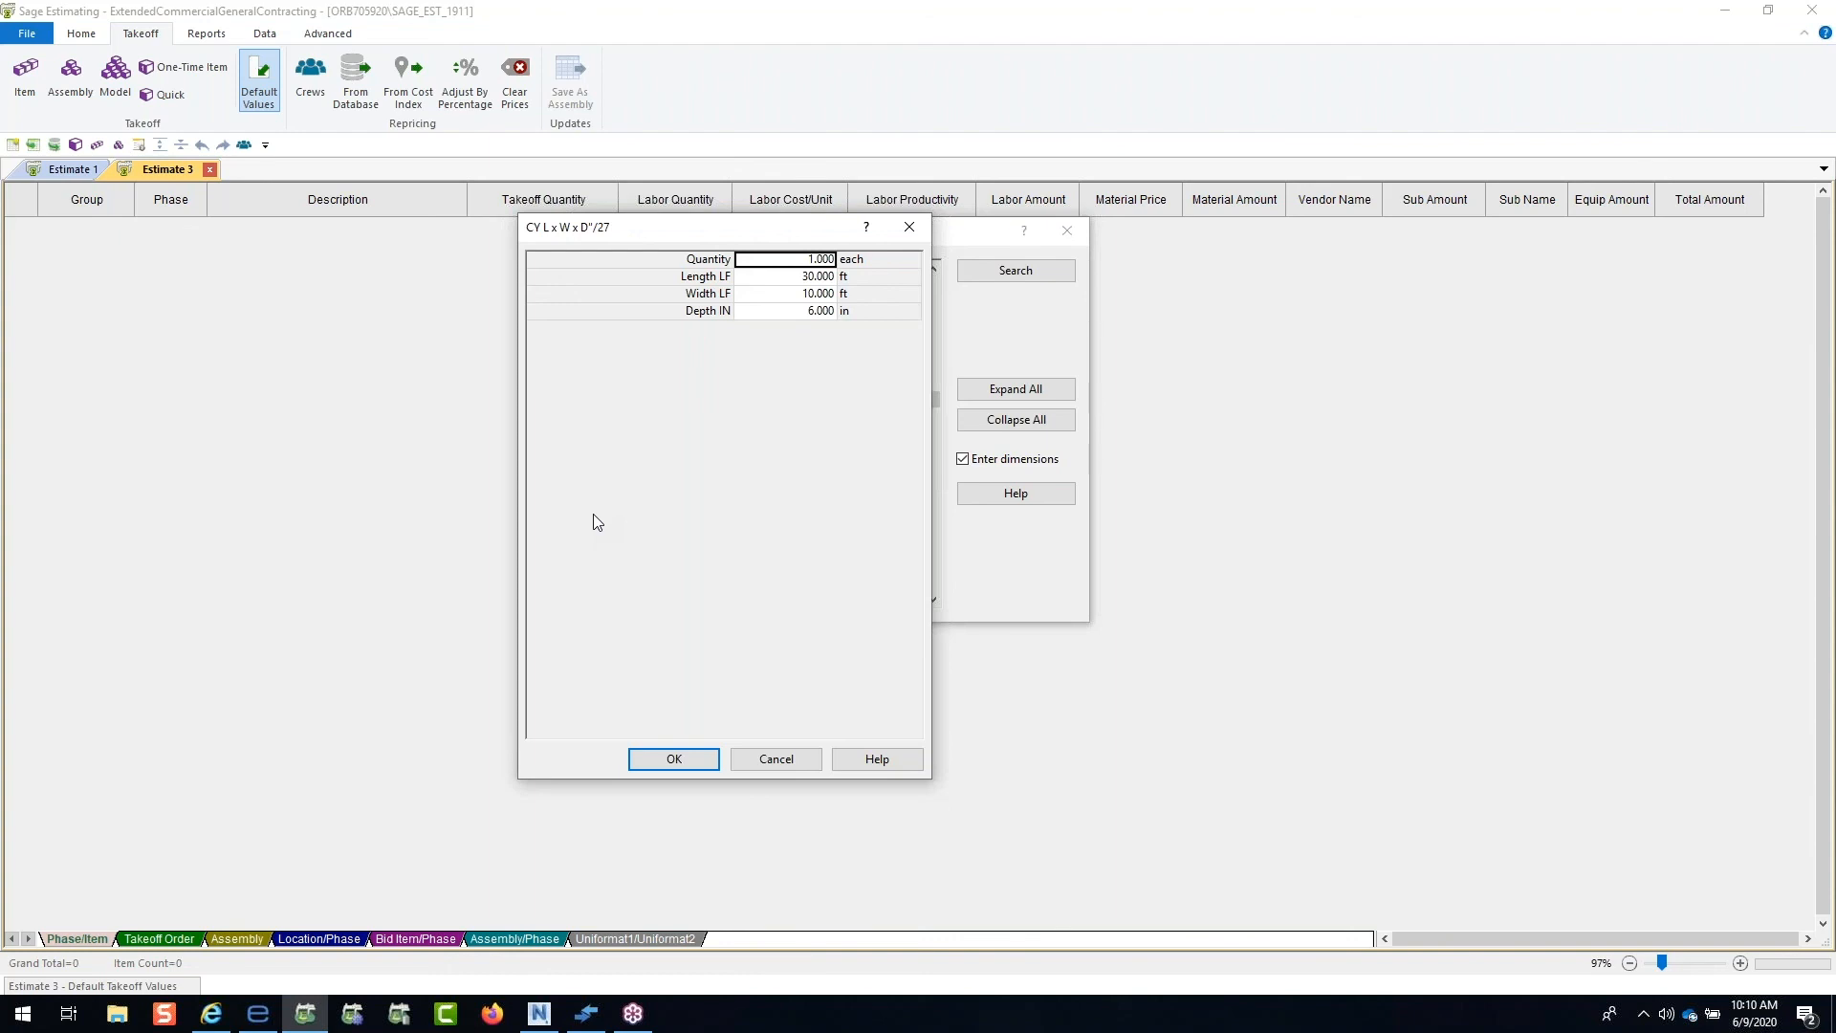
{"action": "key", "text": "Down"}
{"action": "key", "text": "Down"}
{"action": "key", "text": "Up"}
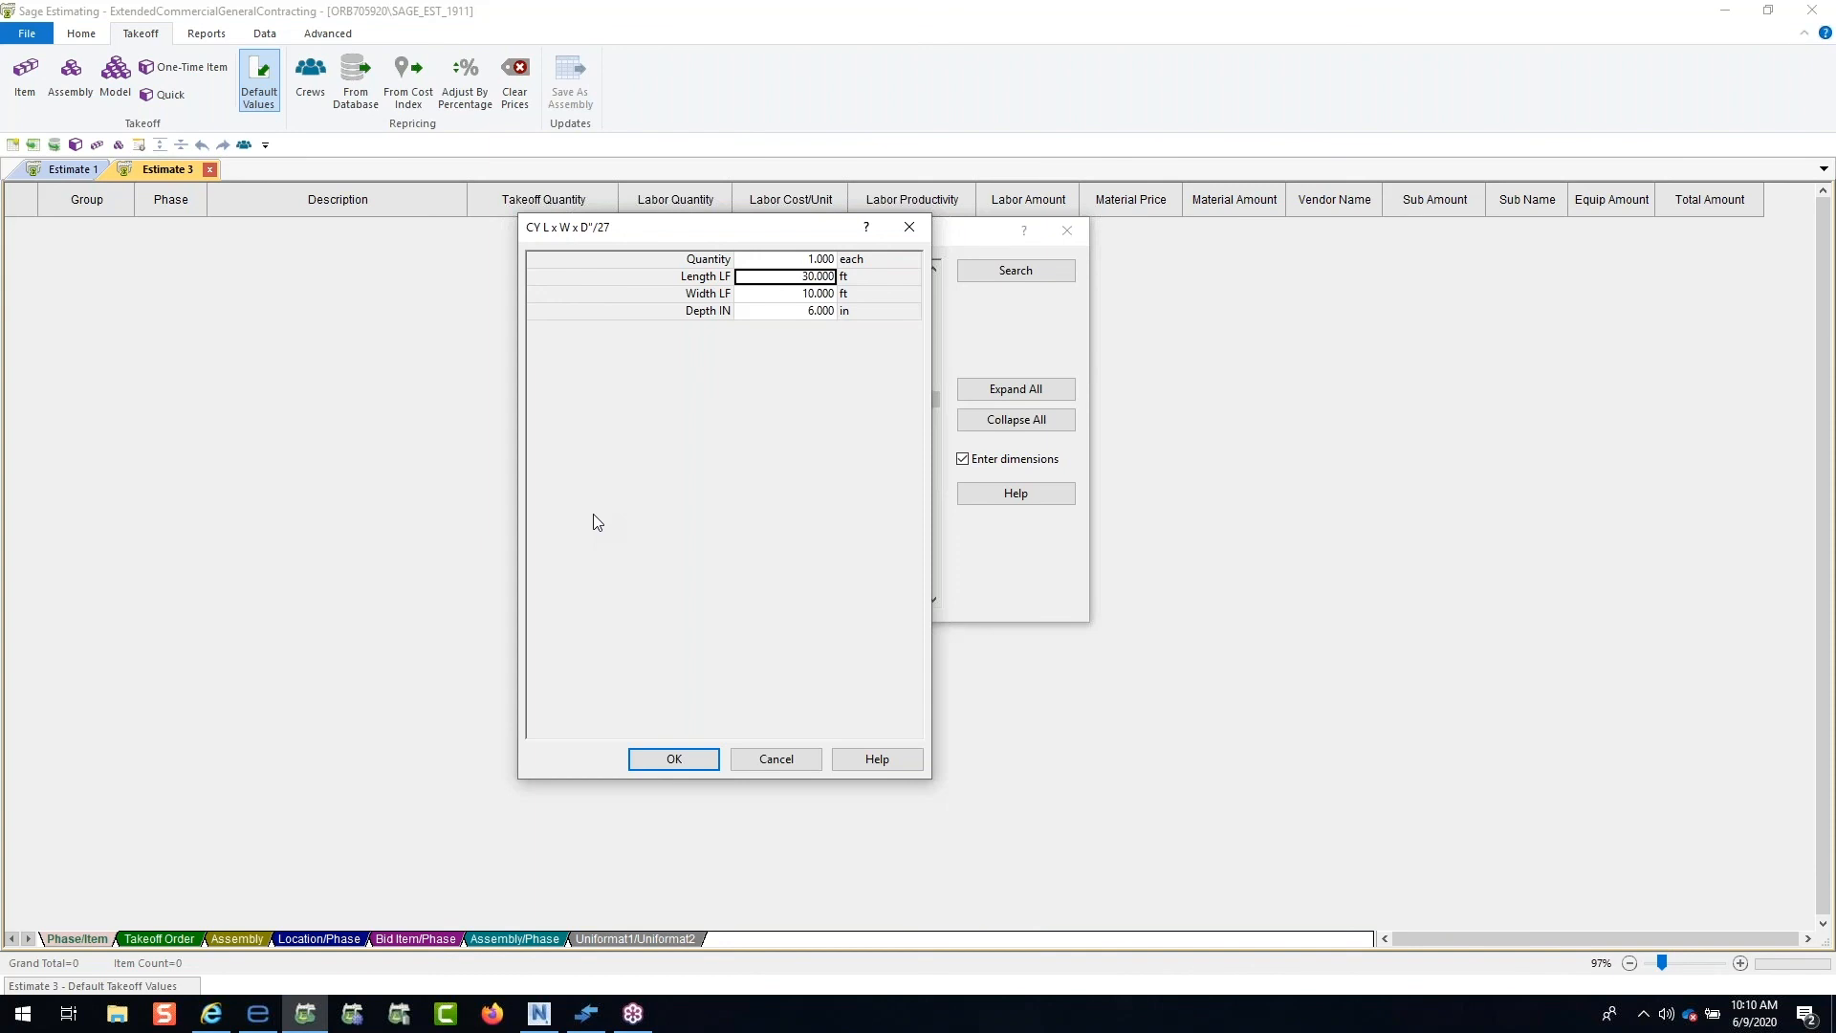
{"action": "left_click", "coordinate": [685, 762]}
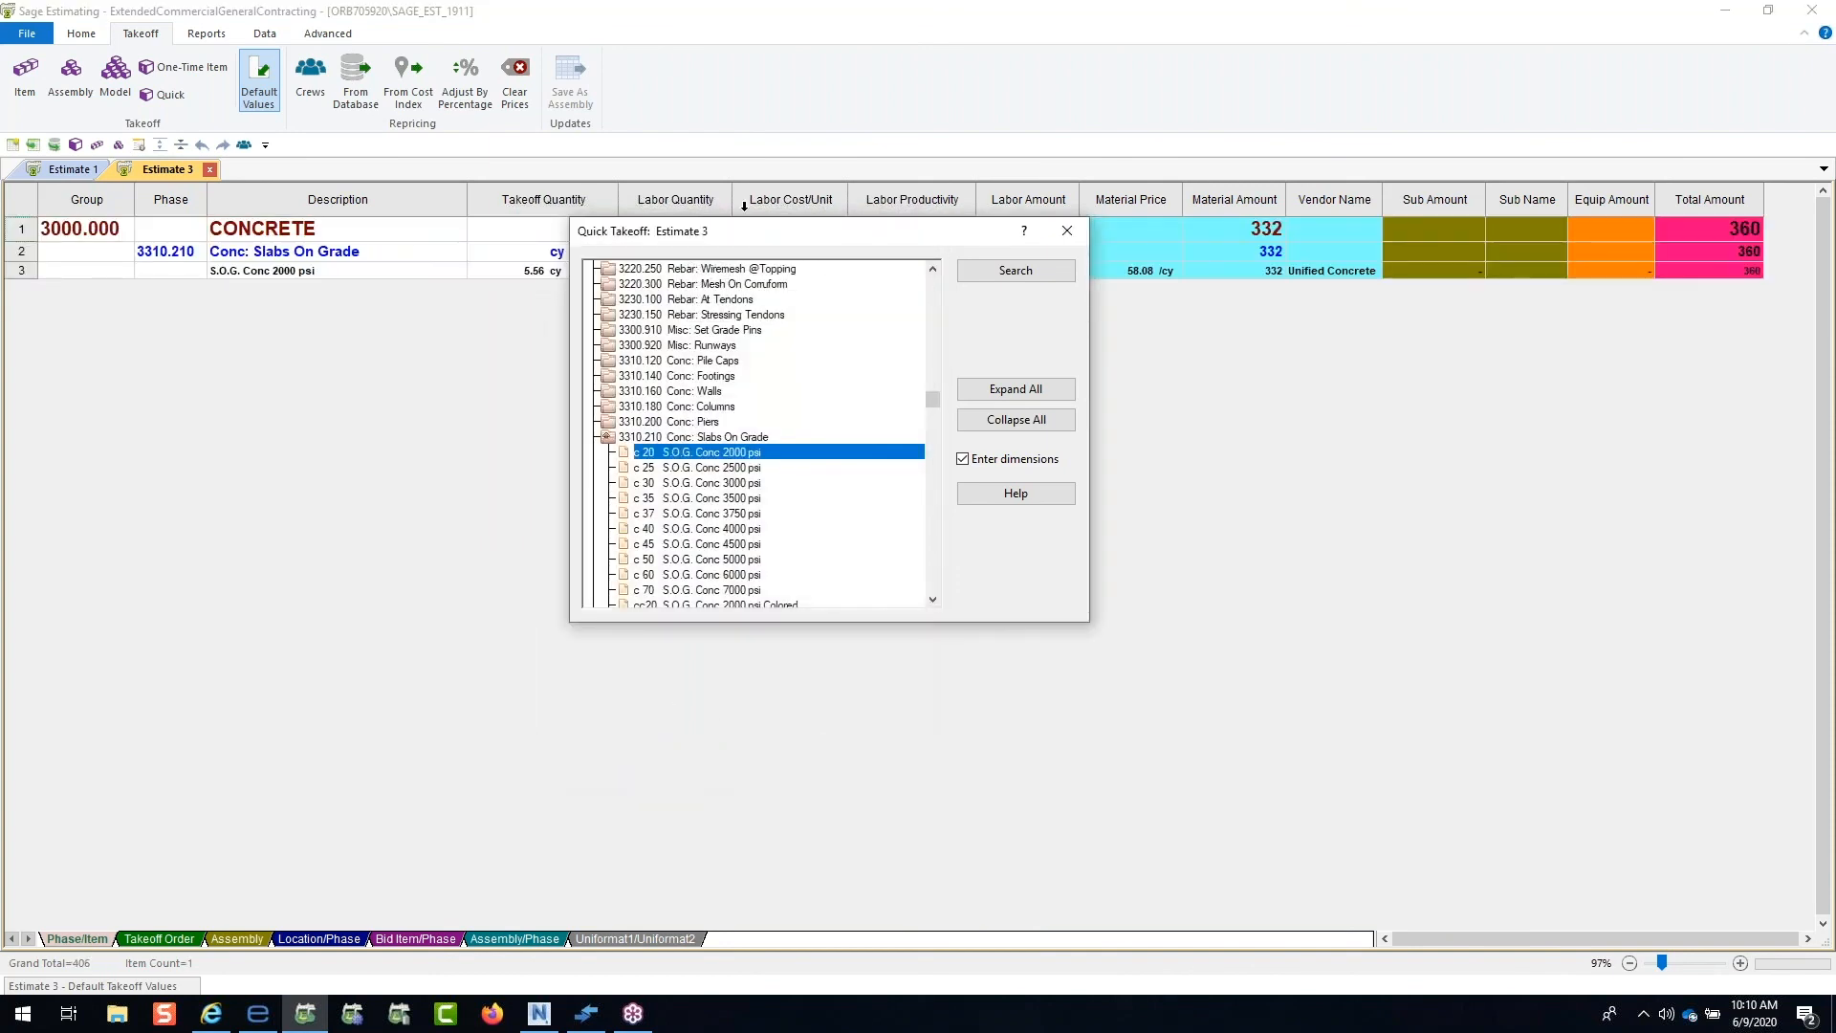
Step: Search the Quick Takeoff items for "stud" and collapse the results to their group folders
{"action": "left_click_drag", "start_coordinate": [736, 238], "coordinate": [720, 334]}
{"action": "left_click", "coordinate": [994, 369]}
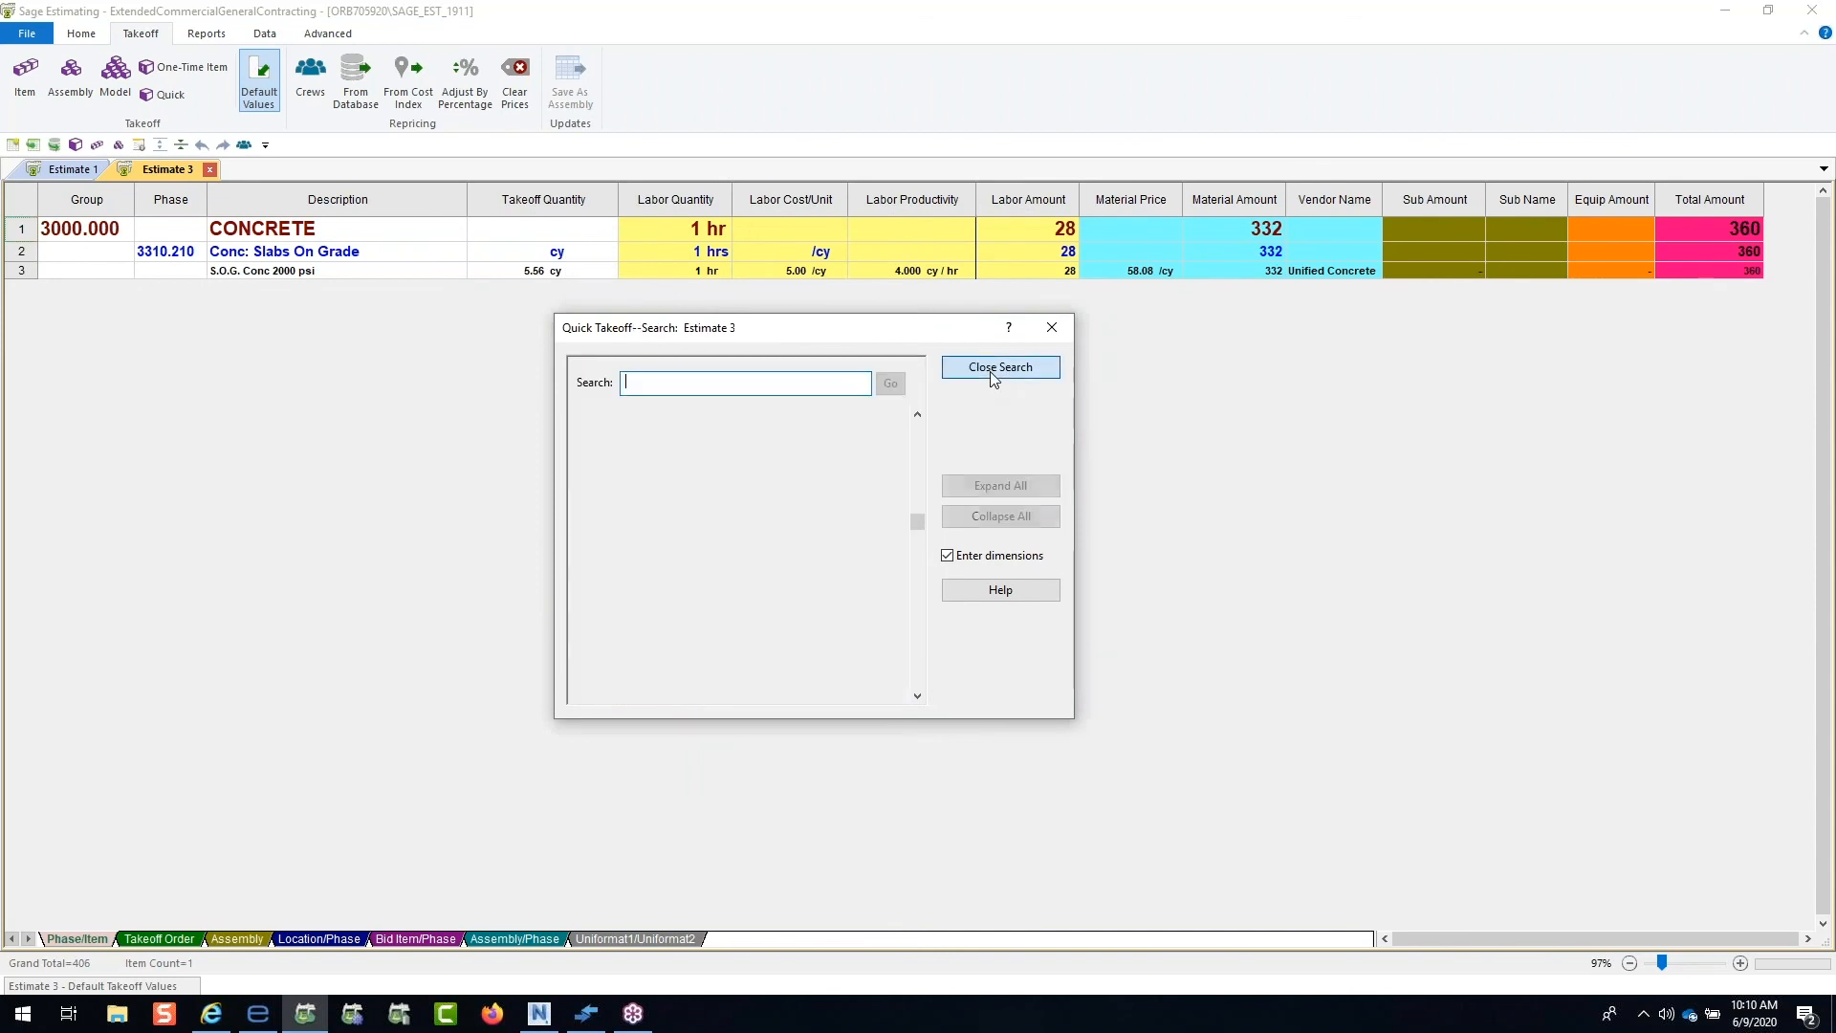
{"action": "type", "text": "stud"}
{"action": "key", "text": "Return"}
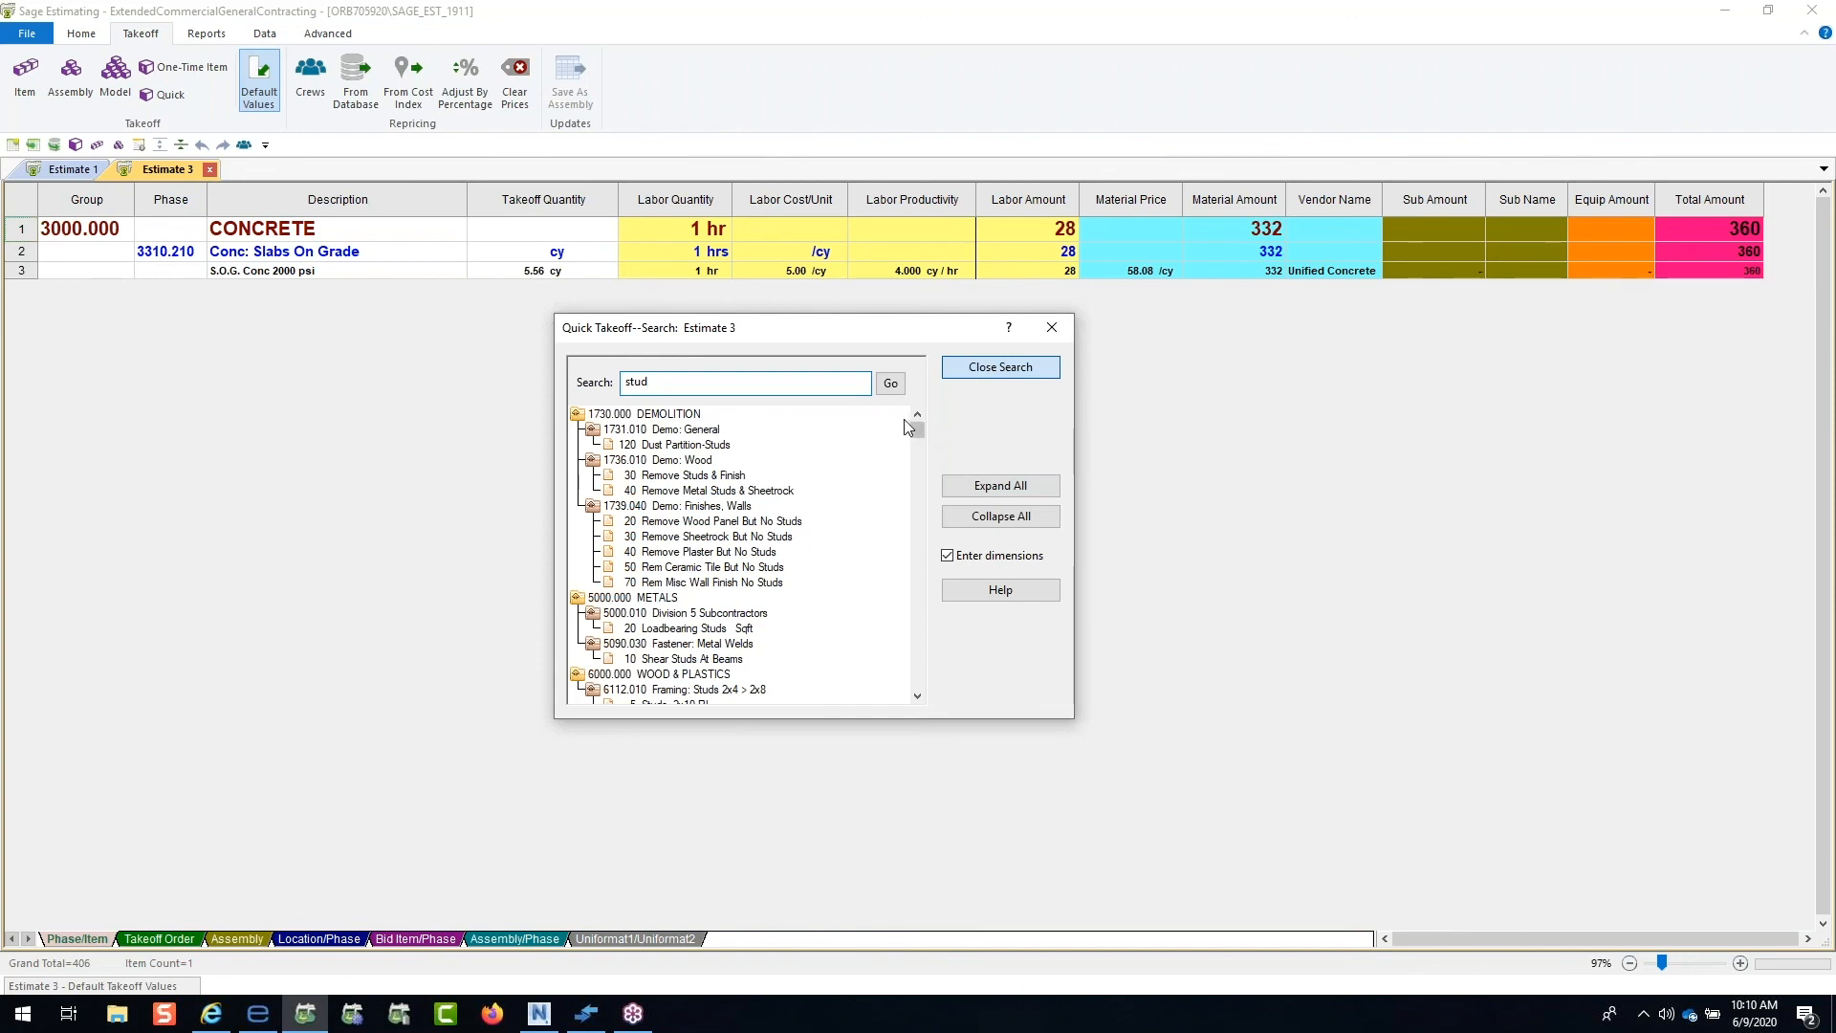
{"action": "left_click", "coordinate": [1000, 516]}
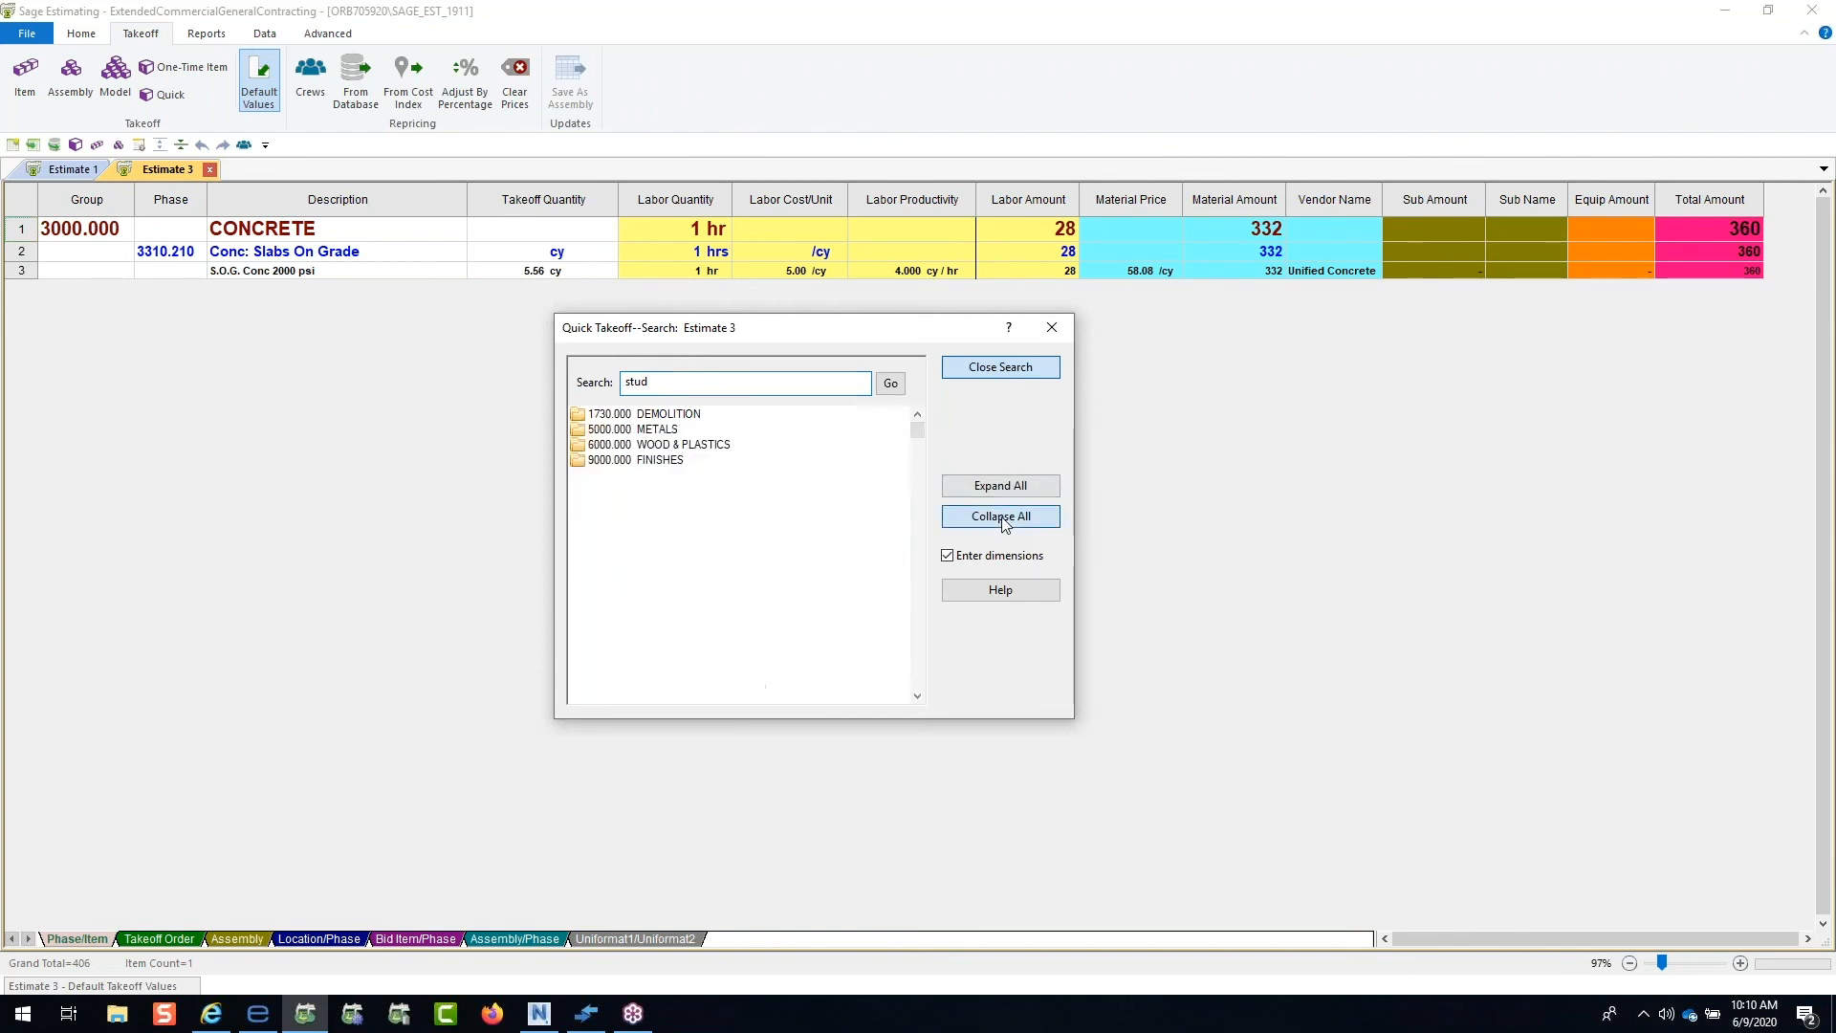
Step: Select the items from Studs 2x10 RL through Studs 2x4x12 in phase 6112.010 and place them in the estimate
{"action": "double_click", "coordinate": [684, 445]}
{"action": "left_click", "coordinate": [709, 461]}
{"action": "double_click", "coordinate": [708, 461]}
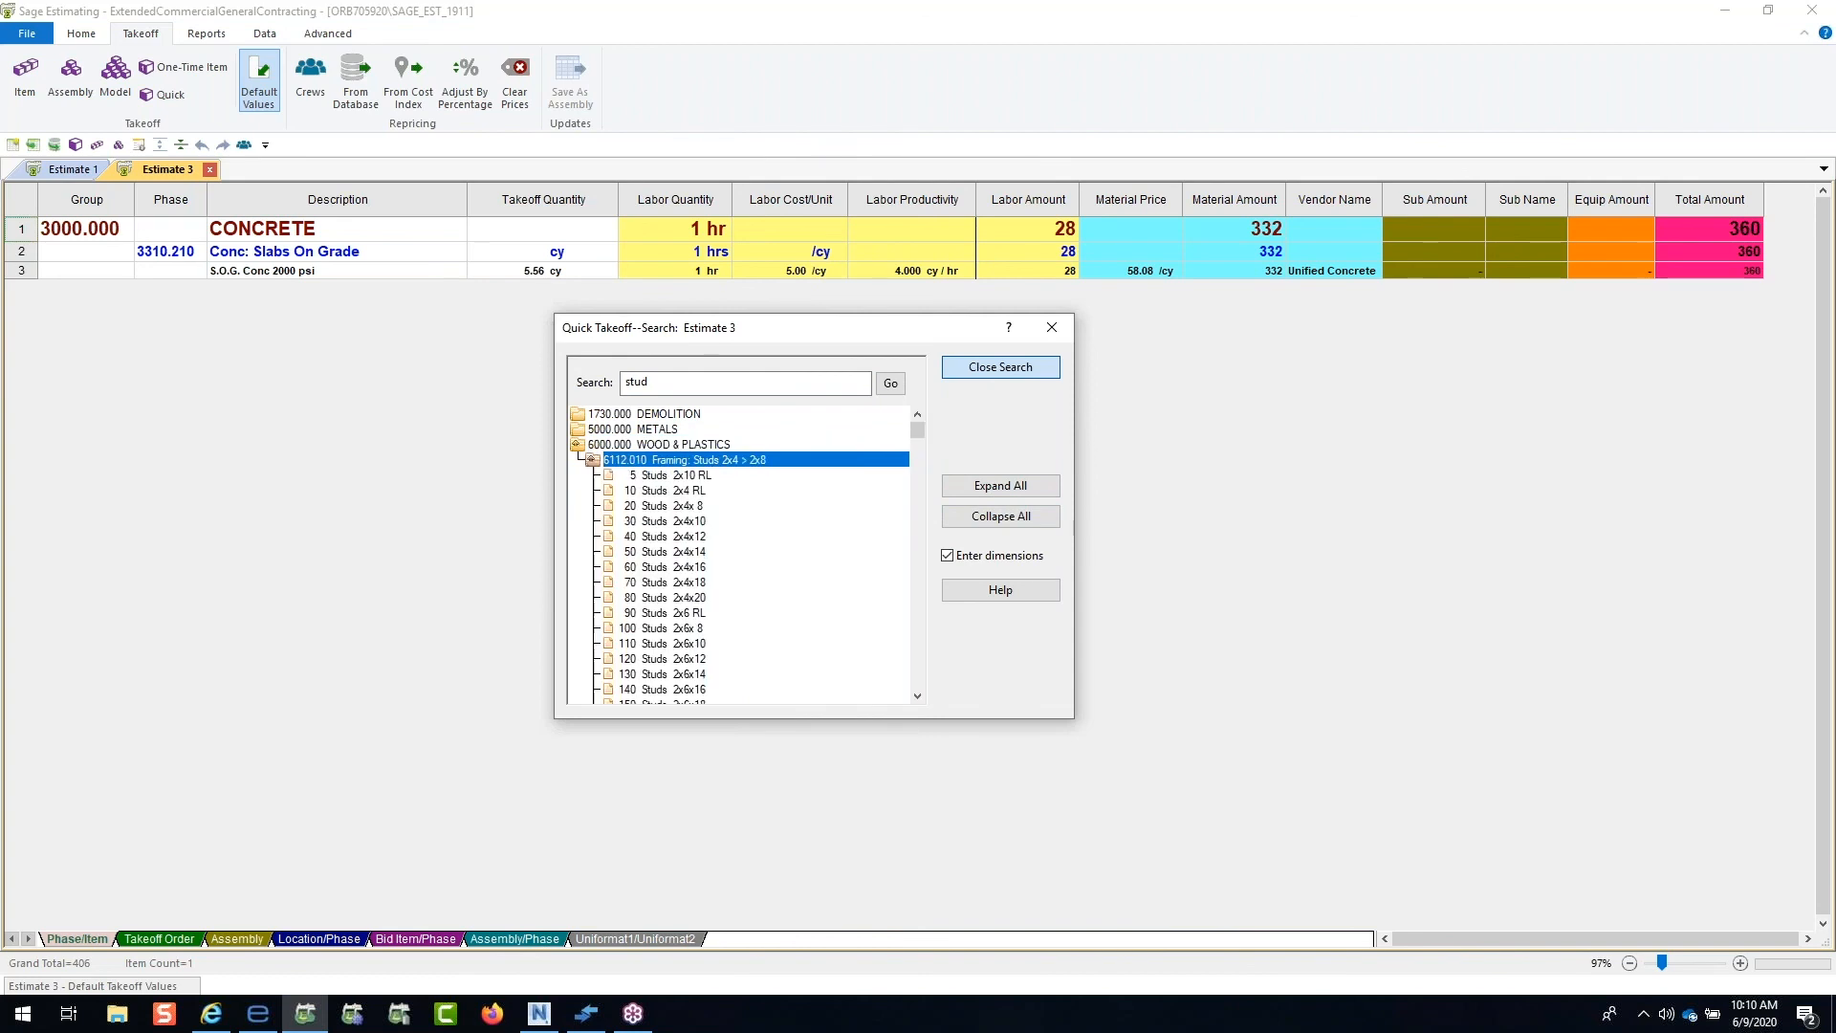
{"action": "left_click", "coordinate": [692, 476]}
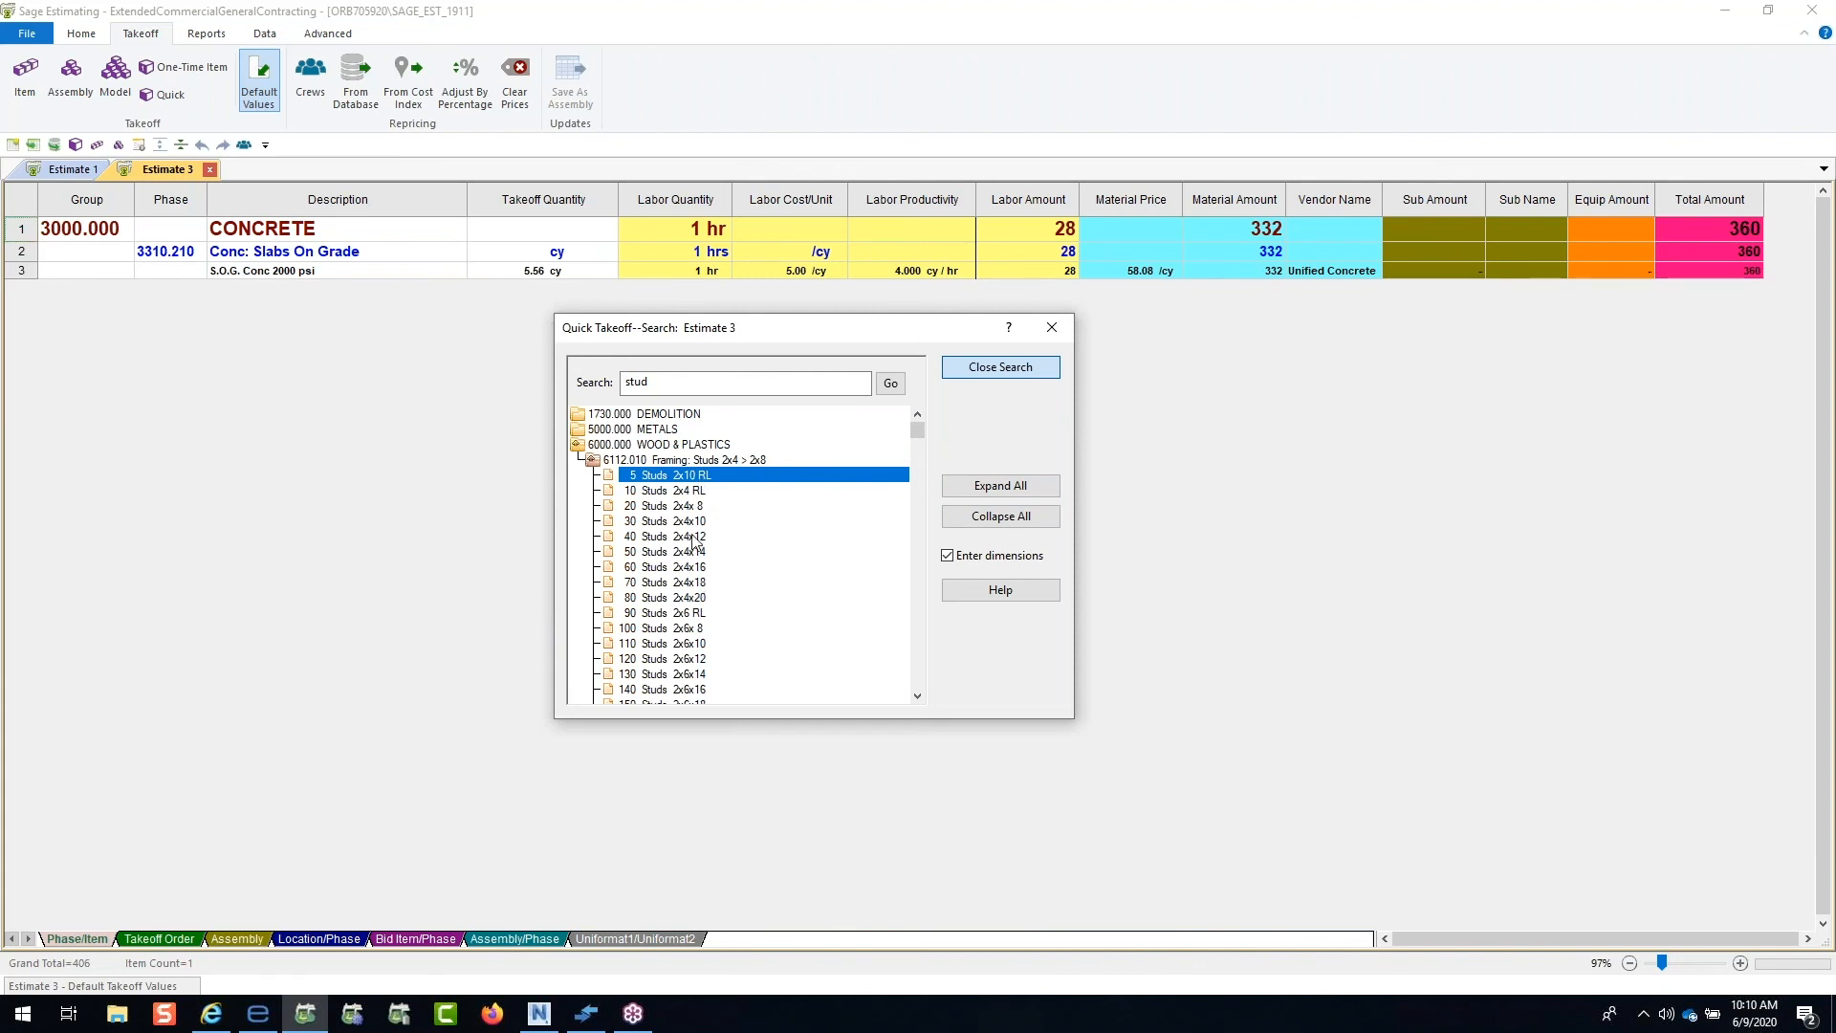
{"action": "left_click", "coordinate": [694, 538], "text": "shift"}
{"action": "left_click_drag", "start_coordinate": [702, 505], "coordinate": [419, 473]}
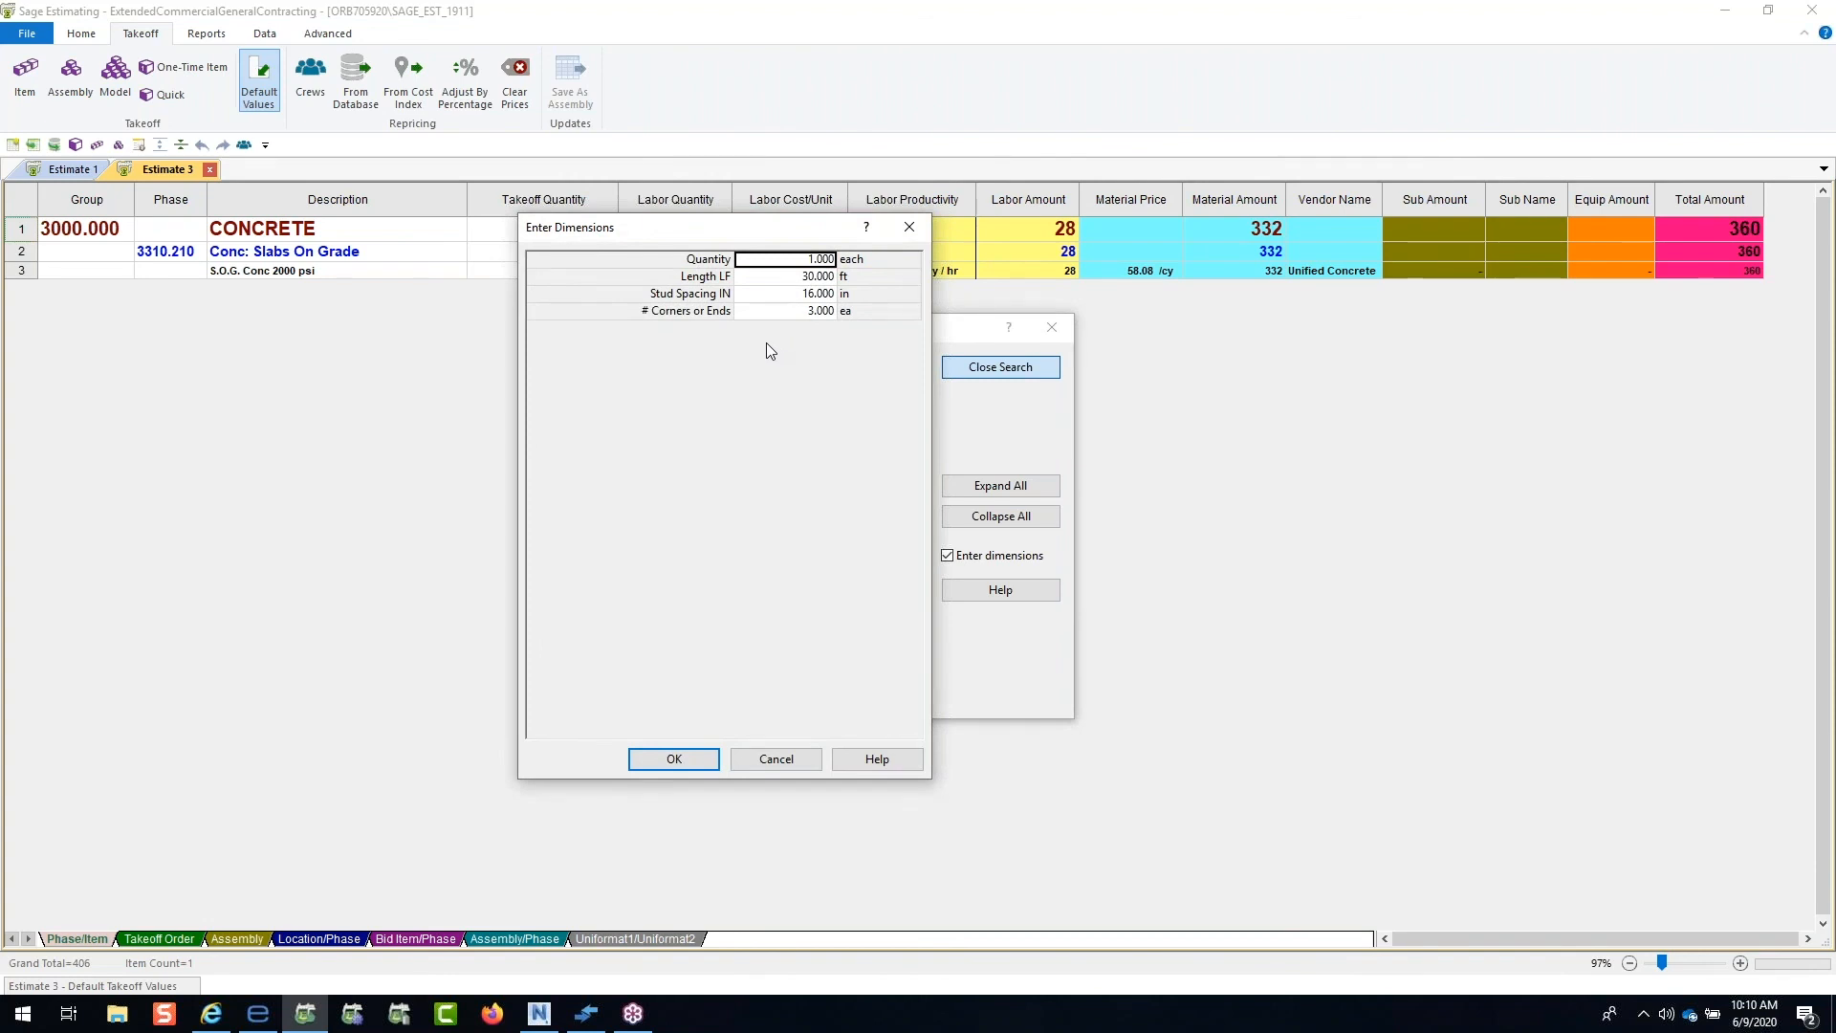
Step: Set the stud items' length to 20 ft and accept the dimensions
{"action": "left_click", "coordinate": [779, 311]}
{"action": "left_click", "coordinate": [782, 294]}
{"action": "left_click", "coordinate": [782, 283]}
{"action": "type", "text": "20"}
{"action": "key", "text": "Tab"}
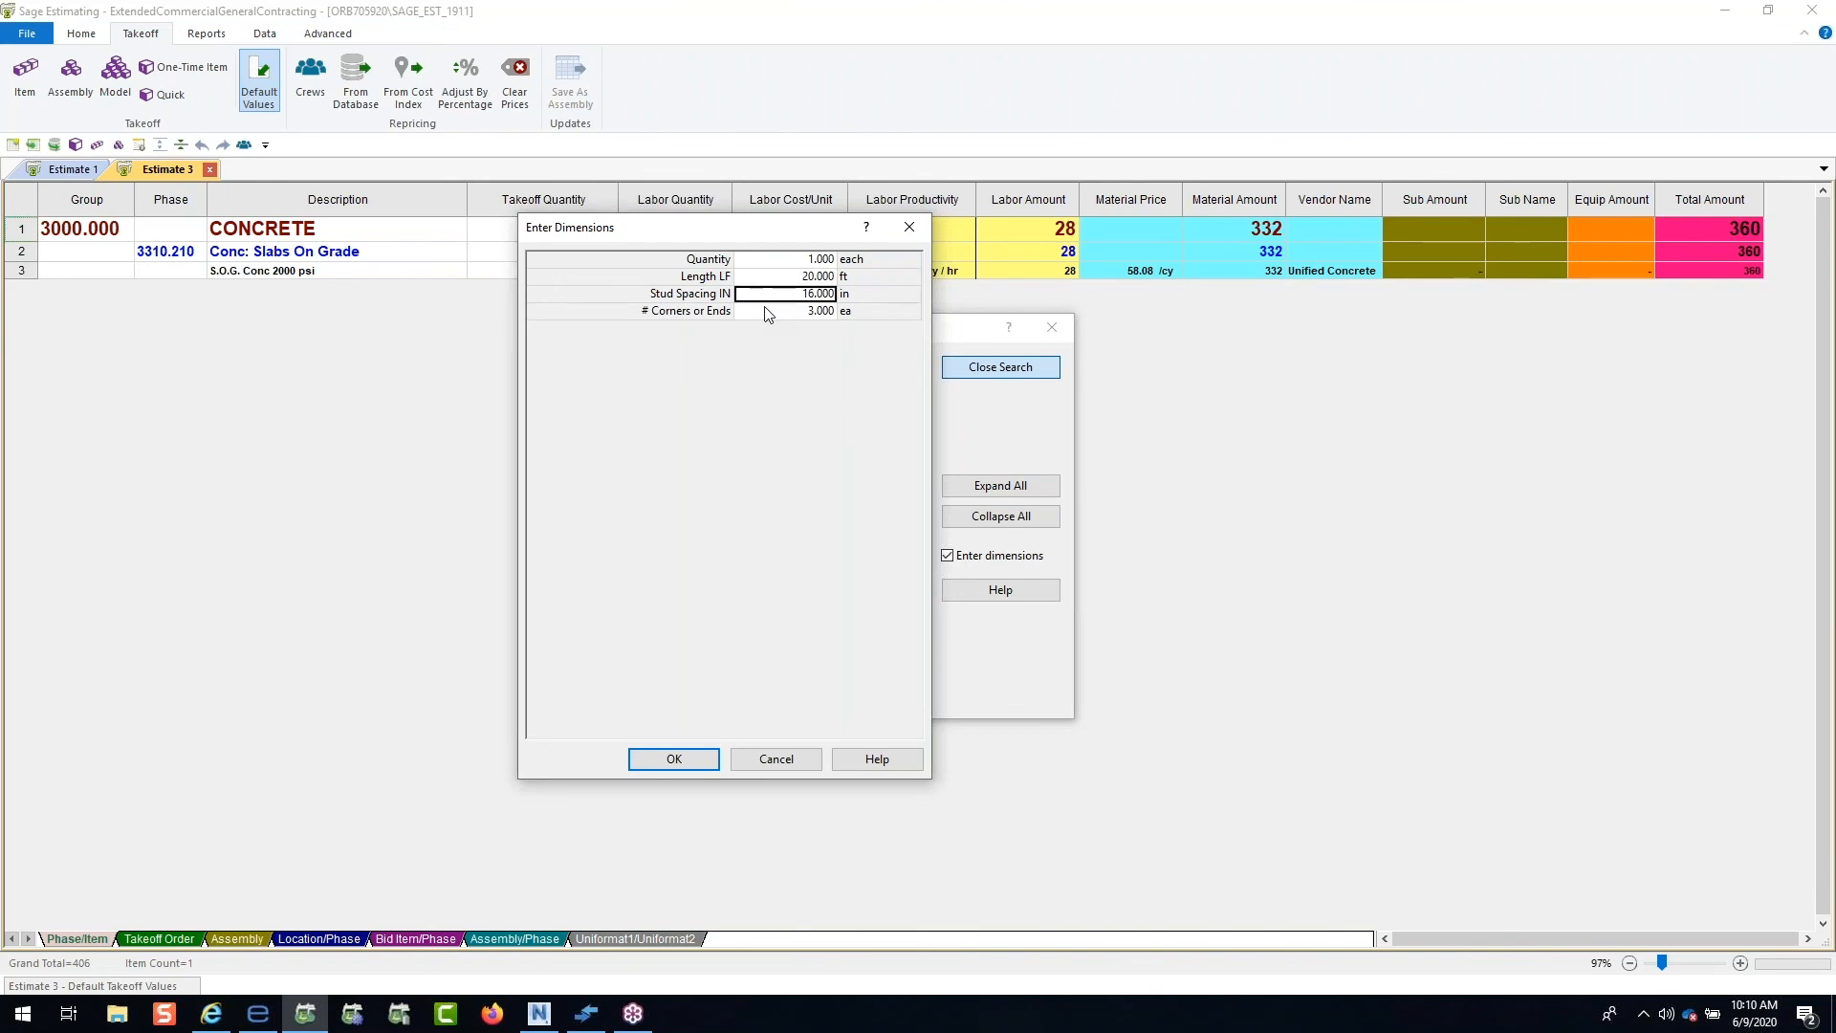
{"action": "left_click", "coordinate": [674, 758]}
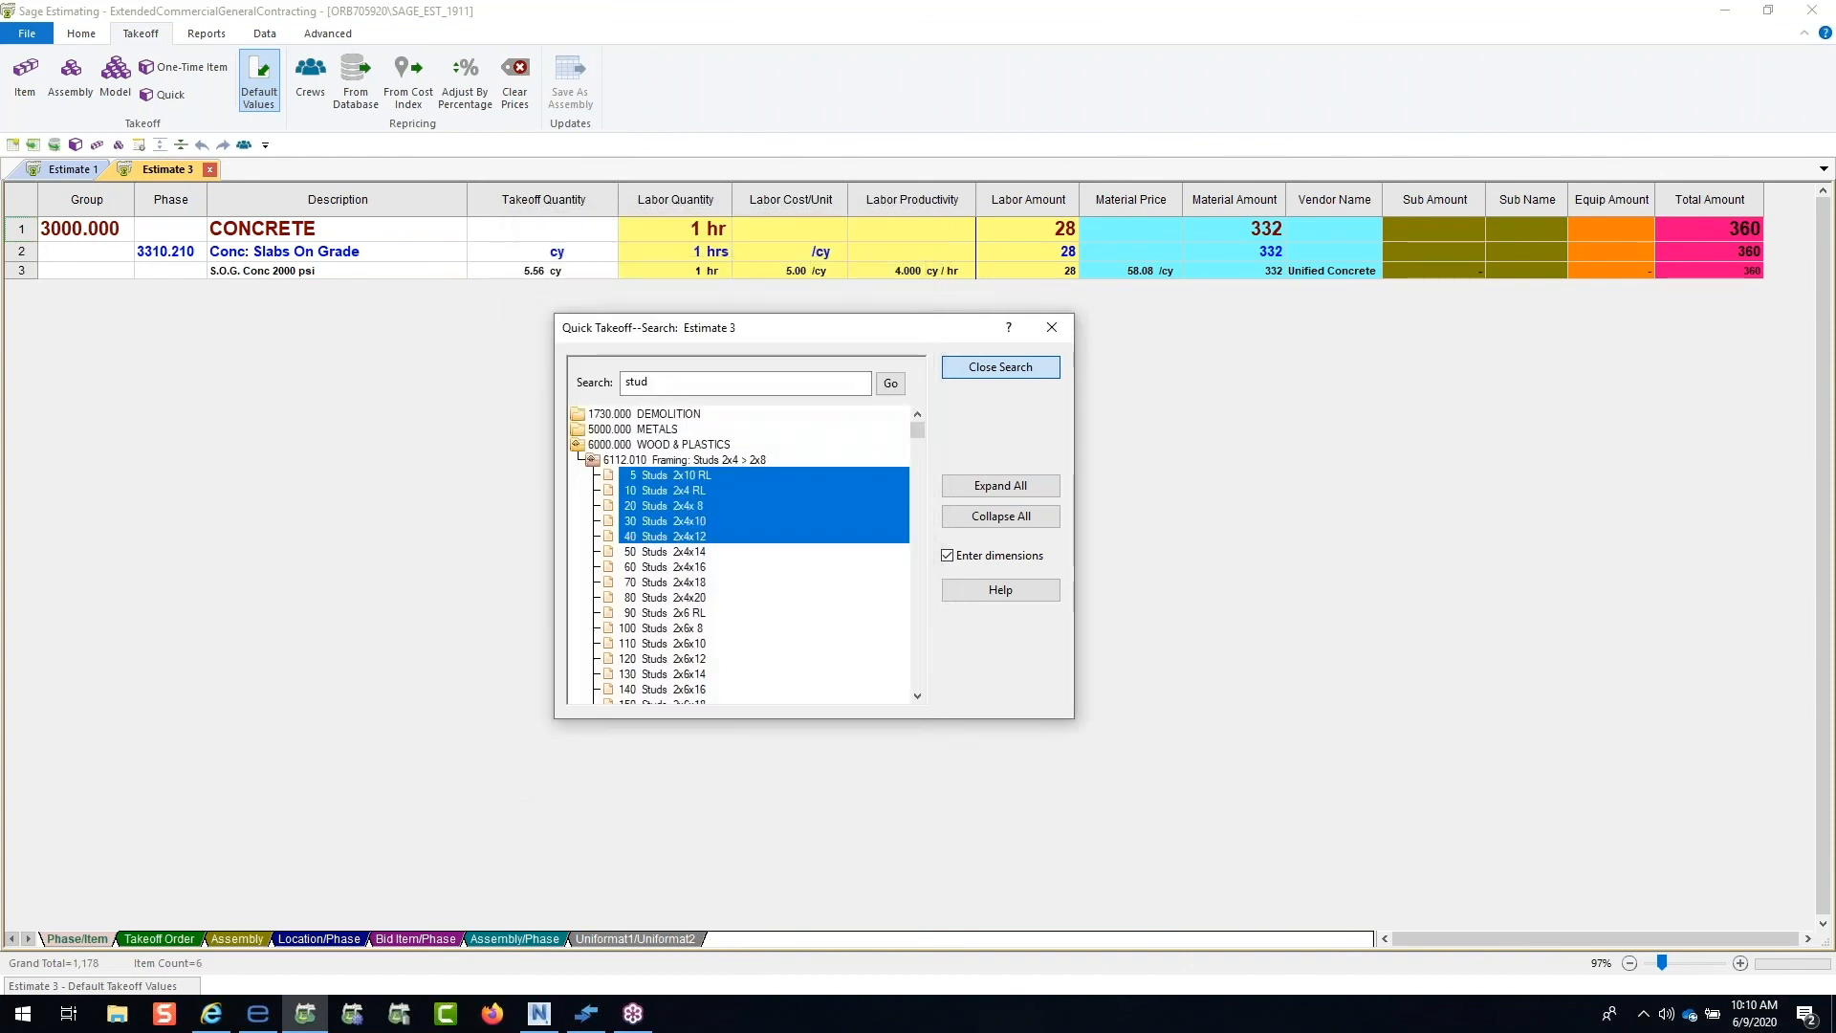
Step: Search the Quick Takeoff items for "sub" and collapse the results to their group folders
{"action": "double_click", "coordinate": [735, 387]}
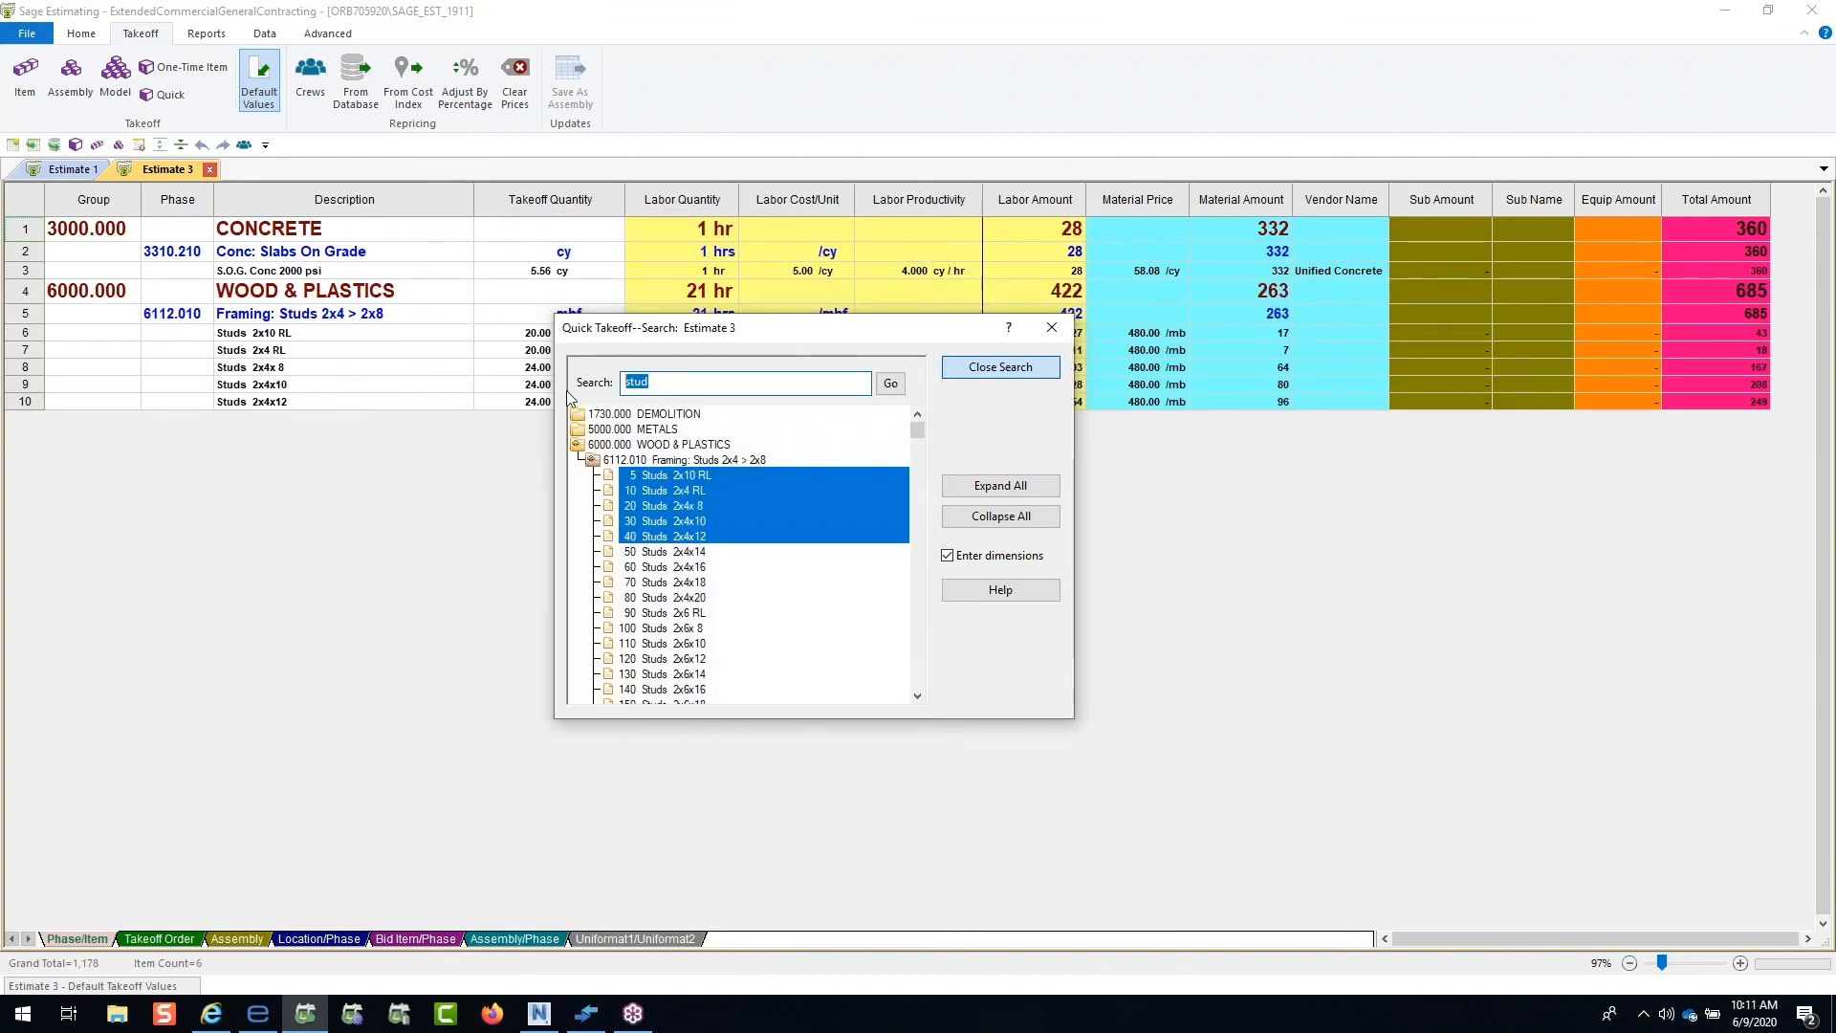
{"action": "type", "text": "sub"}
{"action": "key", "text": "Return"}
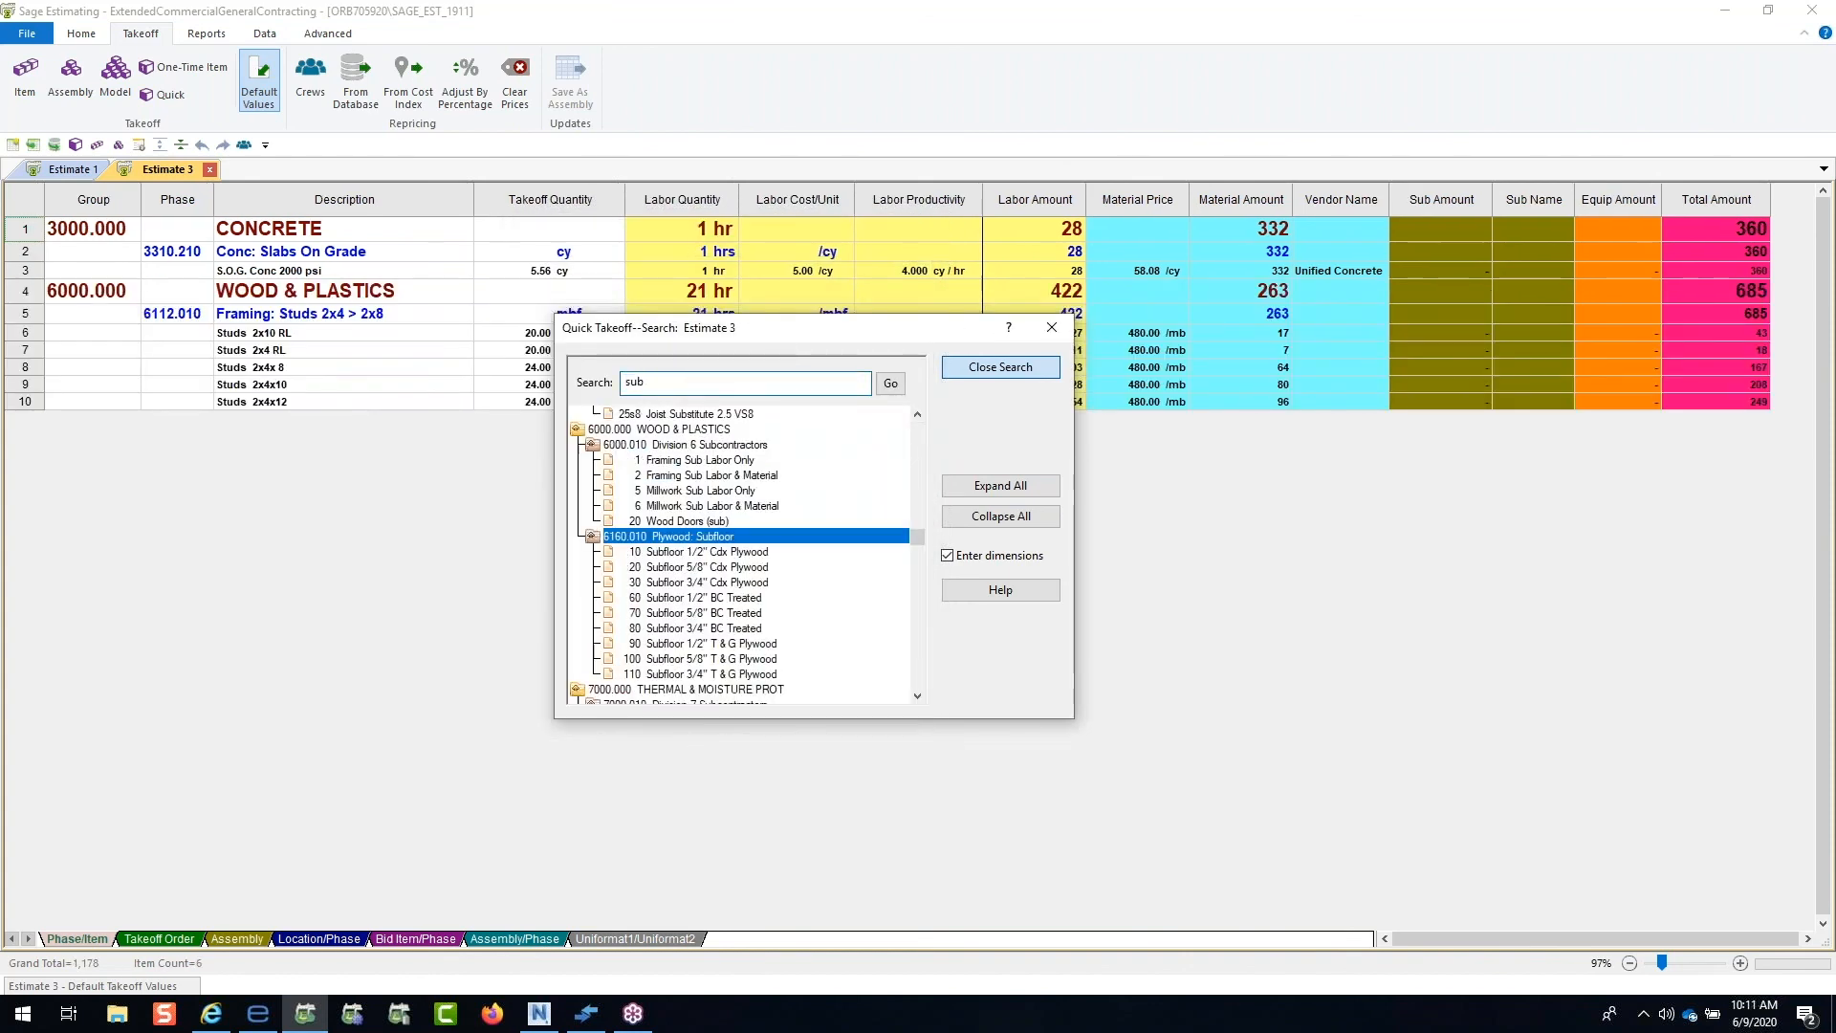
{"action": "left_click", "coordinate": [1000, 516]}
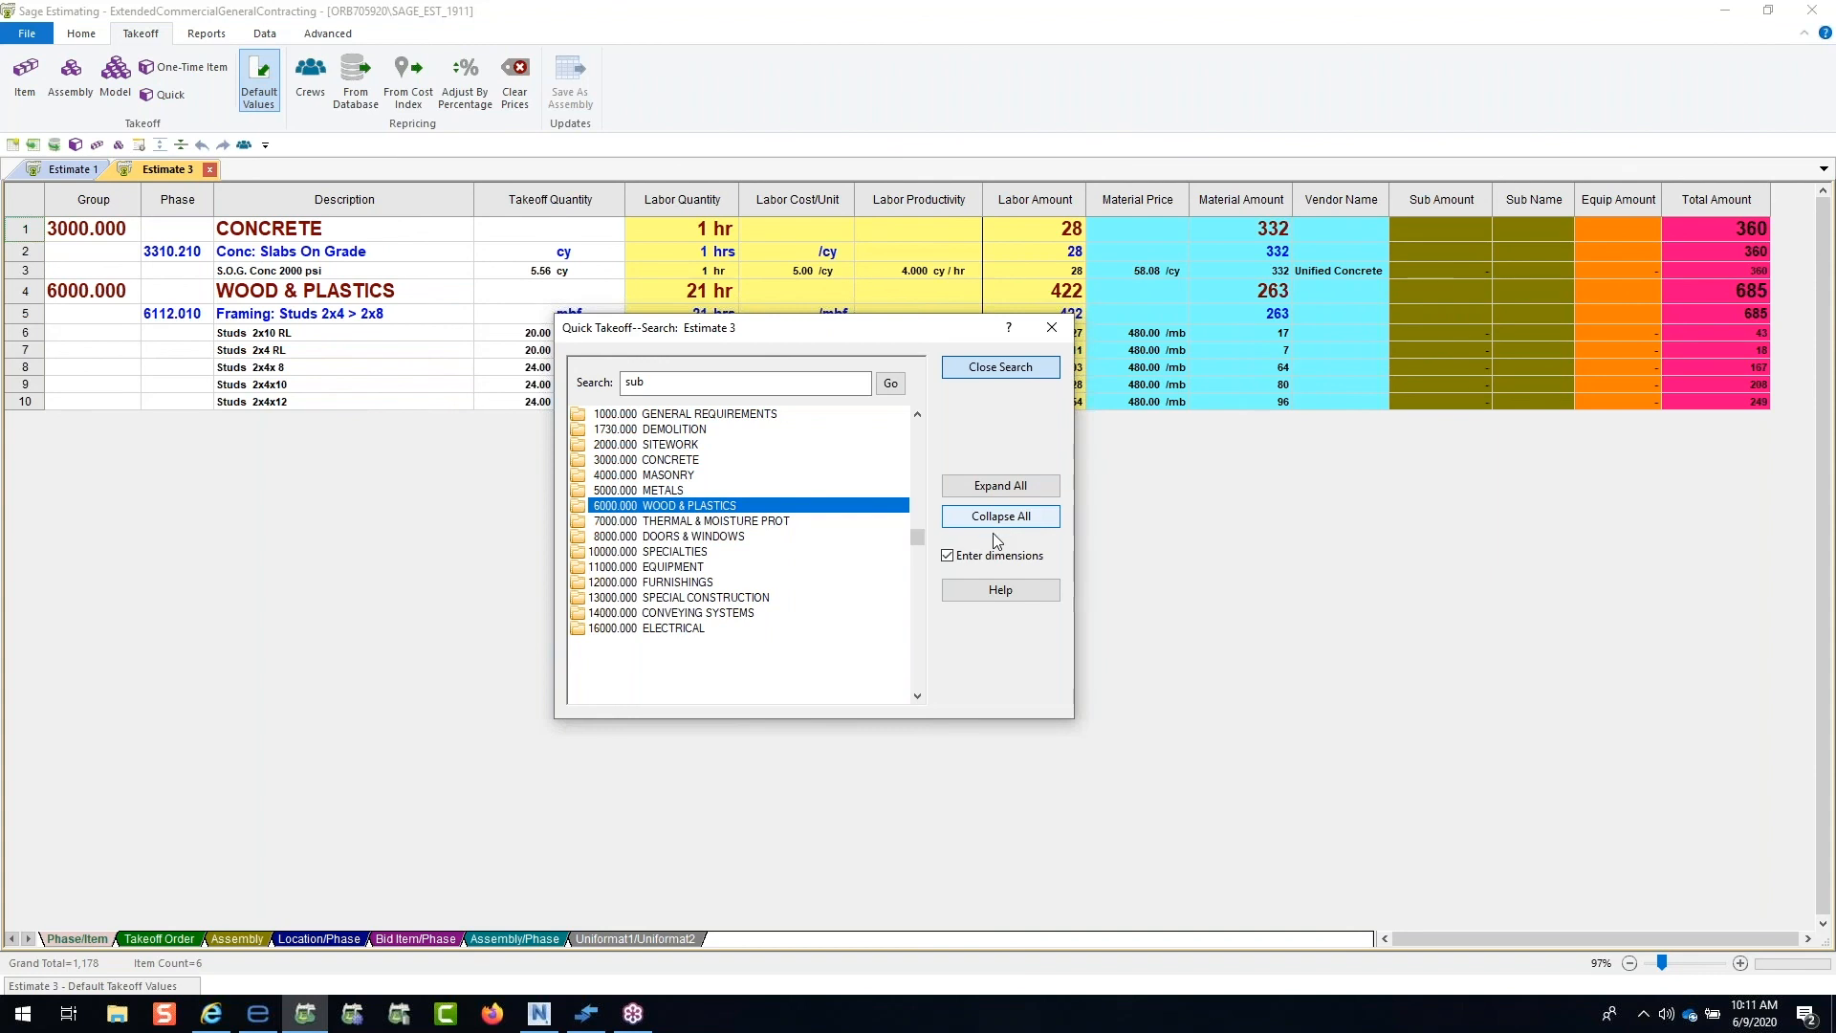
Step: Add the Substations item from Electrical phase 16300.010 High Voltage Distribution and move the search dialog clear of the estimate rows
{"action": "double_click", "coordinate": [669, 628]}
{"action": "left_click", "coordinate": [677, 645]}
{"action": "double_click", "coordinate": [676, 649]}
{"action": "double_click", "coordinate": [682, 657]}
{"action": "left_click_drag", "start_coordinate": [727, 336], "coordinate": [704, 533]}
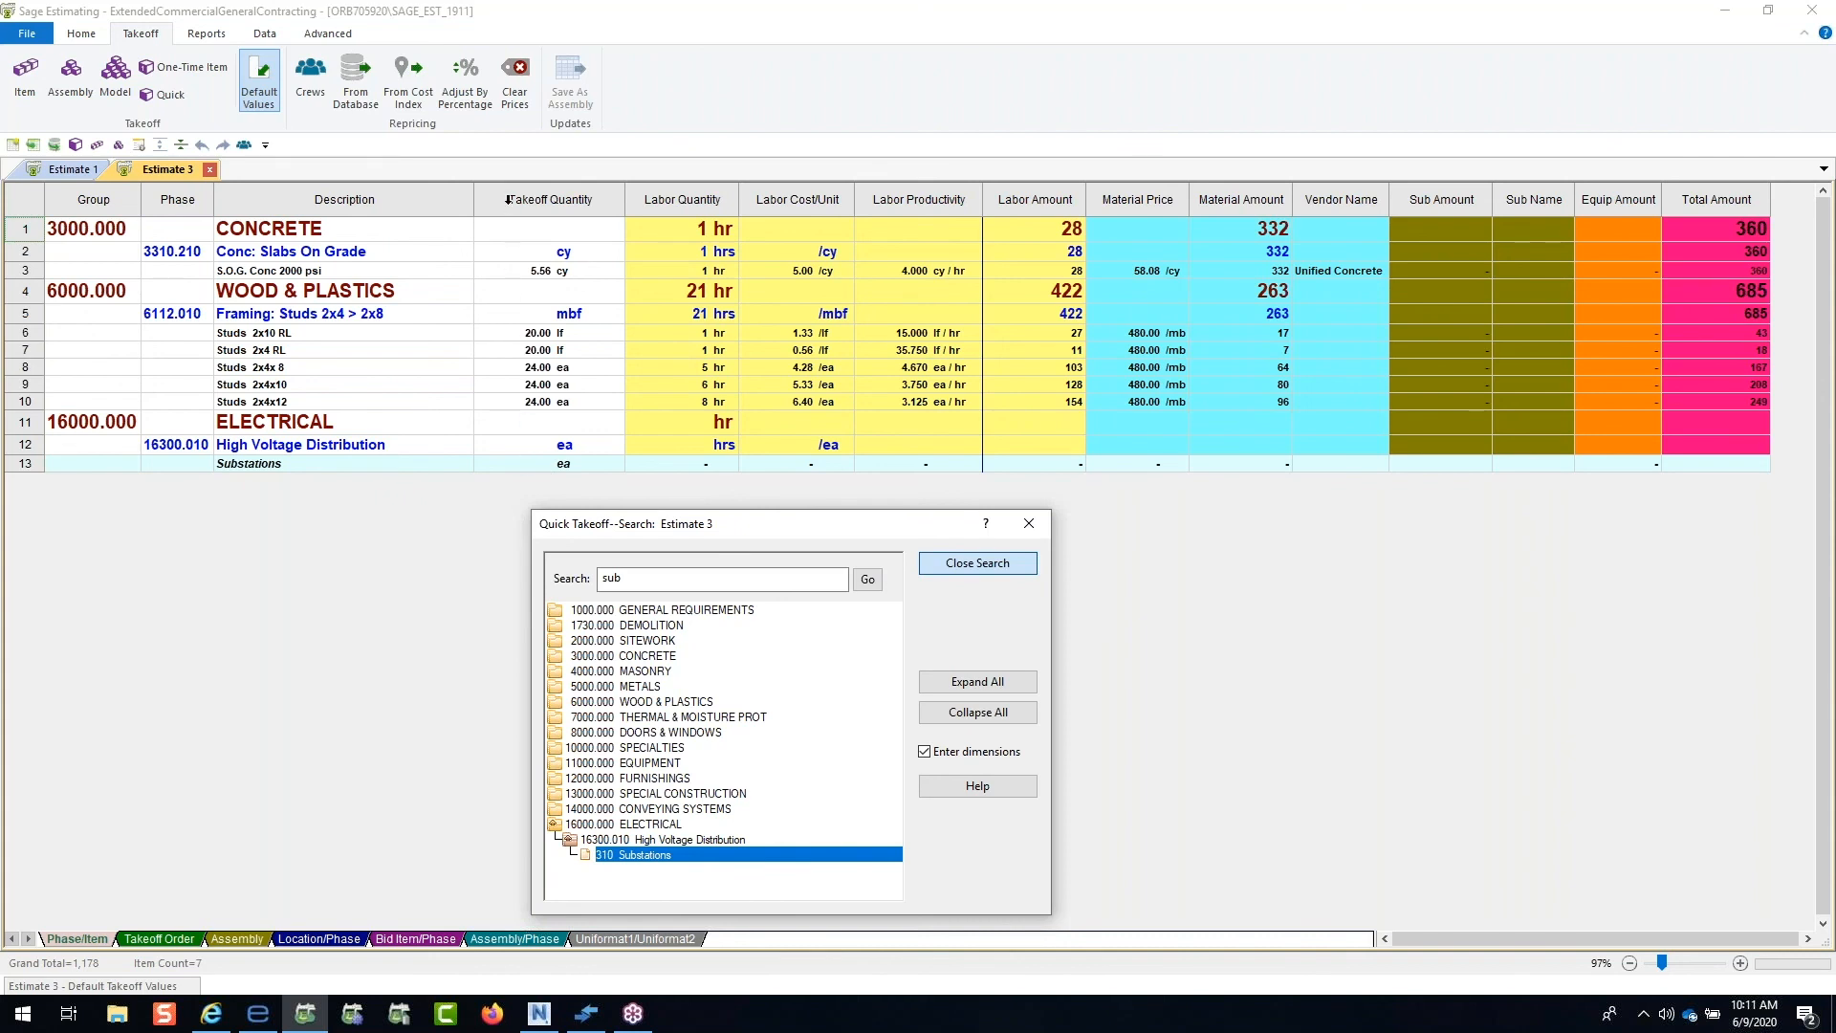
Step: Set the Substations takeoff quantity to 4 ea, check its sub amount and close Quick Takeoff
{"action": "left_click", "coordinate": [513, 199]}
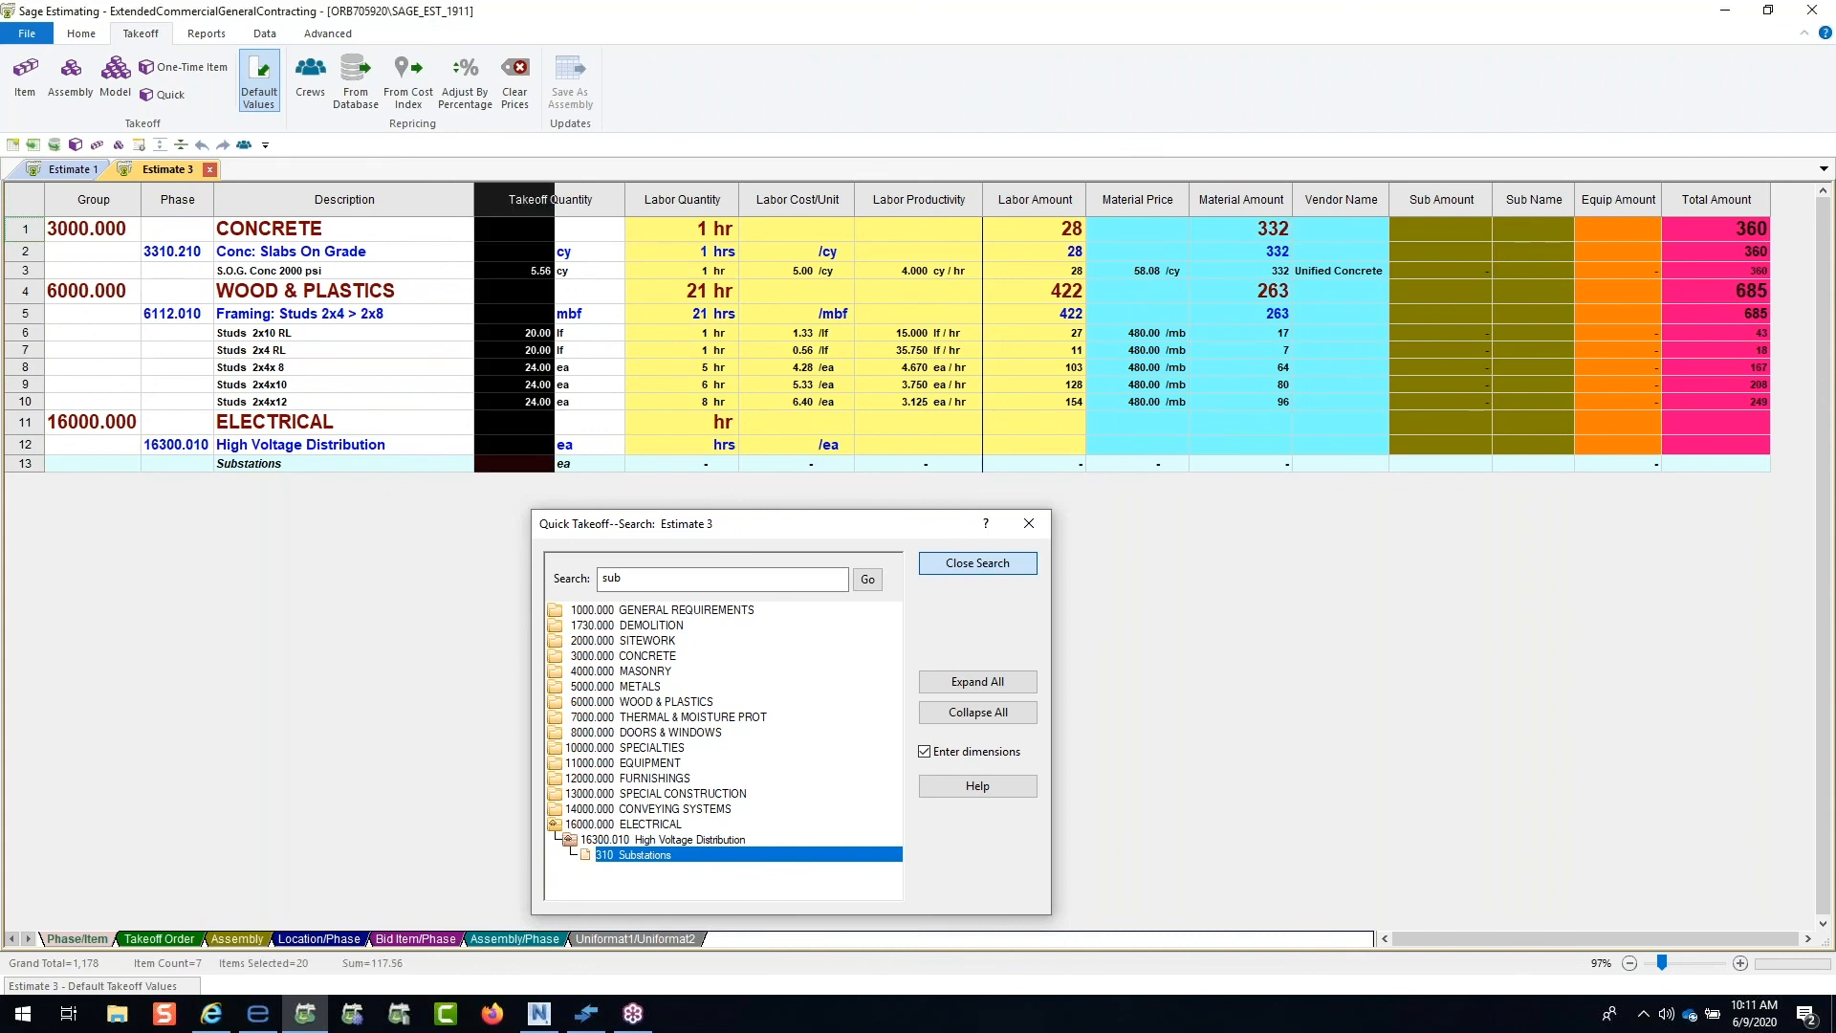
{"action": "left_click", "coordinate": [535, 468]}
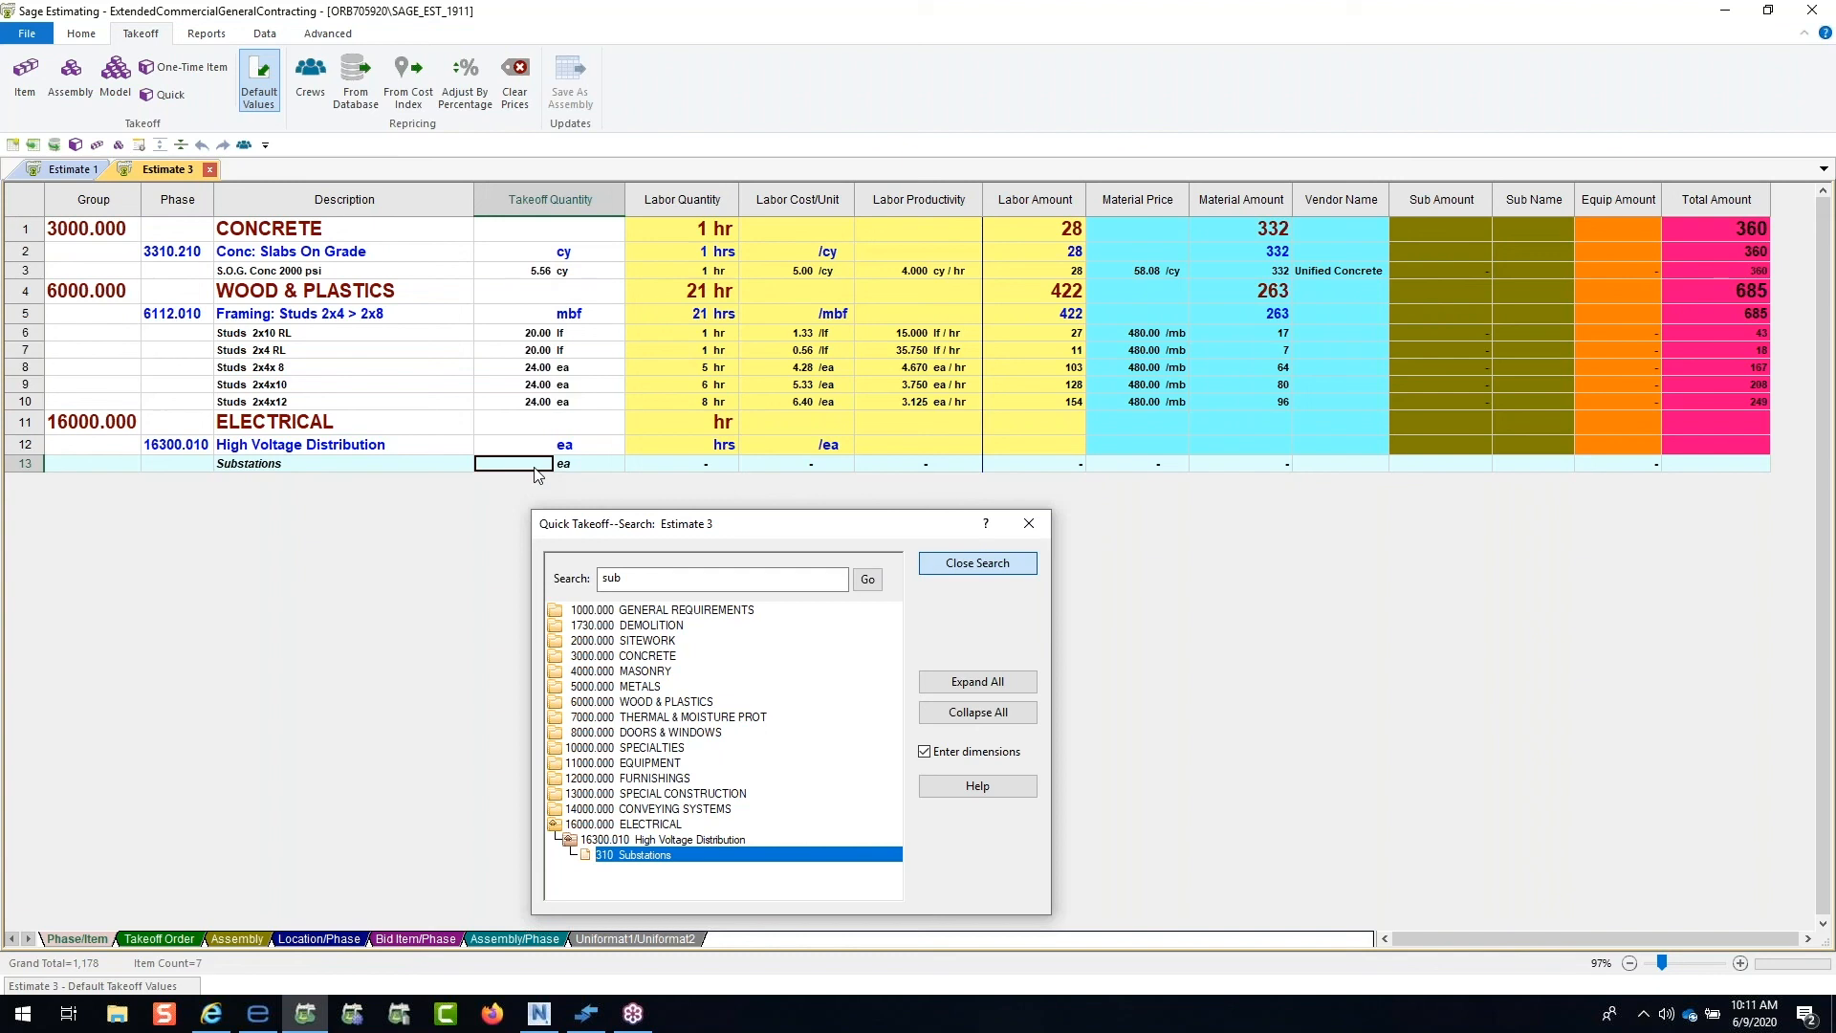
{"action": "type", "text": "4"}
{"action": "key", "text": "Return"}
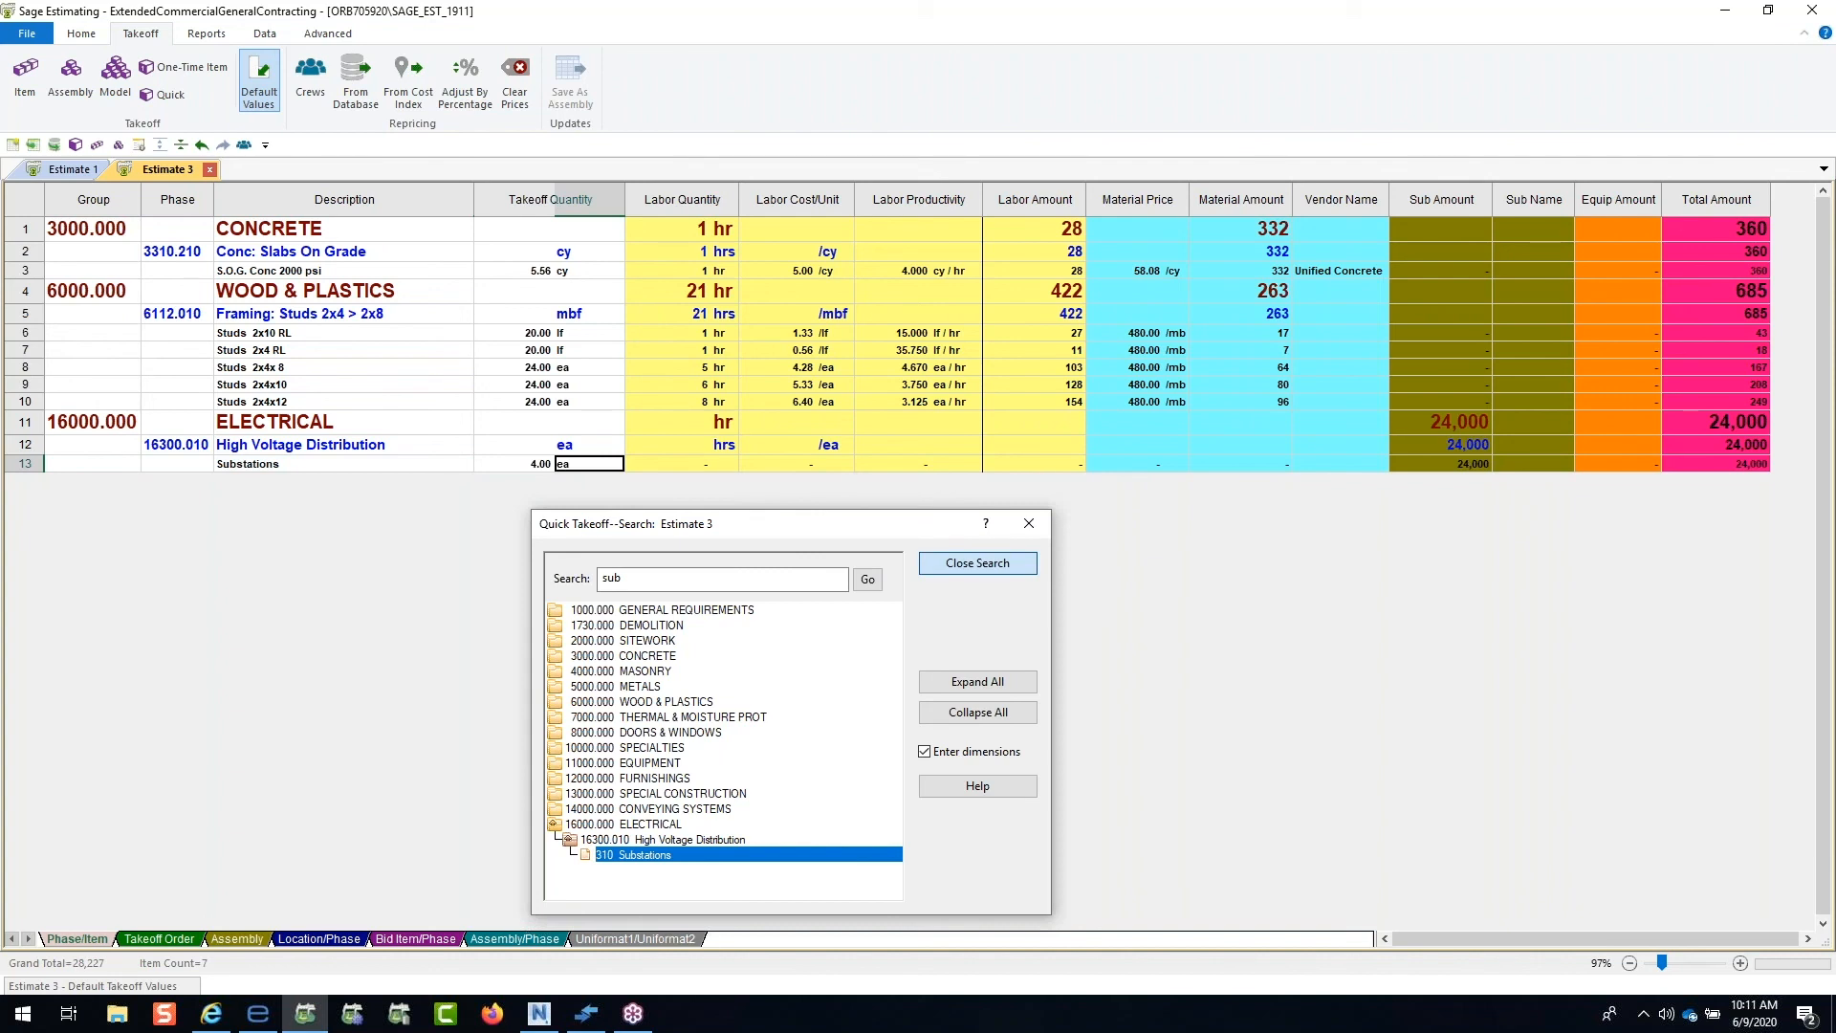
{"action": "left_click", "coordinate": [514, 464]}
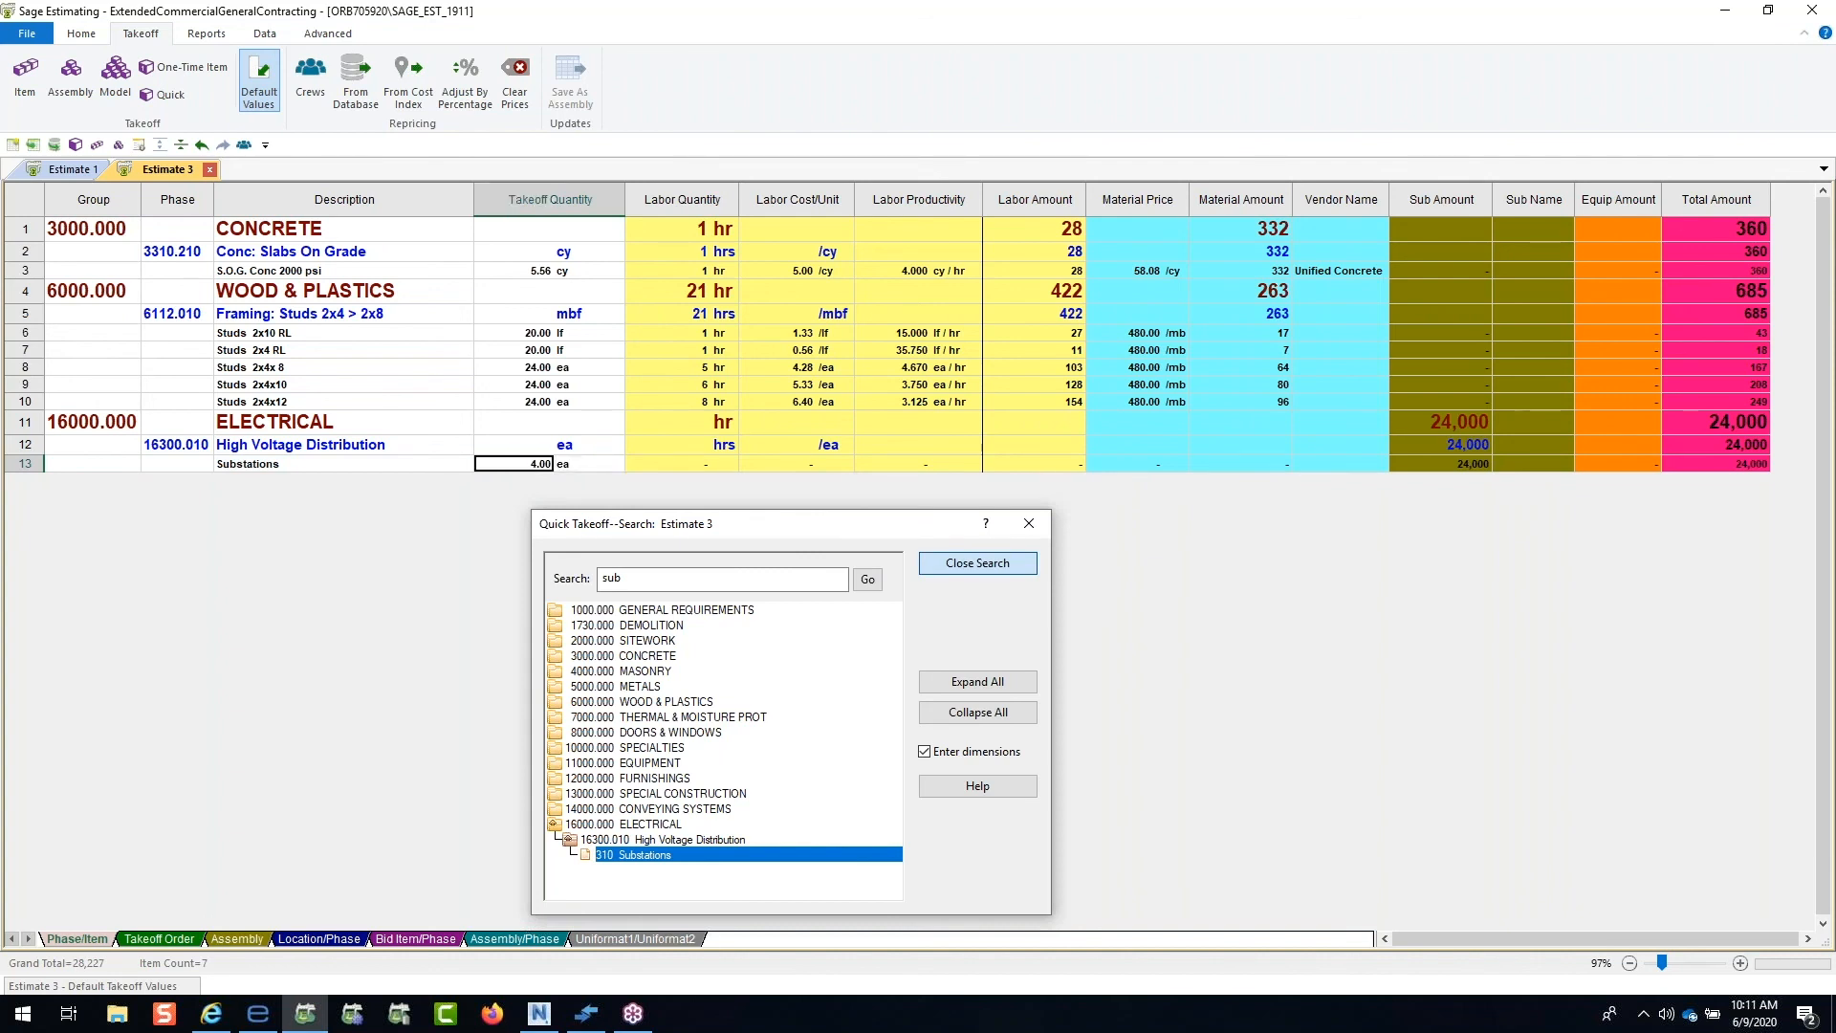
{"action": "left_click", "coordinate": [1472, 464]}
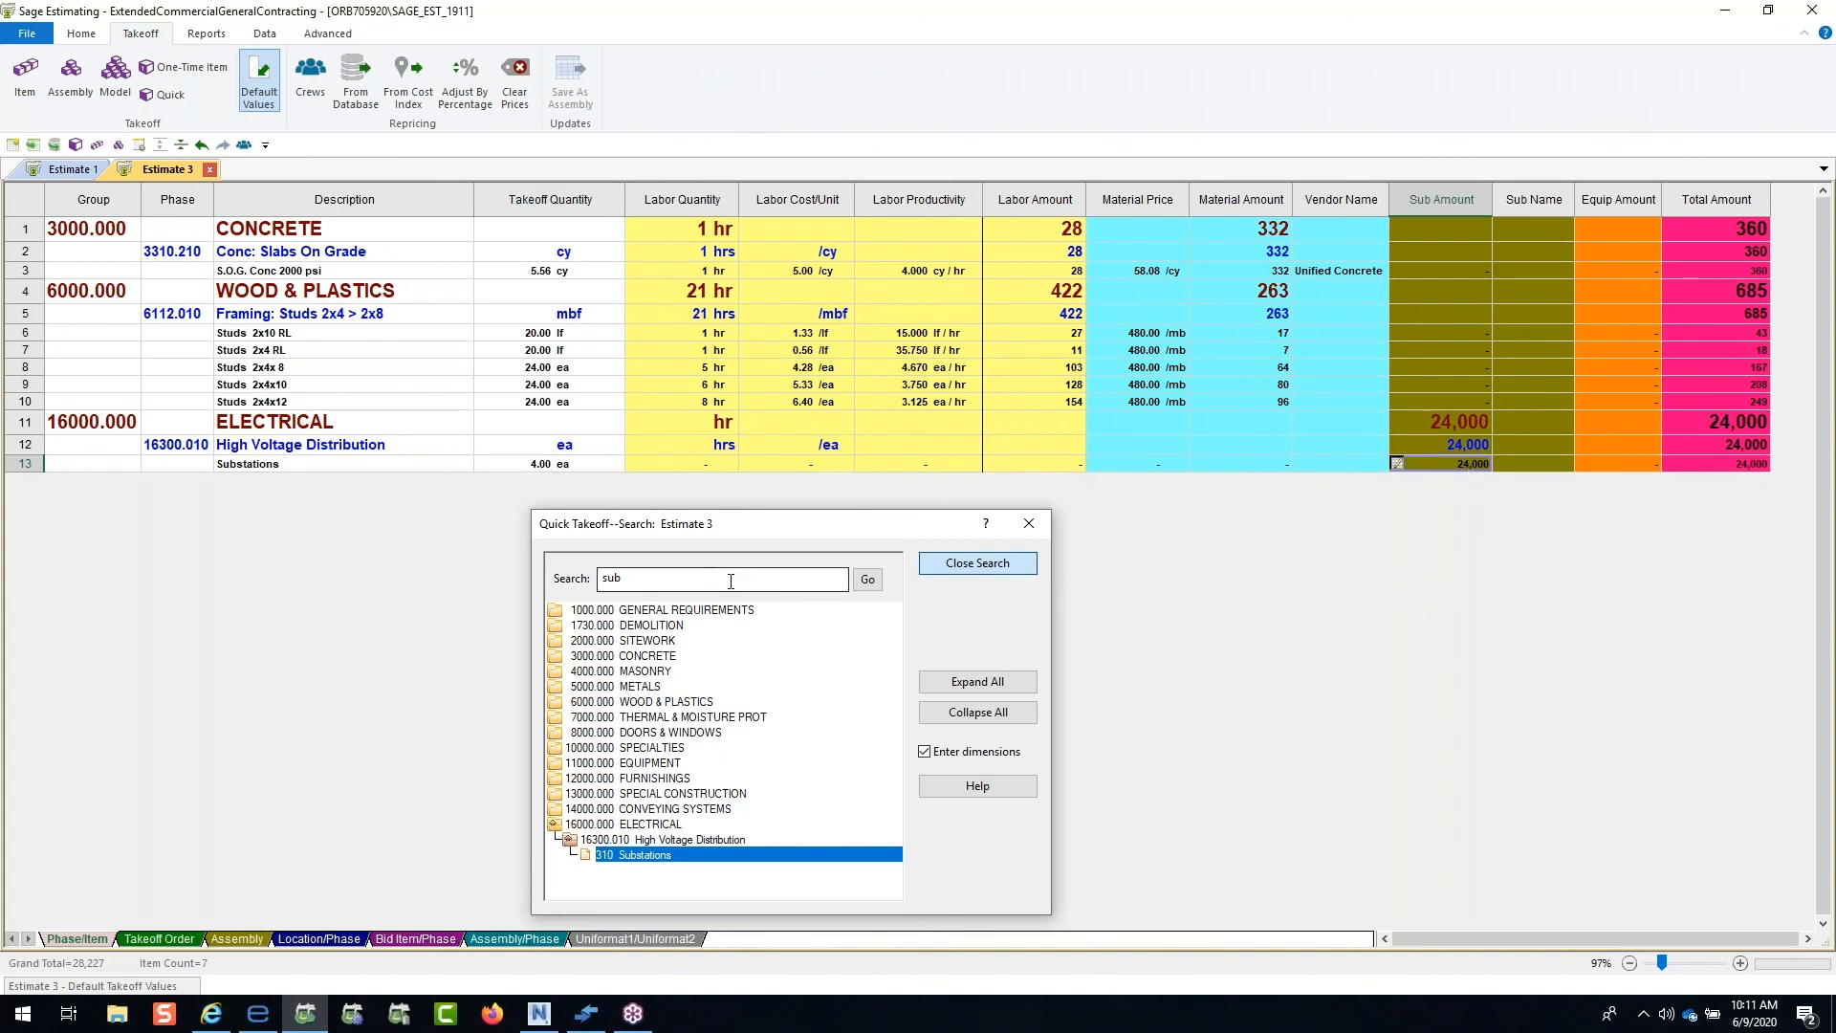
{"action": "left_click", "coordinate": [1029, 524]}
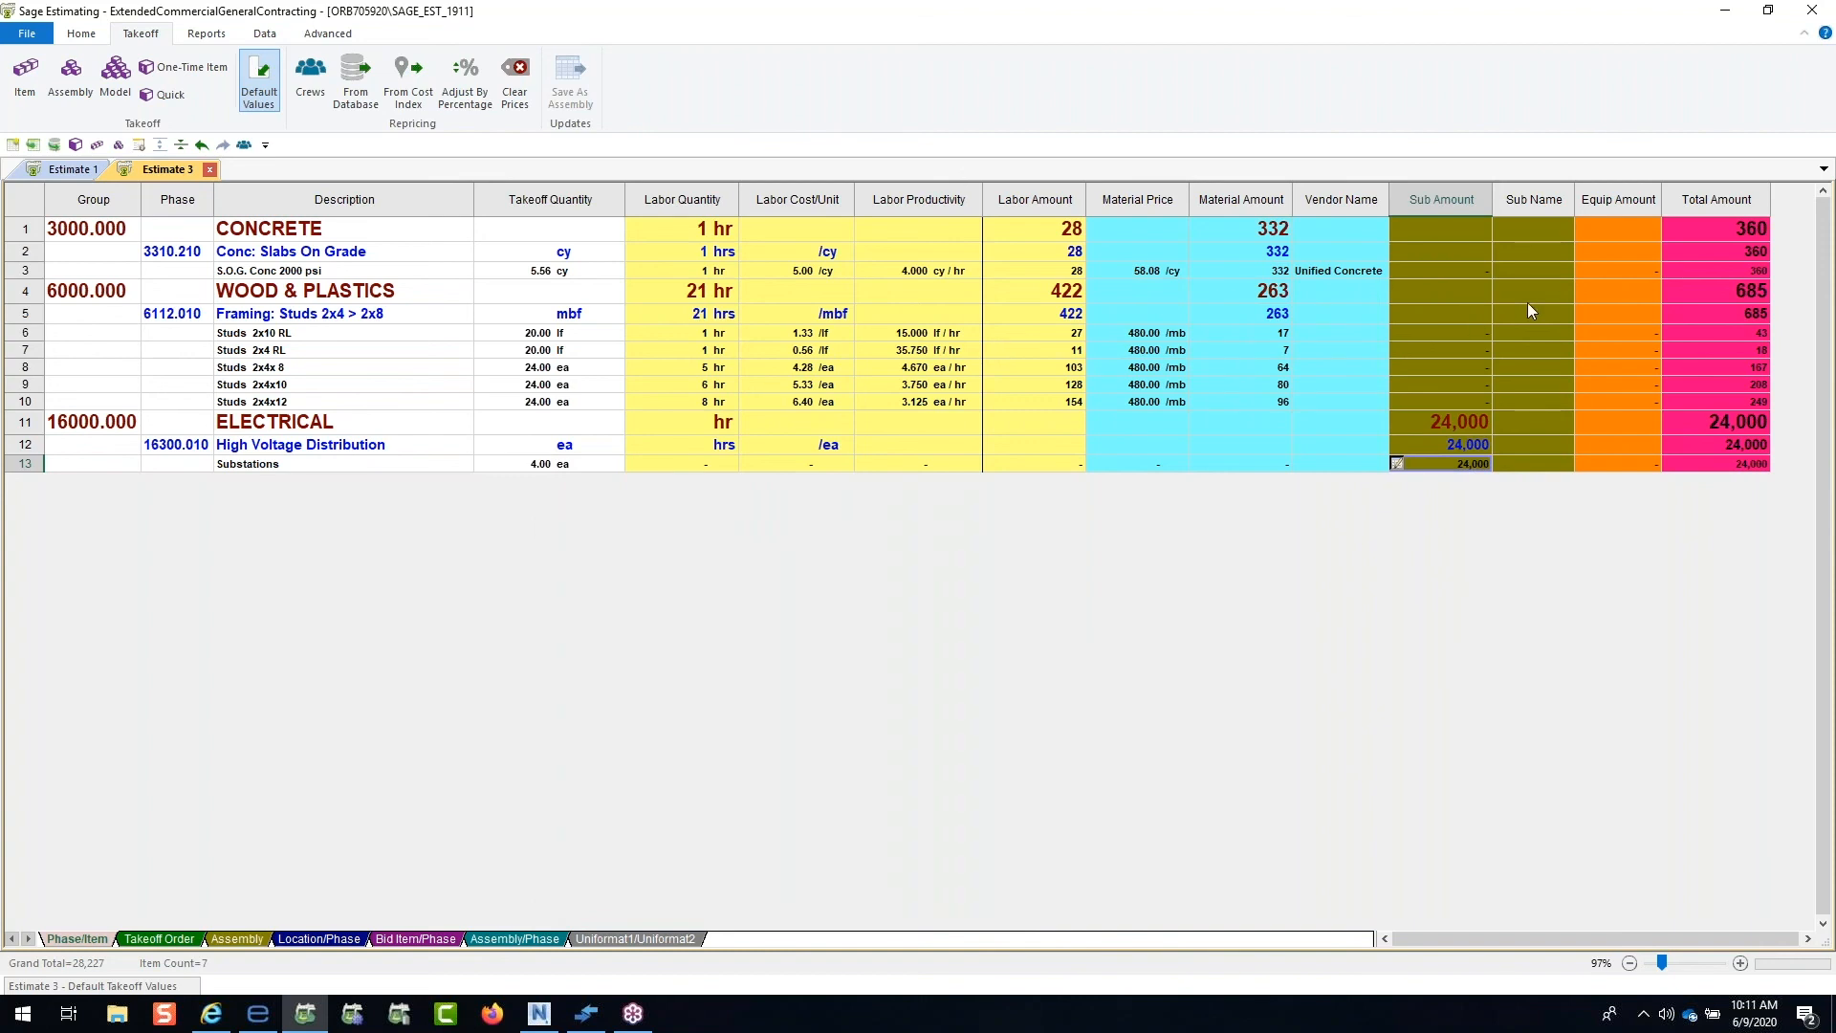
Step: Open the bid grid for the Studs 2x10 RL item and select its self-perform entry
{"action": "left_click", "coordinate": [1438, 329]}
{"action": "left_click", "coordinate": [1396, 331]}
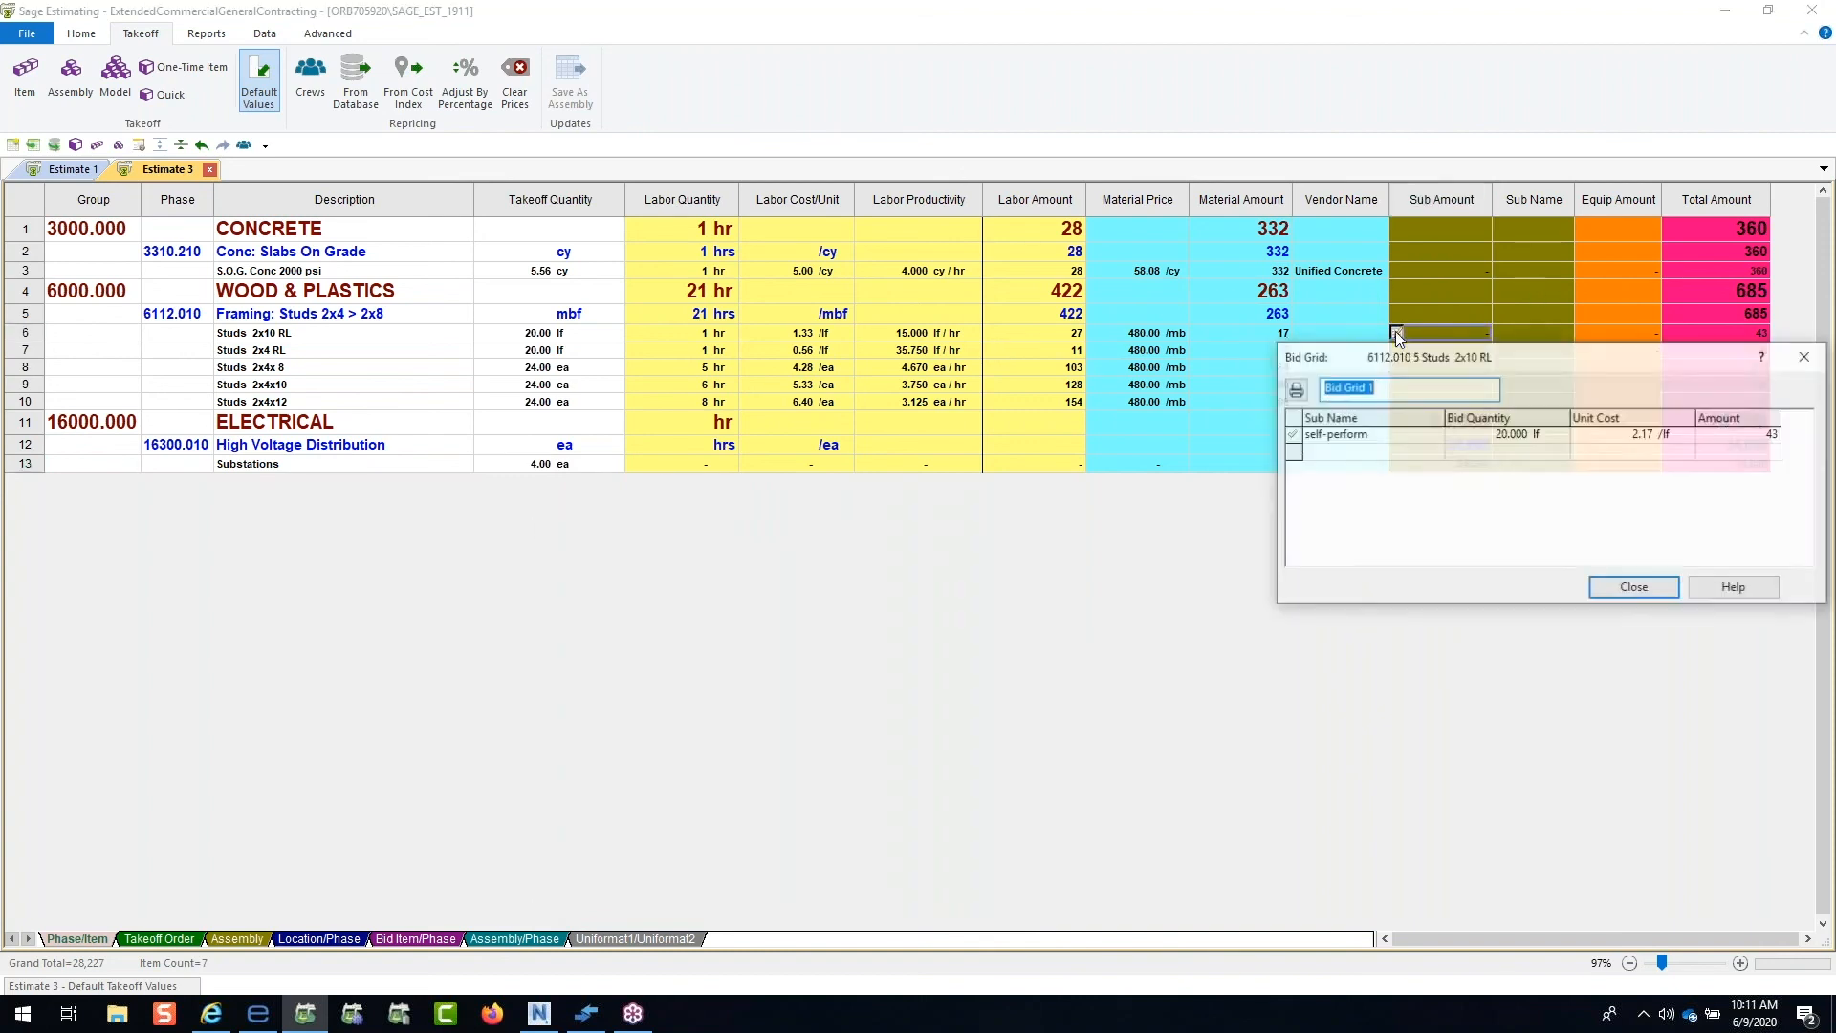
{"action": "left_click_drag", "start_coordinate": [1484, 357], "coordinate": [751, 354]}
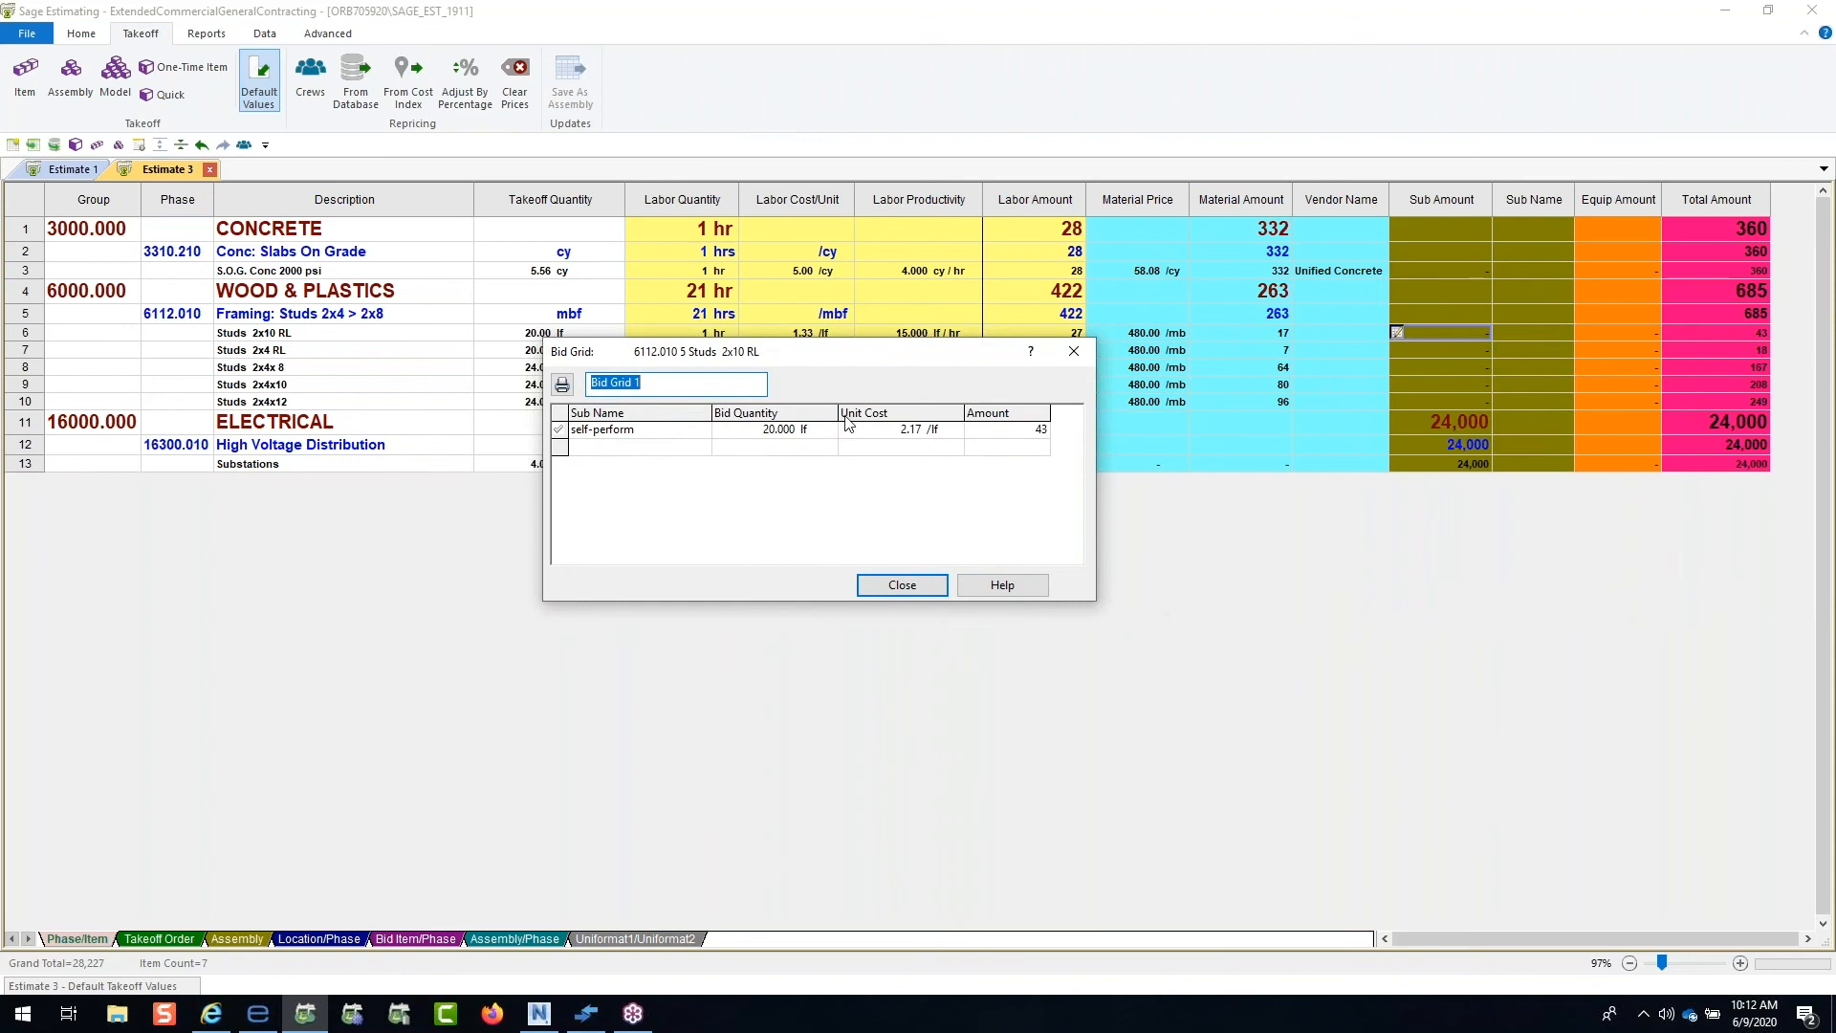
{"action": "left_click", "coordinate": [648, 435]}
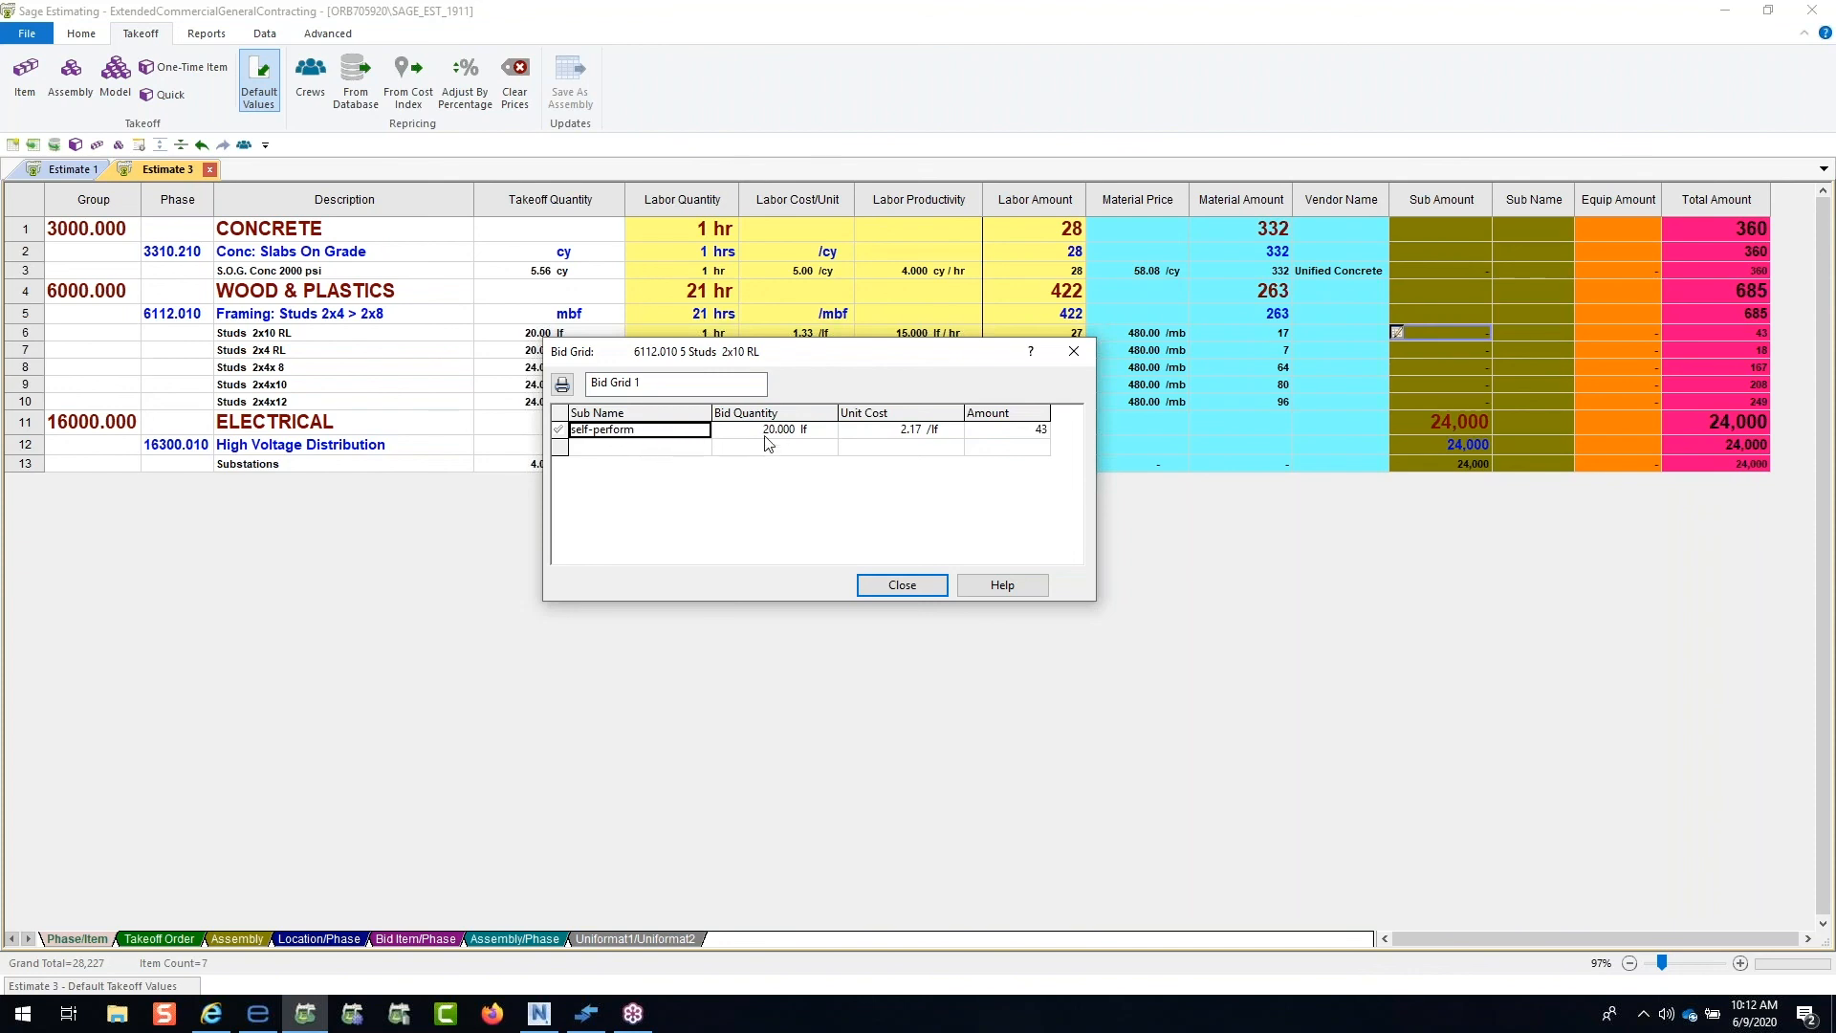
Step: Add ABC Company to the bid grid from the address book, filtered by the Concrete trade
{"action": "right_click", "coordinate": [669, 455]}
{"action": "left_click", "coordinate": [712, 576]}
{"action": "left_click", "coordinate": [690, 354]}
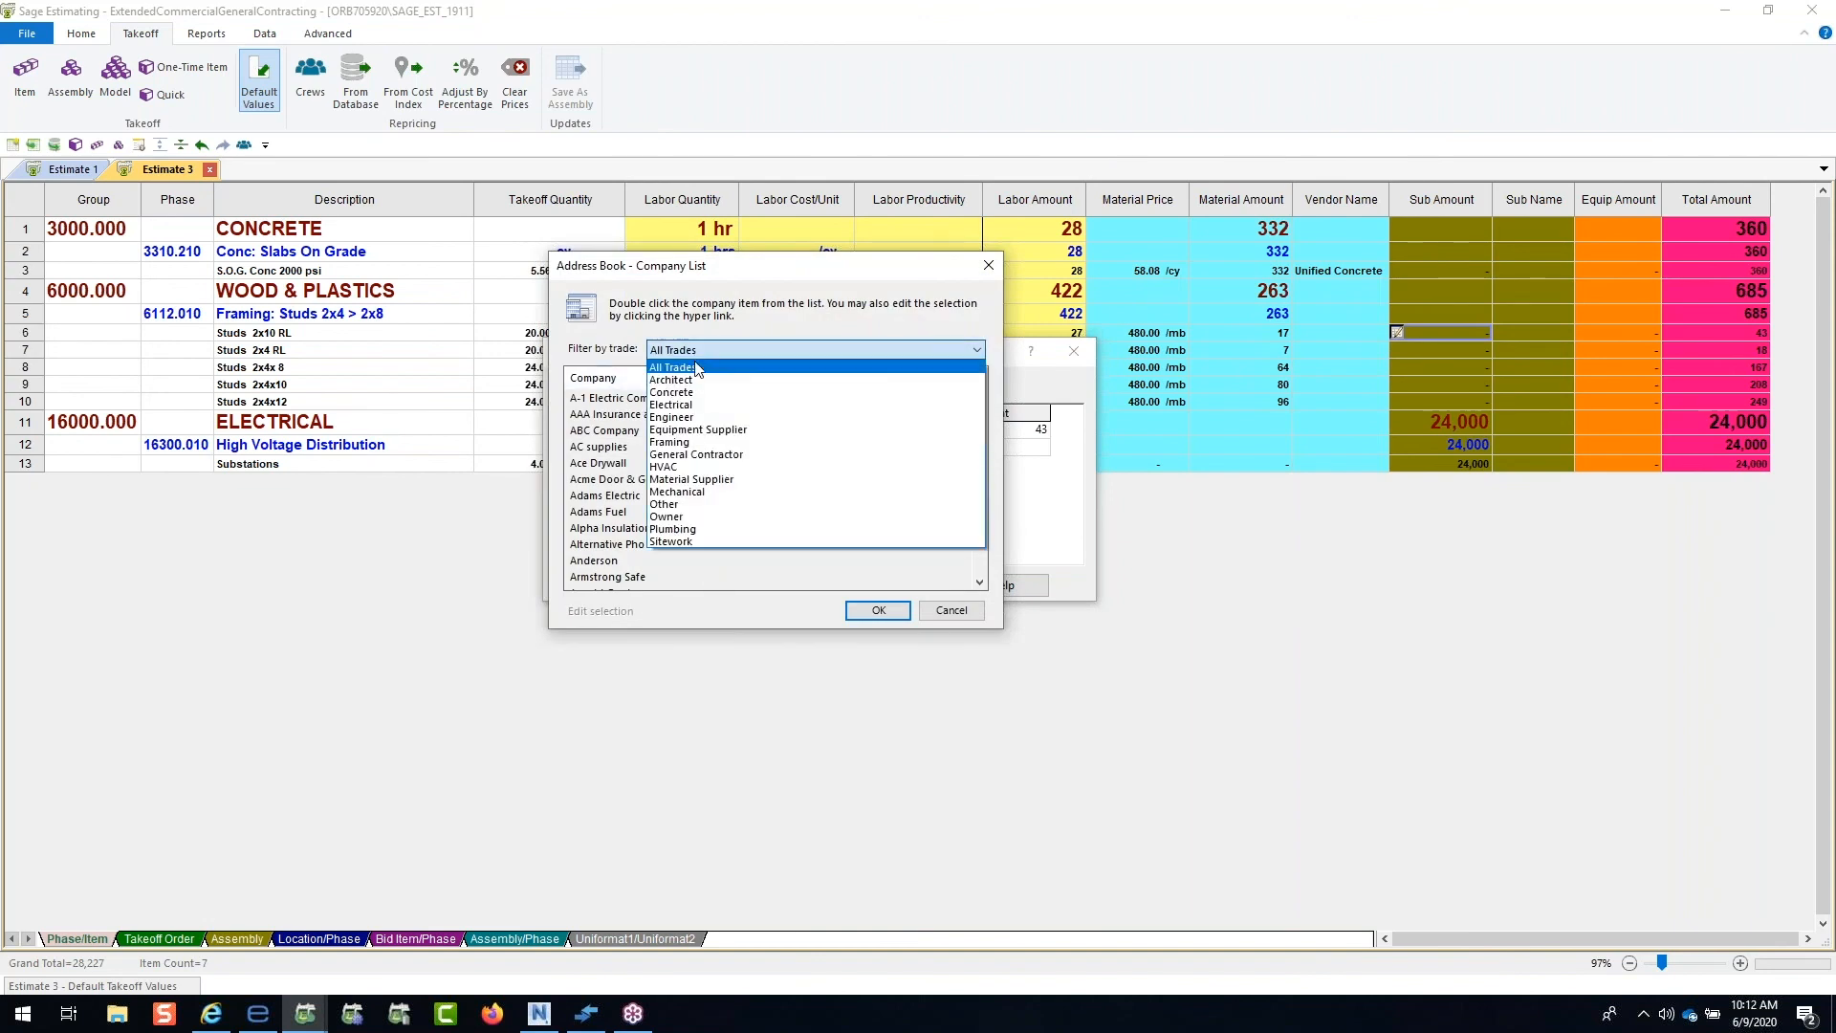
{"action": "left_click", "coordinate": [692, 392]}
{"action": "double_click", "coordinate": [624, 400]}
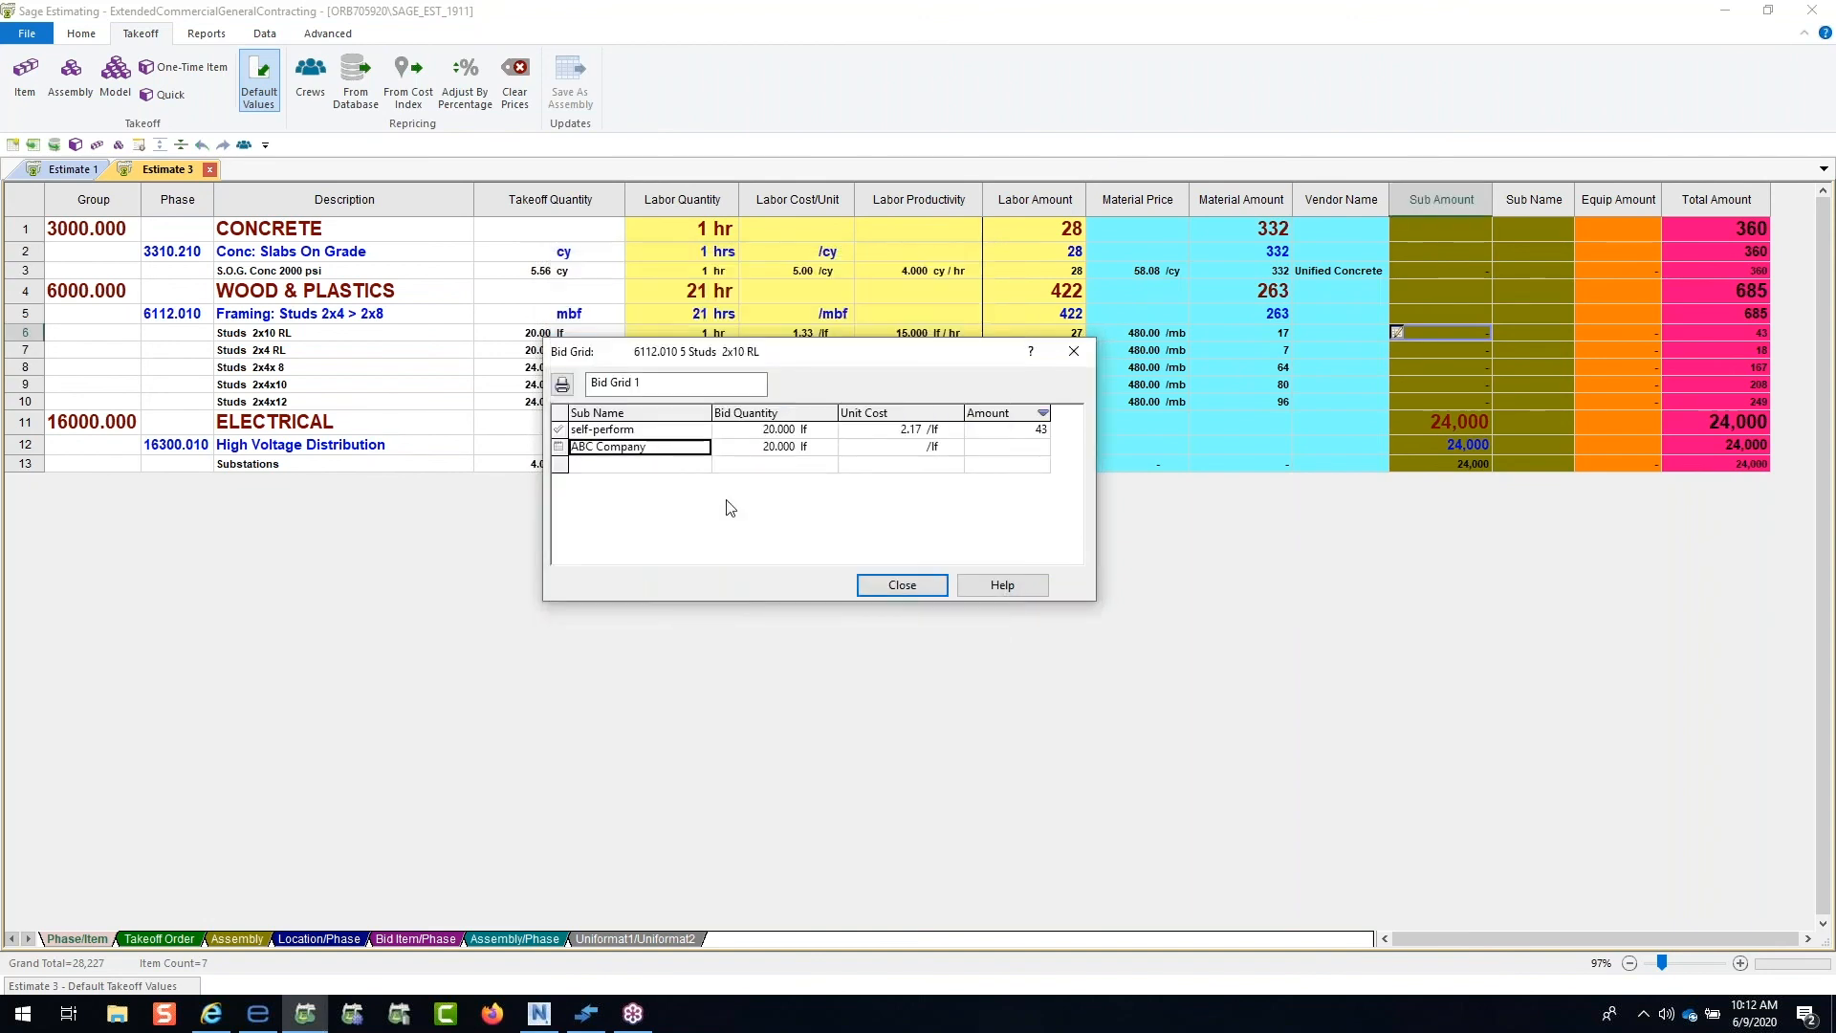
Step: Set ABC Company's unit cost to 2 per lf and close the bid grid
{"action": "left_click", "coordinate": [884, 447]}
{"action": "type", "text": "2"}
{"action": "key", "text": "Tab"}
{"action": "left_click", "coordinate": [907, 589]}
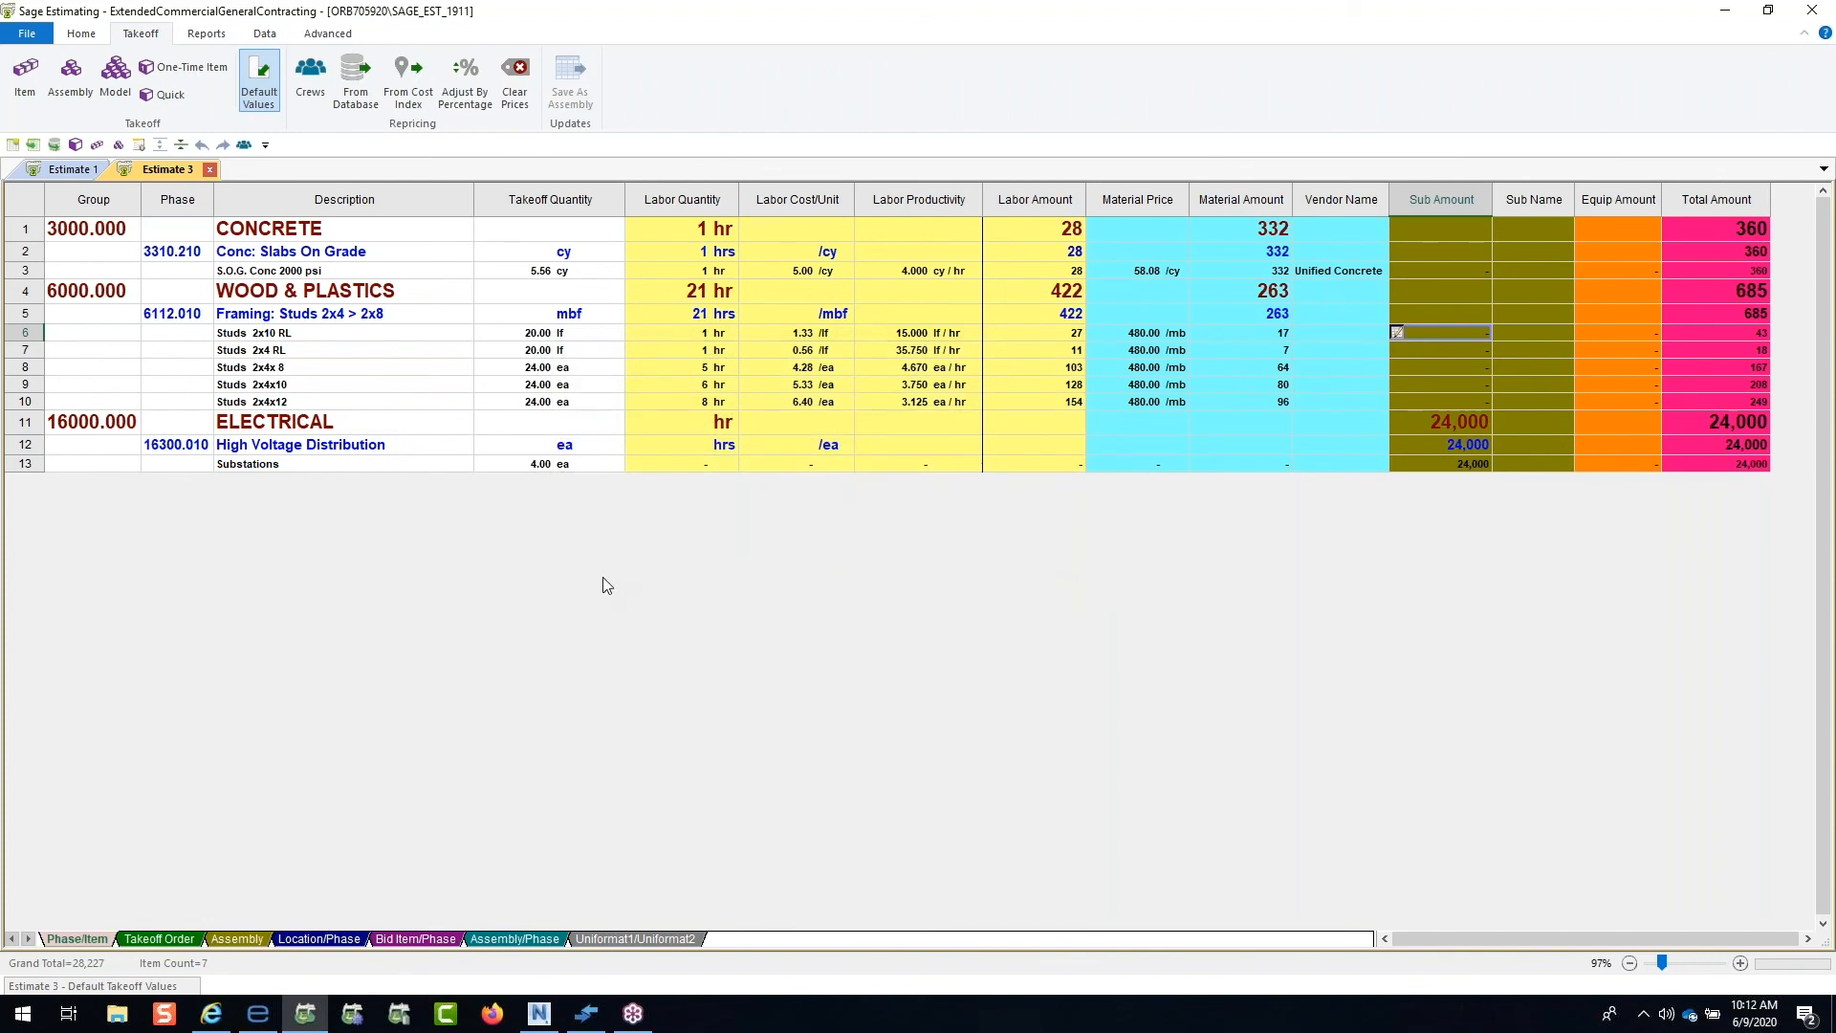
Step: Switch from eTakeoff Dimension to Estimate 3 in Sage Estimating
{"action": "left_click", "coordinate": [335, 938]}
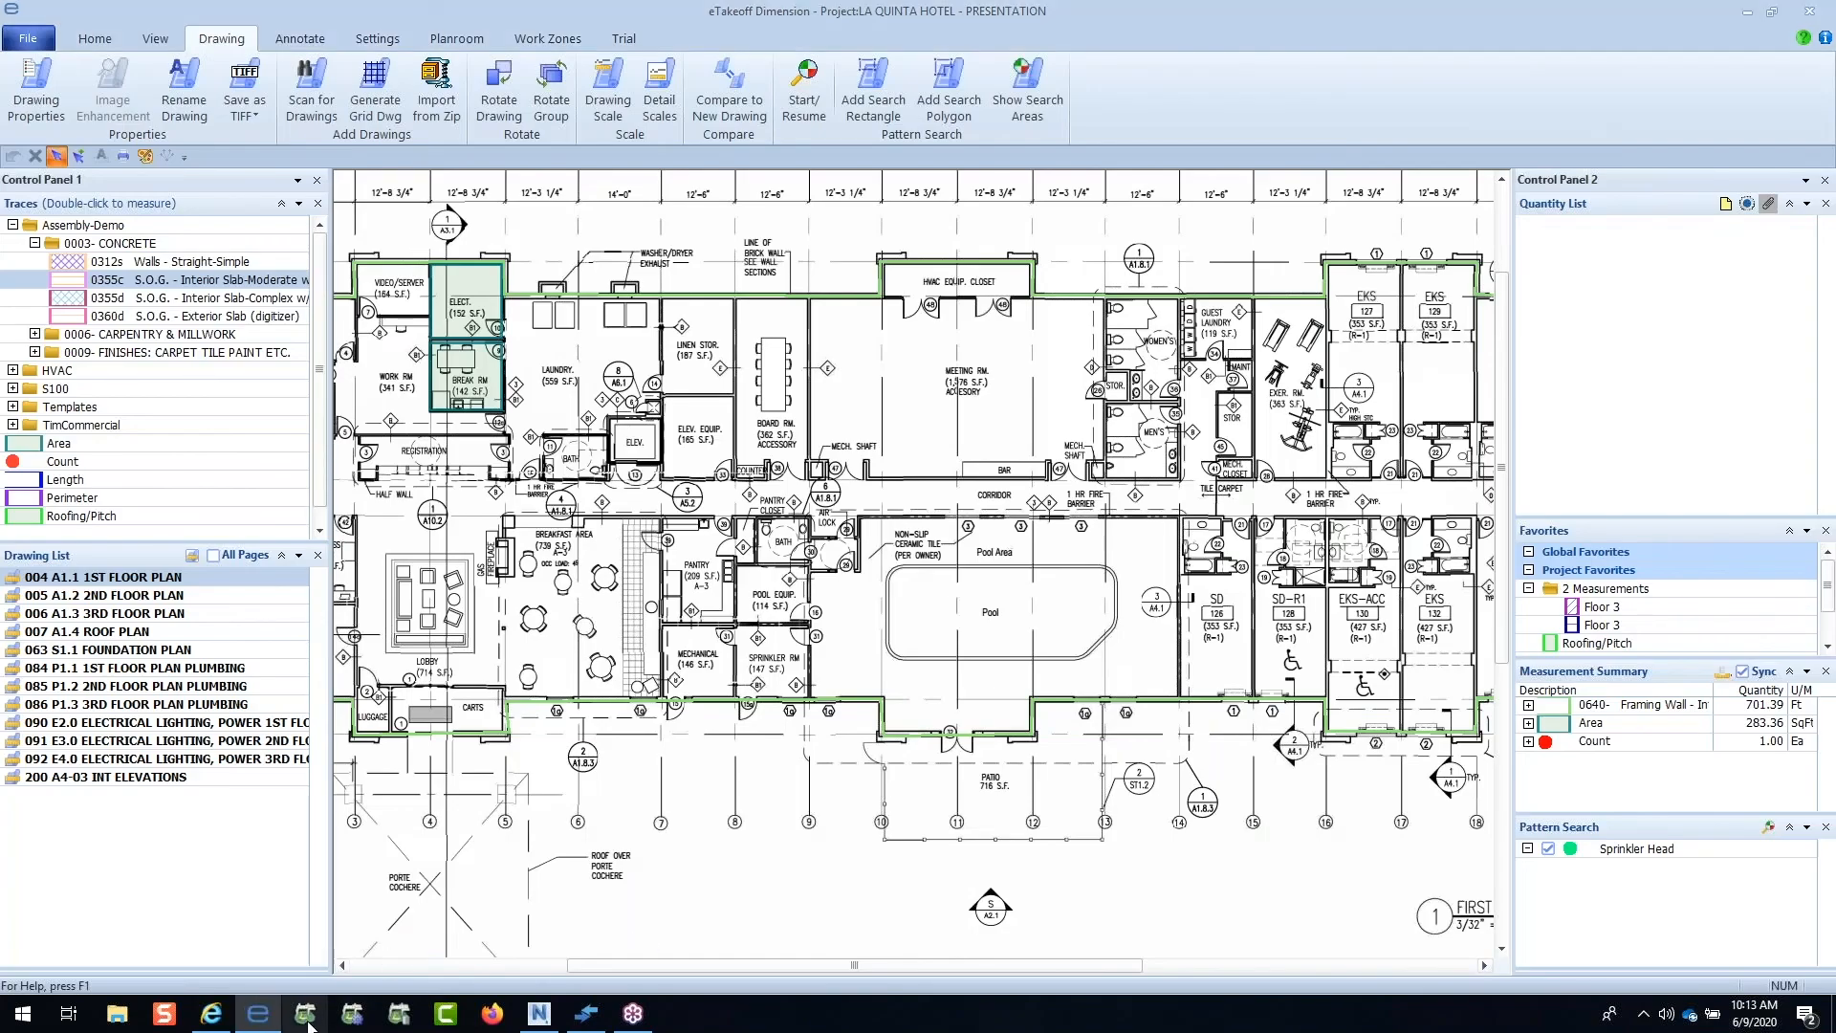
{"action": "left_click", "coordinate": [309, 1026]}
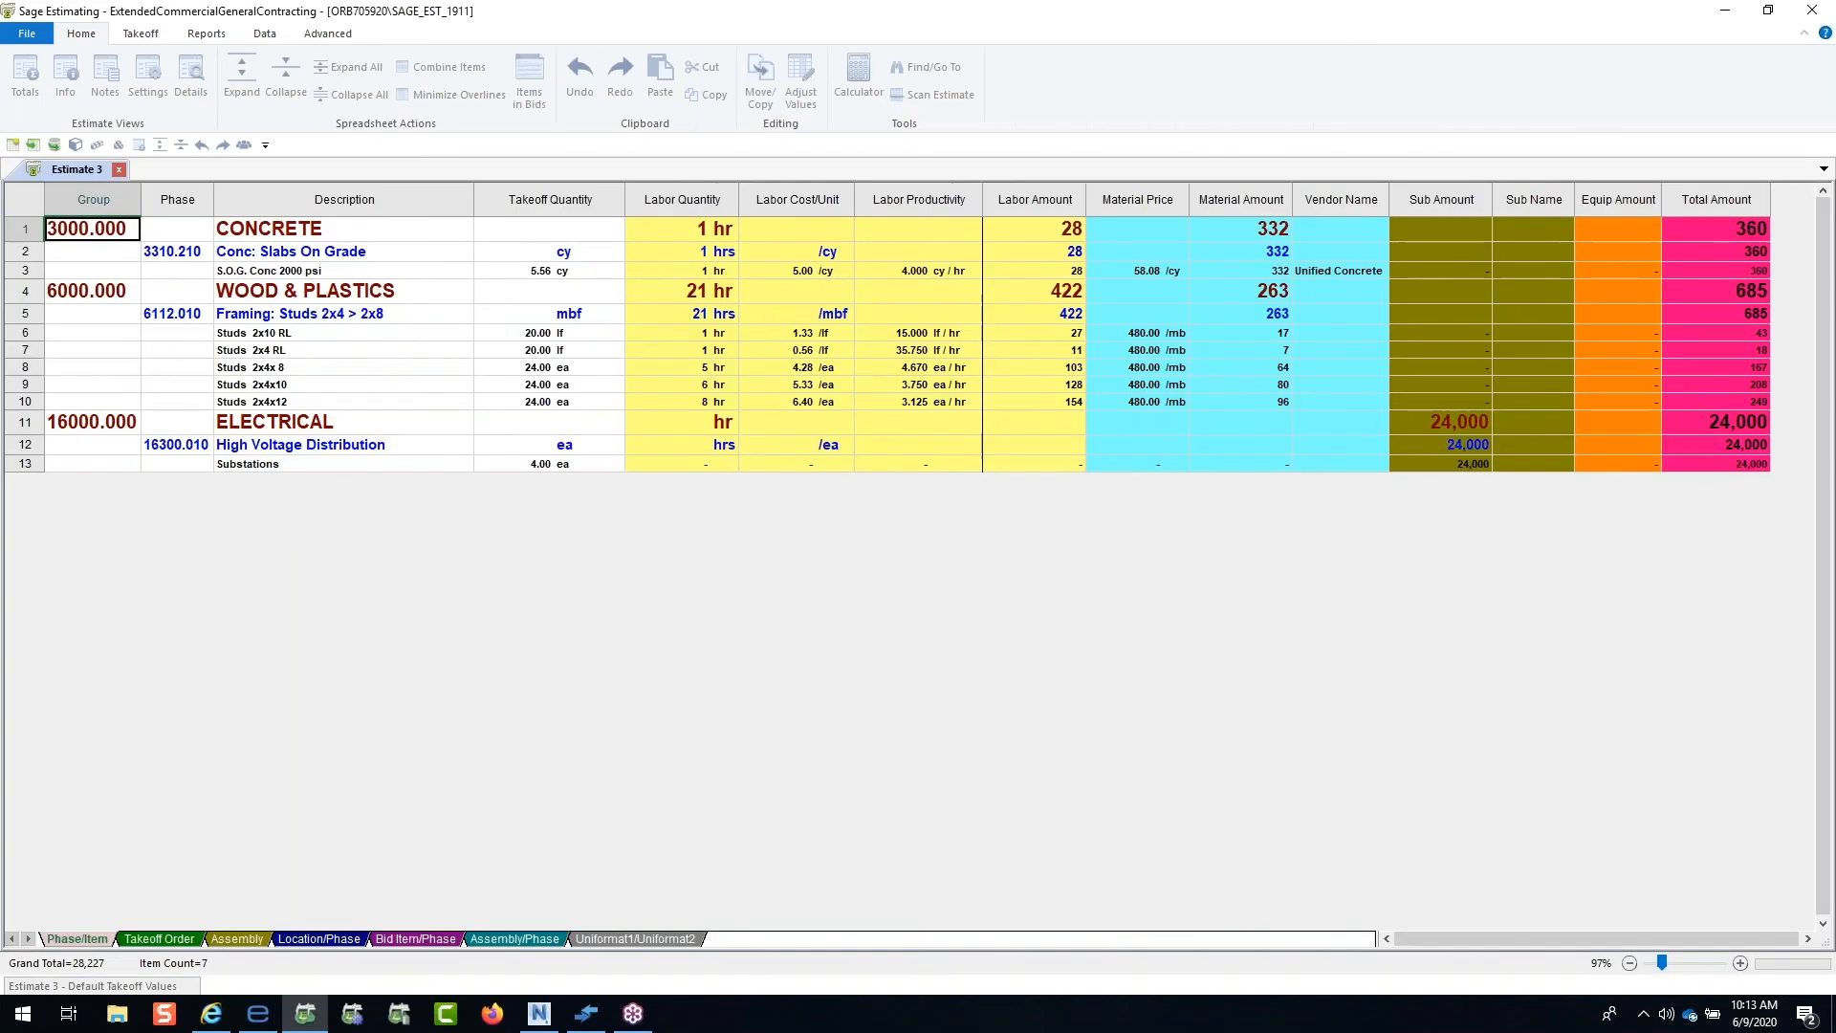
Step: View the estimate organized by location and phase, and return to the phase and item sequence
{"action": "left_click", "coordinate": [315, 939]}
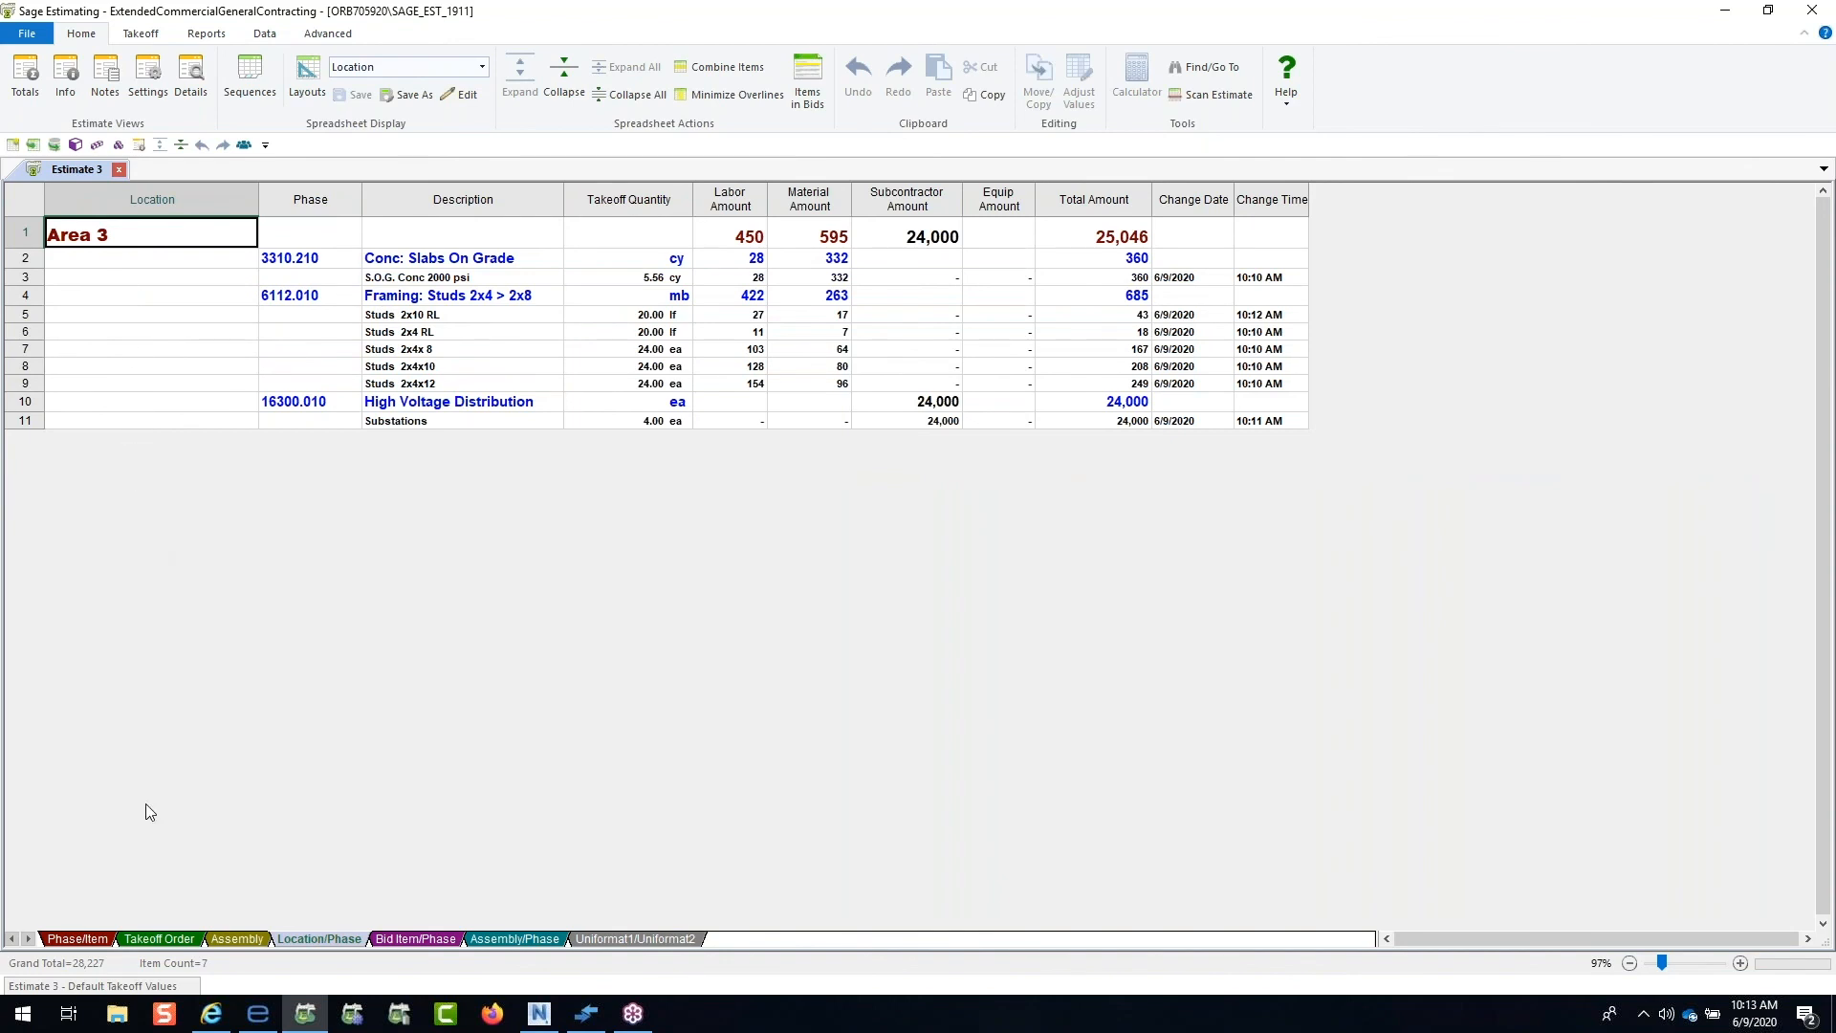
{"action": "left_click", "coordinate": [83, 940]}
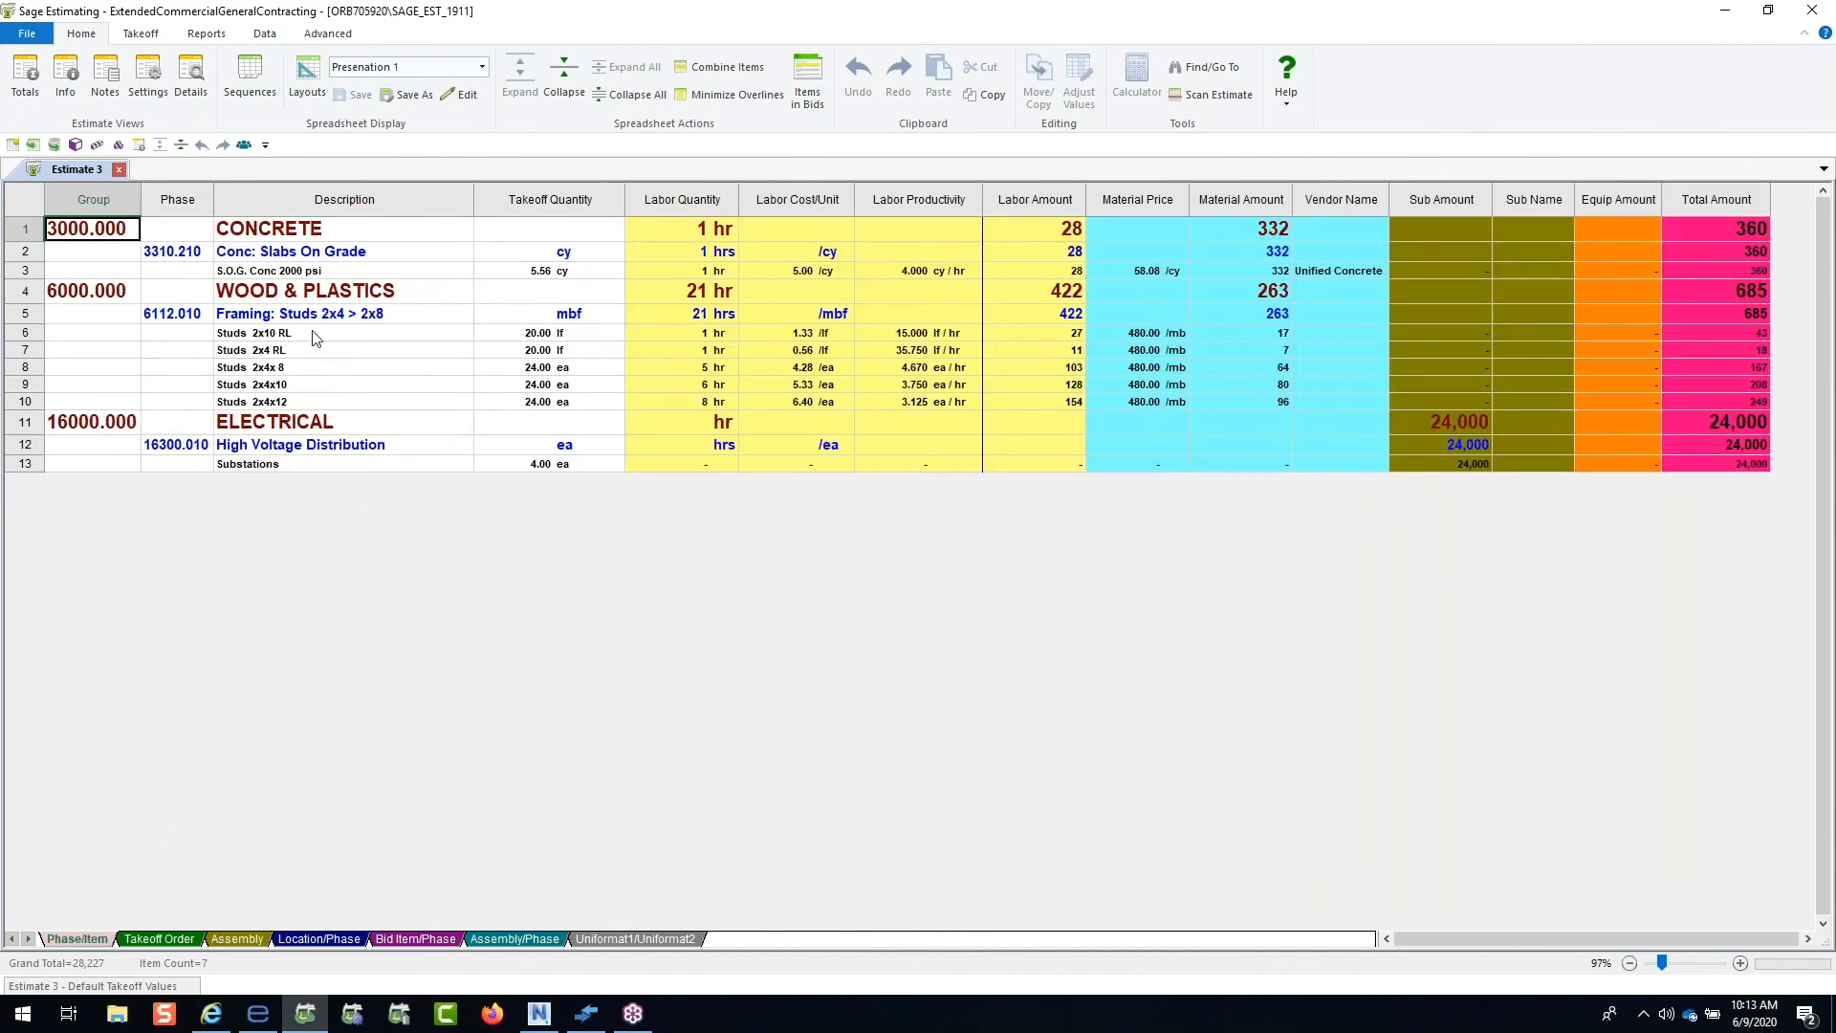
Step: Start an assembly takeoff and open the 0355a S.O.G. - Interior Slab - Simple assembly from the Concrete group
{"action": "left_click", "coordinate": [141, 35]}
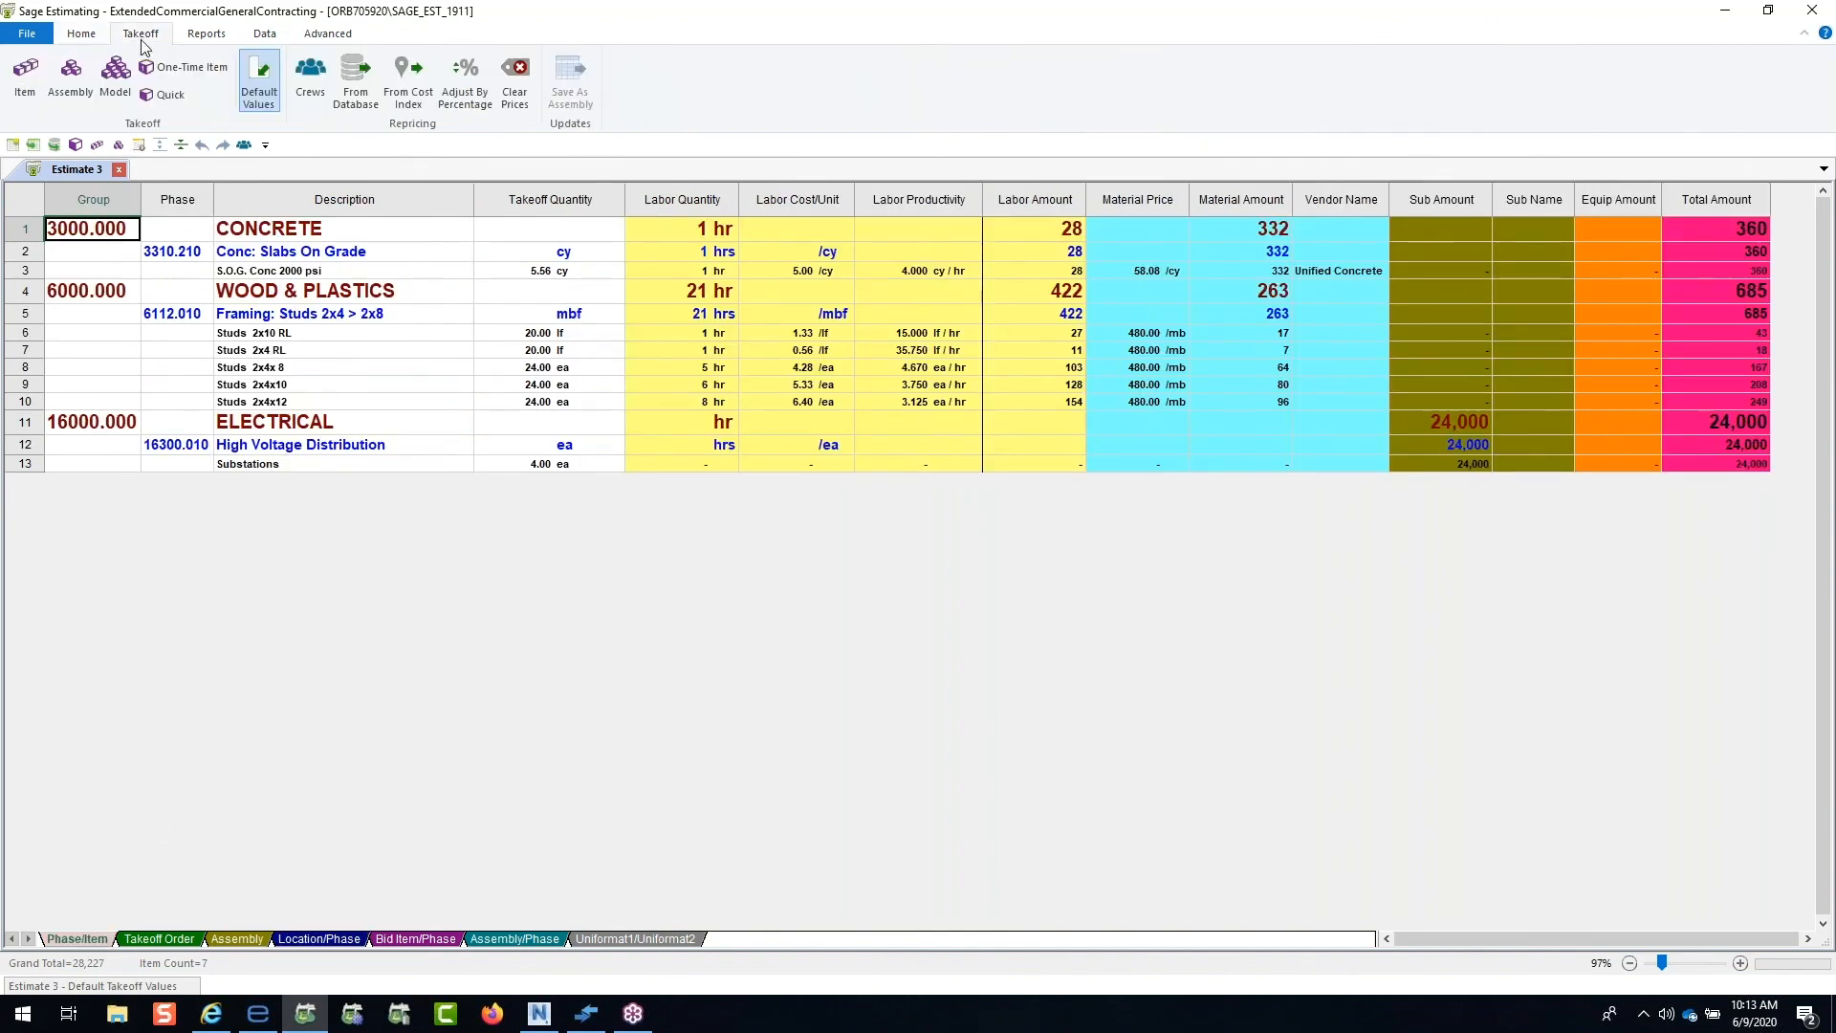
{"action": "left_click", "coordinate": [71, 76]}
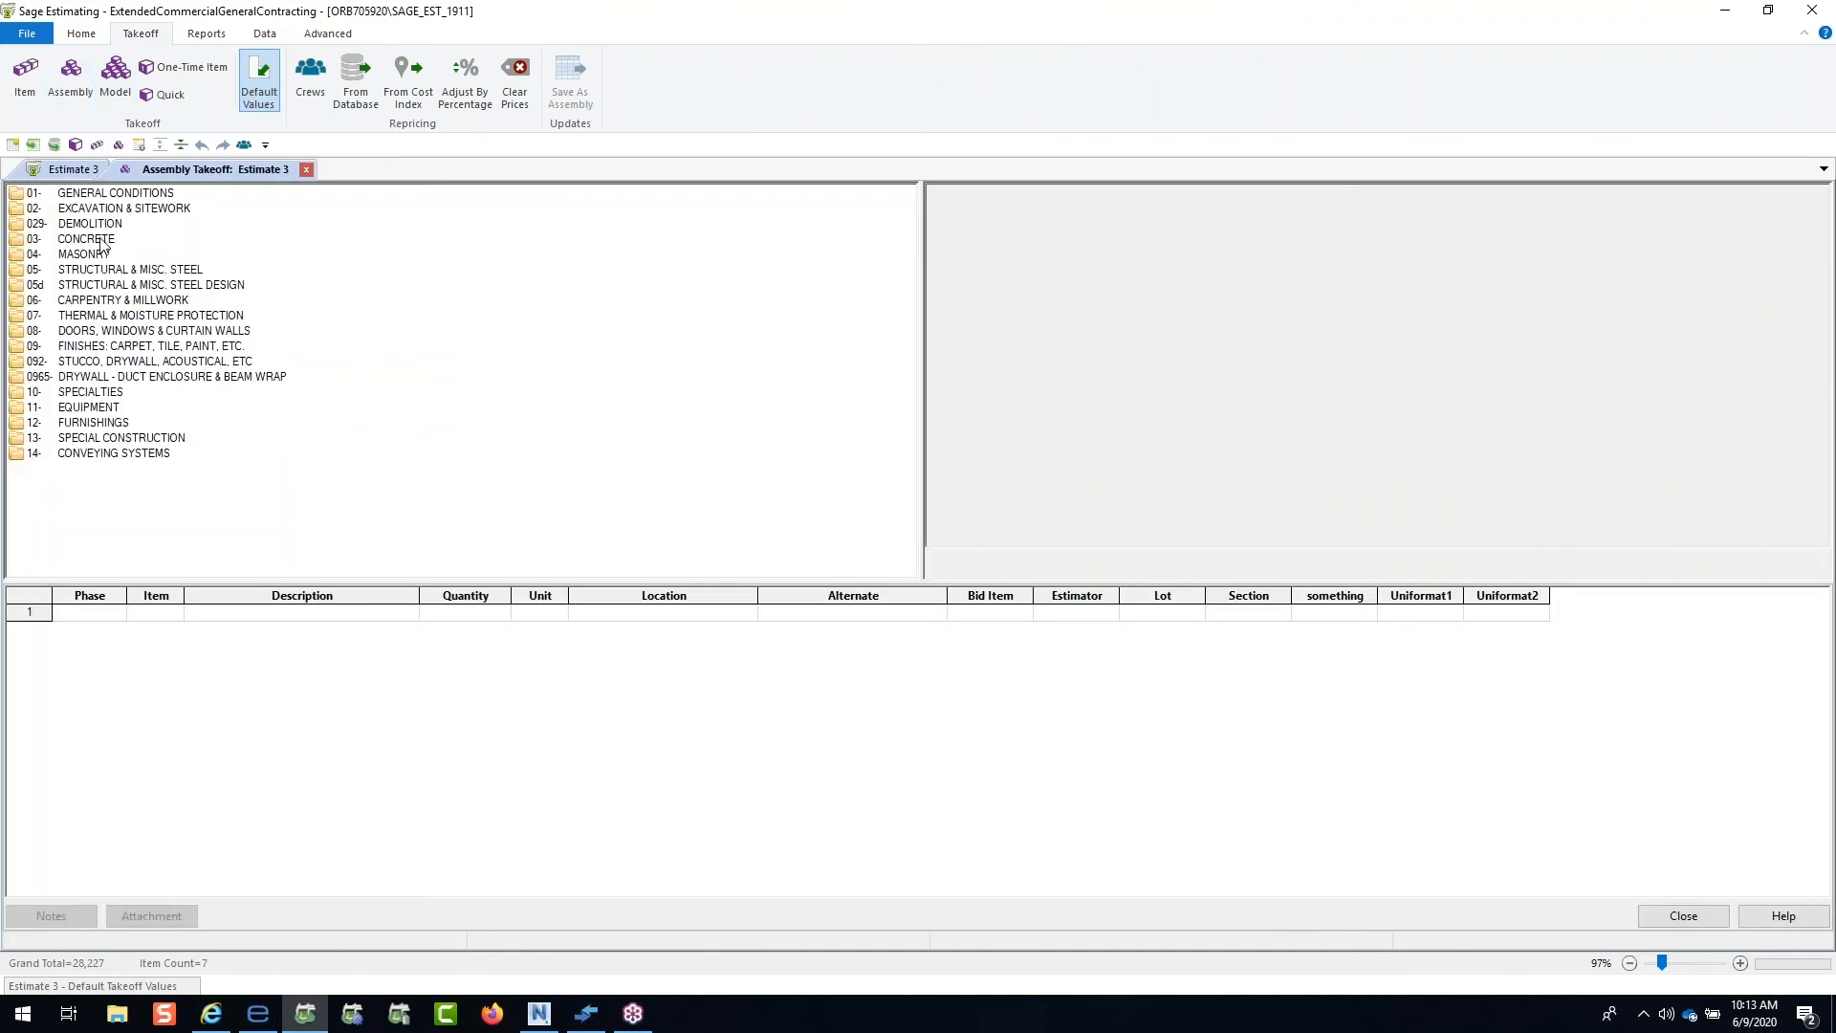
{"action": "double_click", "coordinate": [104, 240]}
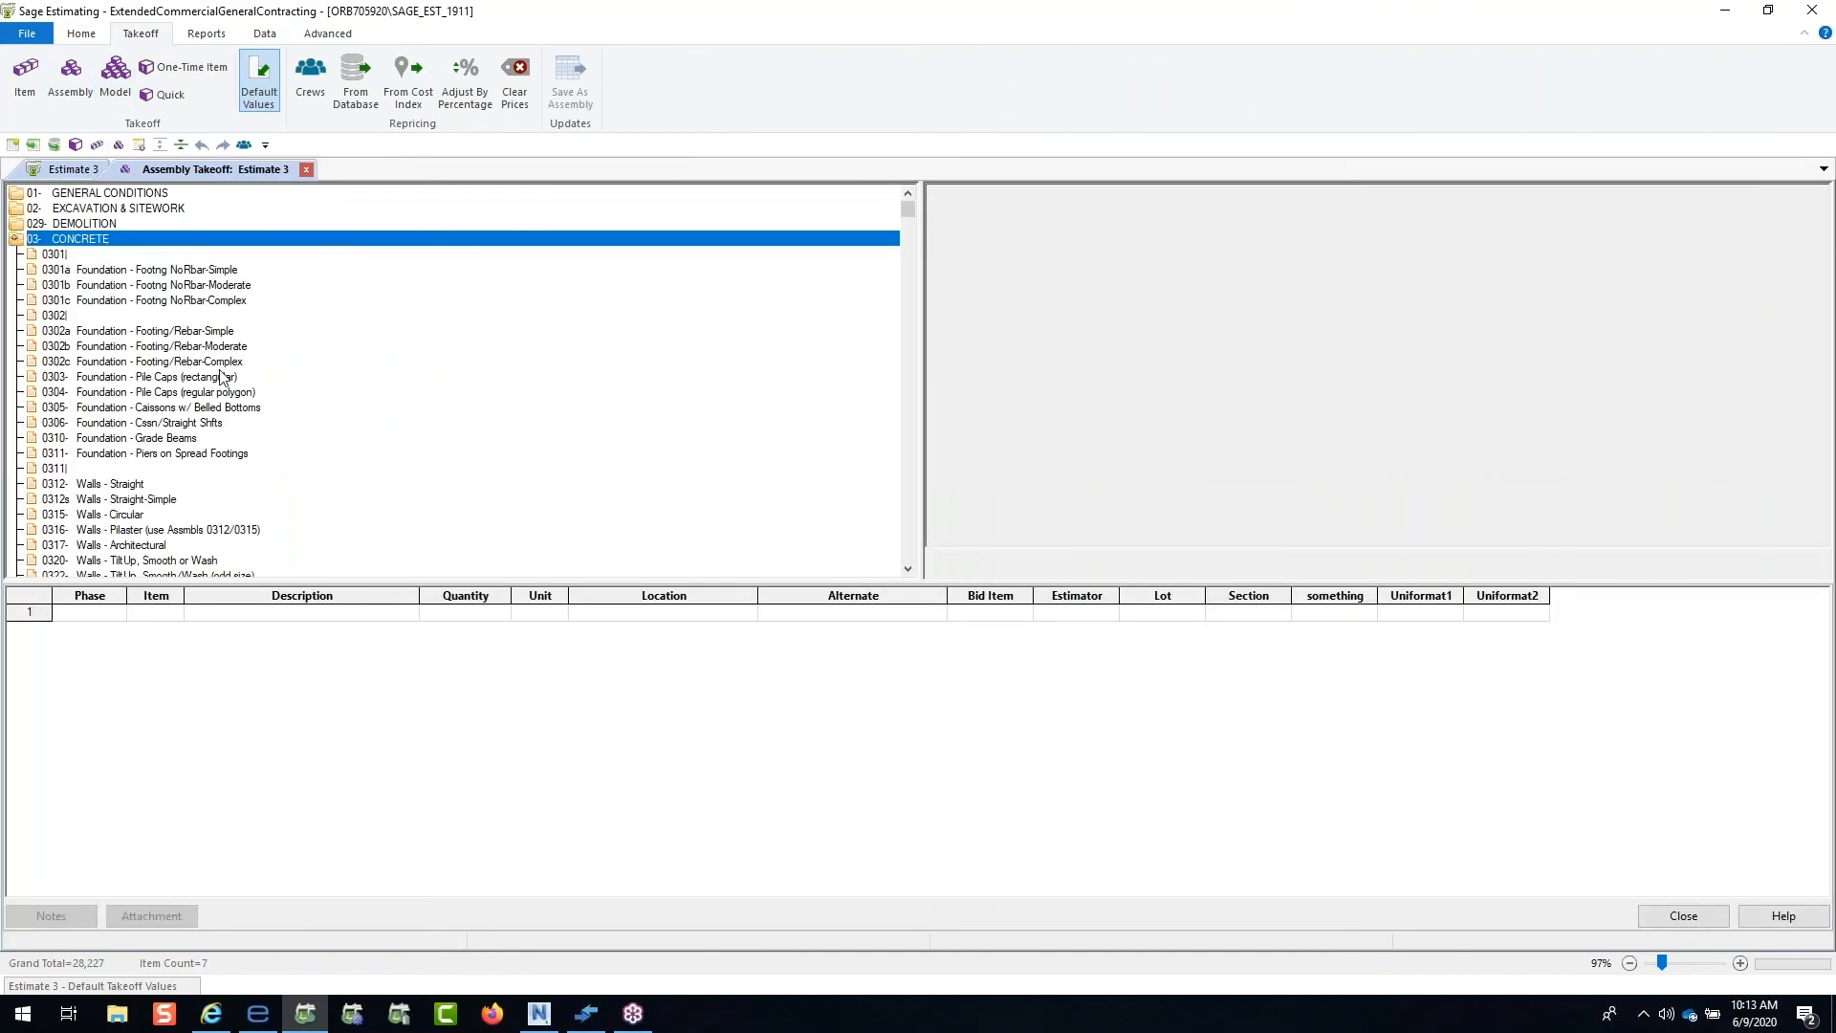
{"action": "scroll", "coordinate": [220, 376], "scroll_direction": "down", "scroll_amount": 3}
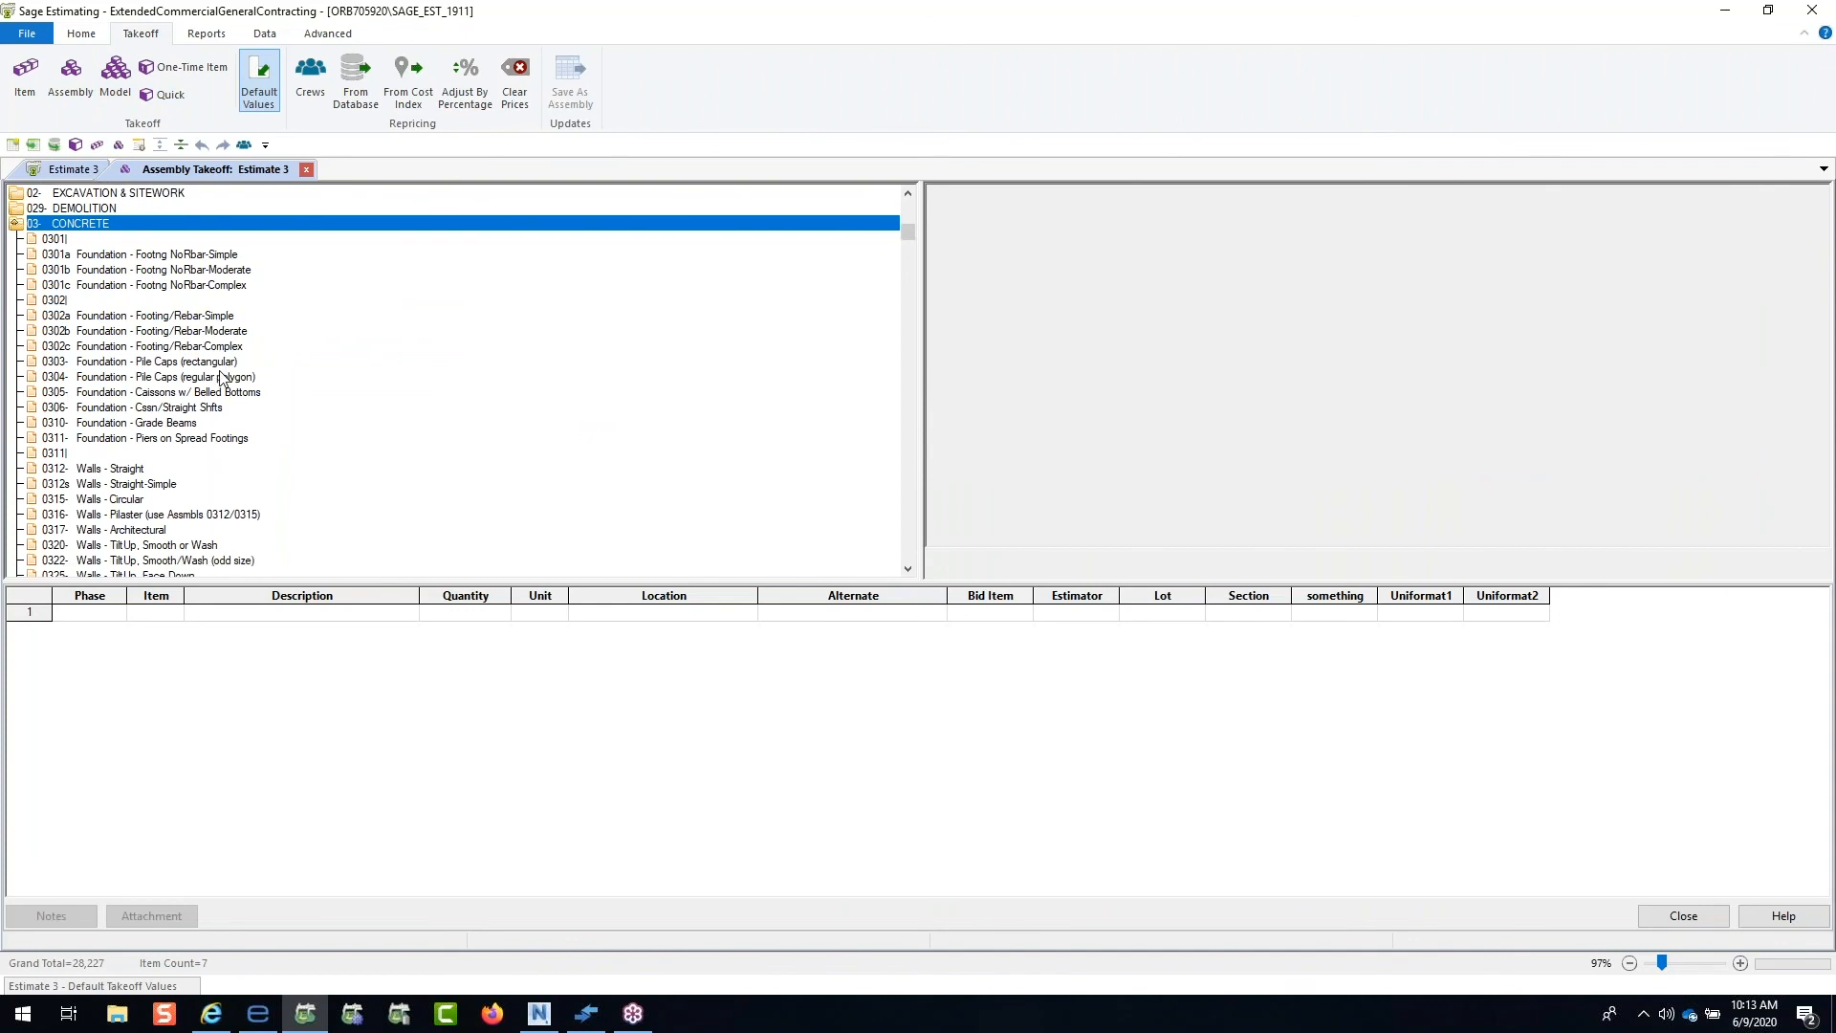
{"action": "scroll", "coordinate": [220, 375], "scroll_direction": "down", "scroll_amount": 4}
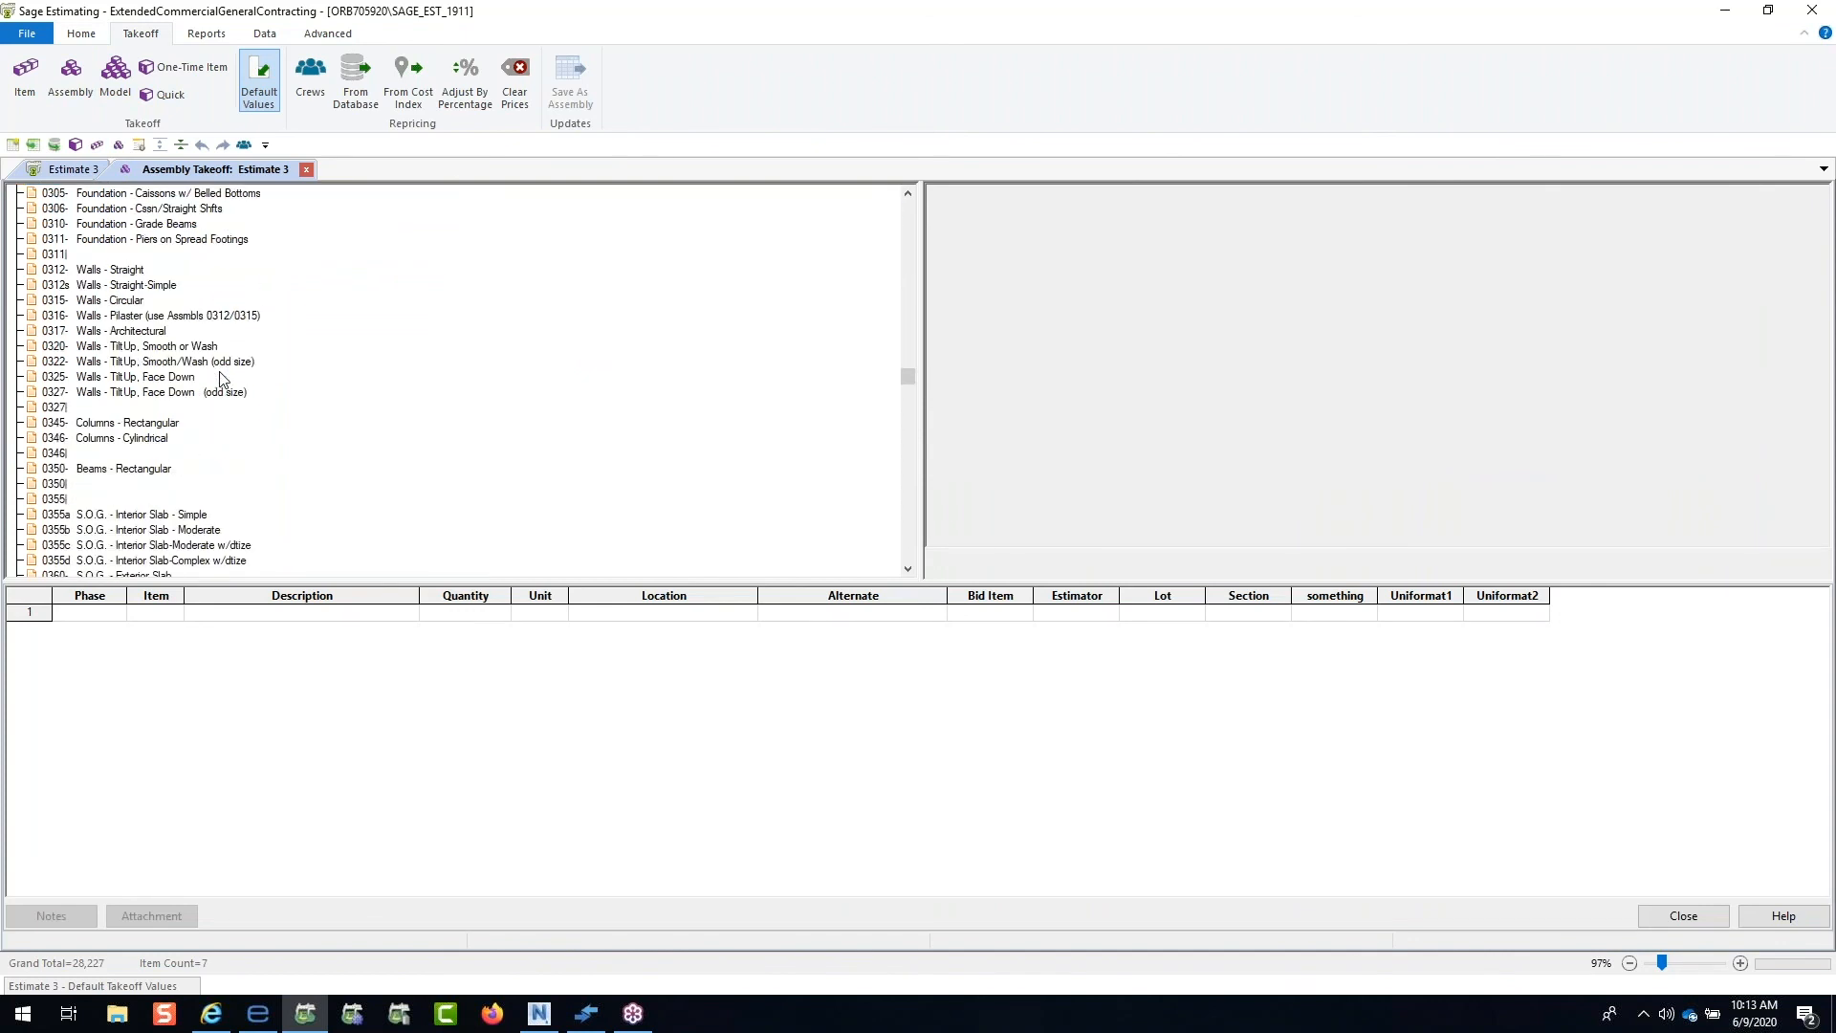
{"action": "left_click", "coordinate": [185, 409]}
{"action": "double_click", "coordinate": [186, 410]}
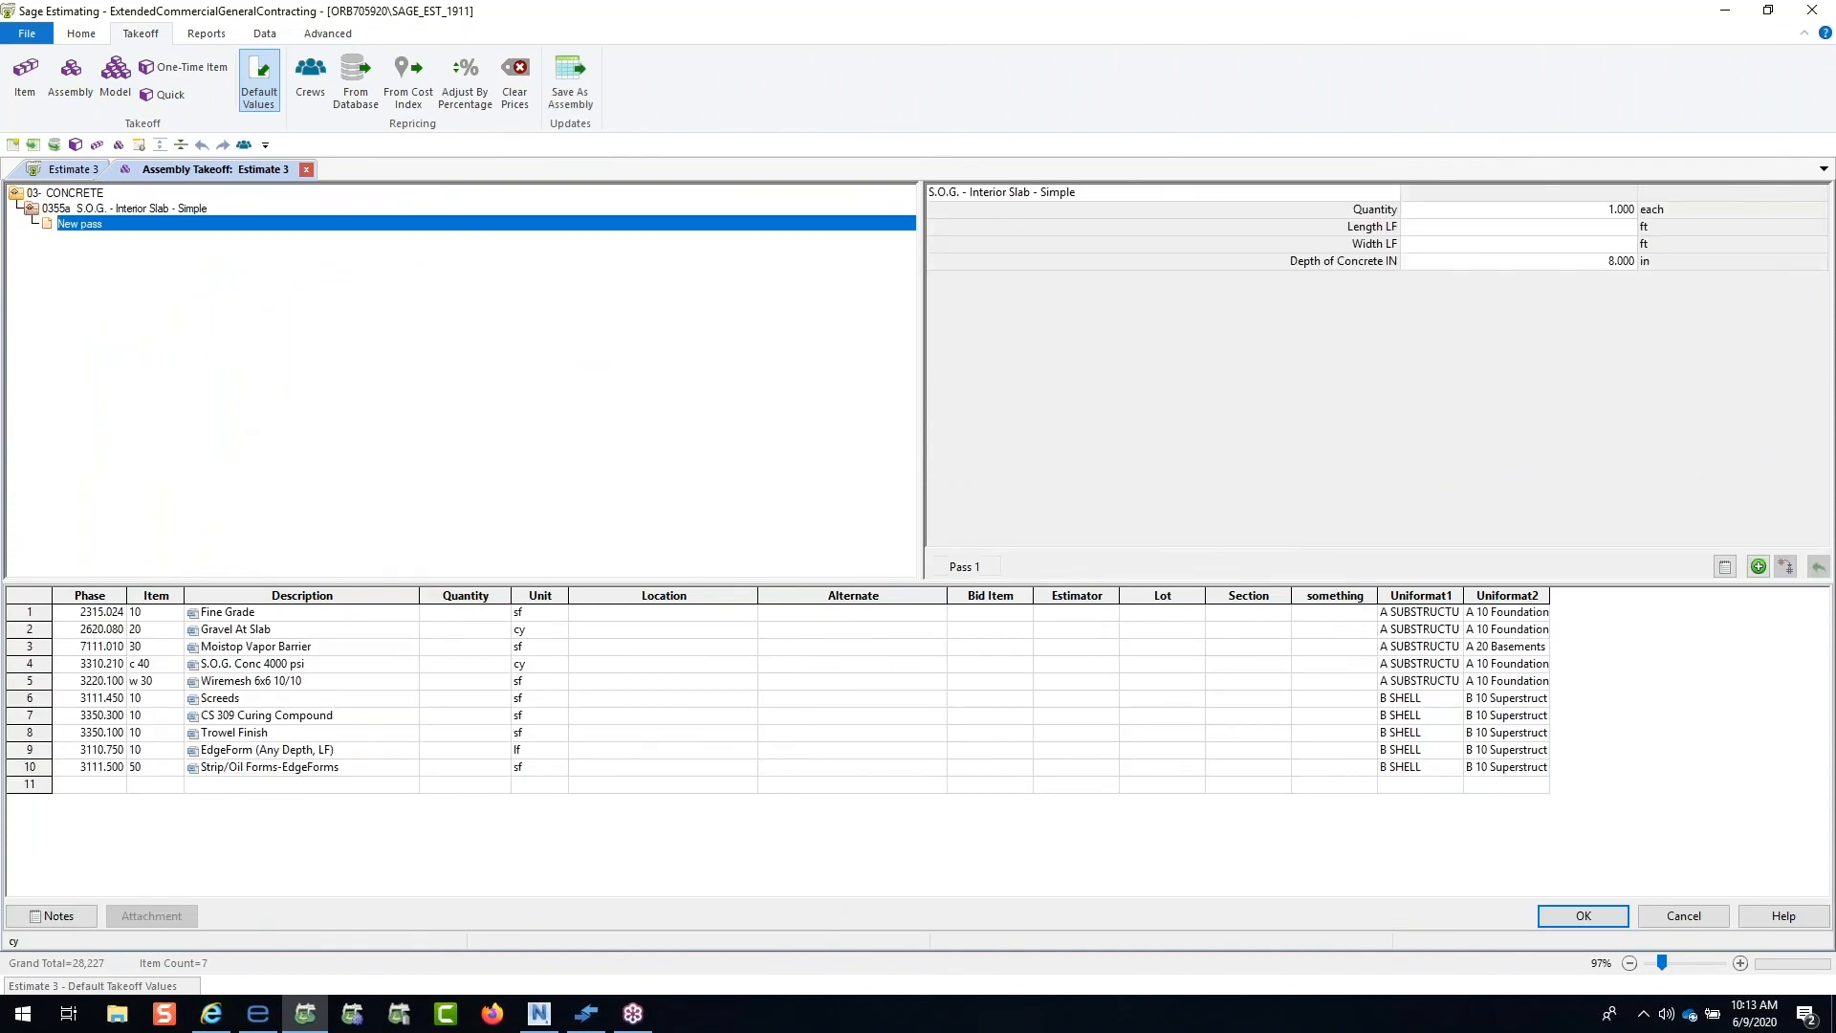
Step: Set the simple slab to 30 ft length, 10 ft width and 6 in concrete depth, and add the pass
{"action": "left_click_drag", "start_coordinate": [488, 613], "coordinate": [486, 770]}
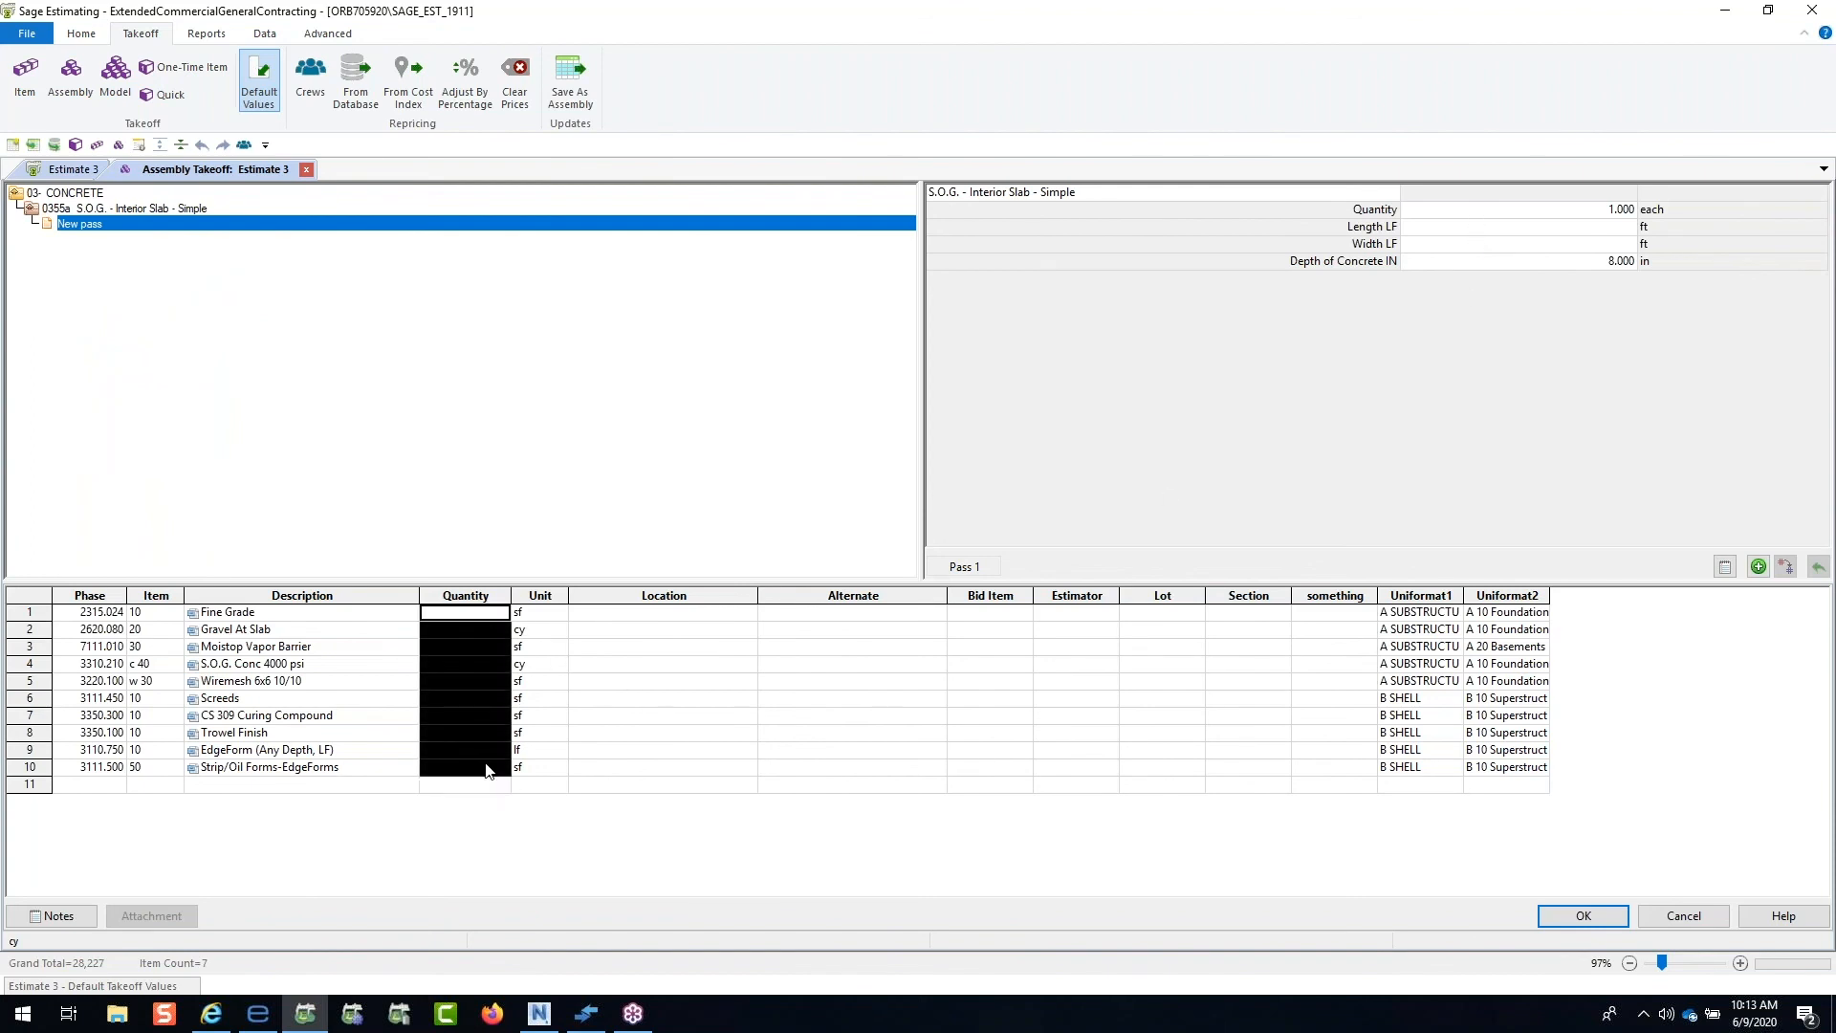
{"action": "left_click", "coordinate": [1522, 233]}
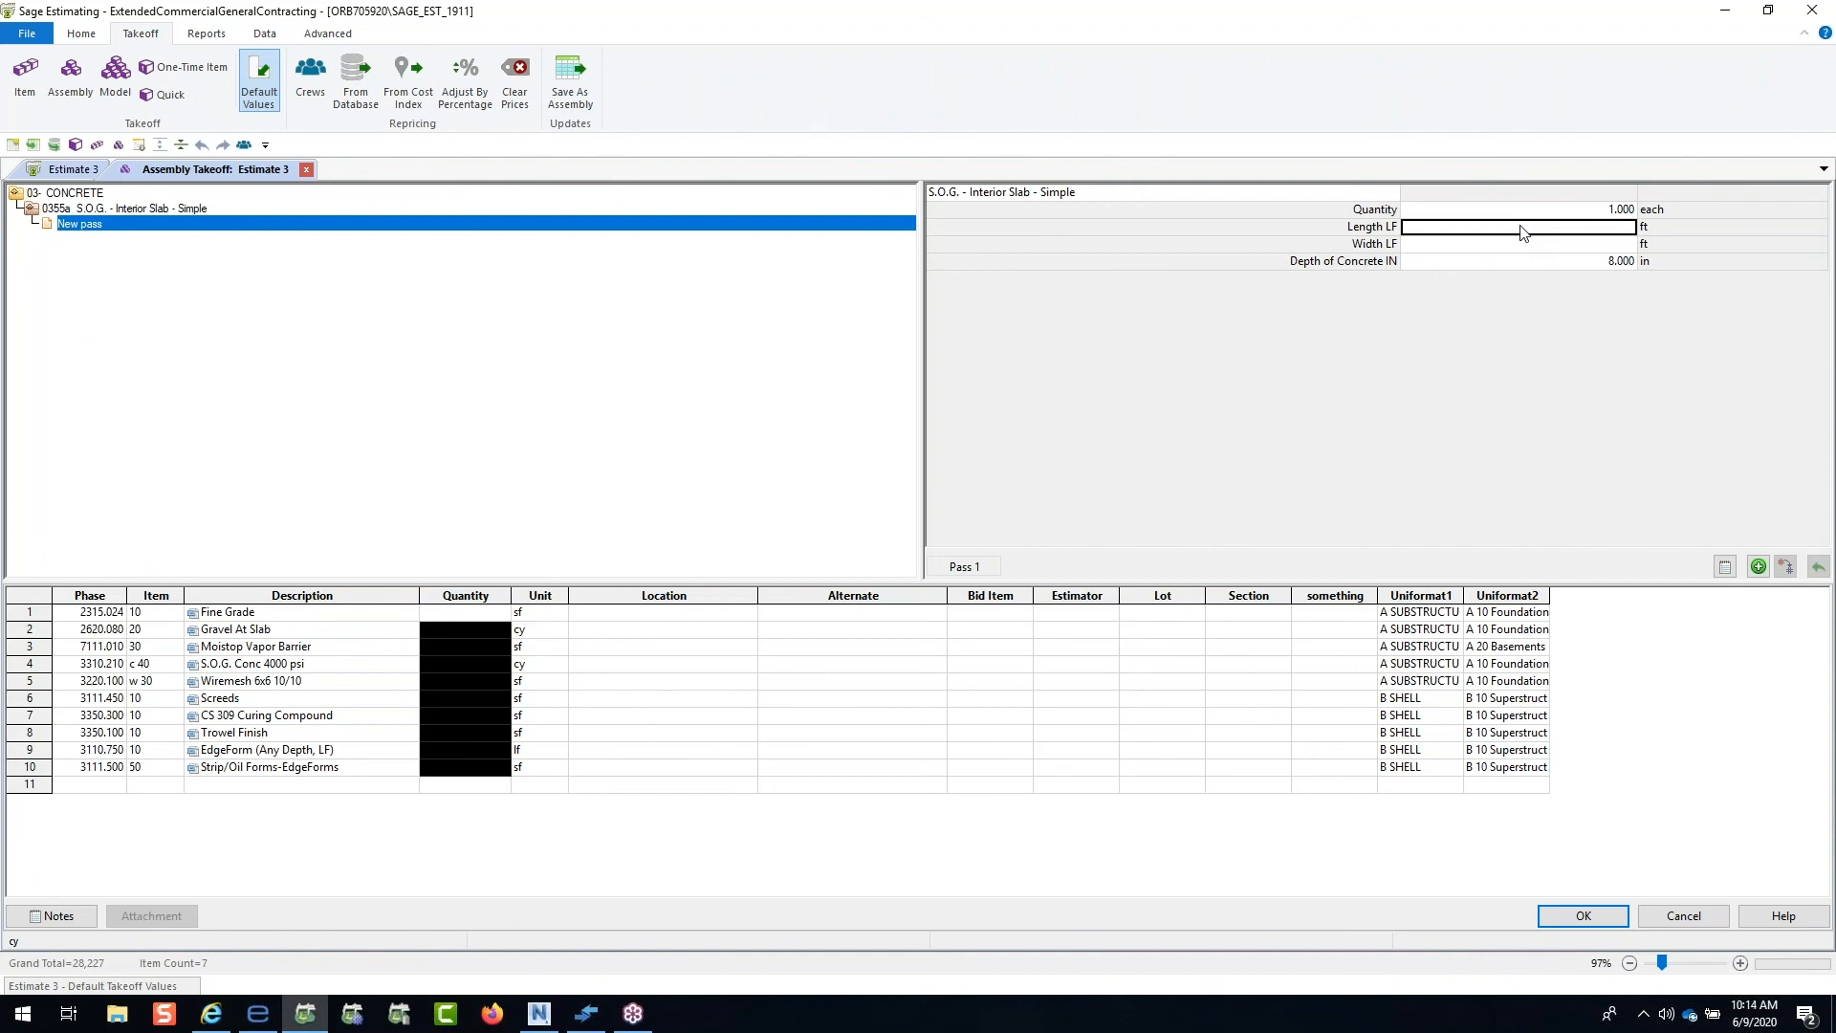
{"action": "type", "text": "30"}
{"action": "key", "text": "Tab"}
{"action": "type", "text": "10"}
{"action": "key", "text": "Tab"}
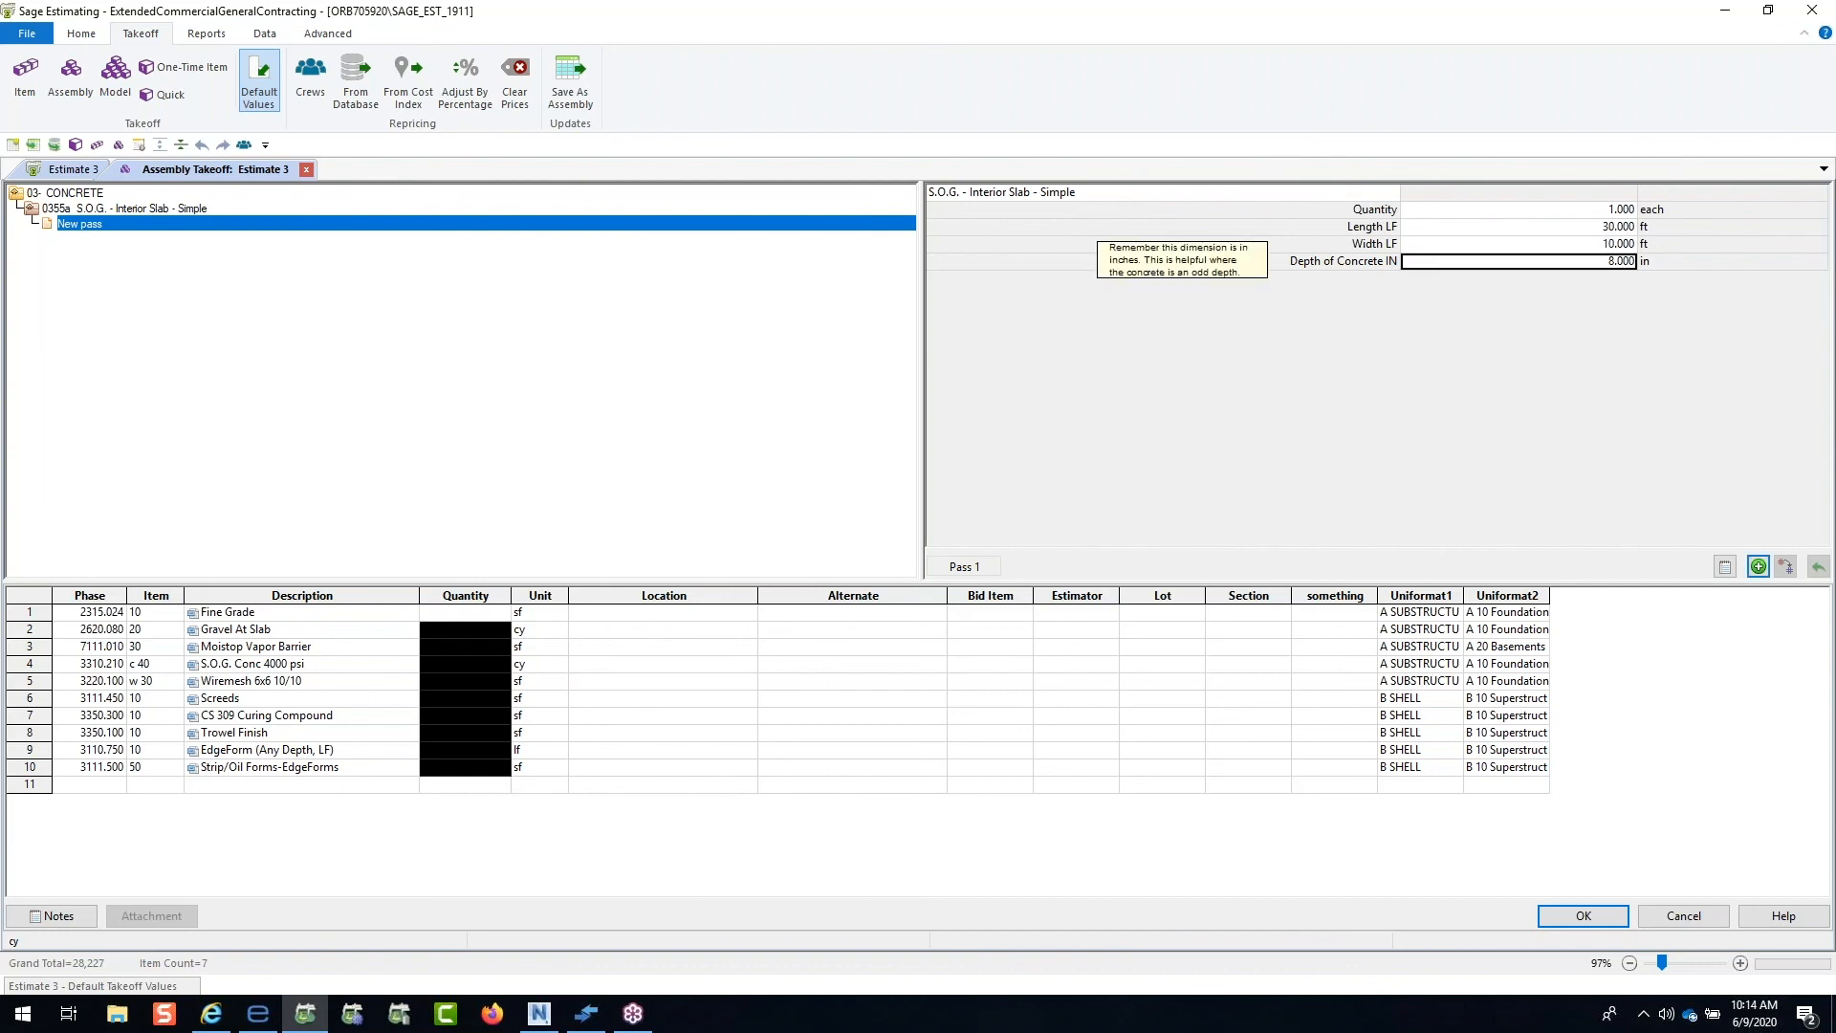
{"action": "type", "text": "6"}
{"action": "left_click", "coordinate": [1758, 567]}
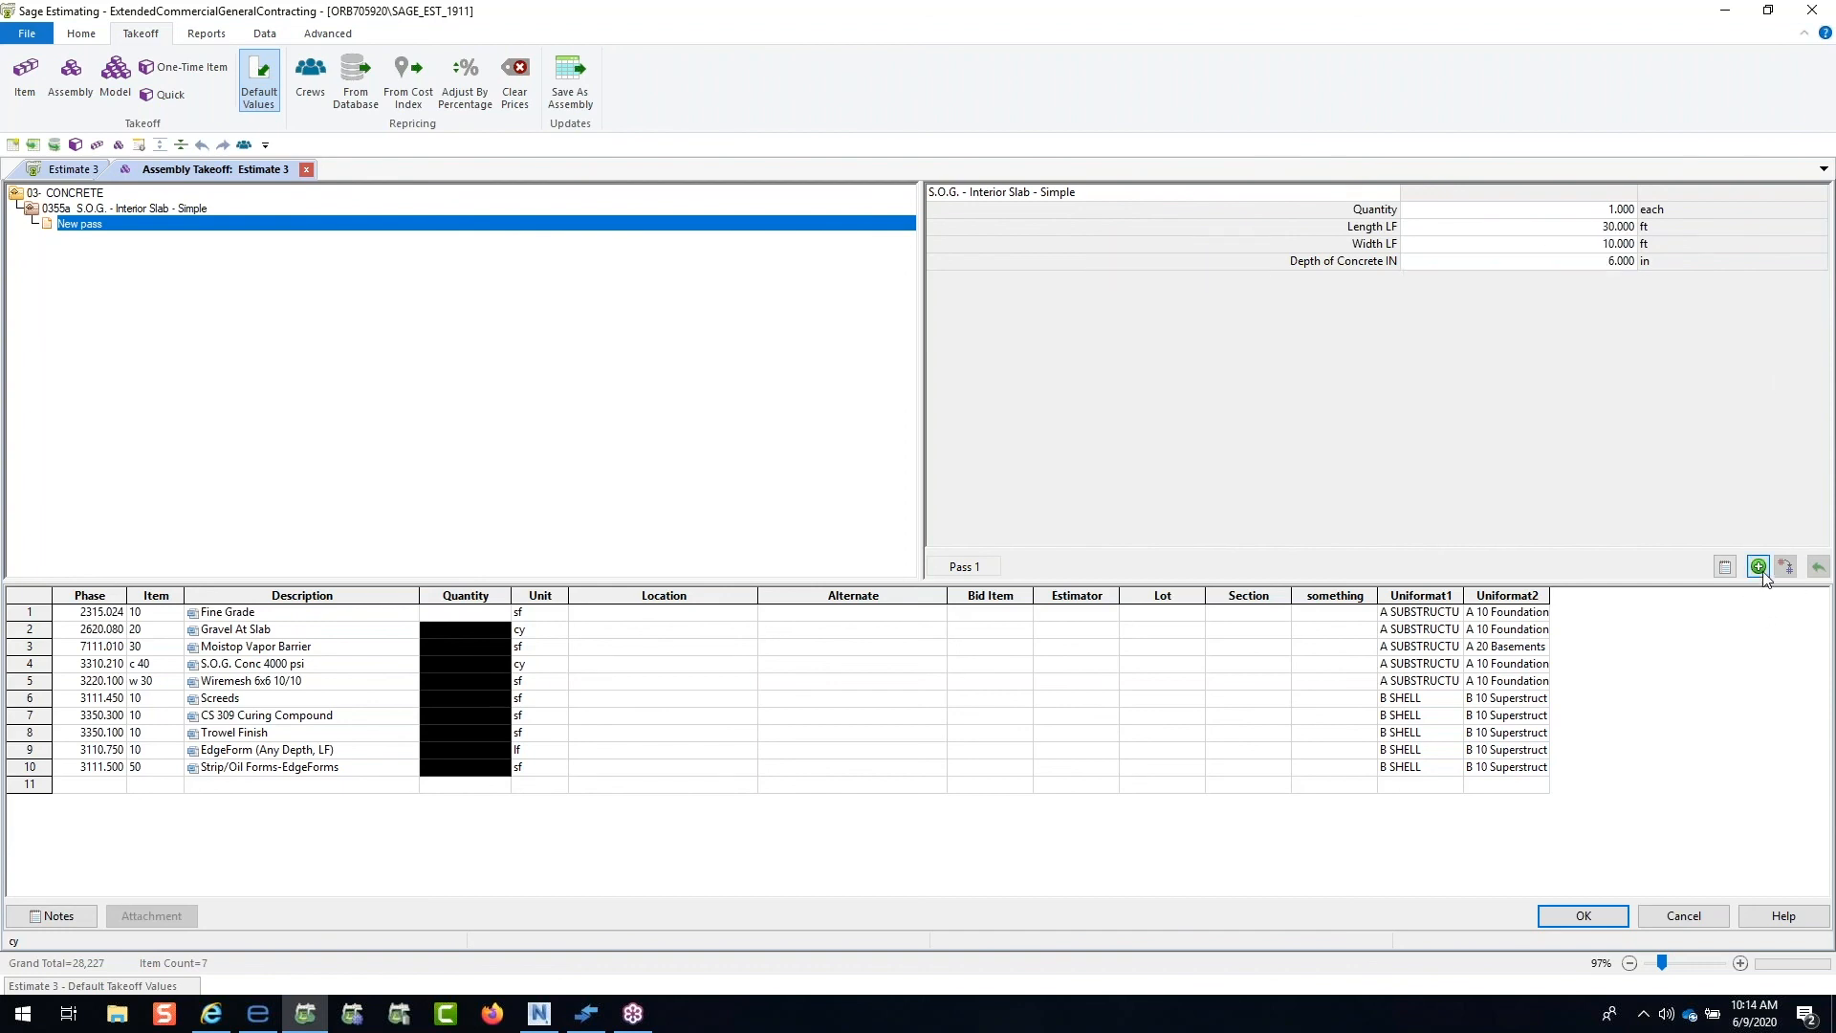
{"action": "left_click", "coordinate": [491, 736]}
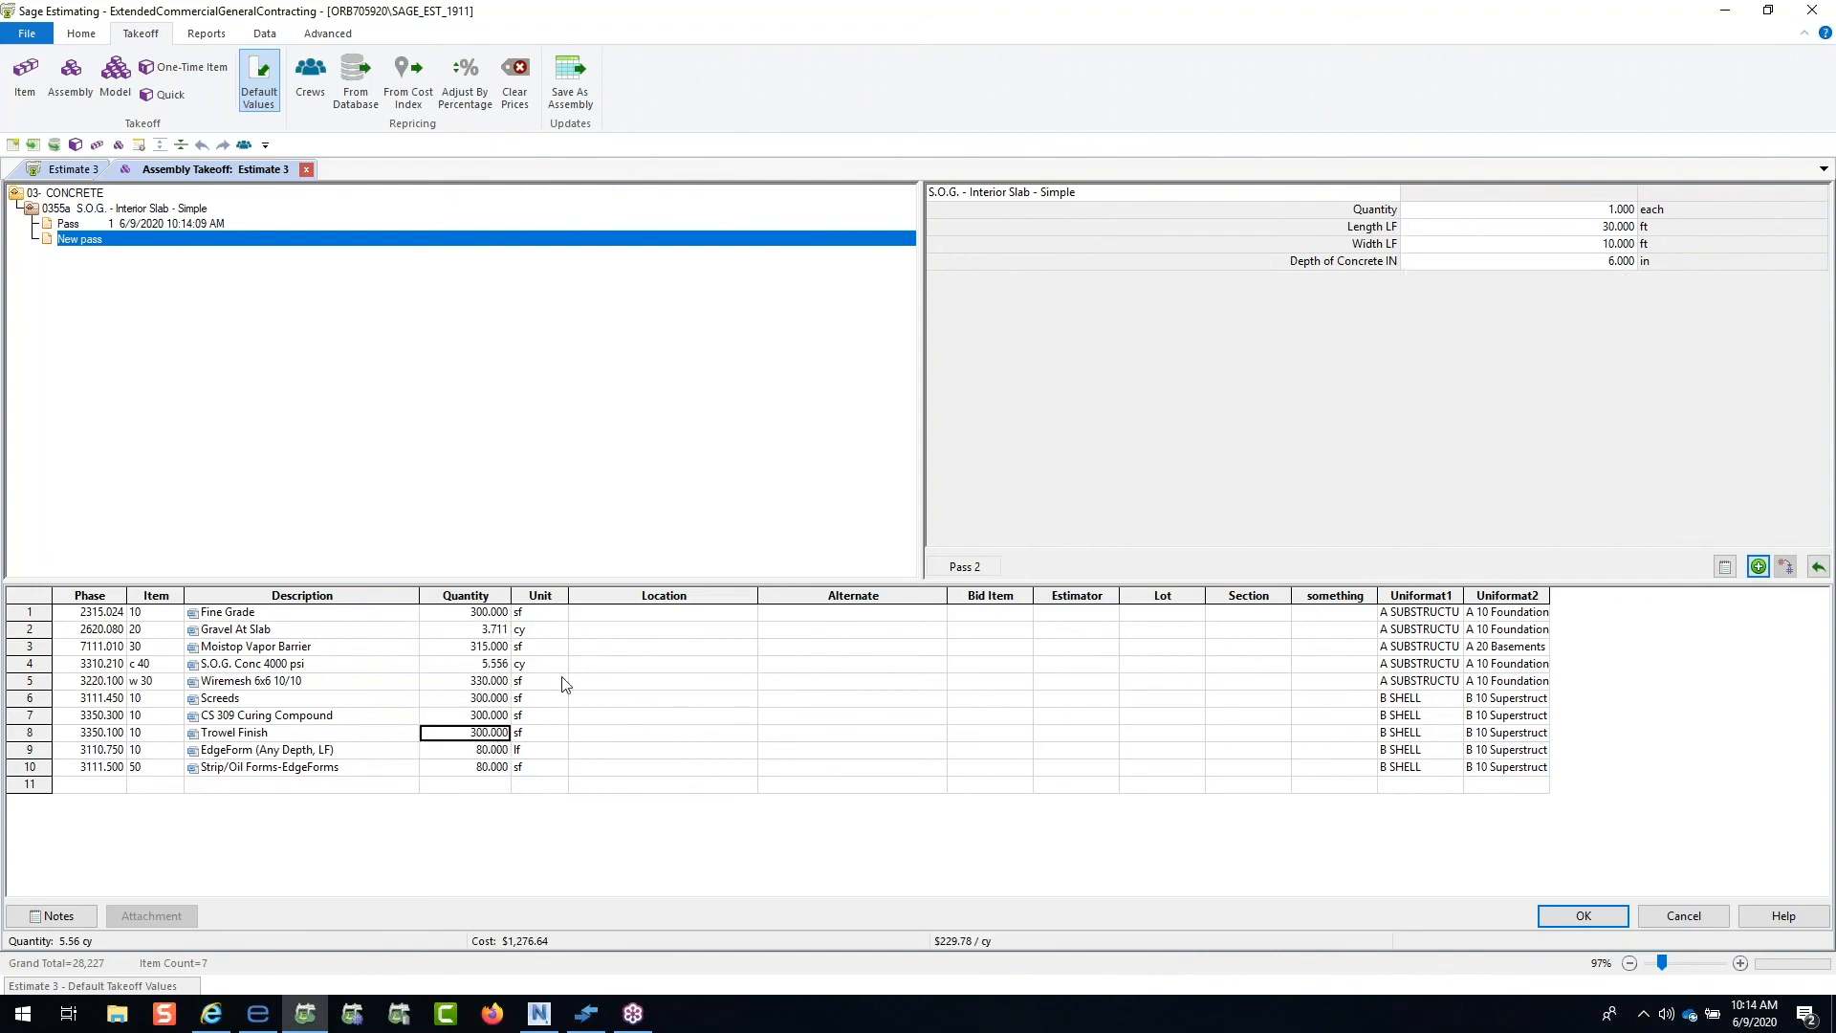
Step: Assign location Area 3 to all items of the simple slab assembly and add them to the estimate
{"action": "left_click", "coordinate": [616, 612]}
{"action": "left_click", "coordinate": [748, 613]}
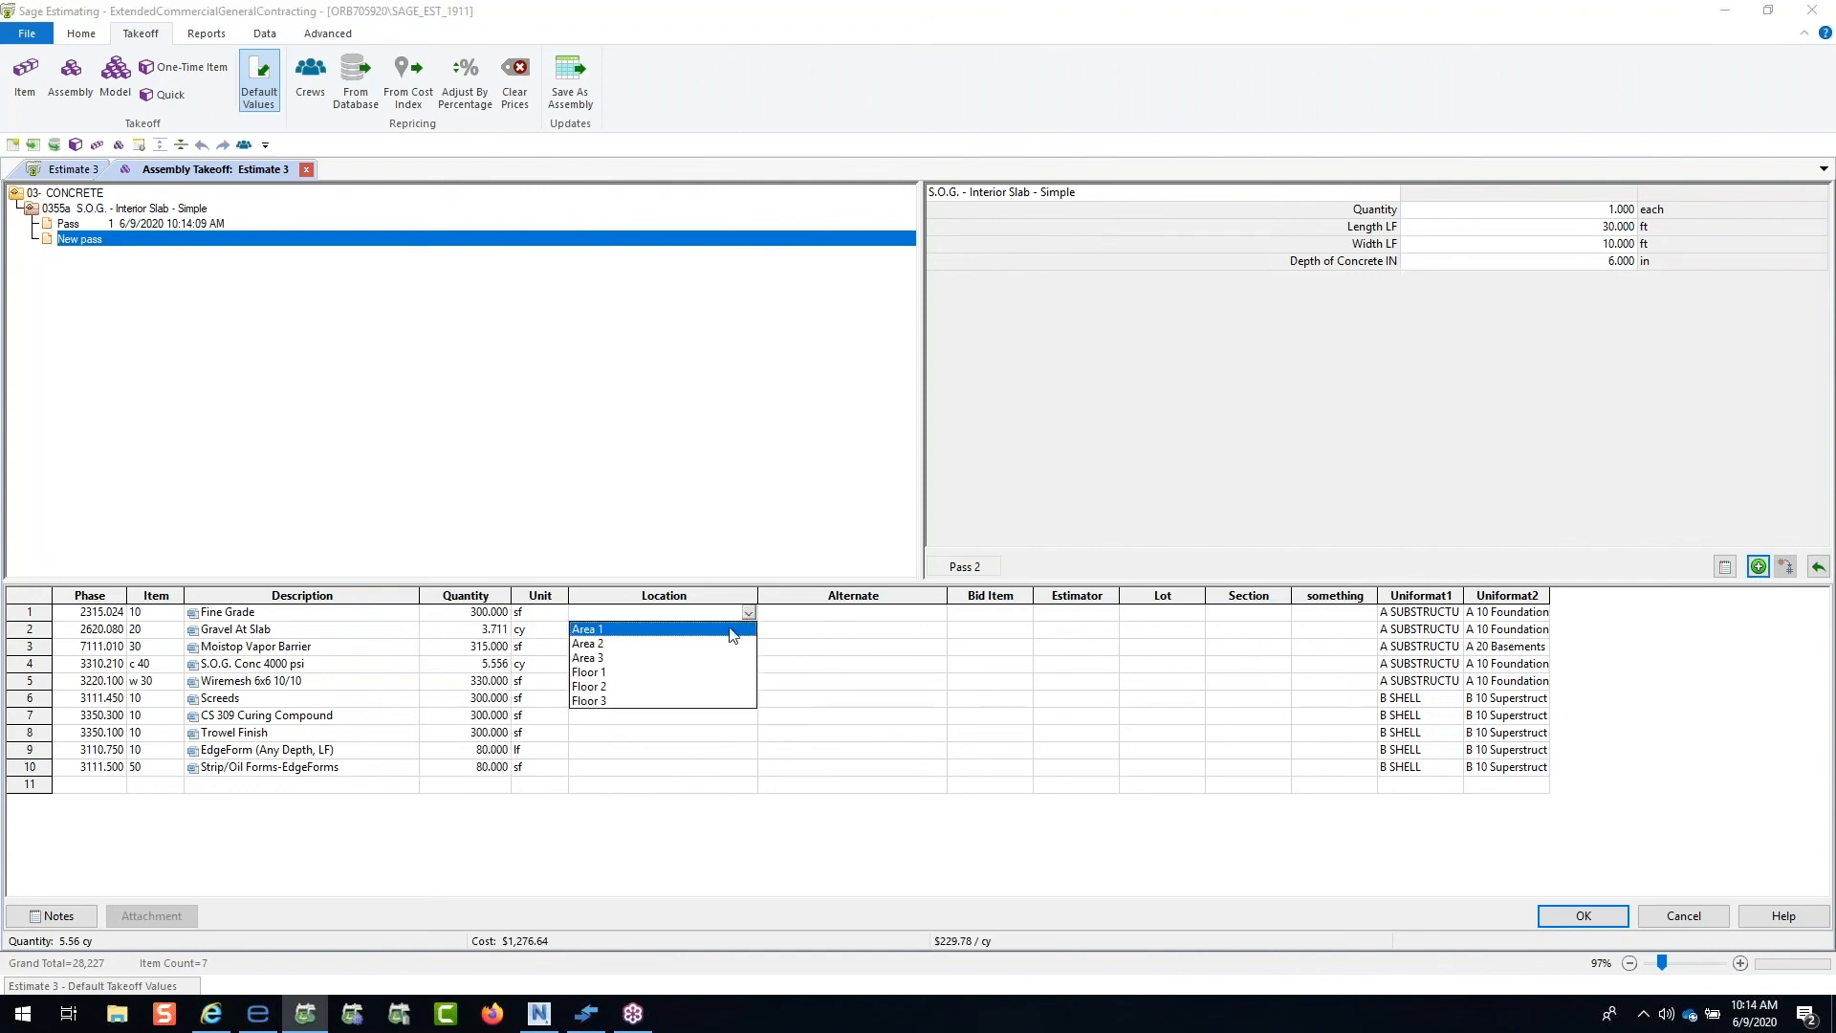
{"action": "left_click", "coordinate": [598, 658]}
{"action": "left_click", "coordinate": [622, 648]}
{"action": "left_click_drag", "start_coordinate": [622, 613], "coordinate": [628, 771]}
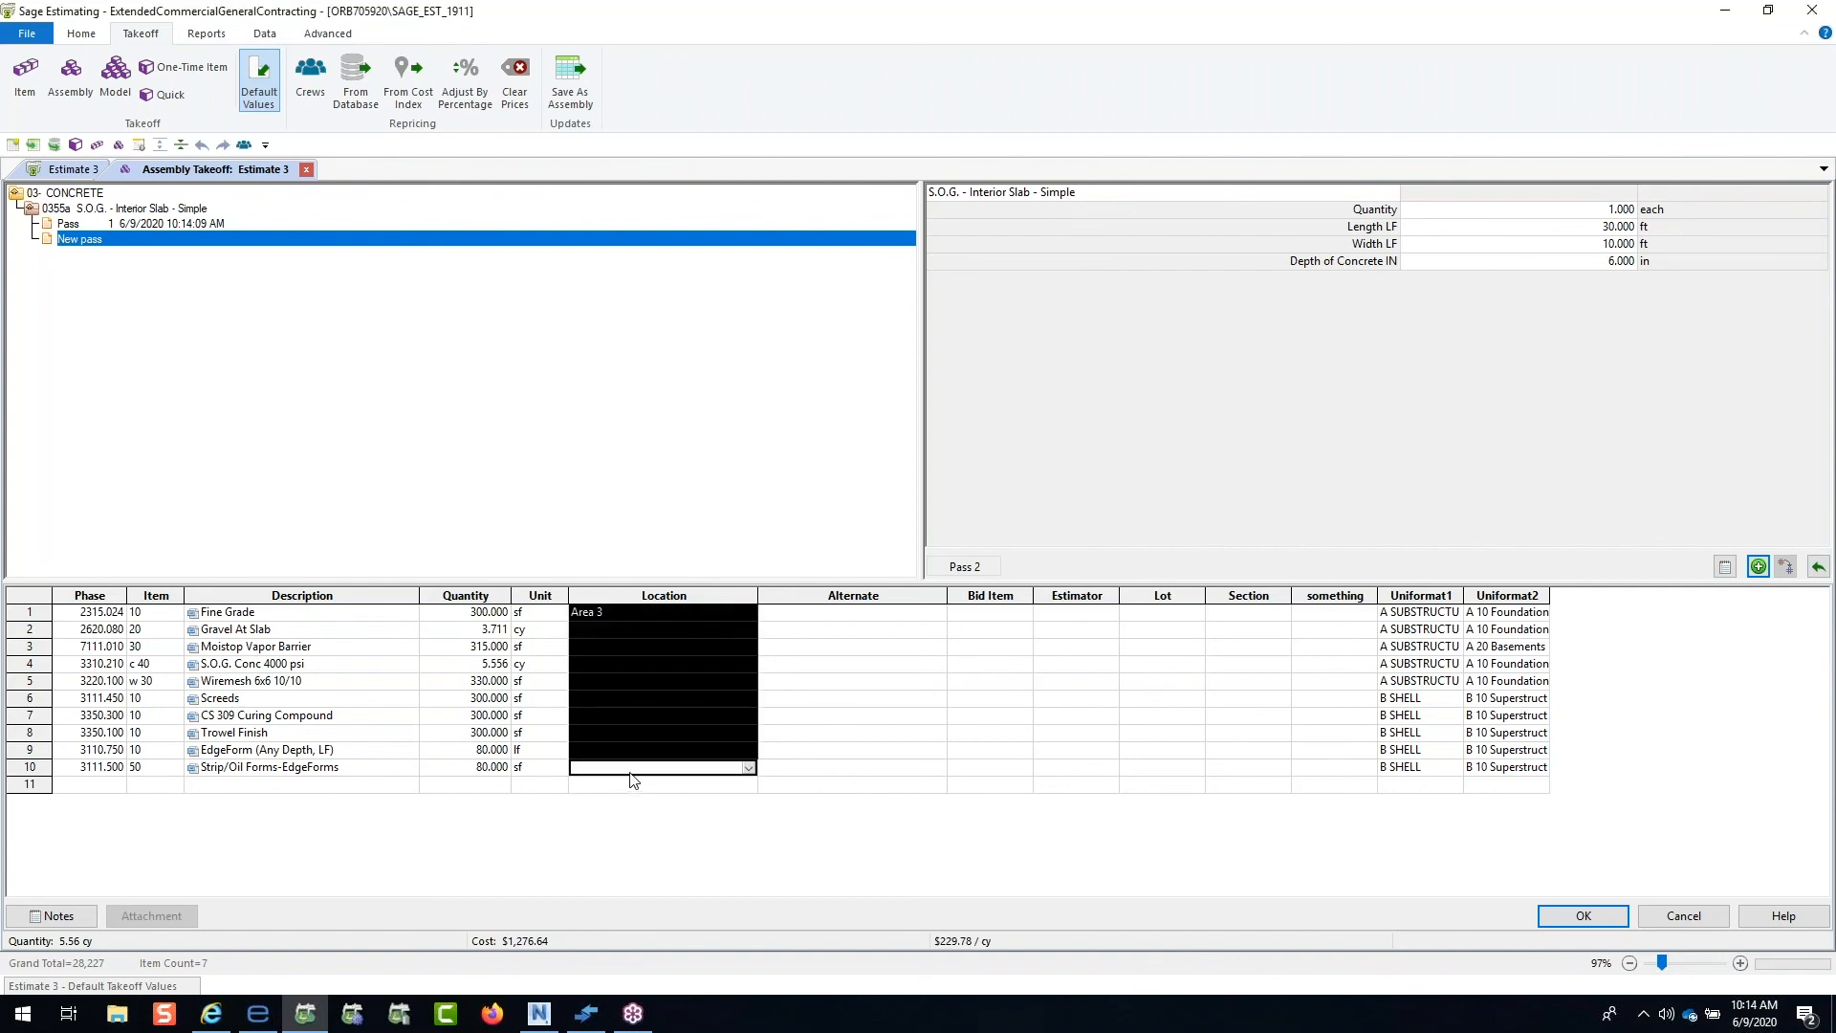
{"action": "right_click", "coordinate": [629, 771]}
{"action": "left_click", "coordinate": [680, 647]}
{"action": "left_click", "coordinate": [786, 648]}
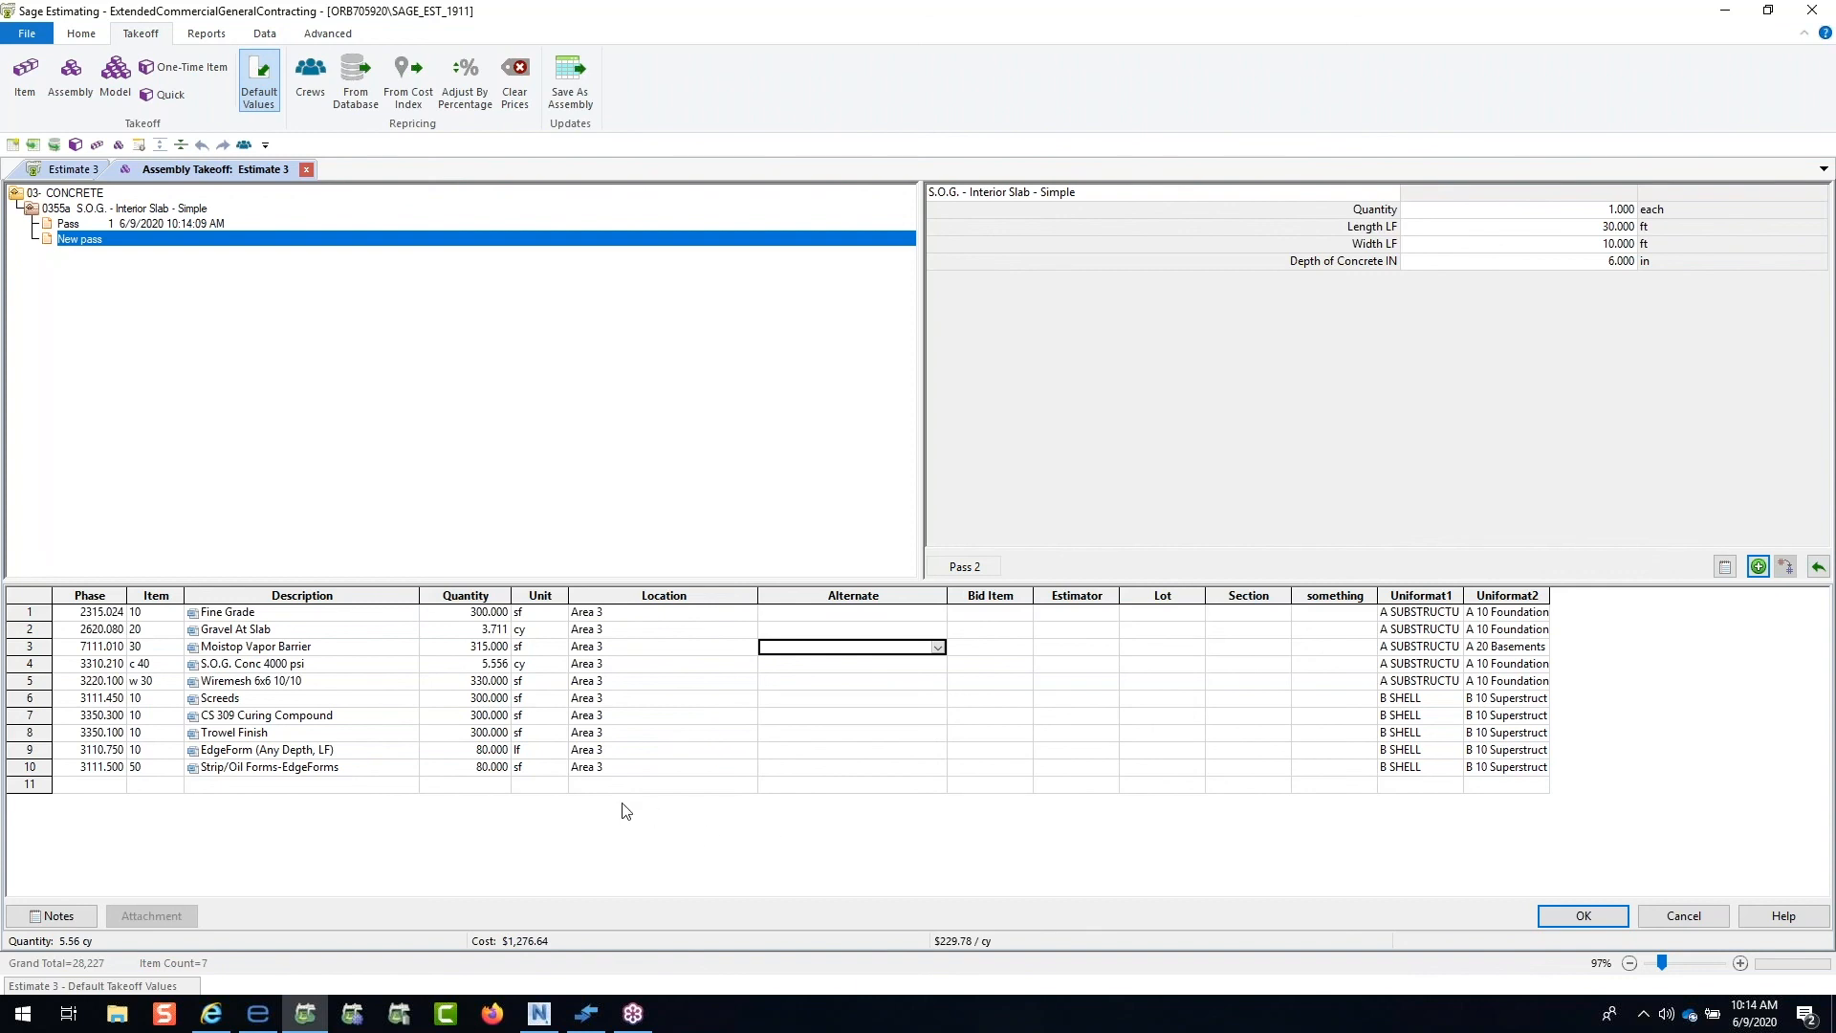
{"action": "left_click", "coordinate": [1561, 918]}
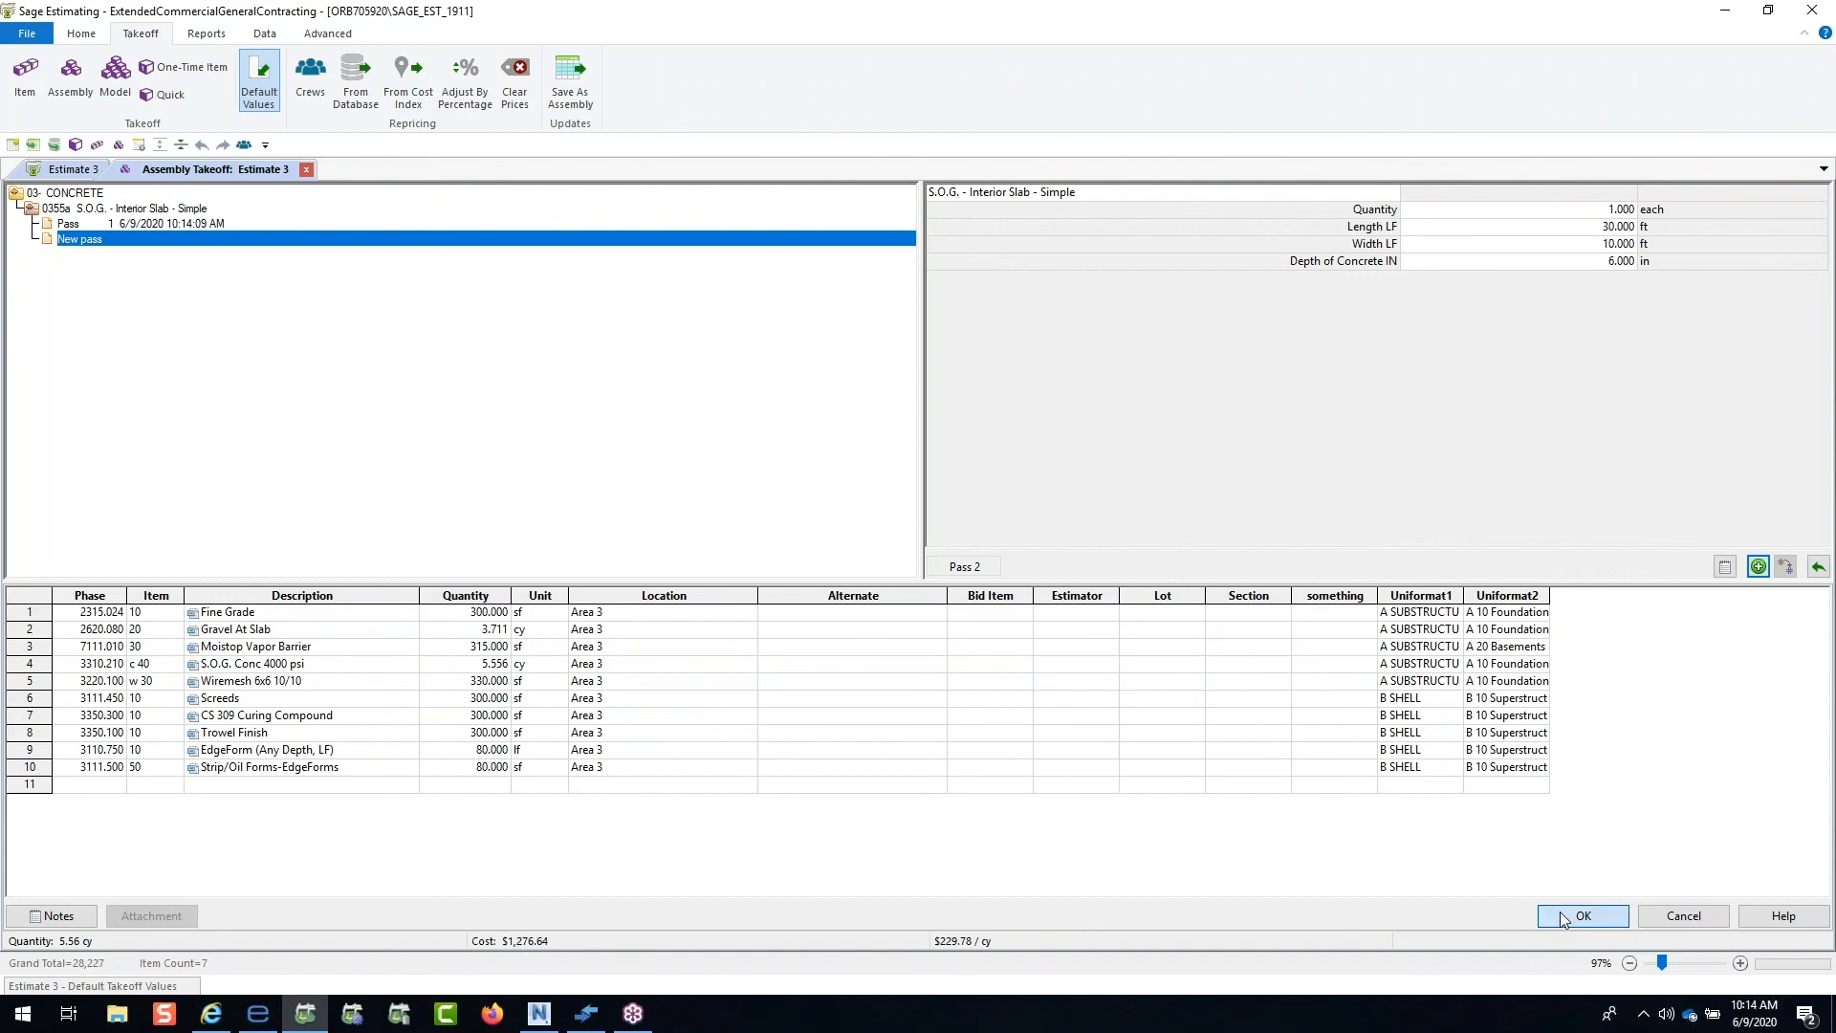
{"action": "left_click", "coordinate": [1562, 919]}
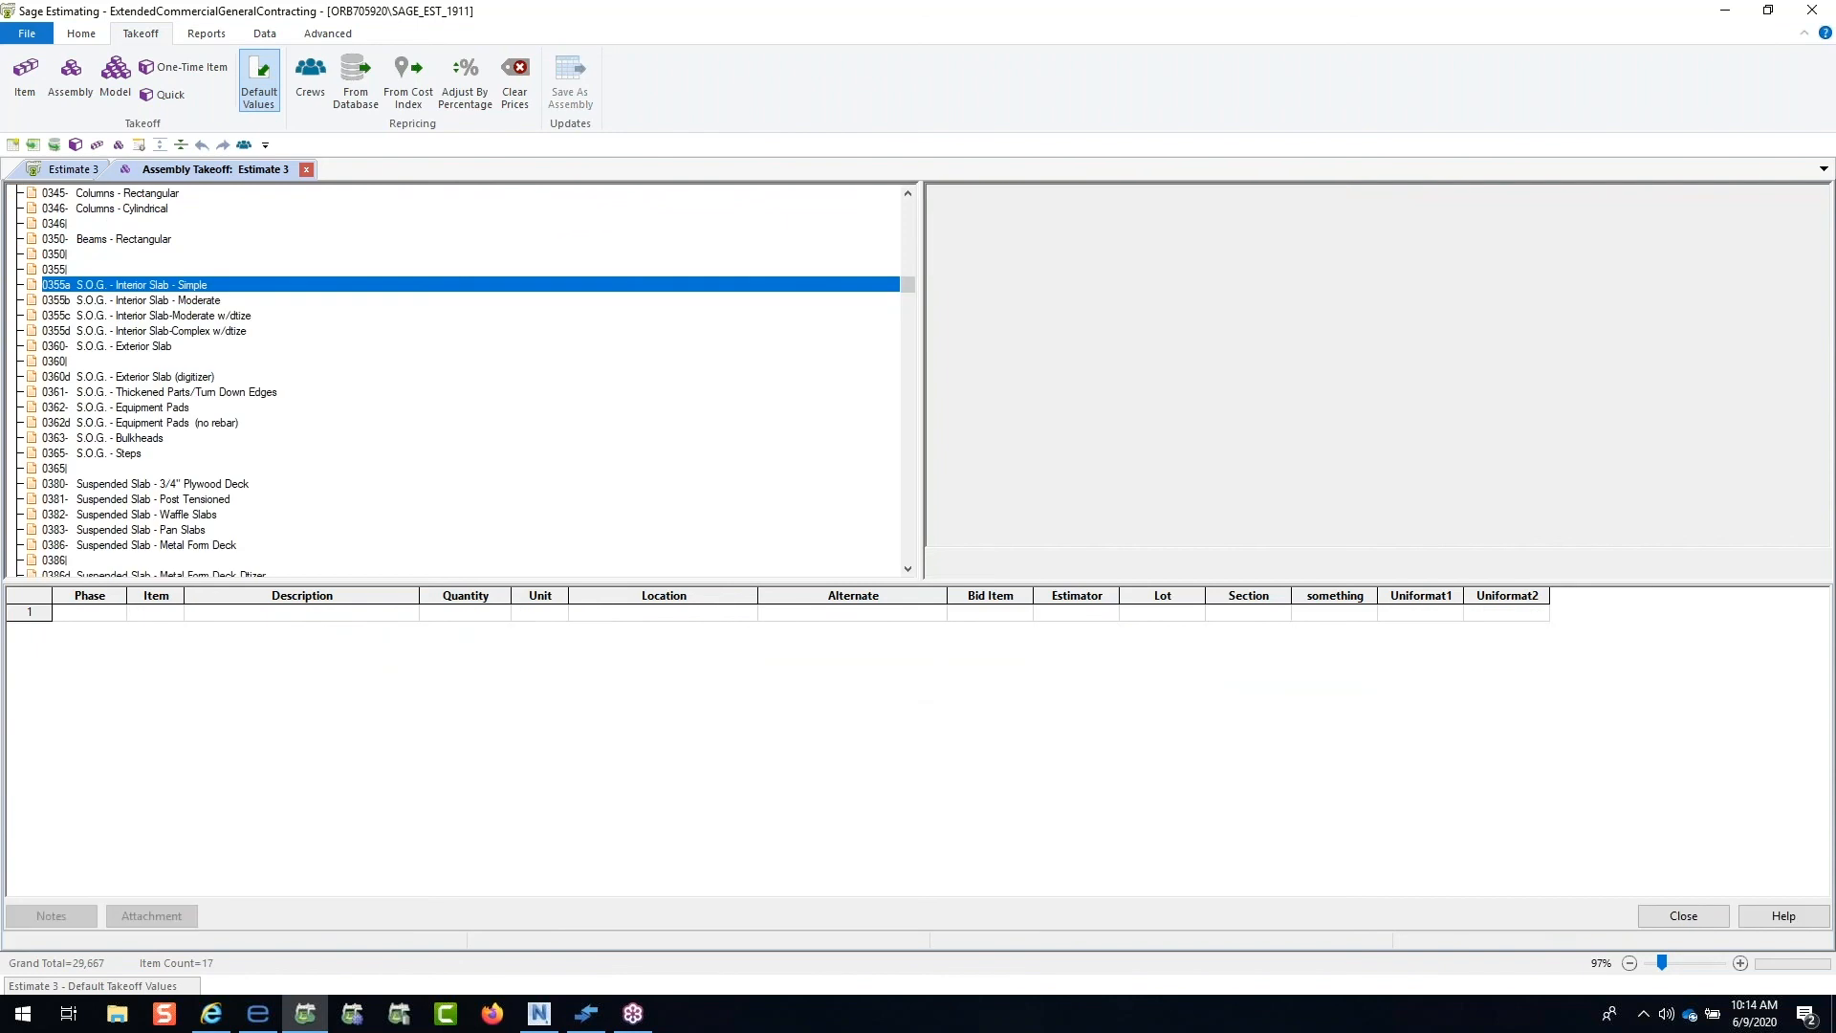
Step: Open the 0355c S.O.G. - Interior Slab-Moderate w/dtize assembly and set its area to 2,000 sf
{"action": "double_click", "coordinate": [227, 315]}
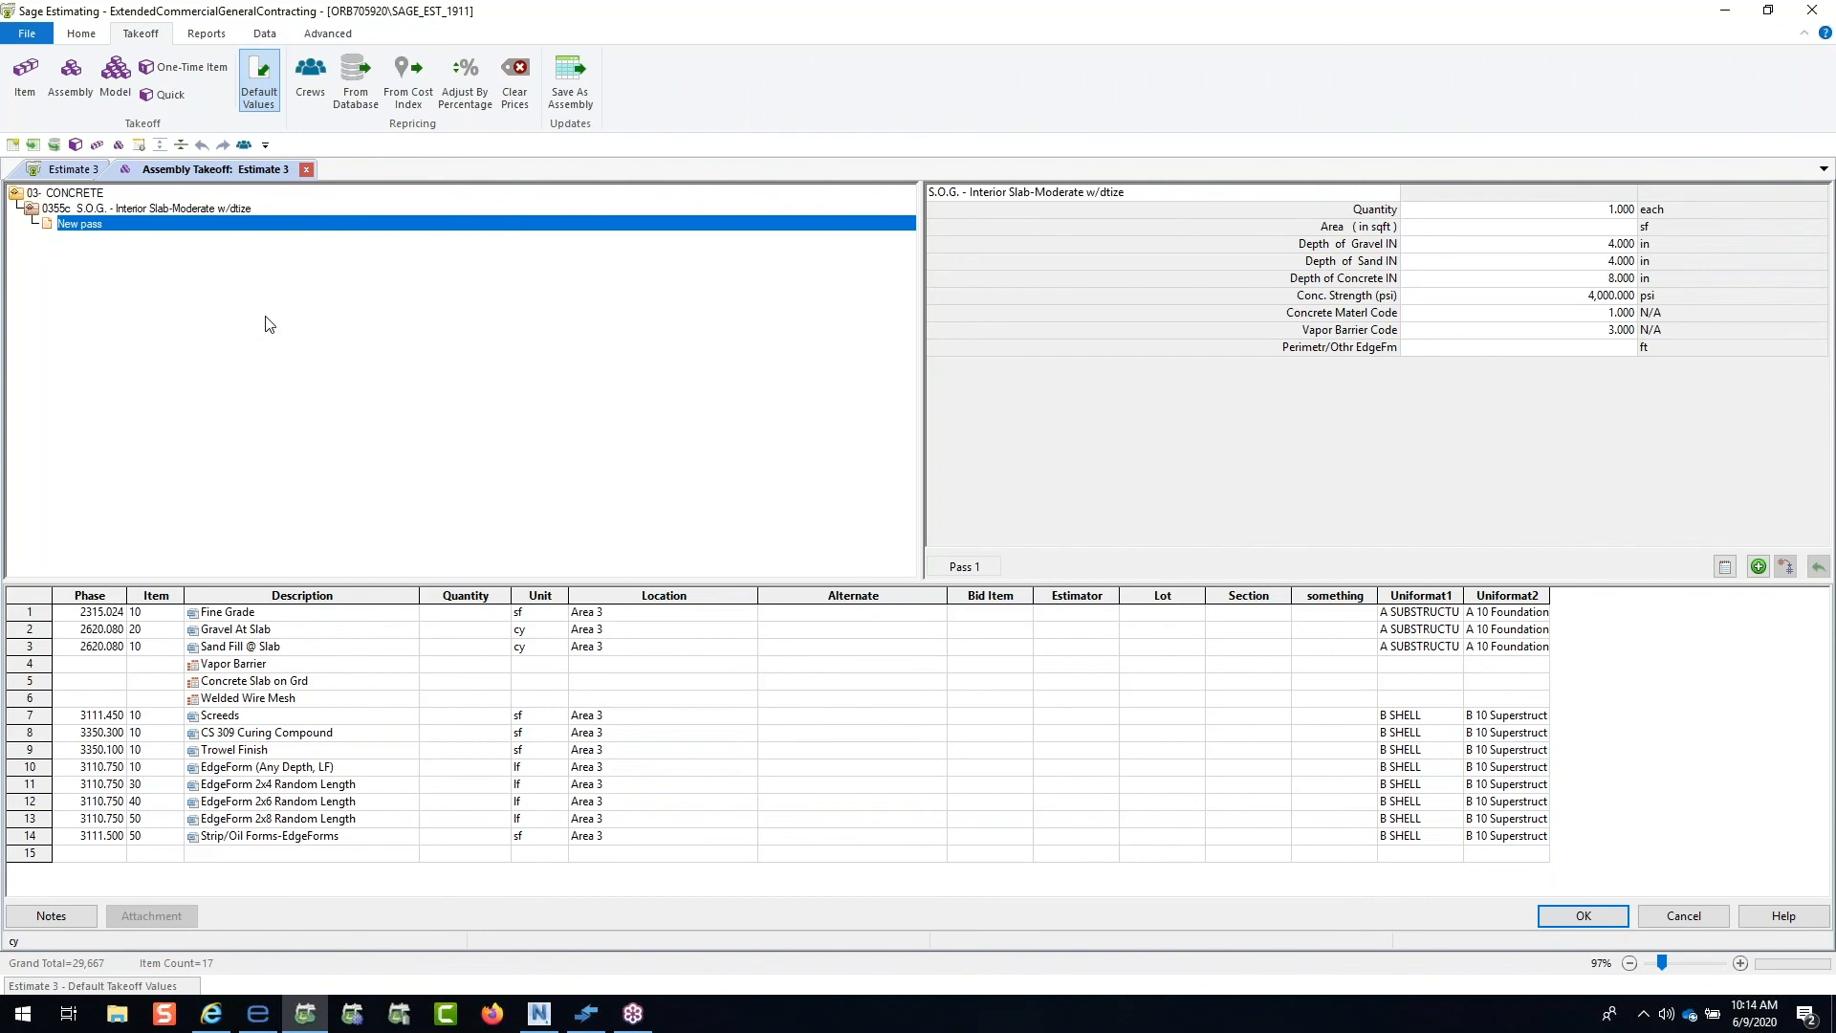
{"action": "left_click", "coordinate": [1514, 228]}
{"action": "type", "text": "2,000"}
{"action": "key", "text": "Return"}
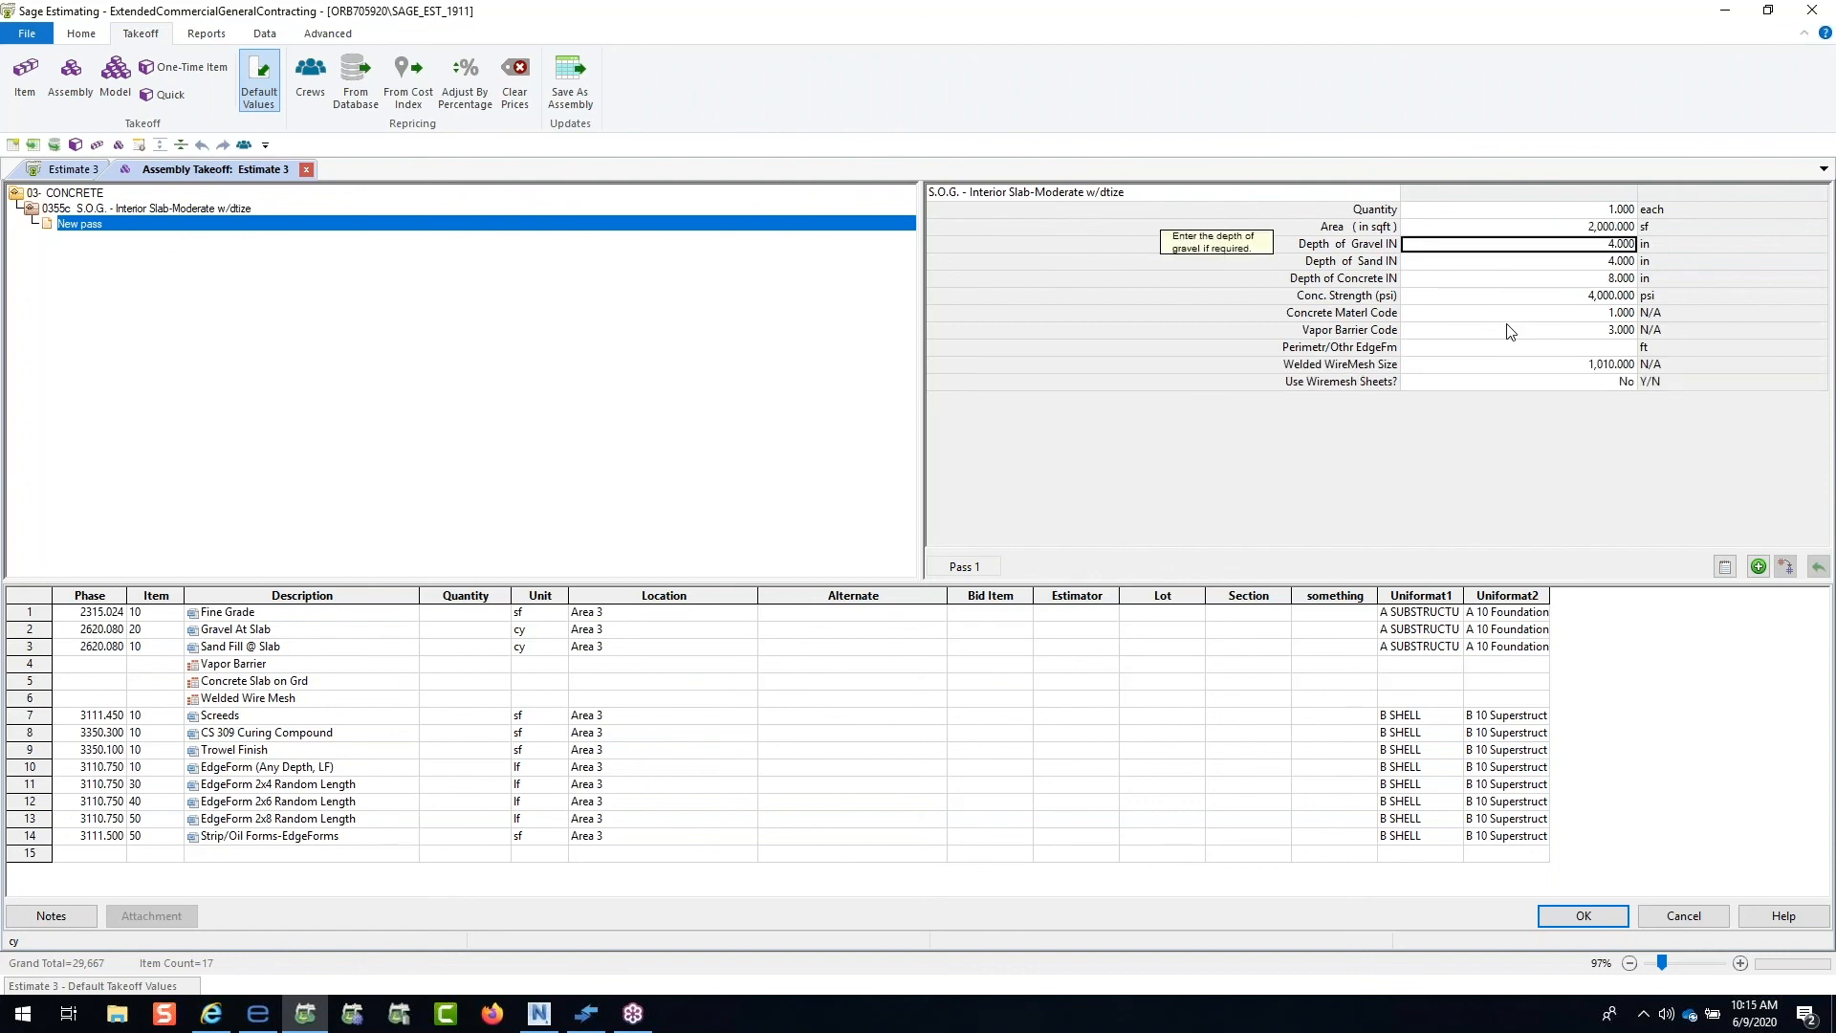
Step: Set the moderate slab's concrete depth to 6 in and its concrete strength to 3000 psi
{"action": "key", "text": "Return"}
{"action": "key", "text": "Return"}
{"action": "key", "text": "Return"}
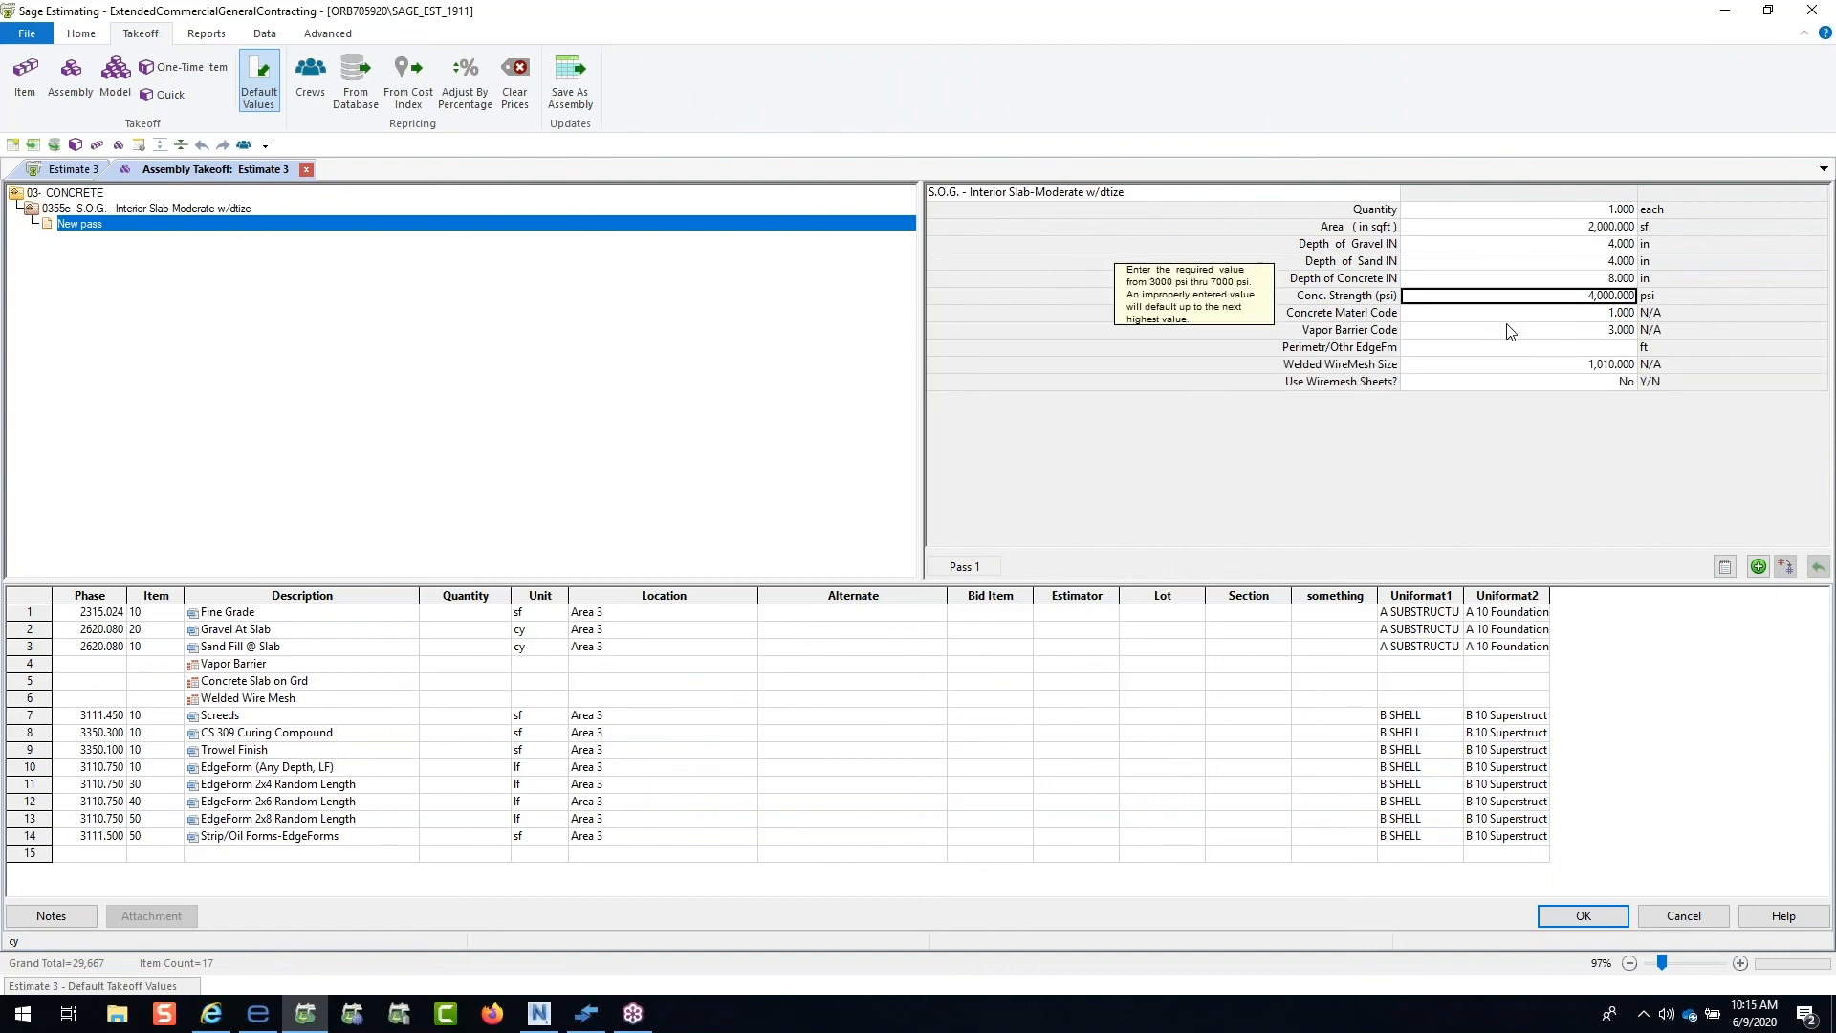
{"action": "key", "text": "Up"}
{"action": "type", "text": "6"}
{"action": "key", "text": "Return"}
{"action": "type", "text": "3000"}
{"action": "key", "text": "Return"}
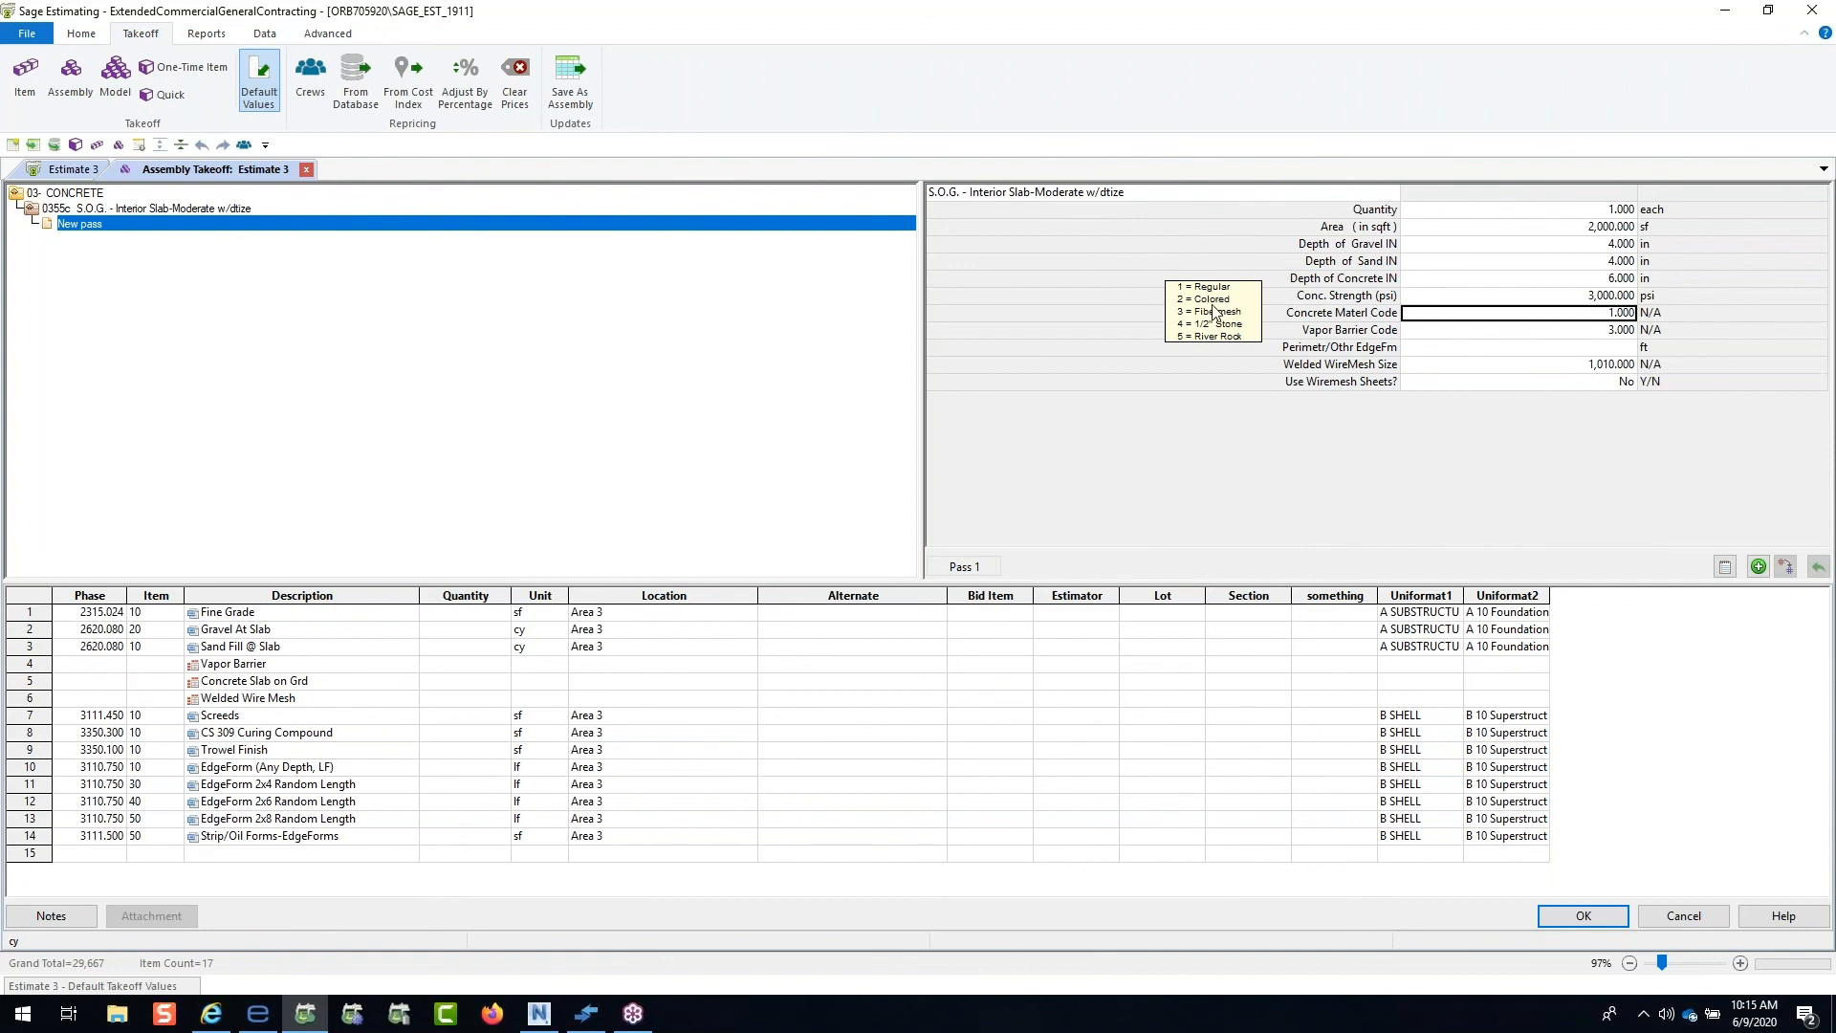
Step: Set the moderate slab's perimeter edge form length to 90 ft and add the pass
{"action": "left_click", "coordinate": [1546, 350]}
{"action": "type", "text": "90"}
{"action": "key", "text": "Return"}
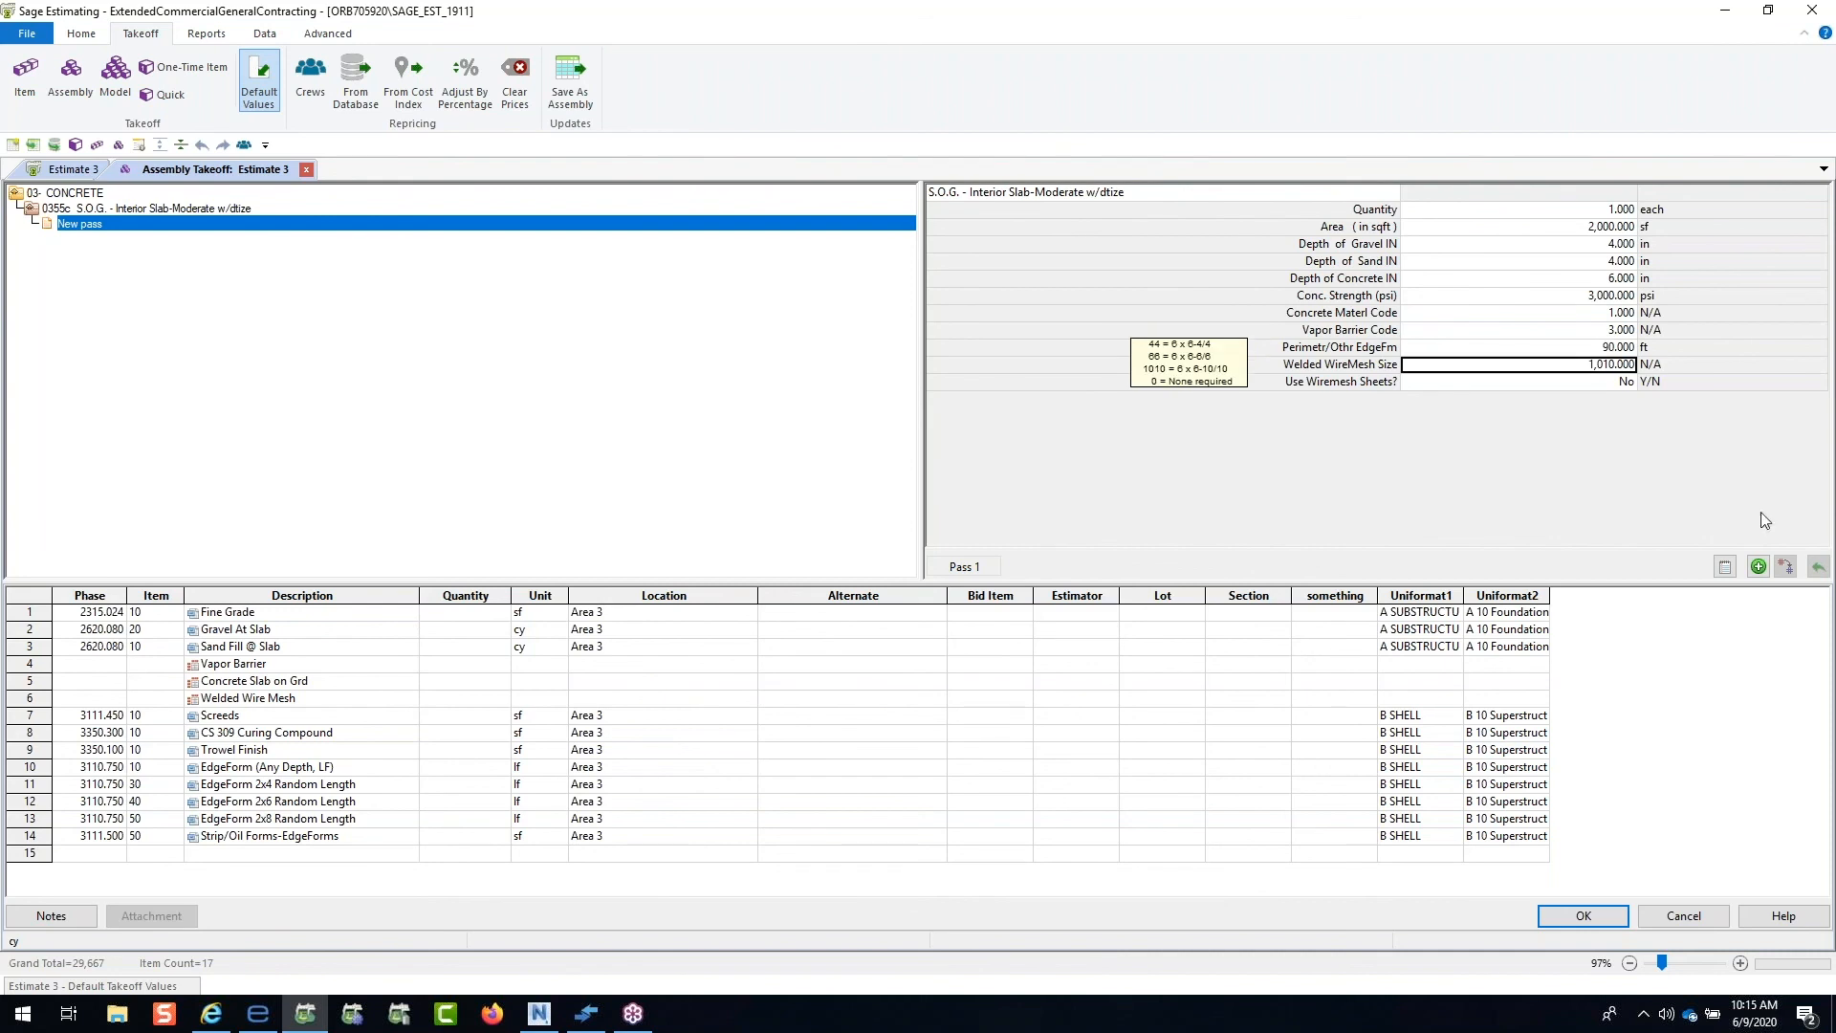
{"action": "left_click", "coordinate": [1757, 567]}
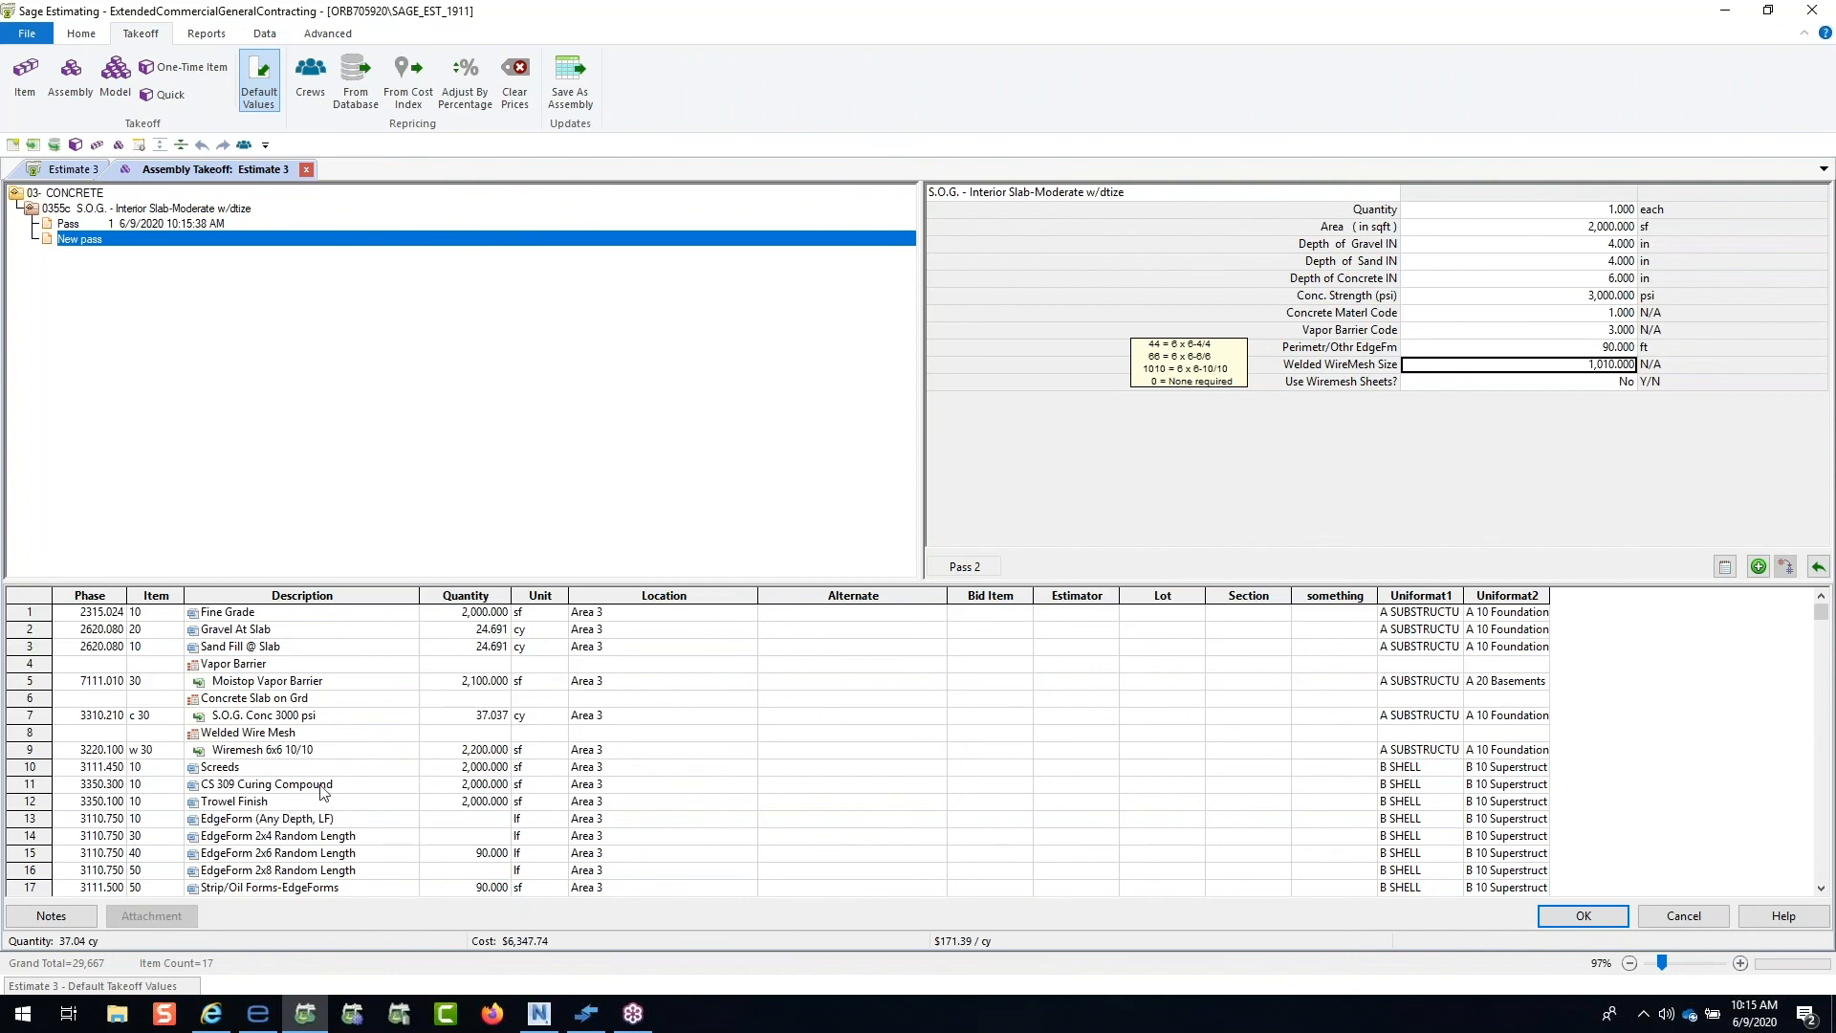
Step: Select pass 1 of the moderate slab and try to change its area to 3000 sf
{"action": "left_click", "coordinate": [174, 226]}
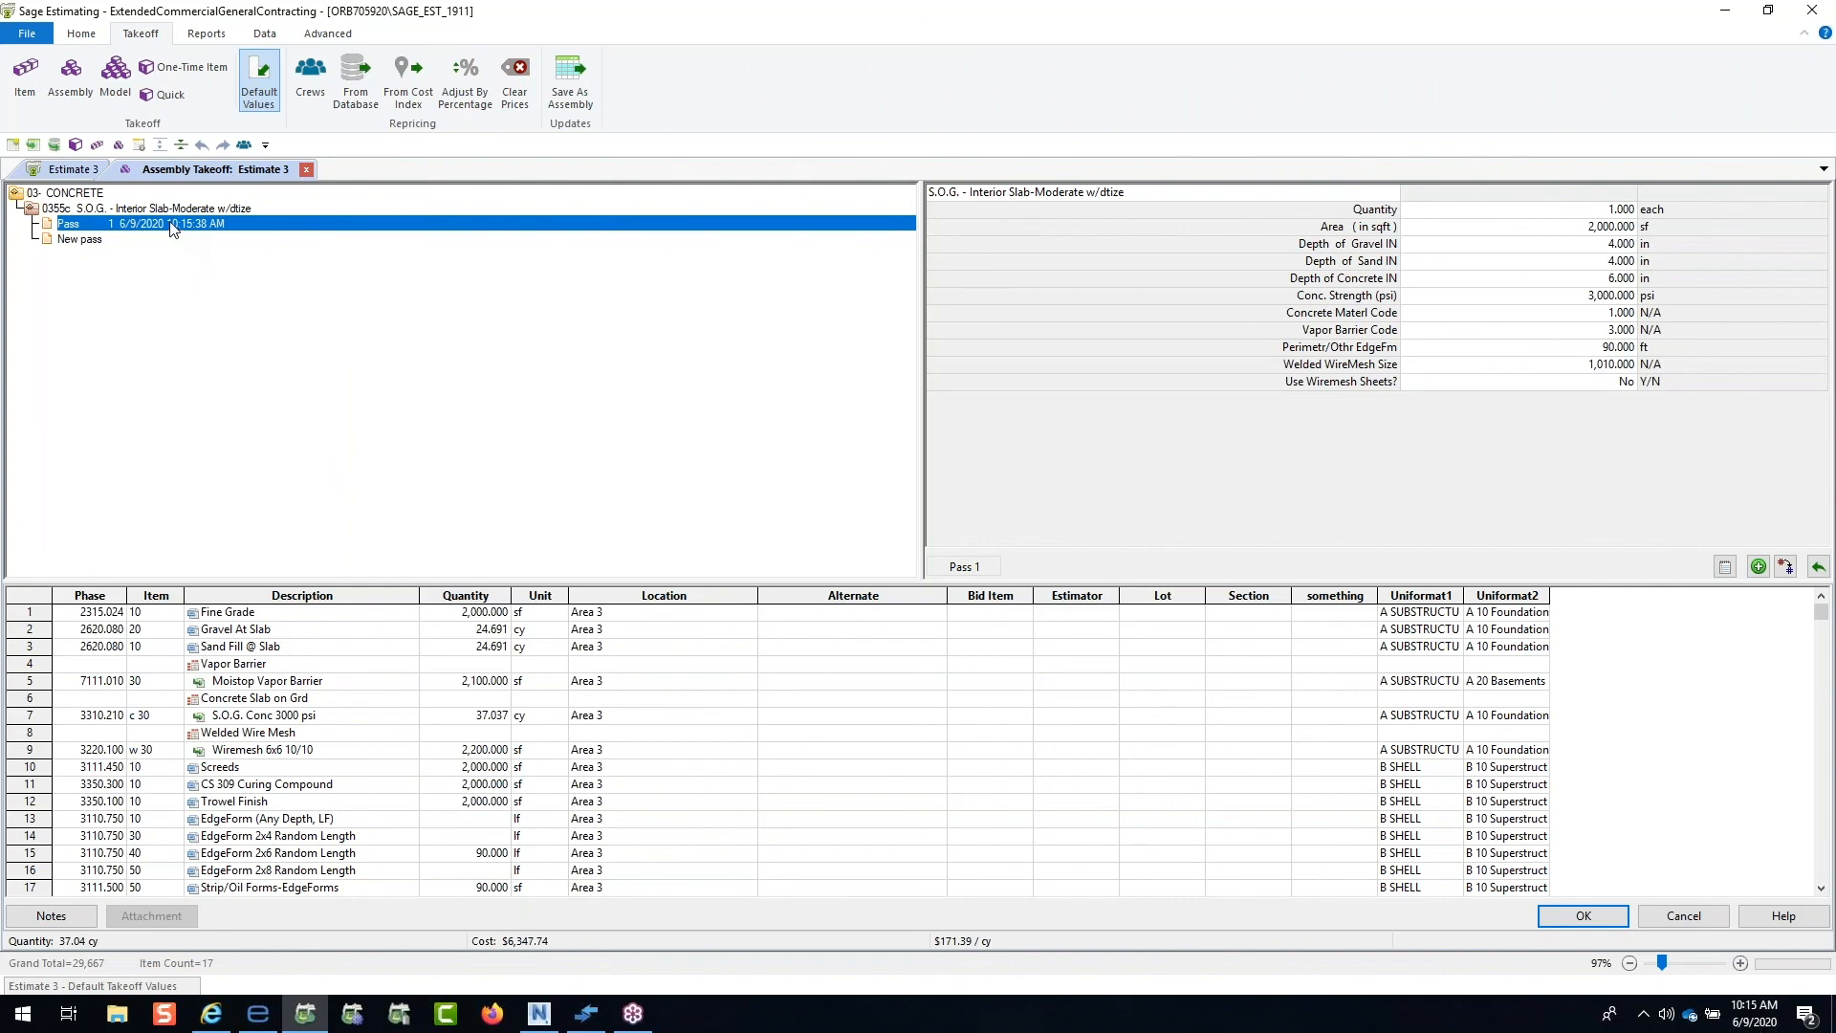
{"action": "left_click", "coordinate": [1616, 229]}
{"action": "type", "text": "3000"}
{"action": "key", "text": "Return"}
Step: List the database items and add Pile Cap Forms - 3/4" Plywood from Concrete phase 3110.050 to the slab takeoff
{"action": "right_click", "coordinate": [397, 354]}
{"action": "left_click", "coordinate": [444, 387]}
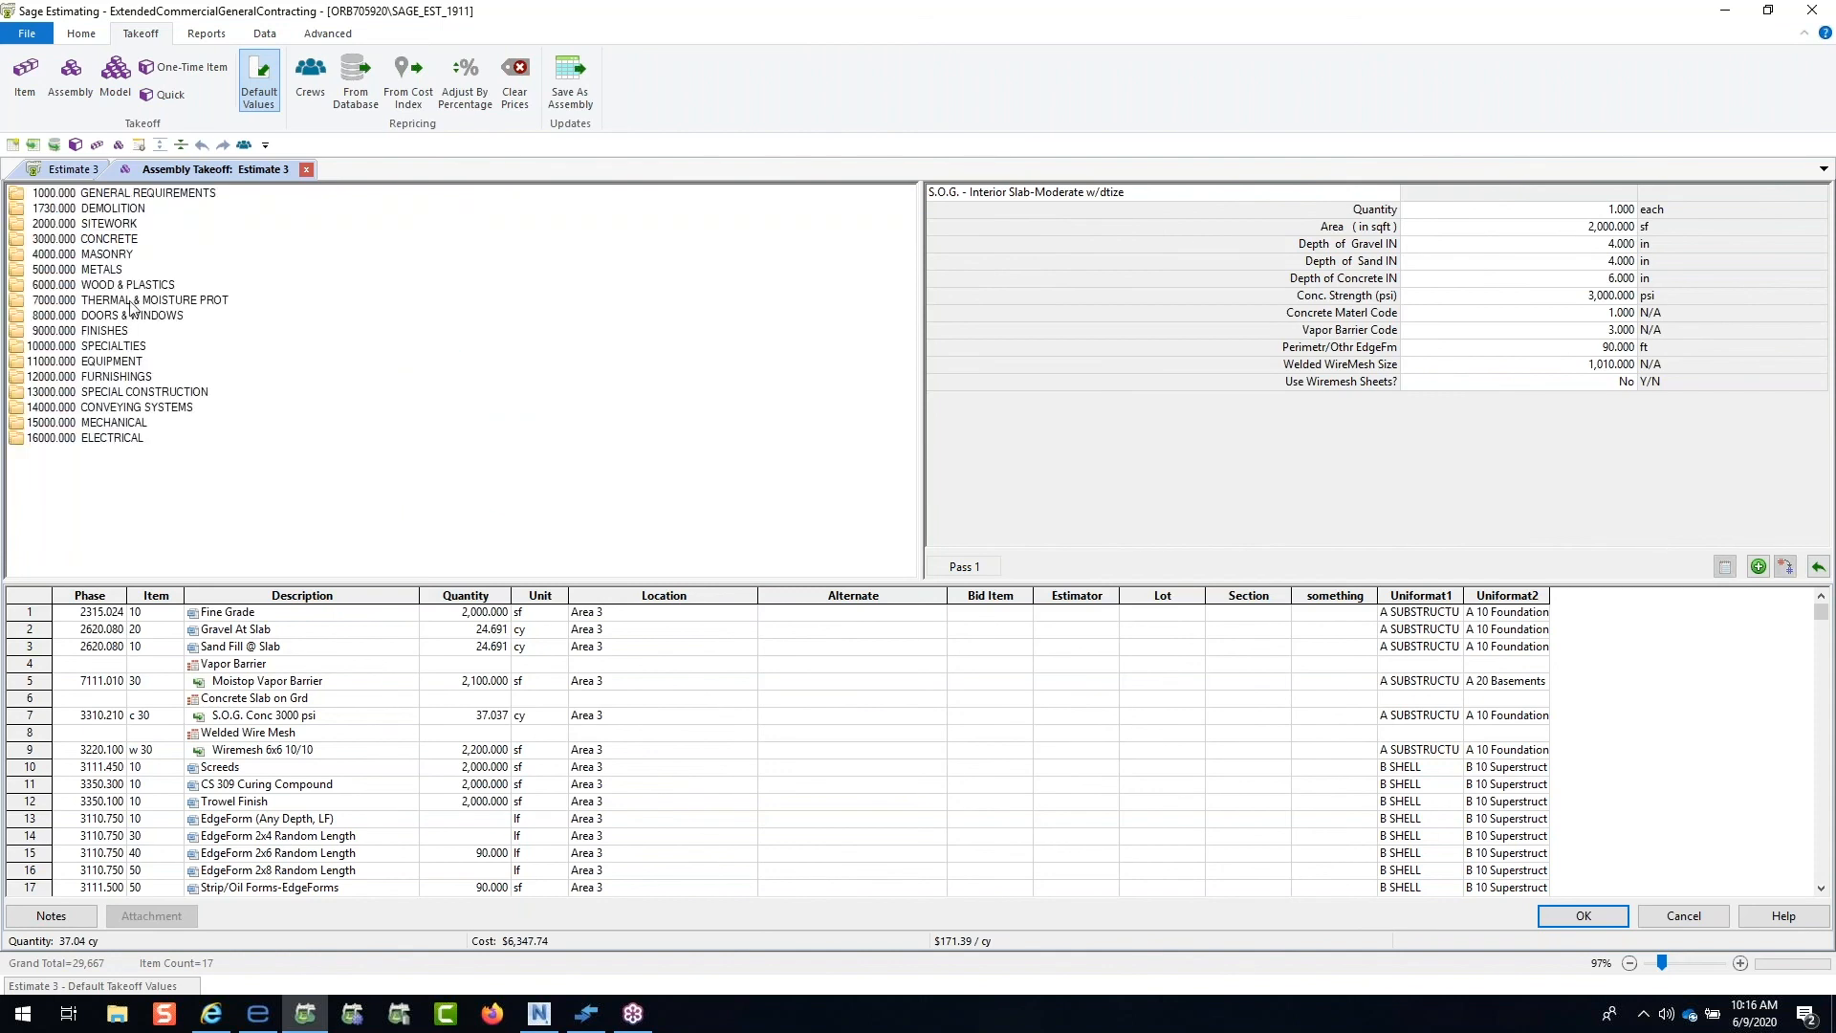
{"action": "double_click", "coordinate": [129, 349]}
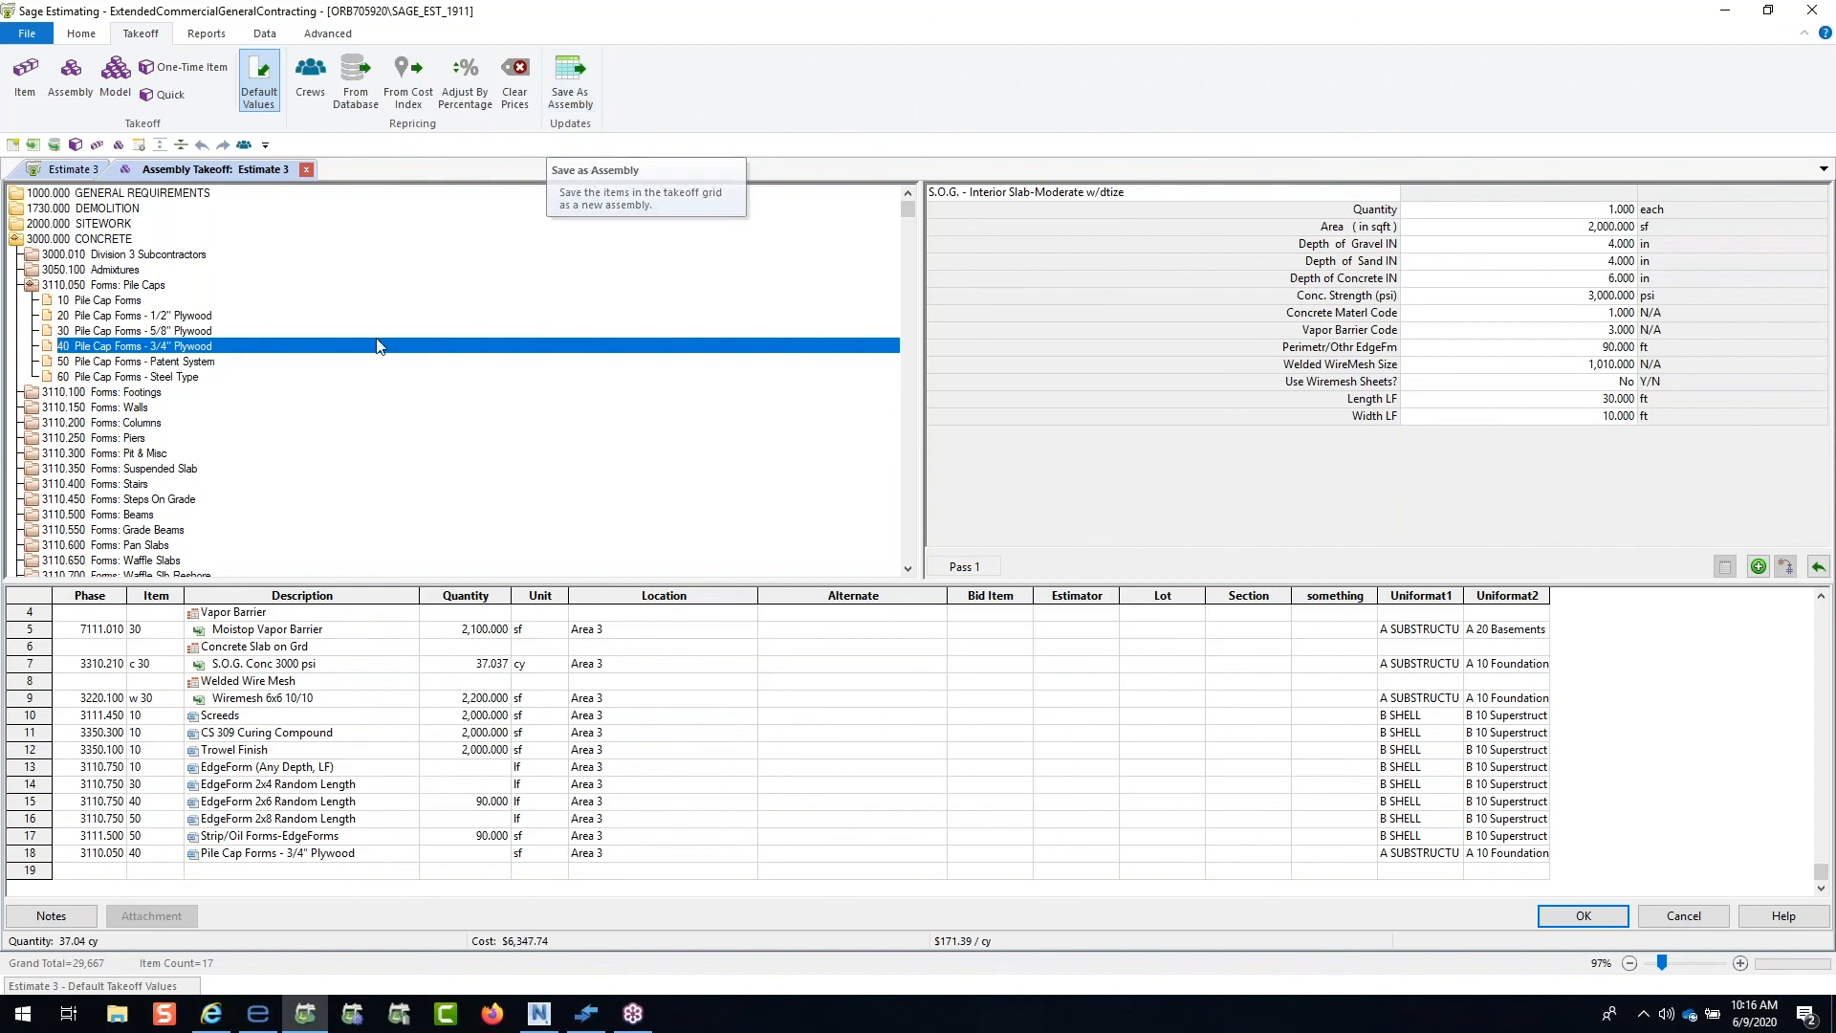
{"action": "left_click", "coordinate": [249, 855]}
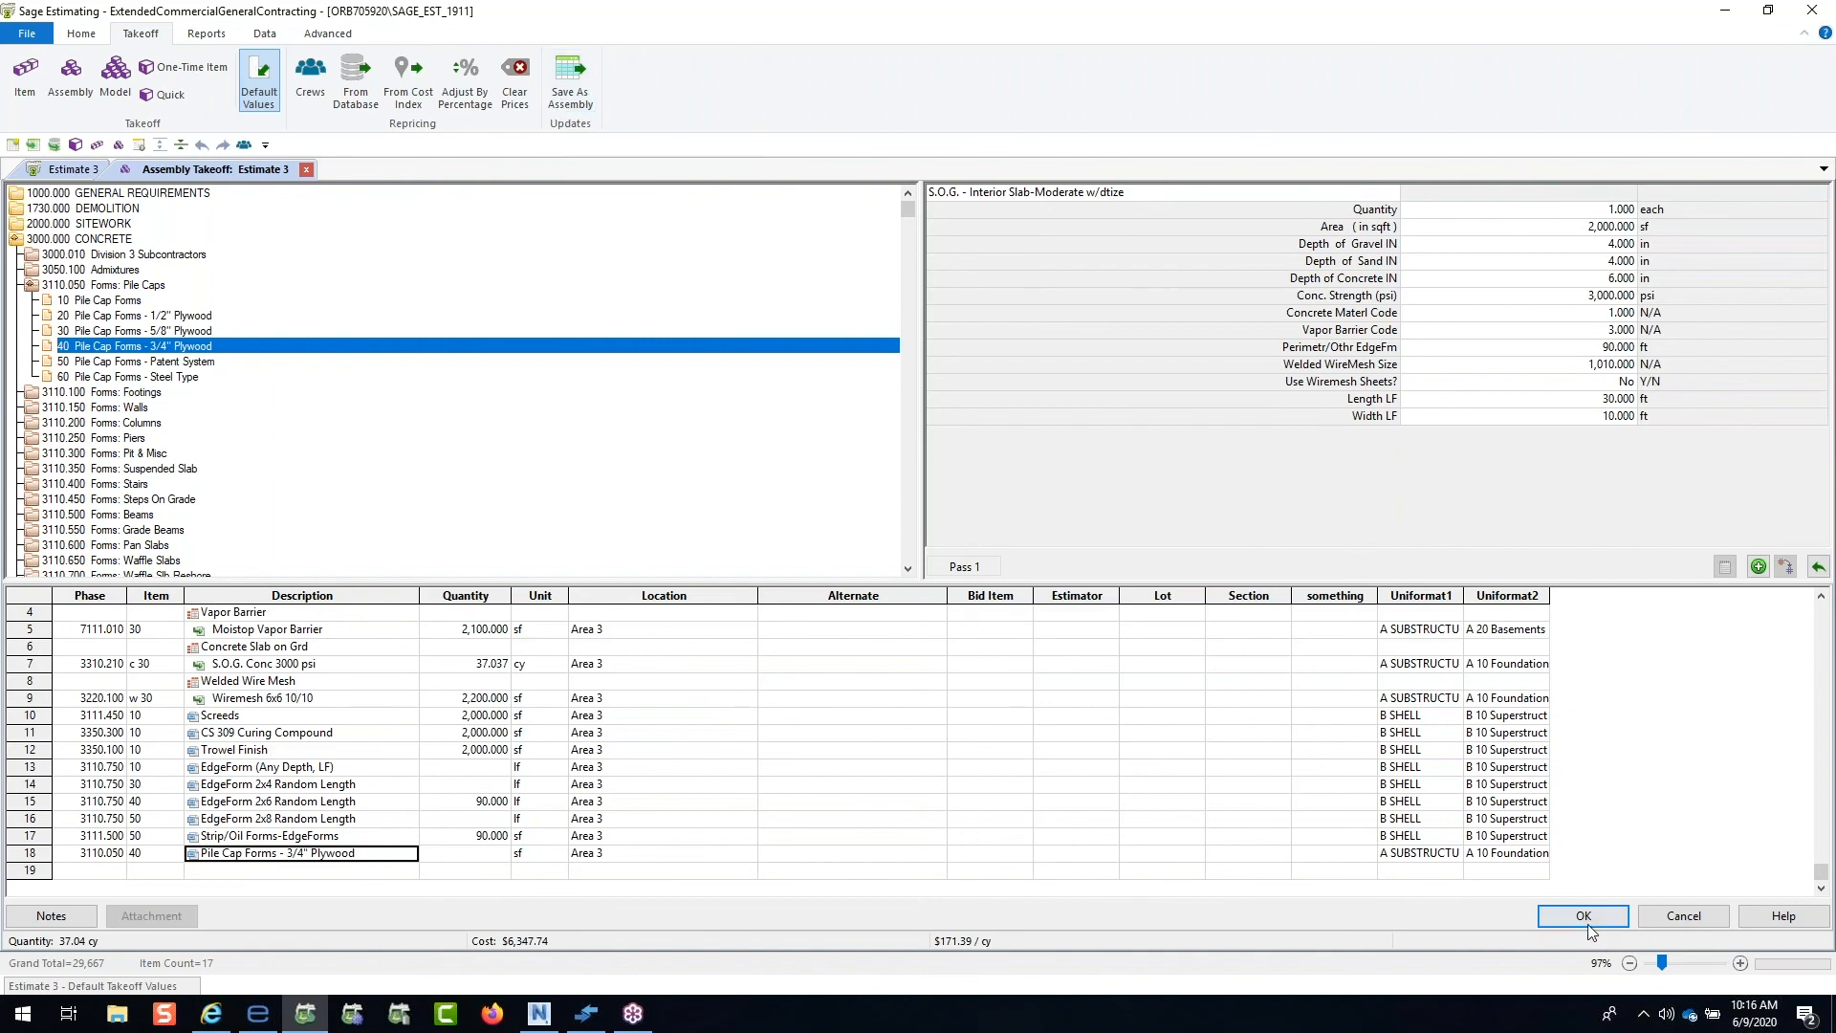
{"action": "left_click", "coordinate": [1791, 568]}
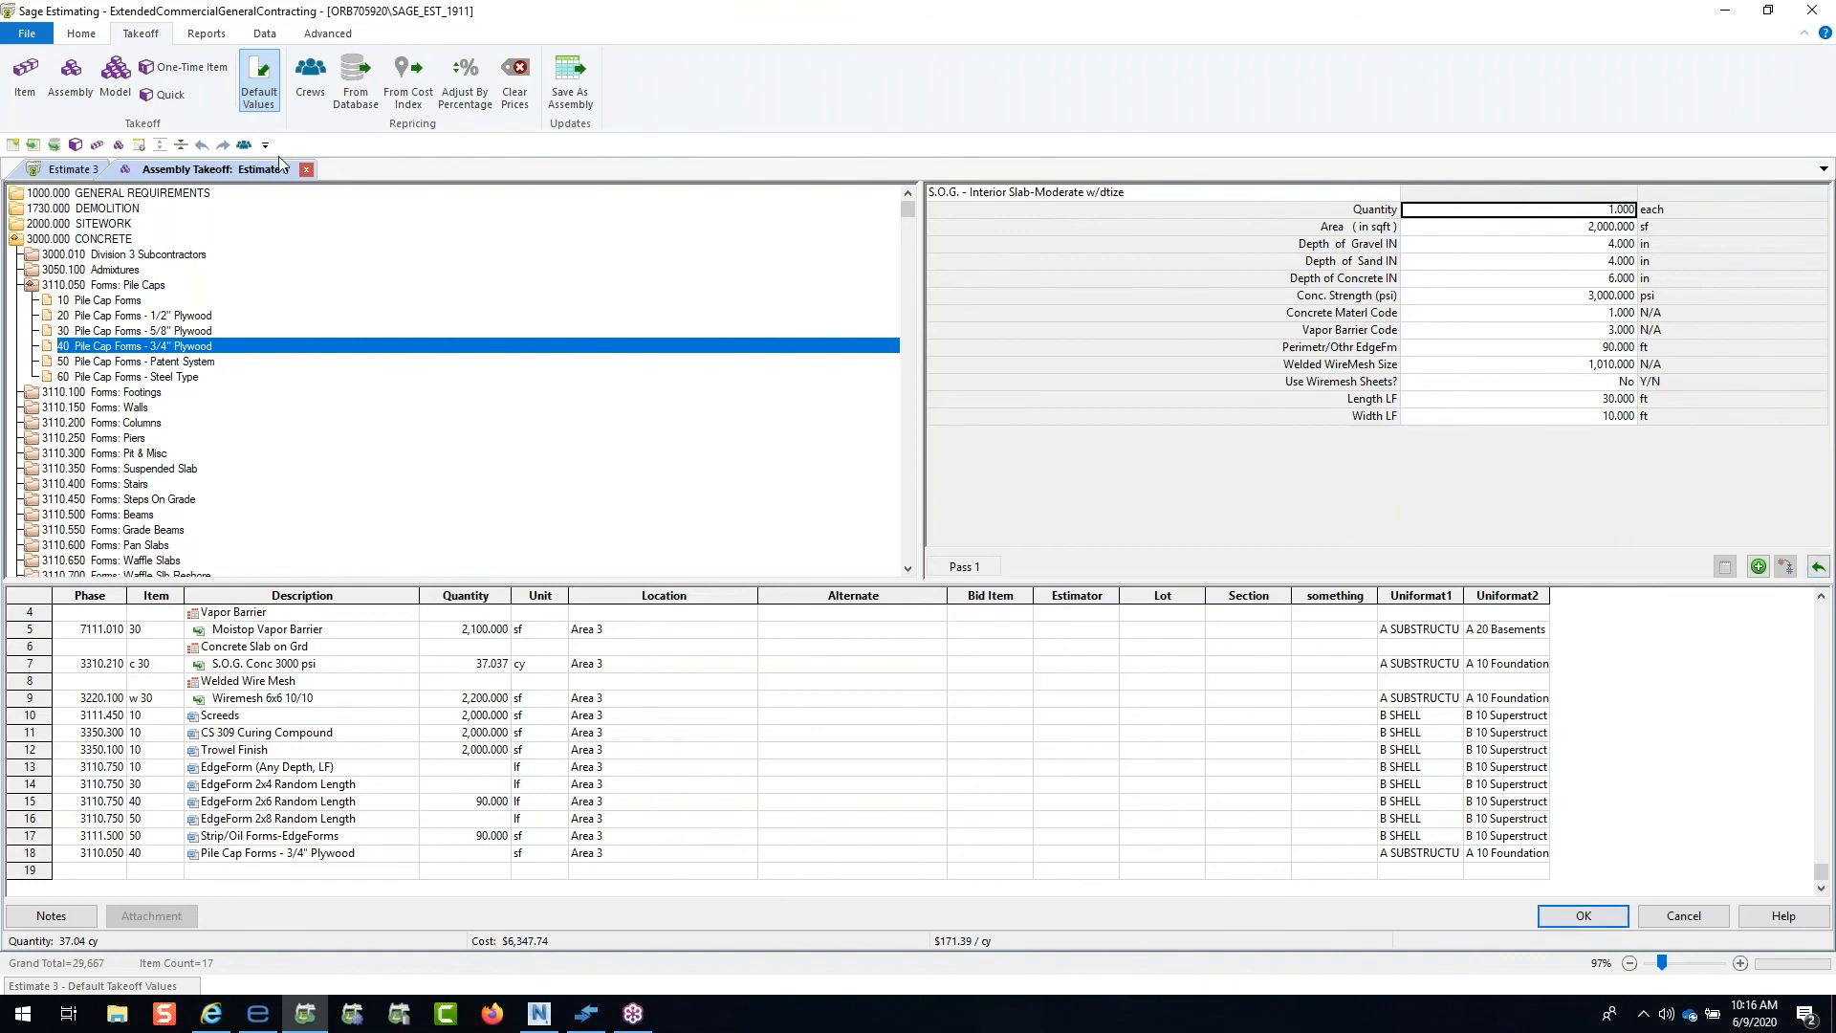
Step: Return to the pass list and replace pass 1 of the moderate slab assembly
{"action": "right_click", "coordinate": [334, 239]}
{"action": "left_click", "coordinate": [392, 256]}
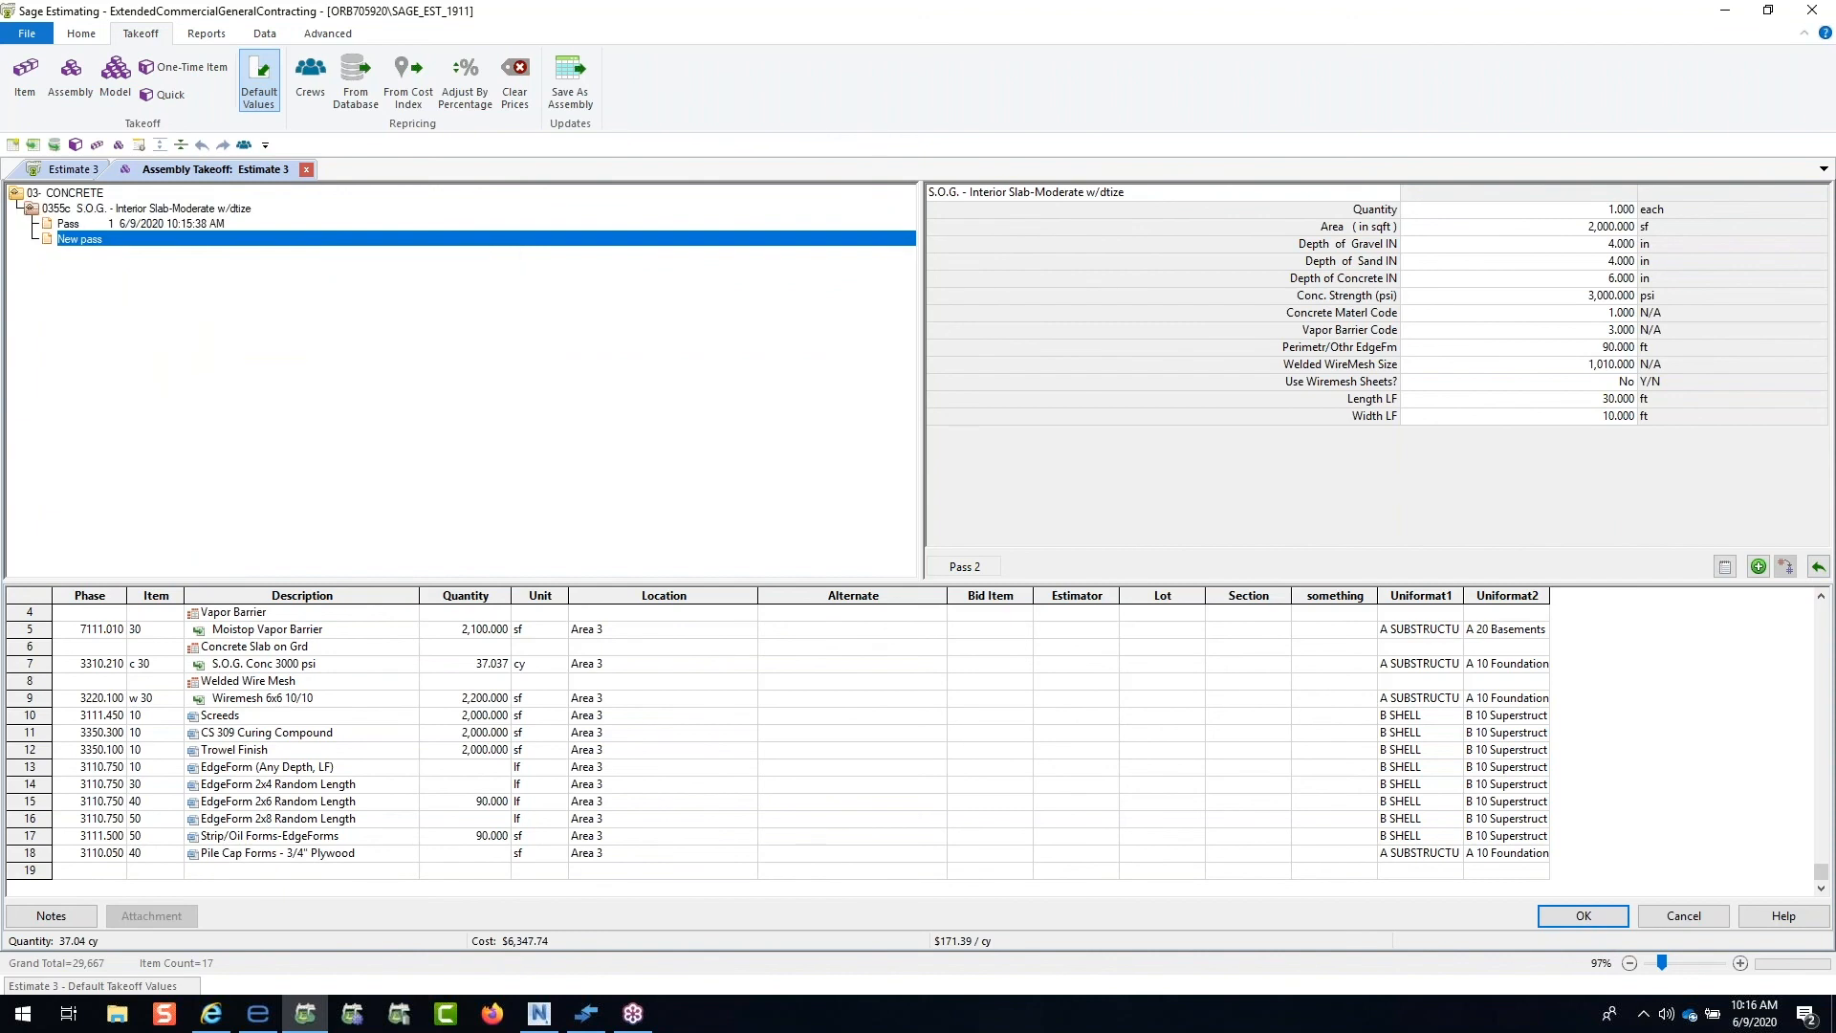
{"action": "left_click", "coordinate": [191, 225]}
{"action": "left_click", "coordinate": [1606, 229]}
{"action": "left_click", "coordinate": [1817, 567]}
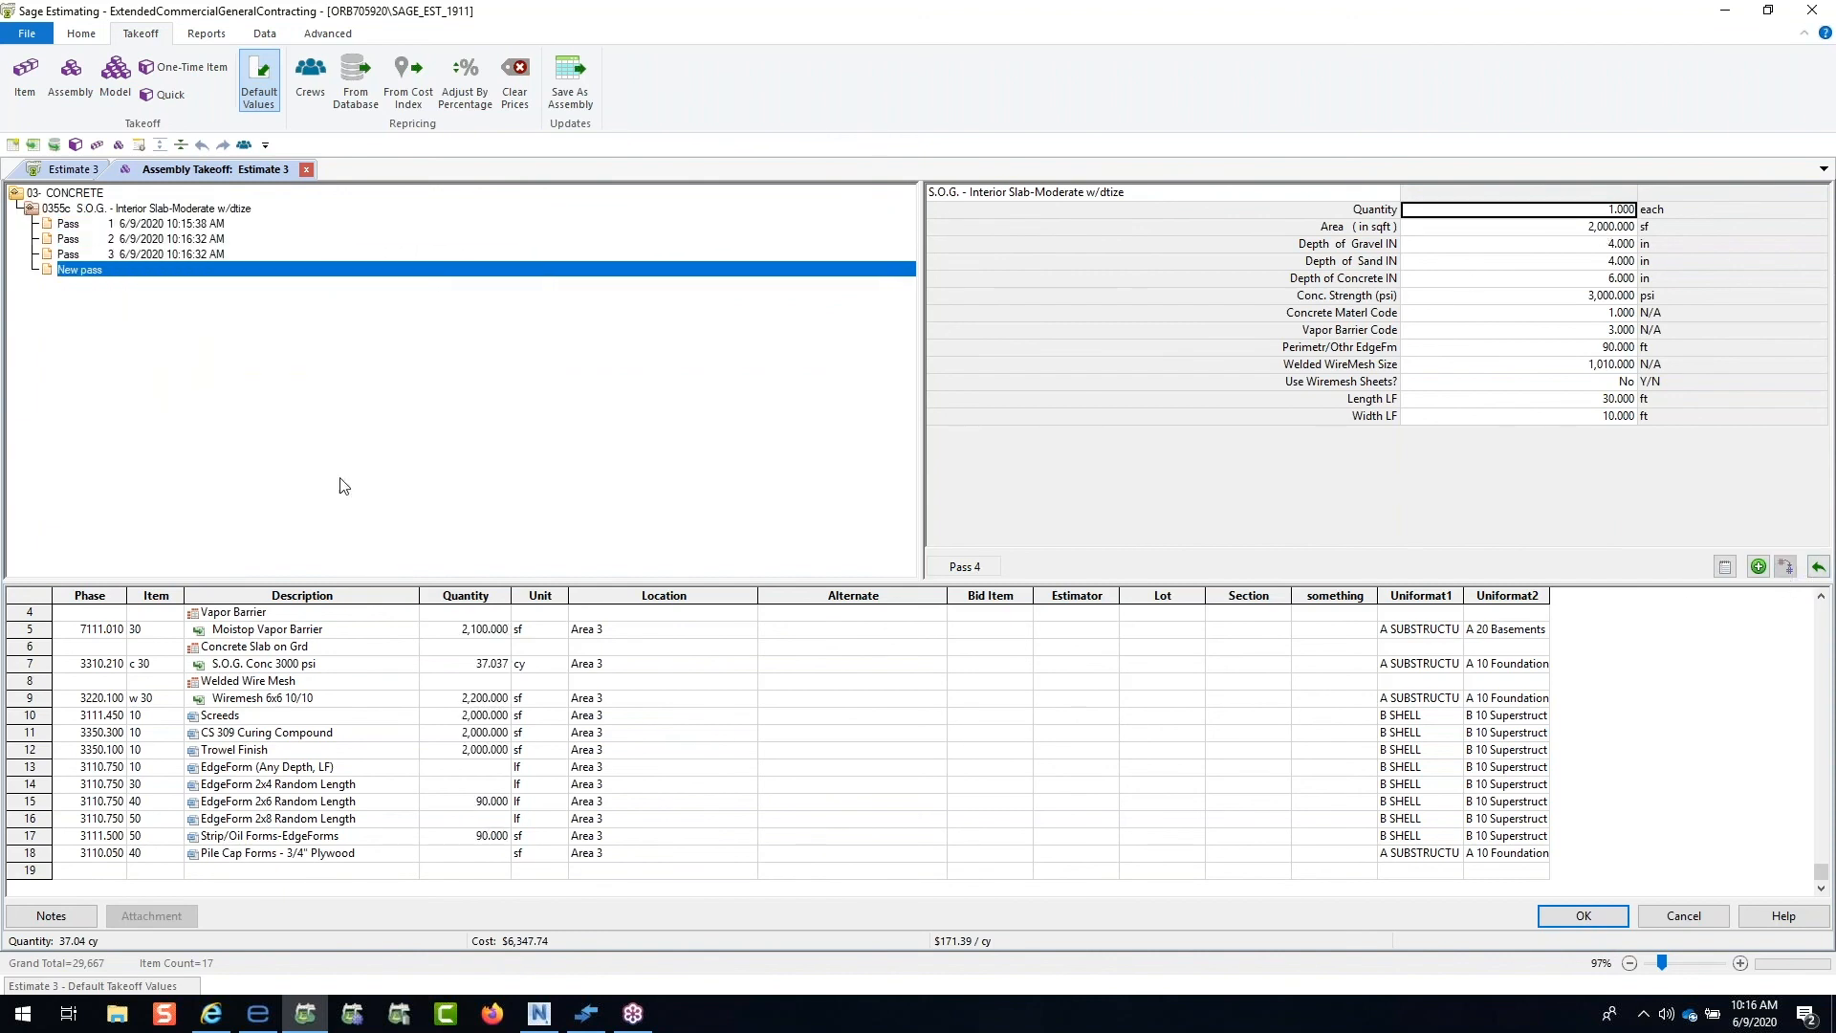
Step: Review the pass audit of the moderate slab assembly and add its takeoff items to the estimate
{"action": "right_click", "coordinate": [247, 321]}
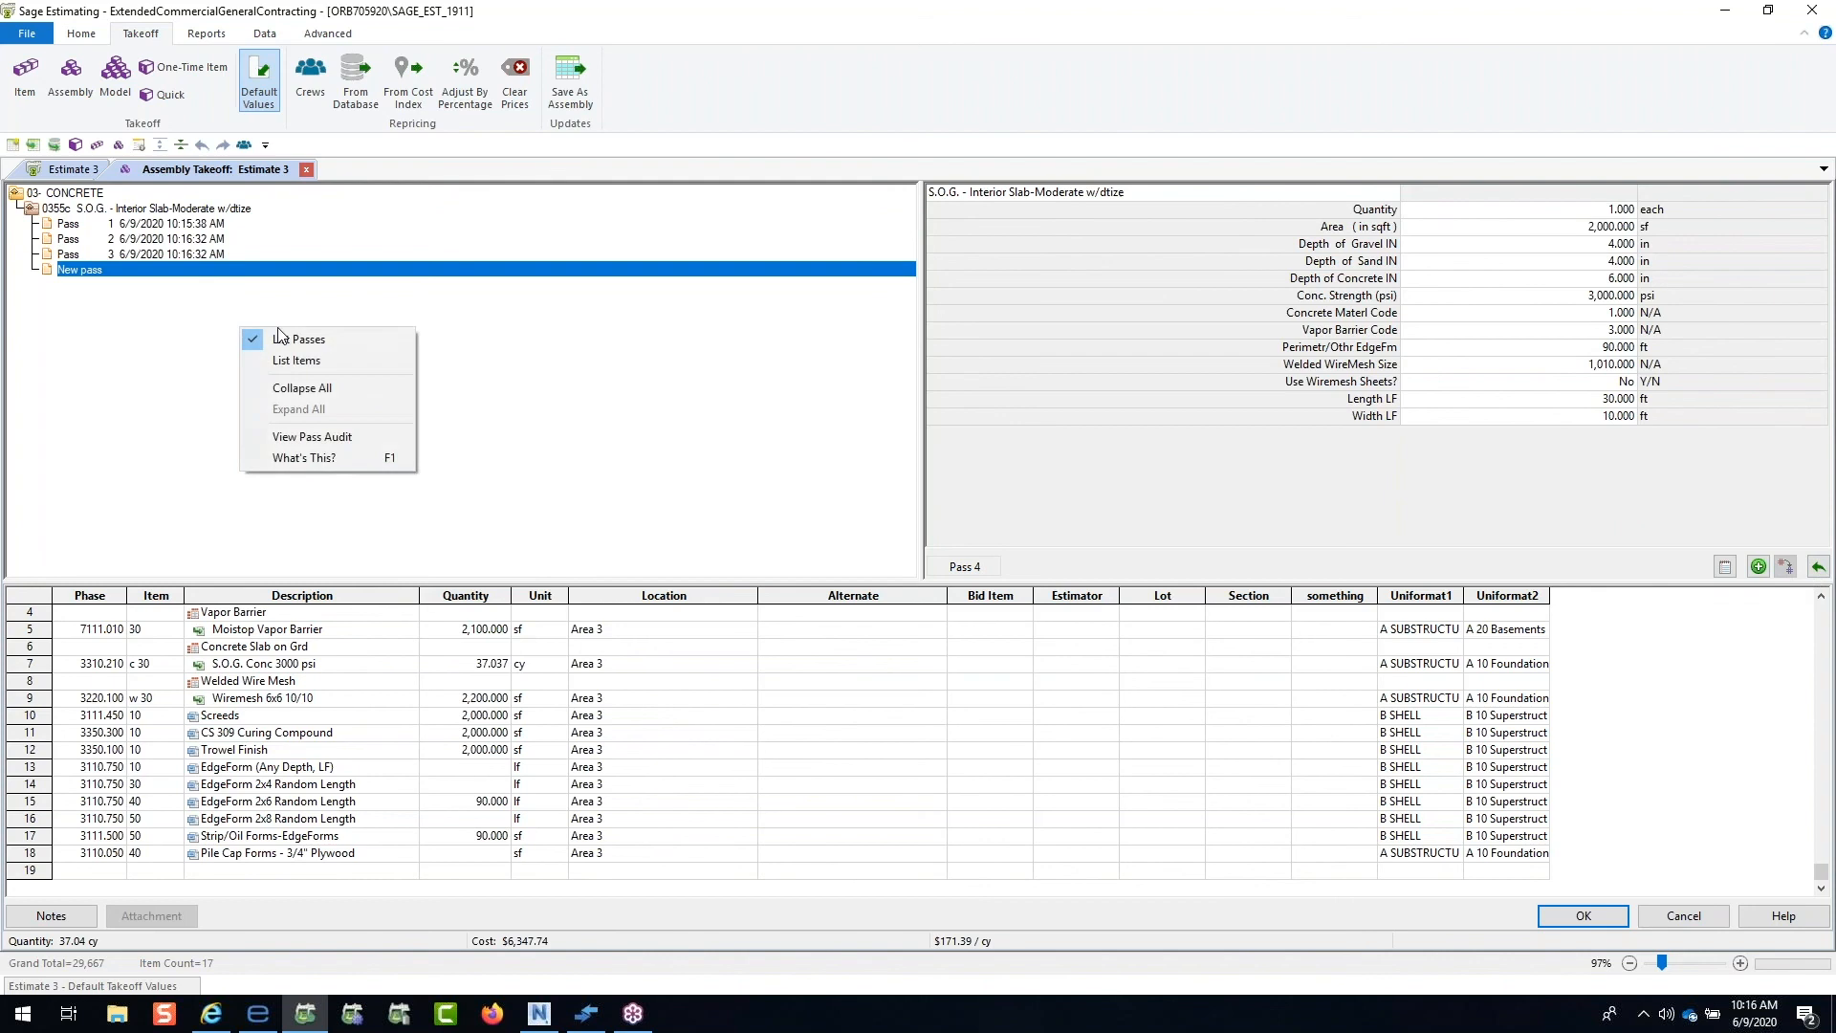
{"action": "left_click", "coordinate": [299, 432]}
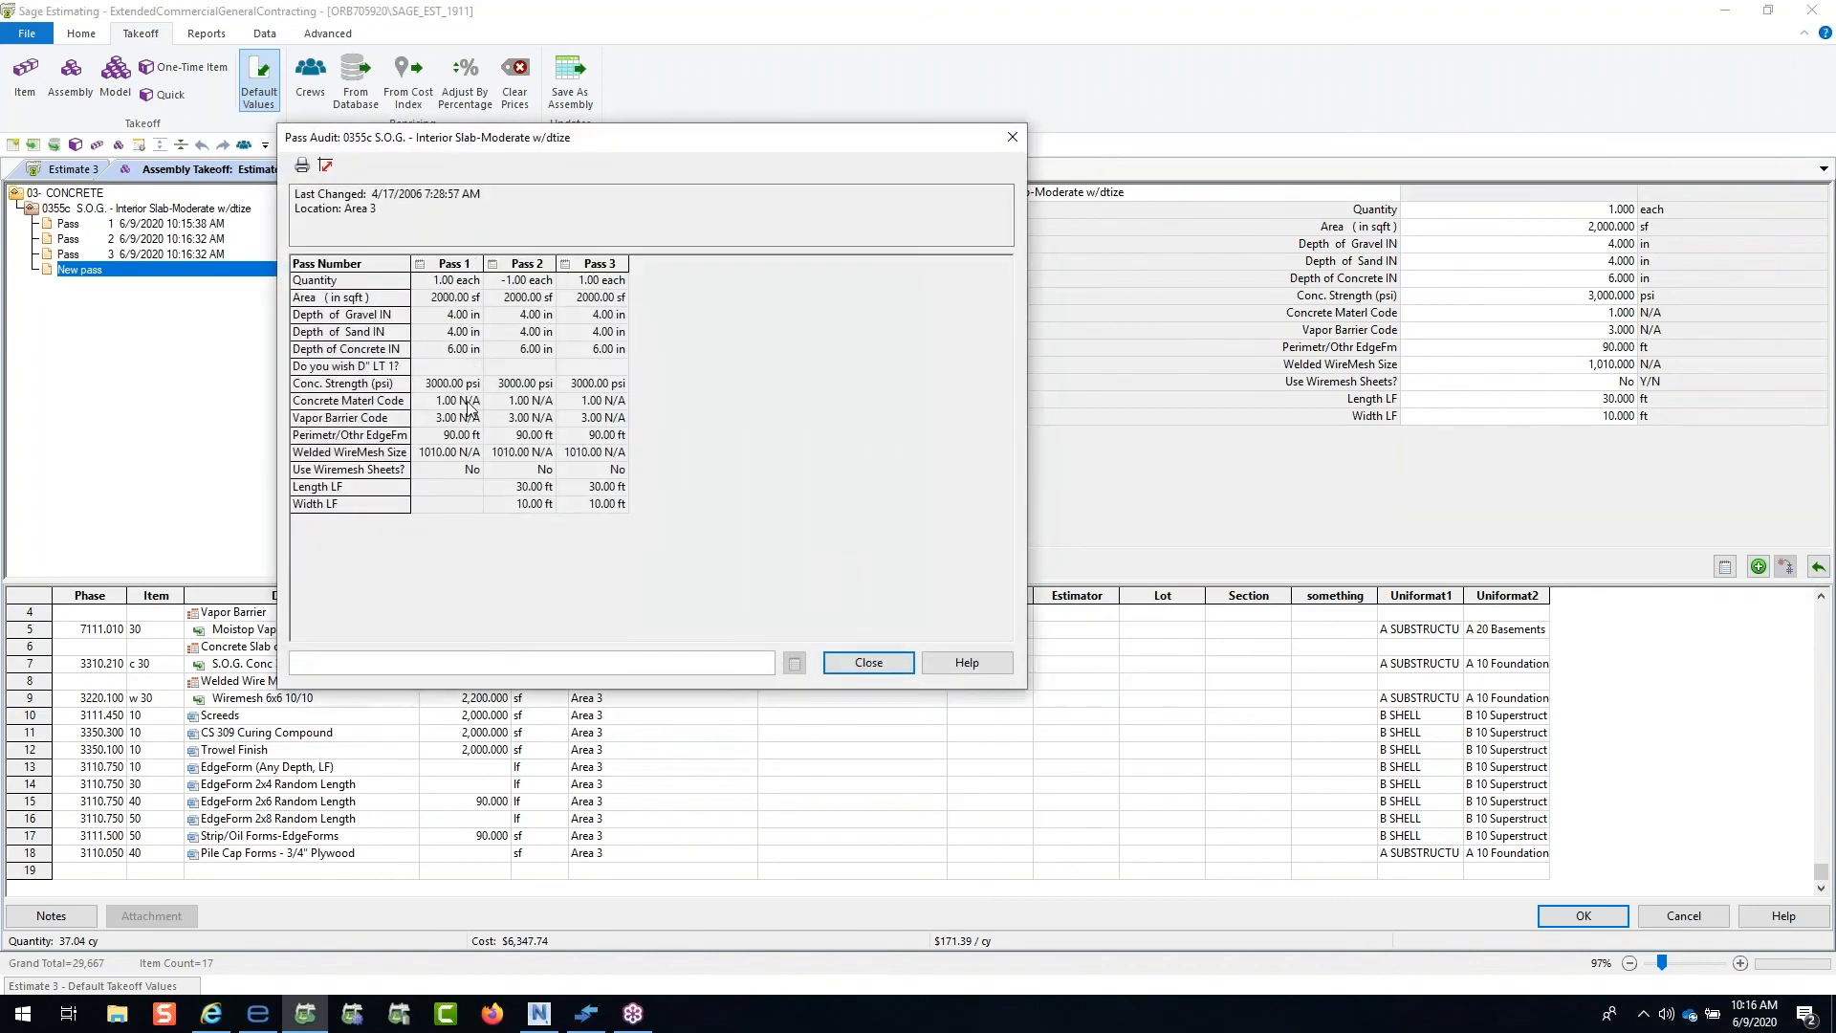
{"action": "mouse_move", "coordinate": [596, 272]}
{"action": "left_click", "coordinate": [878, 665]}
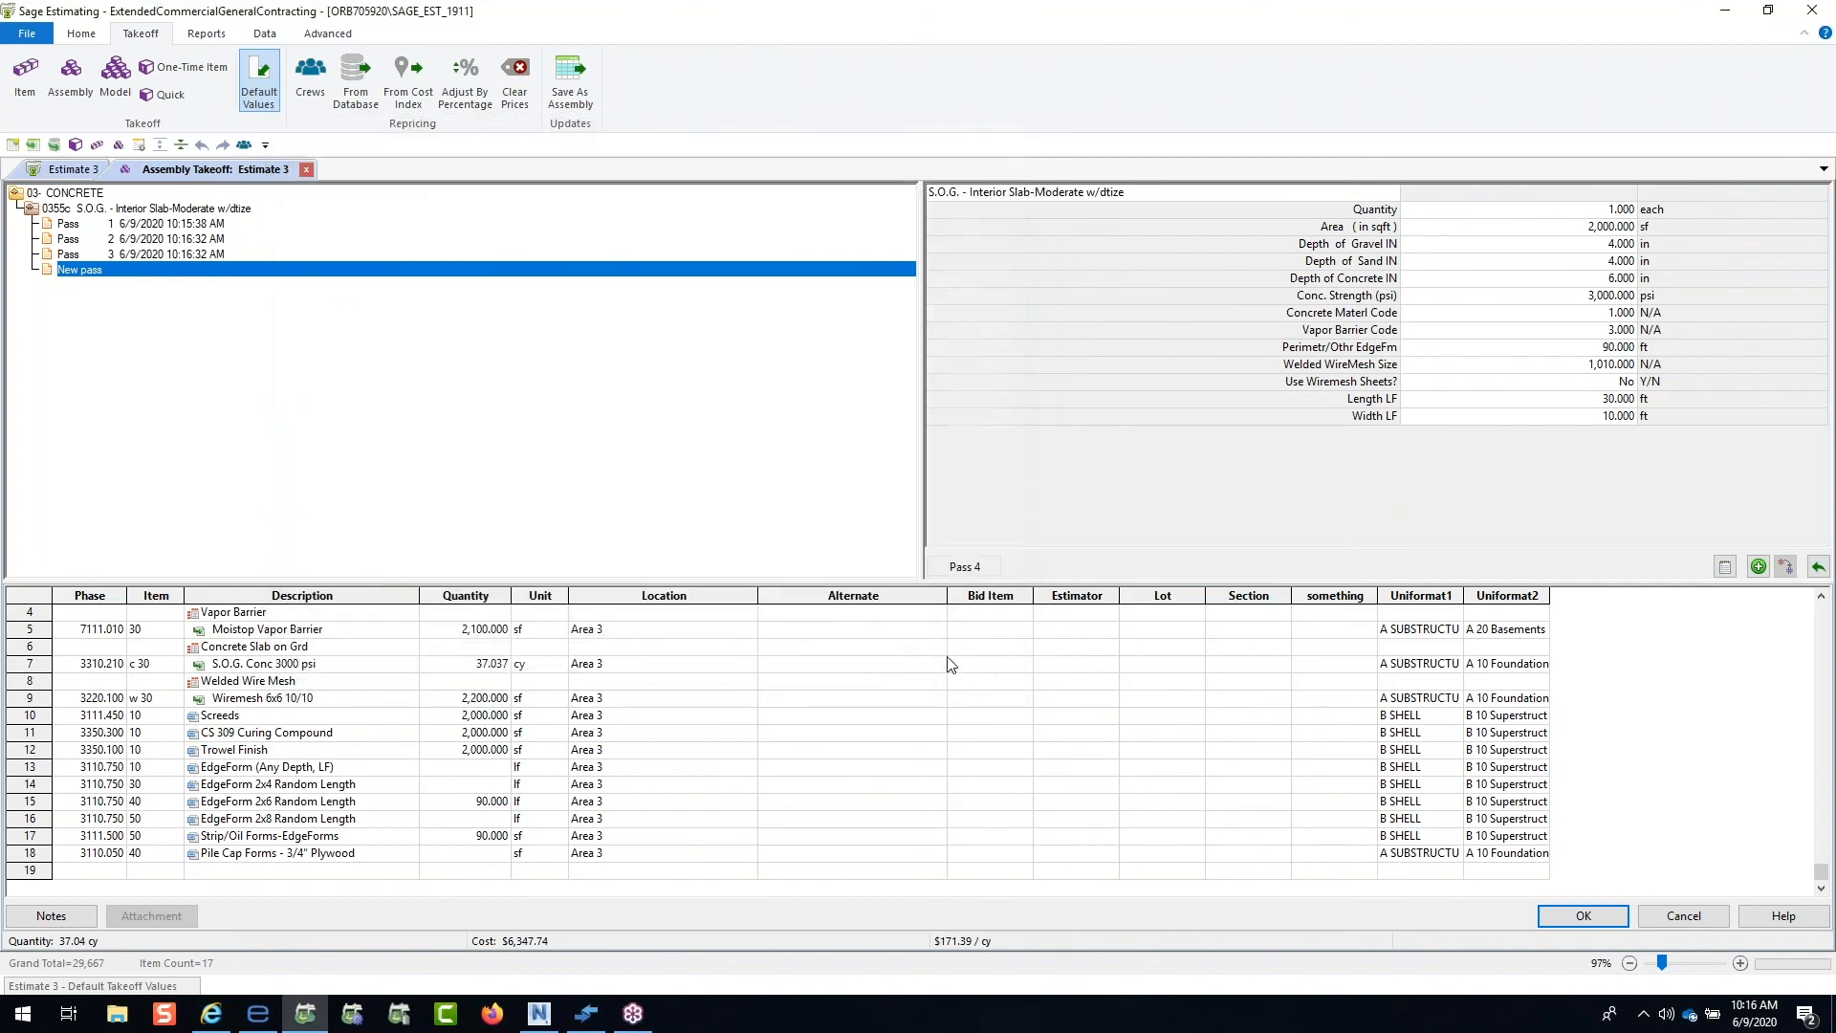
{"action": "left_click", "coordinate": [1572, 916]}
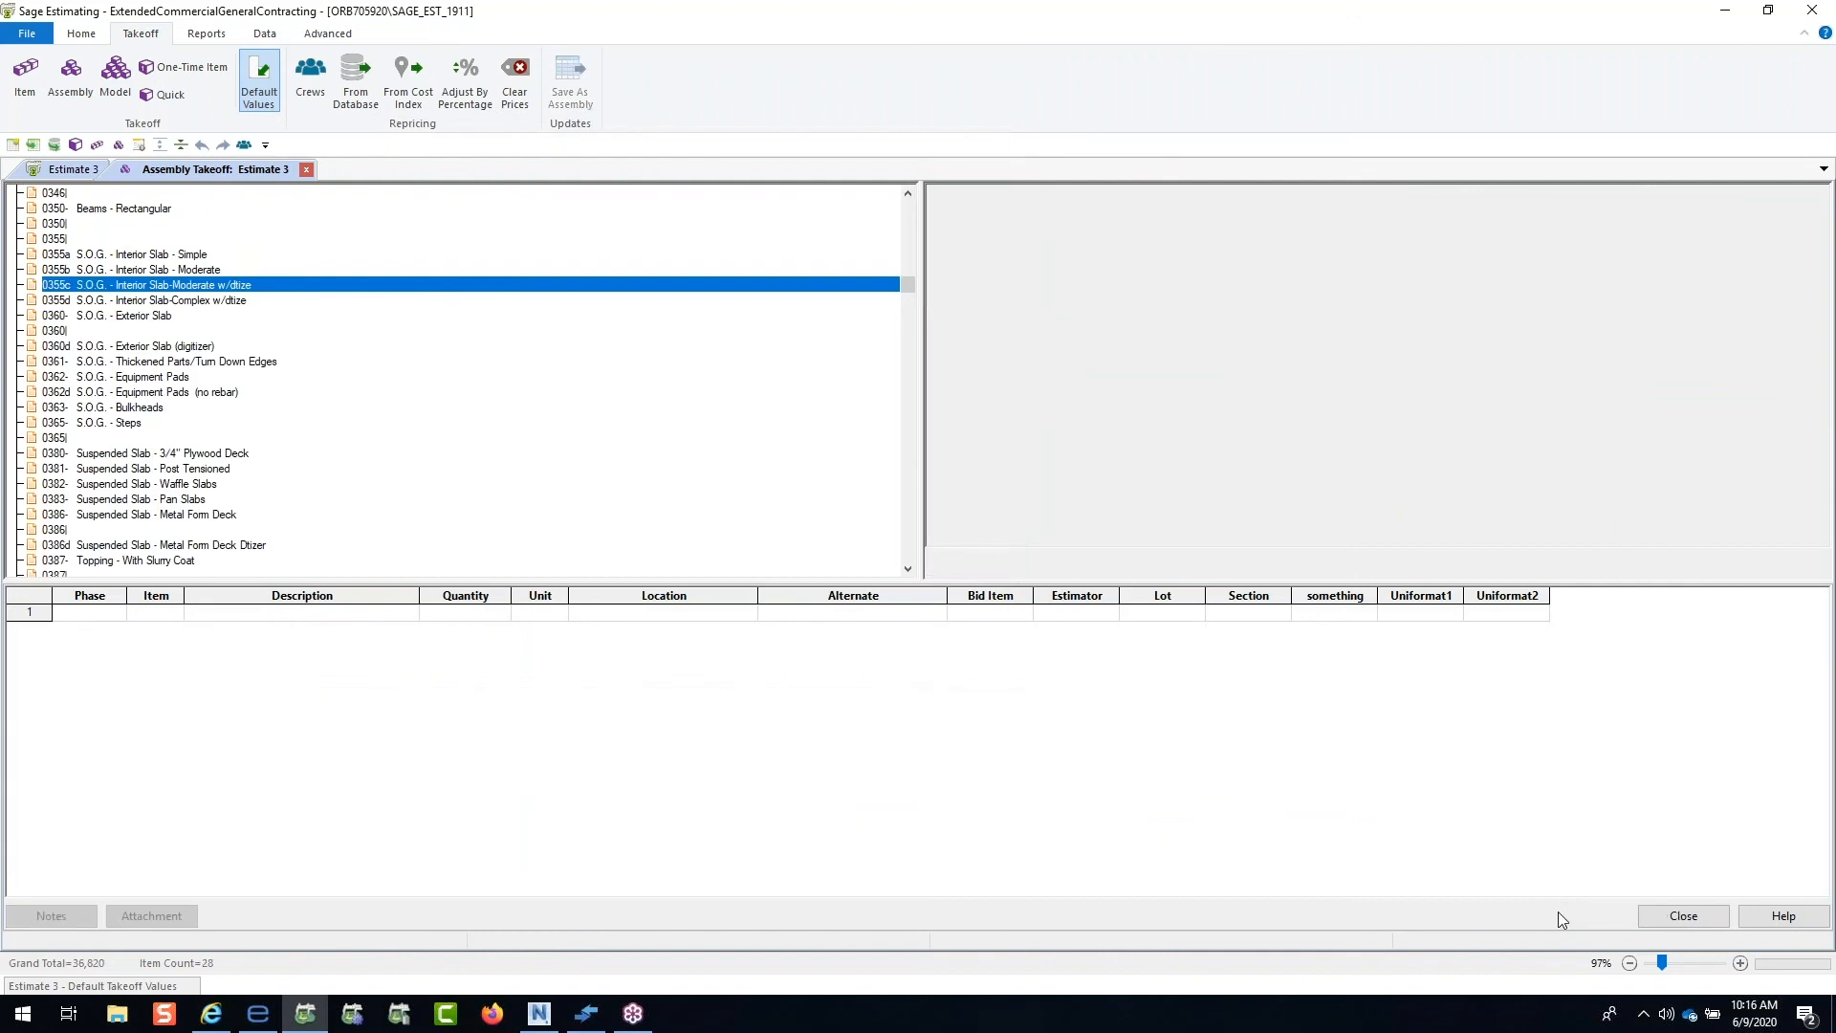
Step: Close the assembly takeoff, review the Area 3 phase totals in the Location/Phase view, and return to the Phase/Item view
{"action": "left_click", "coordinate": [1681, 916]}
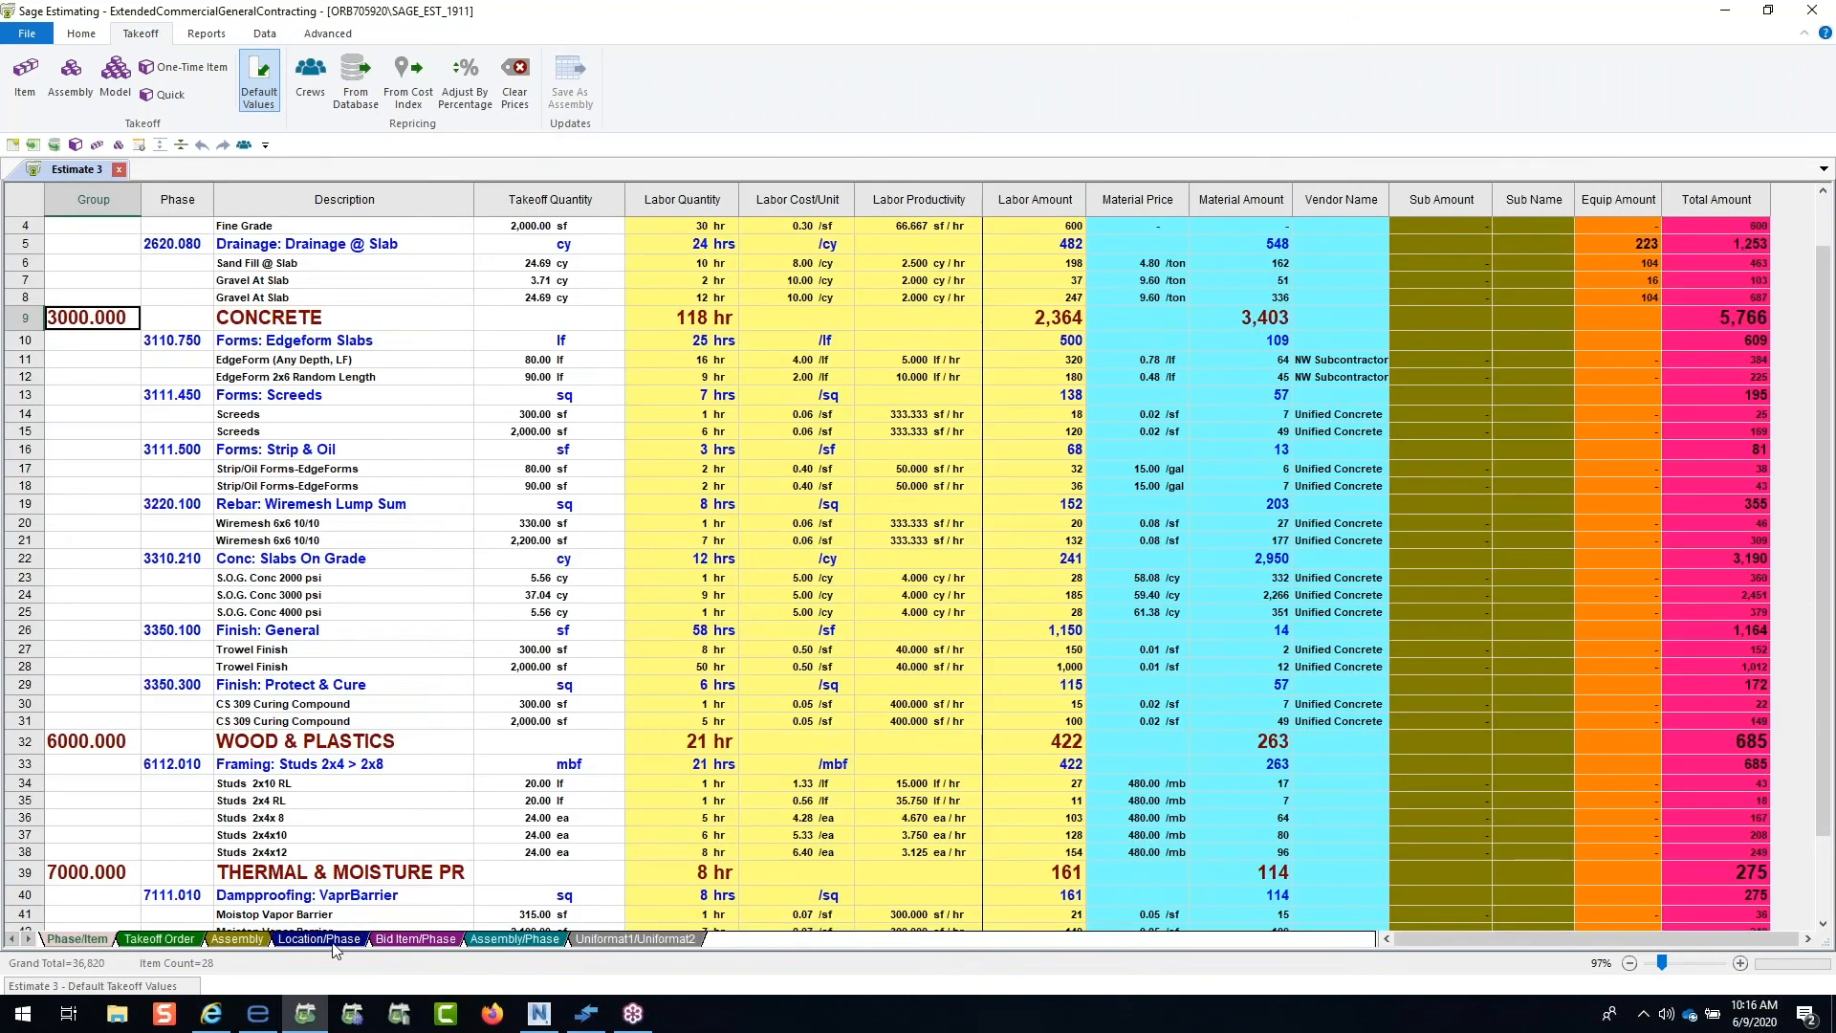
{"action": "left_click", "coordinate": [331, 939]}
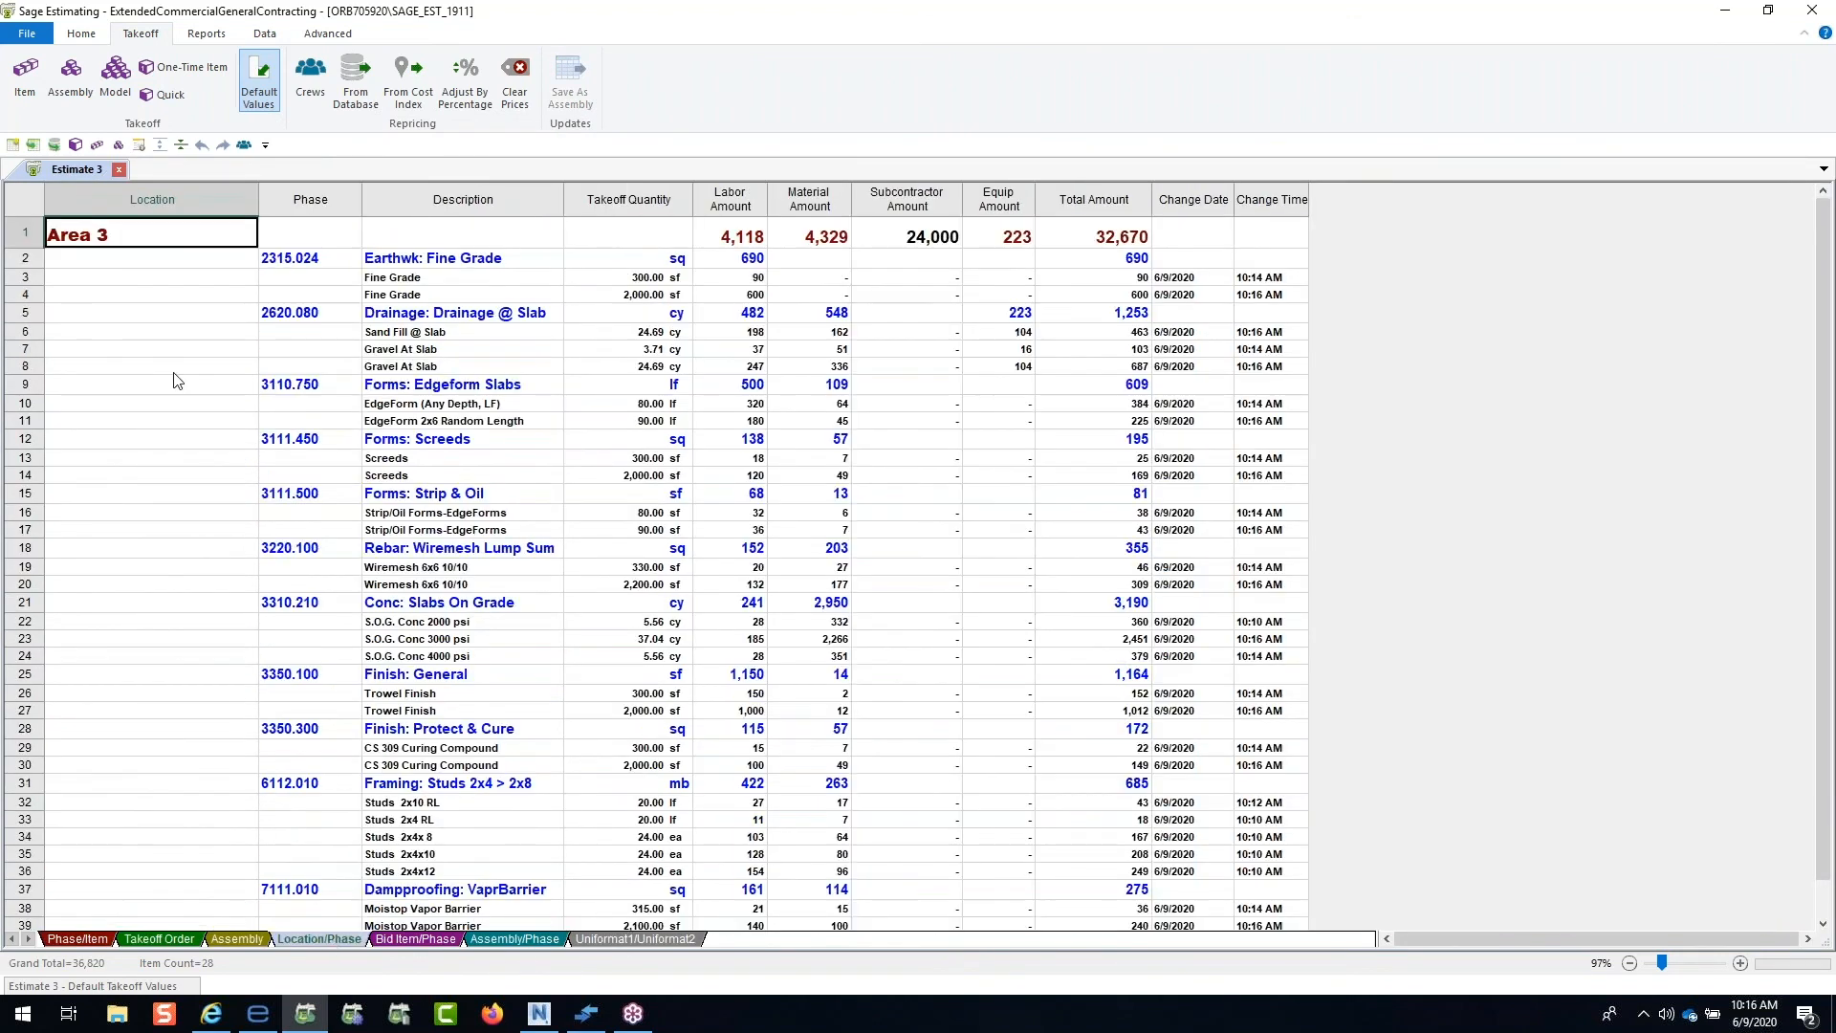
{"action": "double_click", "coordinate": [115, 244]}
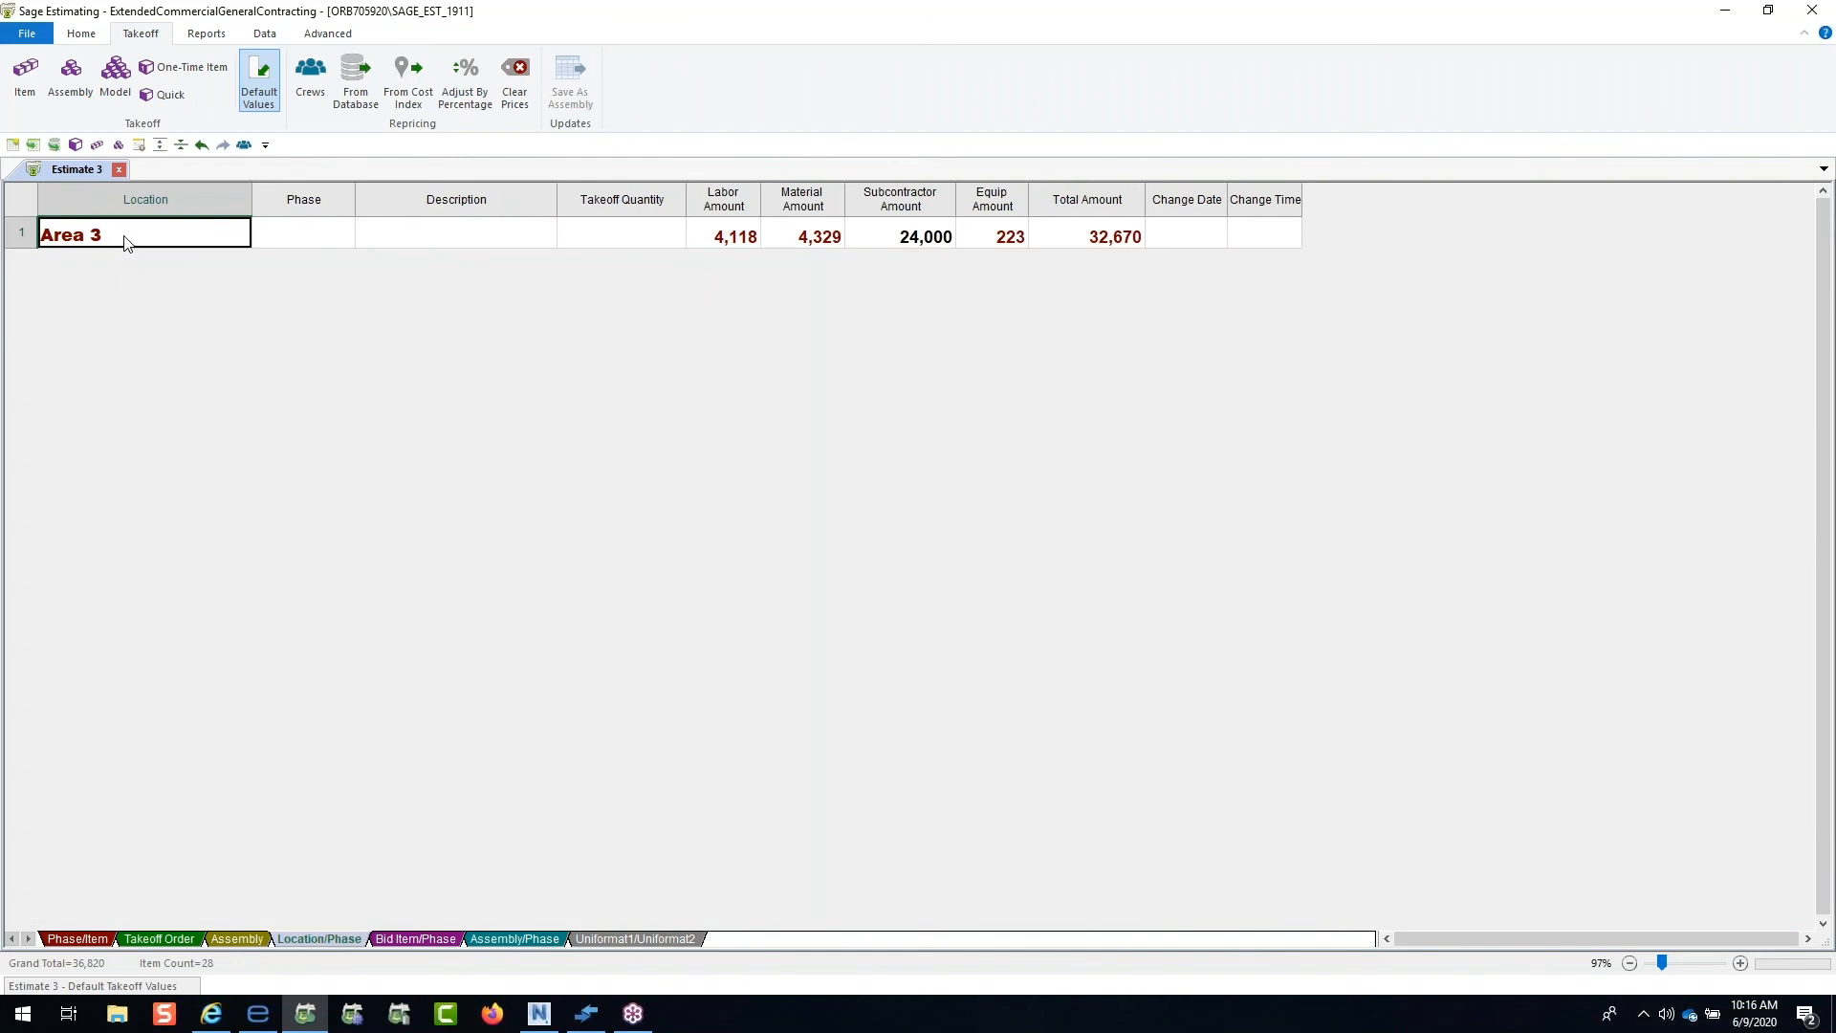
{"action": "double_click", "coordinate": [115, 244]}
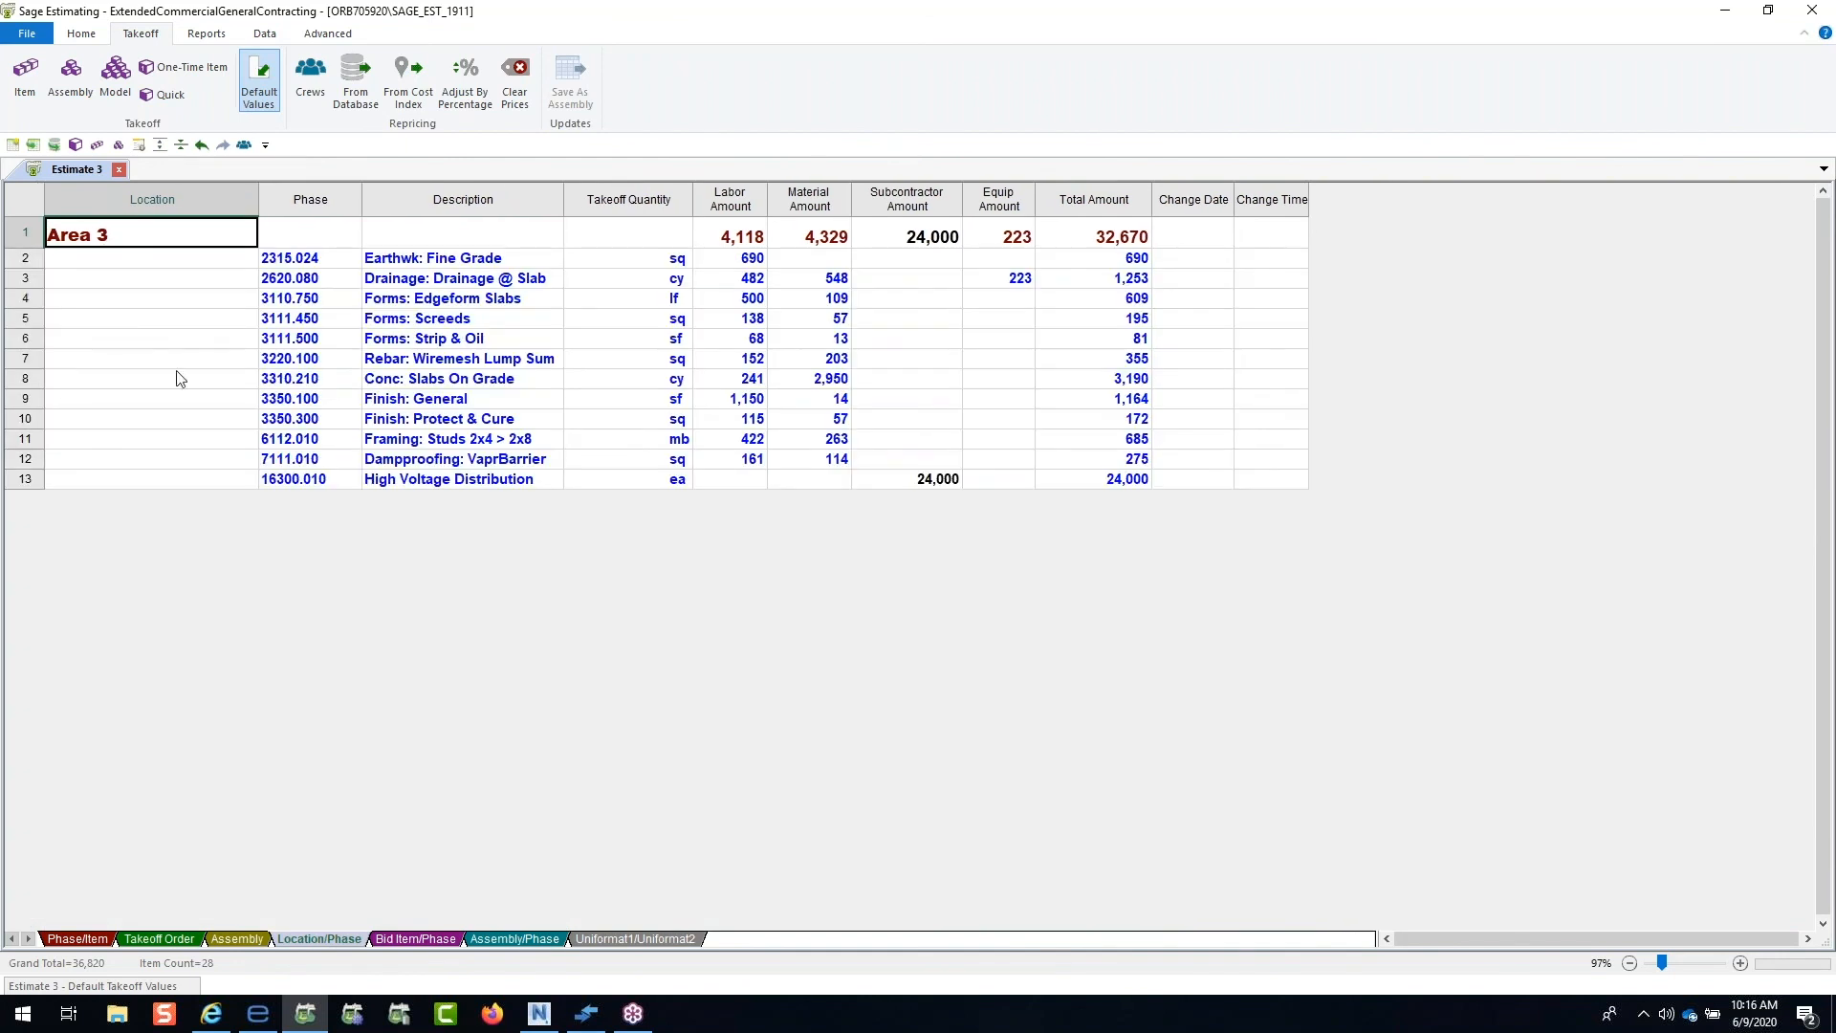
{"action": "left_click", "coordinate": [87, 942]}
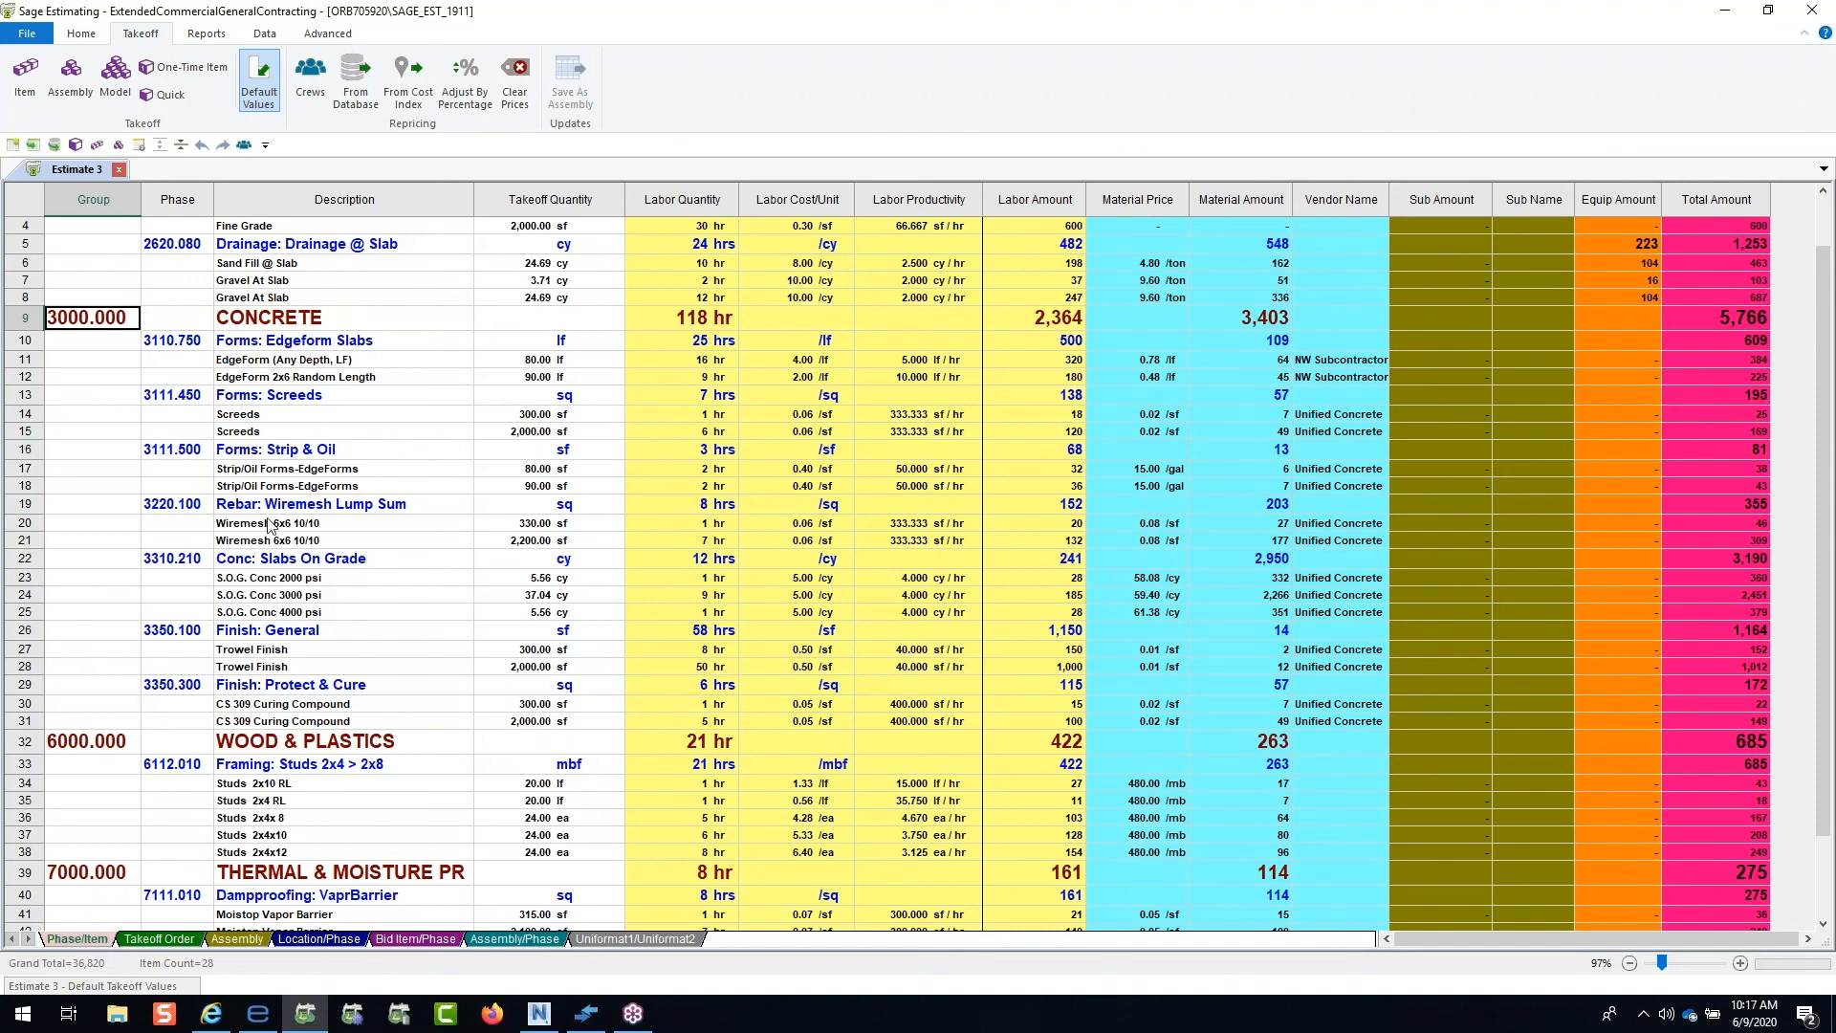
Step: Switch to eTakeoff Dimension and examine the 1st floor plan of the hotel project, both overall and around the central rooms
{"action": "left_click", "coordinate": [261, 1016]}
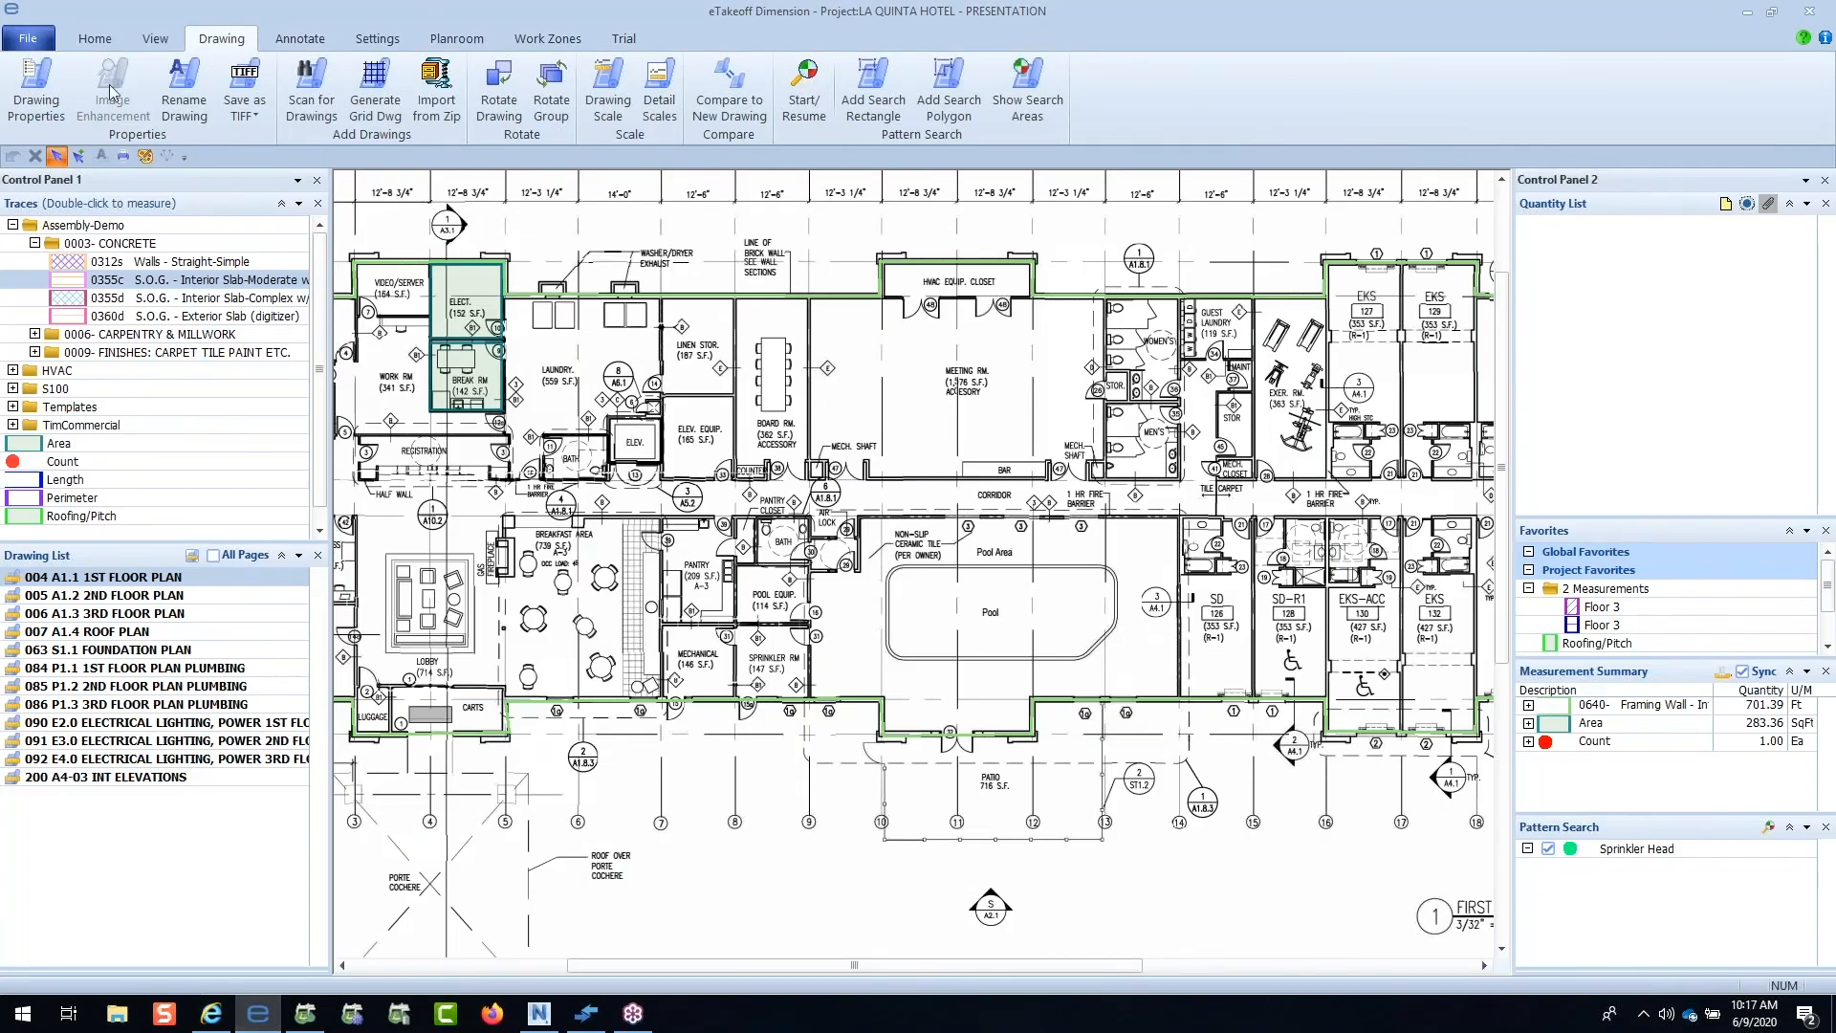
{"action": "left_click", "coordinate": [106, 48]}
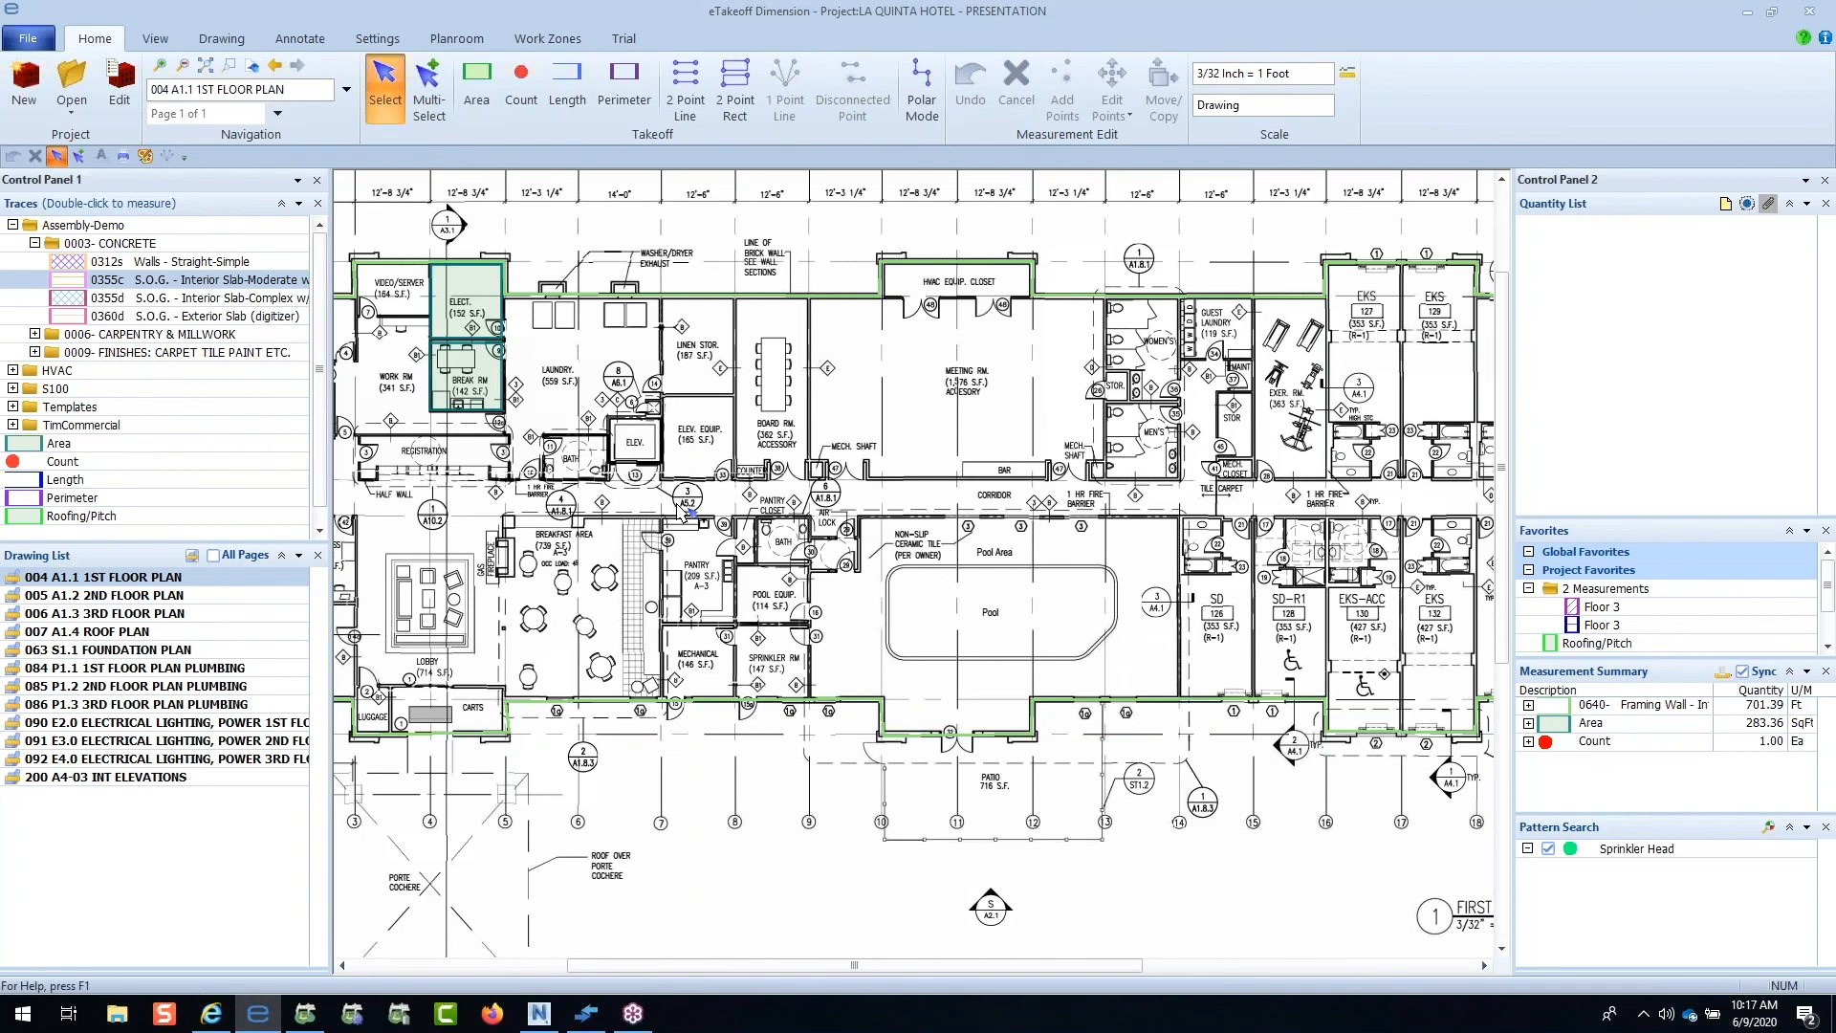
{"action": "scroll", "coordinate": [673, 503], "scroll_direction": "down", "scroll_amount": 1}
{"action": "left_click_drag", "start_coordinate": [711, 524], "coordinate": [654, 540]}
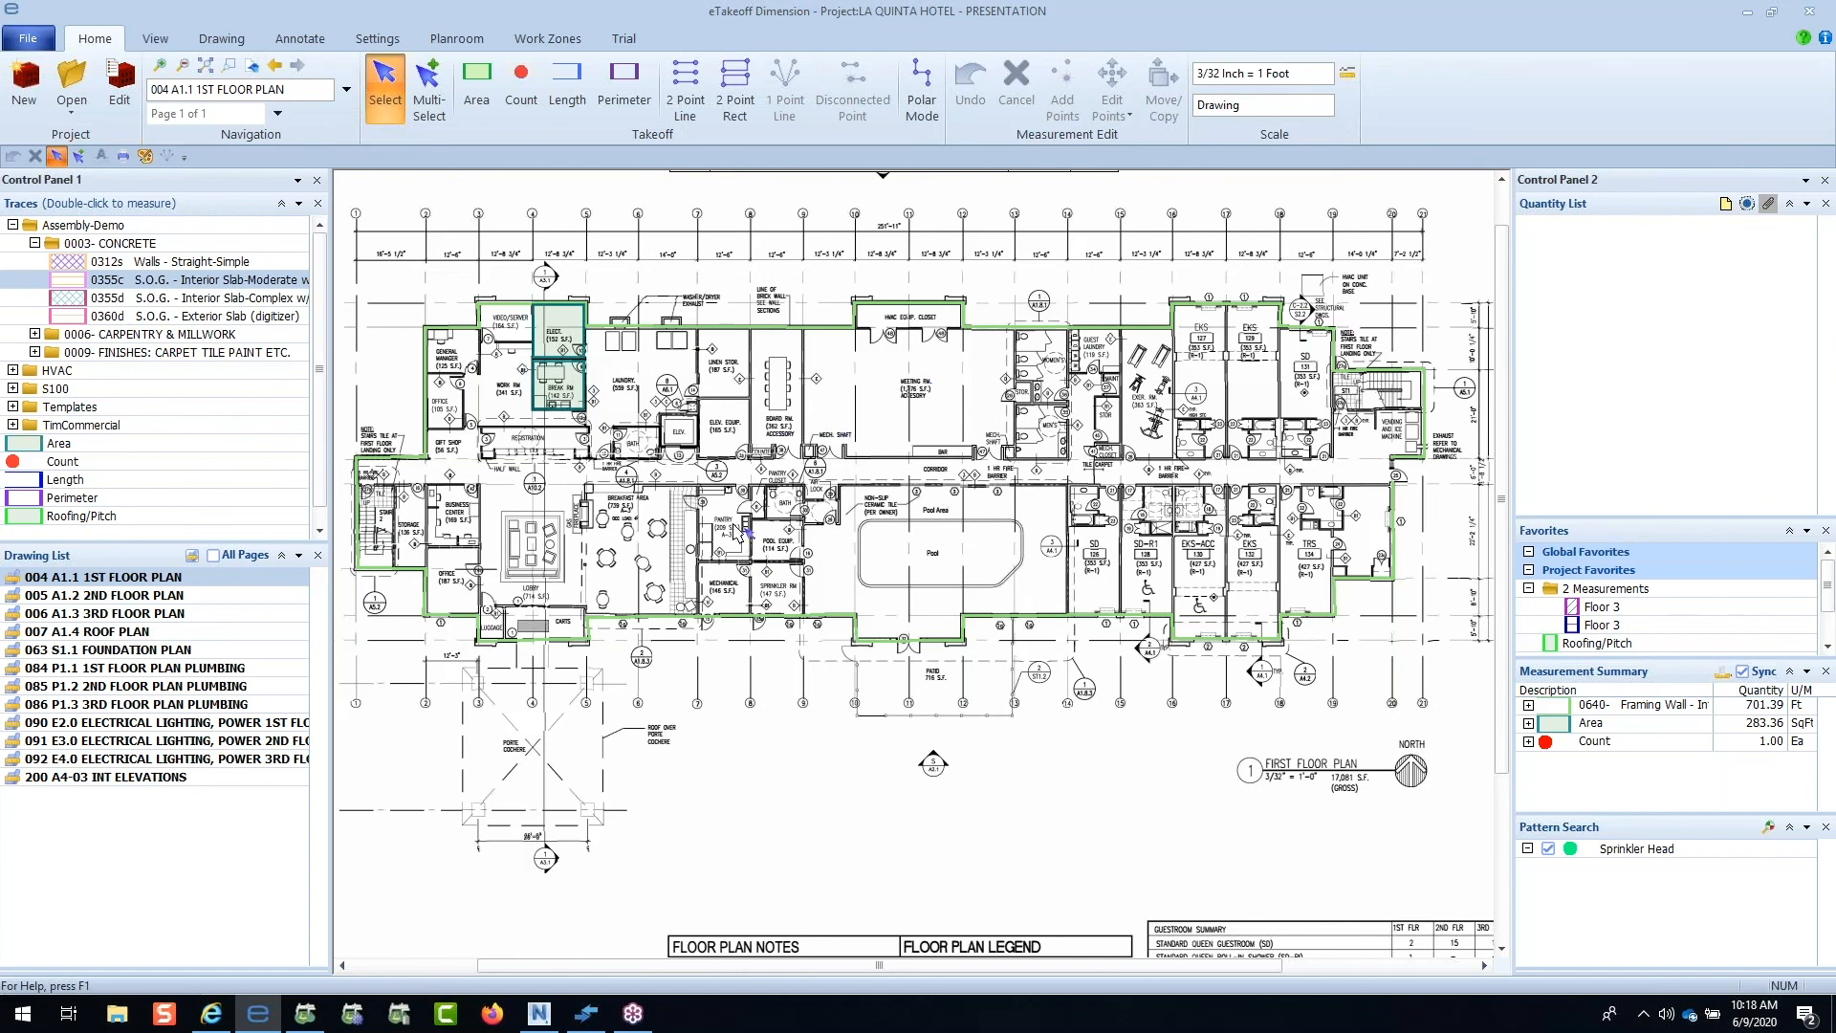
{"action": "scroll", "coordinate": [727, 550], "scroll_direction": "up", "scroll_amount": 4}
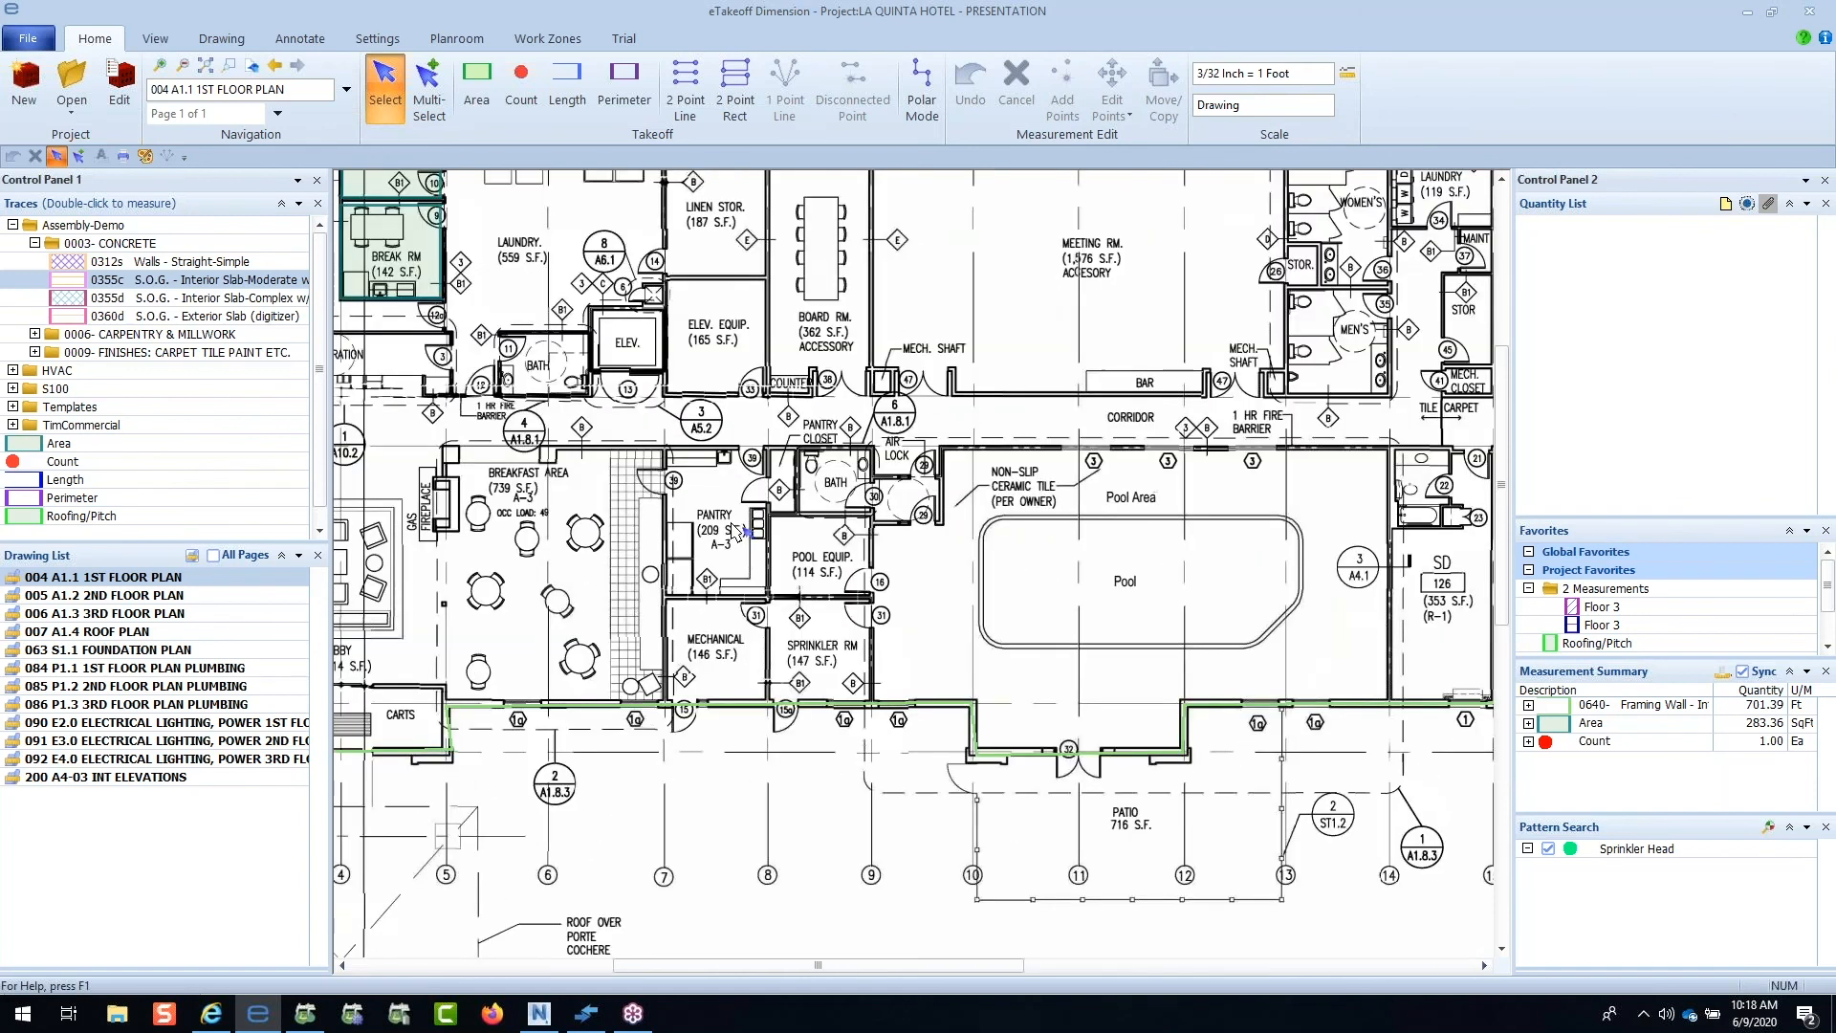
{"action": "scroll", "coordinate": [736, 533], "scroll_direction": "down", "scroll_amount": 6}
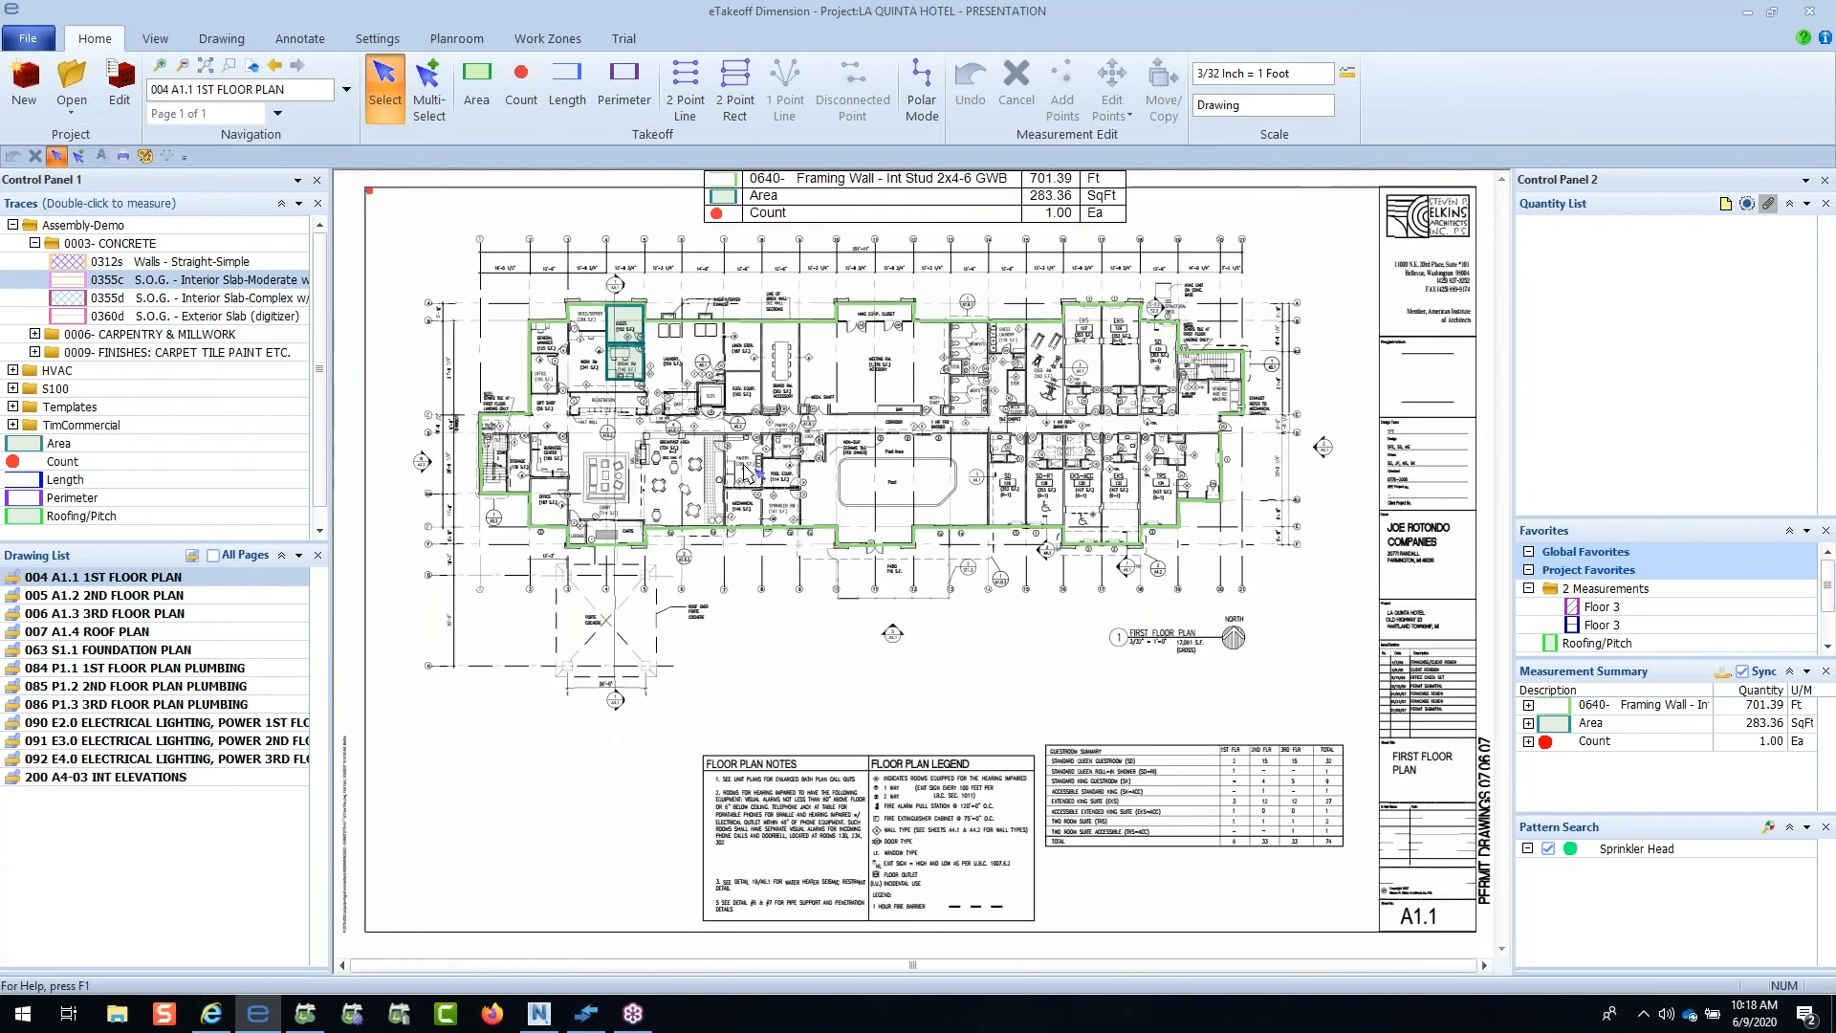
{"action": "scroll", "coordinate": [743, 481], "scroll_direction": "up", "scroll_amount": 5}
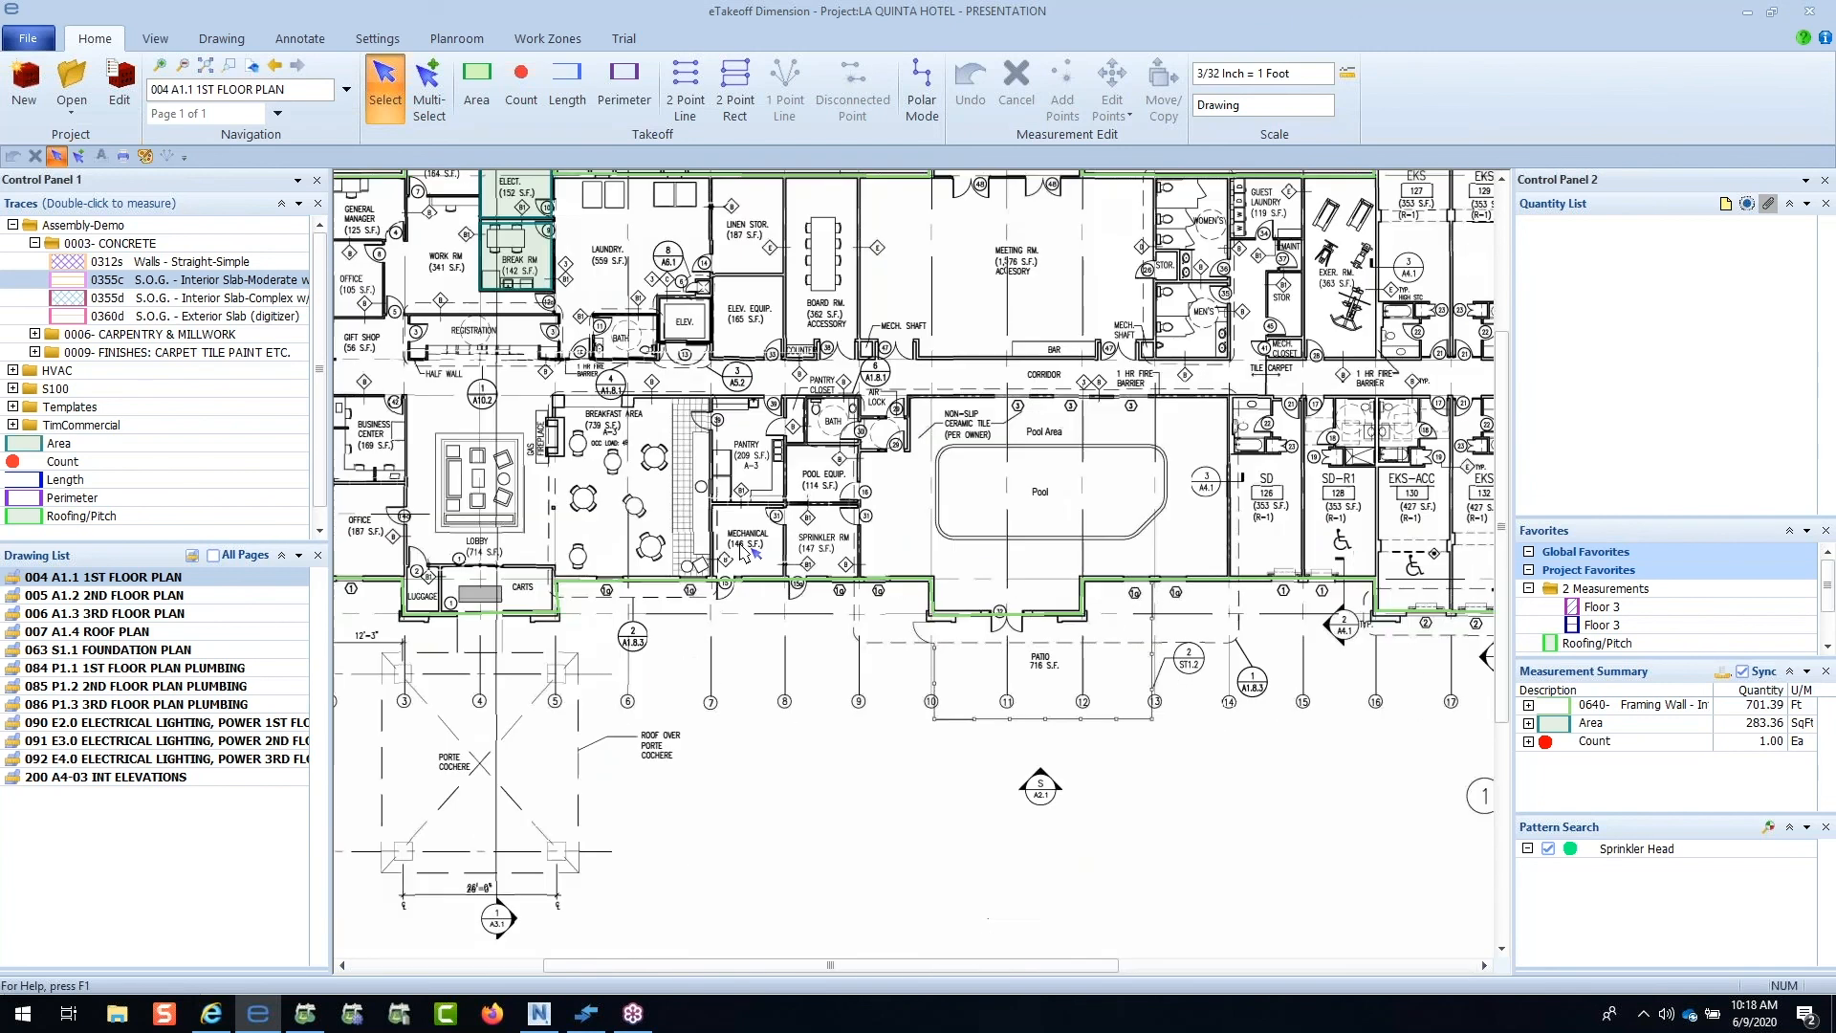
{"action": "scroll", "coordinate": [758, 604], "scroll_direction": "down", "scroll_amount": 4}
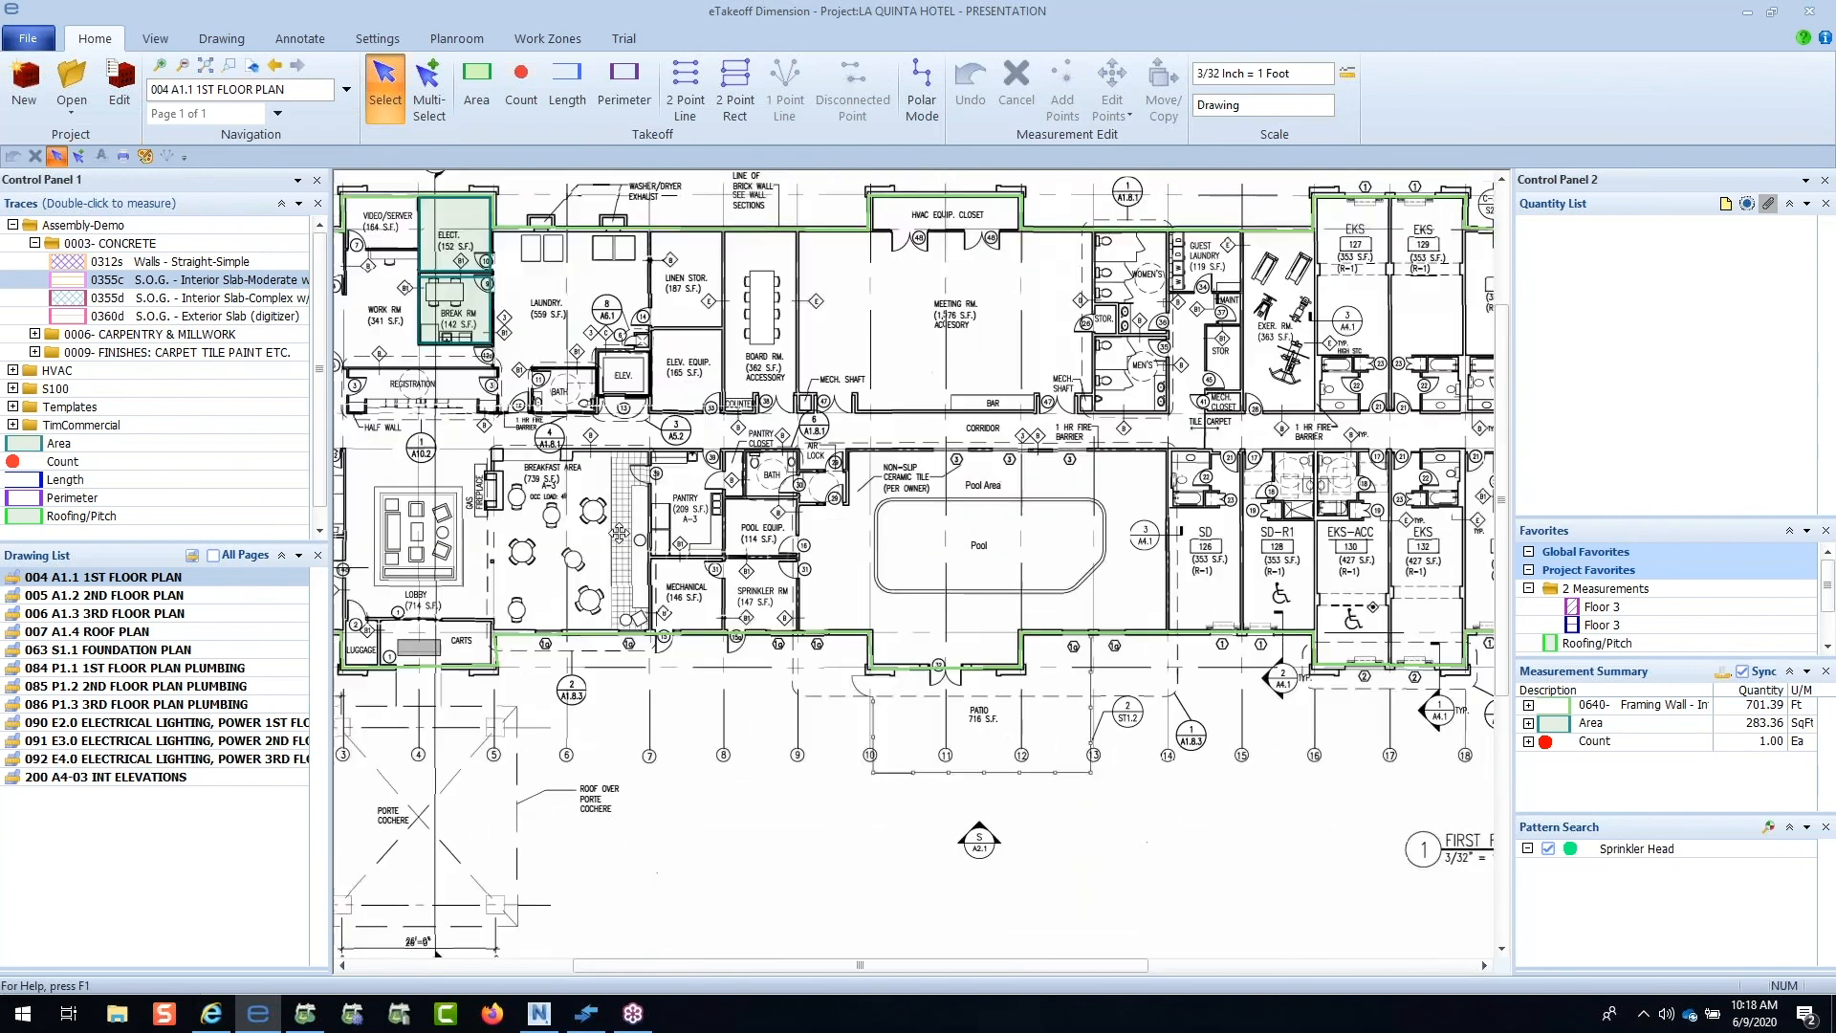
{"action": "scroll", "coordinate": [731, 609], "scroll_direction": "up", "scroll_amount": 4}
{"action": "scroll", "coordinate": [730, 610], "scroll_direction": "down", "scroll_amount": 5}
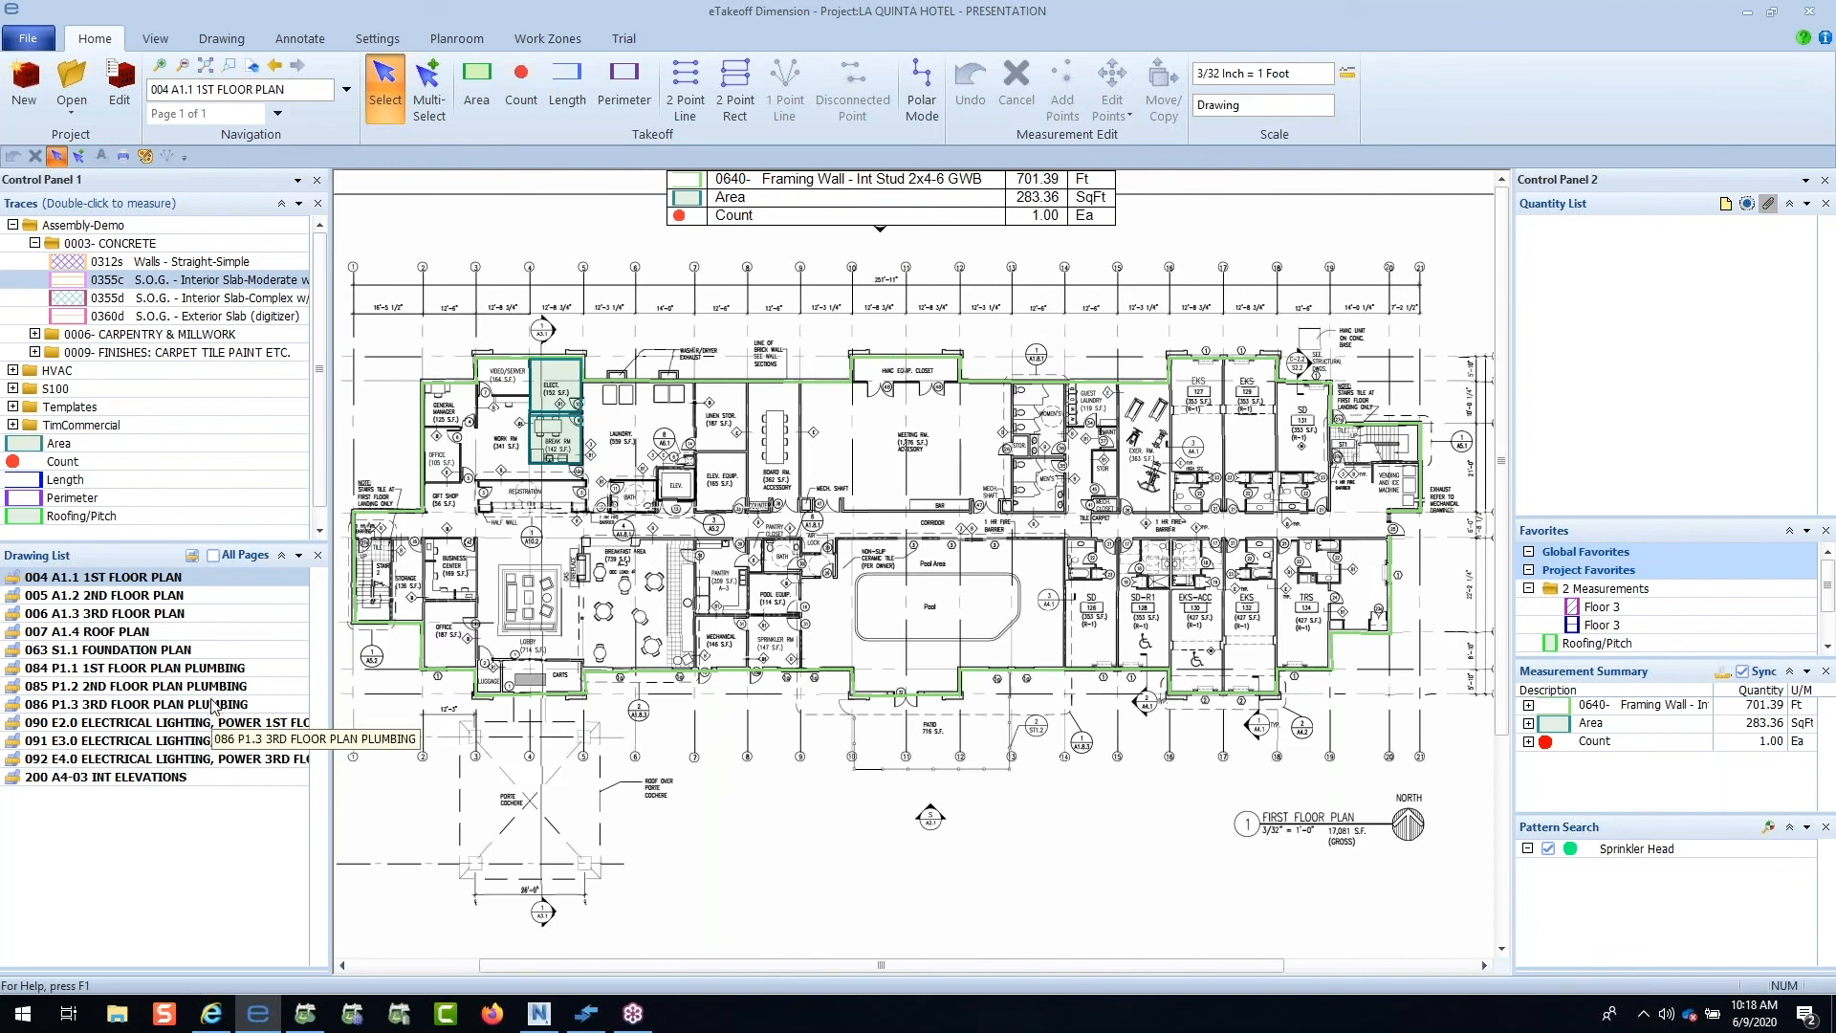
Step: List all project drawings, return to only those with measurements, and collapse the Assembly-Demo trace folder
{"action": "left_click", "coordinate": [299, 203]}
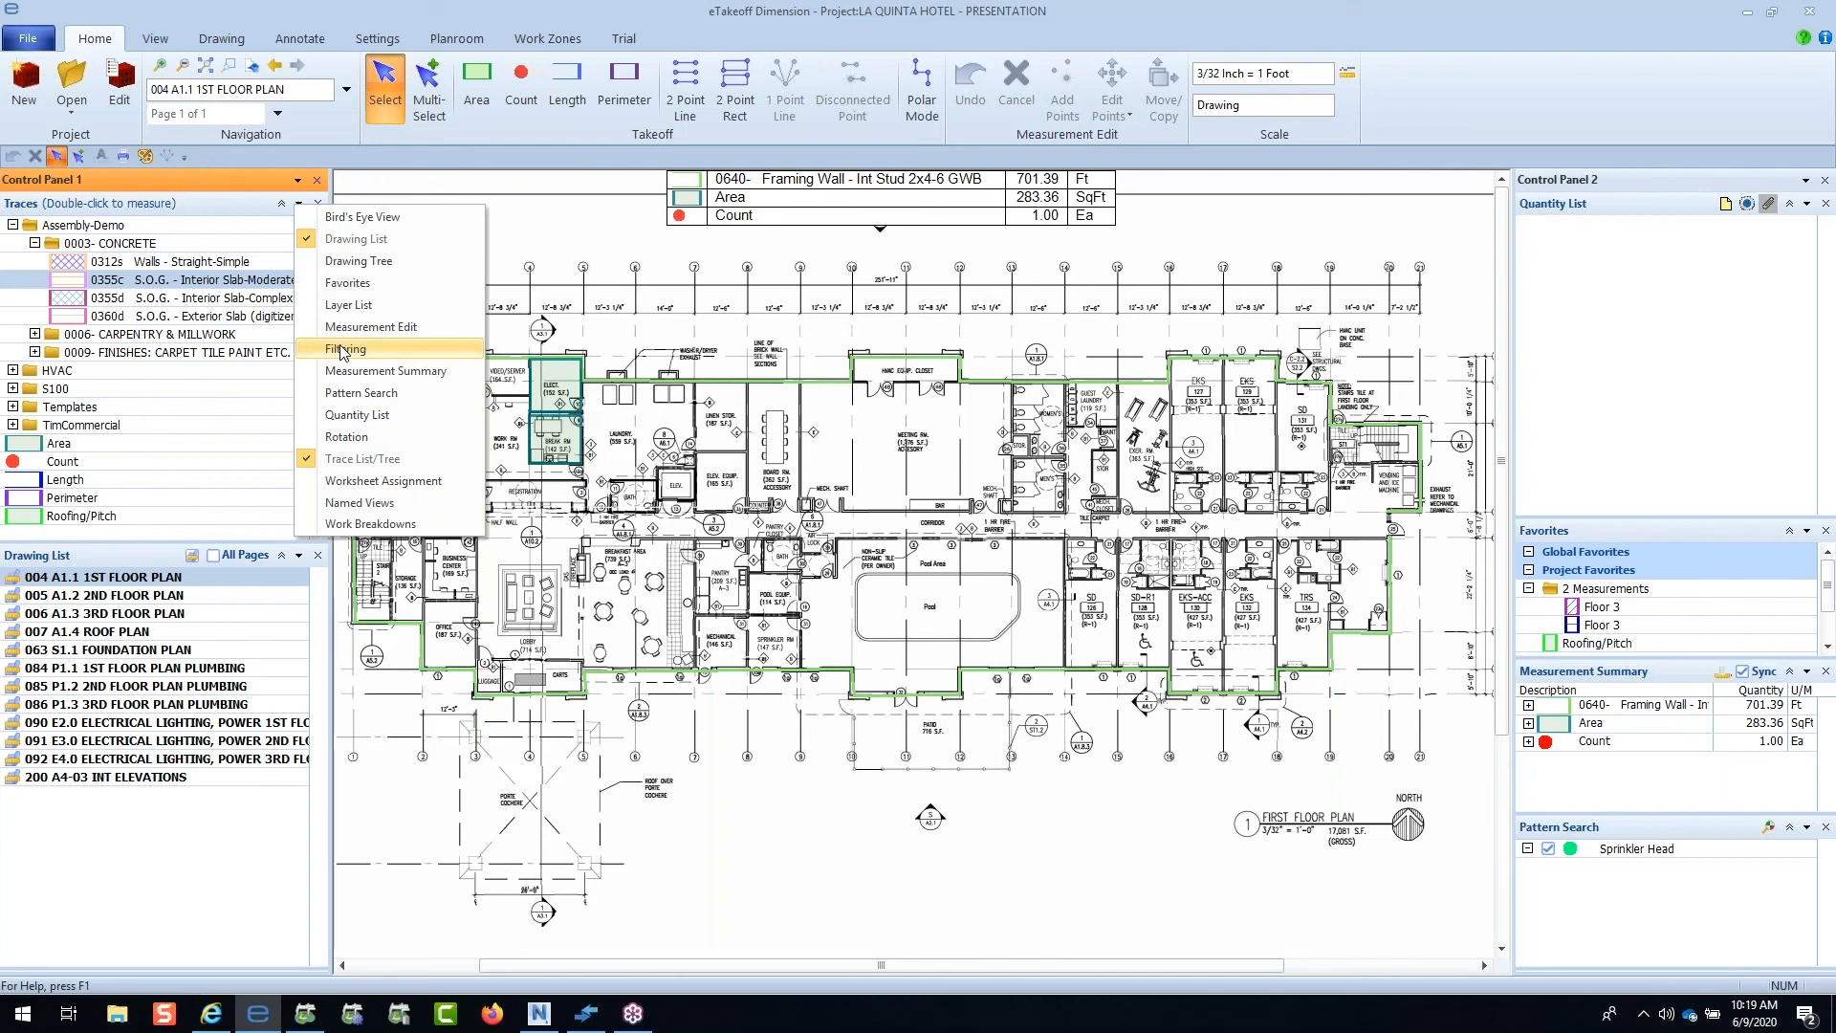
{"action": "left_click", "coordinate": [544, 613]}
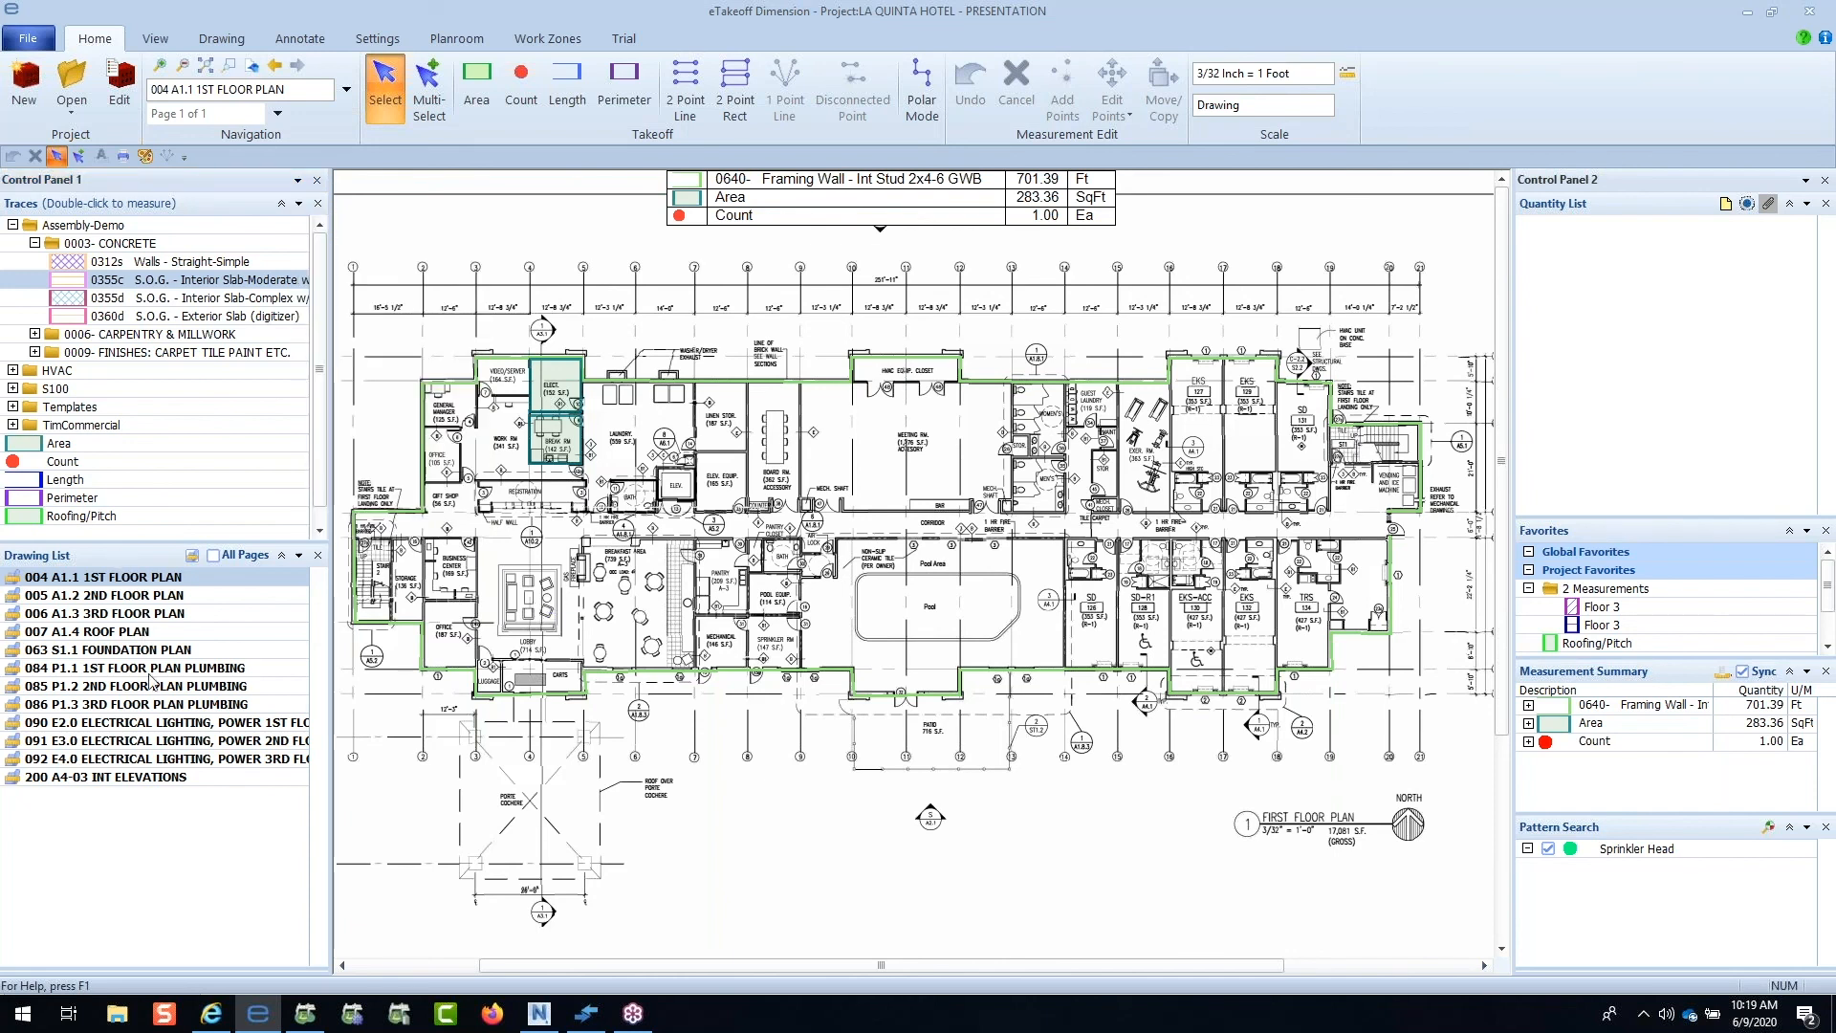
{"action": "left_click", "coordinate": [192, 563]}
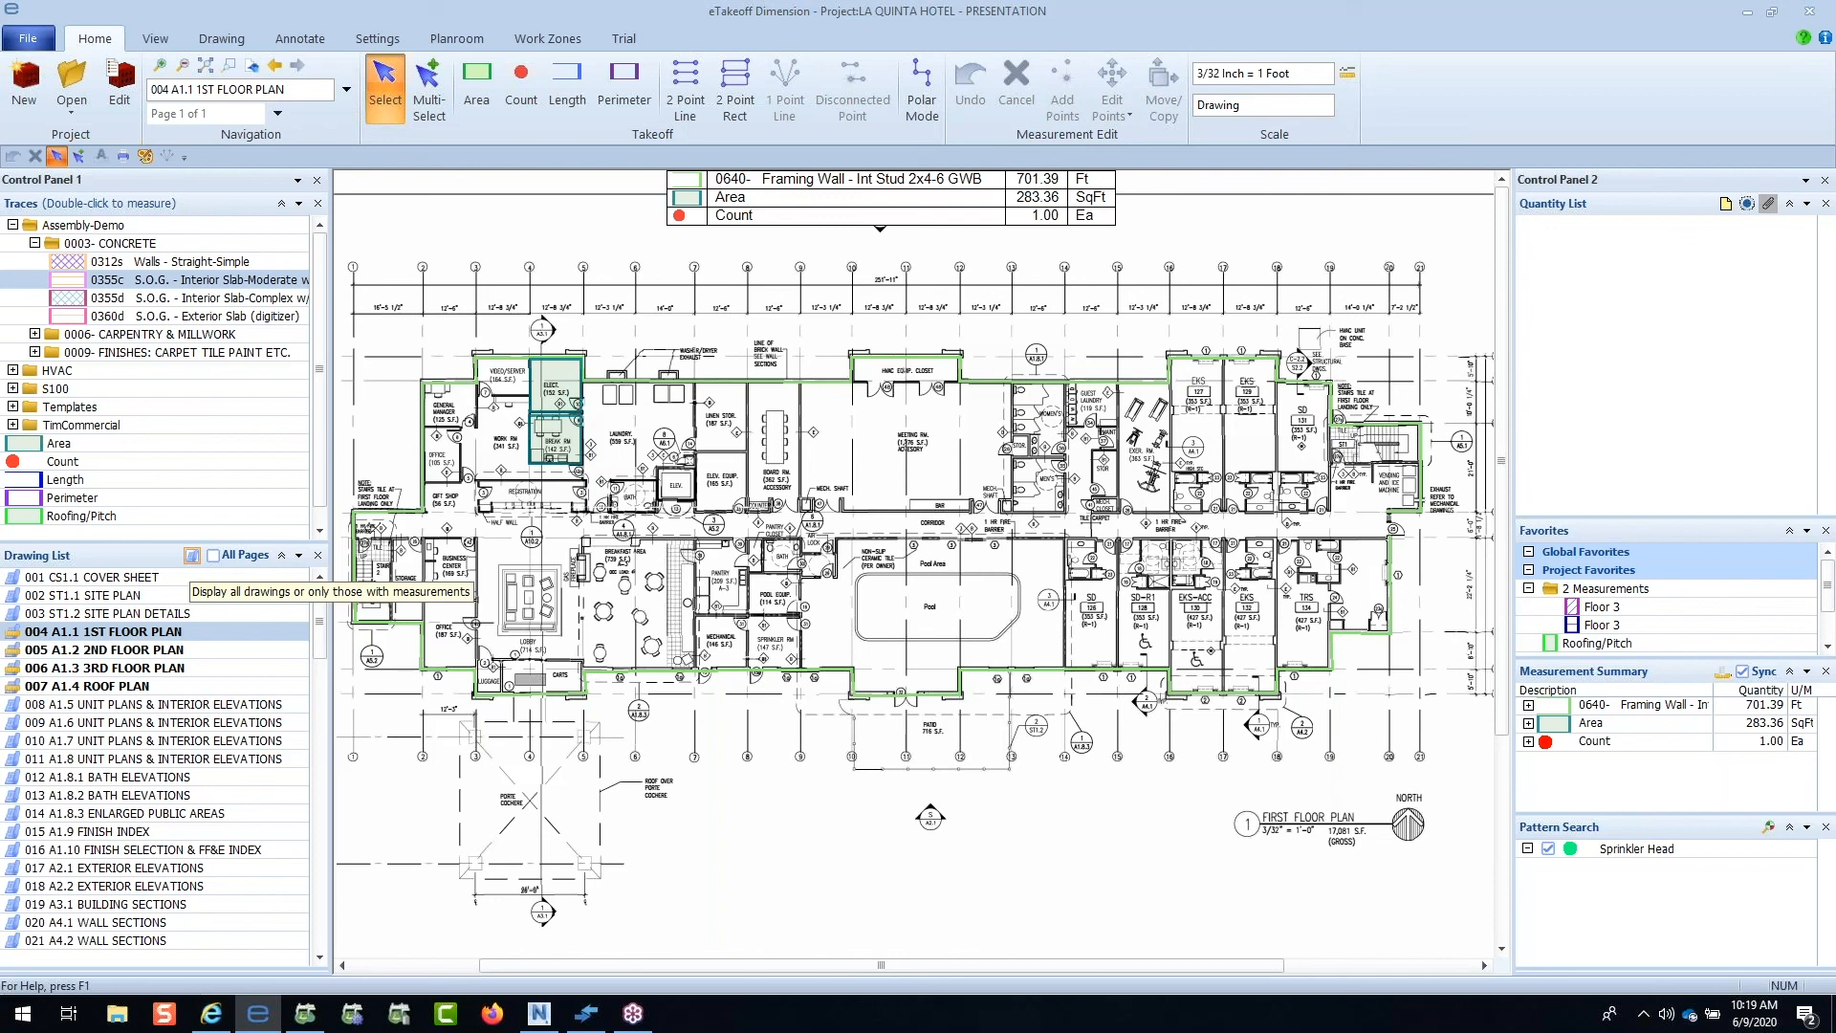
{"action": "left_click", "coordinate": [191, 554]}
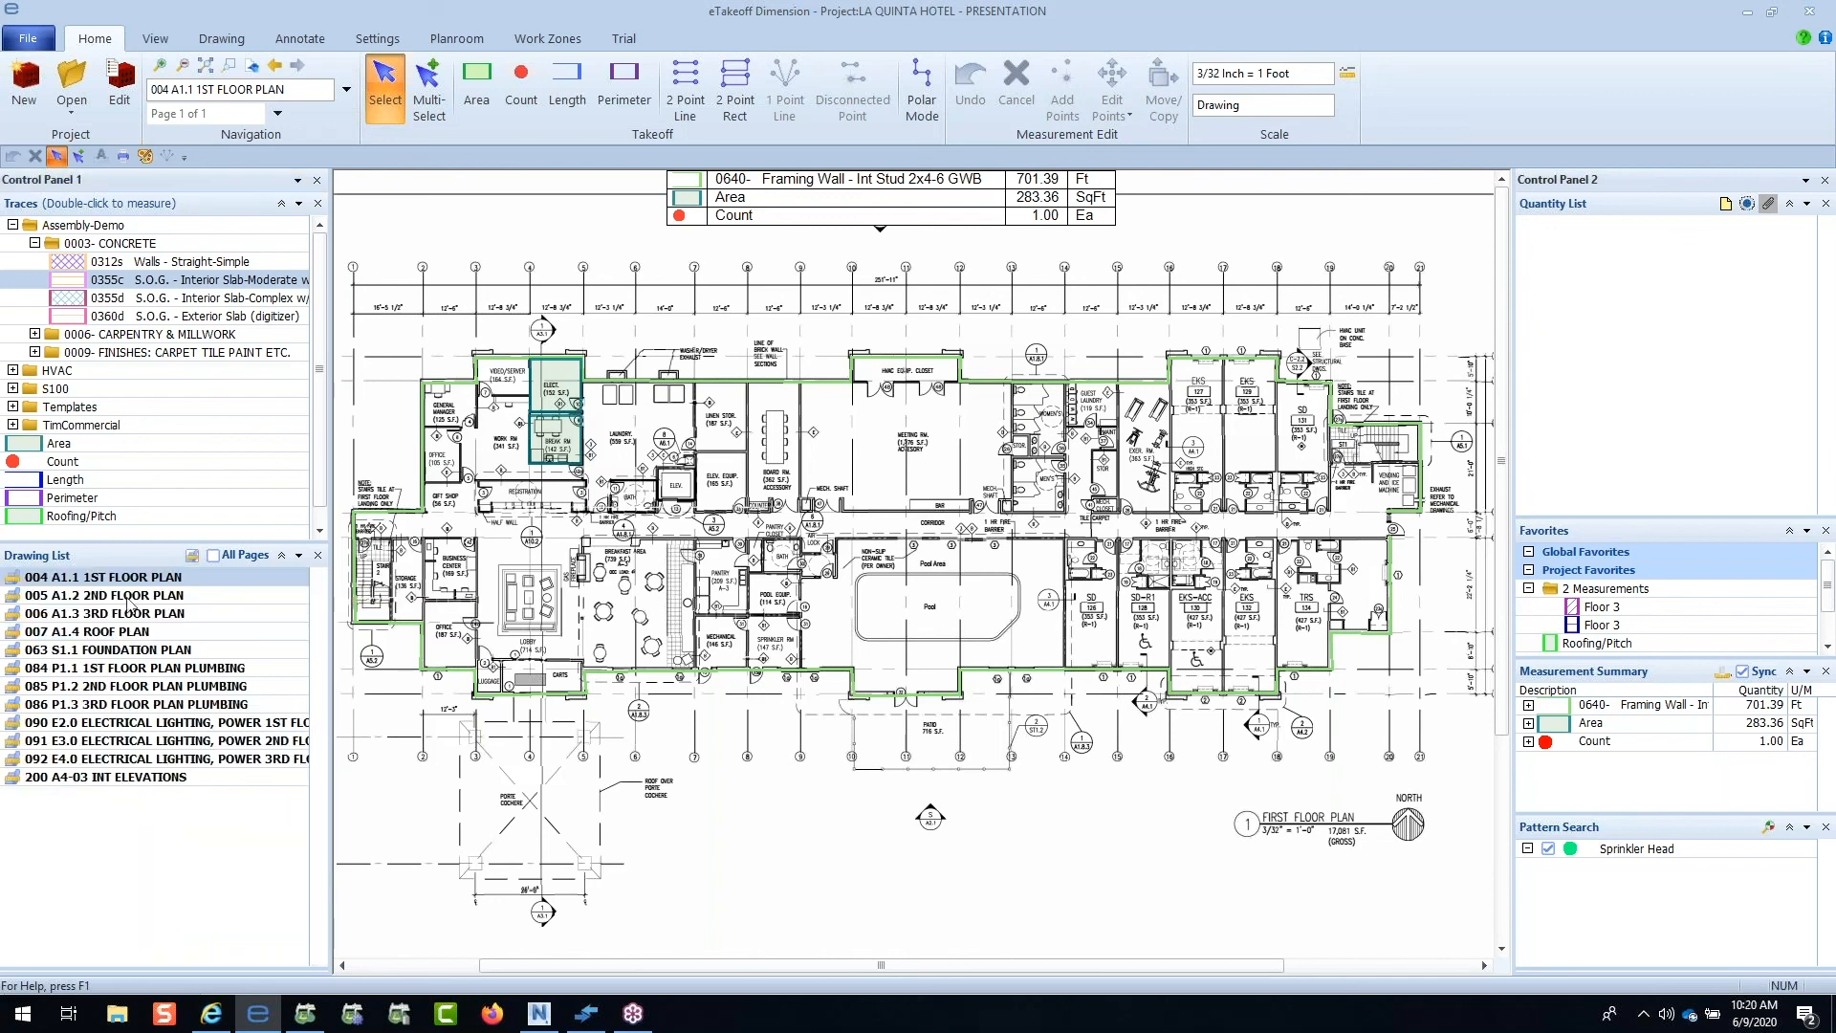
{"action": "left_click", "coordinate": [12, 225]}
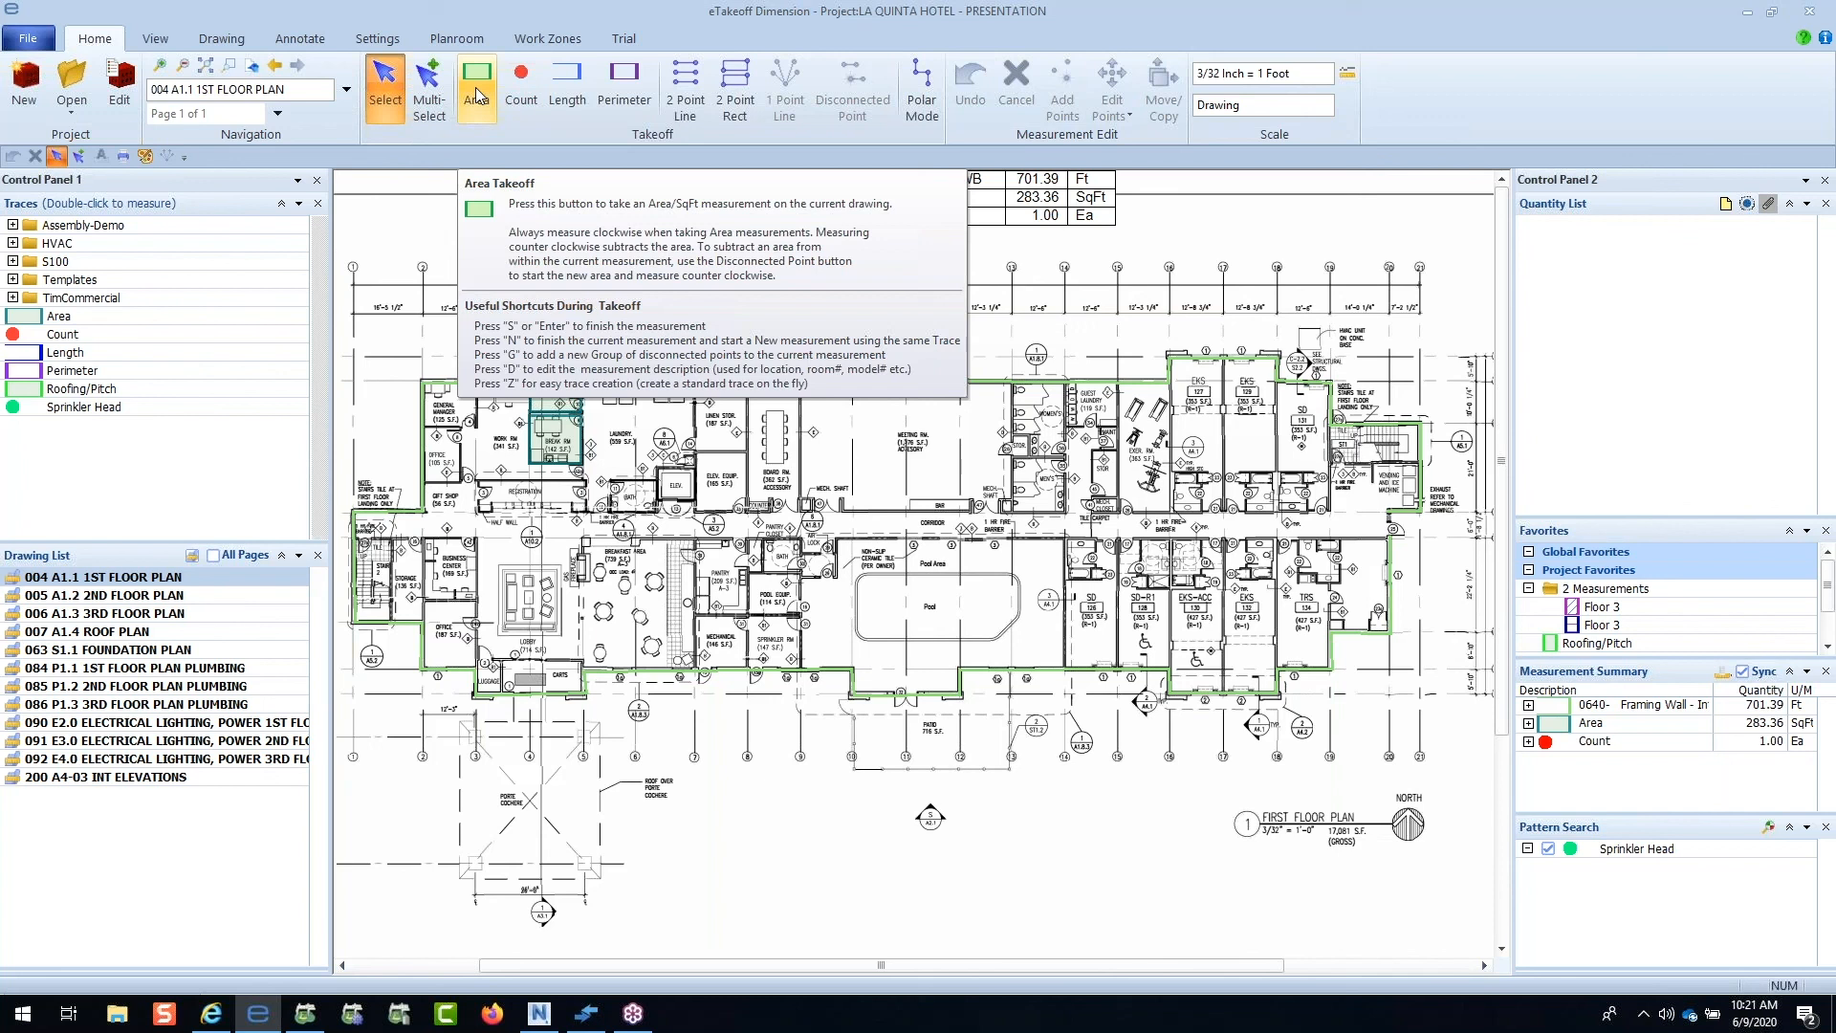
Step: Browse the standard scales available for the 1st floor plan and close the scale settings without changing them
{"action": "left_click", "coordinate": [1347, 74]}
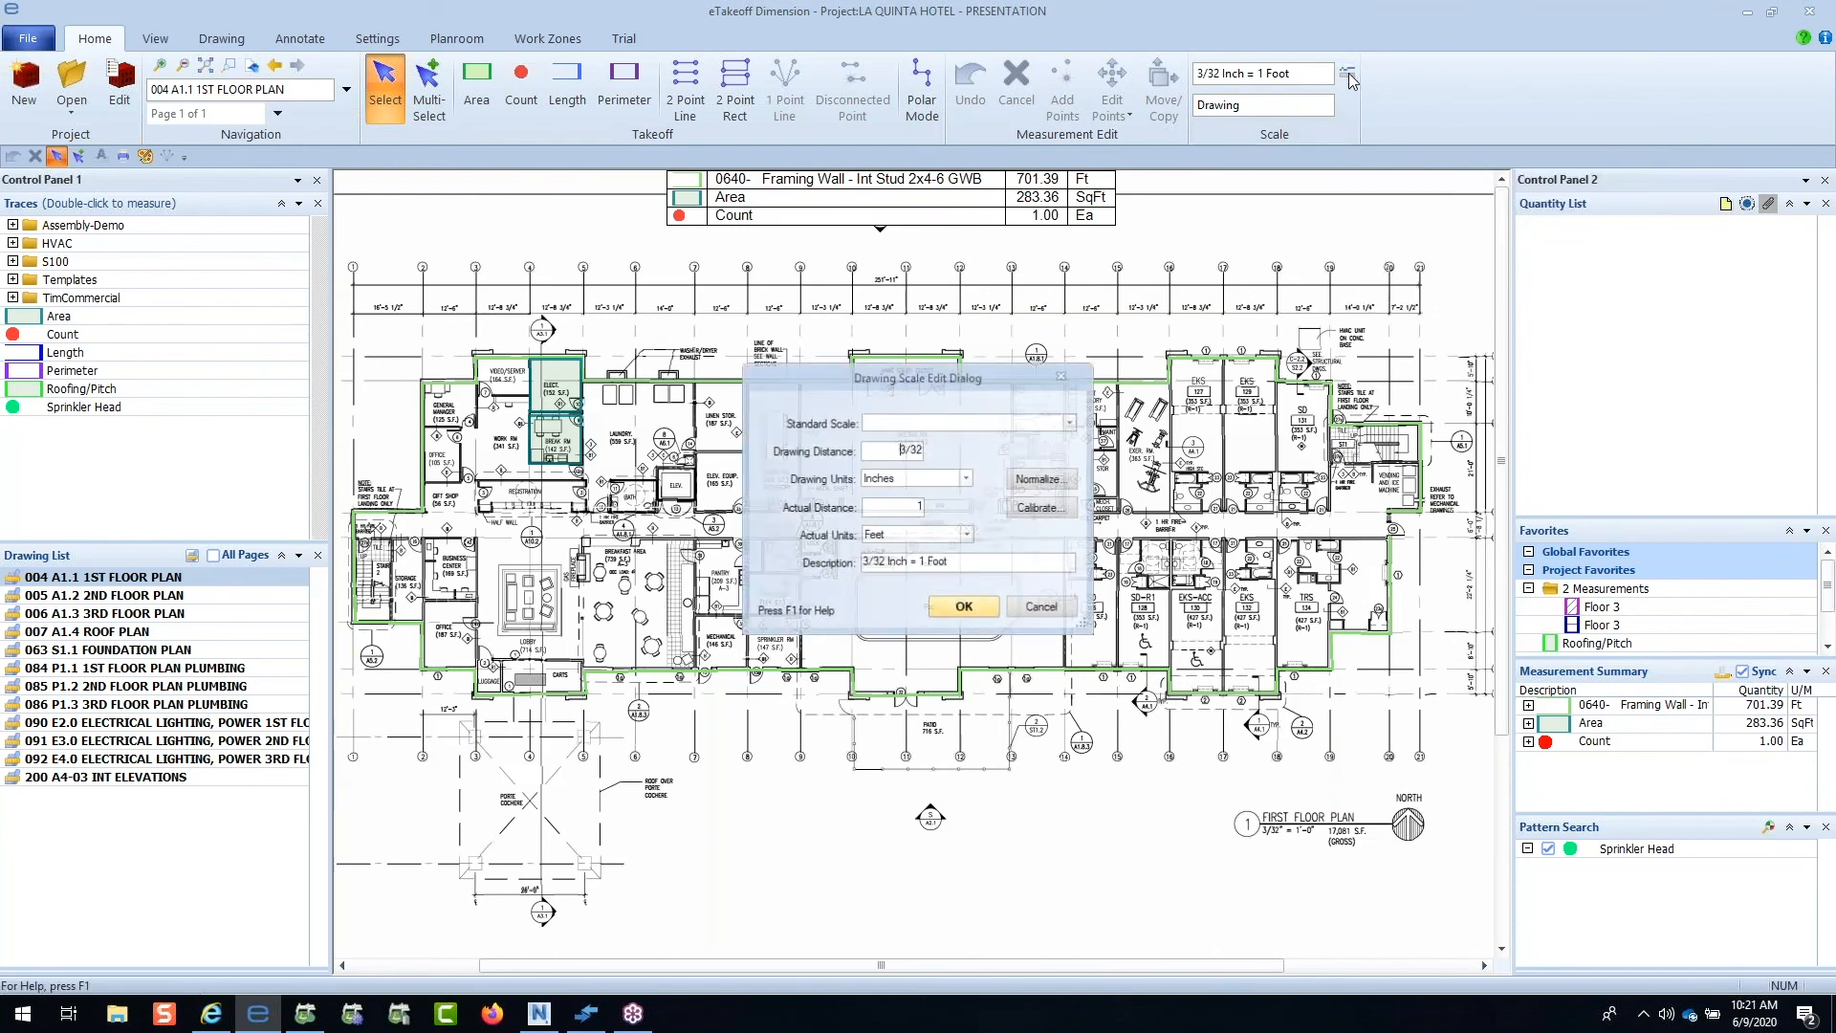
{"action": "left_click_drag", "start_coordinate": [912, 387], "coordinate": [816, 262]}
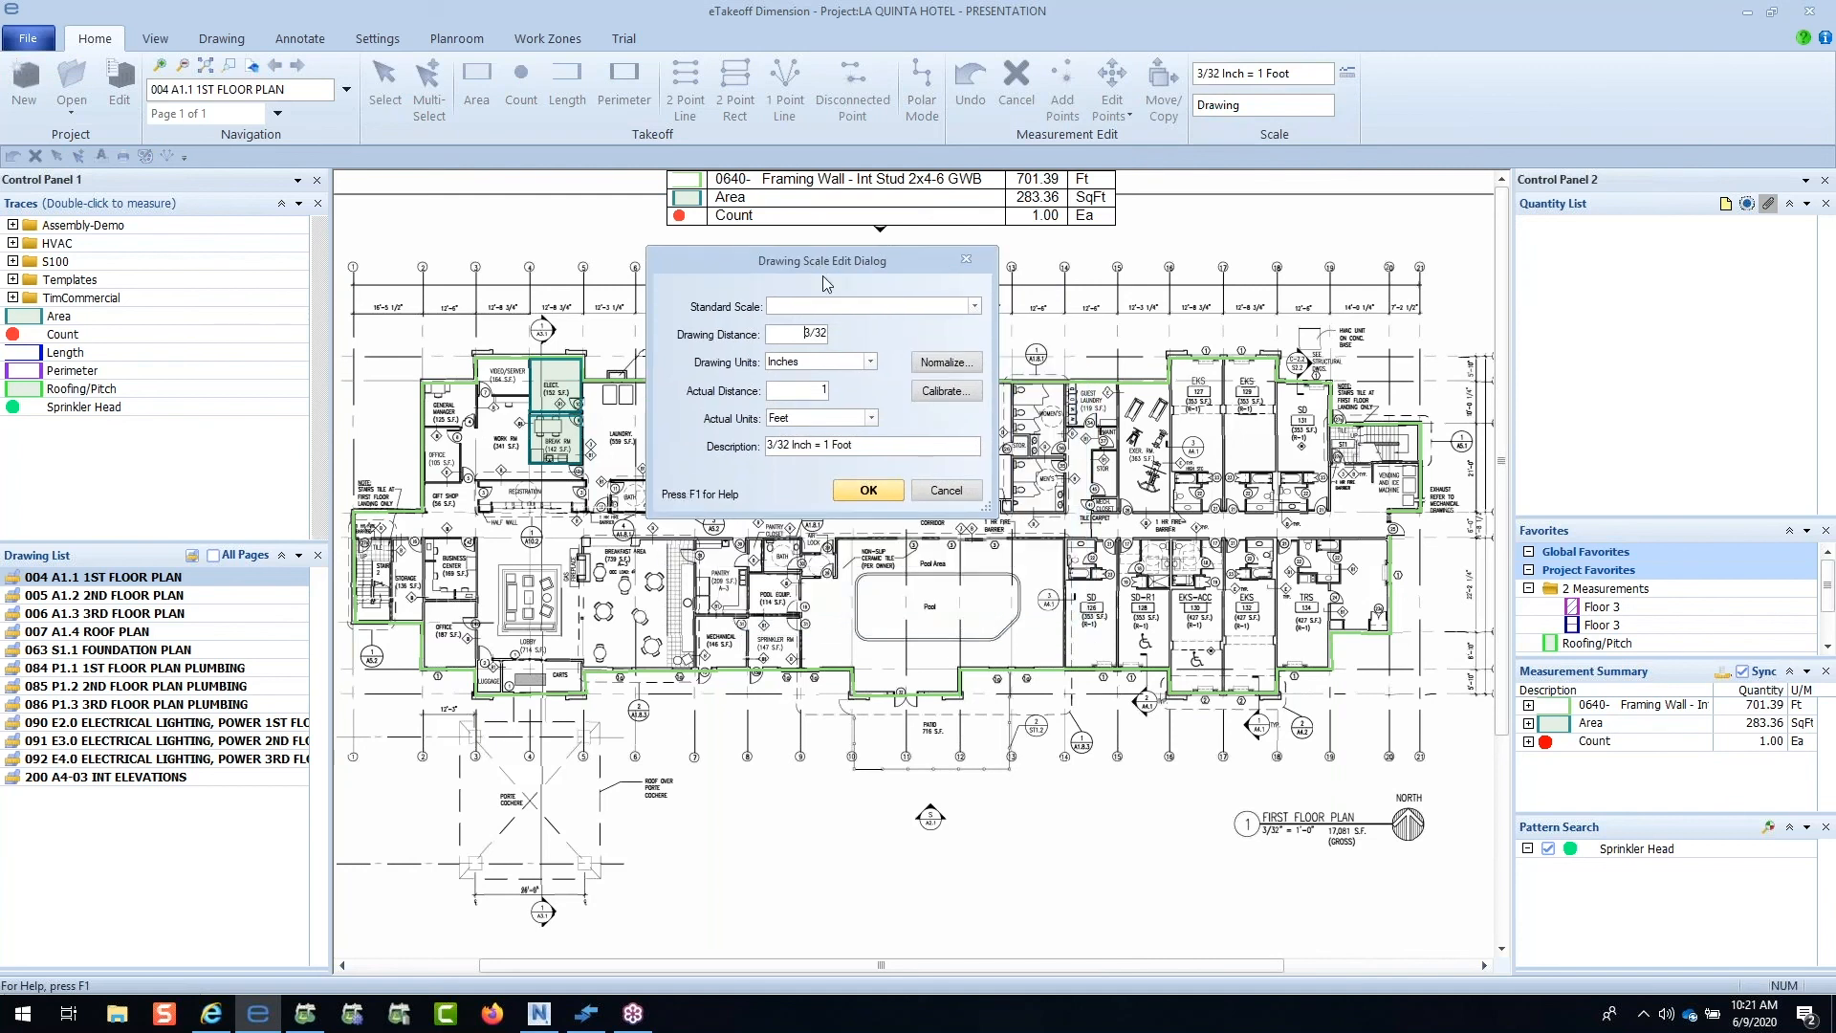
{"action": "left_click", "coordinate": [974, 305]}
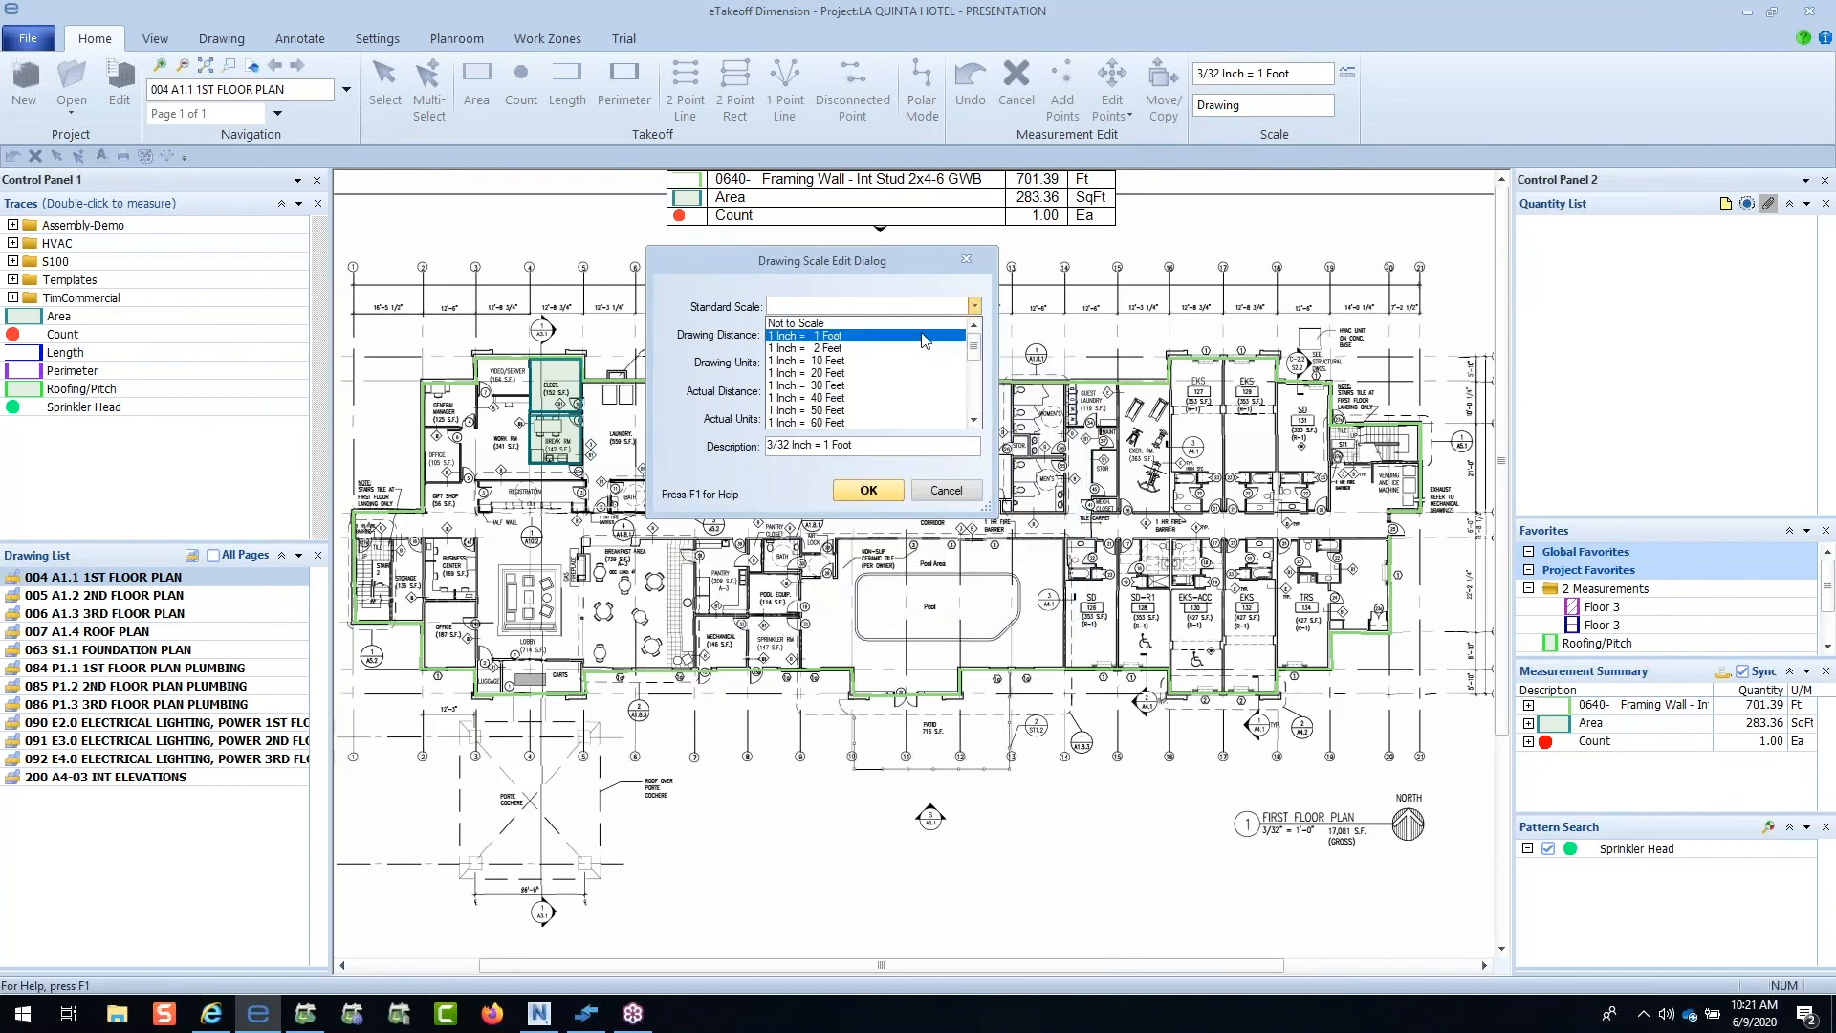
{"action": "left_click_drag", "start_coordinate": [976, 352], "coordinate": [977, 395]}
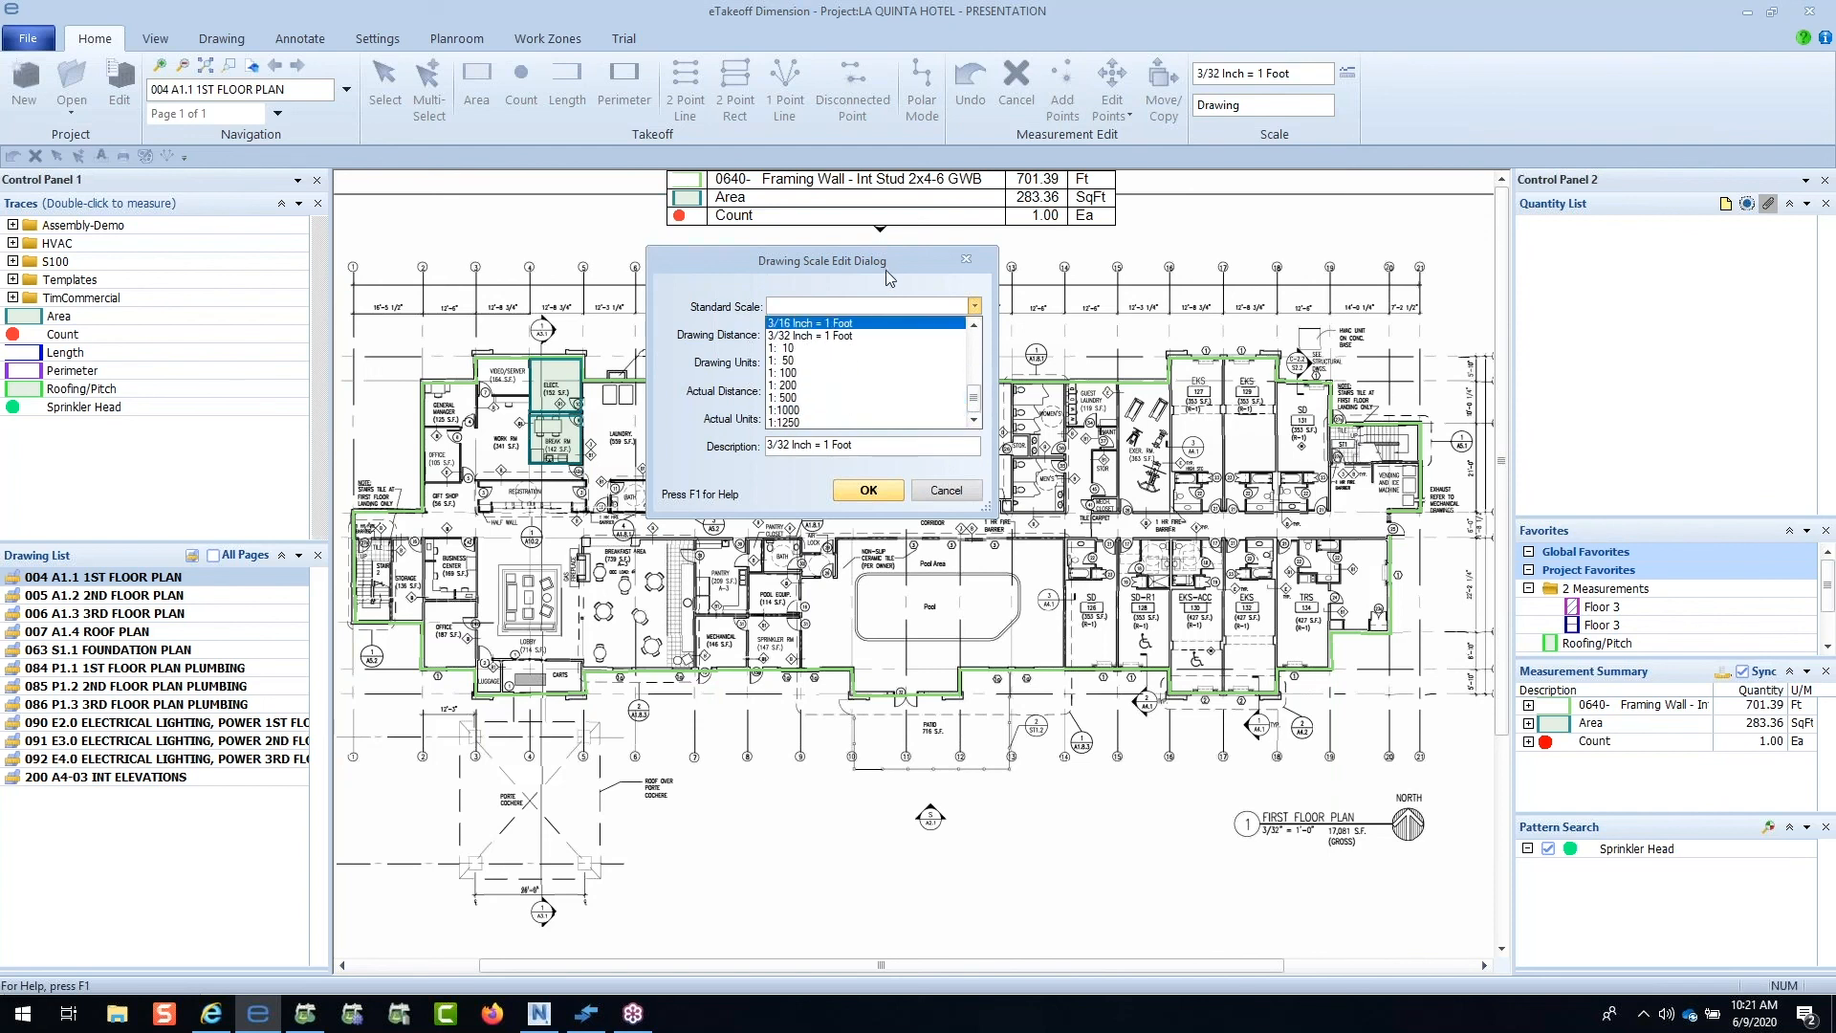
{"action": "left_click_drag", "start_coordinate": [973, 394], "coordinate": [978, 337]}
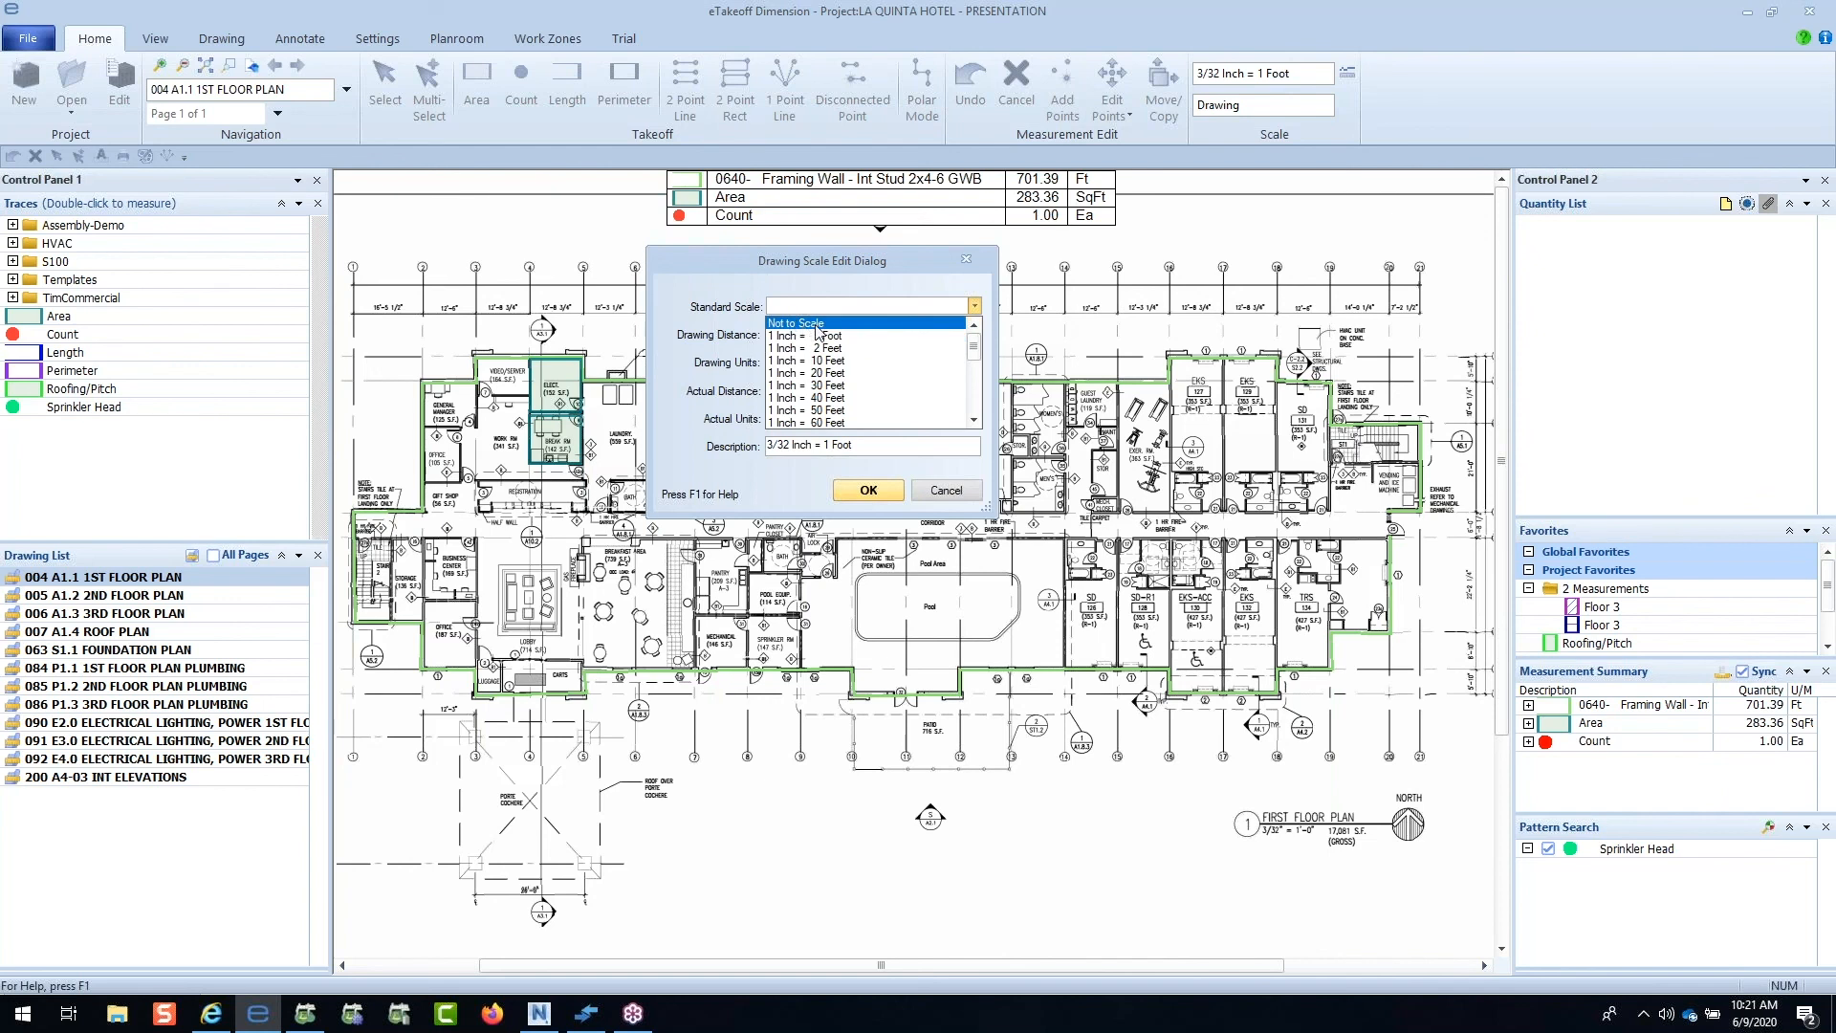
{"action": "left_click", "coordinate": [928, 307]}
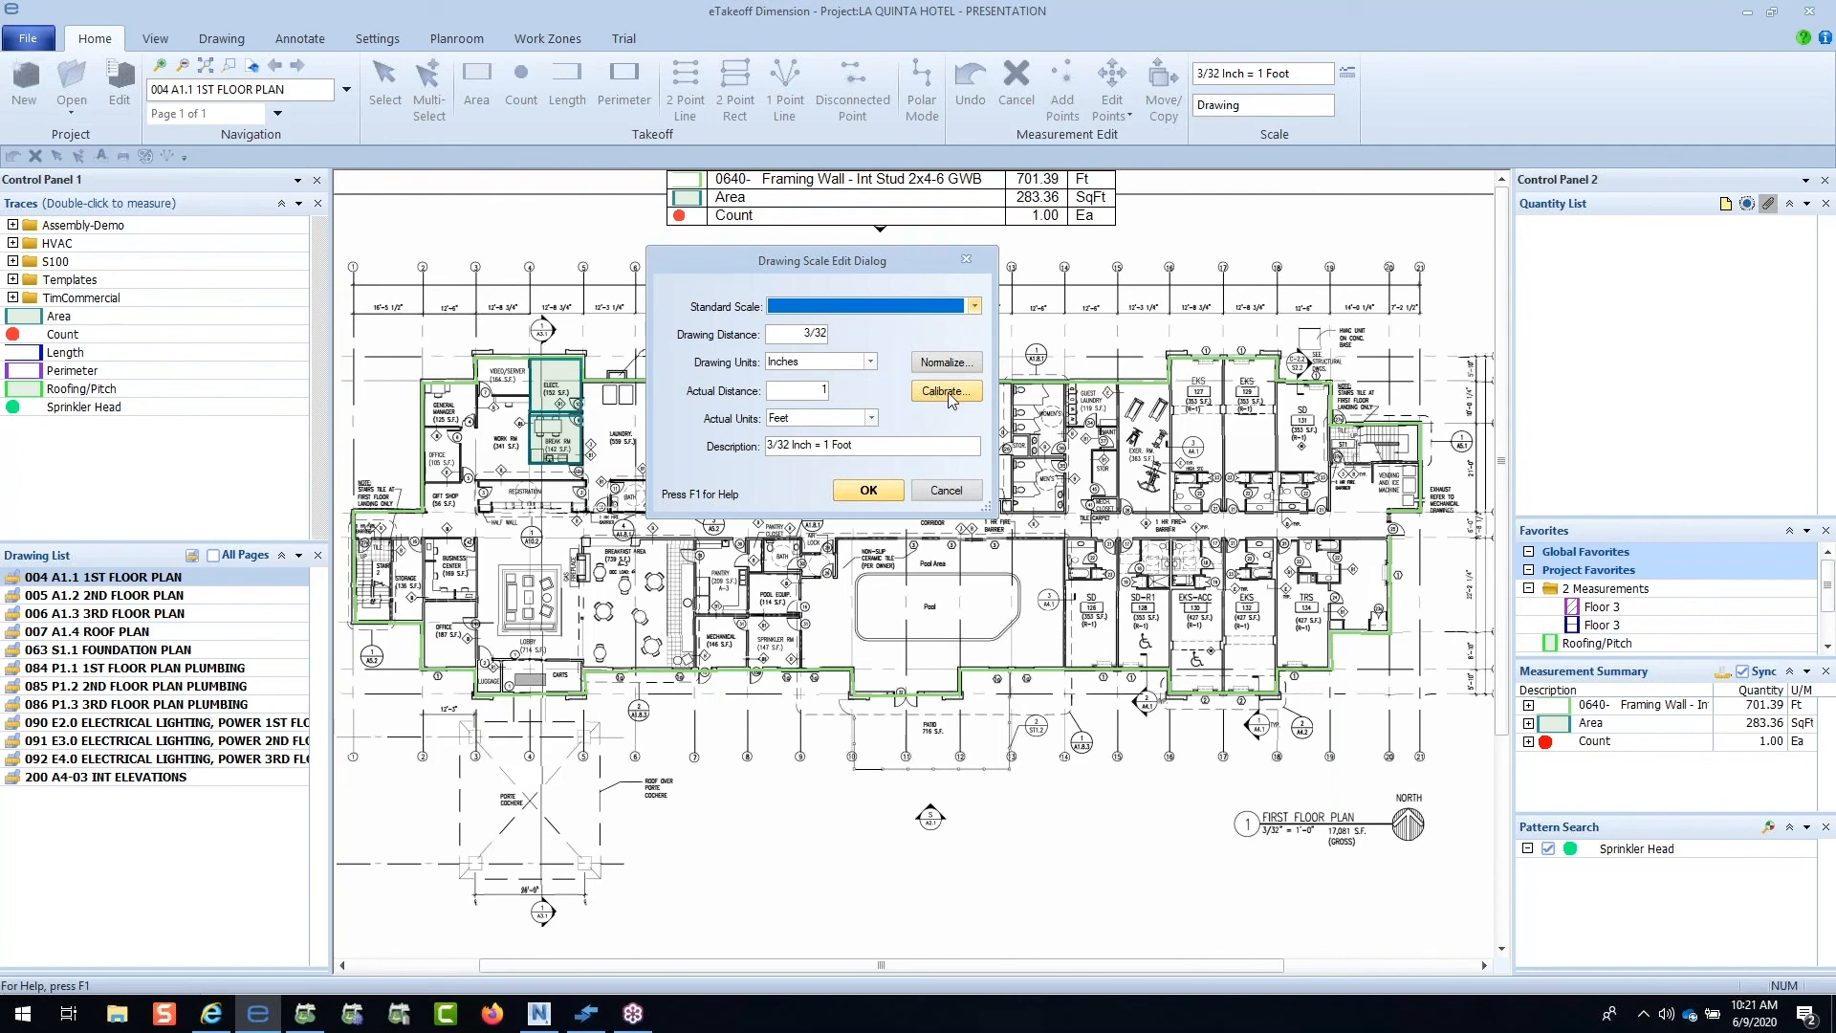
{"action": "left_click", "coordinate": [961, 490]}
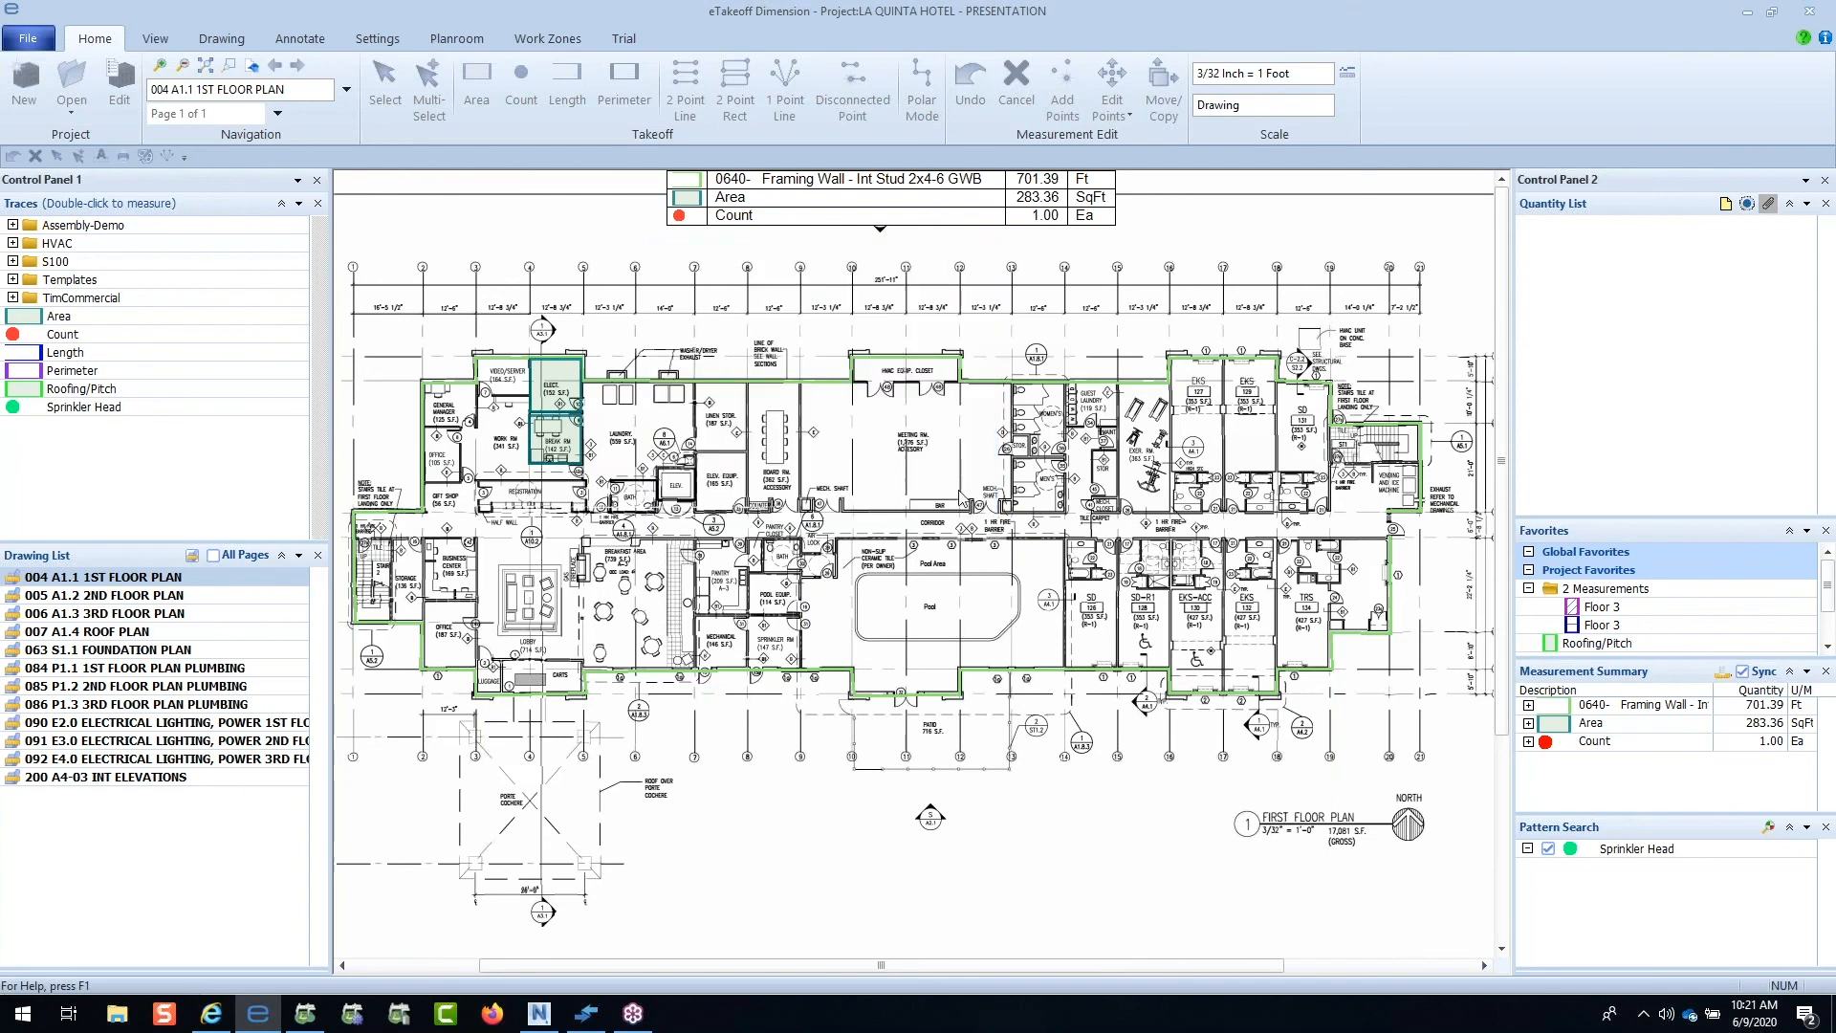
Step: View drawing 001 CS1.1 COVER SHEET in an extra window over the floor plan and close that window
{"action": "left_click", "coordinate": [174, 42]}
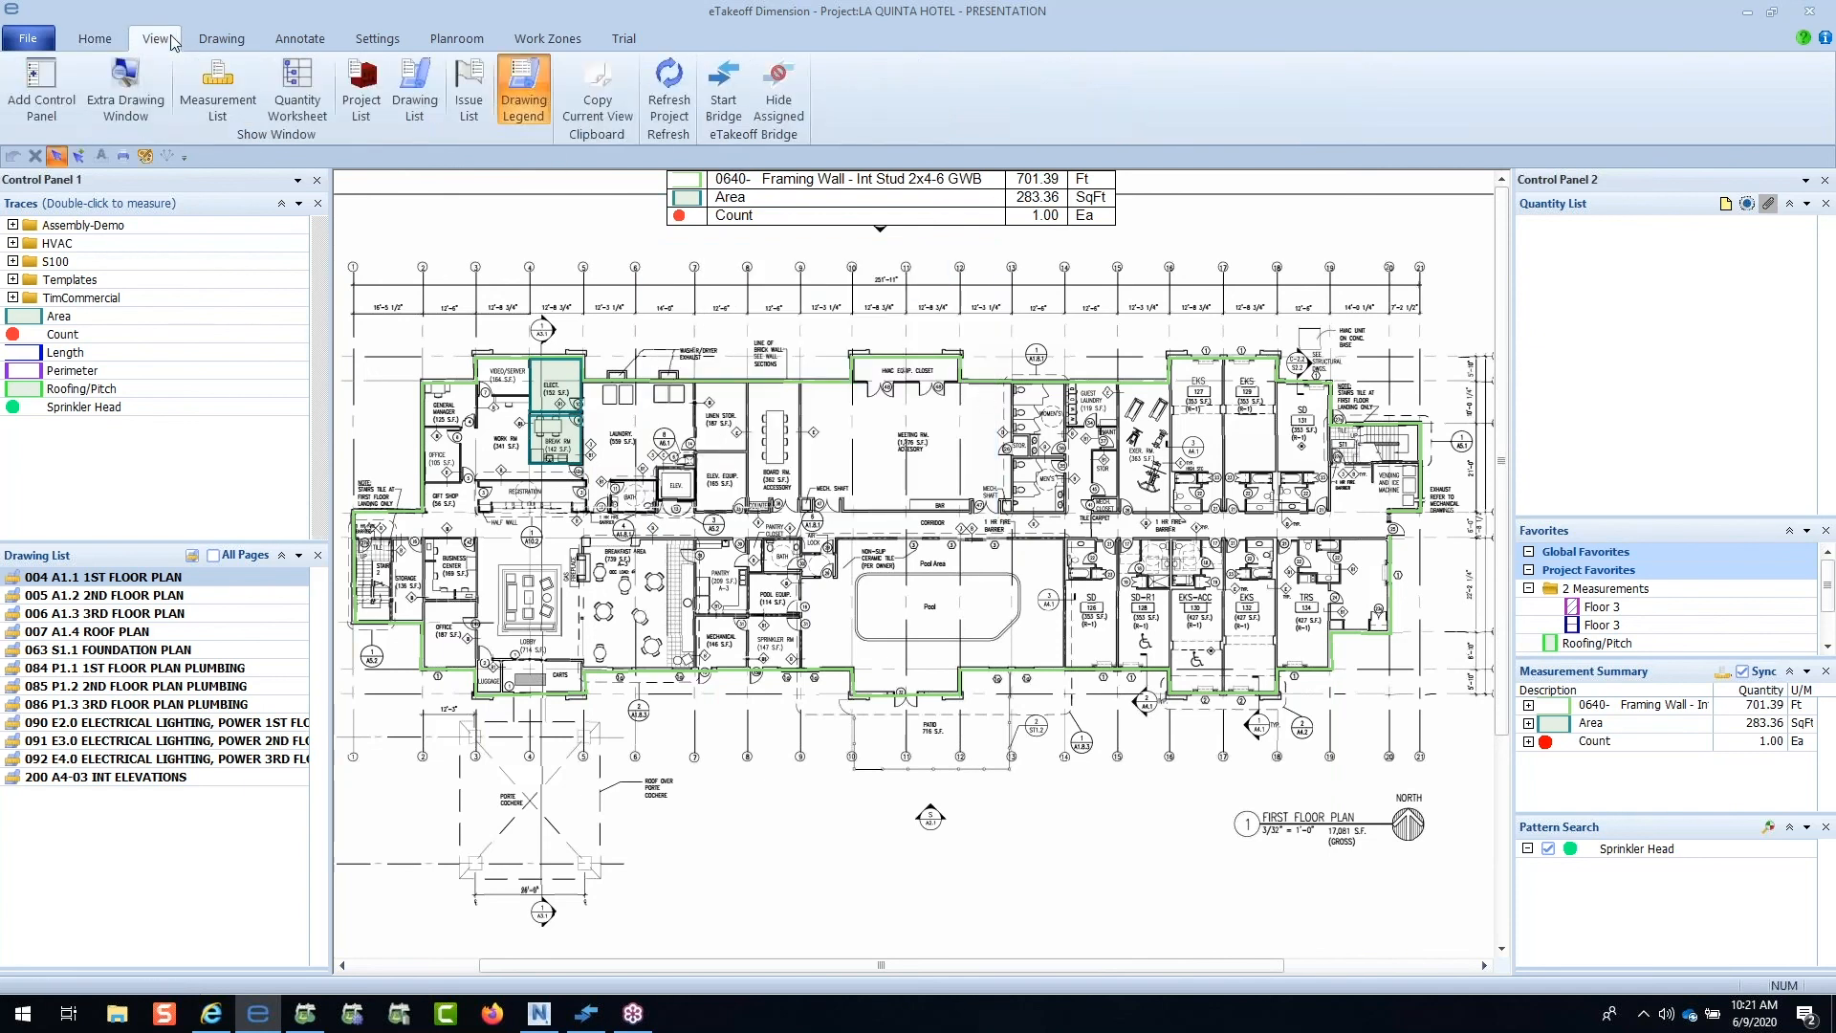
{"action": "left_click", "coordinate": [143, 65]}
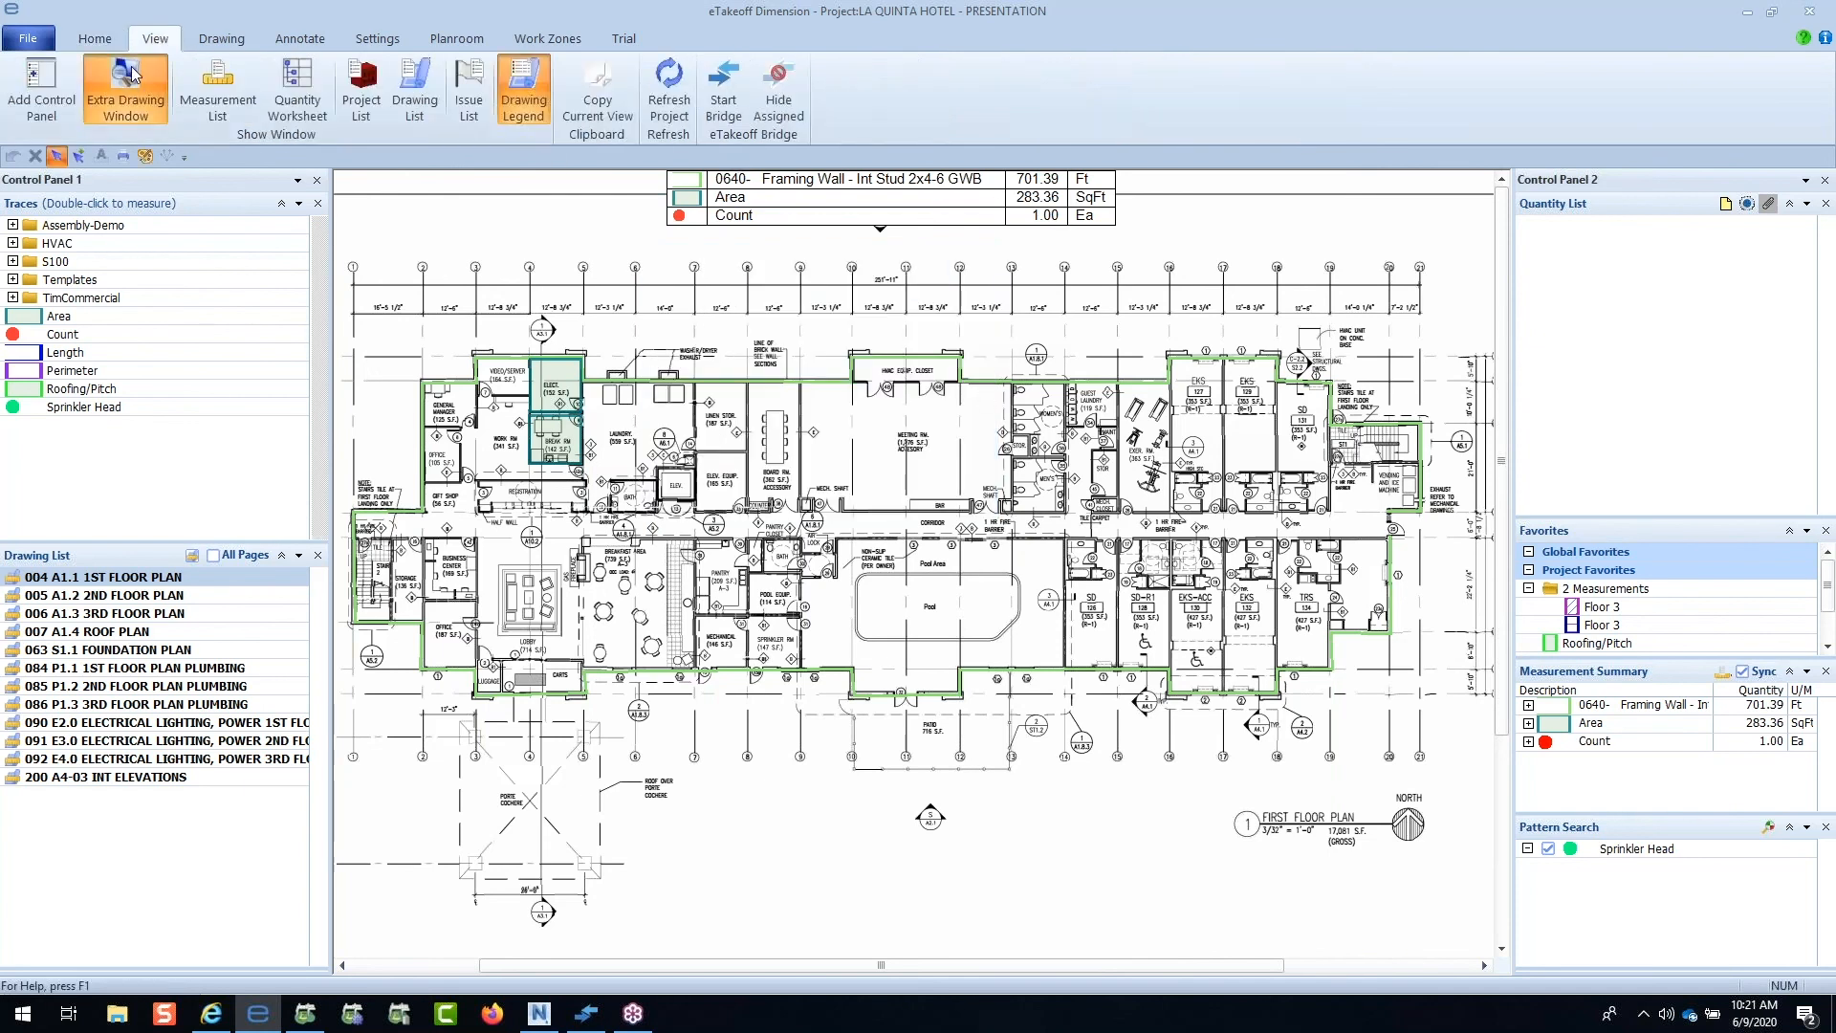
{"action": "left_click_drag", "start_coordinate": [725, 210], "coordinate": [1017, 188]}
{"action": "left_click", "coordinate": [886, 219]}
{"action": "left_click", "coordinate": [801, 256]}
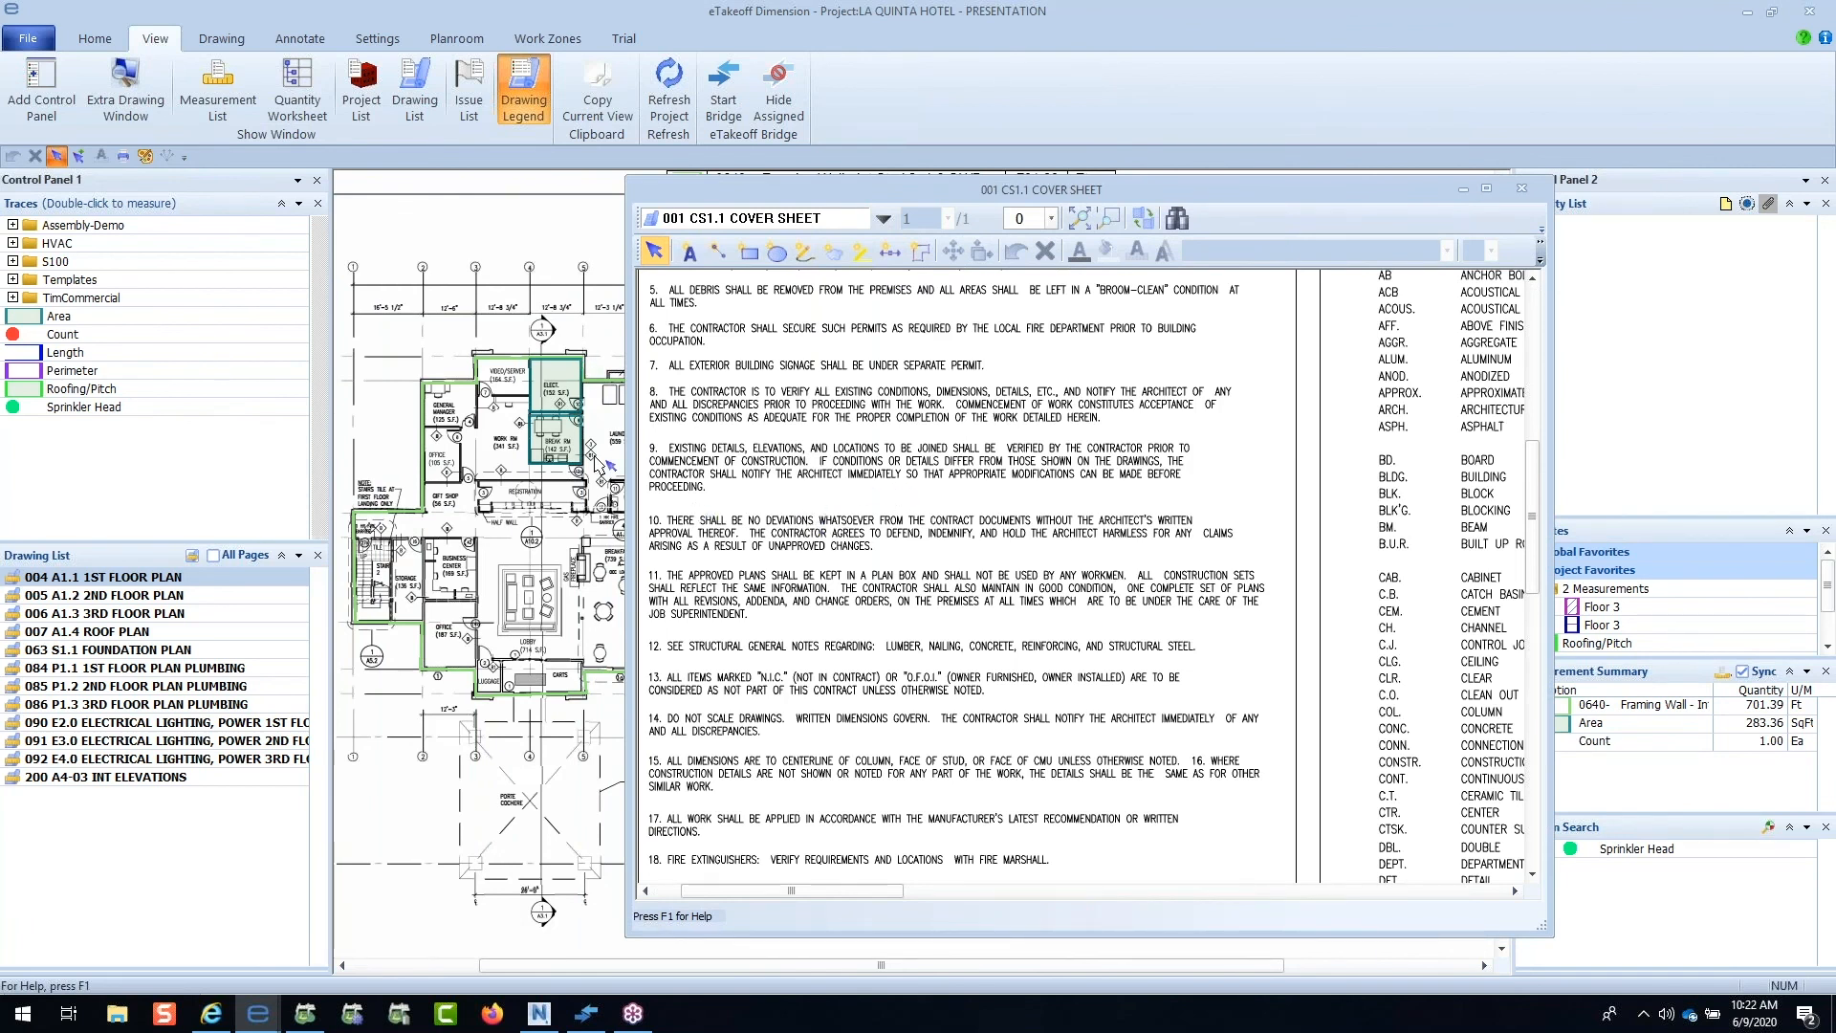
{"action": "mouse_move", "coordinate": [880, 201]}
{"action": "left_mouse_down"}
{"action": "mouse_move", "coordinate": [11, 198]}
{"action": "mouse_move", "coordinate": [885, 197]}
{"action": "left_mouse_up"}
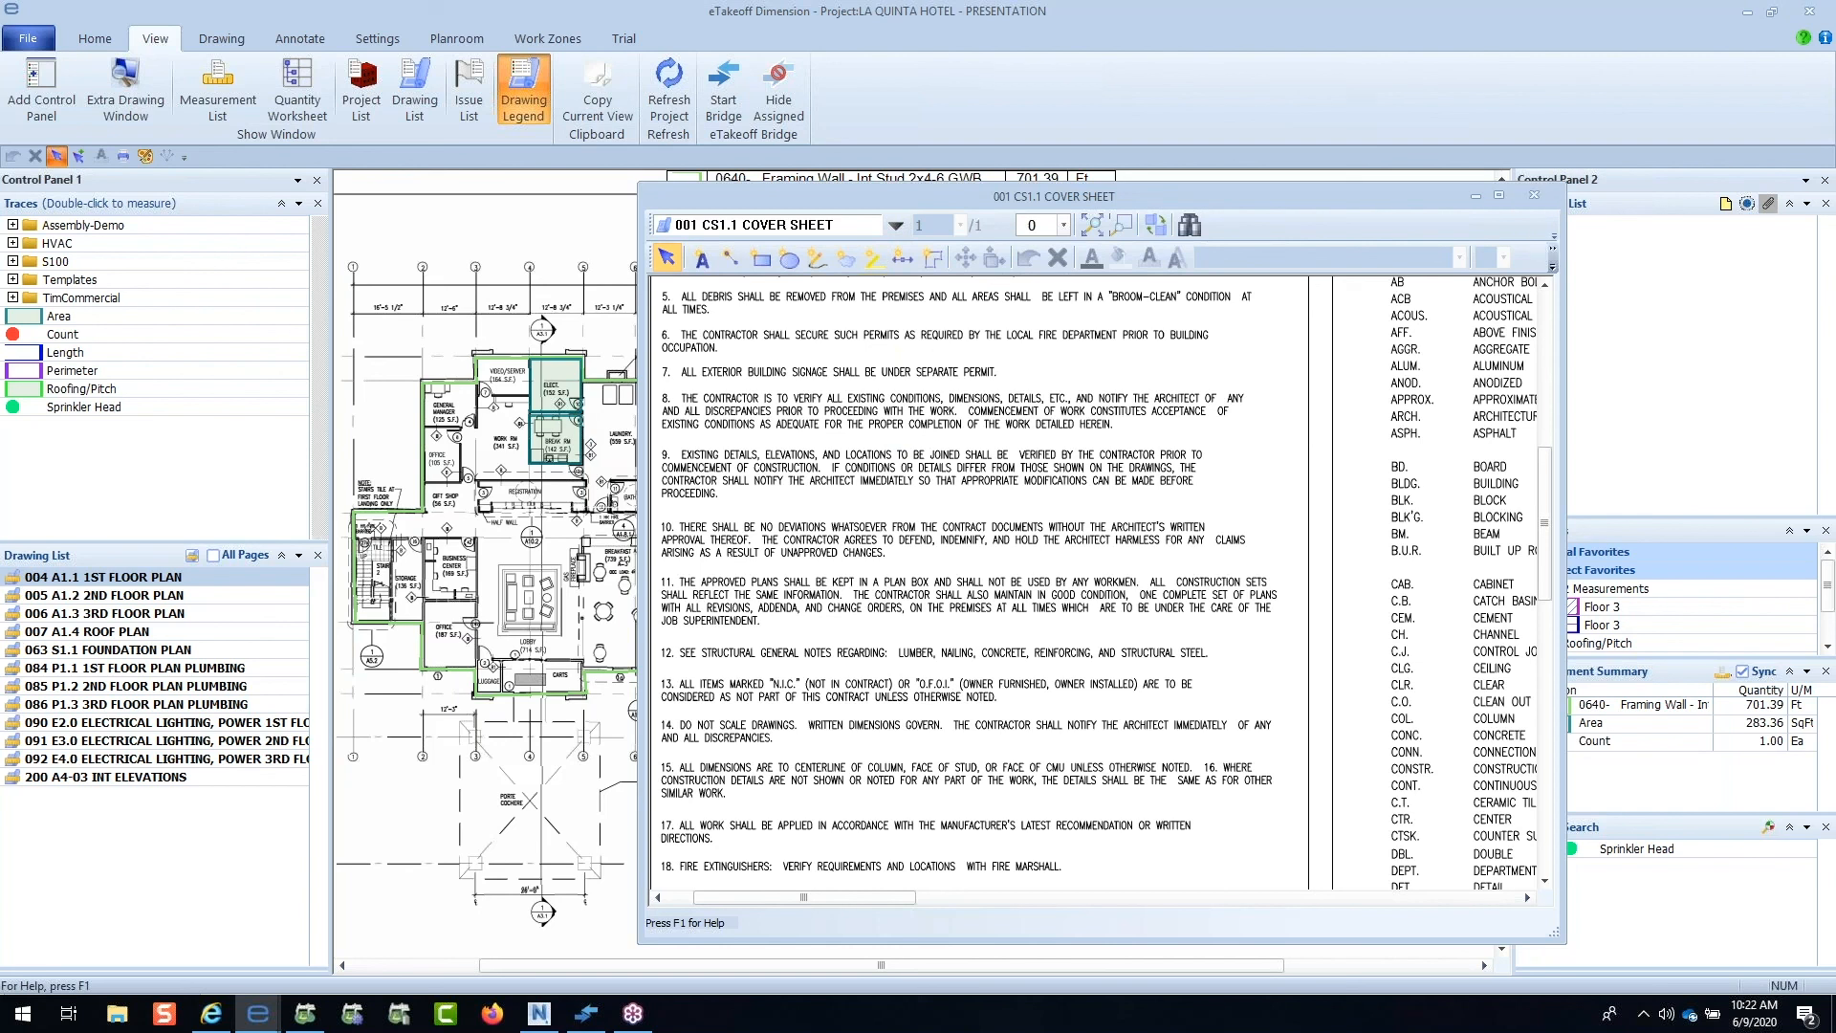
{"action": "left_click", "coordinate": [1537, 198]}
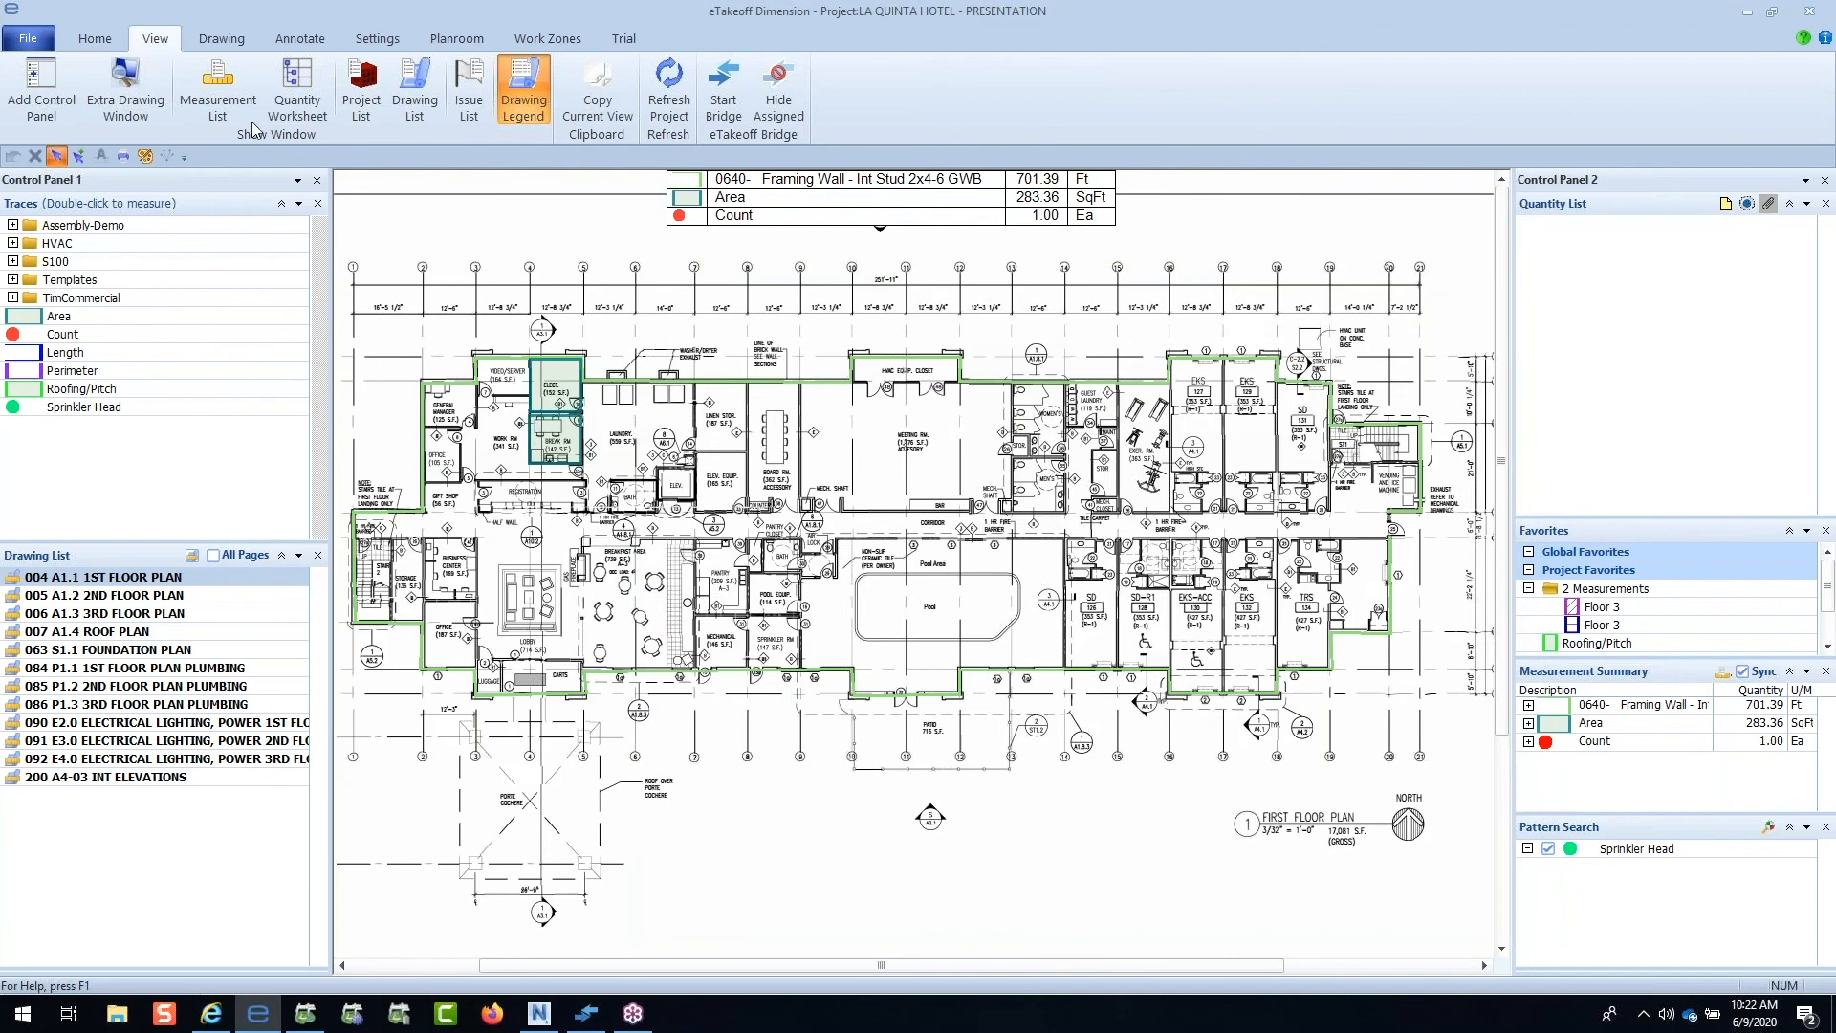
Step: Open drawing 200 A4-03 INT ELEVATIONS and move its measurement legend clear of the Typical Room detail
{"action": "left_click", "coordinate": [236, 45]}
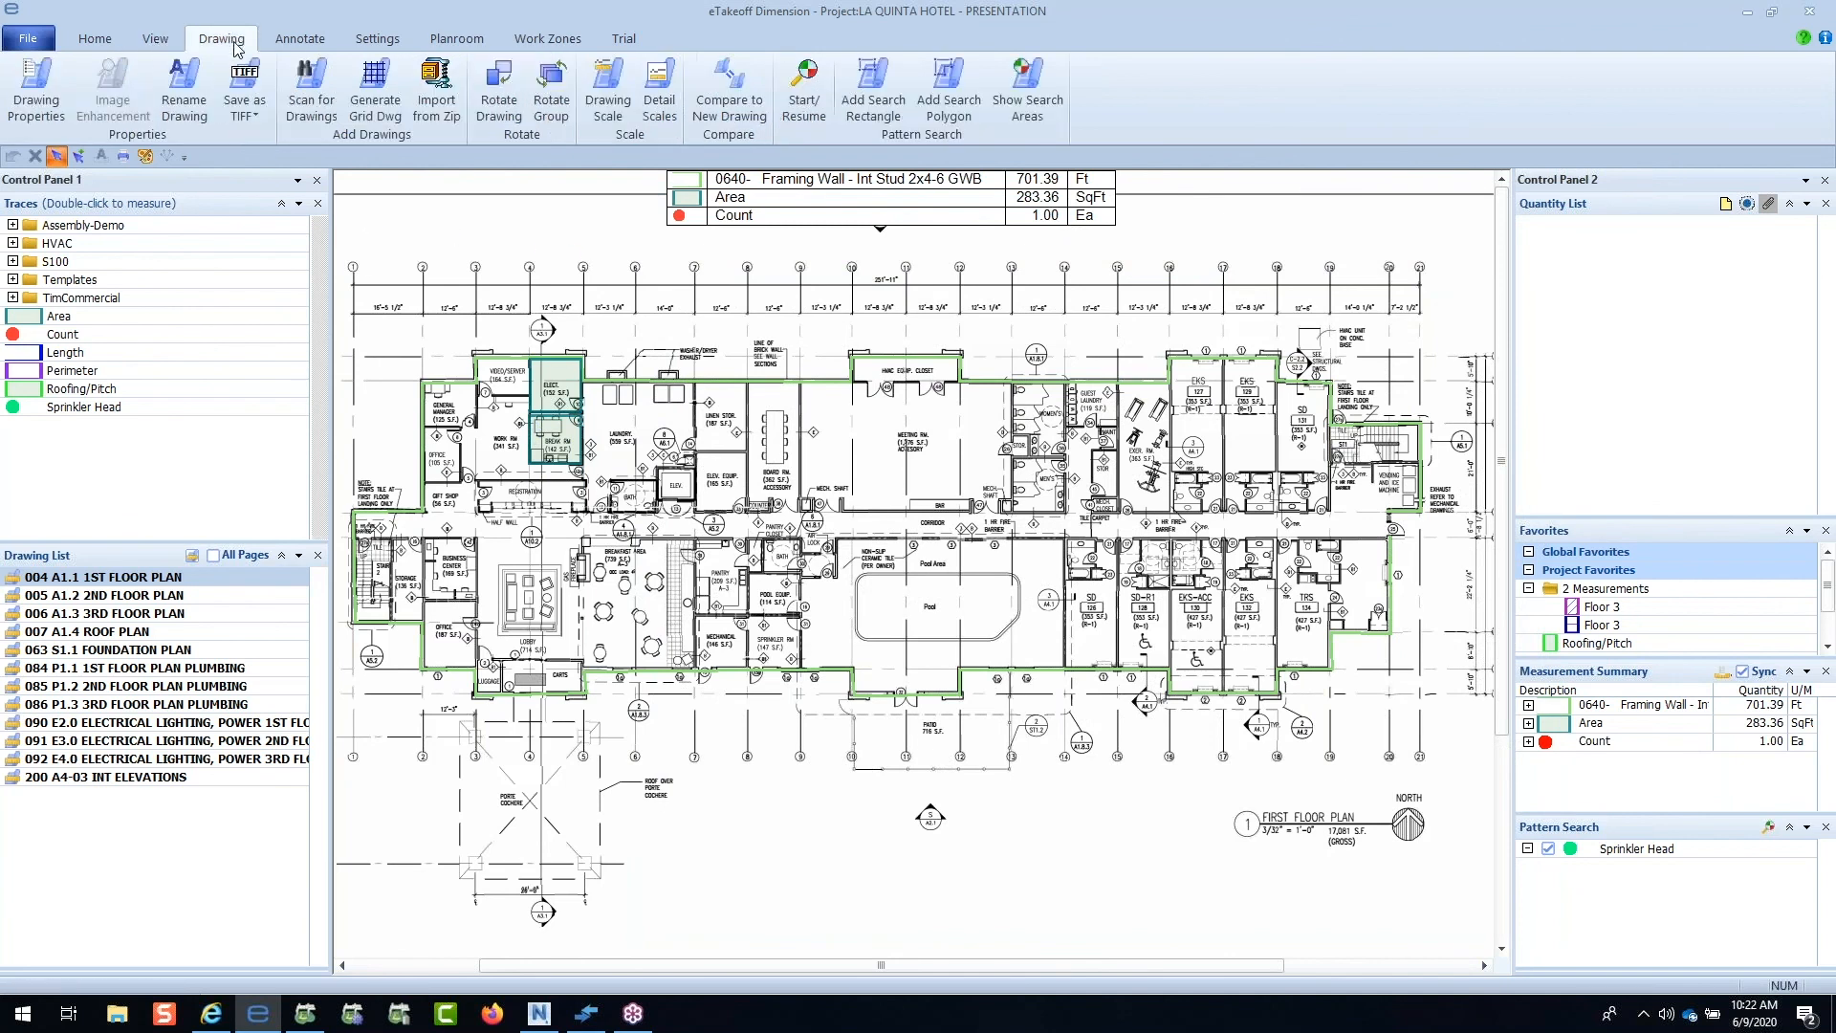
{"action": "left_click", "coordinate": [178, 780]}
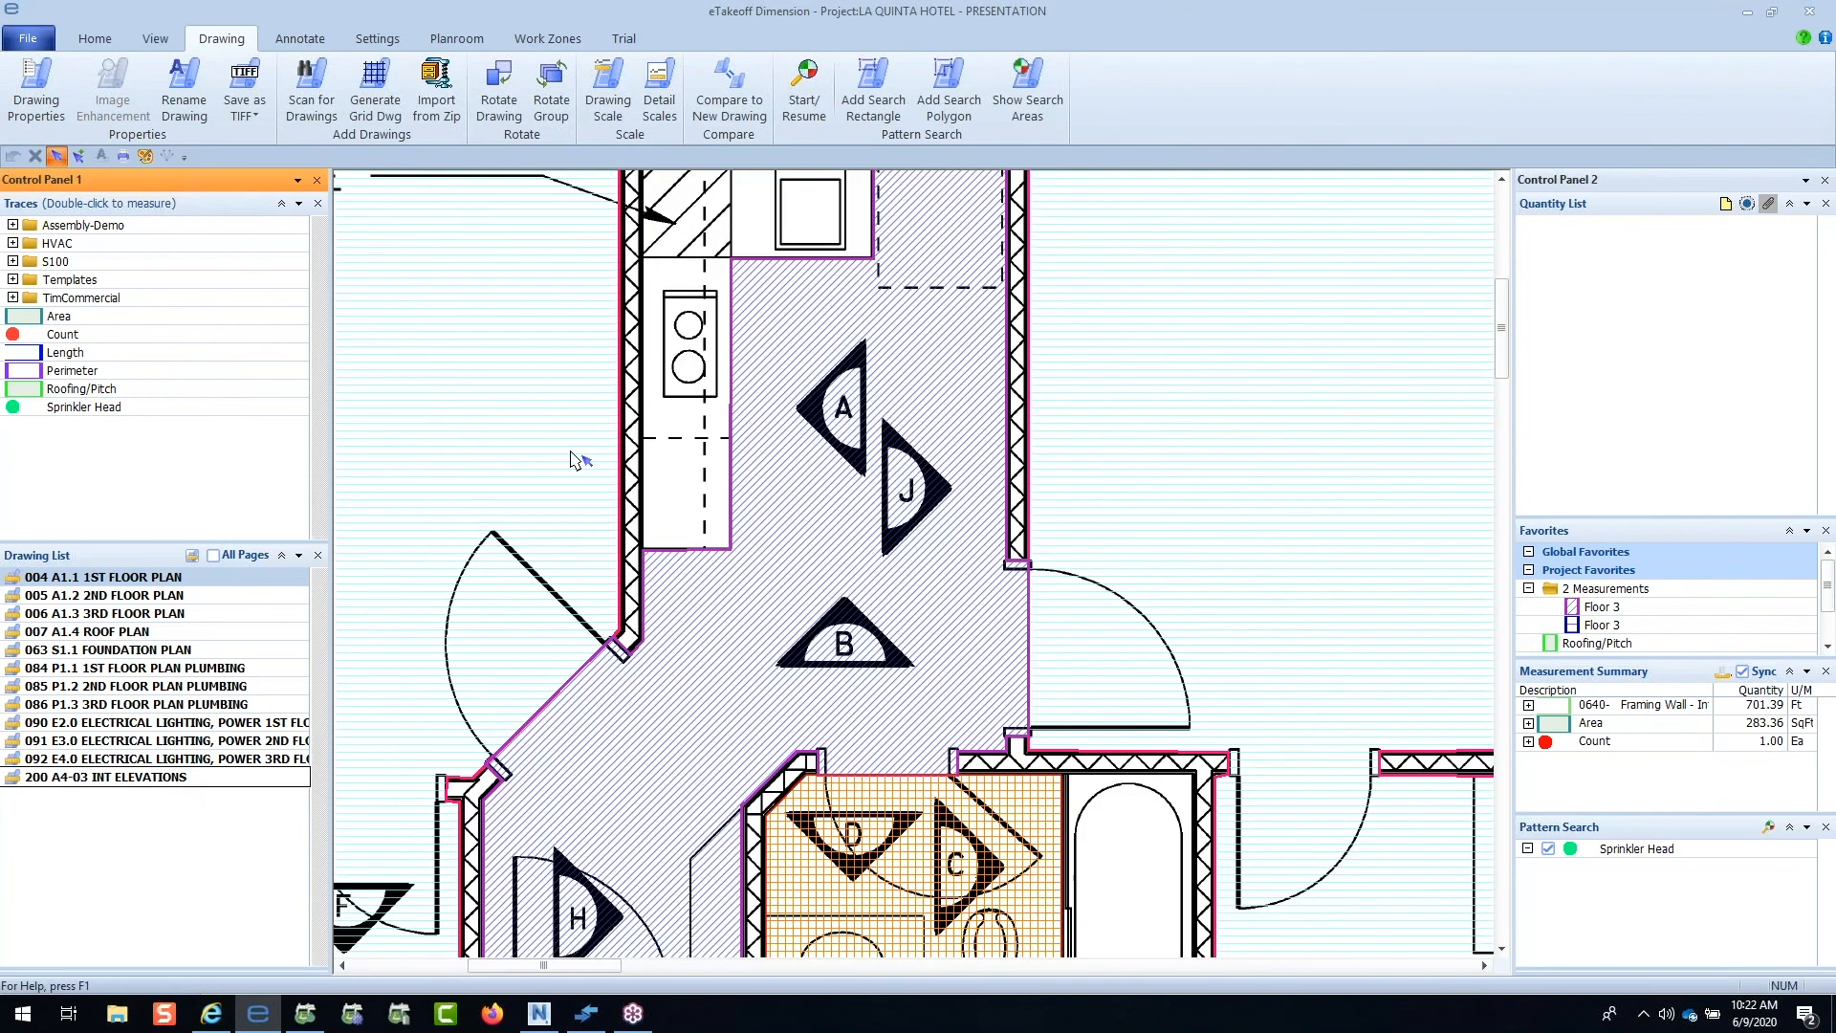
{"action": "scroll", "coordinate": [701, 461], "scroll_direction": "down", "scroll_amount": 4}
{"action": "scroll", "coordinate": [571, 370], "scroll_direction": "down", "scroll_amount": 4}
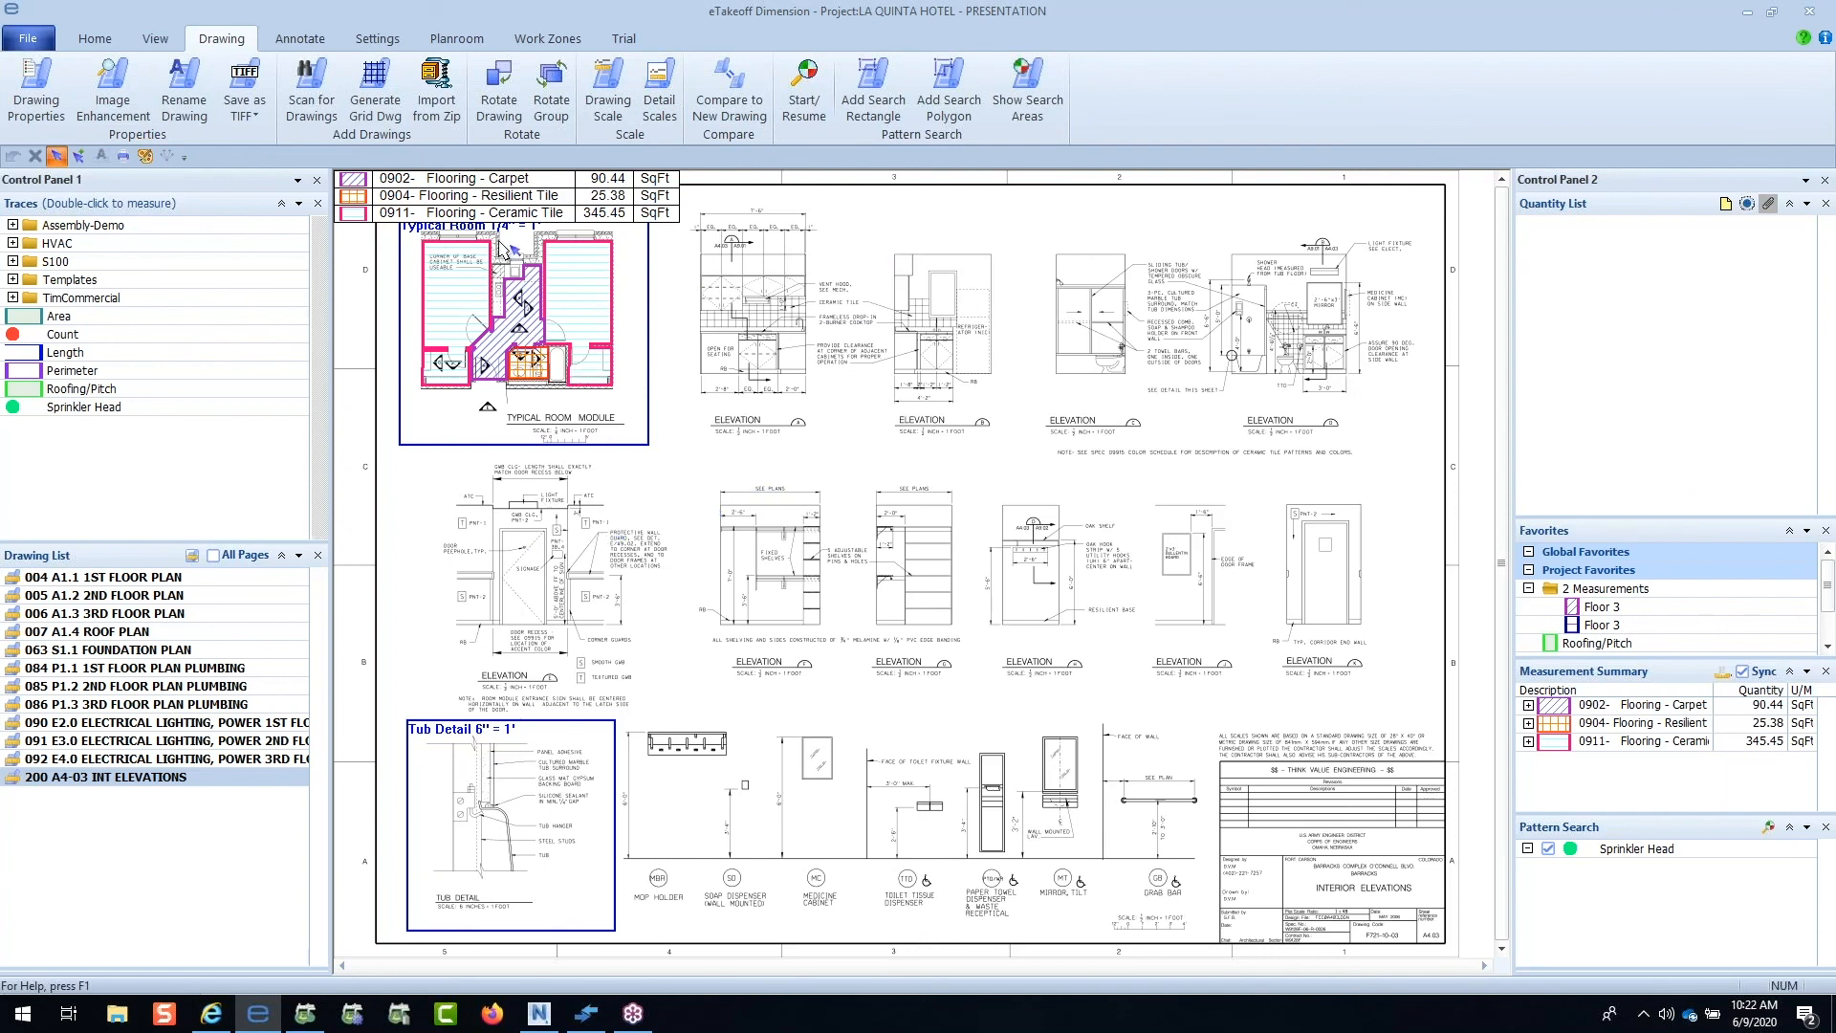
{"action": "left_click_drag", "start_coordinate": [550, 208], "coordinate": [975, 208]}
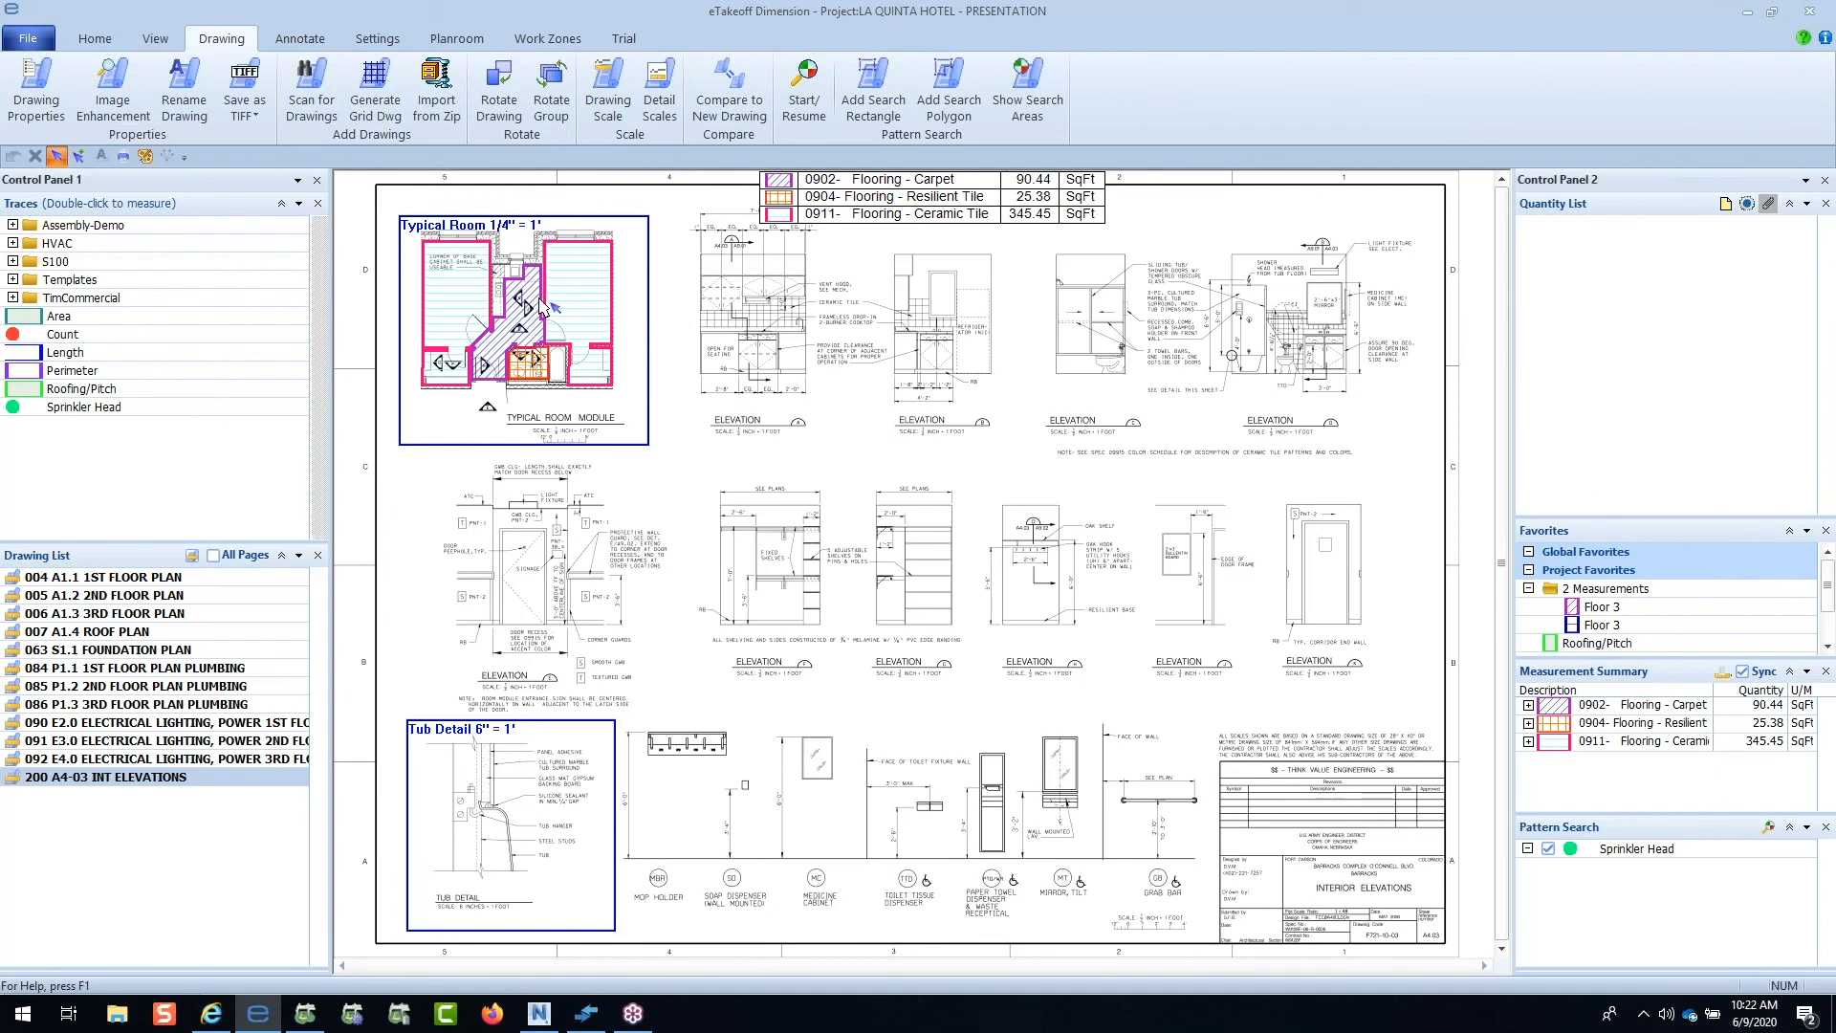
Step: Overlay comparison drawing 201 A403 INTERIOR ELEV - ADDENDA 1 on the interior elevations and examine the Typical Room kitchen changes
{"action": "mouse_move", "coordinate": [539, 332]}
{"action": "scroll", "coordinate": [405, 283], "scroll_direction": "up", "scroll_amount": 3}
{"action": "mouse_move", "coordinate": [553, 328]}
{"action": "left_mouse_down"}
{"action": "mouse_move", "coordinate": [627, 401]}
{"action": "mouse_move", "coordinate": [743, 462]}
{"action": "left_mouse_up"}
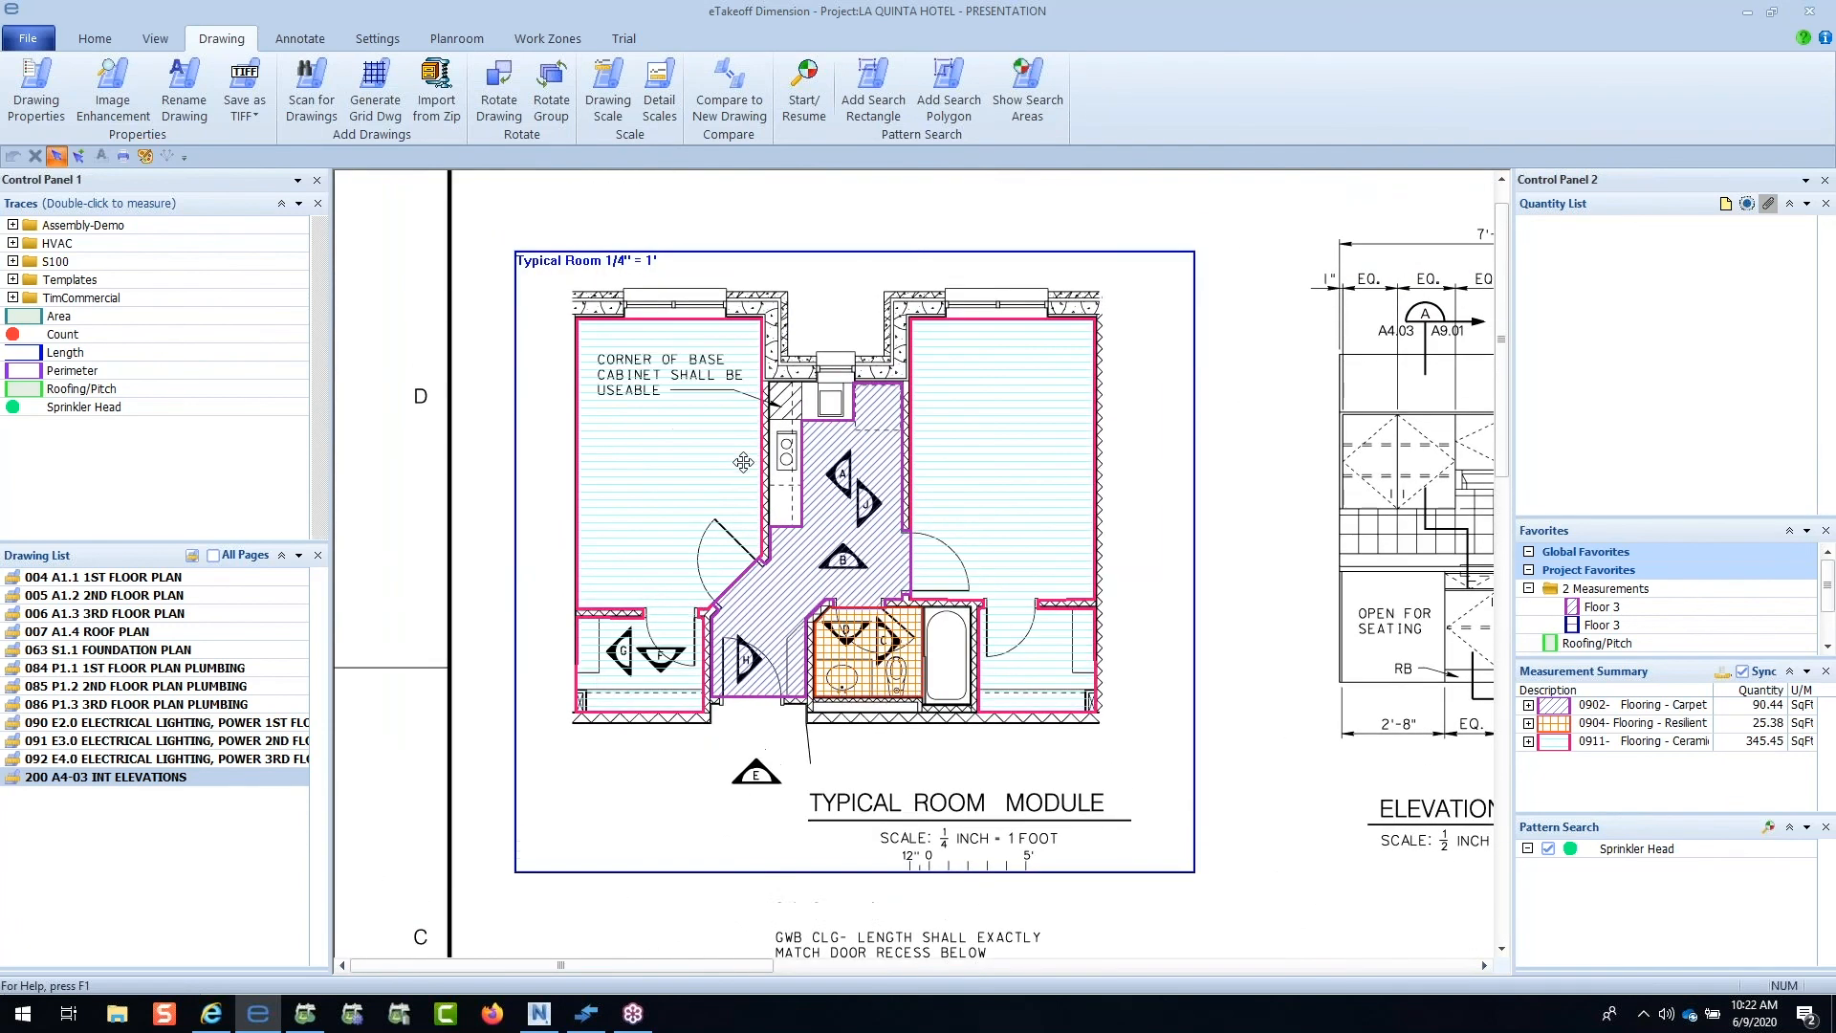
{"action": "left_click", "coordinate": [724, 105]}
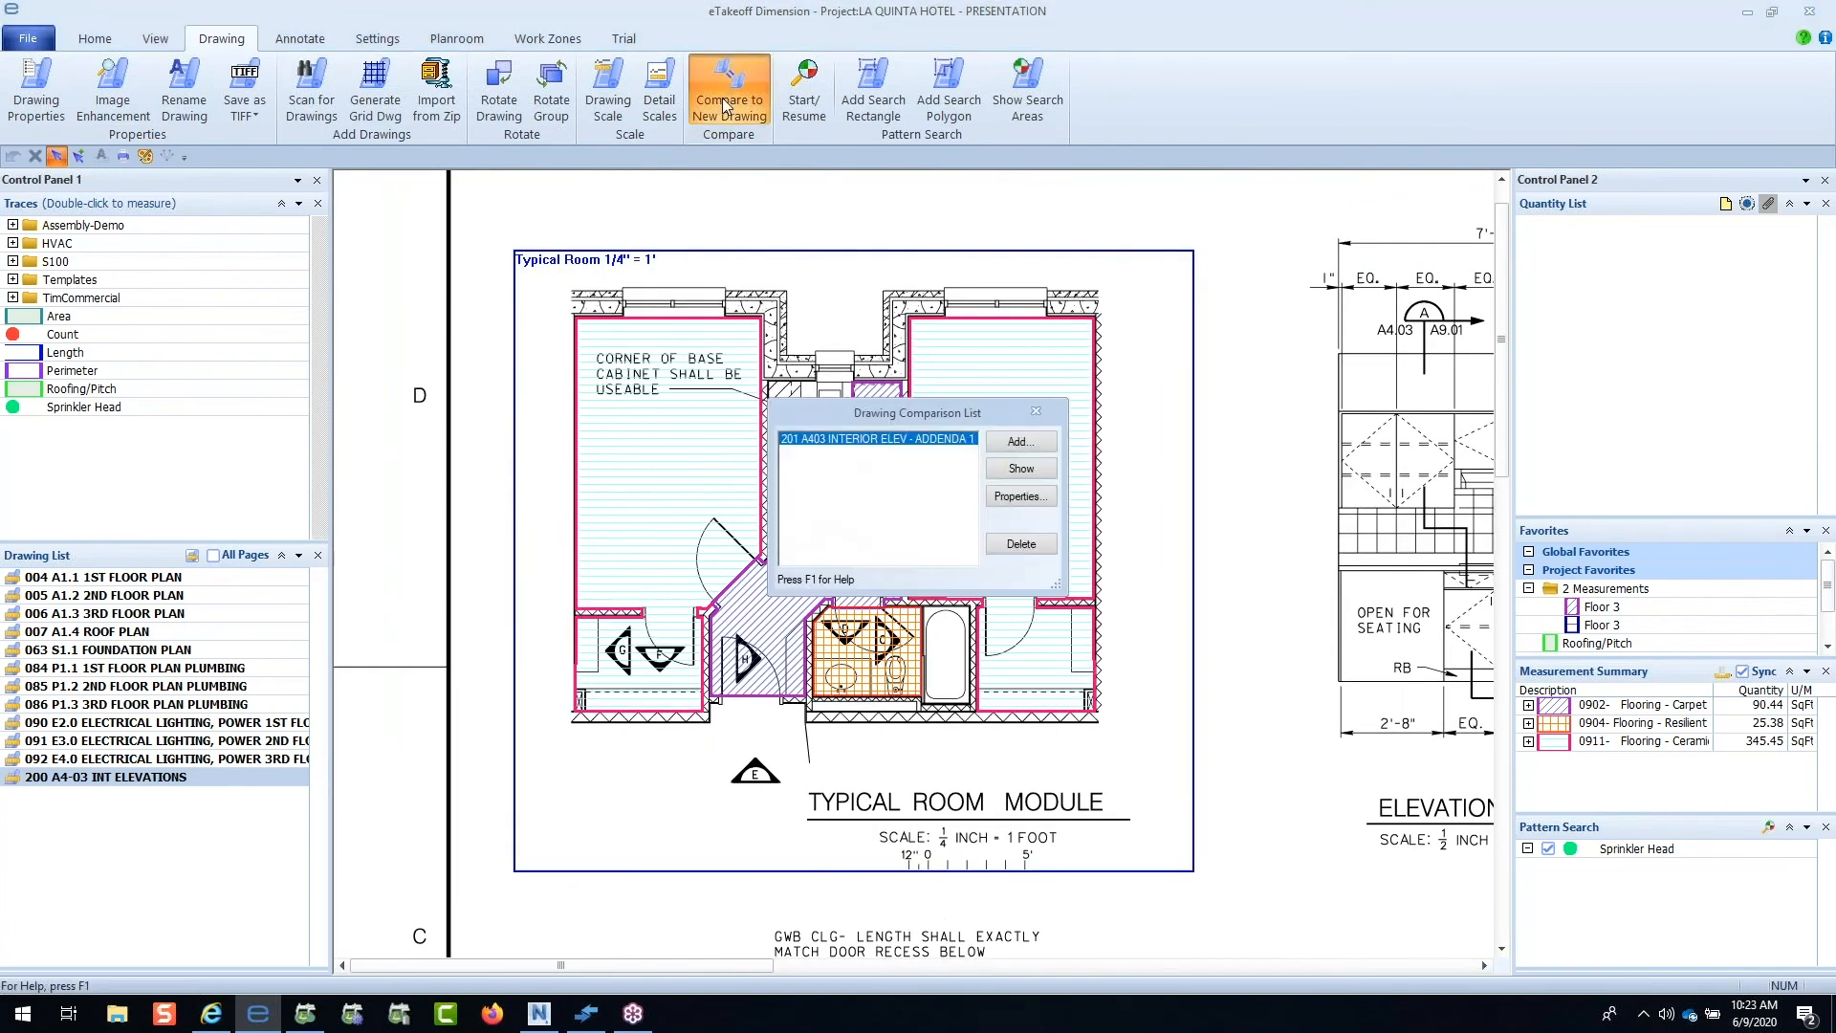
{"action": "left_click", "coordinate": [1017, 469]}
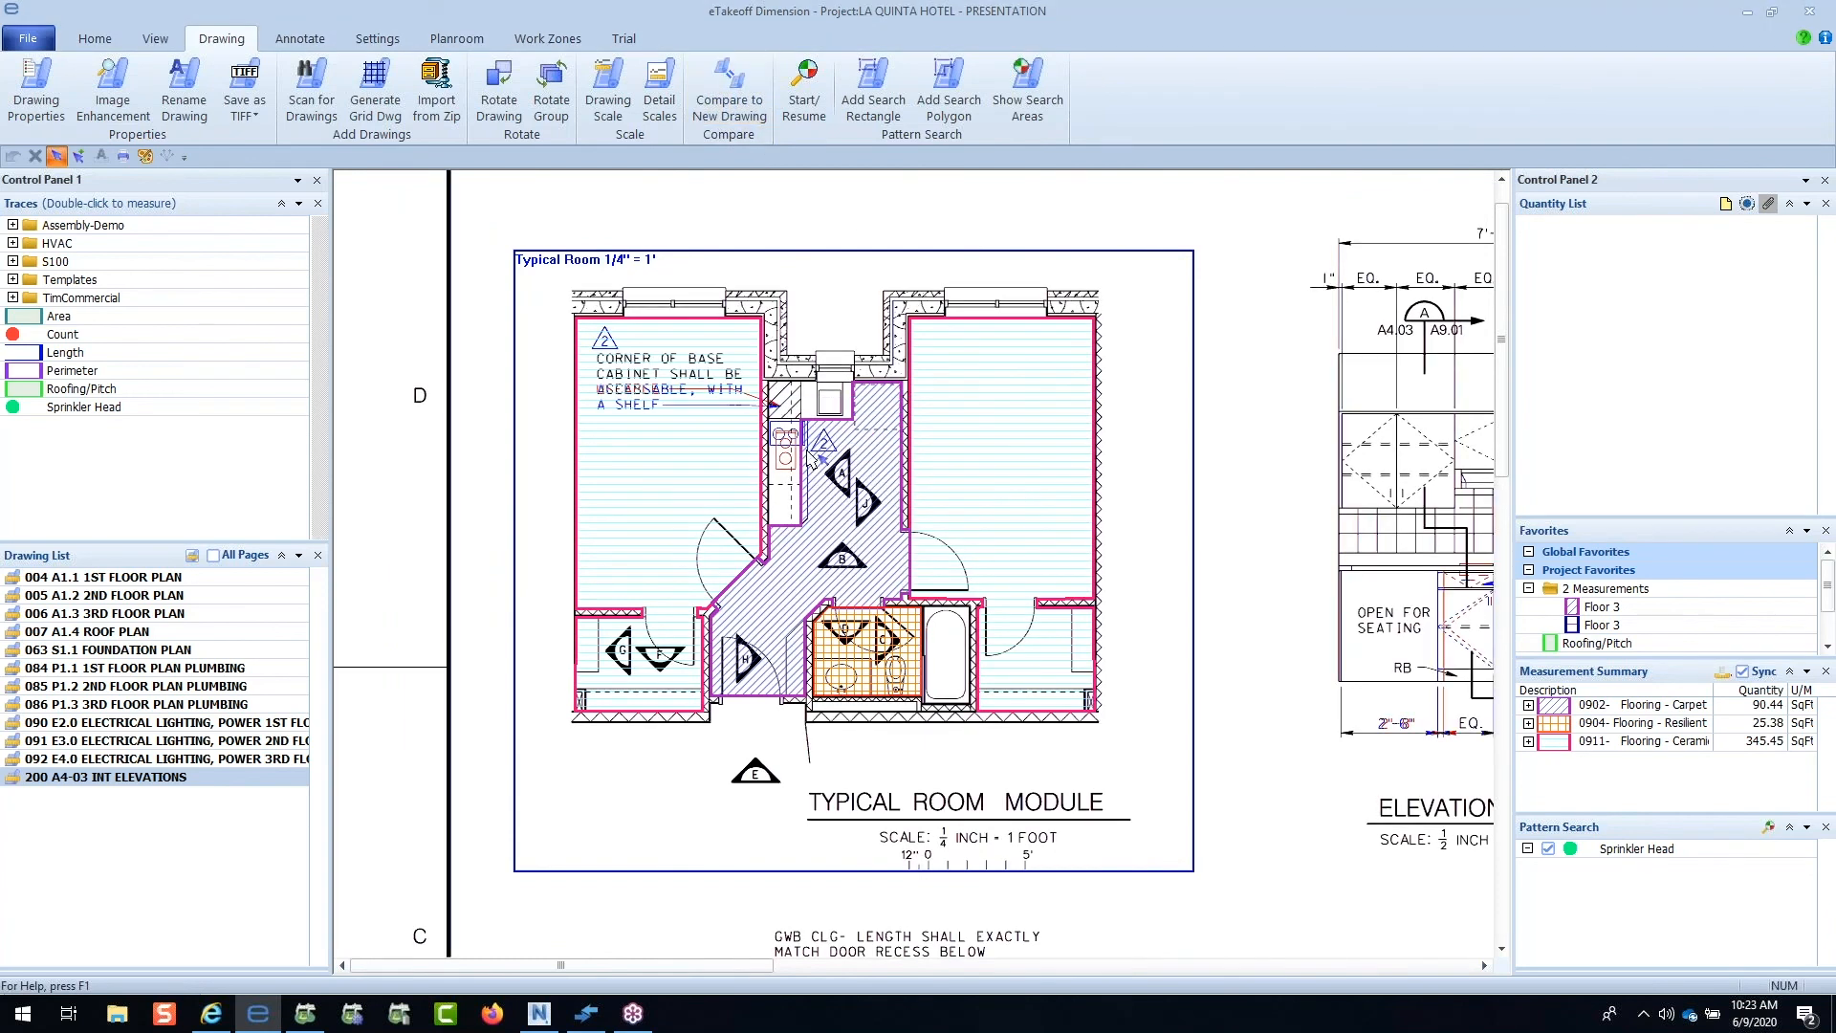
{"action": "scroll", "coordinate": [806, 449], "scroll_direction": "up", "scroll_amount": 5}
{"action": "scroll", "coordinate": [806, 457], "scroll_direction": "down", "scroll_amount": 3}
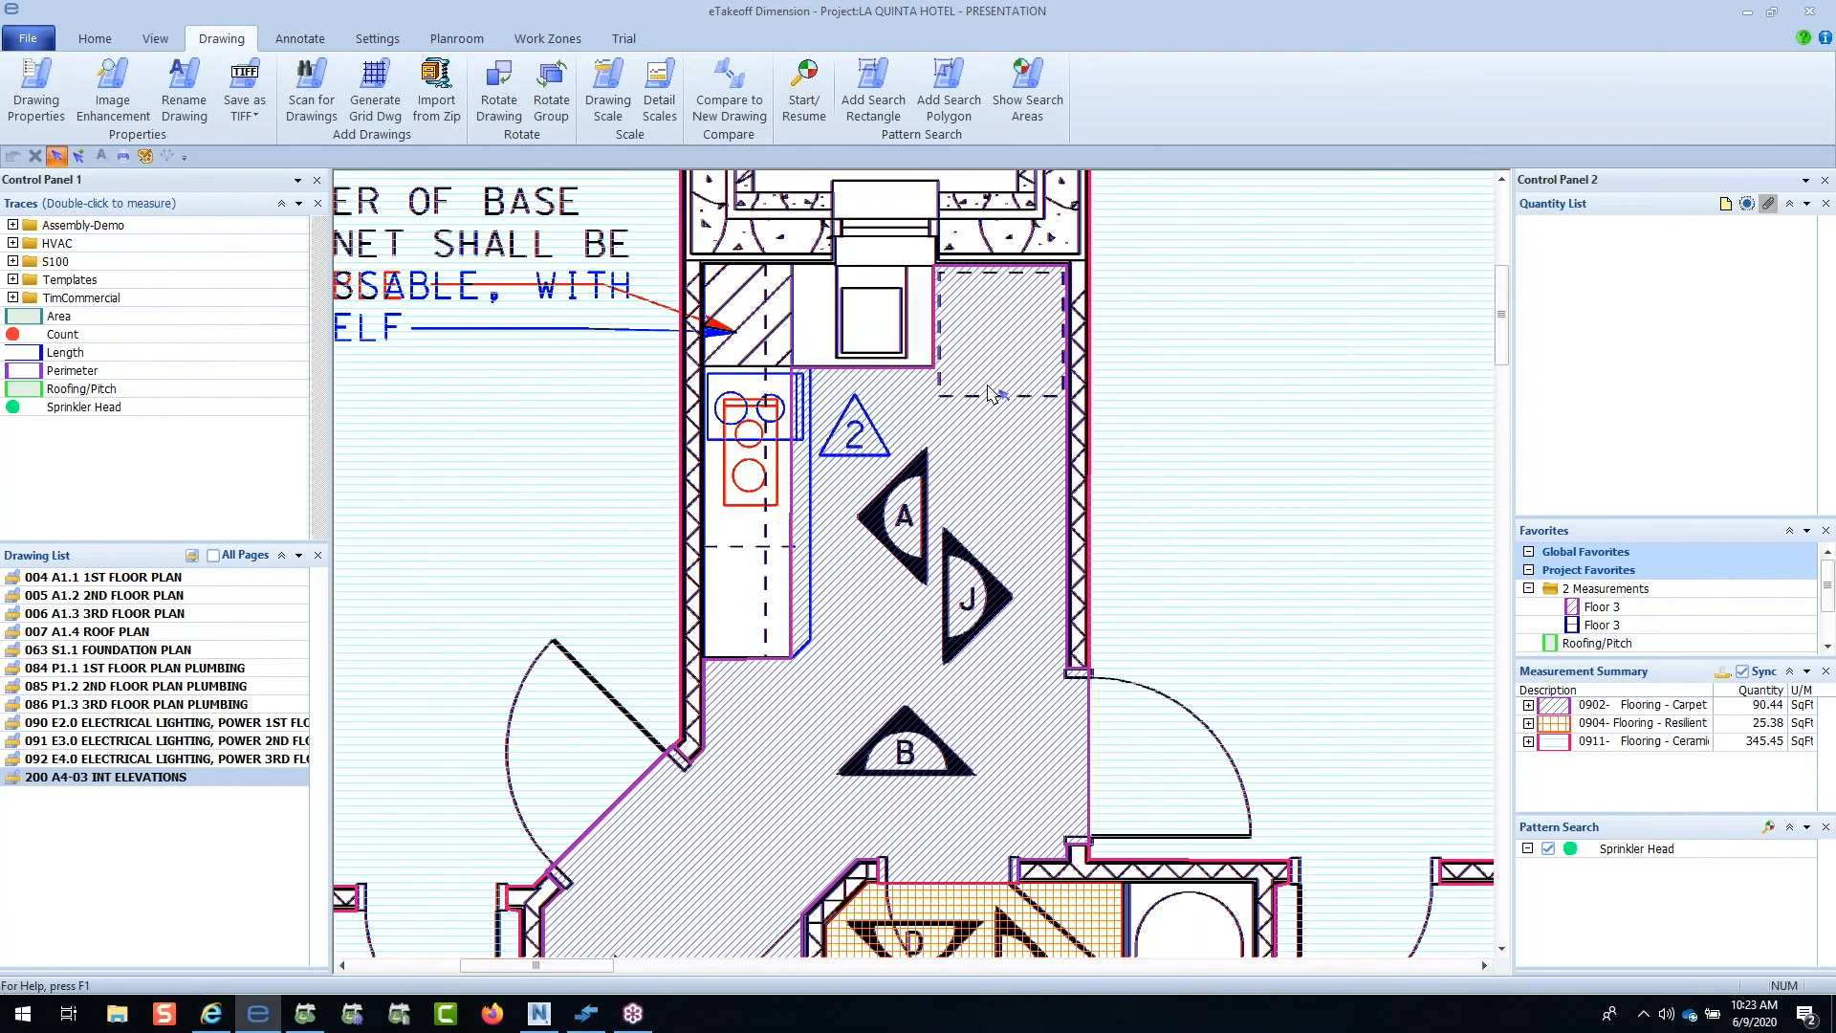
Step: Reshape the Hallway Carpet measurement so its boundary follows the revised kitchen counter edge and its angled corner
{"action": "left_click", "coordinate": [1001, 315]}
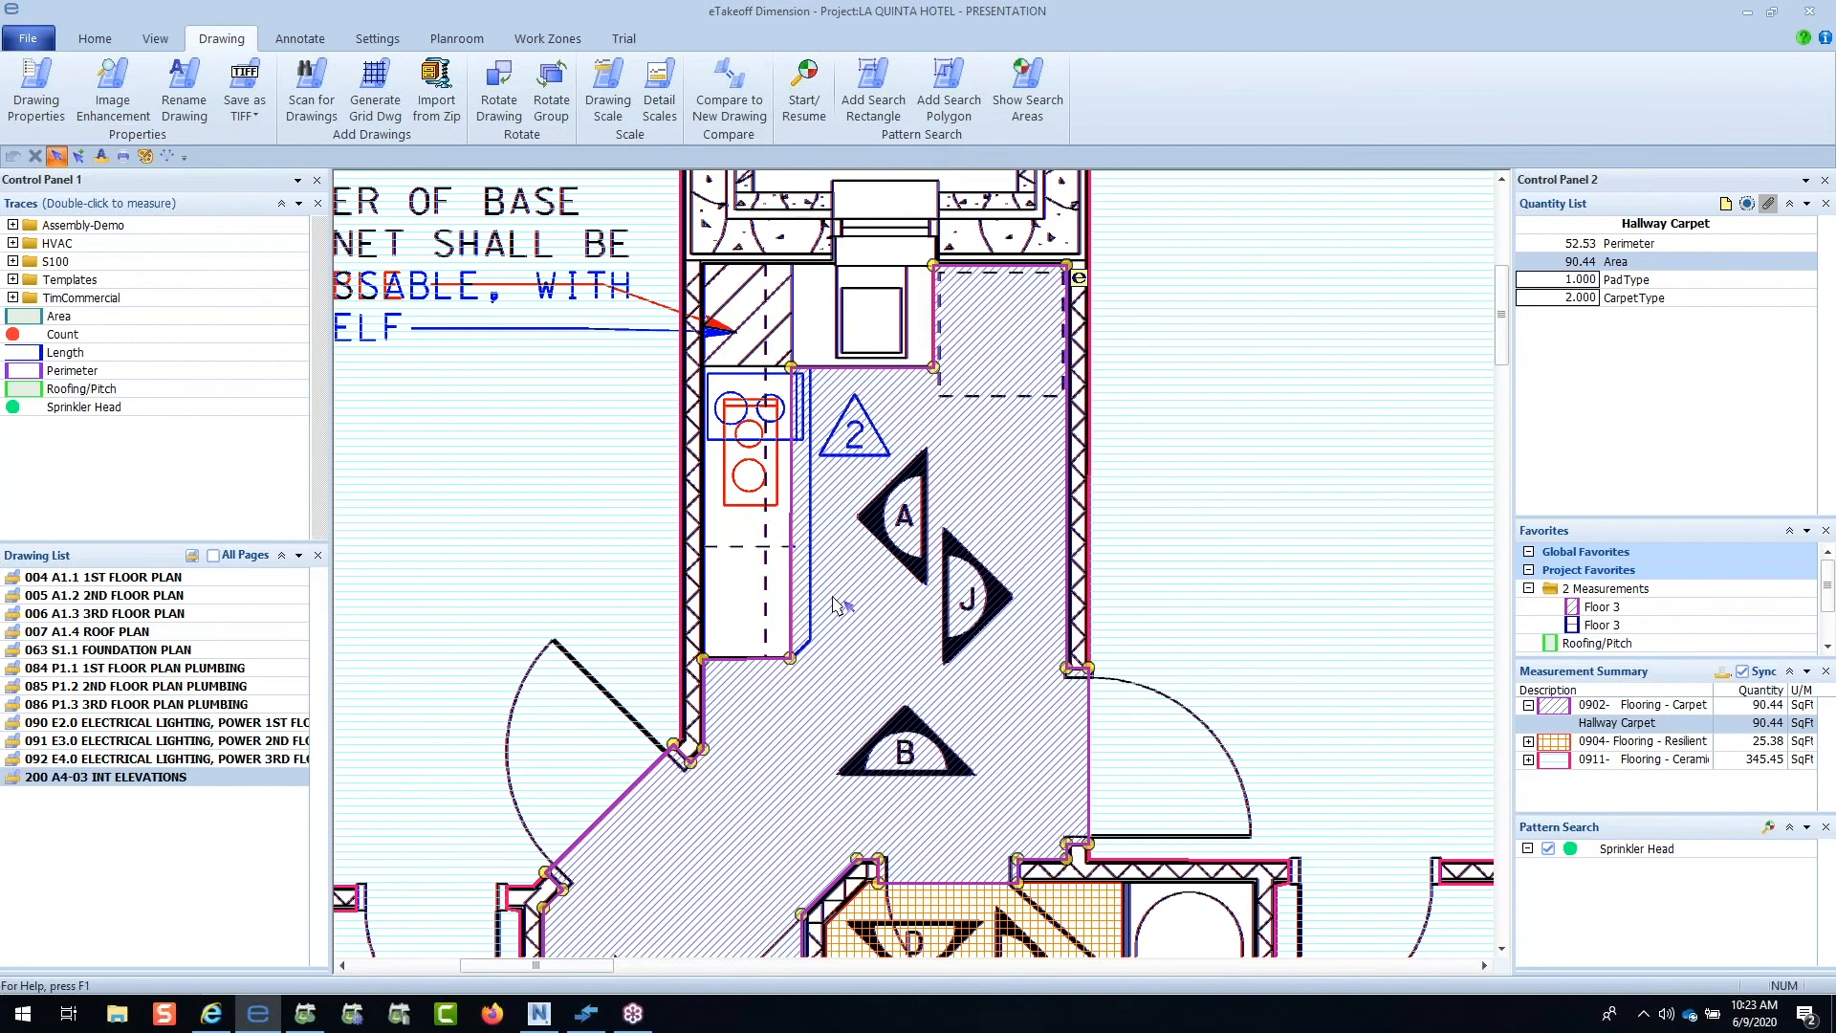
{"action": "mouse_move", "coordinate": [790, 658]}
{"action": "left_mouse_down"}
{"action": "mouse_move", "coordinate": [809, 640]}
{"action": "mouse_move", "coordinate": [795, 655]}
{"action": "left_mouse_up"}
{"action": "left_click_drag", "start_coordinate": [797, 371], "coordinate": [811, 365]}
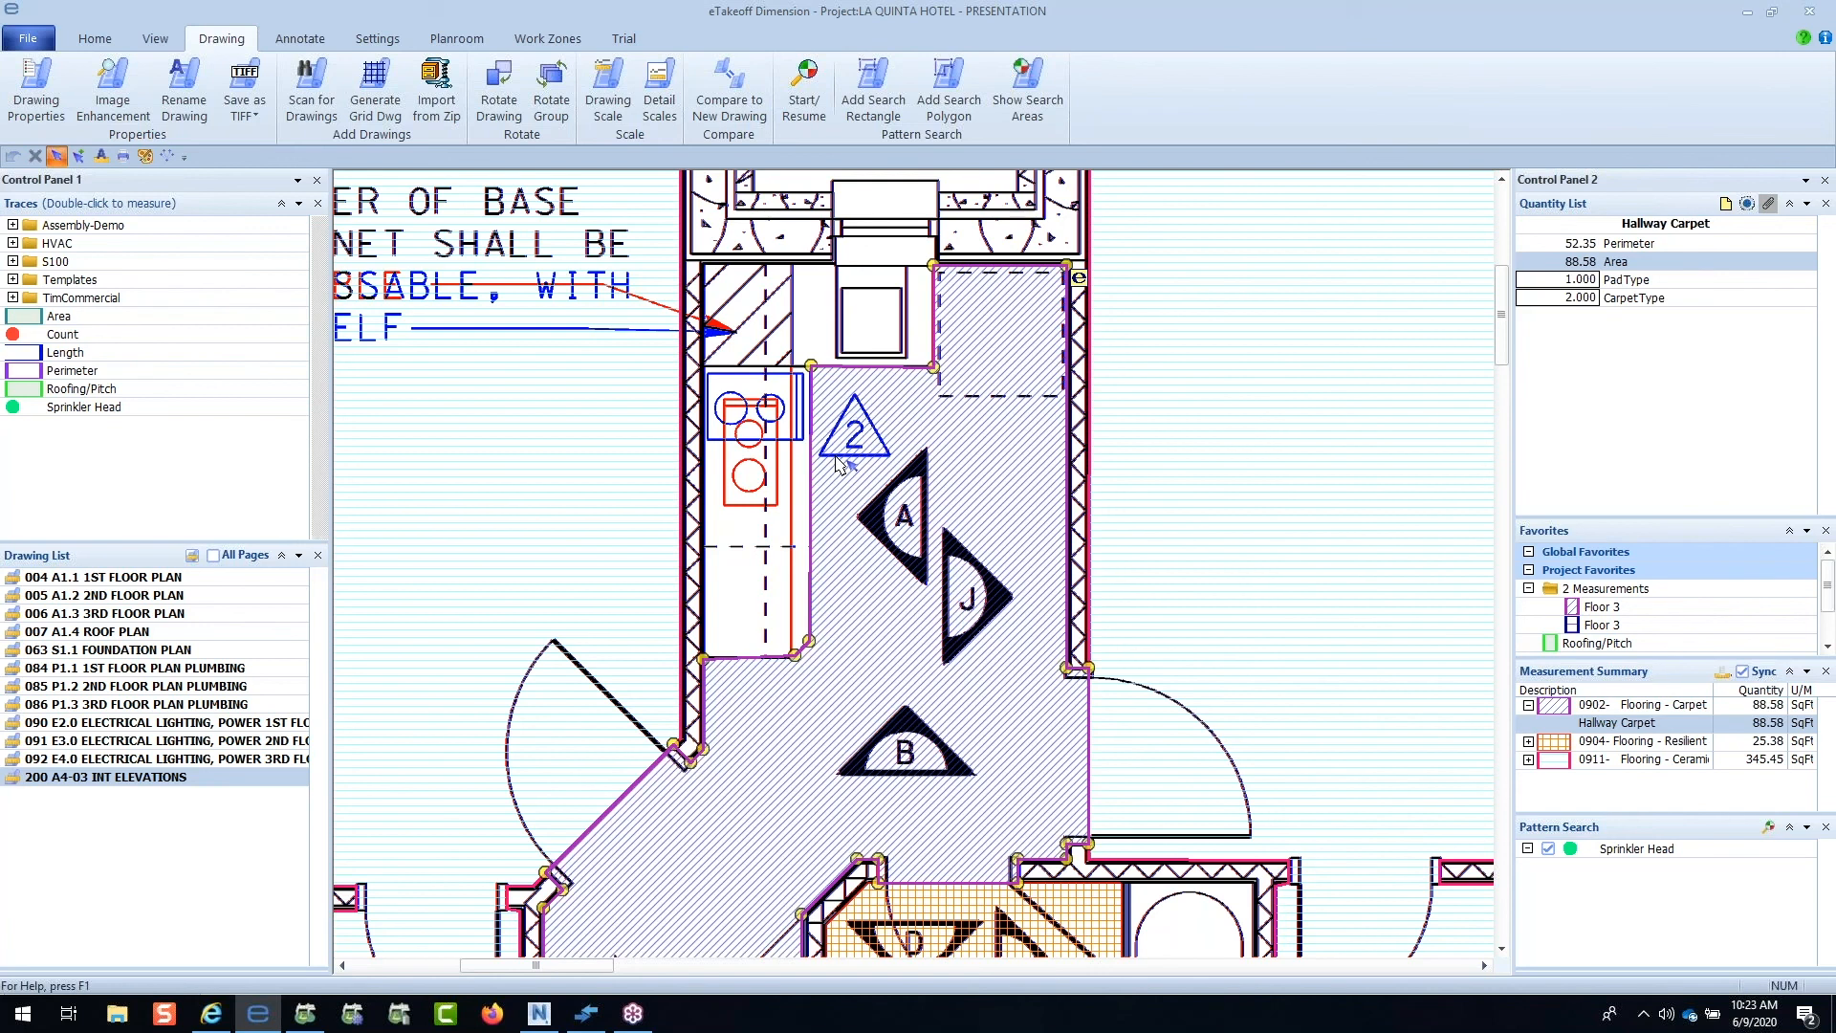
{"action": "left_click", "coordinate": [629, 515]}
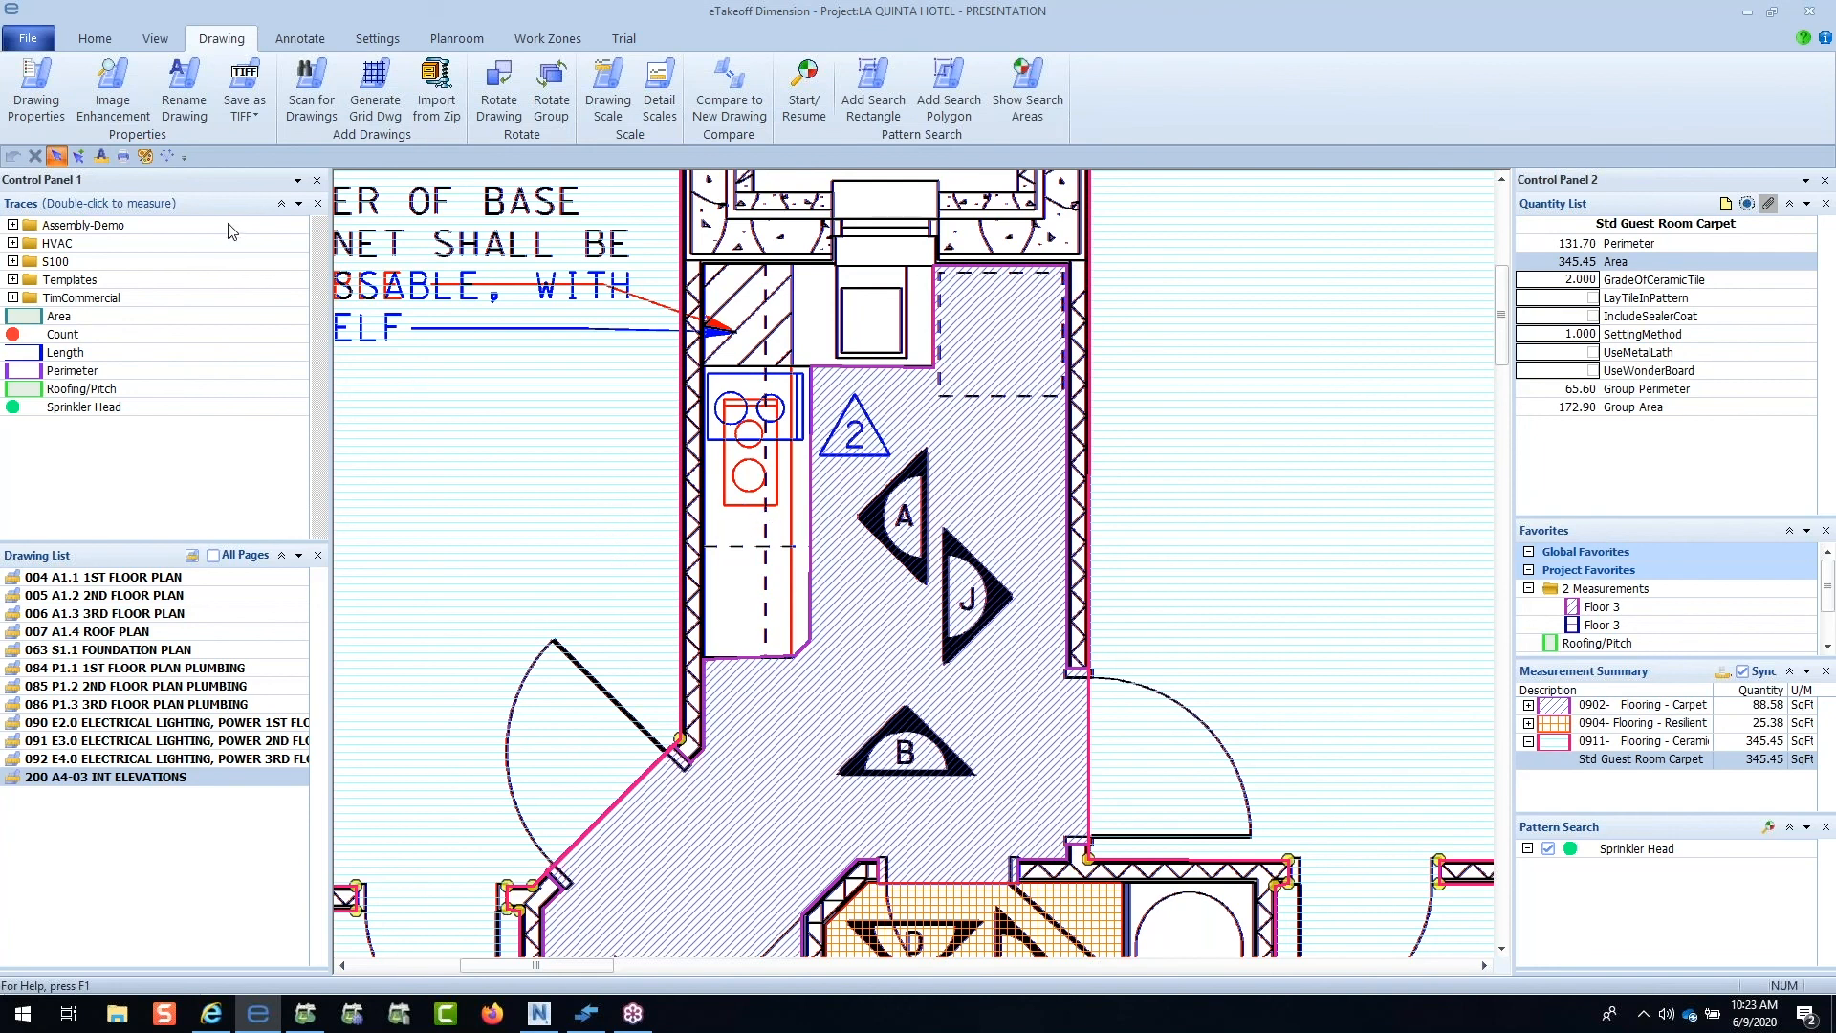
Step: Open drawing 004 A1.1 1ST FLOOR PLAN and select the area measurement over the electrical and break rooms
{"action": "left_click", "coordinate": [95, 39]}
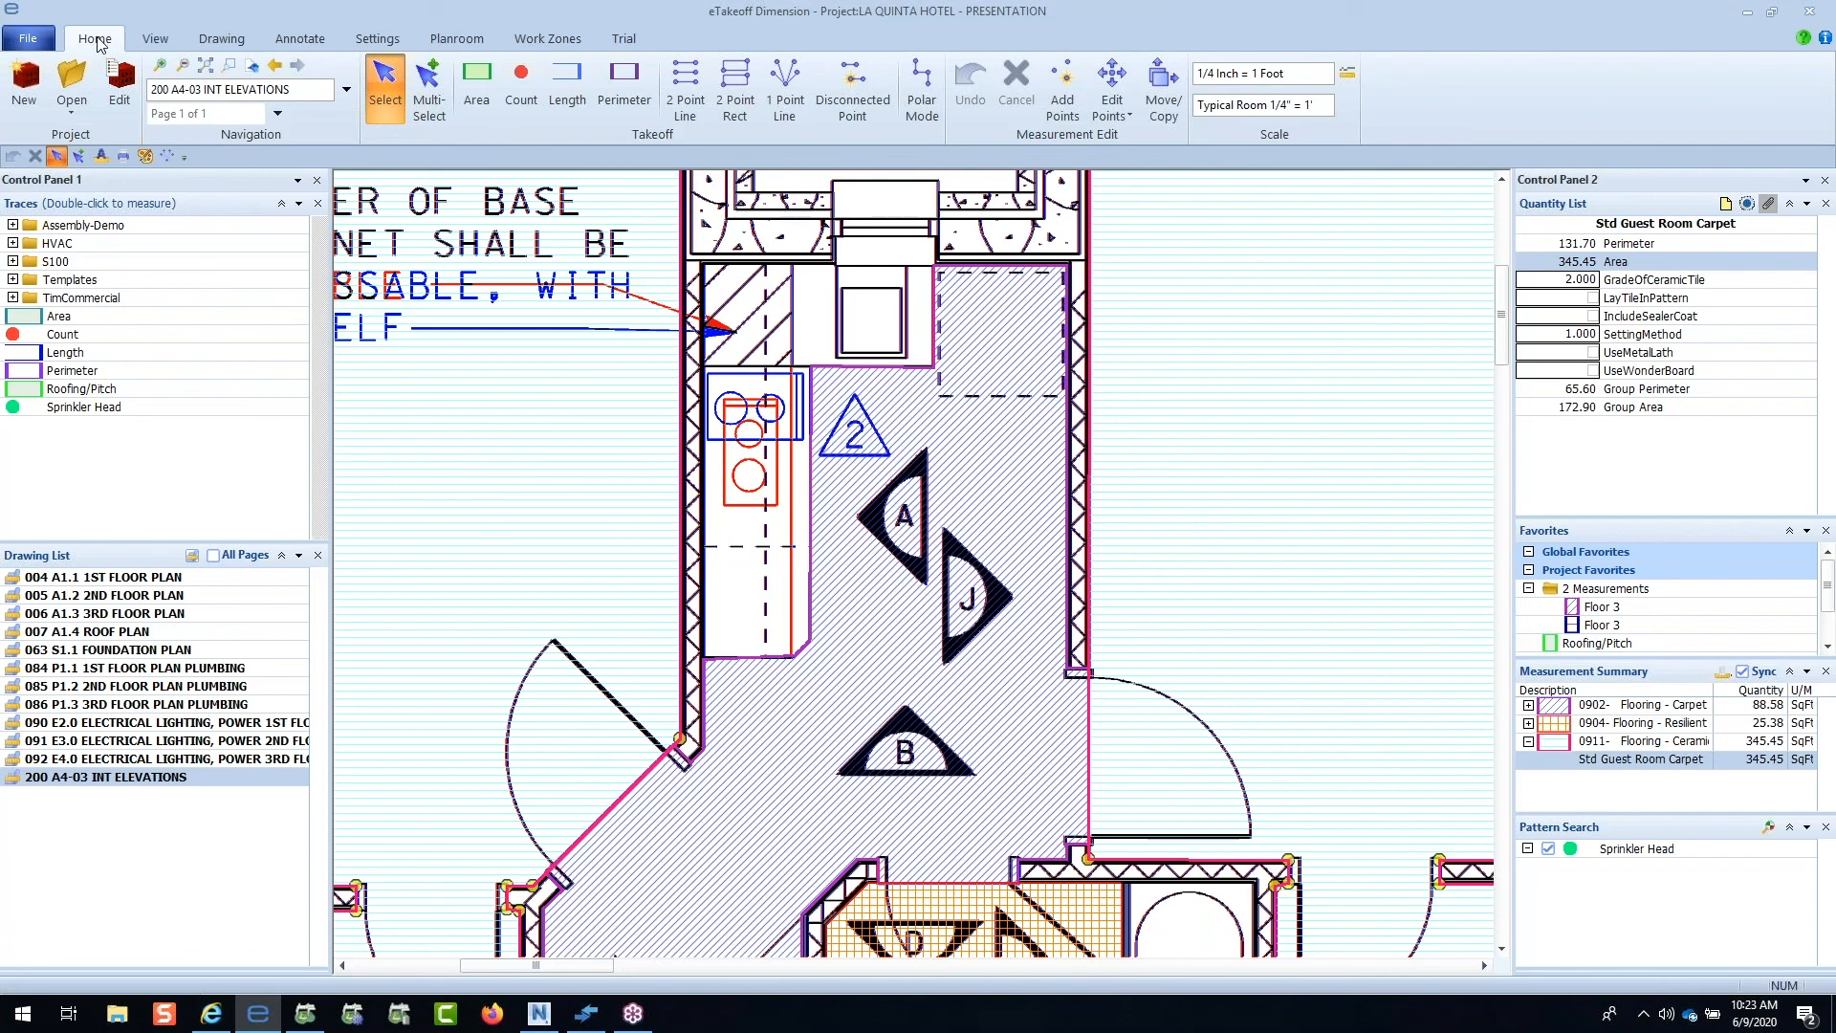
{"action": "double_click", "coordinate": [89, 578]}
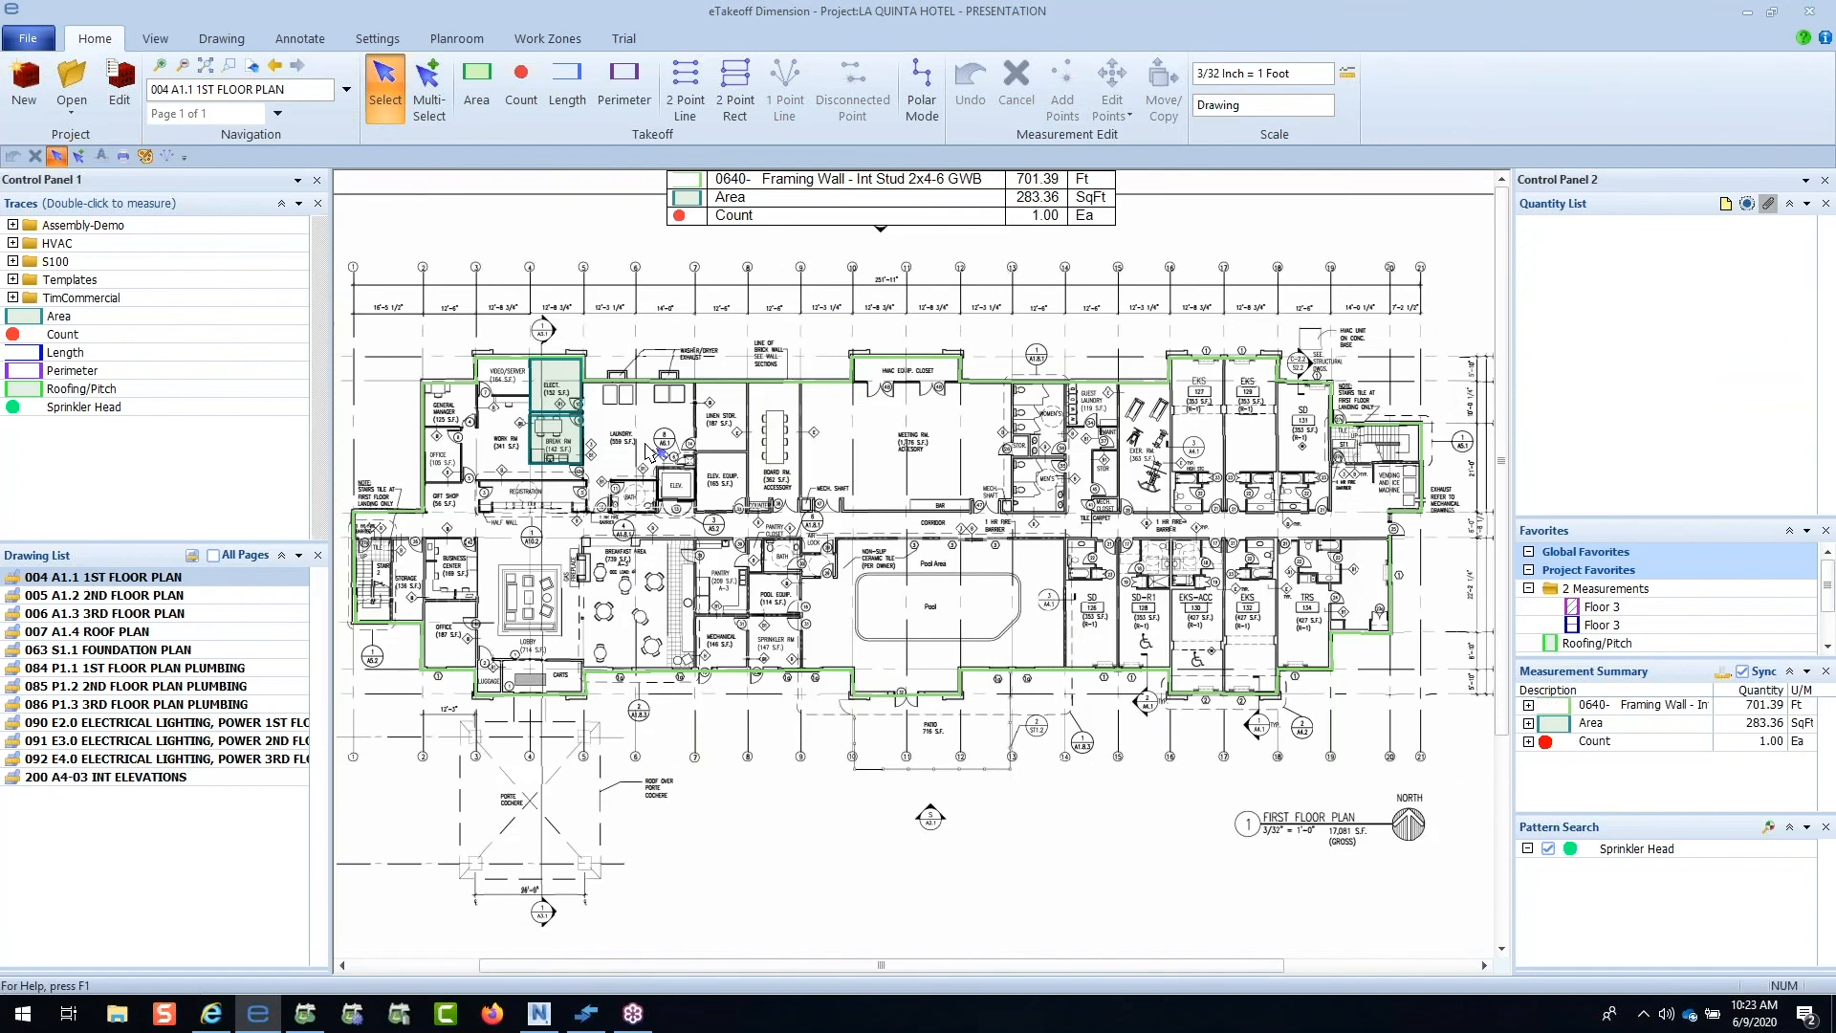
{"action": "scroll", "coordinate": [653, 452], "scroll_direction": "up", "scroll_amount": 3}
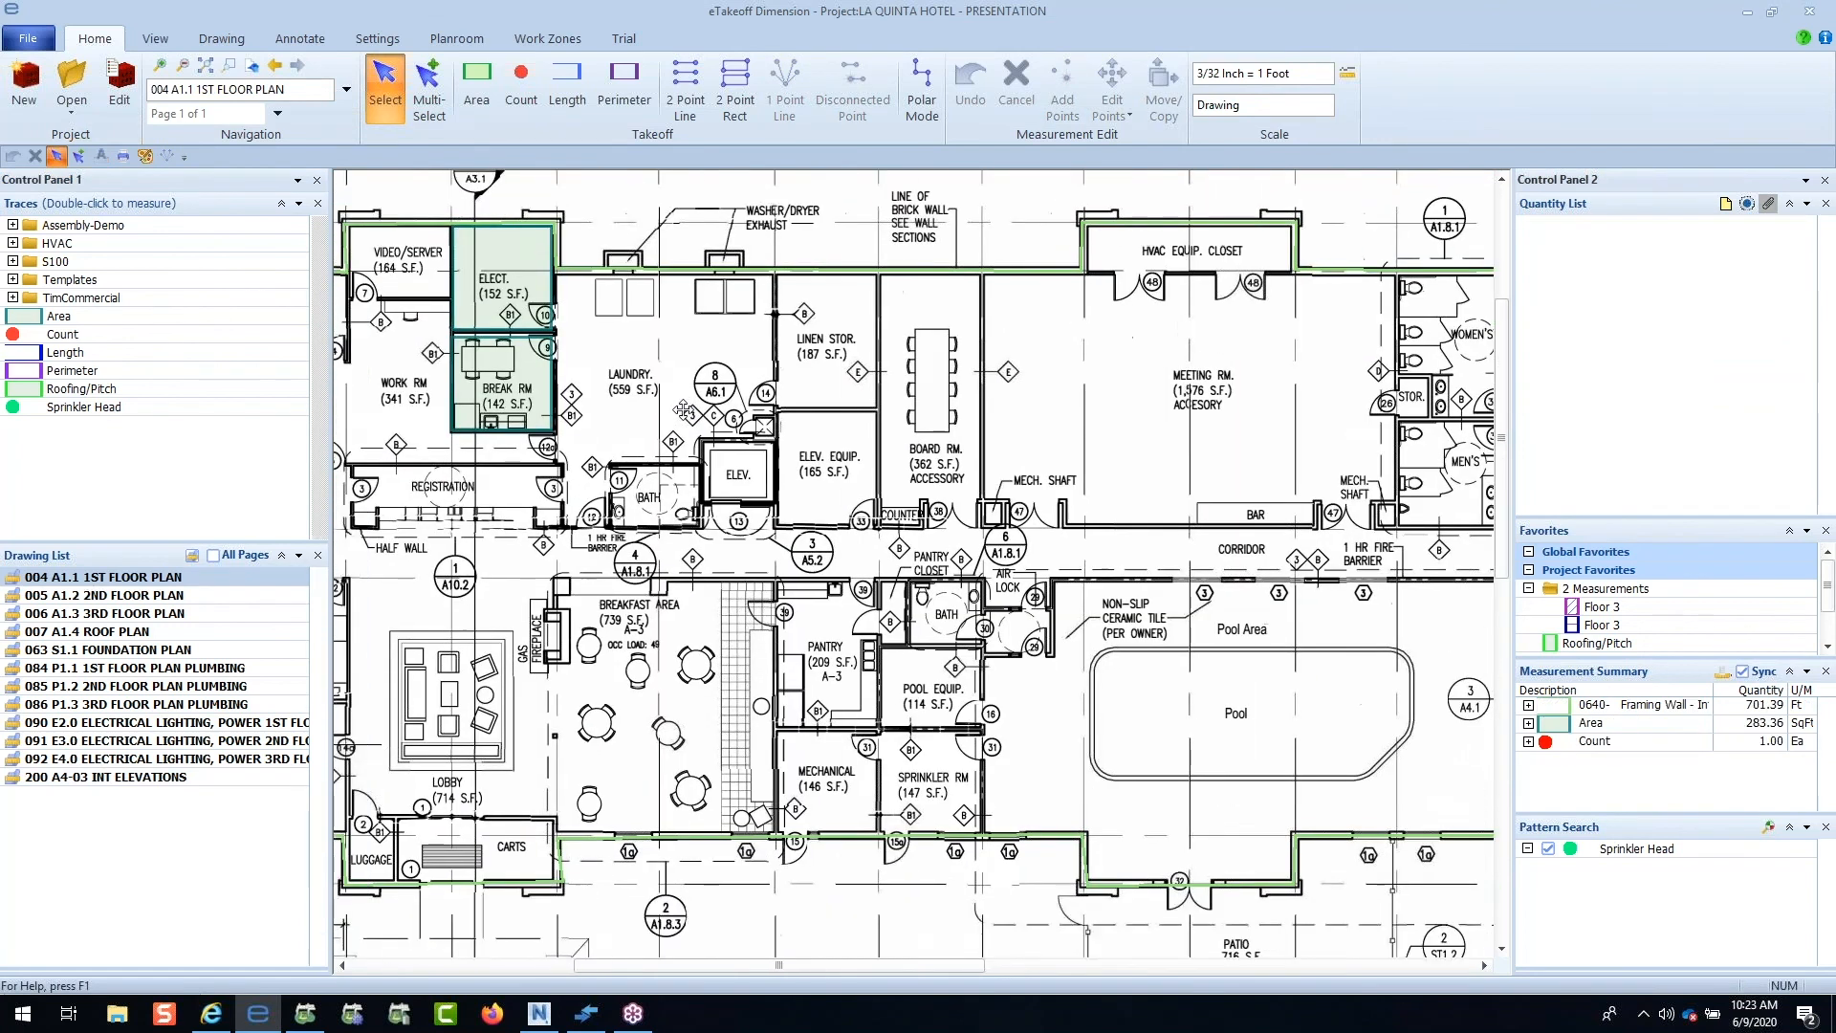
{"action": "left_click", "coordinate": [529, 349]}
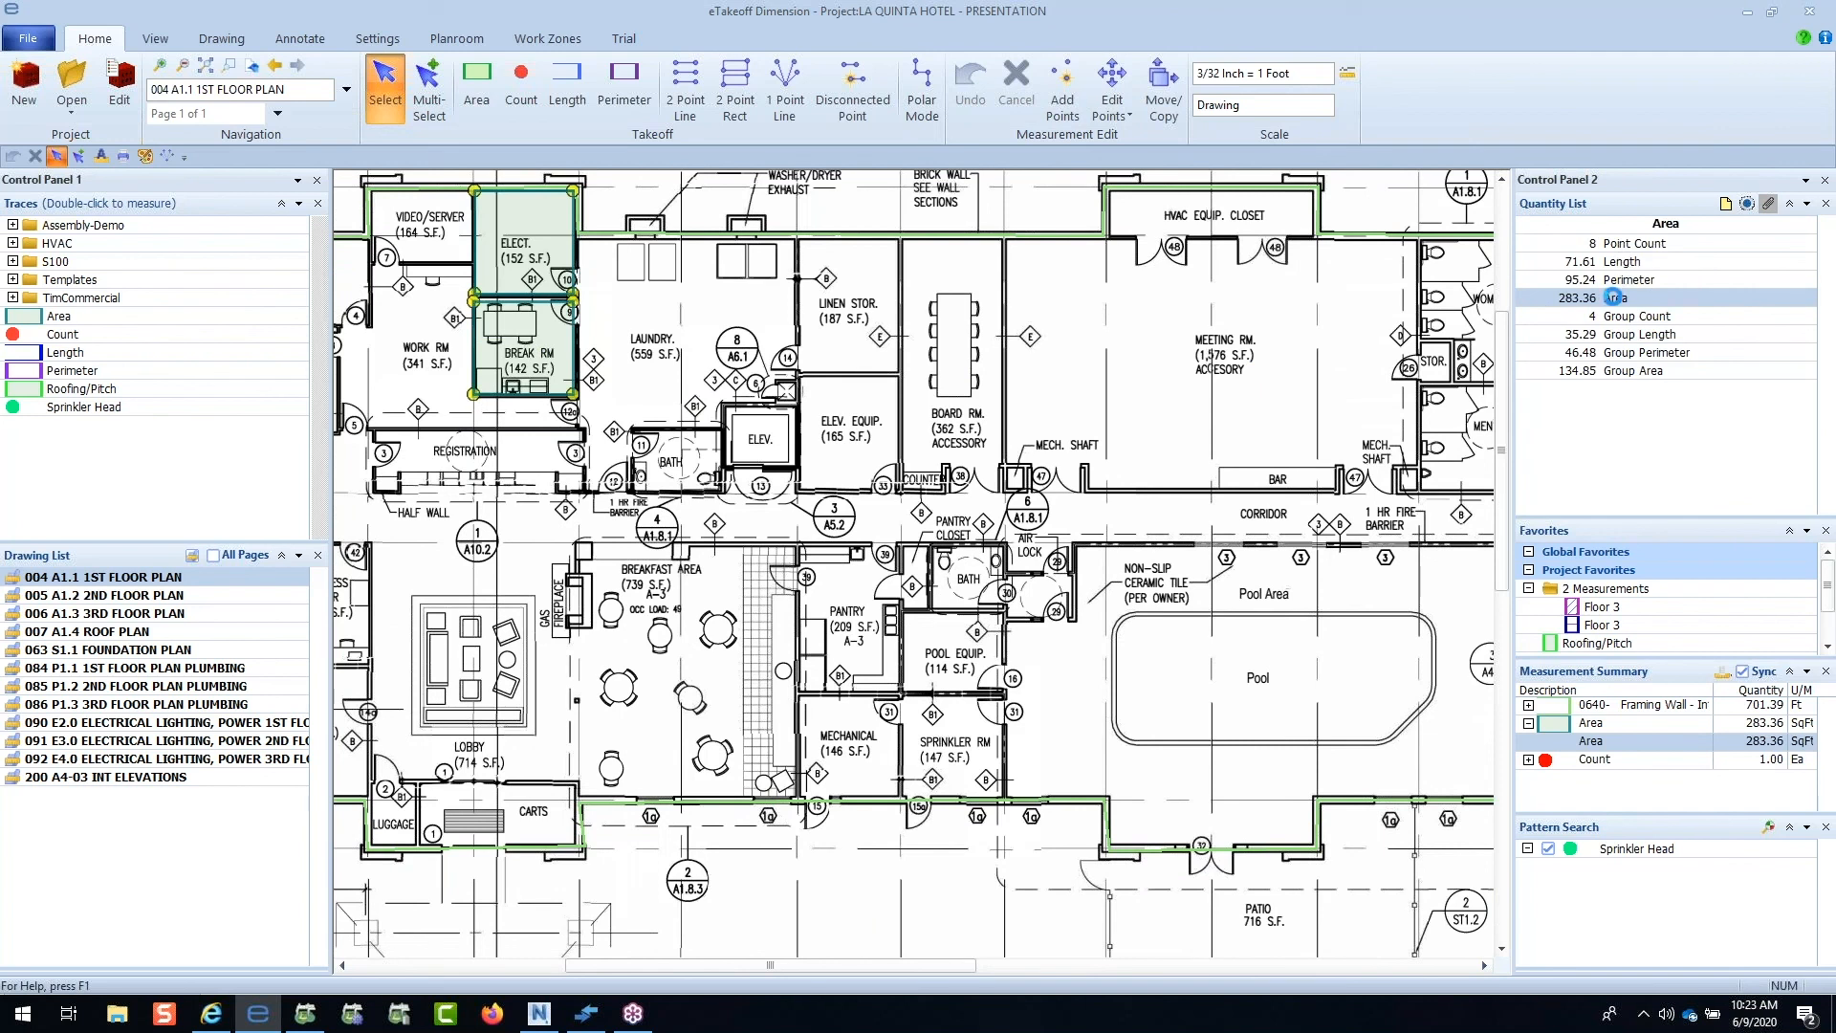
Step: Measure the wall between the meeting room and the corridor with the Length trace, from door opening to door opening
{"action": "mouse_move", "coordinate": [760, 543]}
{"action": "left_mouse_down"}
{"action": "mouse_move", "coordinate": [527, 535]}
{"action": "mouse_move", "coordinate": [228, 468]}
{"action": "mouse_move", "coordinate": [379, 434]}
{"action": "left_mouse_up"}
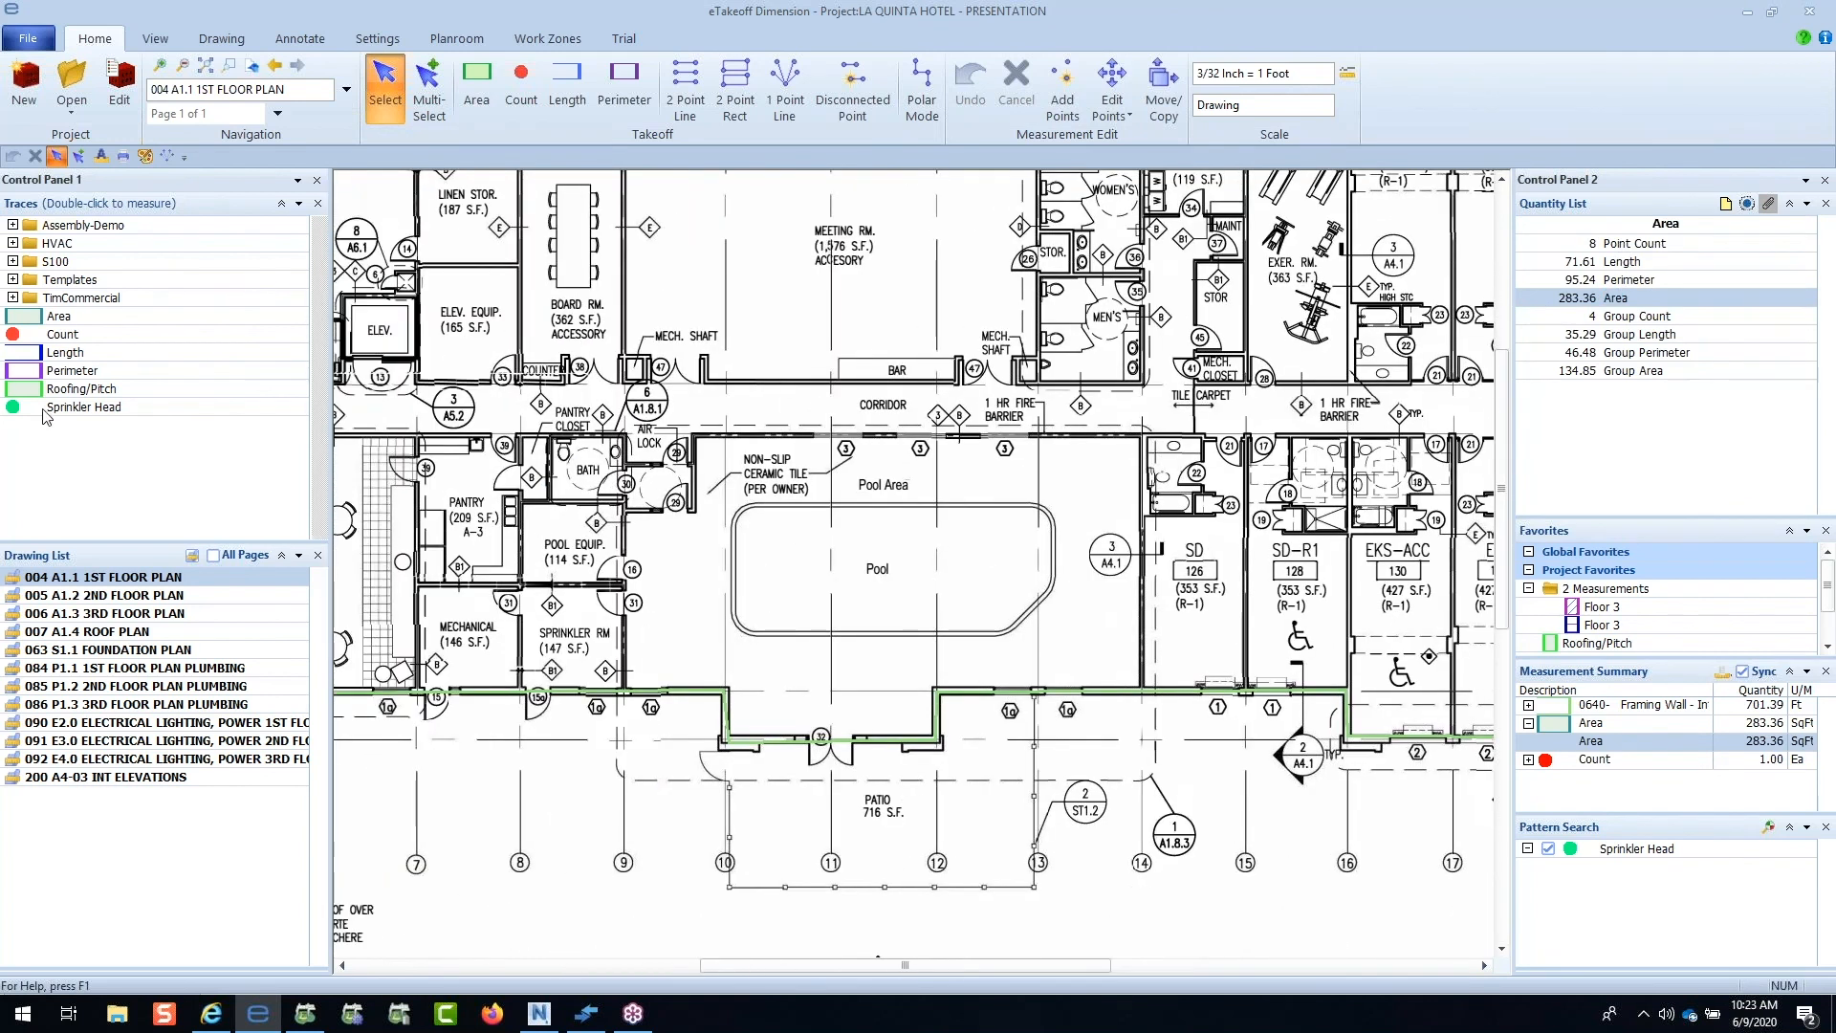
{"action": "double_click", "coordinate": [65, 352]}
{"action": "left_click", "coordinate": [707, 377]}
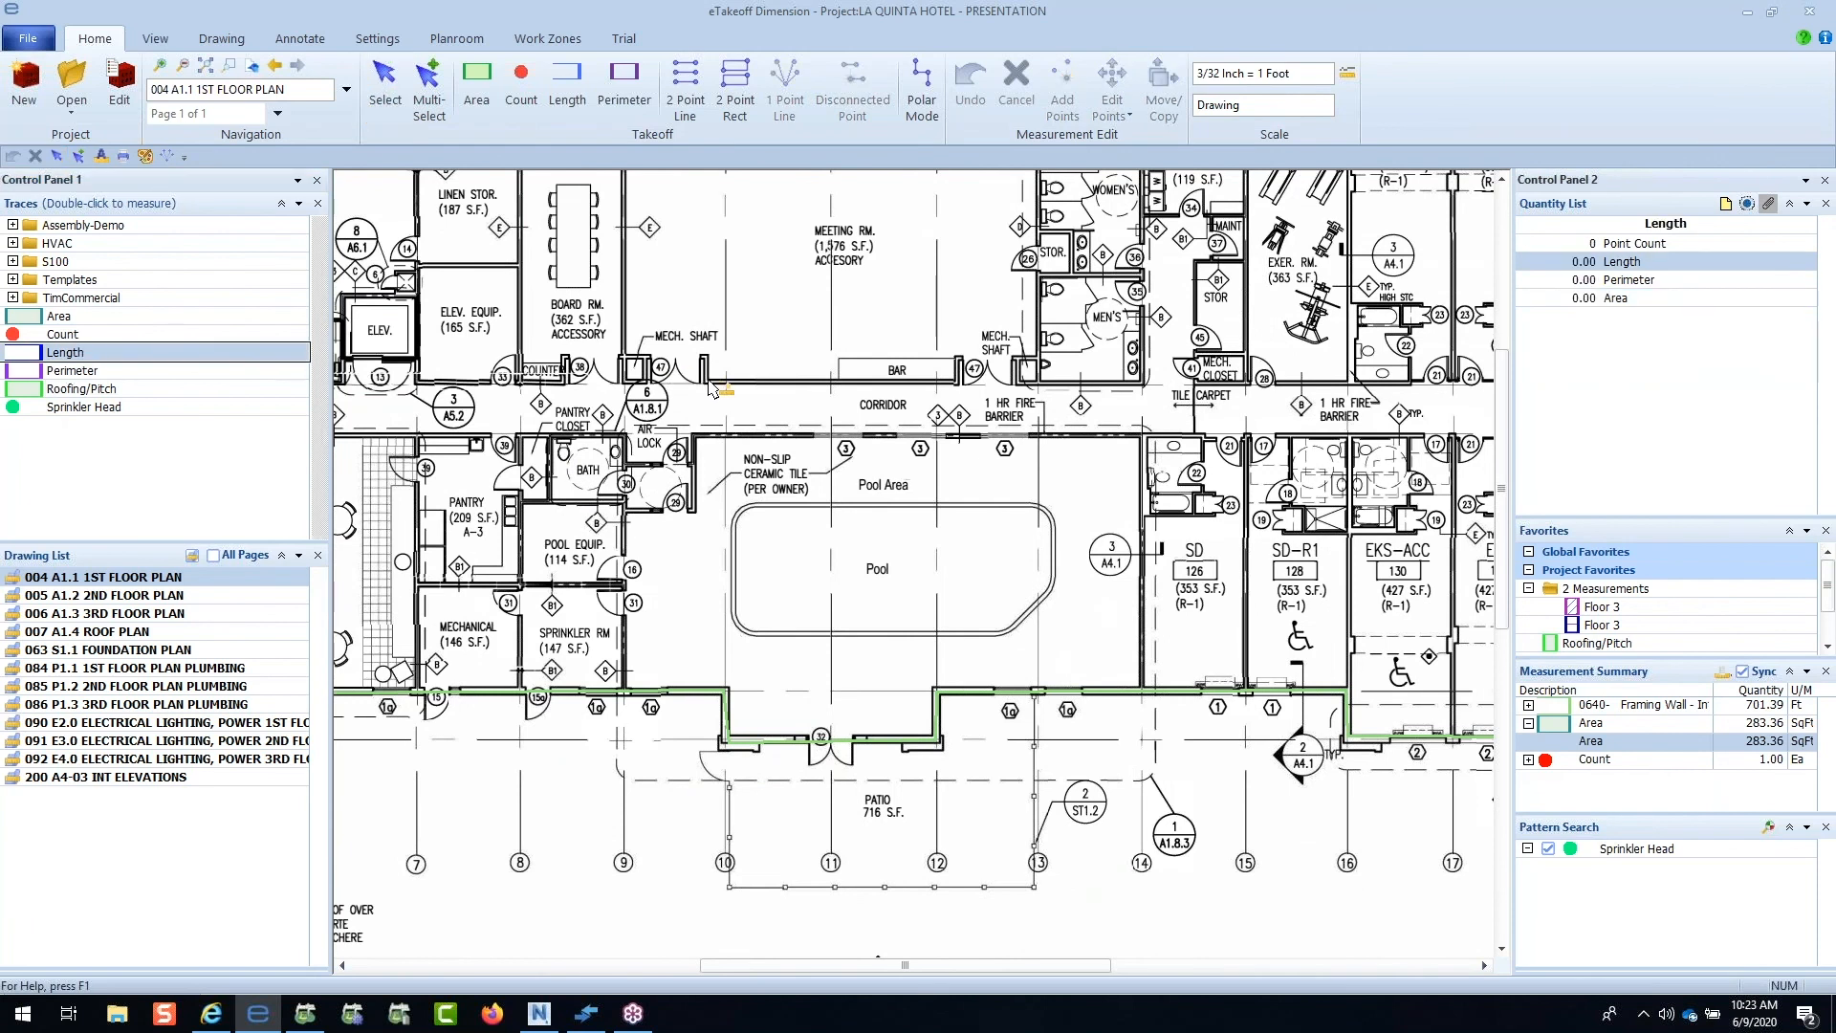
{"action": "left_click", "coordinate": [953, 380]}
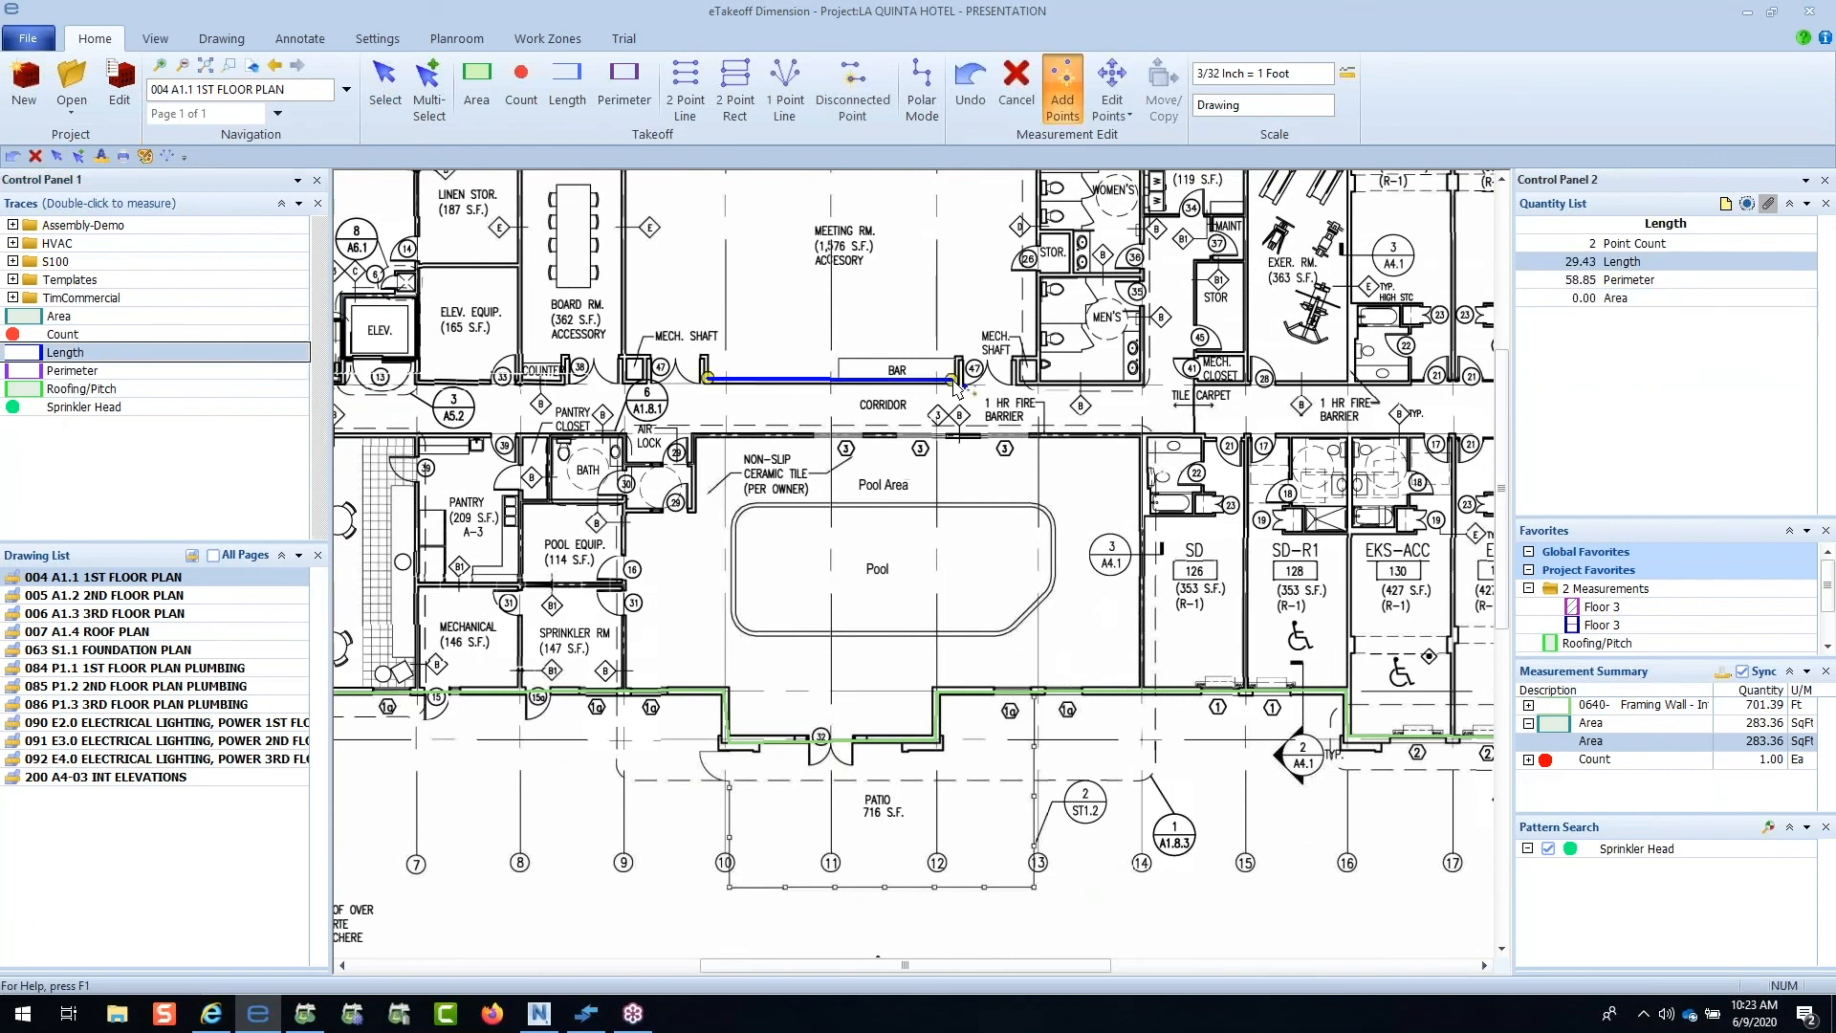
{"action": "double_click", "coordinate": [954, 380]}
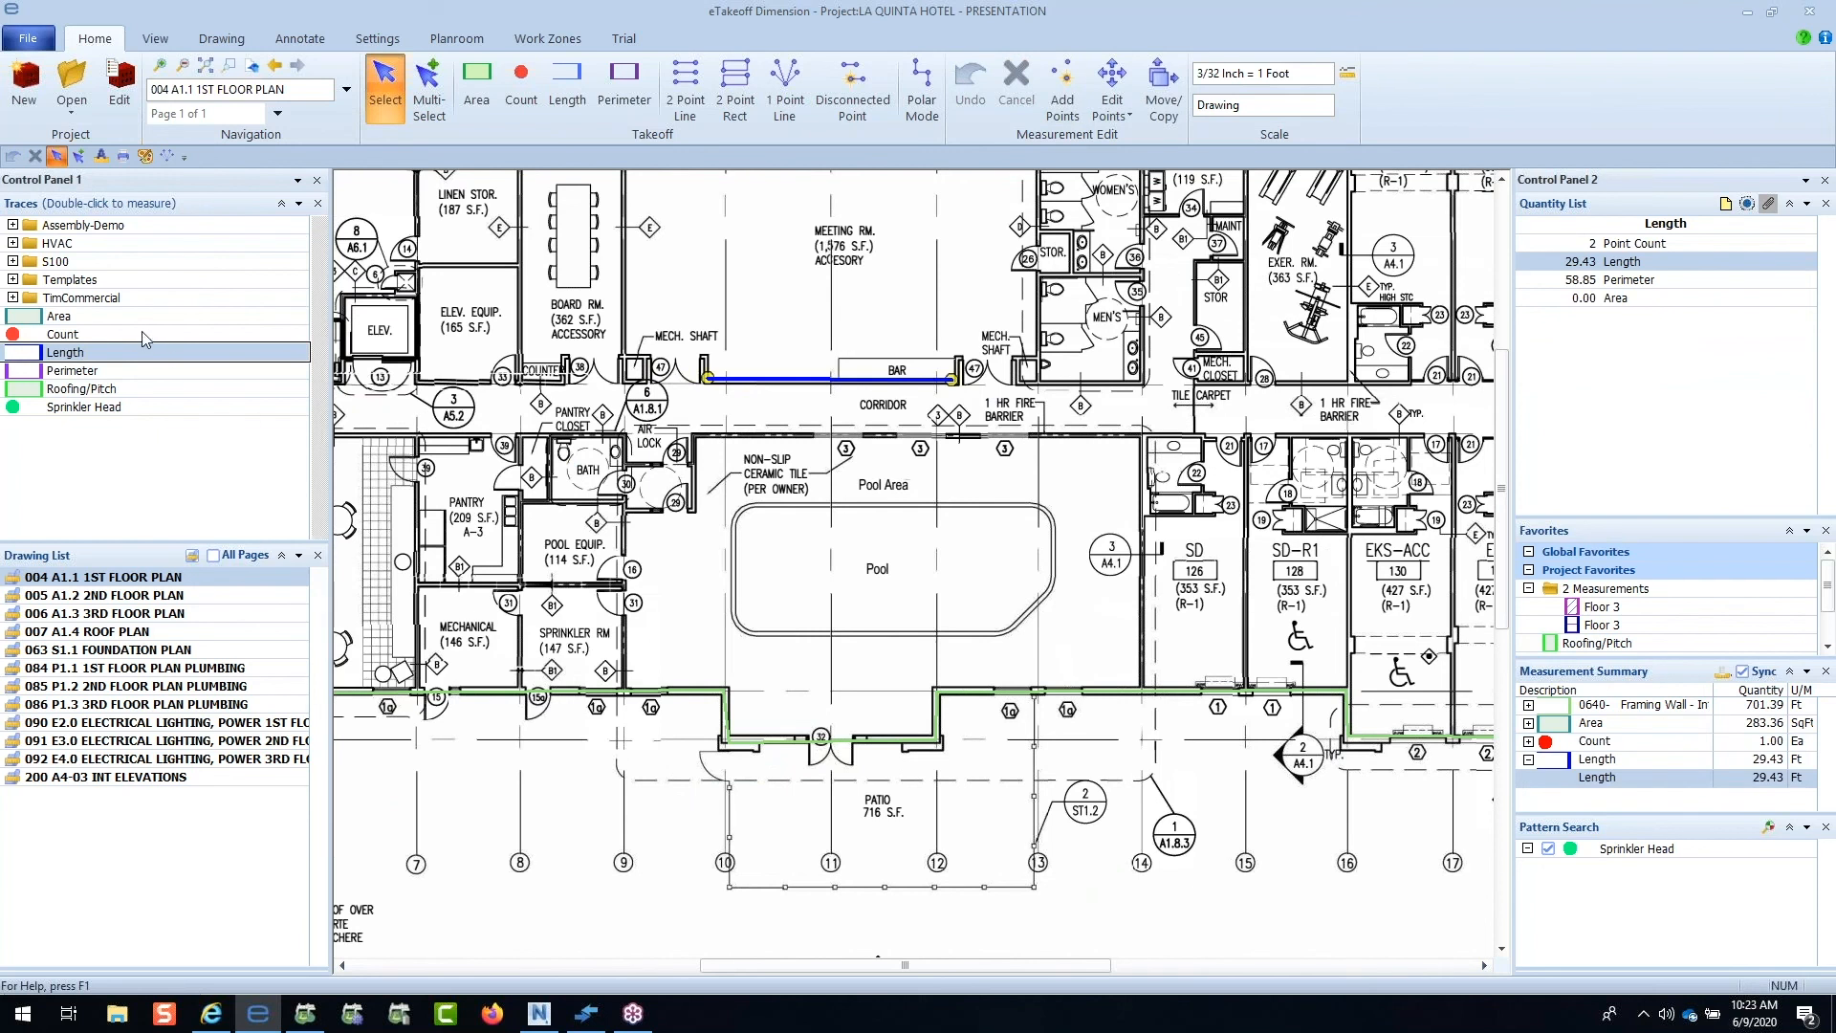
Step: Measure the whole Pool Area room with the Area trace, following its walls, the patio door bay and the air lock corner
{"action": "double_click", "coordinate": [95, 315]}
{"action": "left_click", "coordinate": [695, 436]}
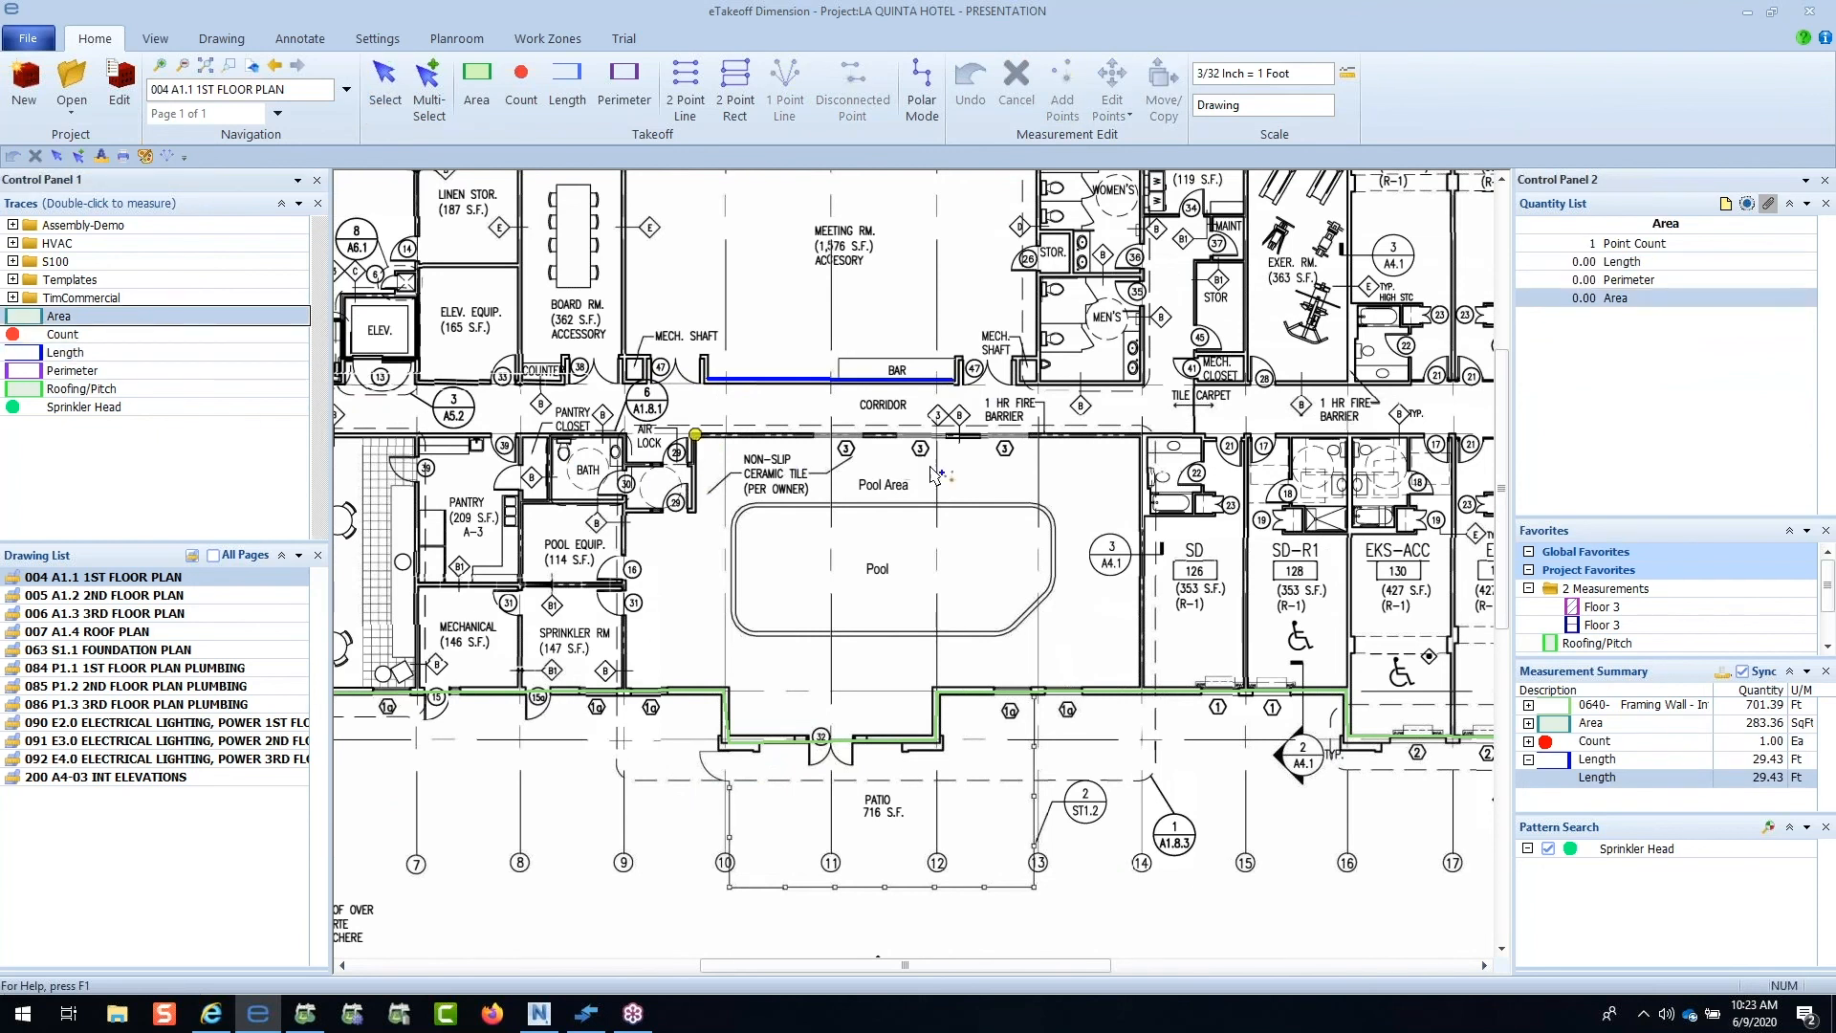
{"action": "left_click", "coordinate": [1137, 438]}
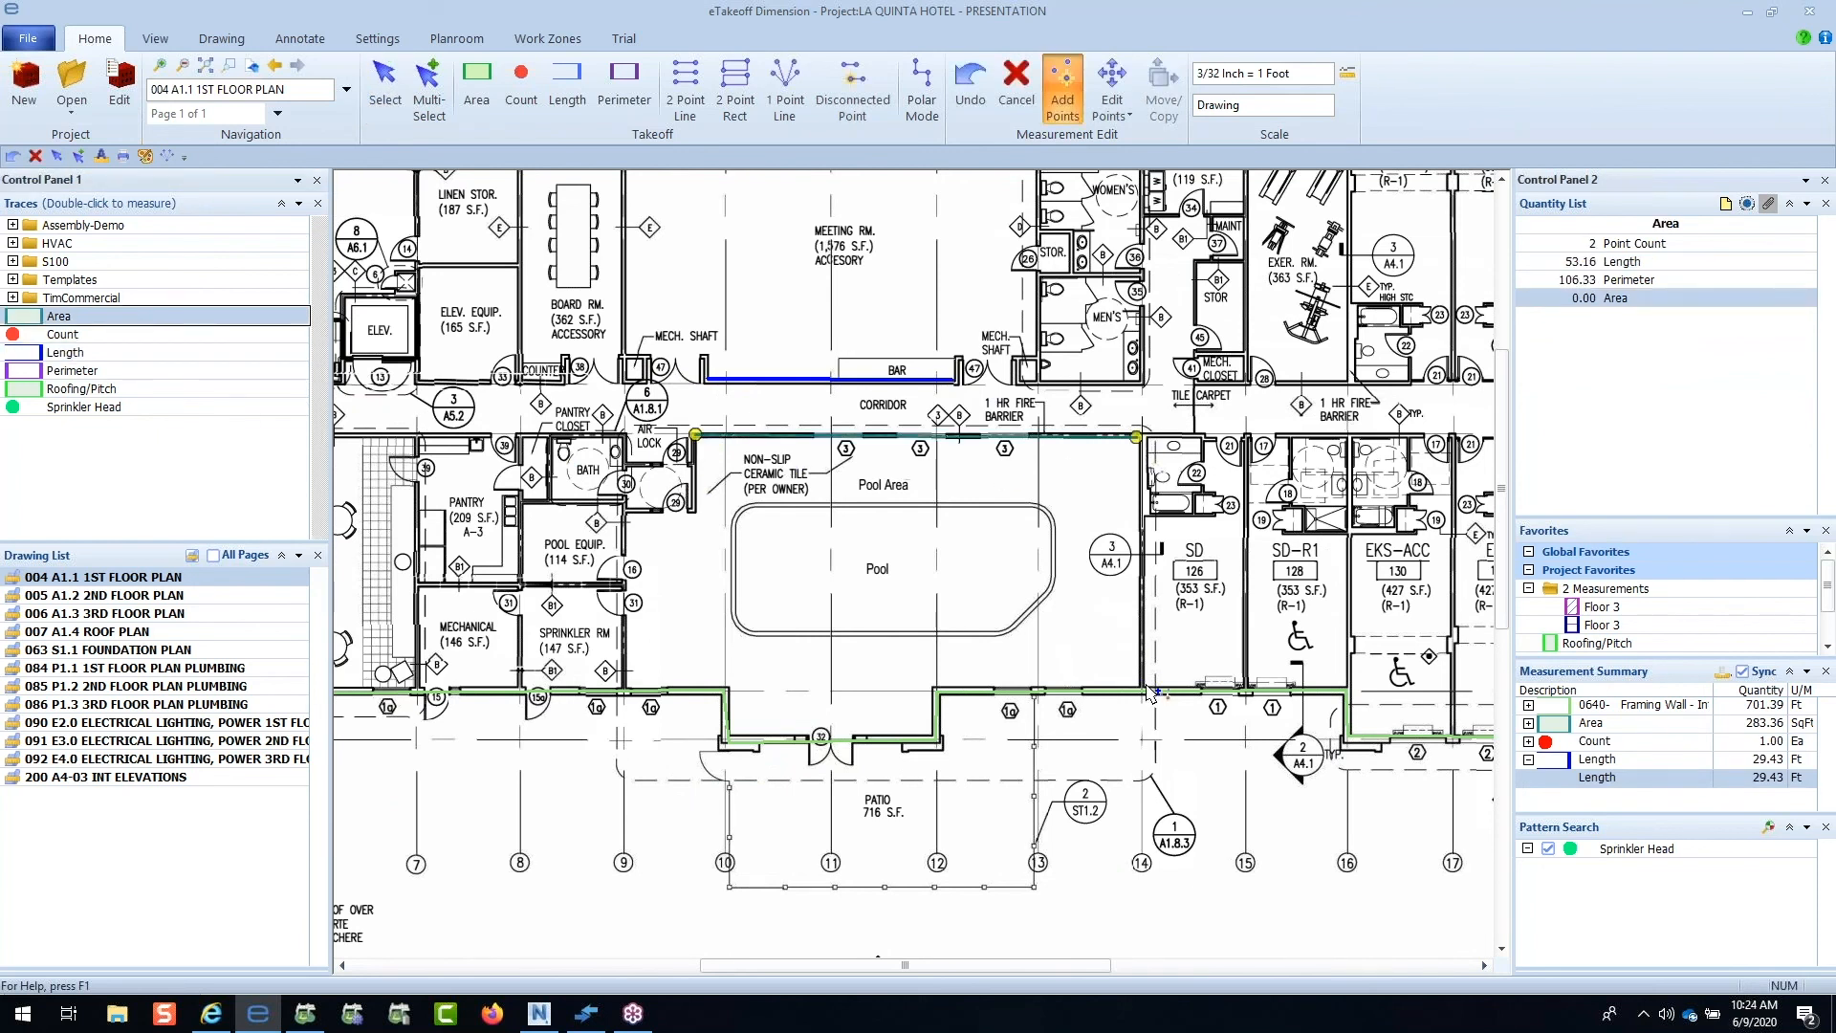
{"action": "left_click", "coordinate": [1146, 686]}
{"action": "left_click", "coordinate": [934, 688]}
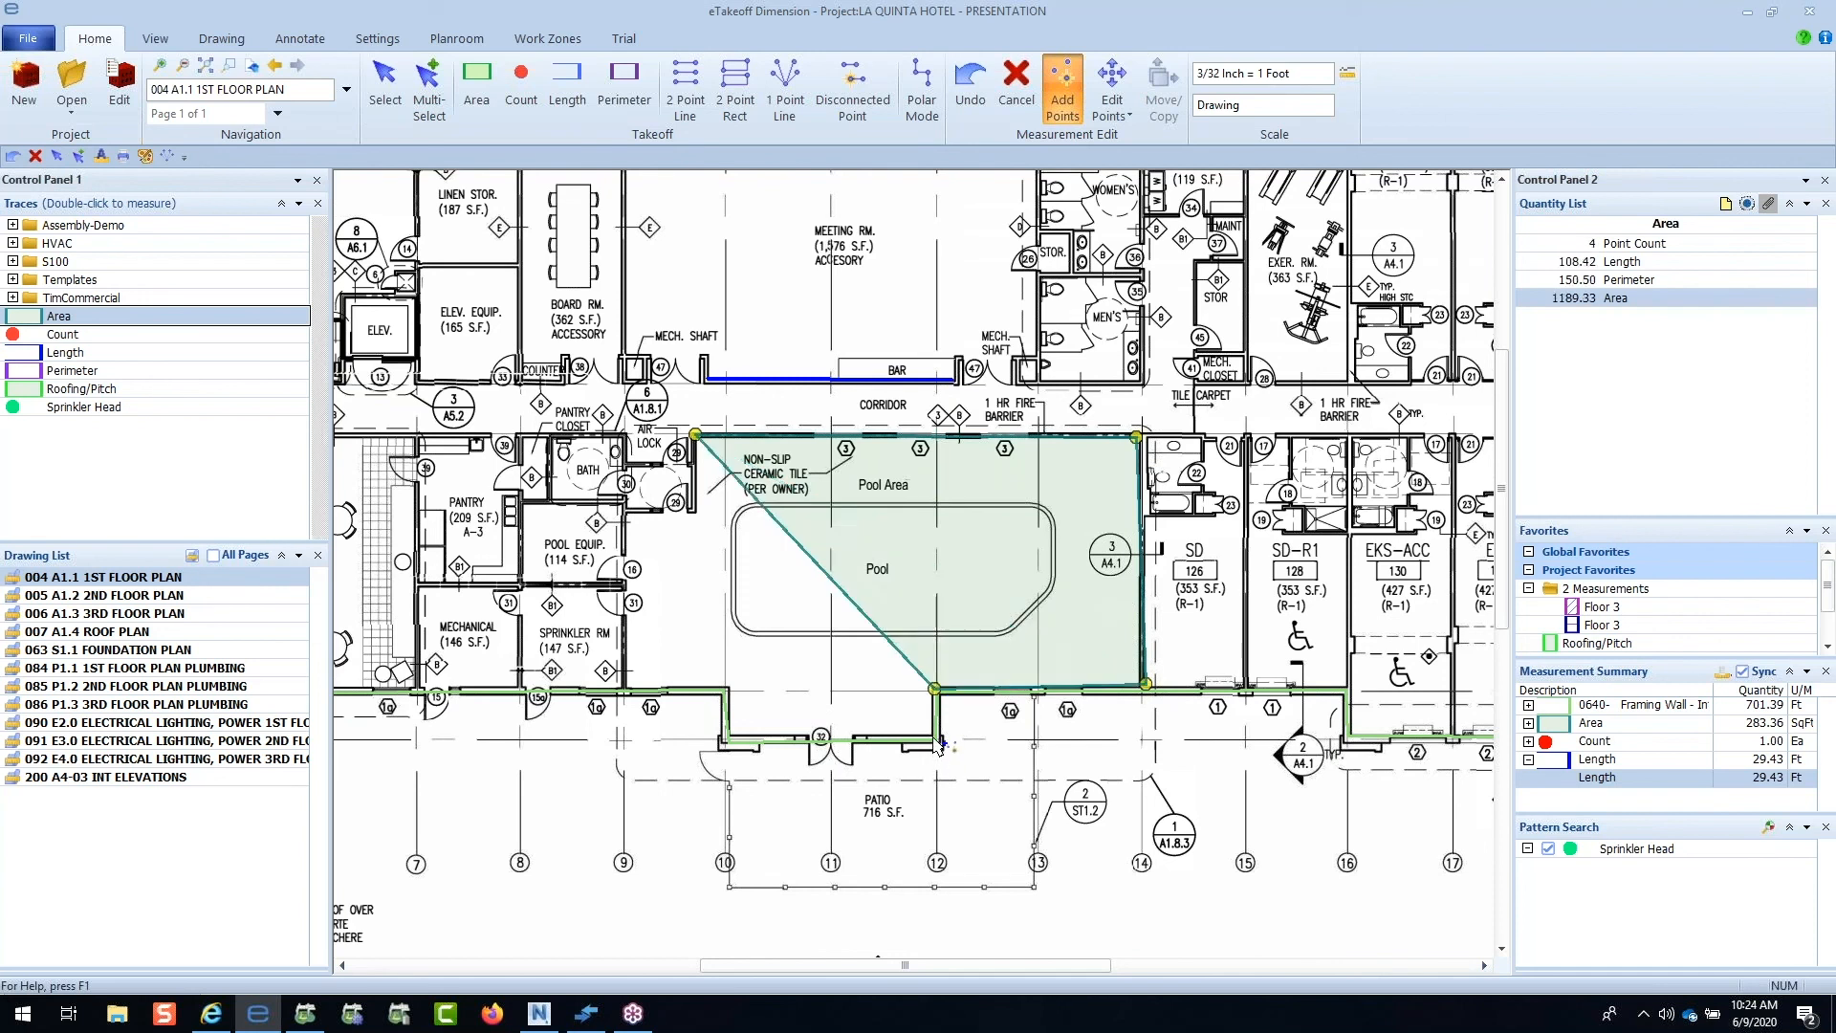
{"action": "left_click", "coordinate": [932, 734]}
{"action": "left_click", "coordinate": [732, 733]}
{"action": "left_click", "coordinate": [730, 687]}
{"action": "left_click", "coordinate": [627, 685]}
{"action": "left_click", "coordinate": [625, 509]}
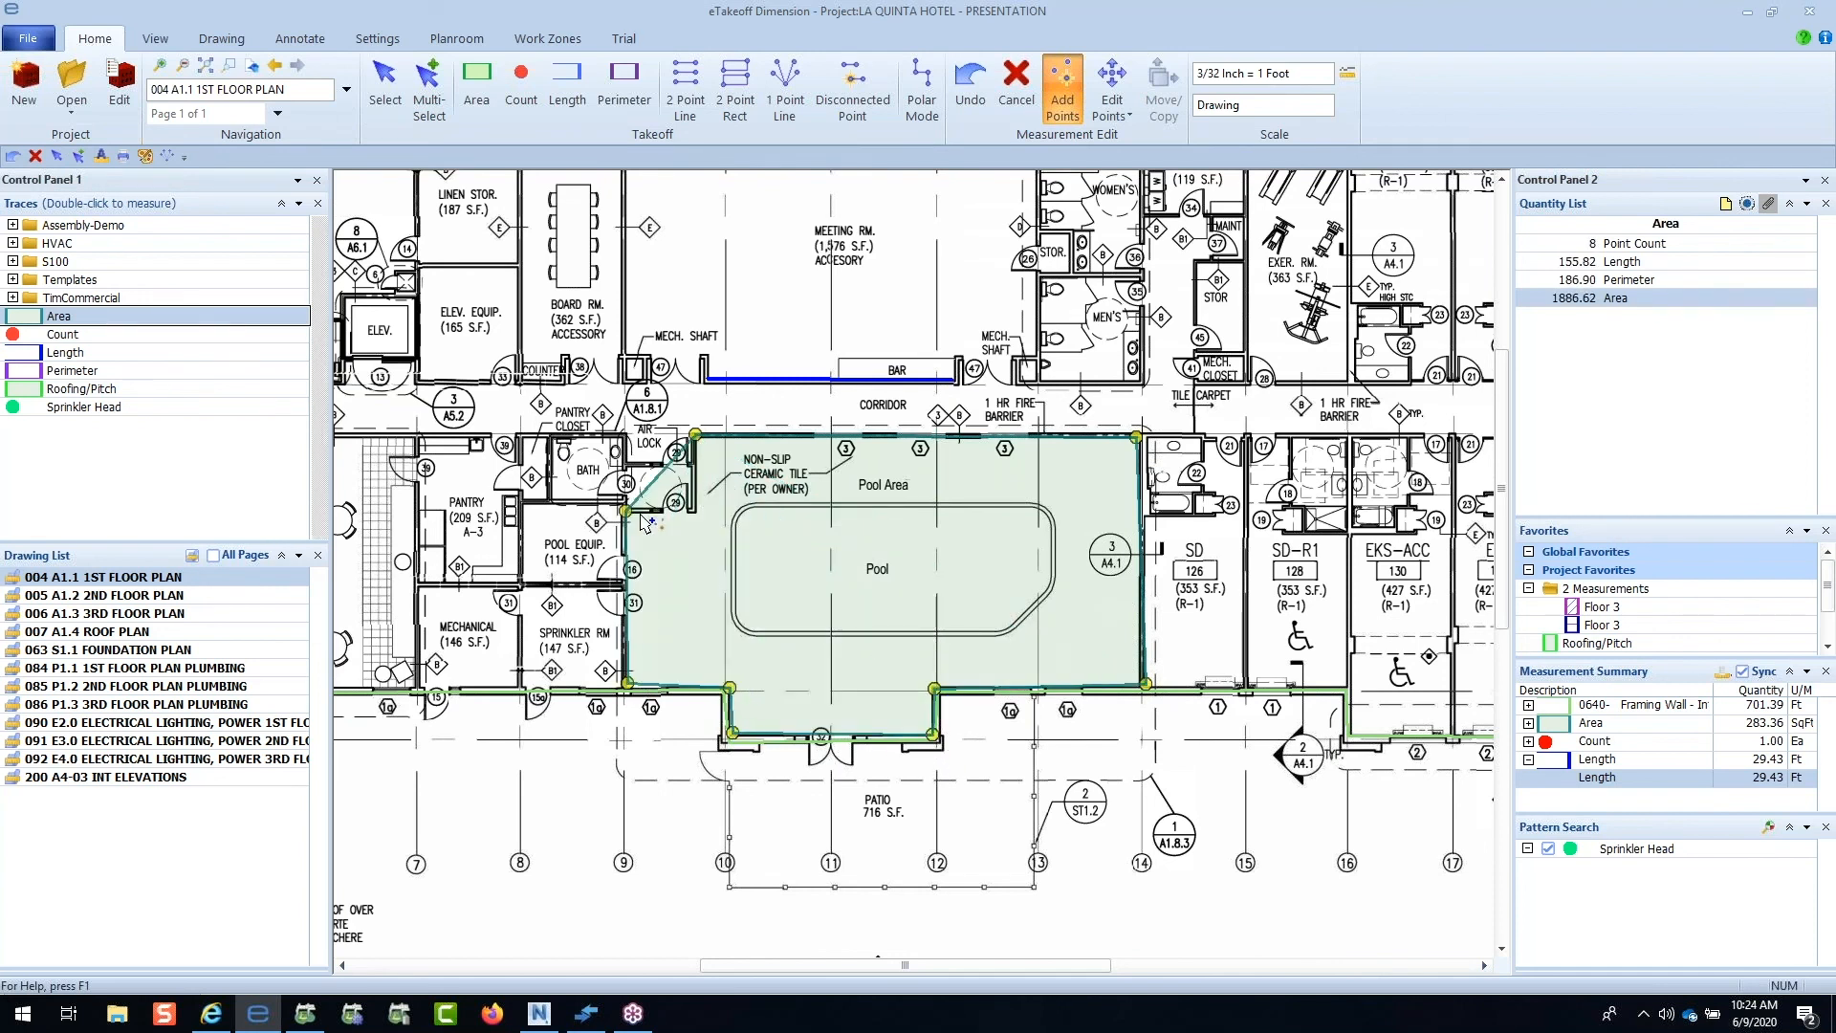
{"action": "double_click", "coordinate": [695, 511]}
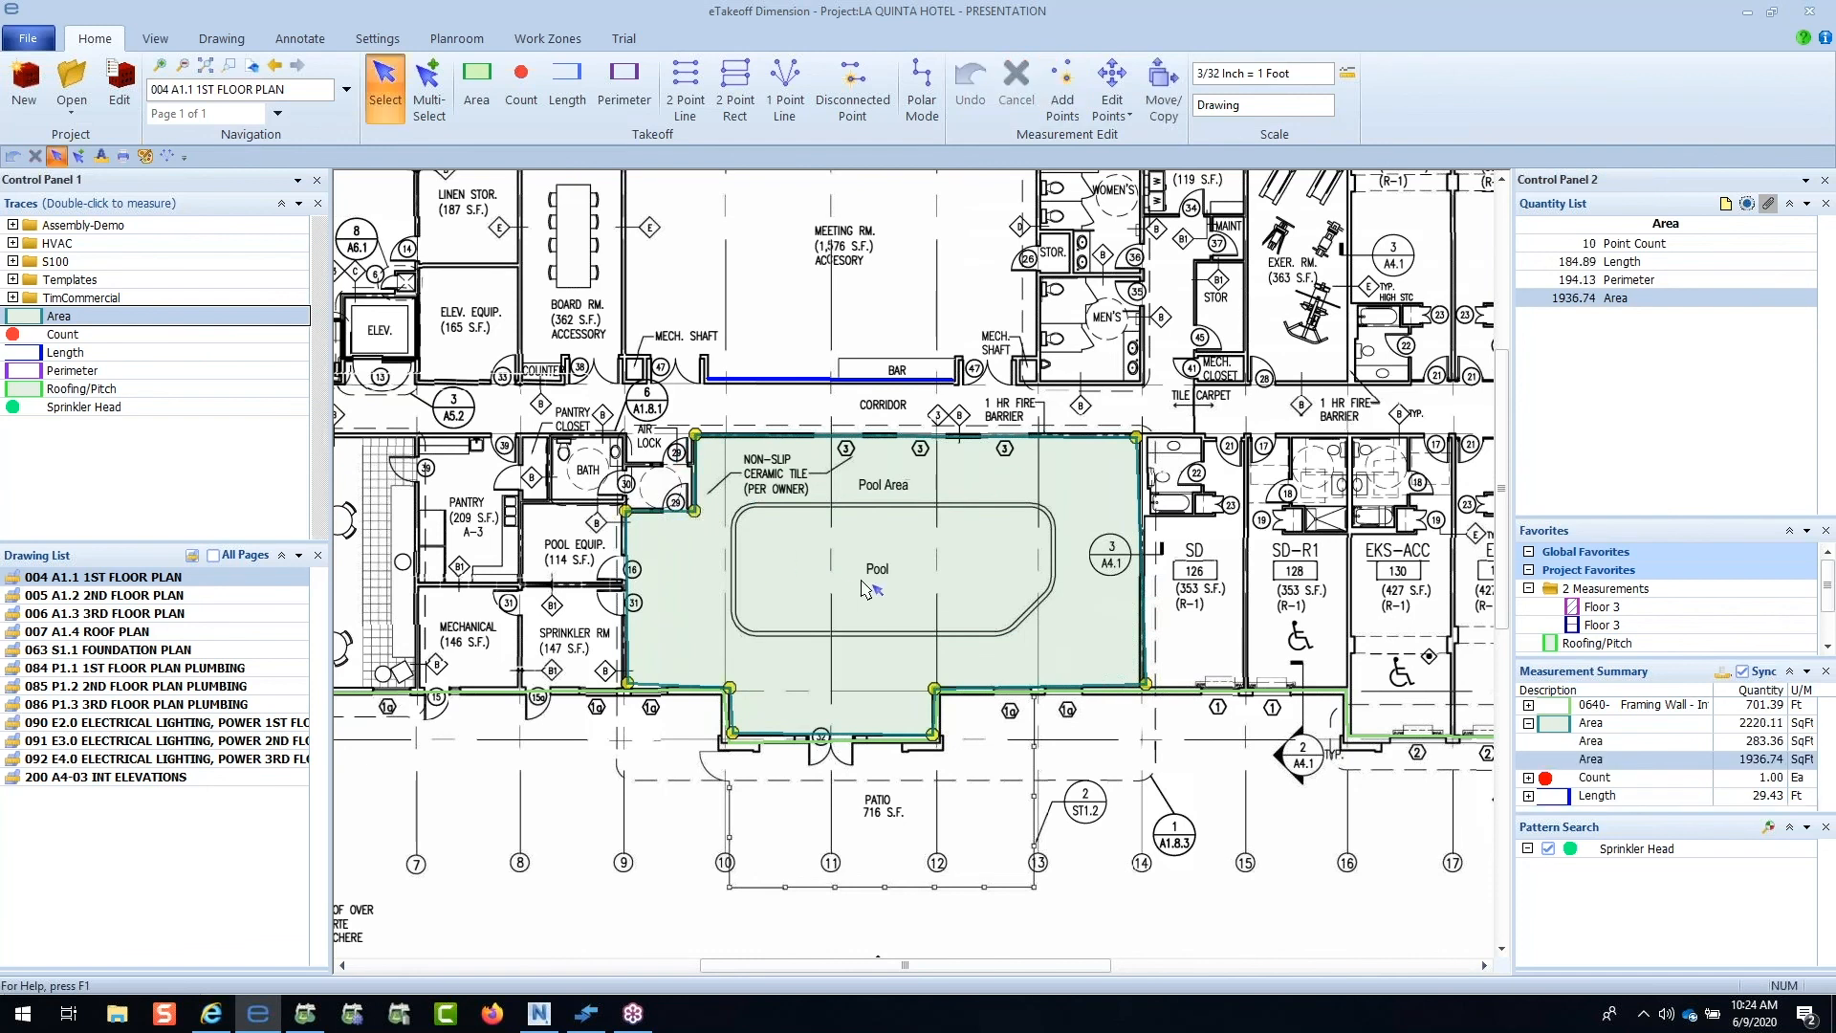
Step: Begin a disconnected cutout in the Pool Area measurement, tracing the pool's upper edge and left side with arcs at both left corners
{"action": "scroll", "coordinate": [860, 617], "scroll_direction": "up", "scroll_amount": 2}
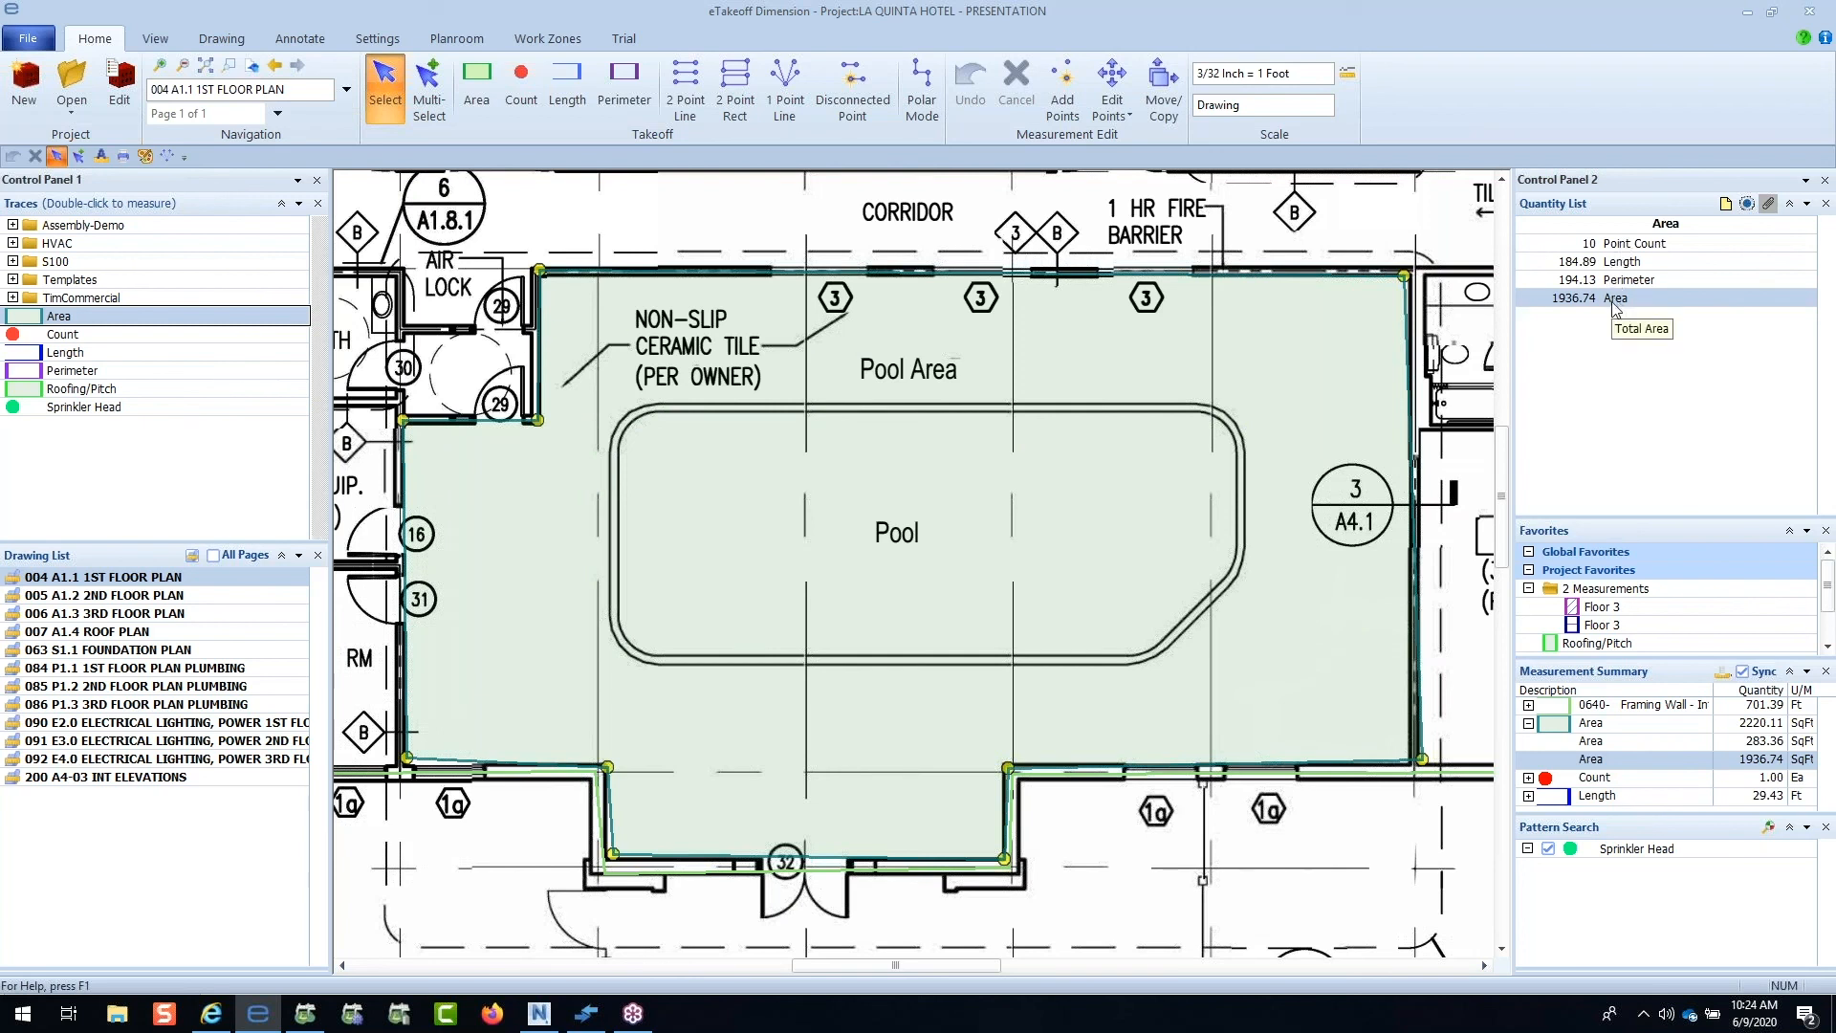
{"action": "key", "text": "d"}
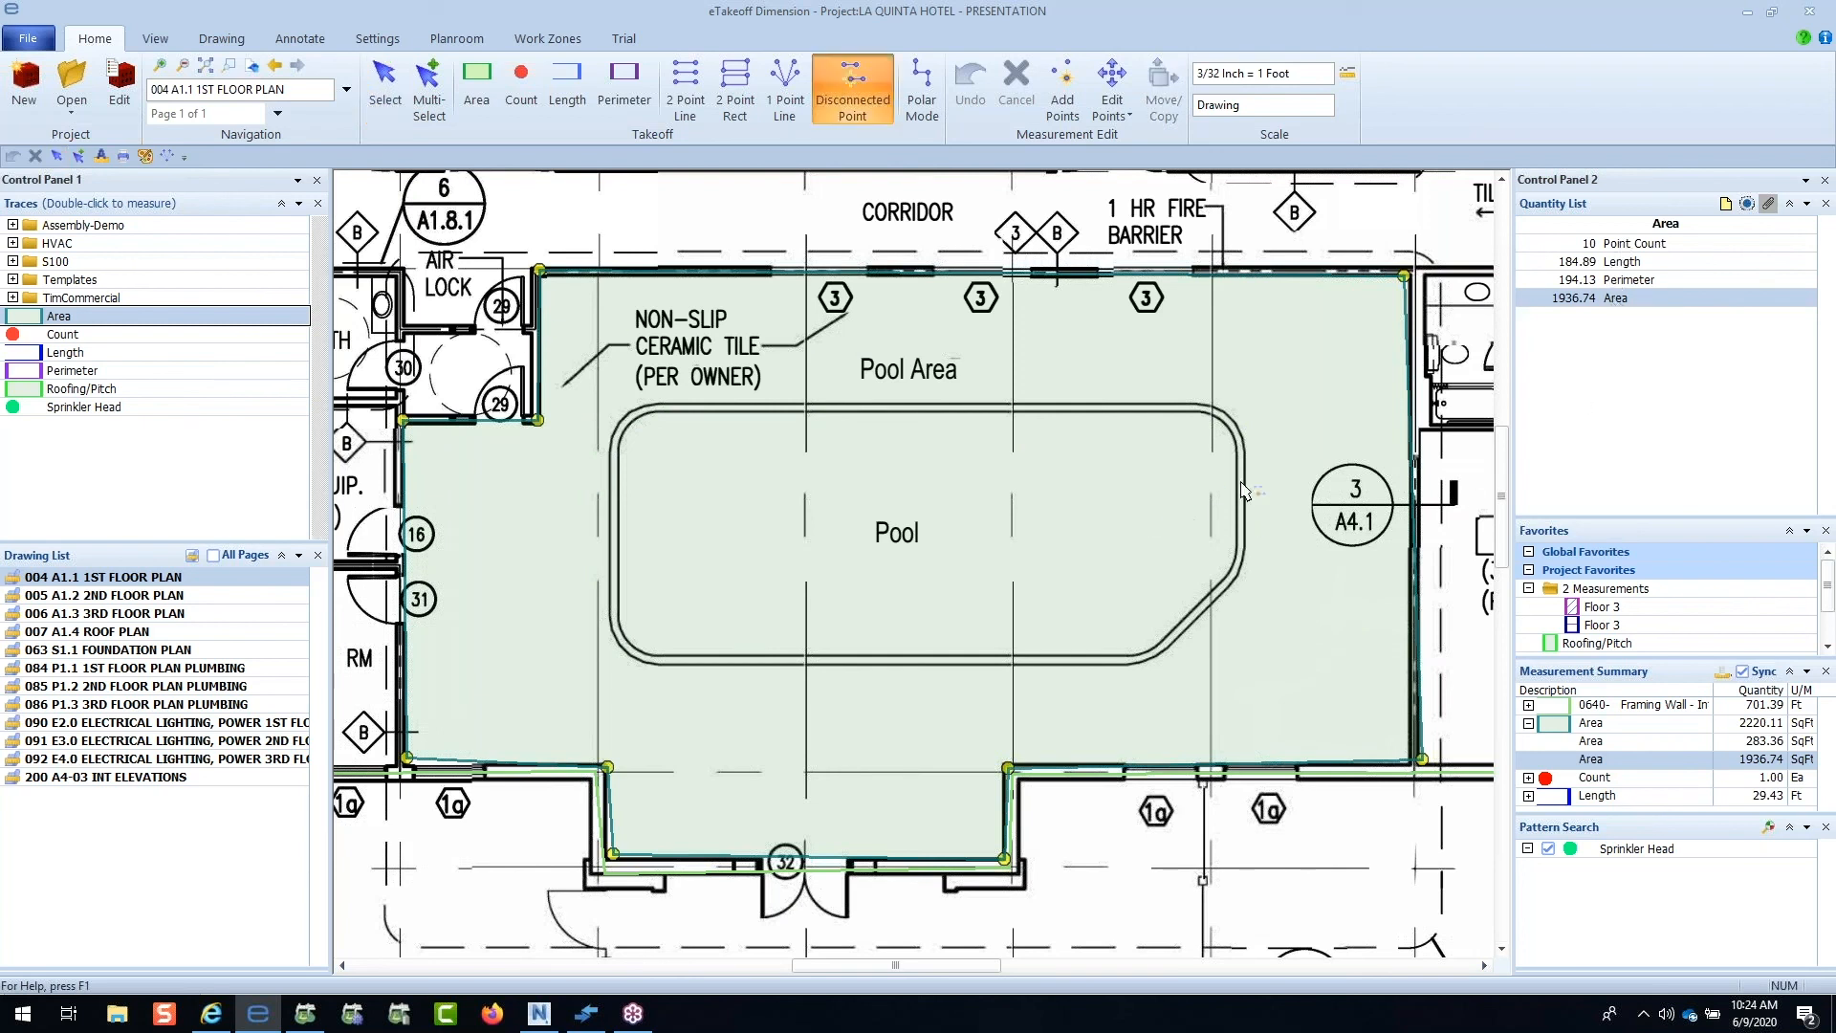
{"action": "left_click", "coordinate": [1200, 410]}
{"action": "left_click", "coordinate": [656, 412]}
{"action": "left_click", "coordinate": [647, 415]}
{"action": "left_click", "coordinate": [639, 418]}
{"action": "left_click", "coordinate": [632, 424]}
{"action": "left_click", "coordinate": [626, 430]}
{"action": "left_click", "coordinate": [622, 437]}
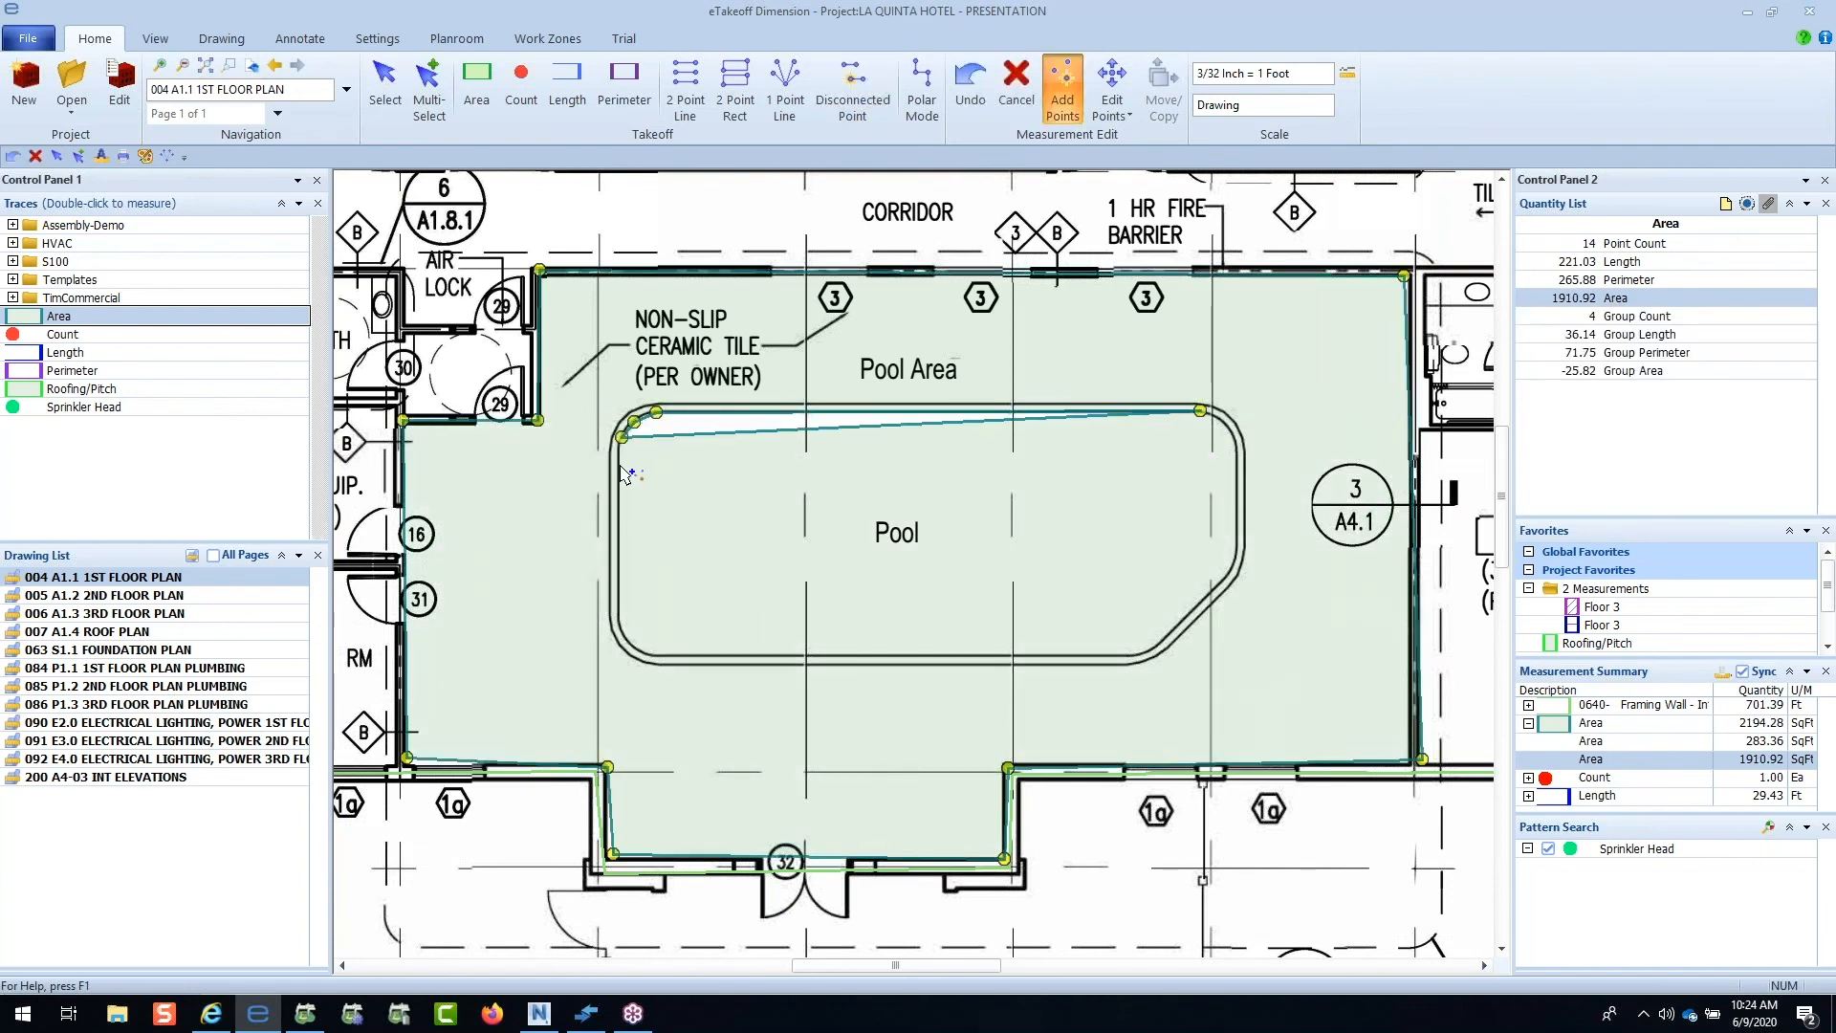
{"action": "left_click", "coordinate": [619, 621]}
{"action": "left_click", "coordinate": [629, 641]}
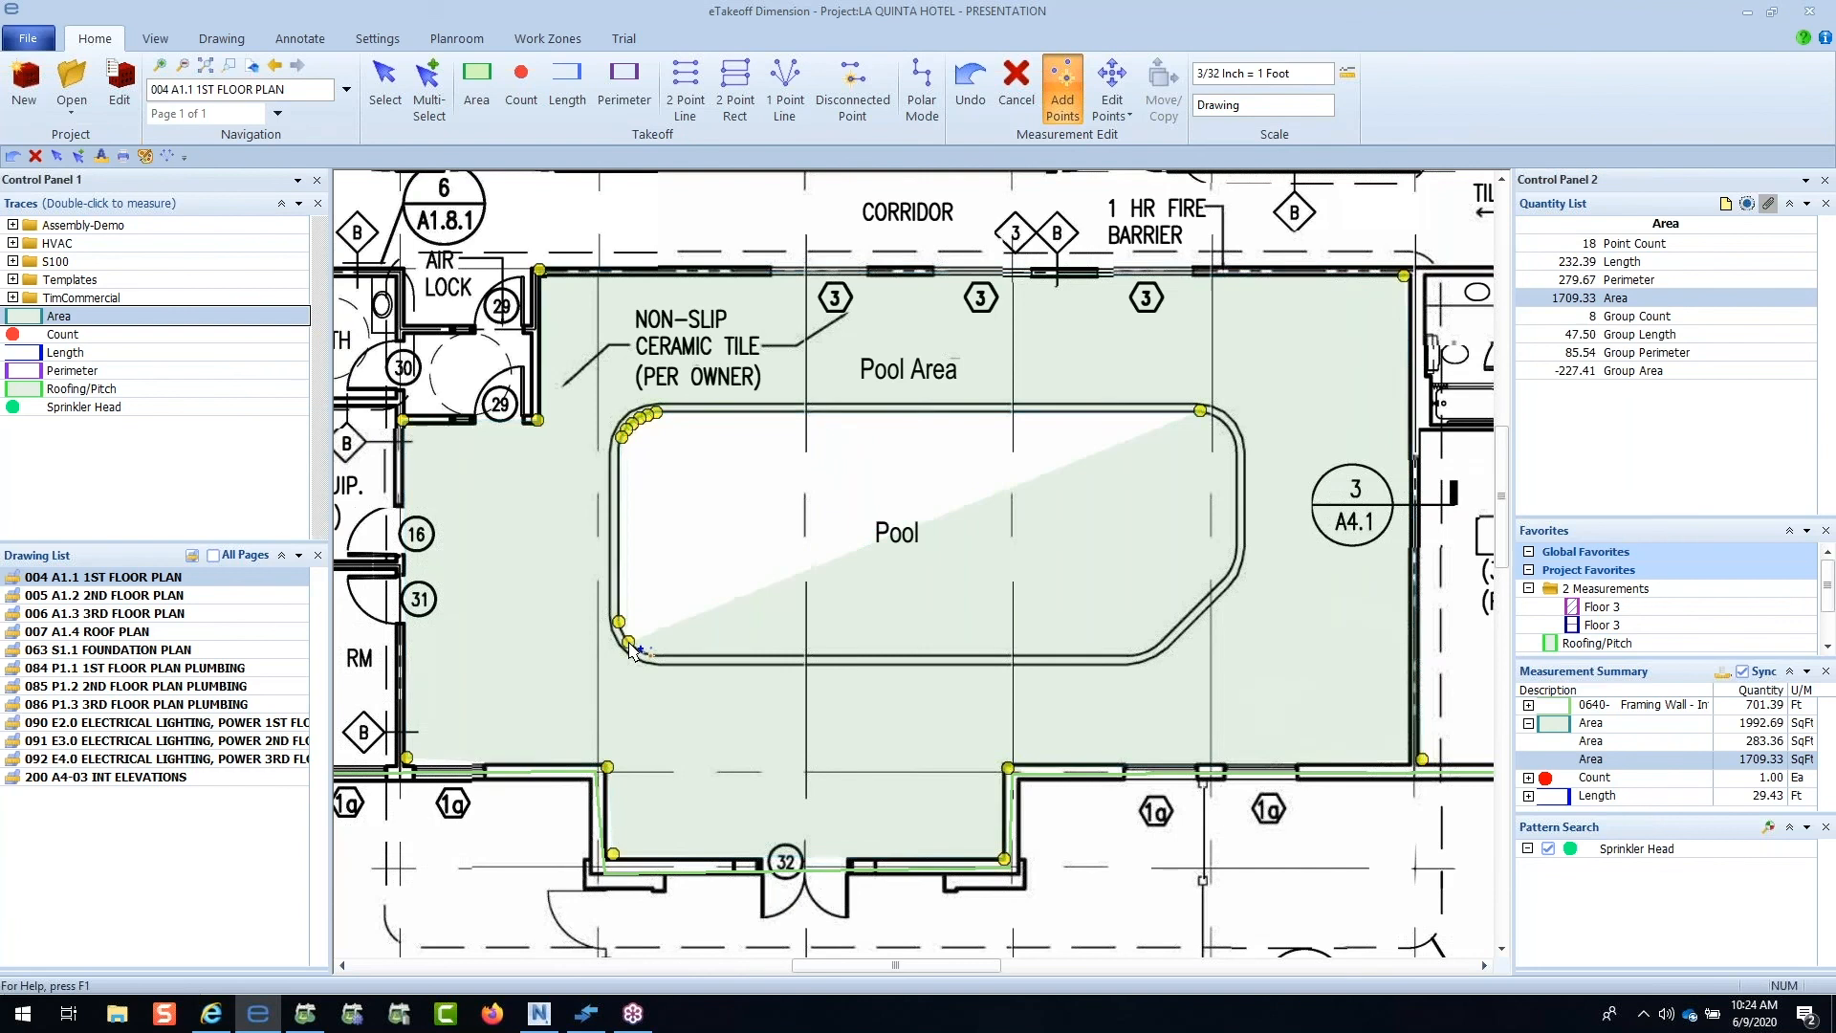
{"action": "left_click", "coordinate": [647, 654]}
{"action": "key", "text": "a"}
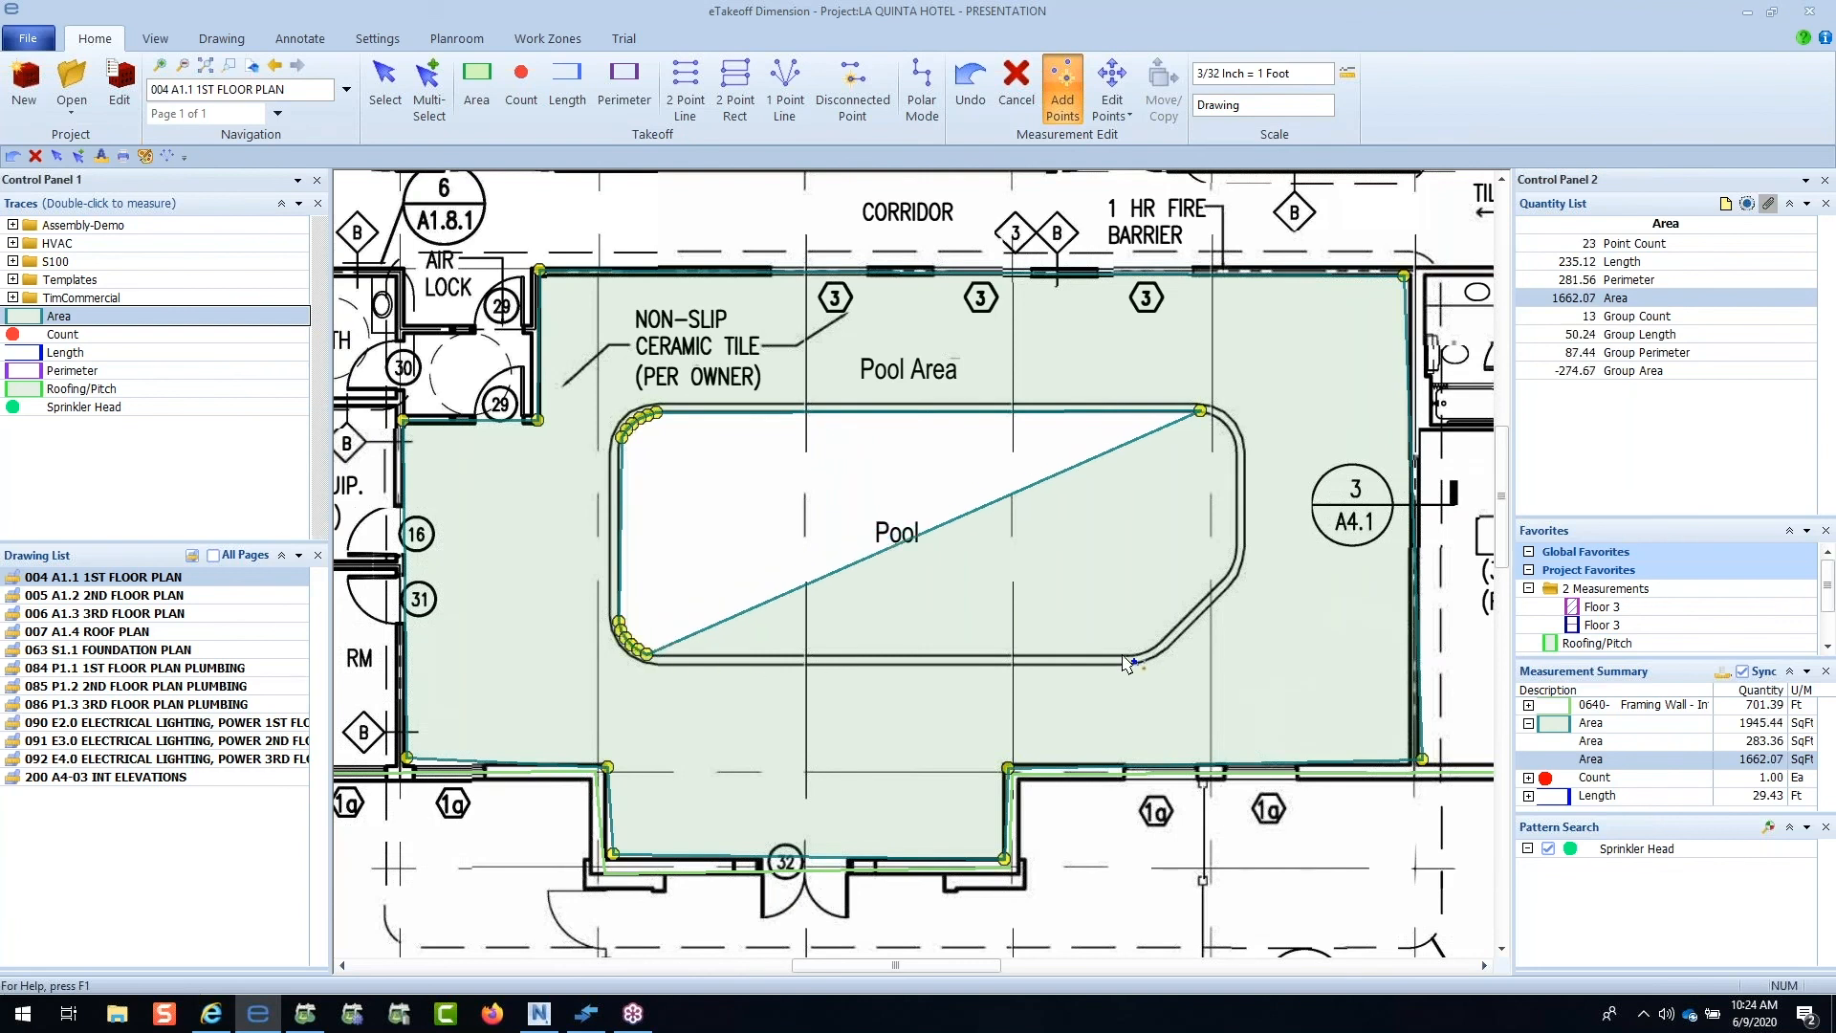
Step: Continue the pool cutout along the lower edge, an arc into the angled side, and points around the next right-hand corner
{"action": "left_click", "coordinate": [1121, 655]}
{"action": "left_click", "coordinate": [1137, 651]}
{"action": "left_click", "coordinate": [1157, 638]}
{"action": "key", "text": "a"}
{"action": "left_click", "coordinate": [1230, 571]}
{"action": "left_click", "coordinate": [1231, 558]}
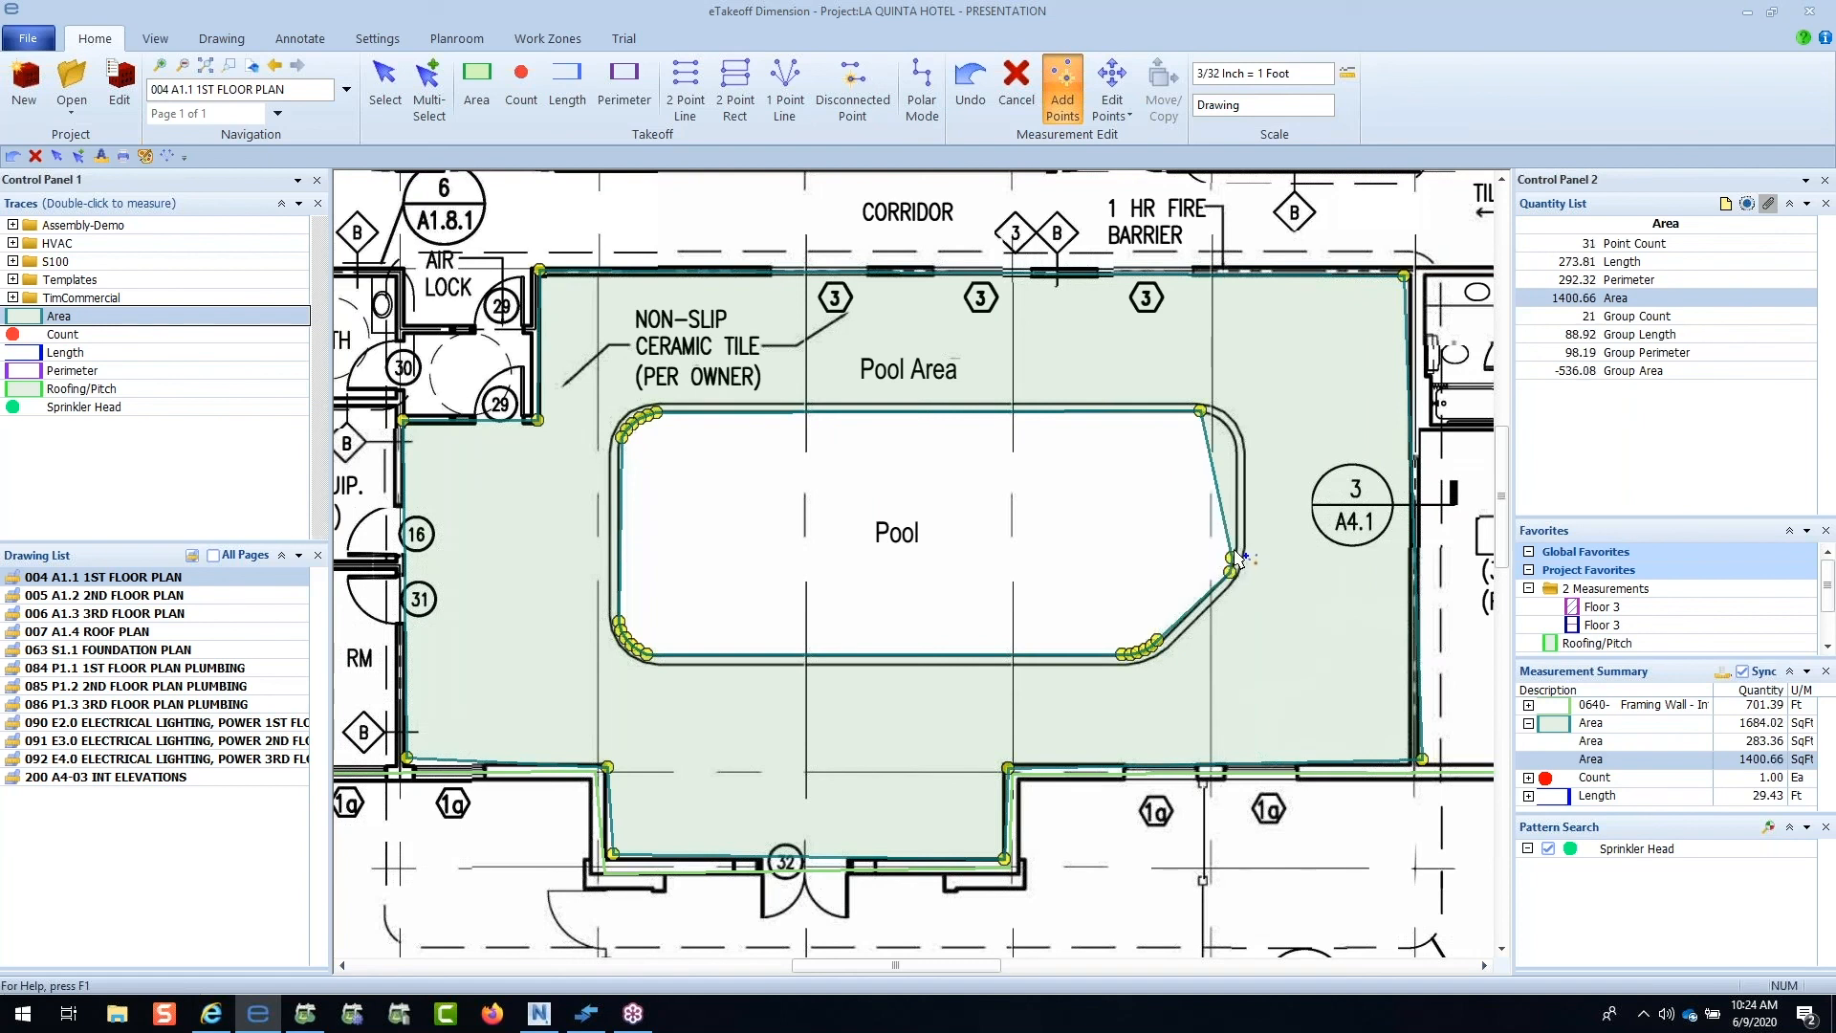
{"action": "left_click", "coordinate": [1235, 542]}
{"action": "key", "text": "a"}
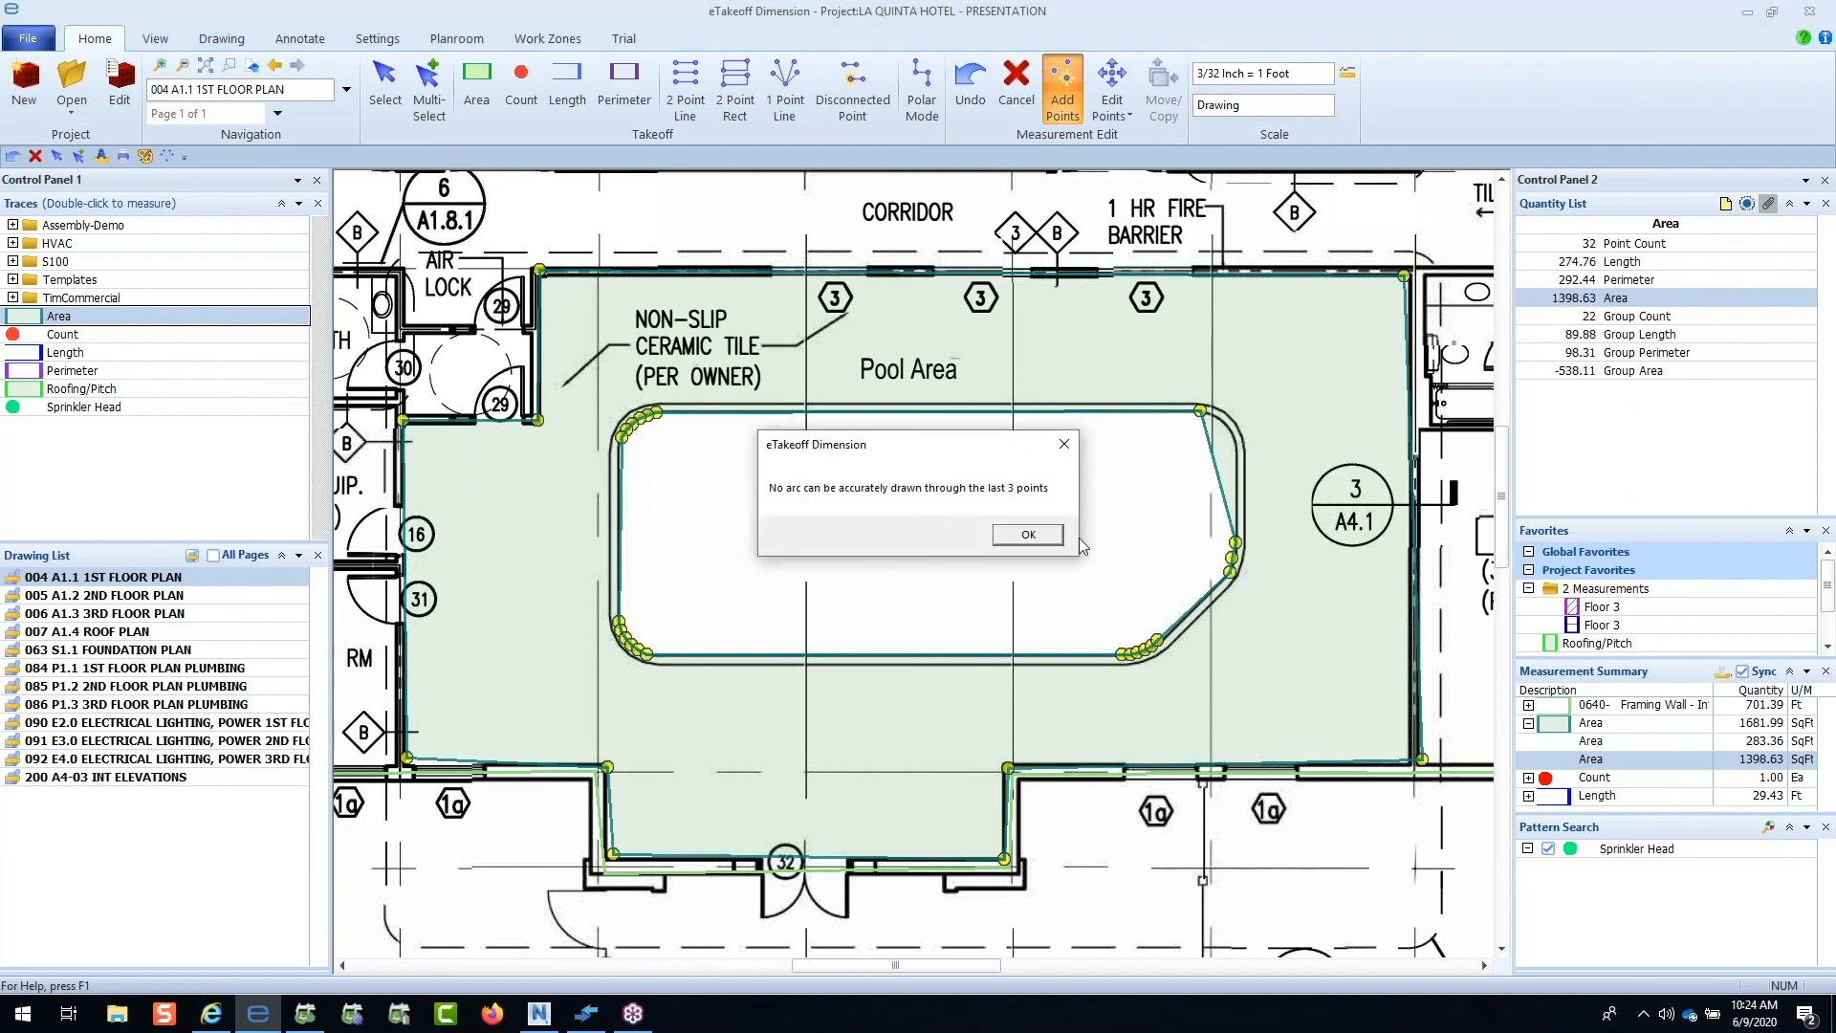
{"action": "key", "text": "Return"}
{"action": "left_click", "coordinate": [1230, 447]}
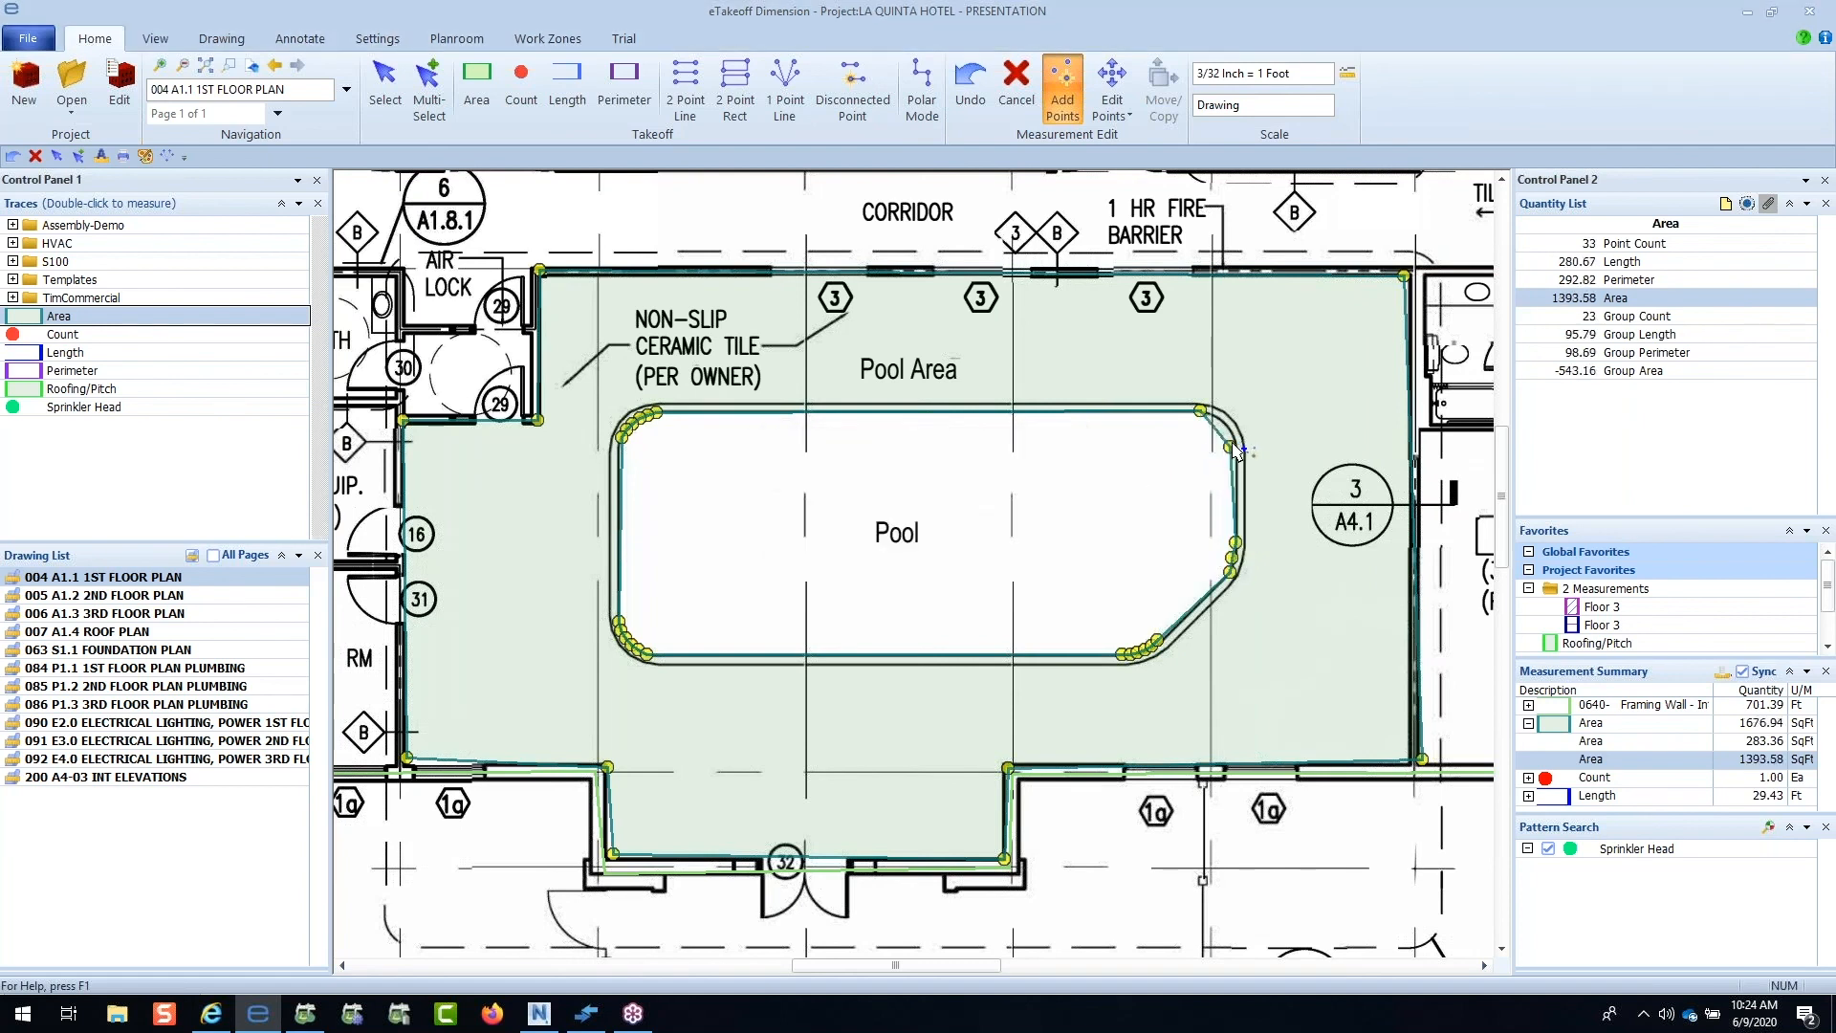
{"action": "left_click", "coordinate": [1222, 422]}
{"action": "key", "text": "ctrl+z"}
{"action": "key", "text": "ctrl+z"}
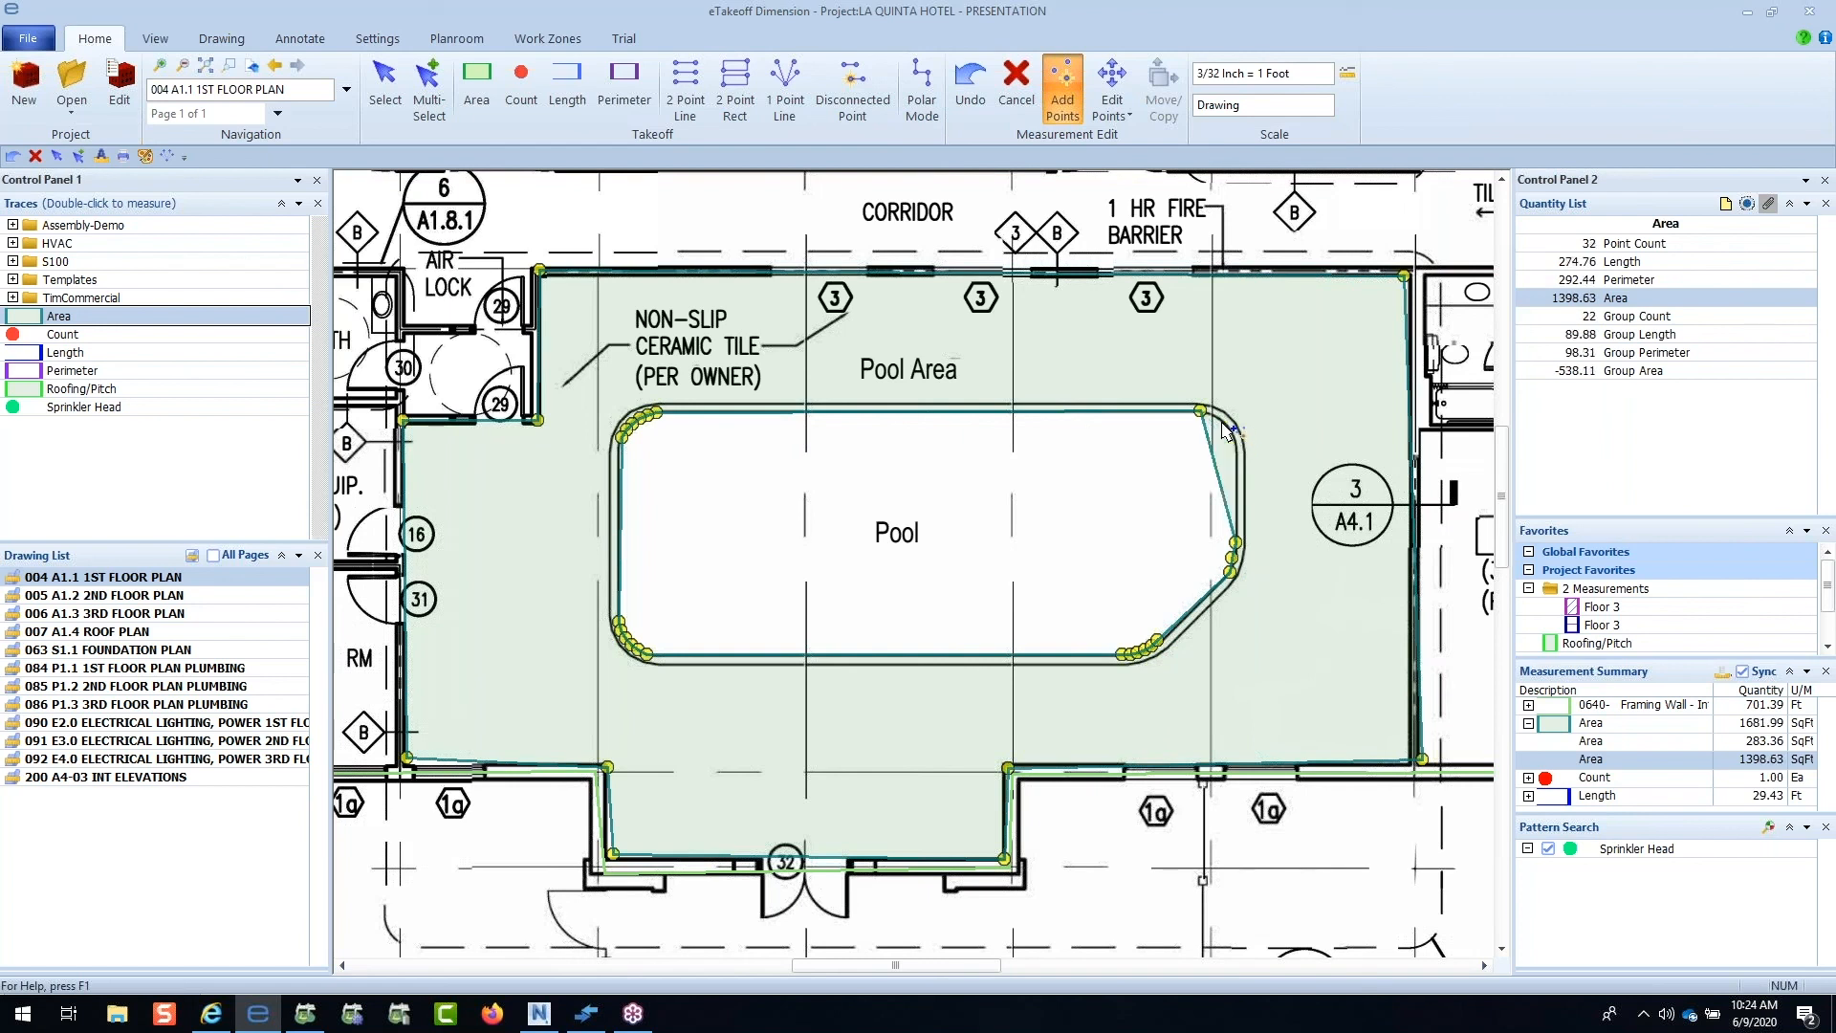
Step: Complete the pool cutout up the right side, round the upper-right corner as an arc, and finish the measurement
{"action": "left_click", "coordinate": [1236, 445]}
{"action": "left_click", "coordinate": [1225, 418]}
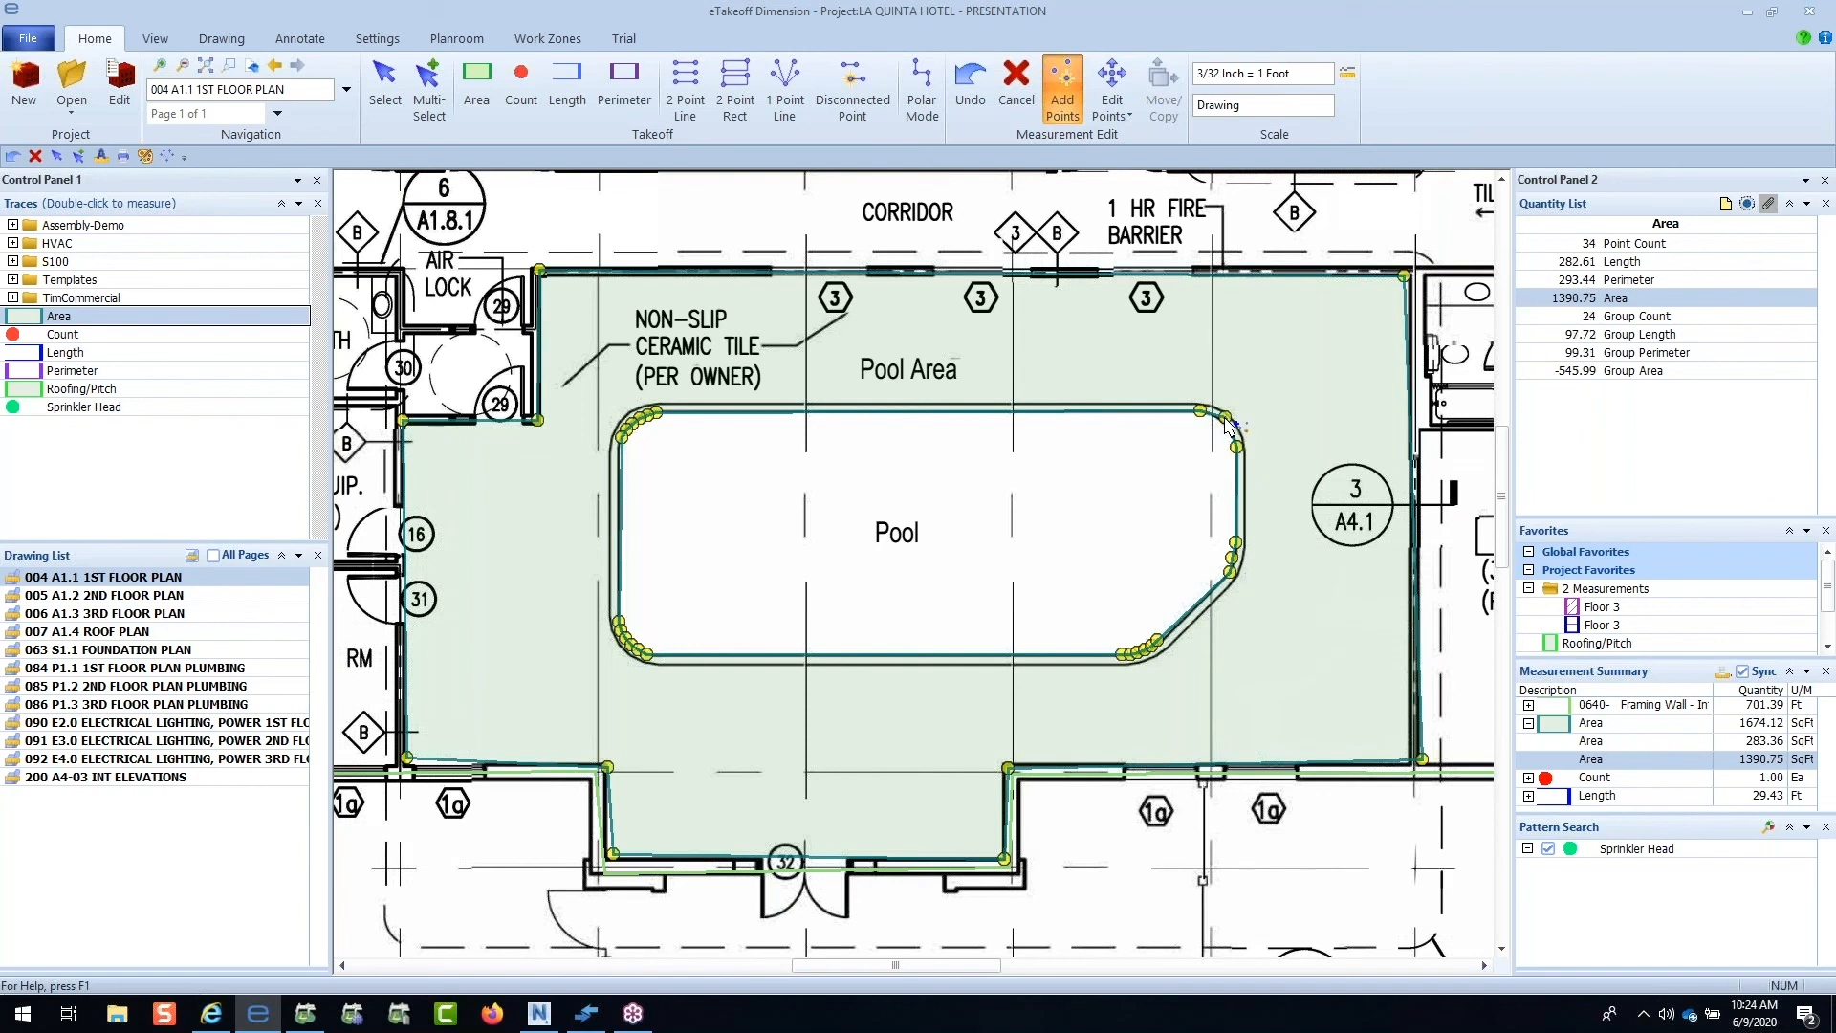
{"action": "left_click", "coordinate": [1203, 421]}
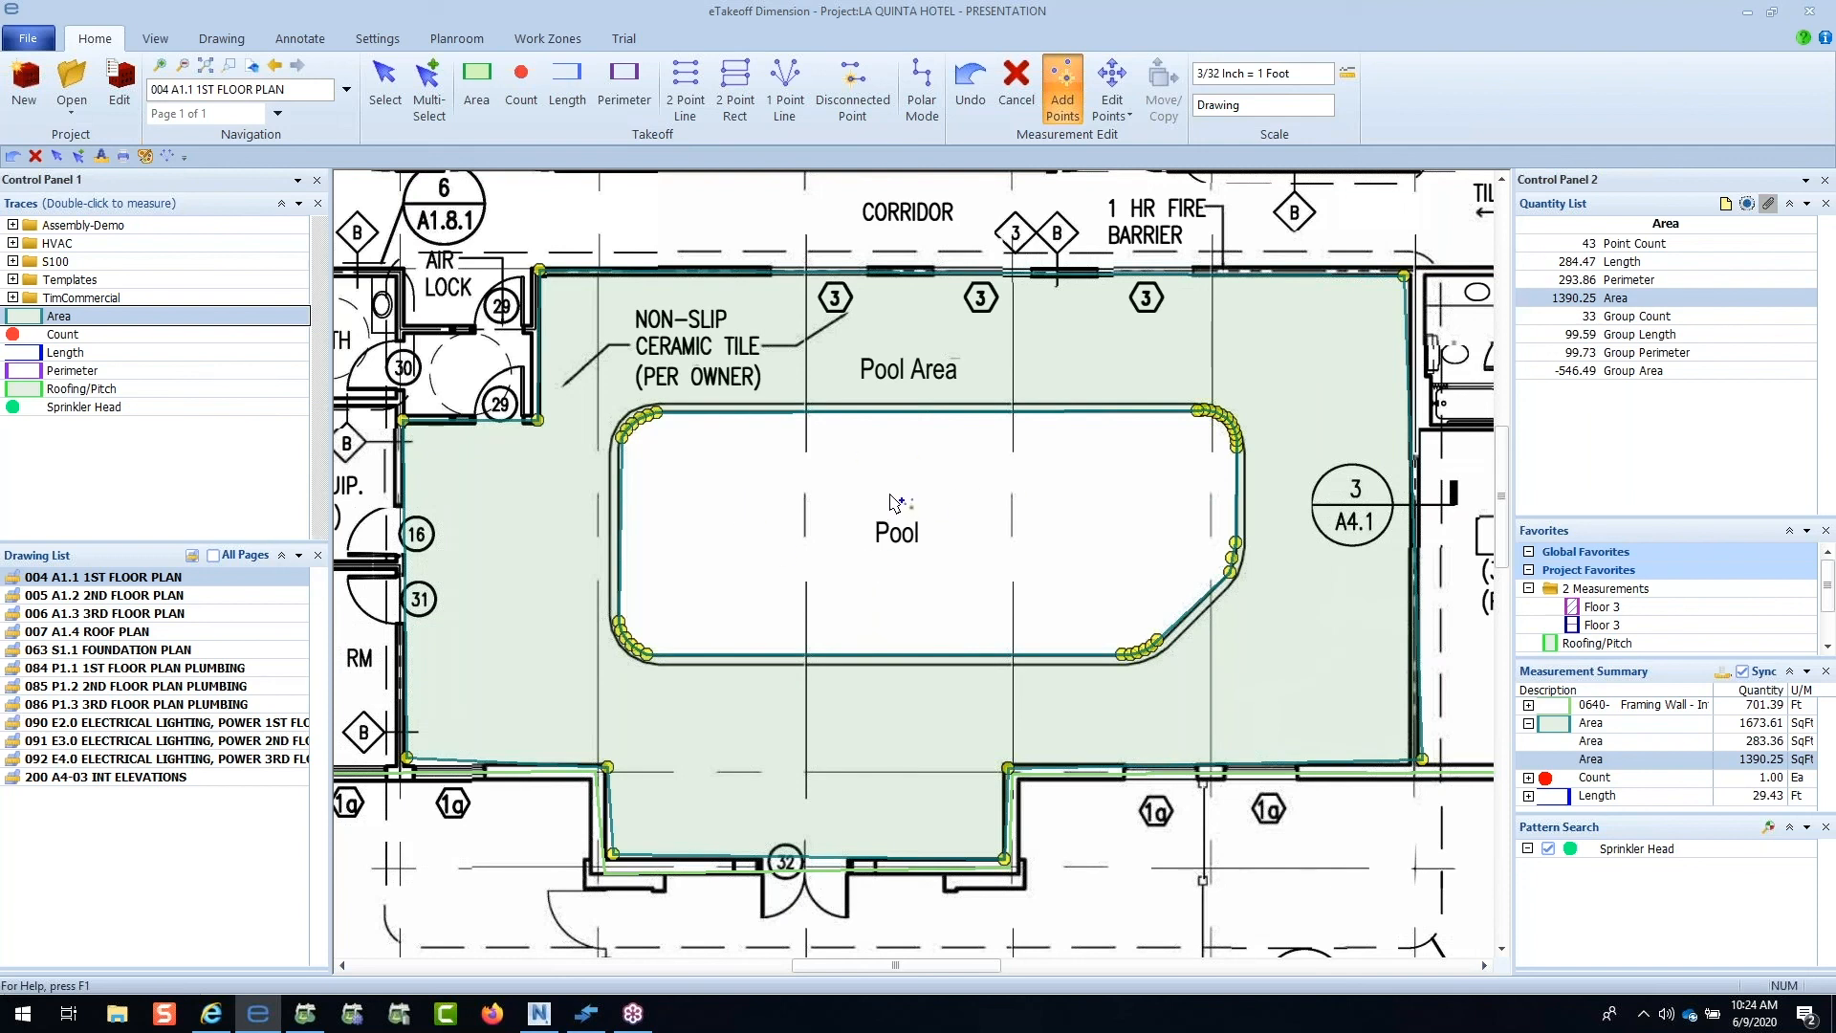
{"action": "key", "text": "Escape"}
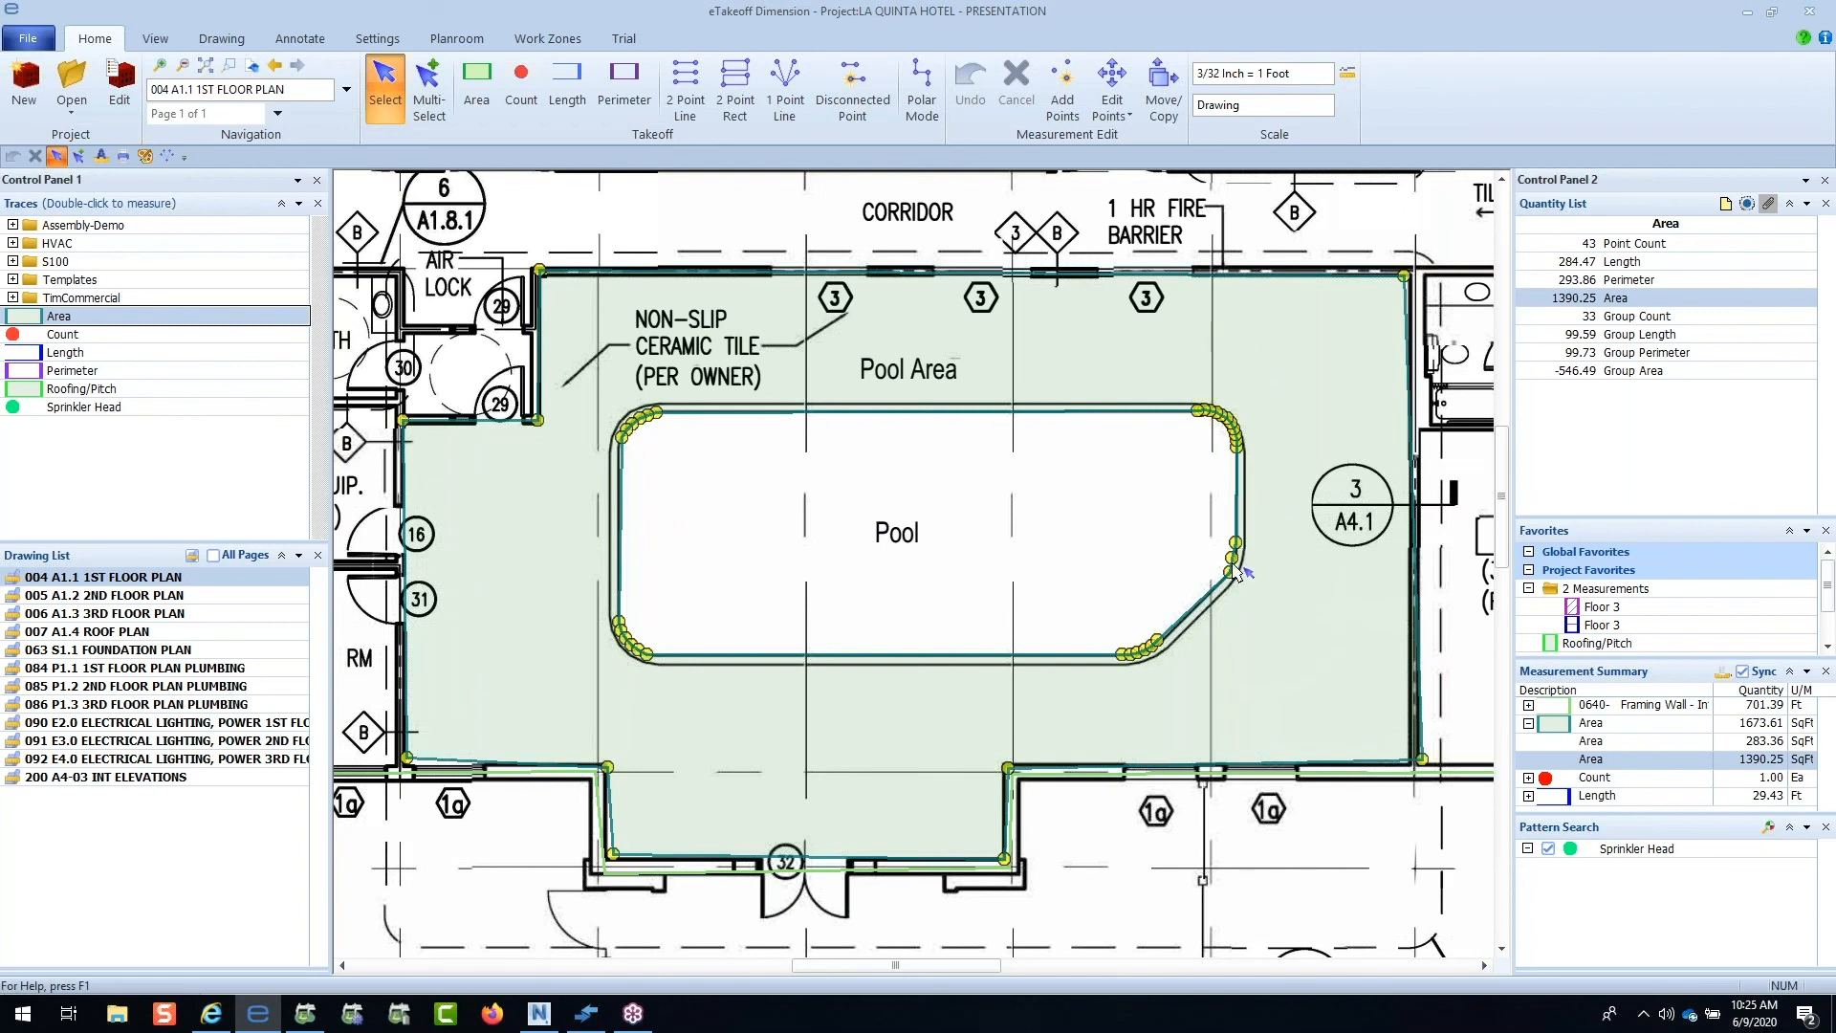
Step: Create a measurement from the pool cutout using the 0355c S.O.G. - Interior Slab-Moderate w/dtize trace from 0003- CONCRETE and select it
{"action": "right_click", "coordinate": [645, 418]}
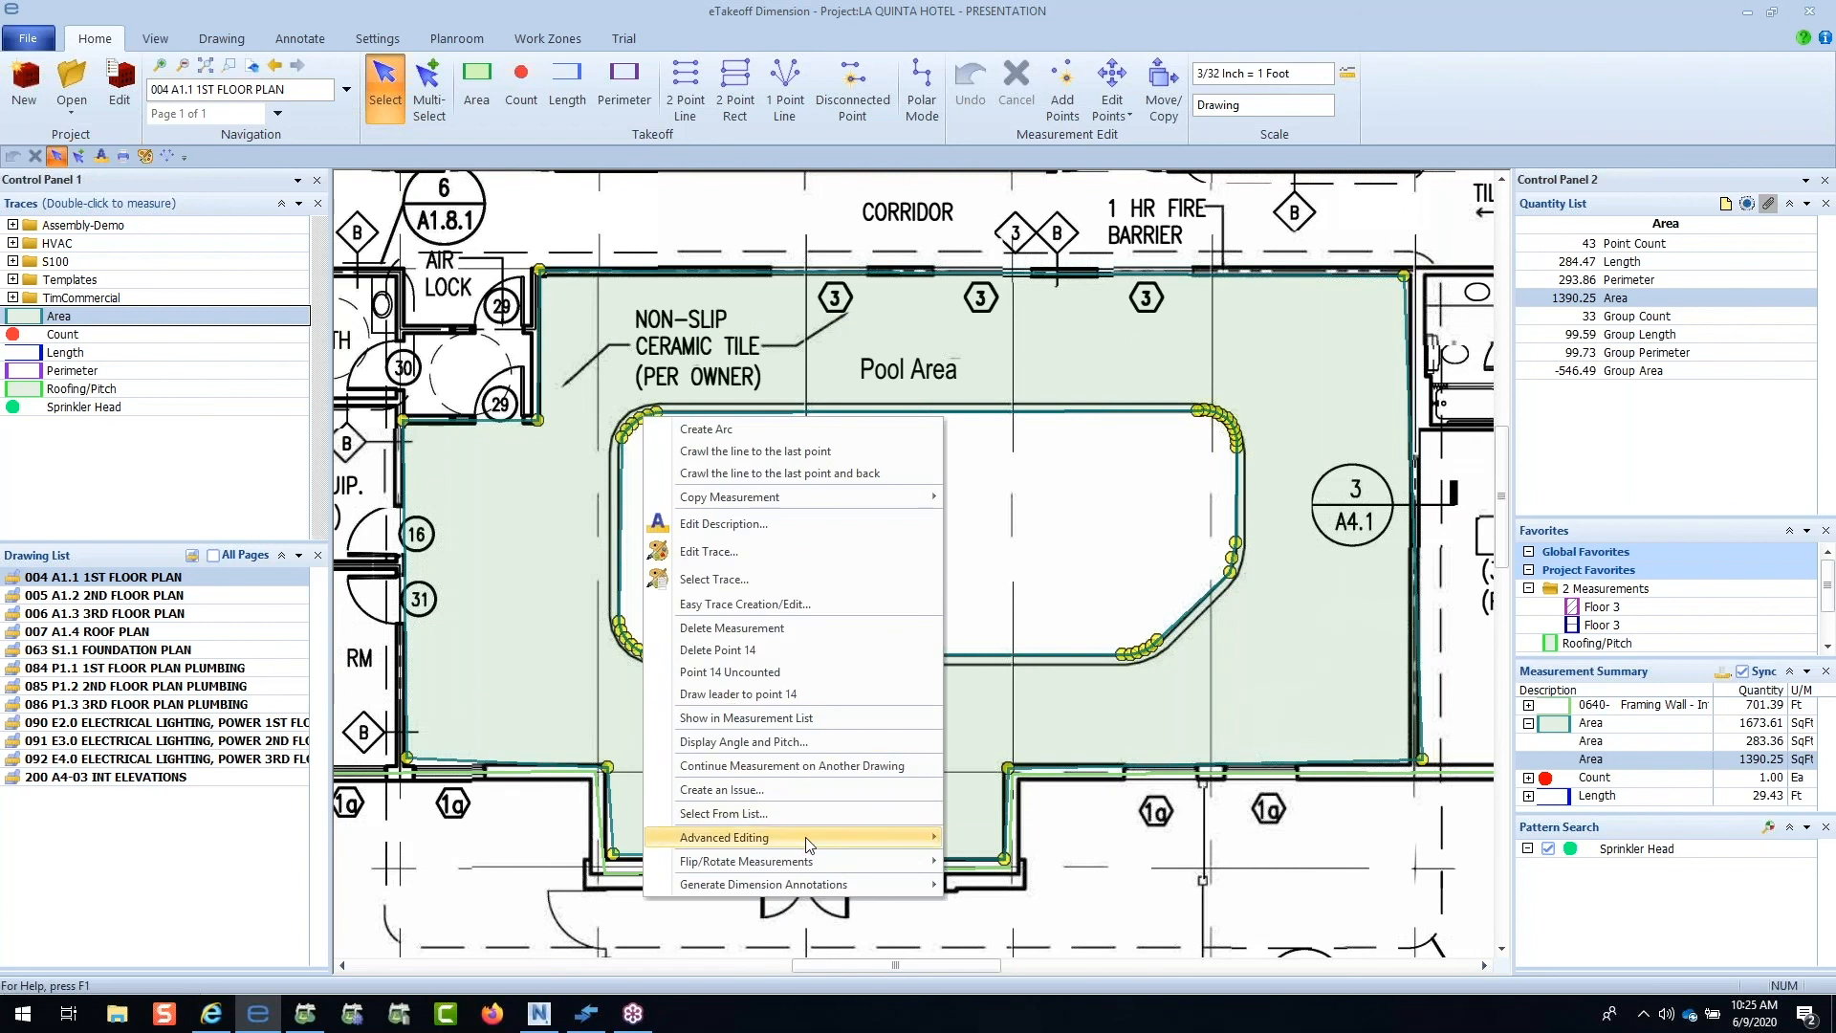
{"action": "mouse_move", "coordinate": [814, 841]}
{"action": "left_click", "coordinate": [1025, 847]}
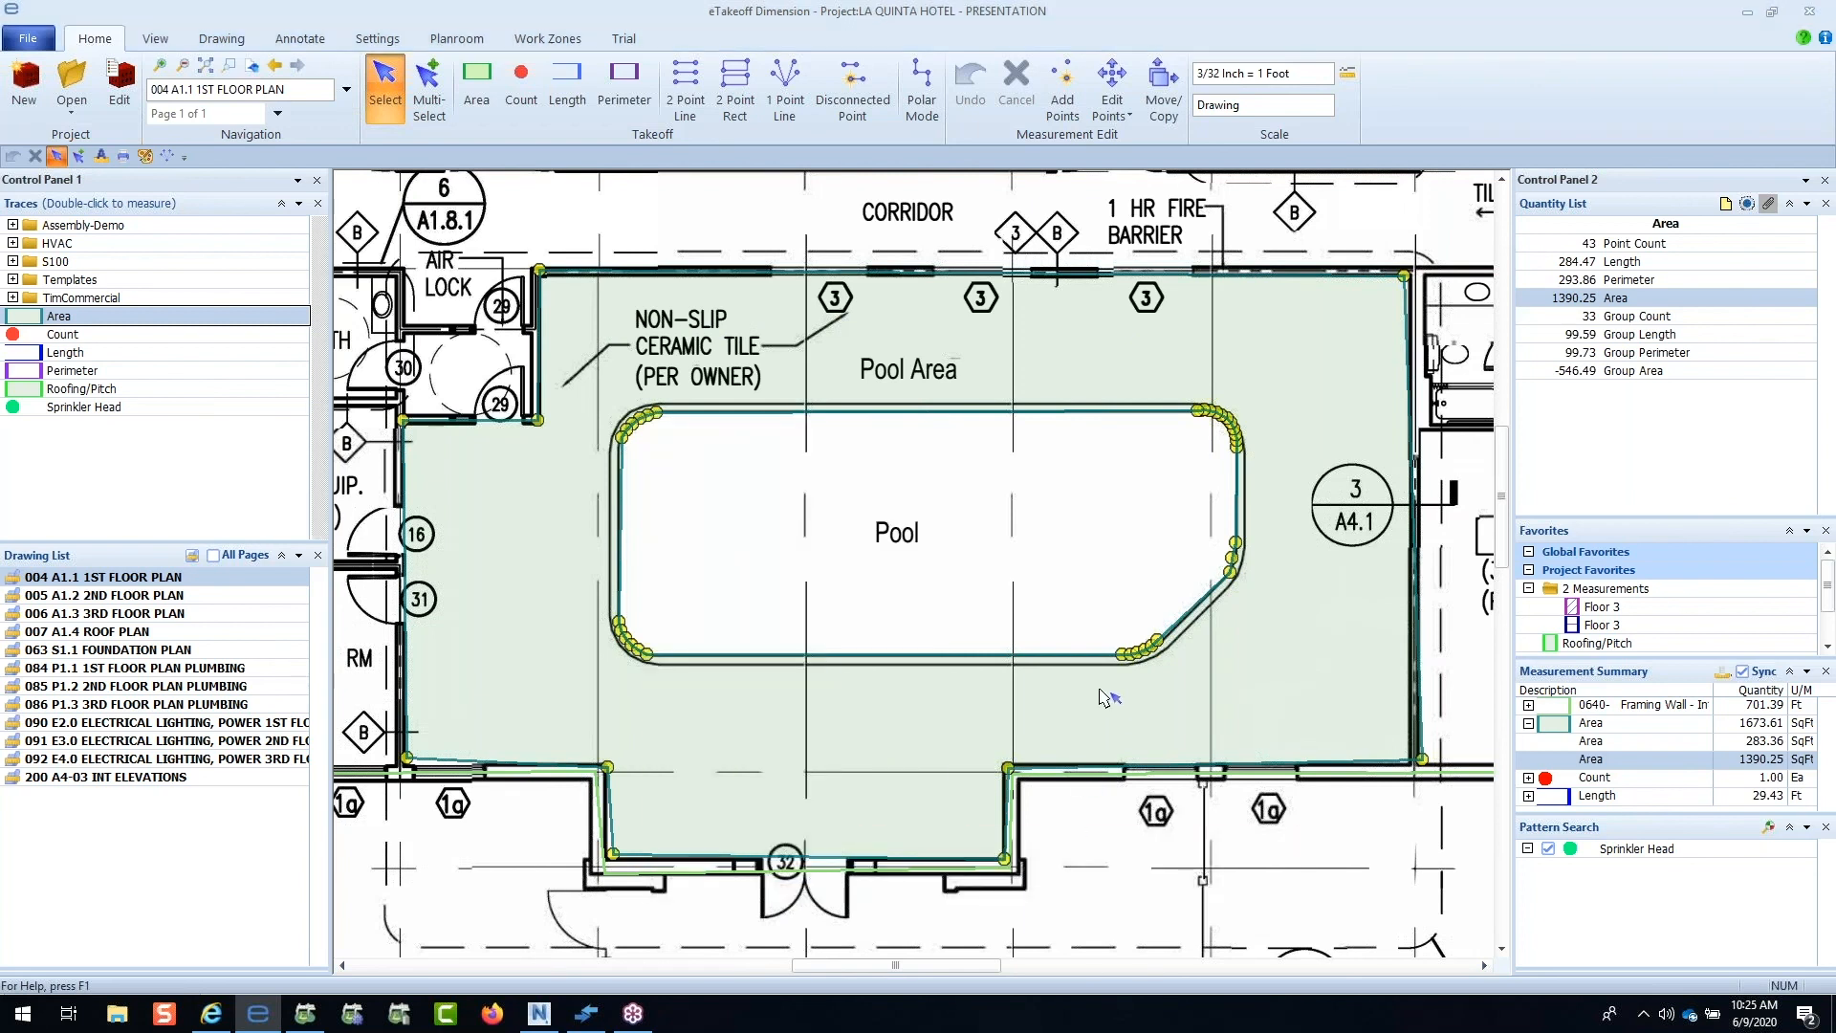
{"action": "mouse_move", "coordinate": [1033, 658]}
{"action": "left_mouse_down"}
{"action": "mouse_move", "coordinate": [636, 496]}
{"action": "mouse_move", "coordinate": [576, 445]}
{"action": "left_mouse_up"}
{"action": "left_click", "coordinate": [571, 489]}
{"action": "left_click", "coordinate": [634, 506]}
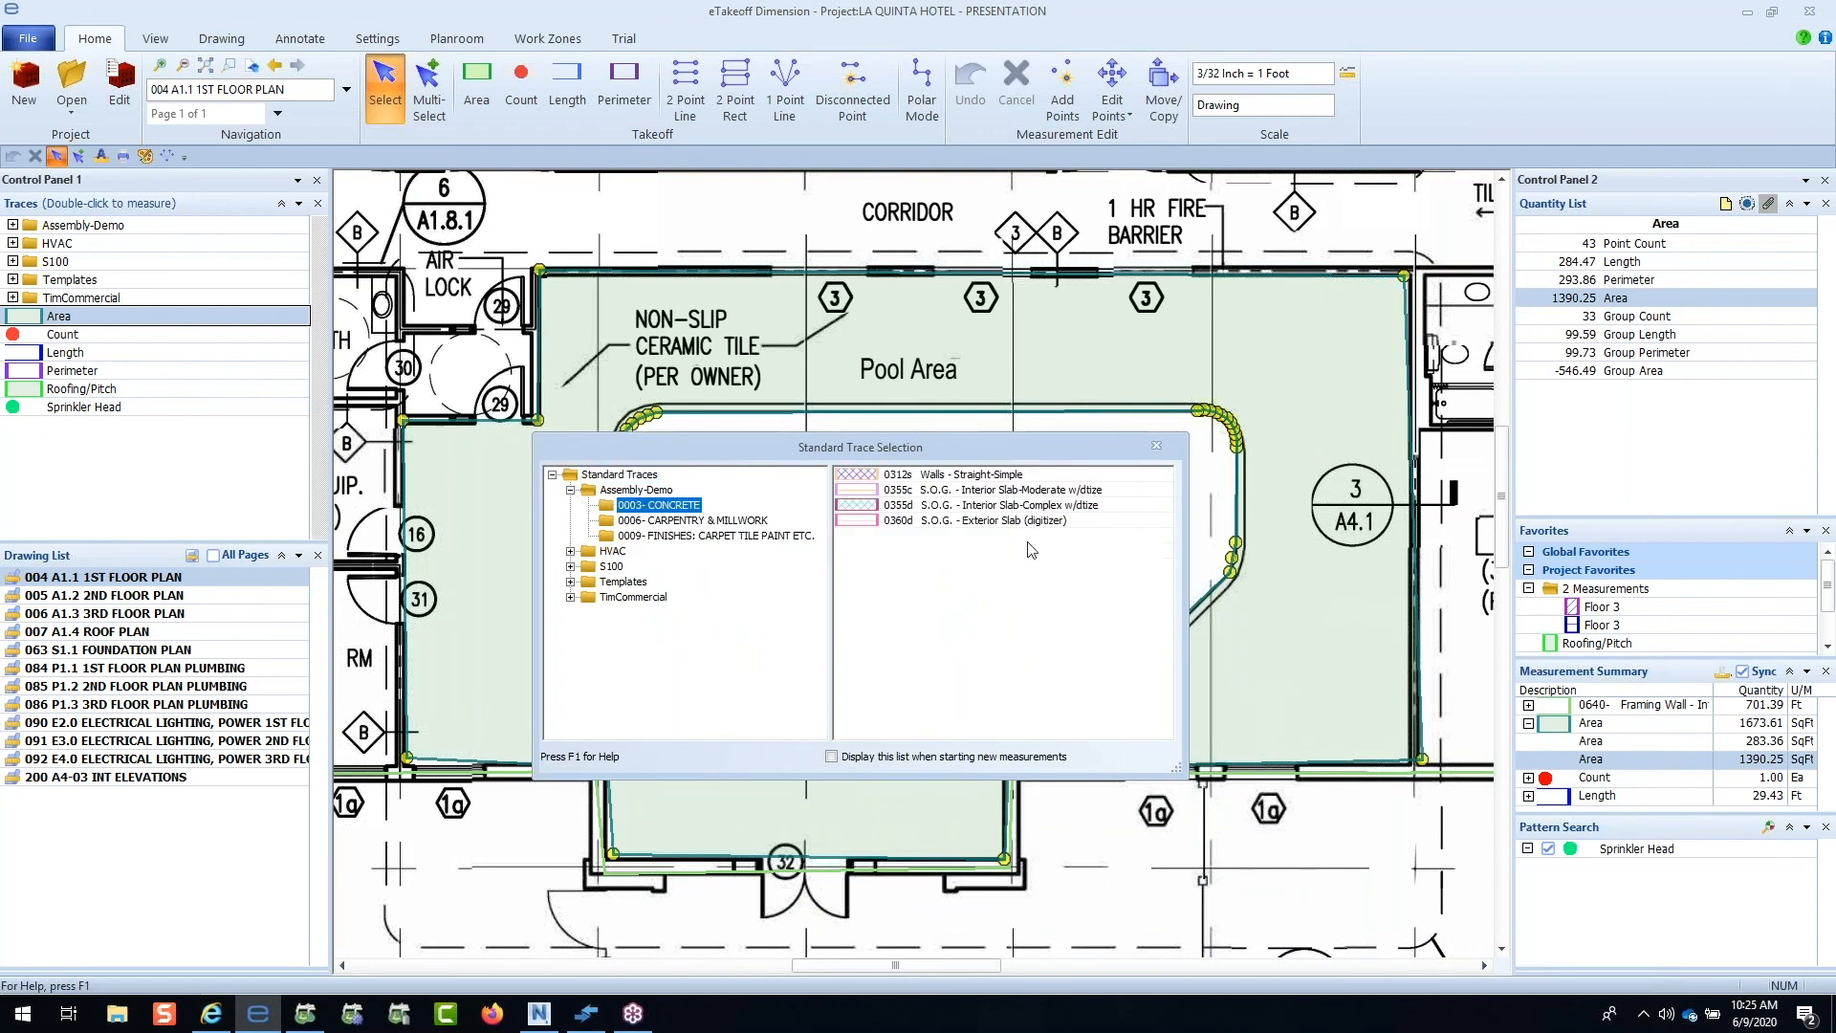
{"action": "double_click", "coordinate": [905, 491]}
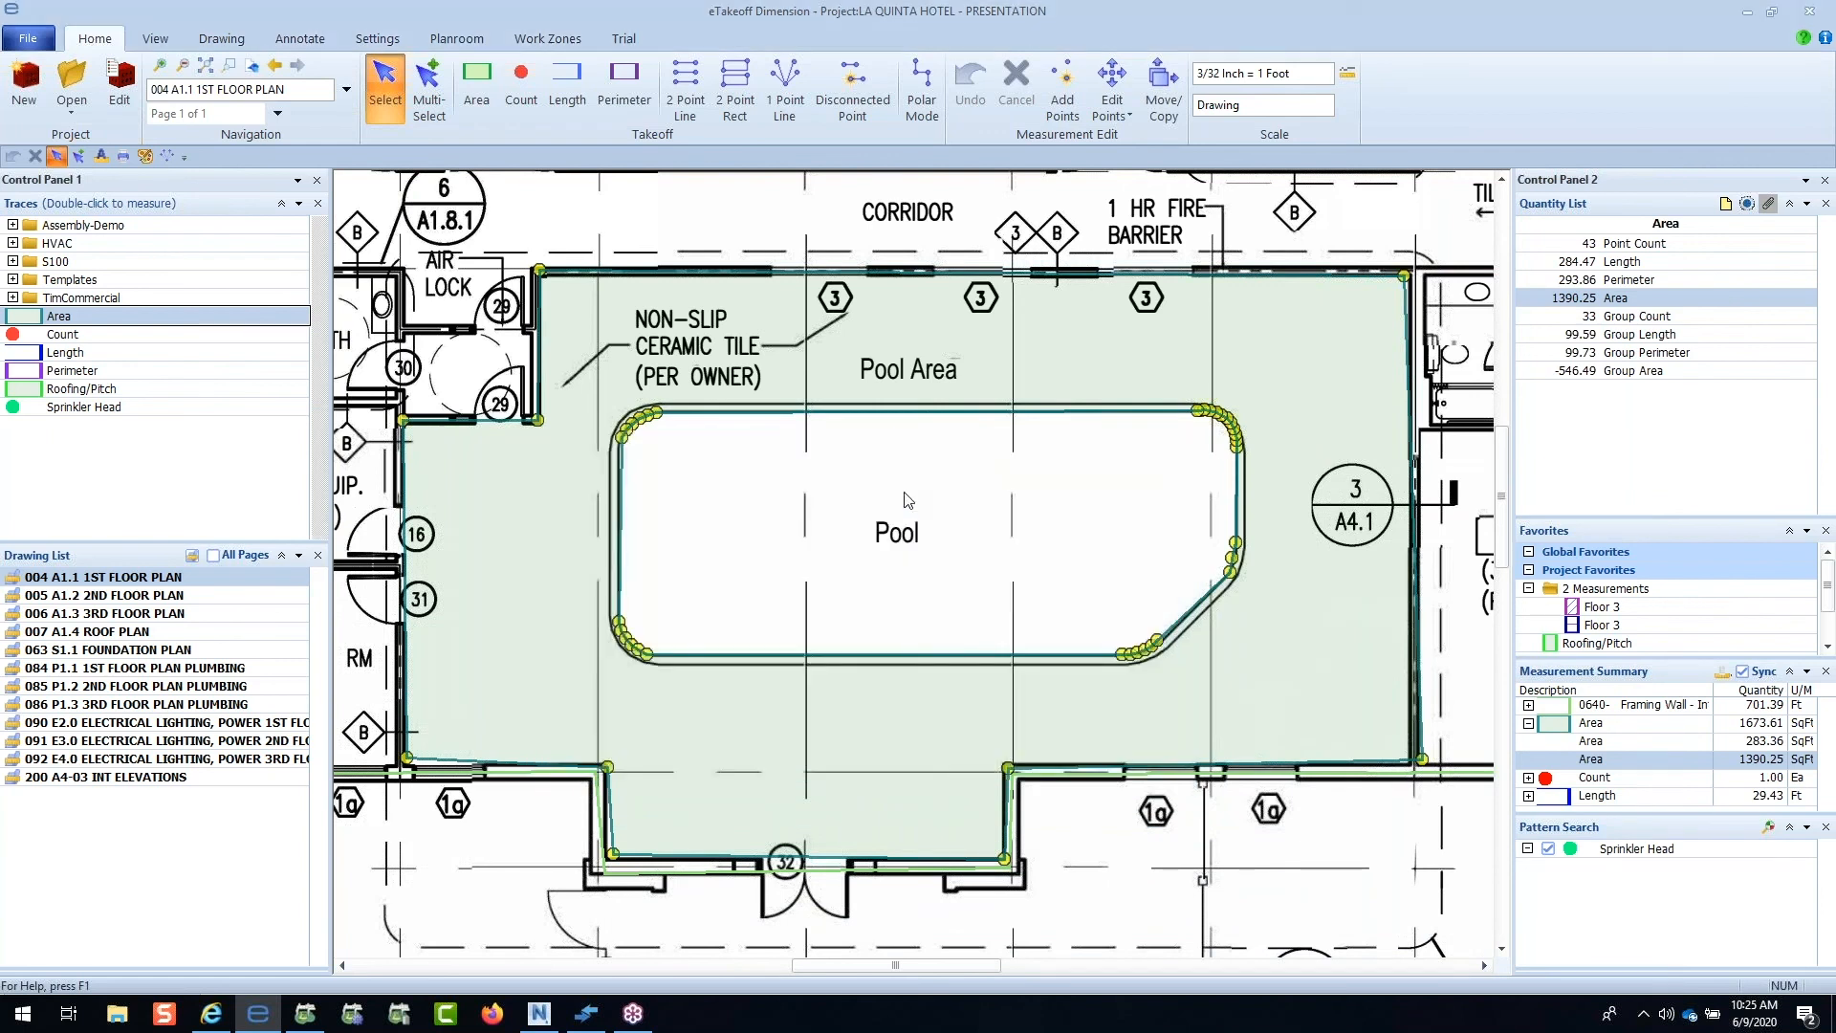
{"action": "left_click", "coordinate": [813, 491]}
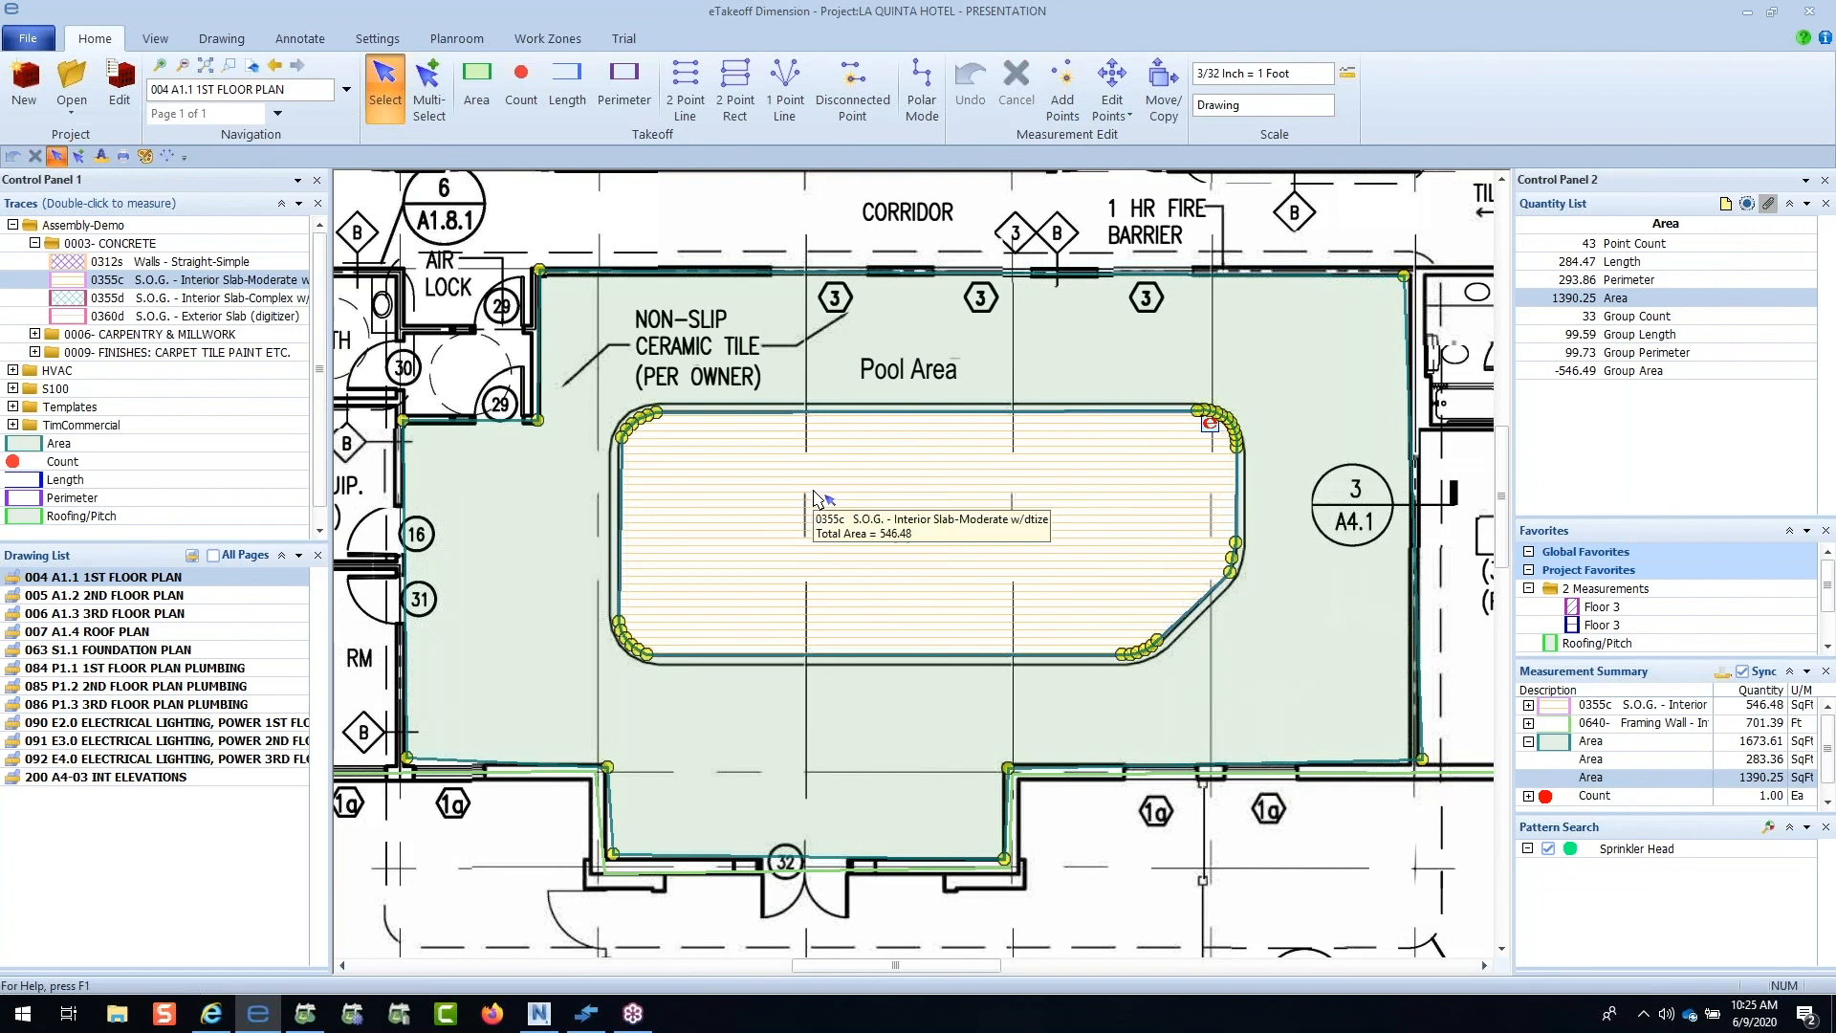
{"action": "left_click", "coordinate": [904, 499]}
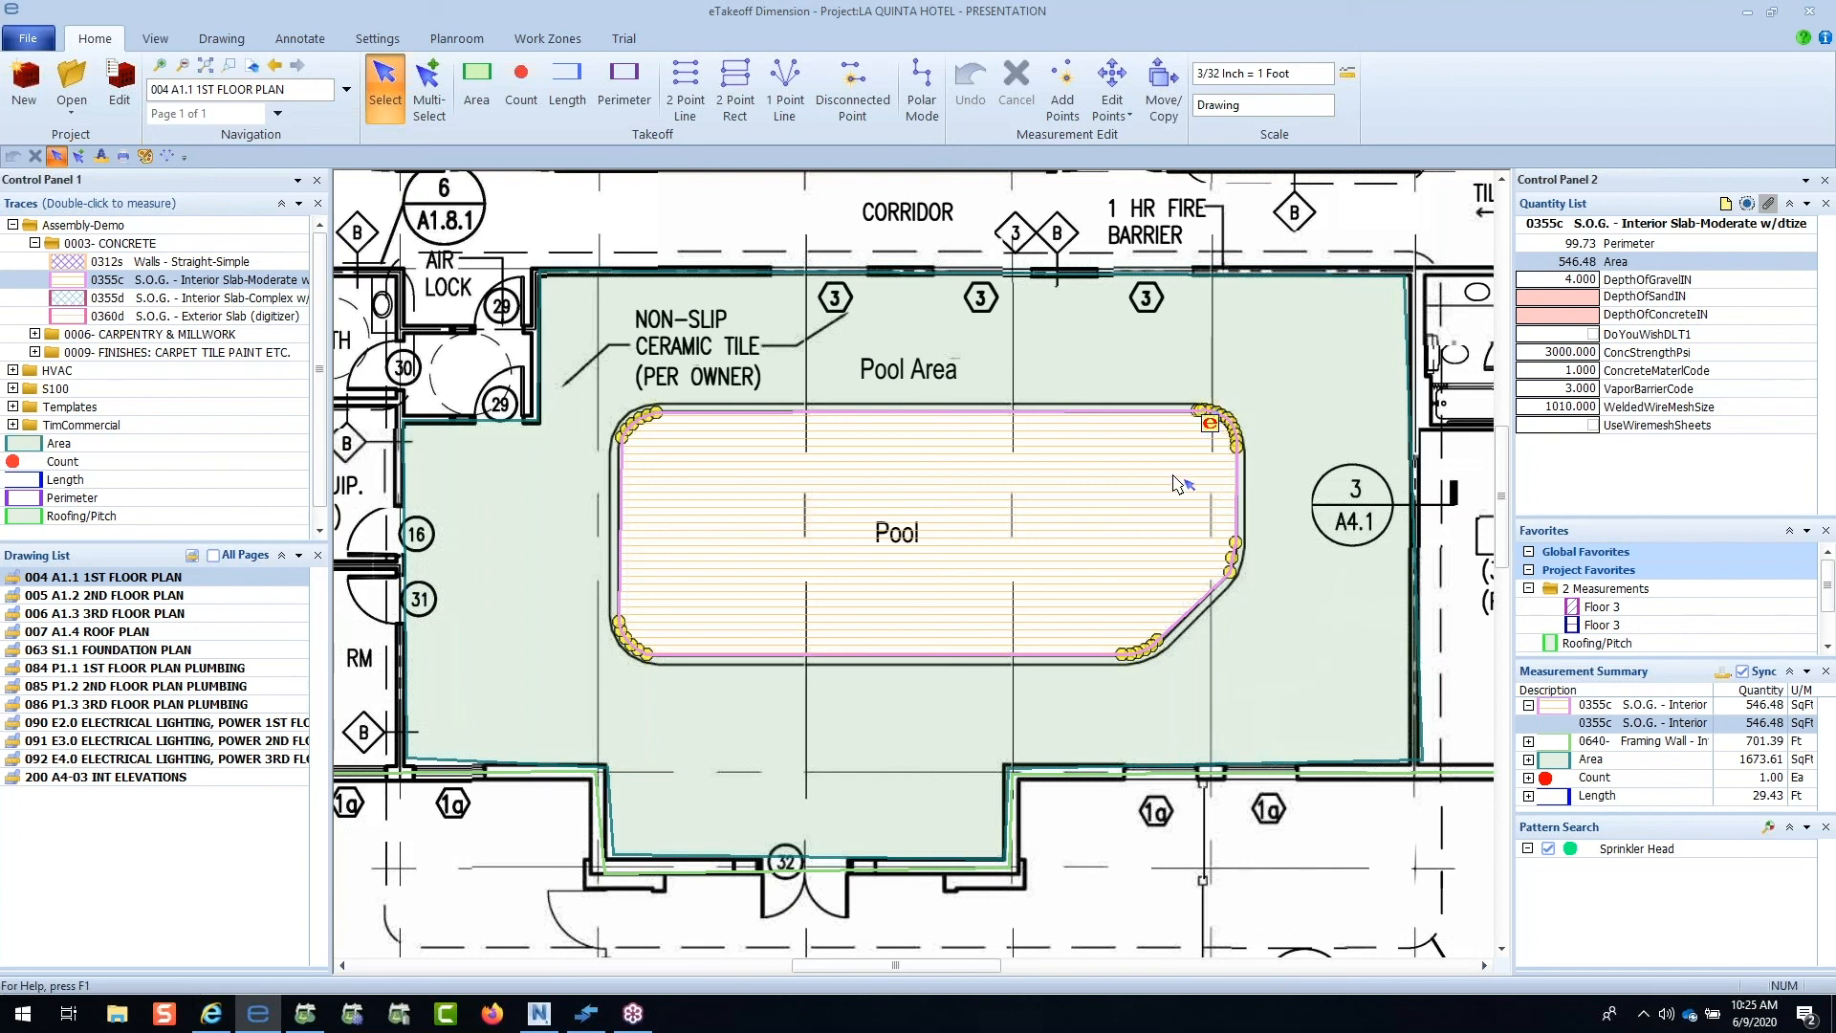
Step: Set the pool slab's sand depth to 4 in and concrete depth to 6 in, keeping the other assembly values
{"action": "mouse_move", "coordinate": [1176, 484]}
{"action": "double_click", "coordinate": [889, 505]}
{"action": "left_click_drag", "start_coordinate": [841, 289], "coordinate": [719, 311]}
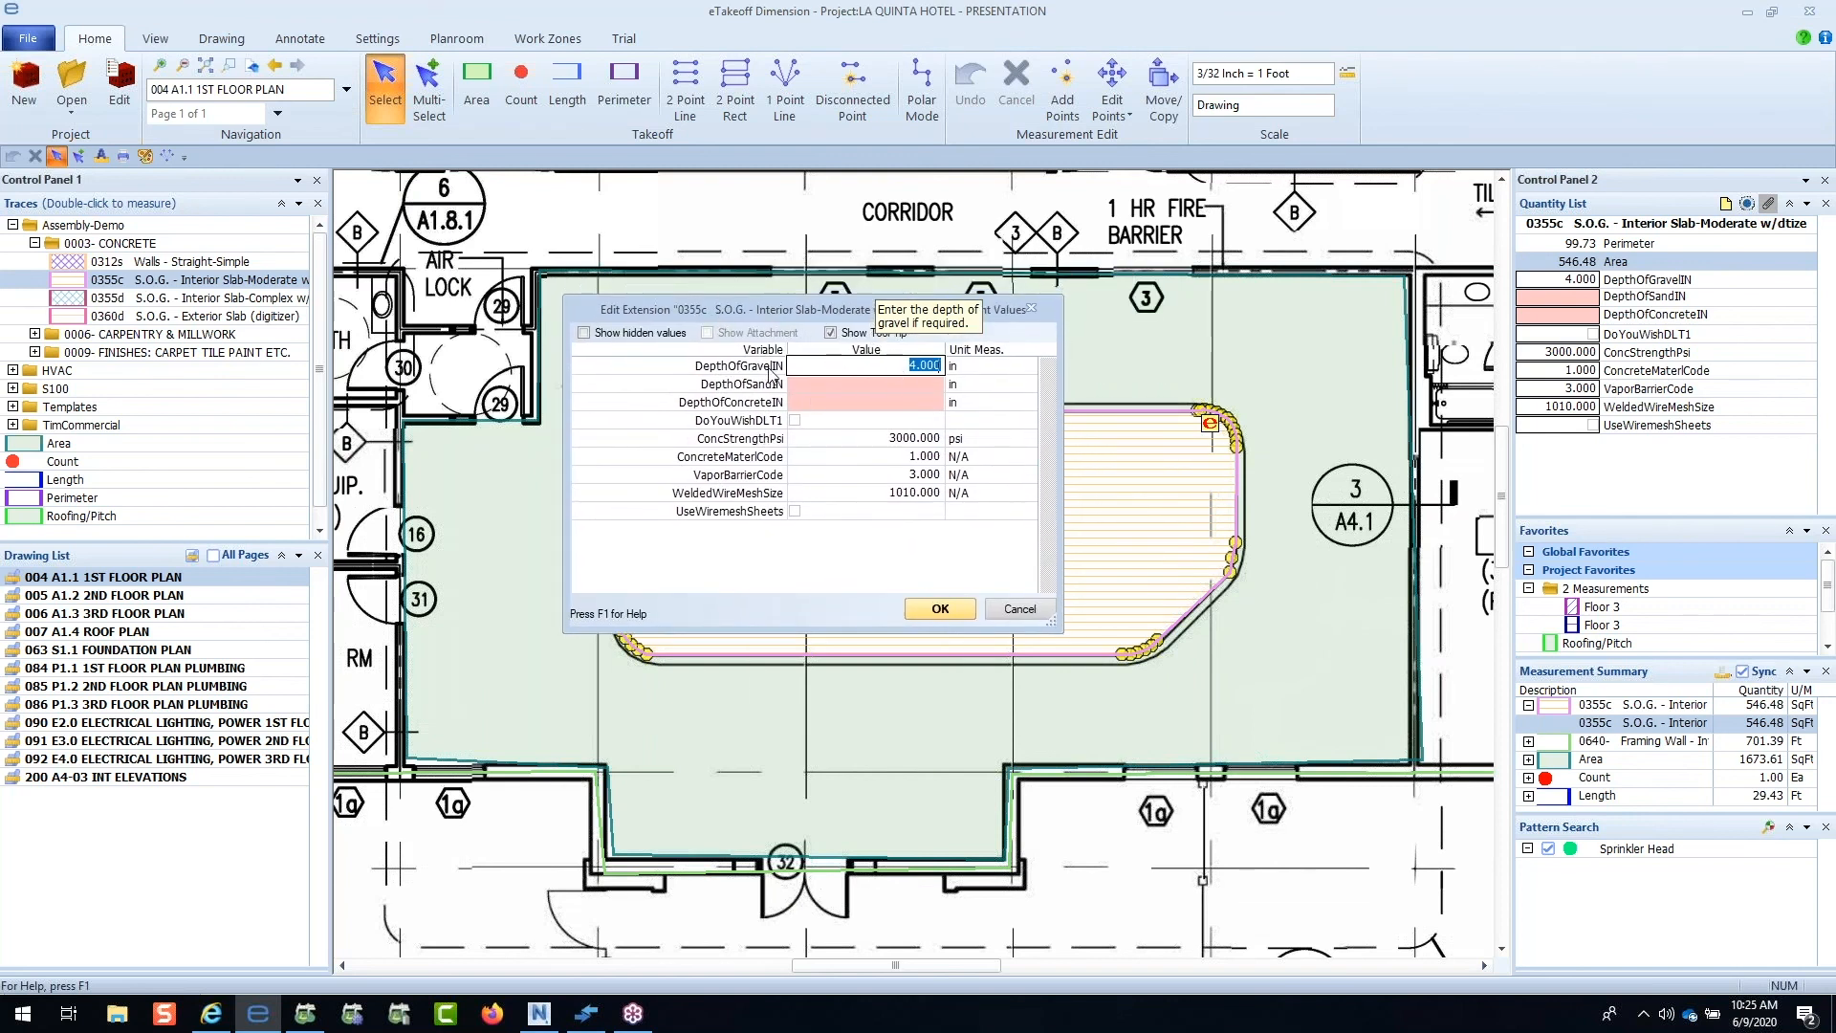
{"action": "left_click", "coordinate": [846, 385]}
{"action": "type", "text": "4"}
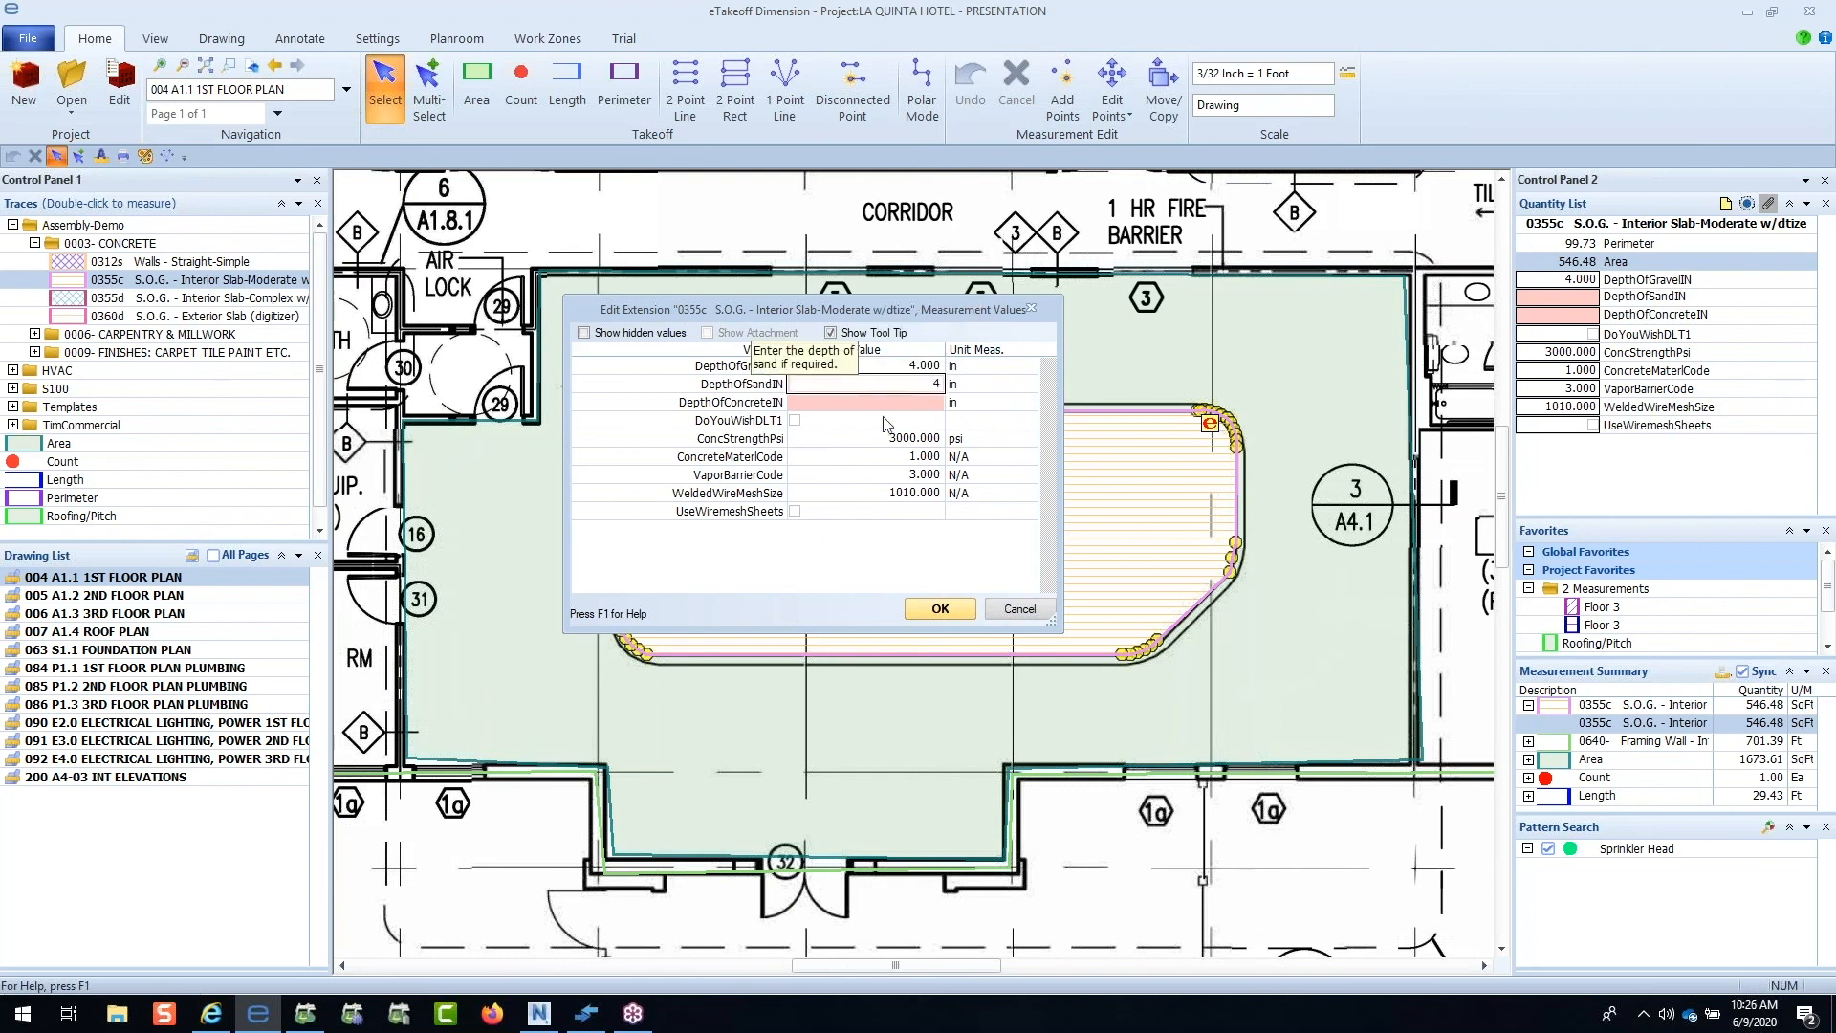
{"action": "left_click", "coordinate": [893, 409]}
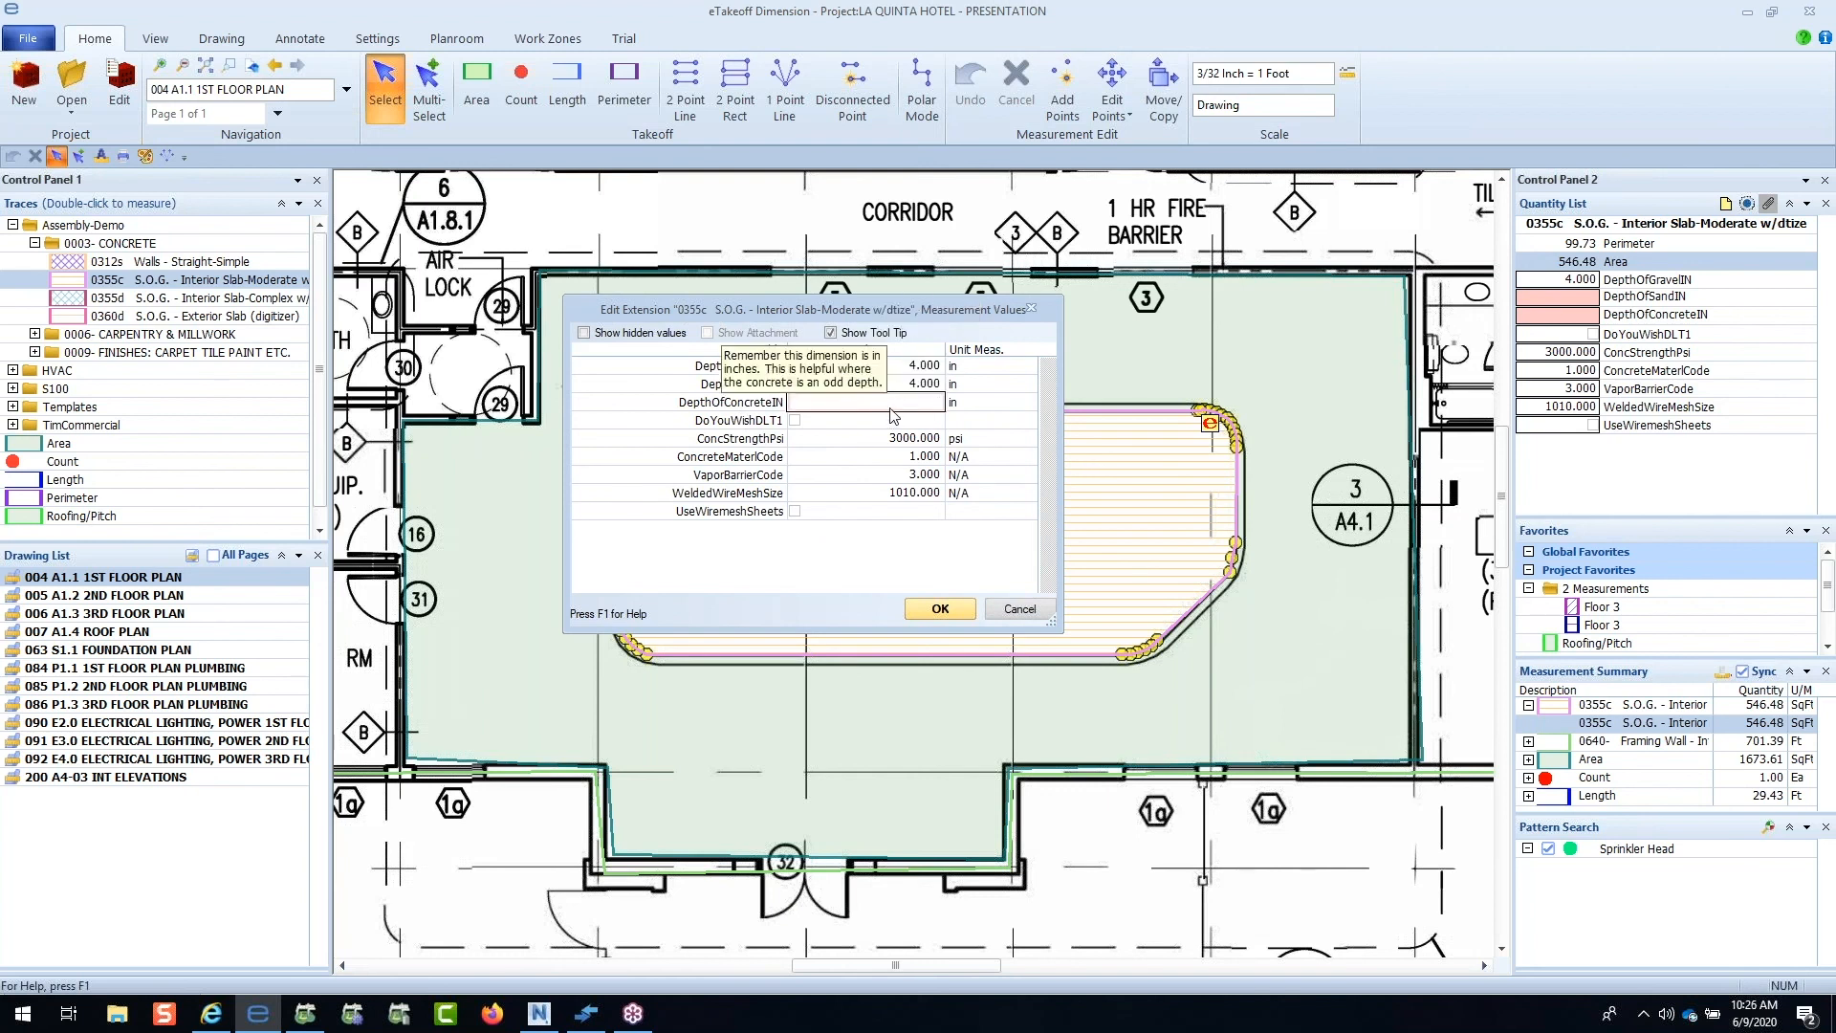
{"action": "key", "text": "Tab"}
{"action": "key", "text": "Tab"}
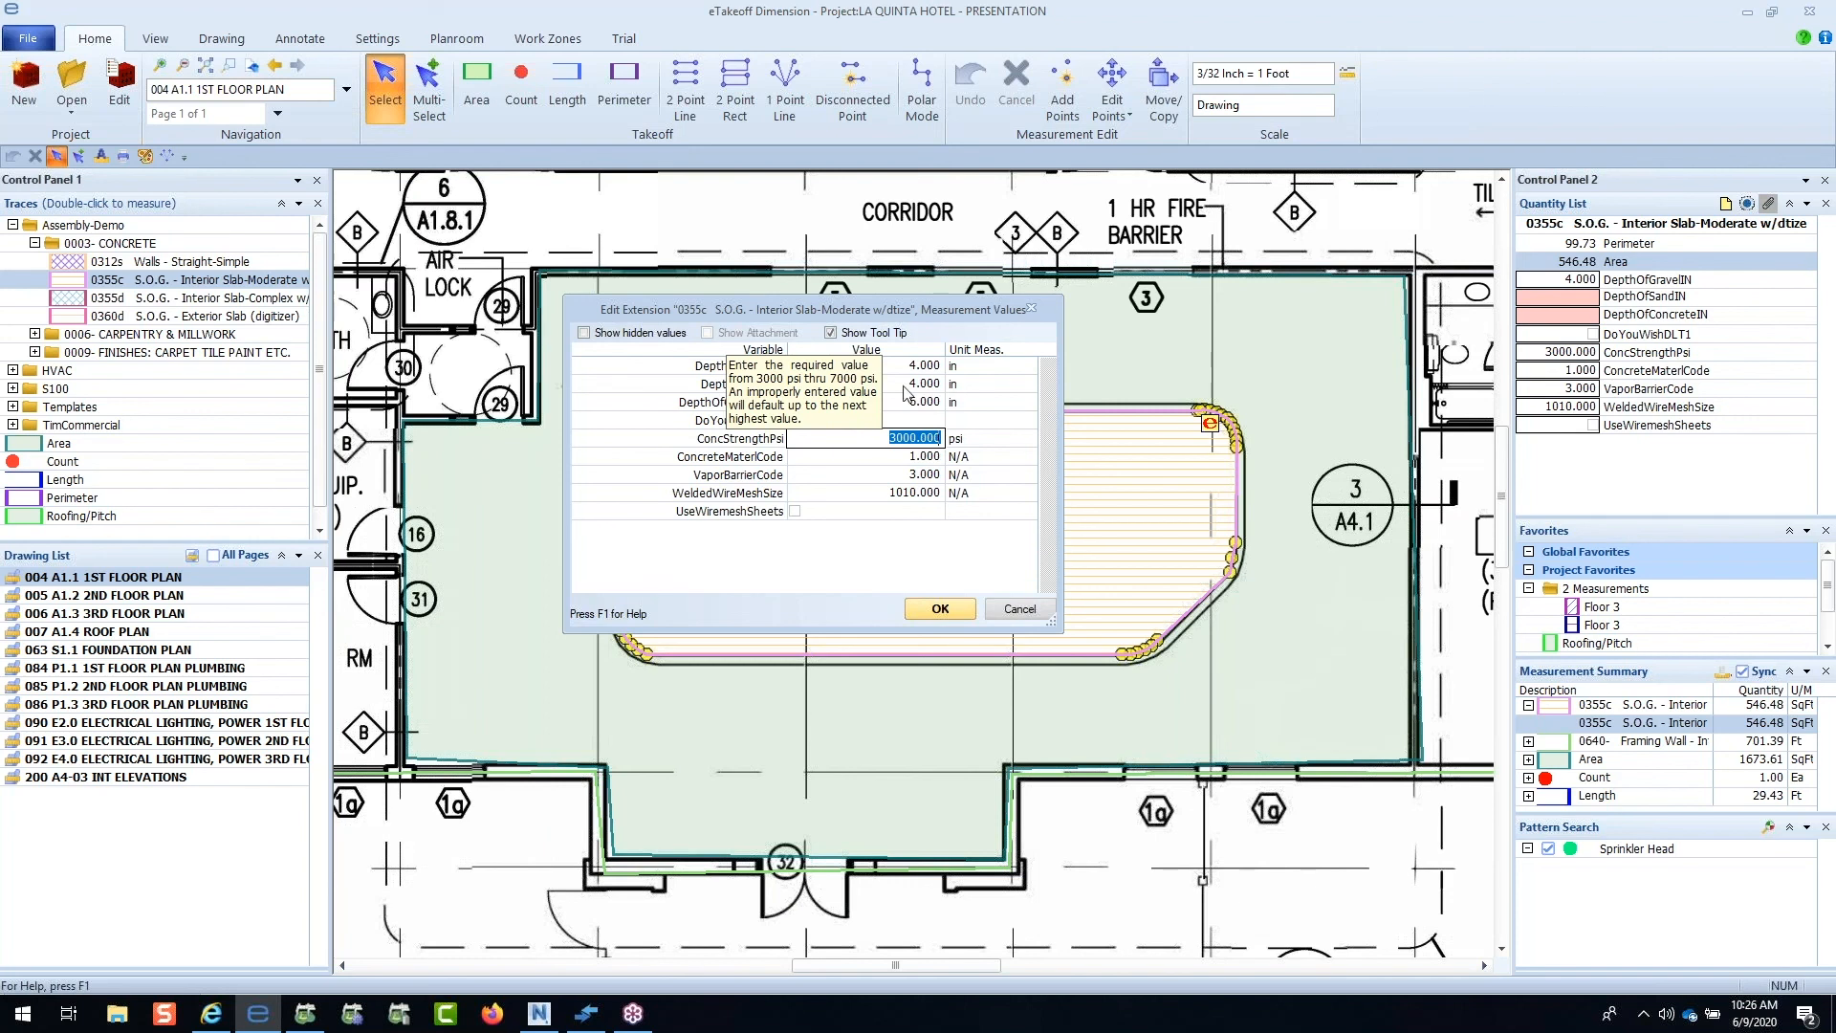
{"action": "left_click", "coordinate": [910, 472]}
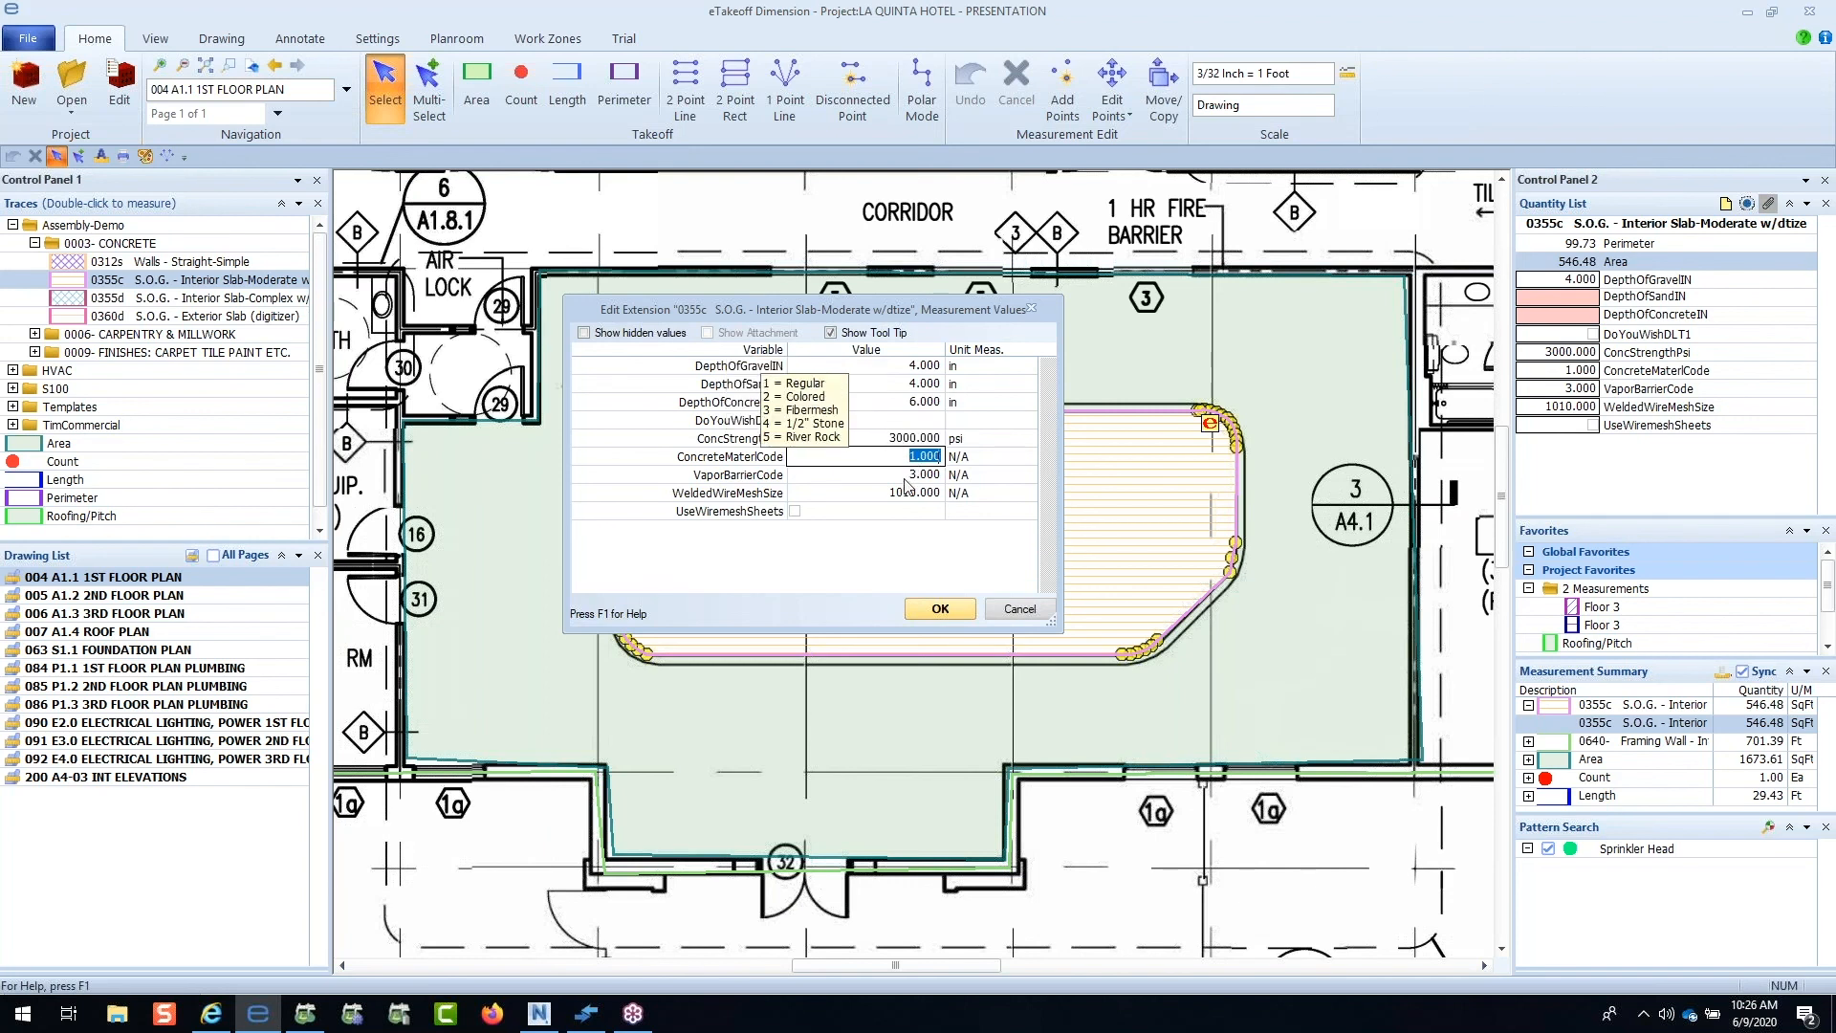
{"action": "left_click", "coordinate": [908, 494]}
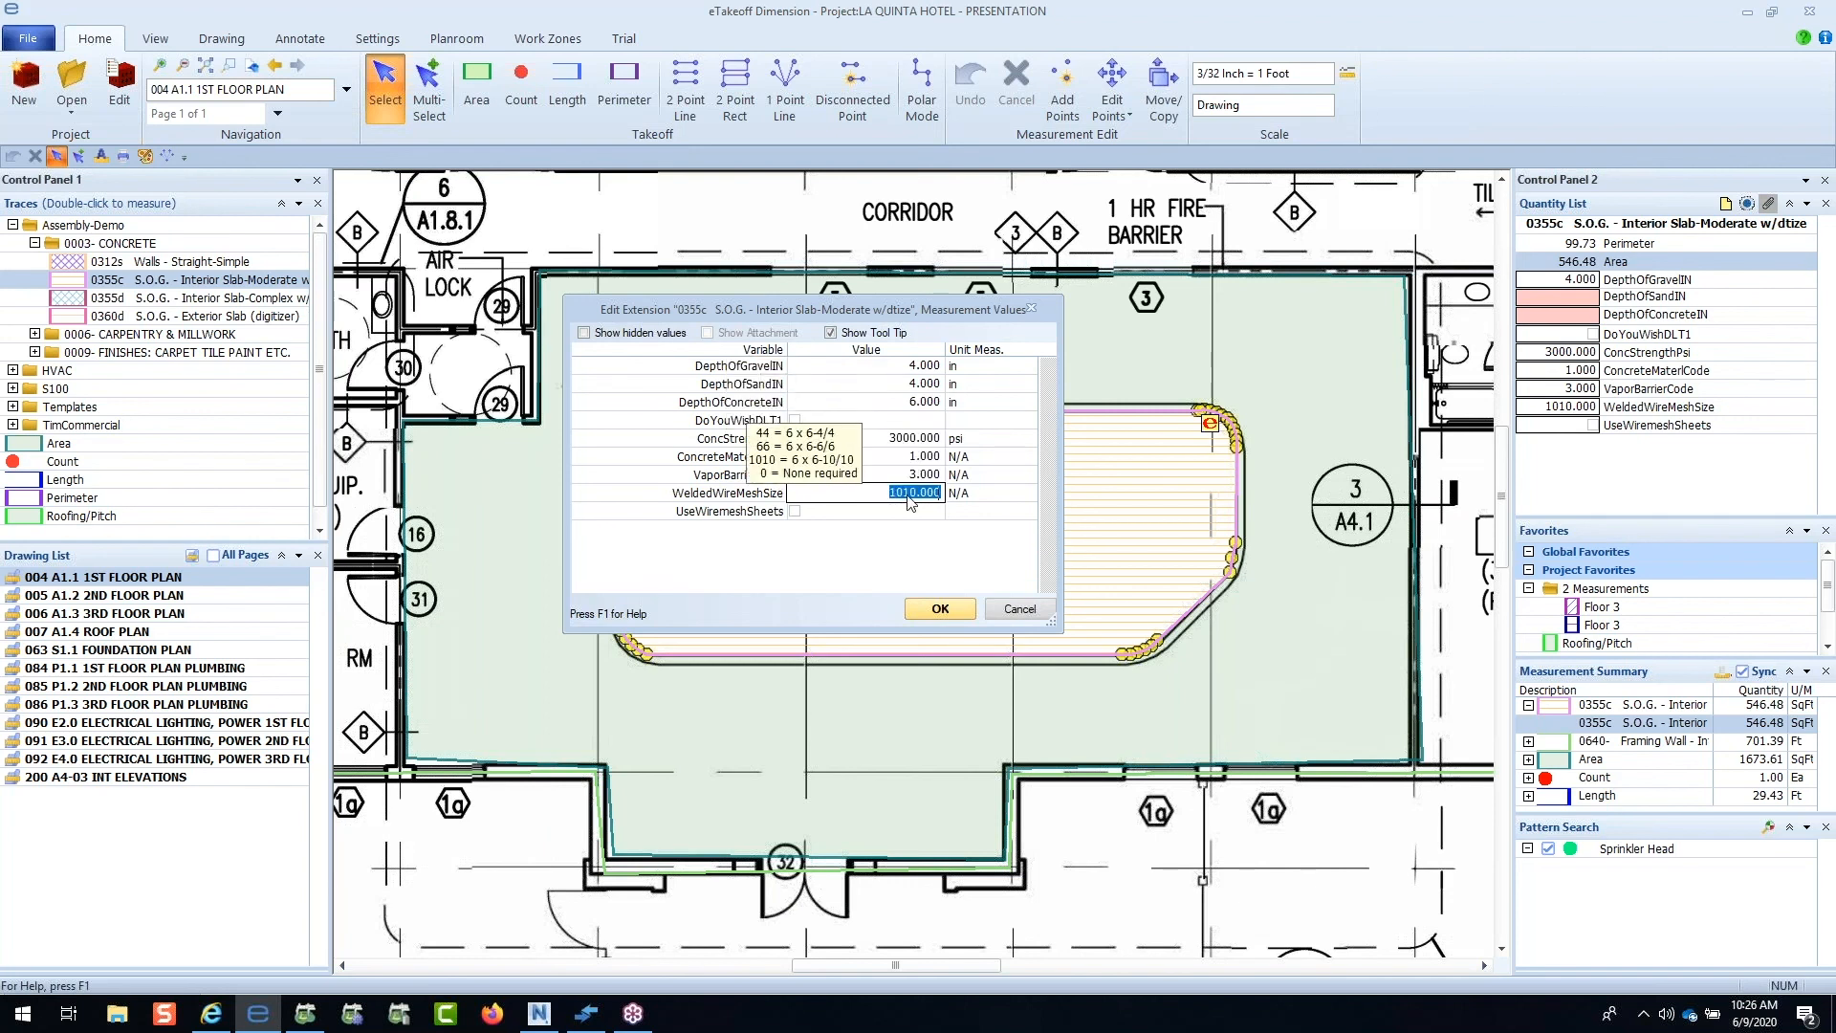
{"action": "left_click", "coordinate": [941, 611]}
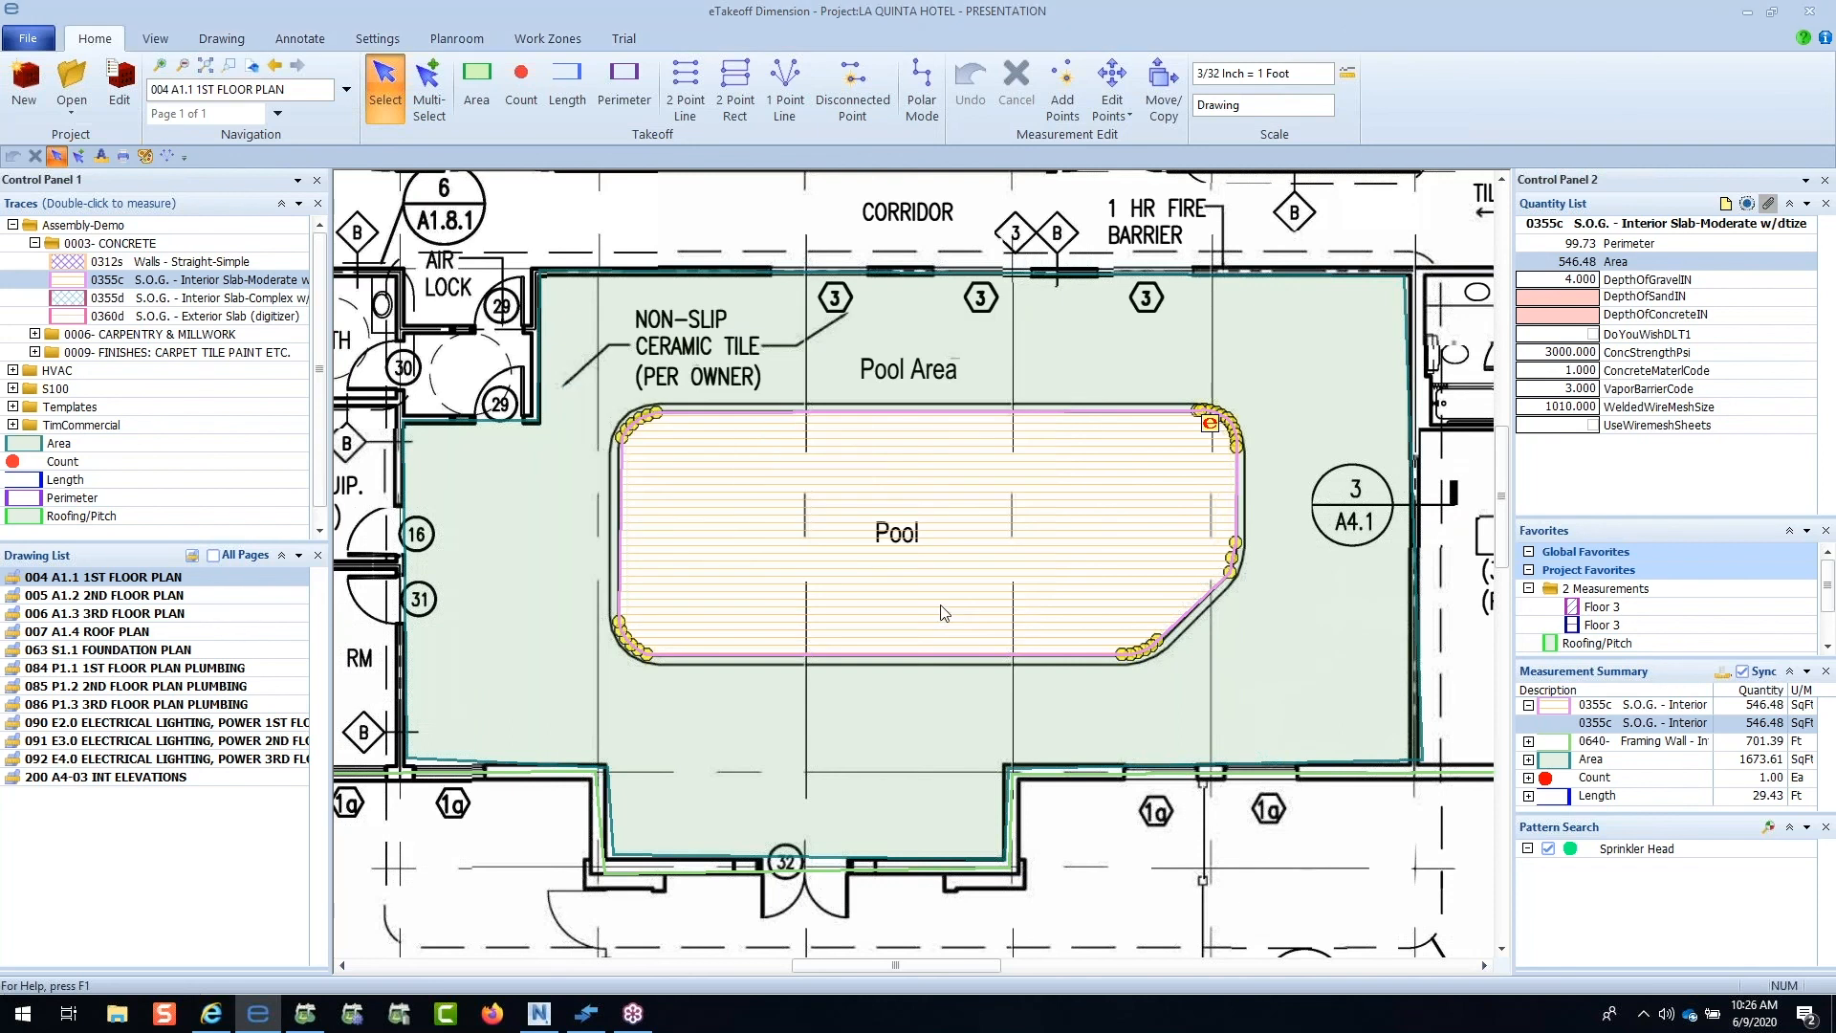
Step: On the 005 A1.2 2ND FLOOR PLAN, stretch the carpet measurement's upper-left corner point outward beyond the building, and finish the edit
{"action": "scroll", "coordinate": [940, 574], "scroll_direction": "down", "scroll_amount": 3}
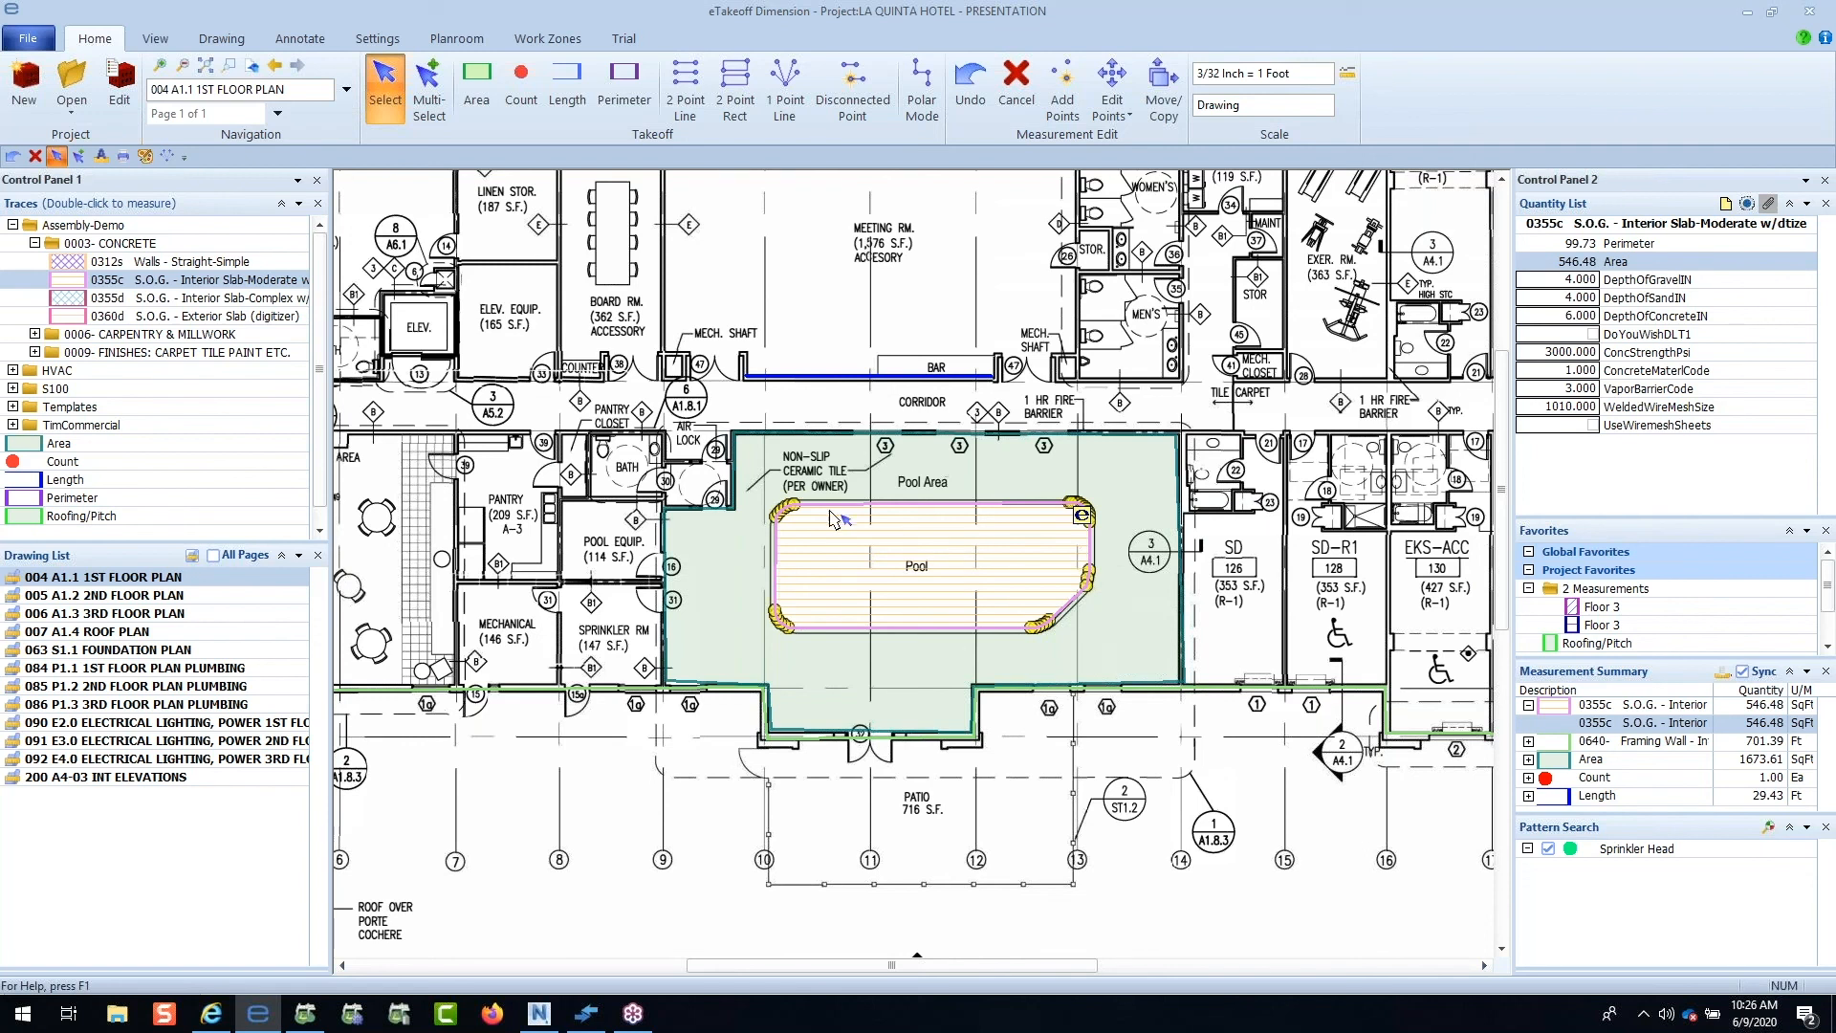
{"action": "double_click", "coordinate": [139, 595]}
{"action": "mouse_move", "coordinate": [1625, 609]}
{"action": "left_mouse_down"}
{"action": "mouse_move", "coordinate": [1137, 548]}
{"action": "mouse_move", "coordinate": [1136, 497]}
{"action": "mouse_move", "coordinate": [1185, 375]}
{"action": "left_mouse_up"}
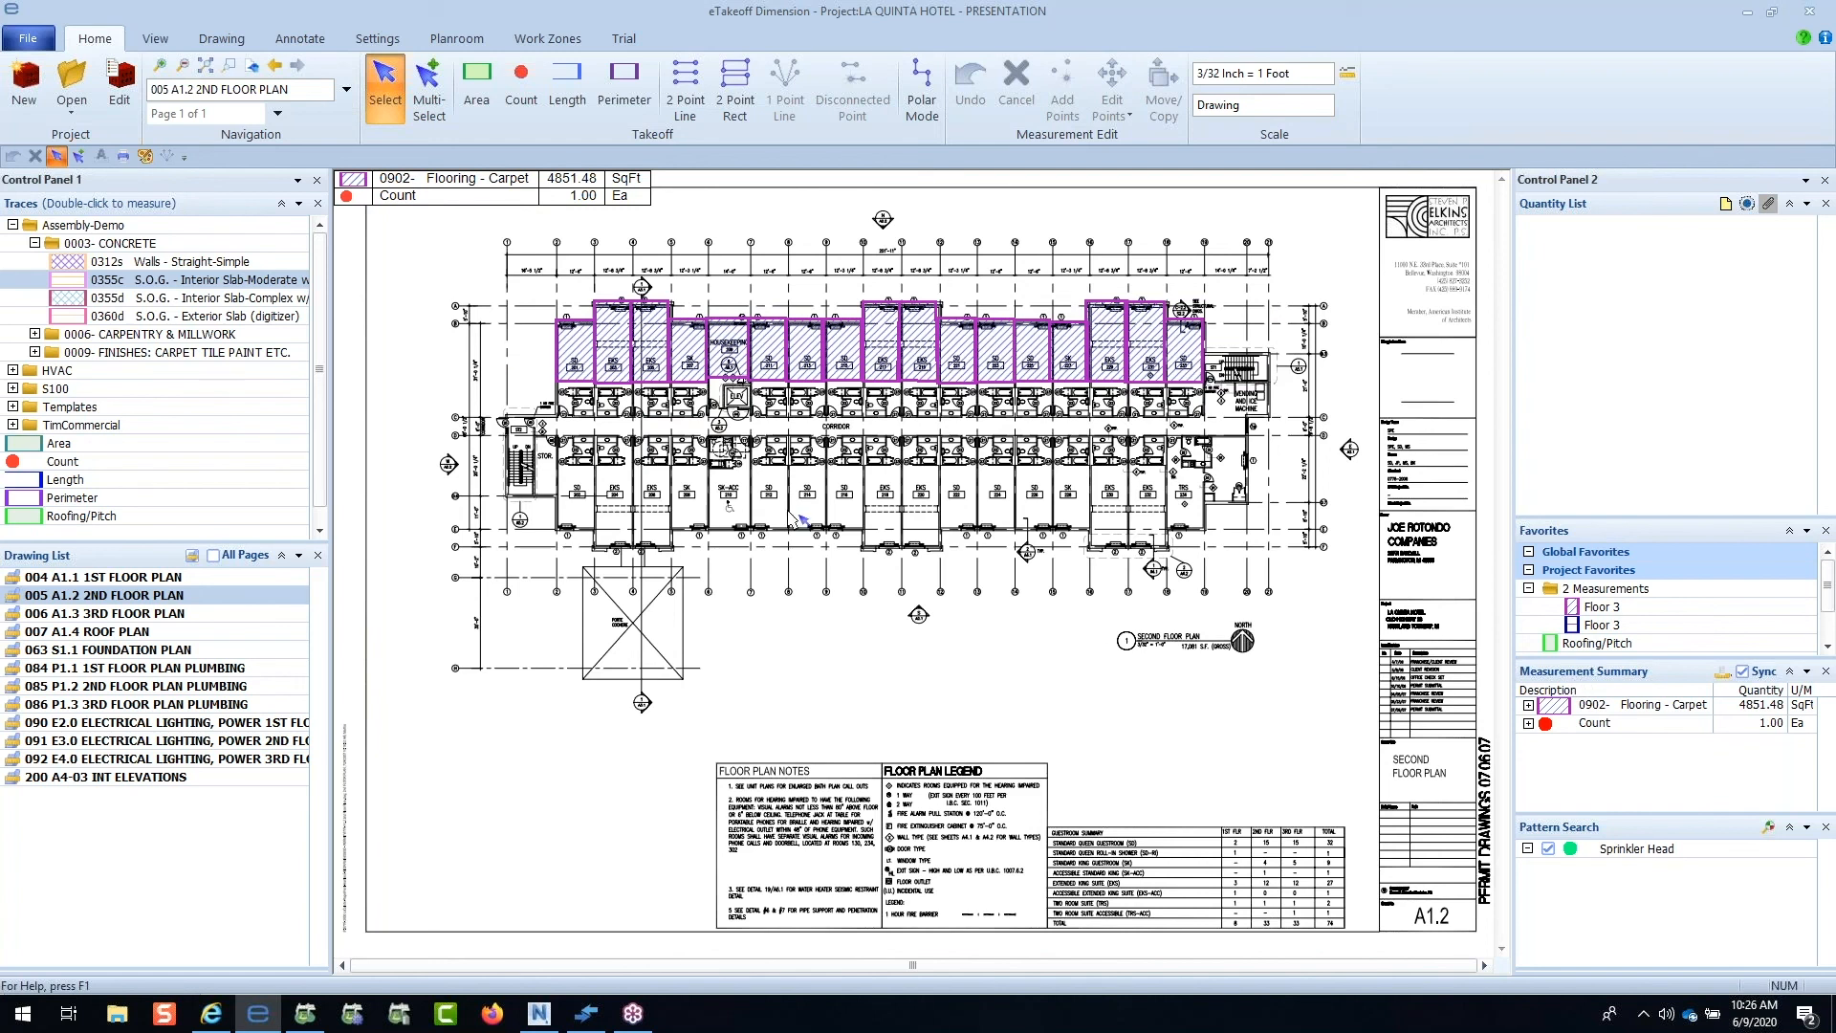
{"action": "left_click", "coordinate": [580, 367]}
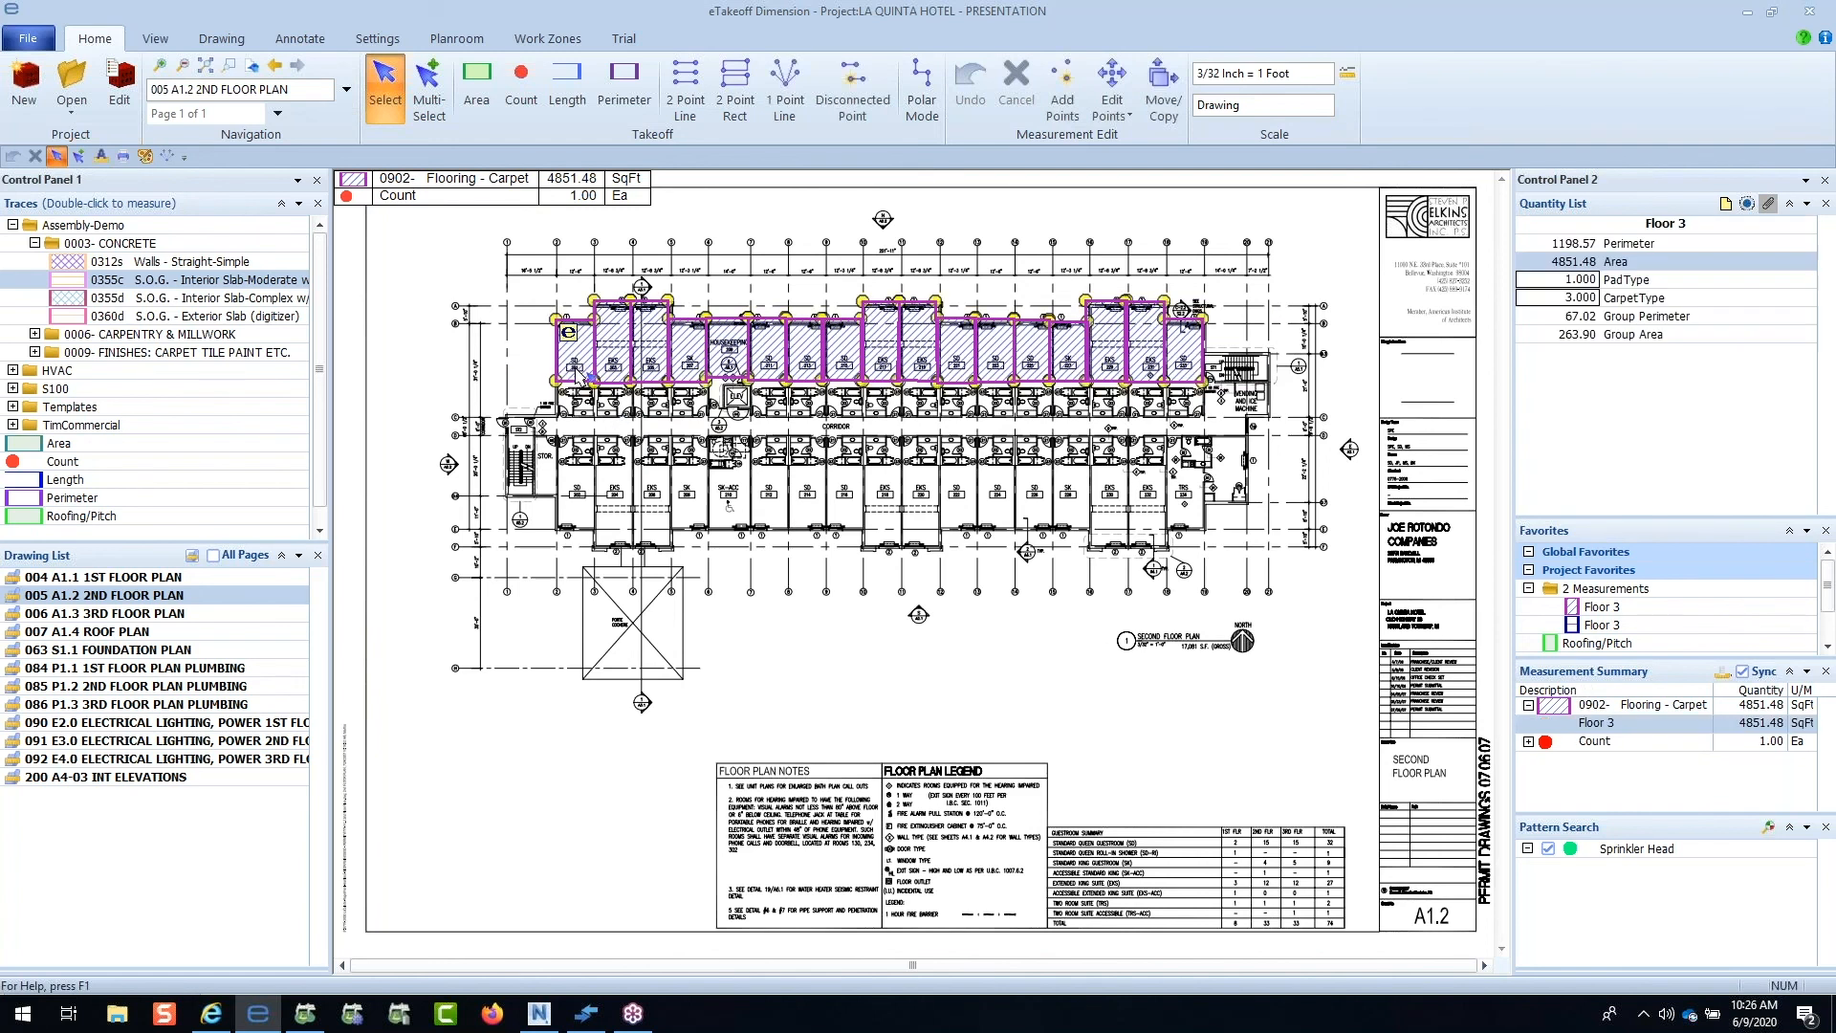
{"action": "double_click", "coordinate": [580, 367]}
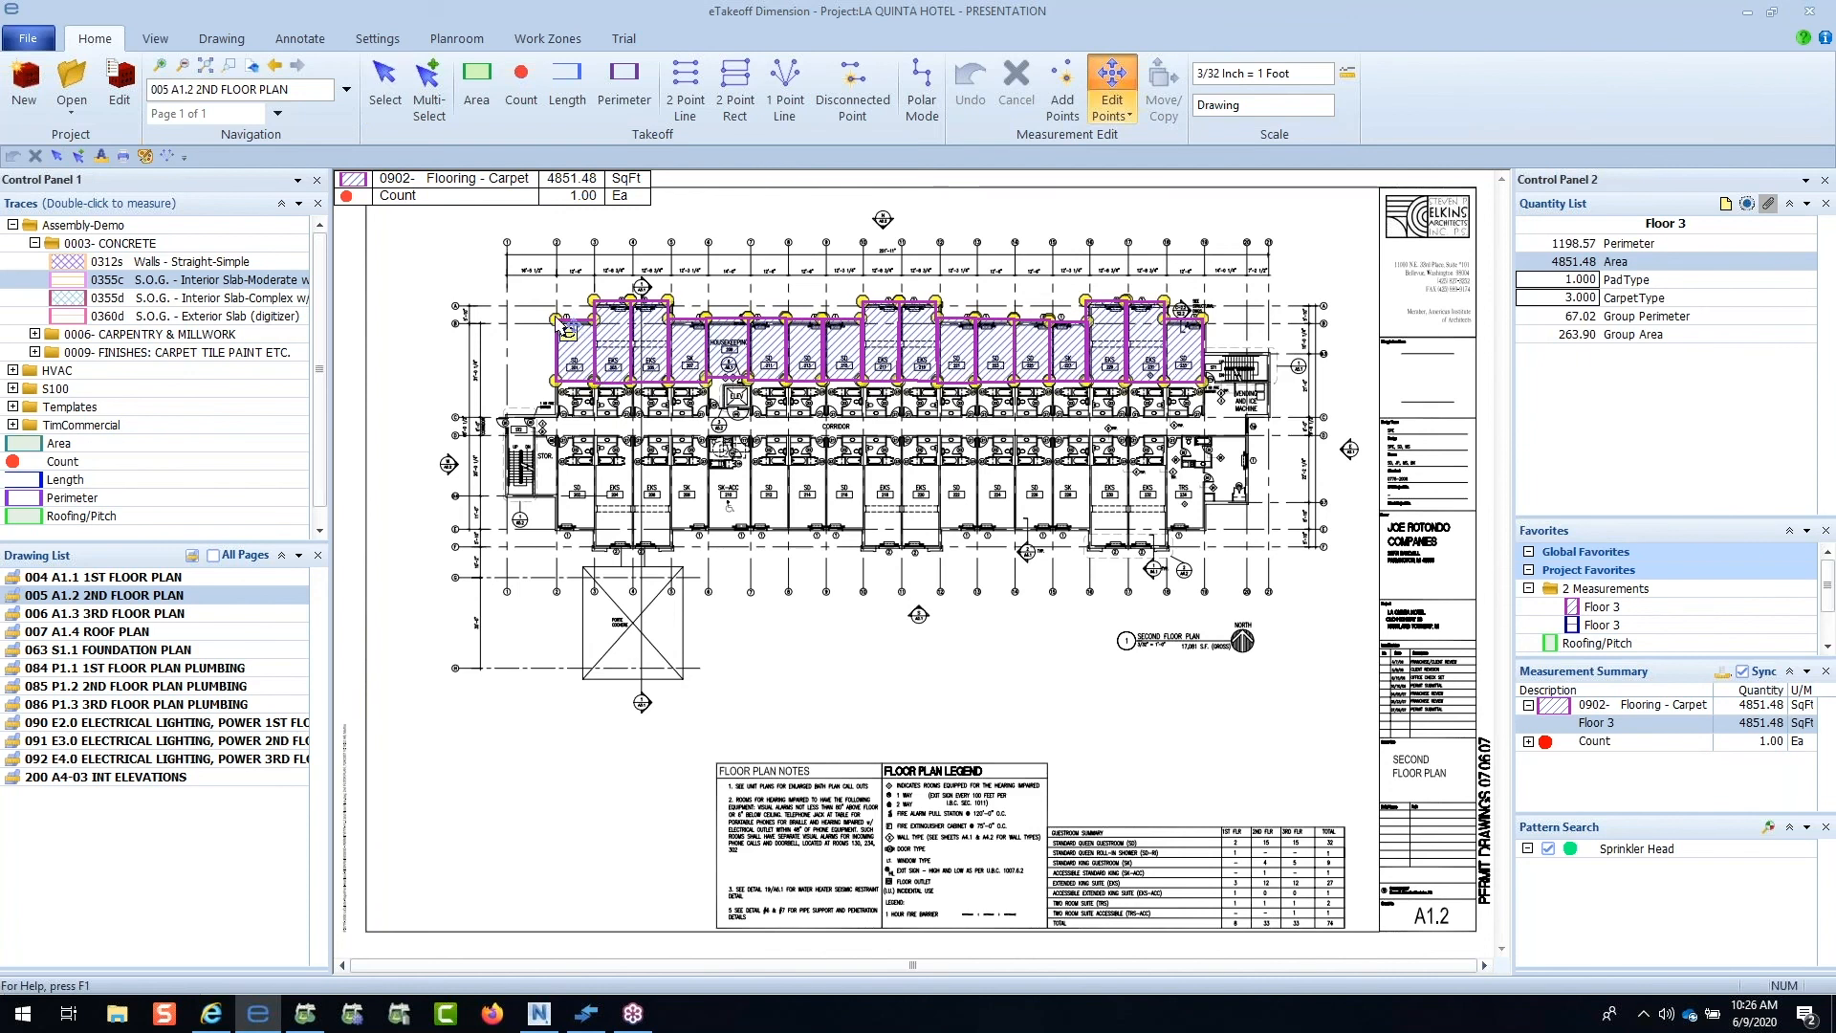
{"action": "left_click_drag", "start_coordinate": [567, 331], "coordinate": [488, 307]}
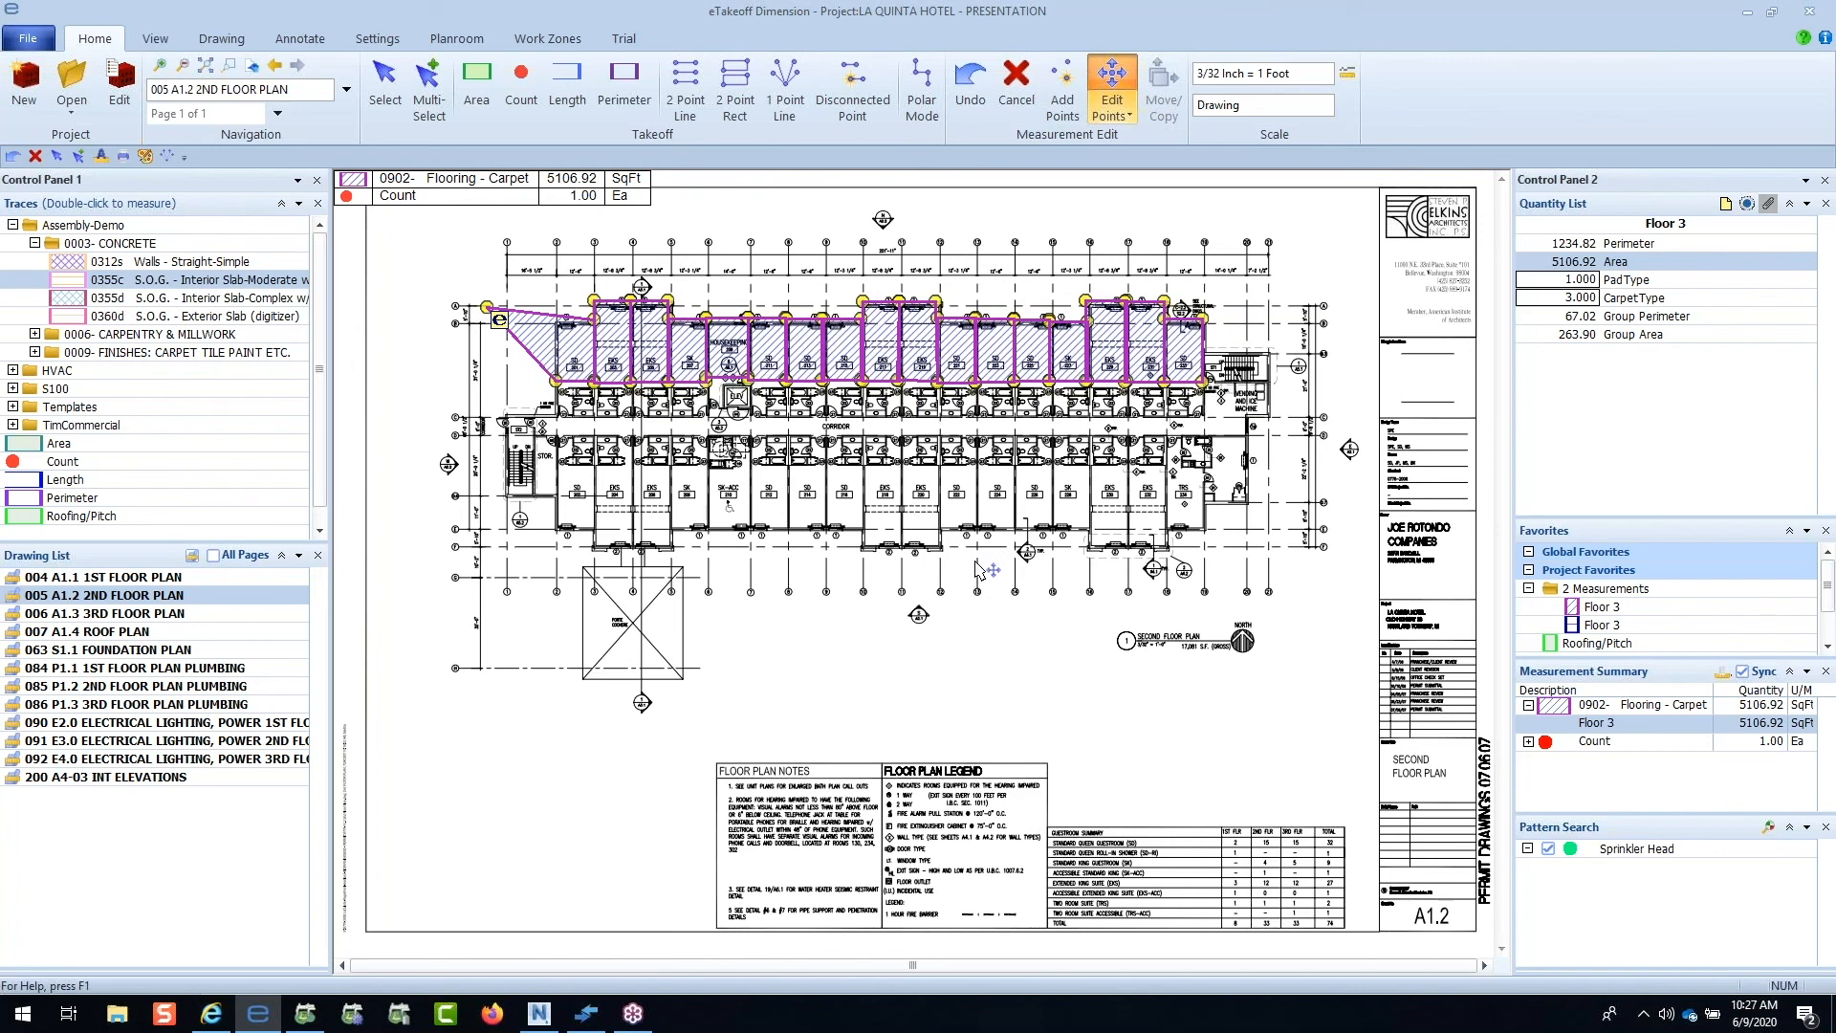
{"action": "key", "text": "Escape"}
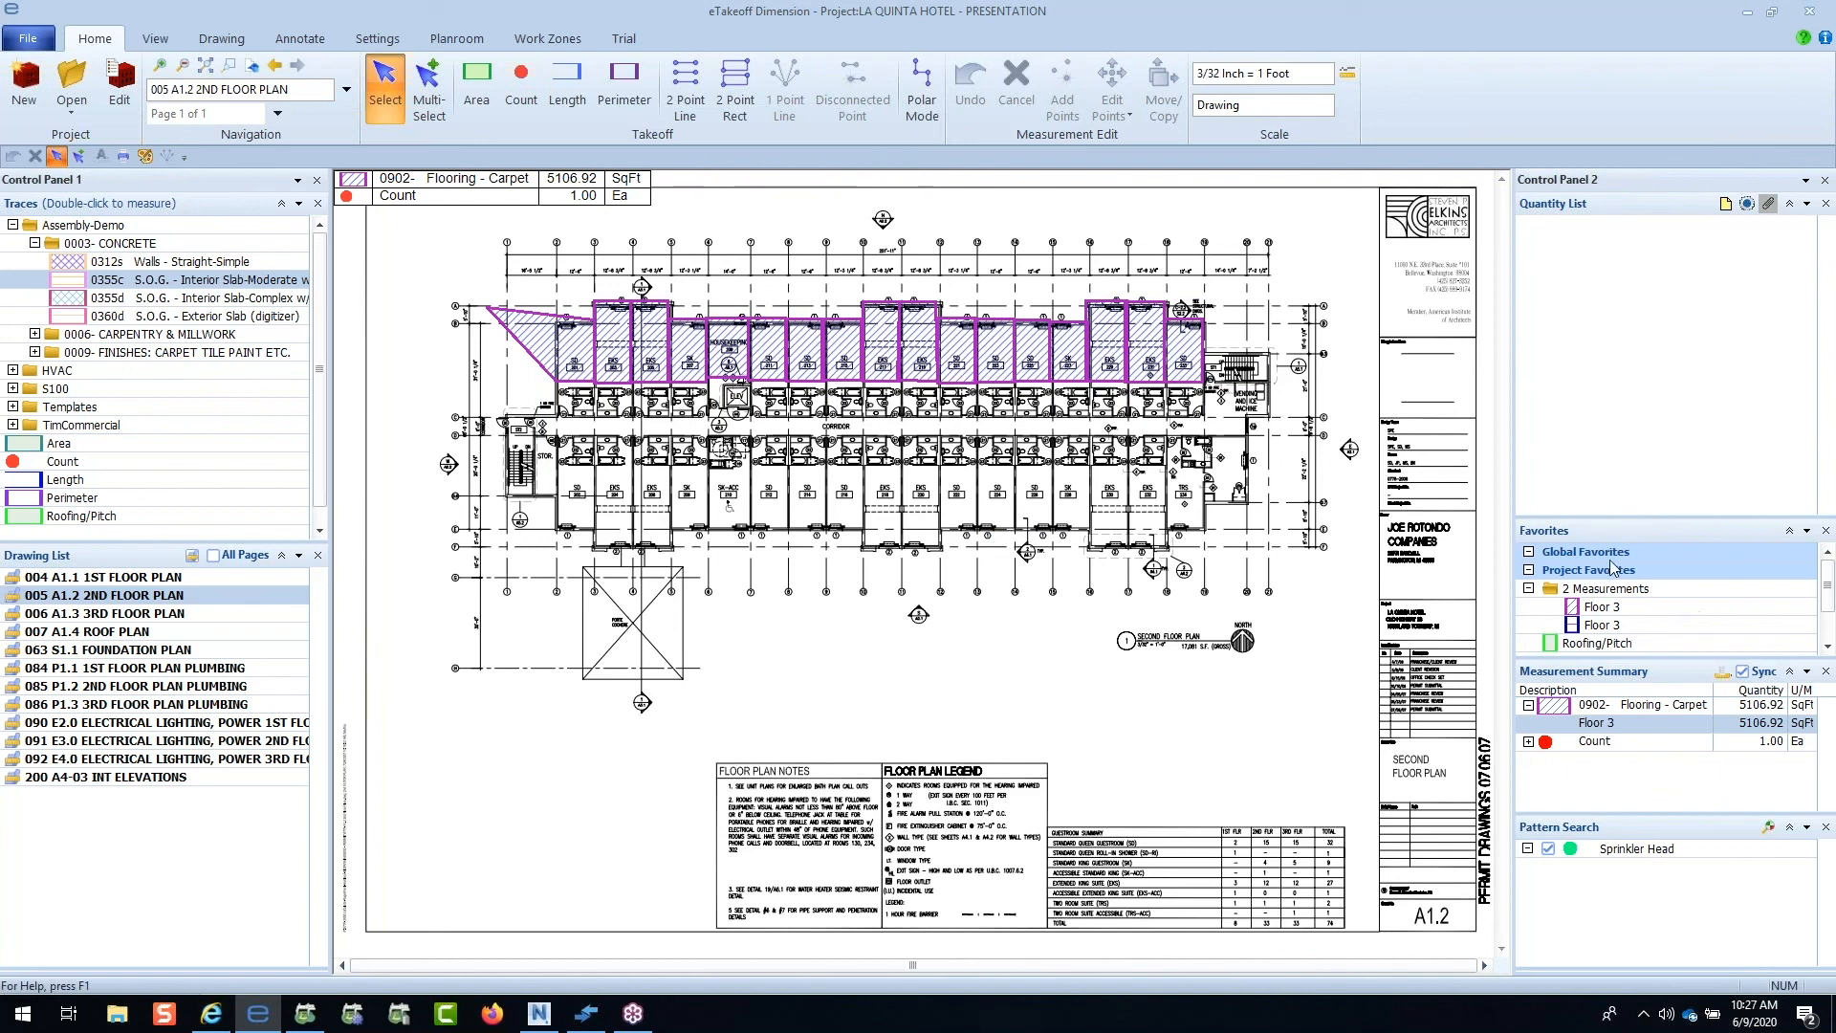
Step: Open the 084 P1.1 1ST FLOOR PLAN PLUMBING drawing and select the Sprinkler Head count measurement
{"action": "left_click_drag", "start_coordinate": [1592, 522], "coordinate": [1592, 505]}
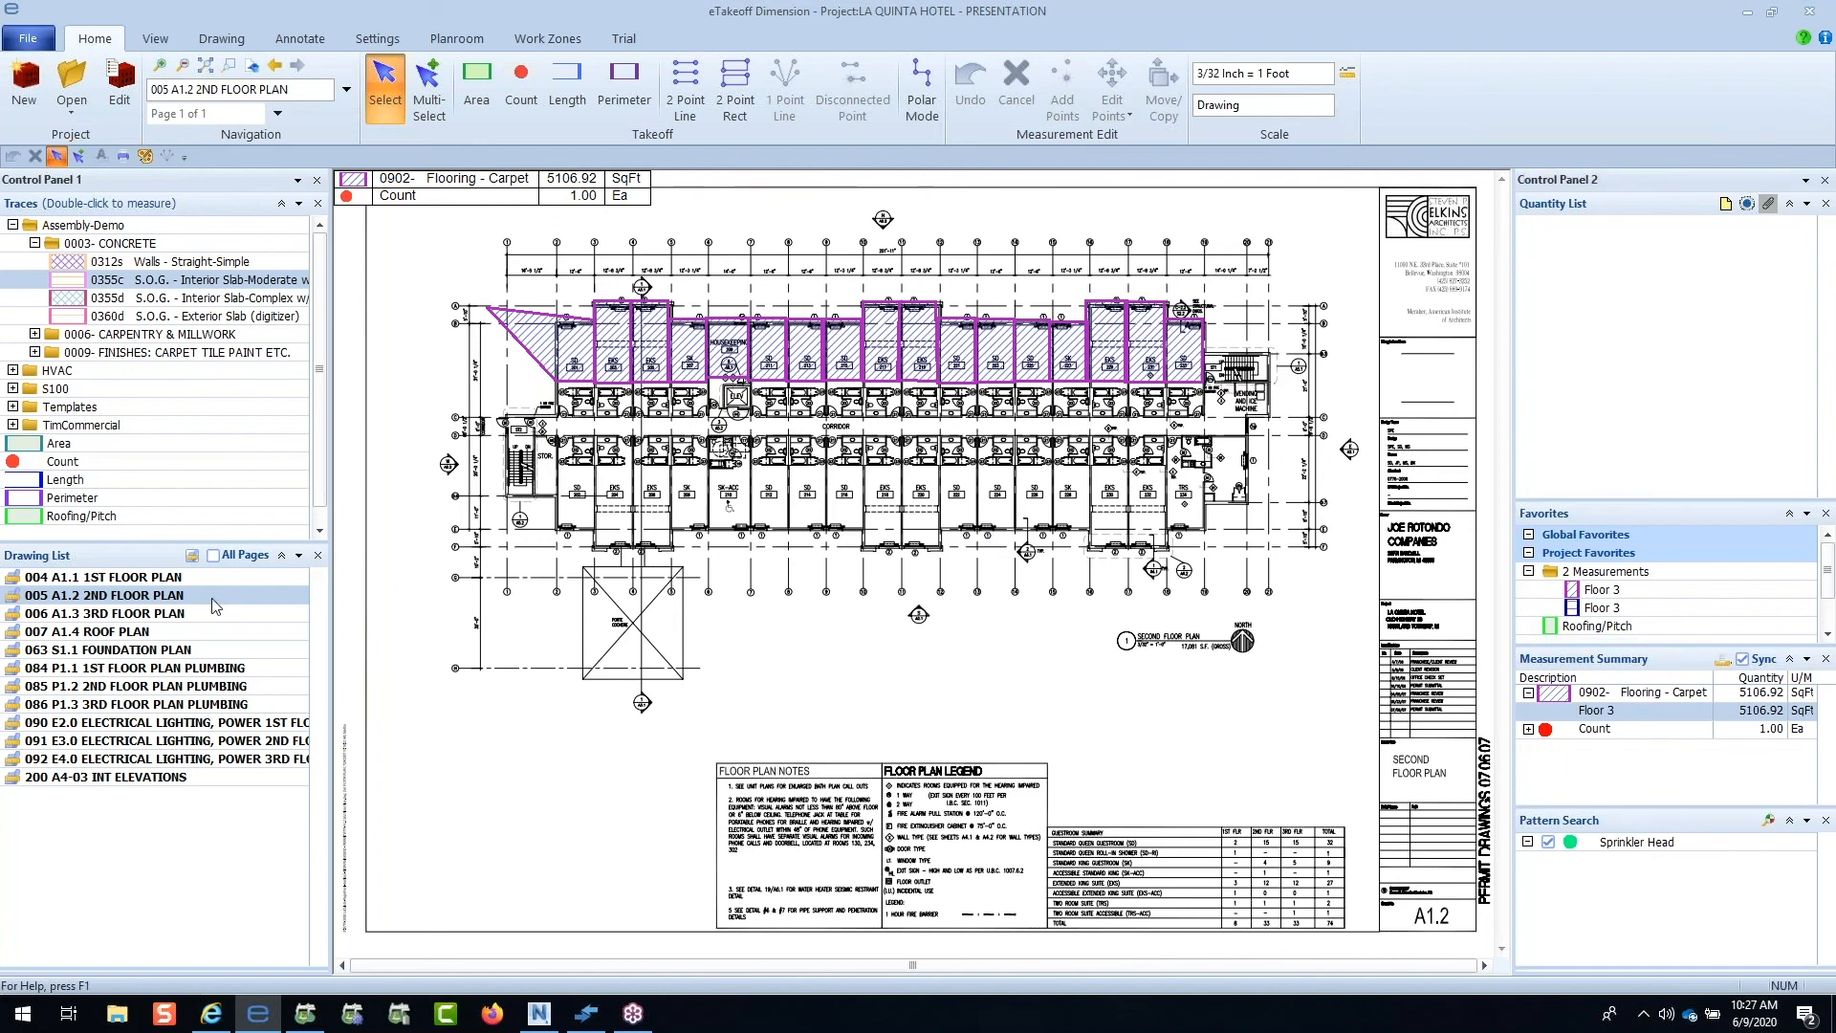
{"action": "left_click", "coordinate": [177, 669]}
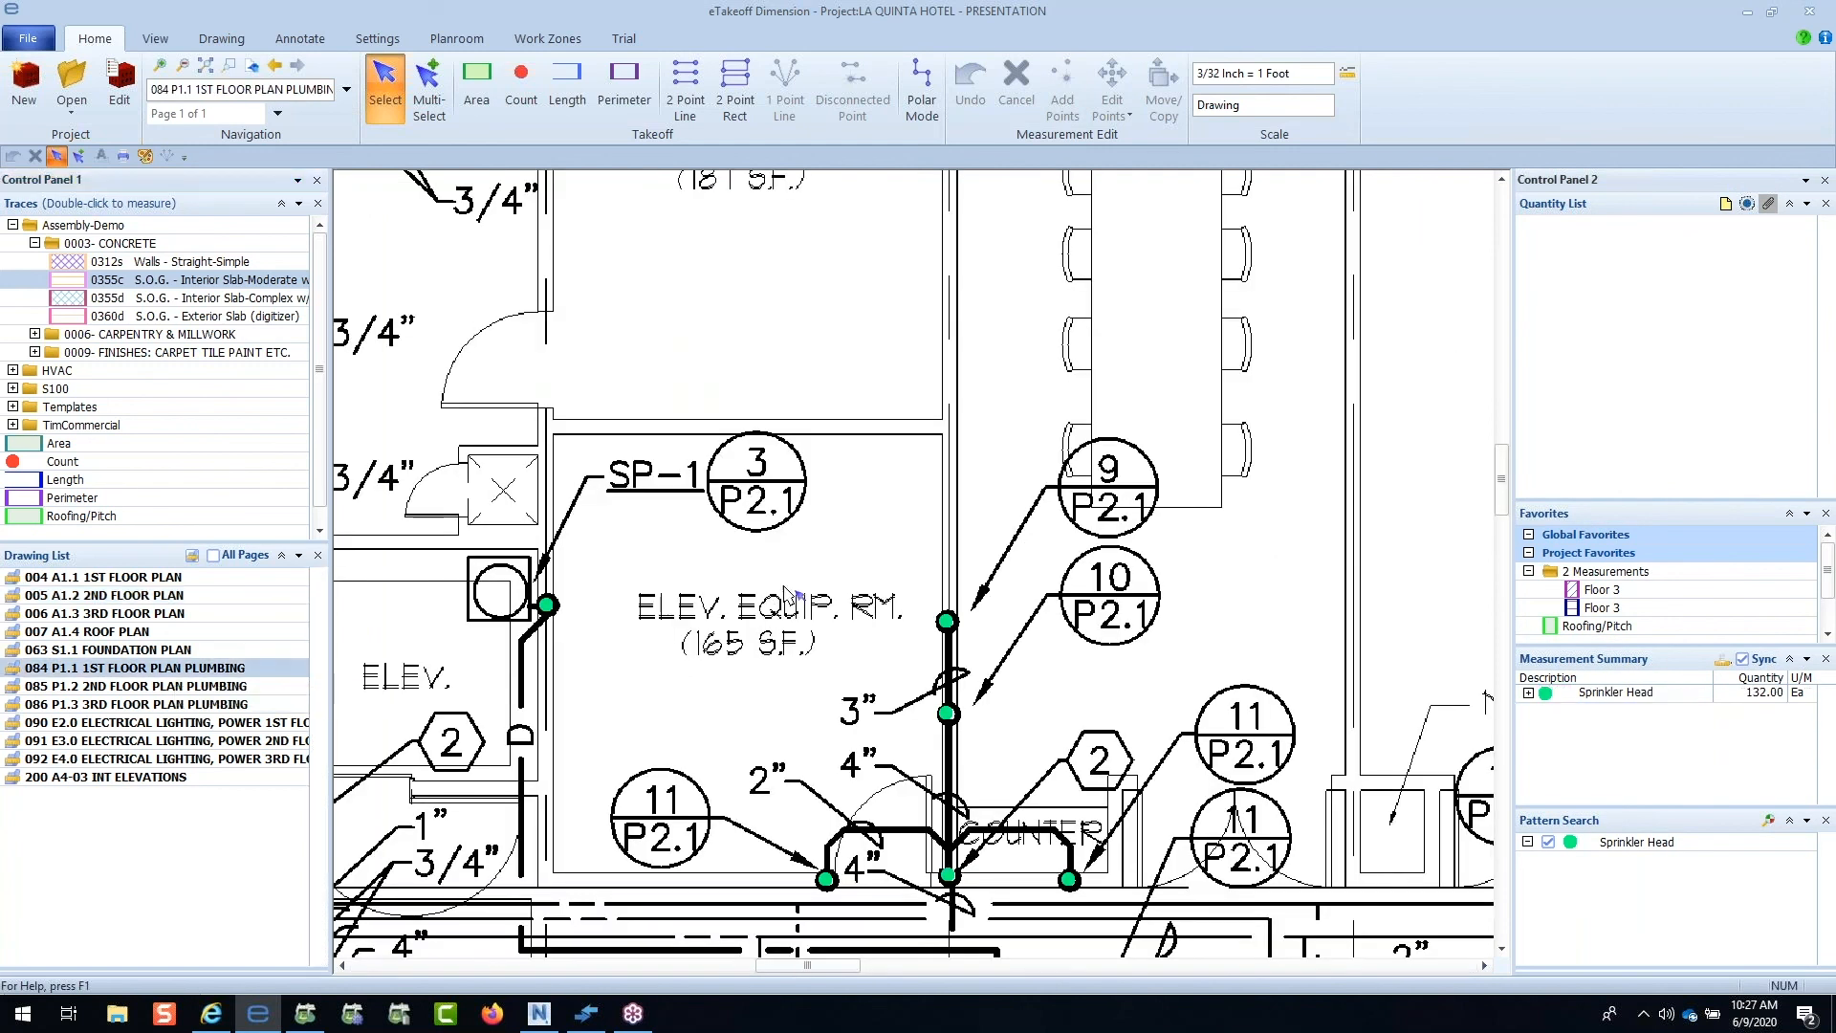
{"action": "scroll", "coordinate": [795, 598], "scroll_direction": "down", "scroll_amount": 3}
{"action": "left_click_drag", "start_coordinate": [925, 951], "coordinate": [986, 723]}
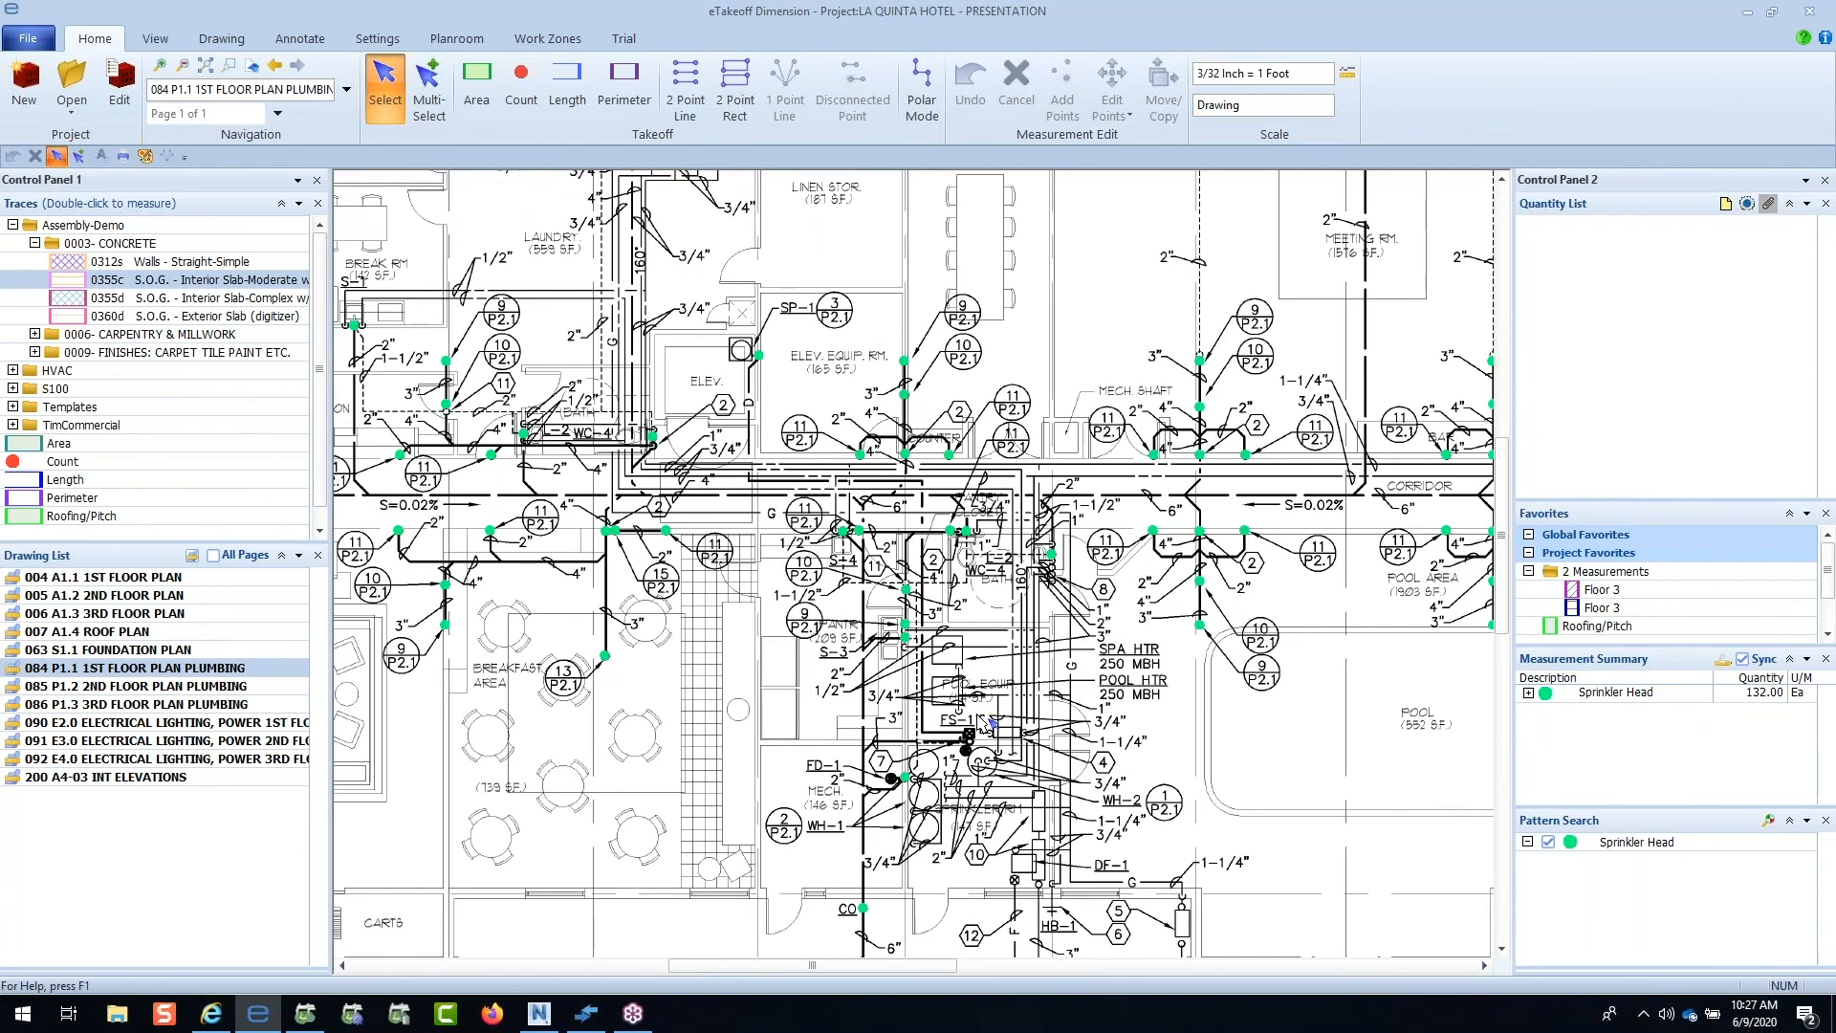
{"action": "left_click", "coordinate": [762, 357]}
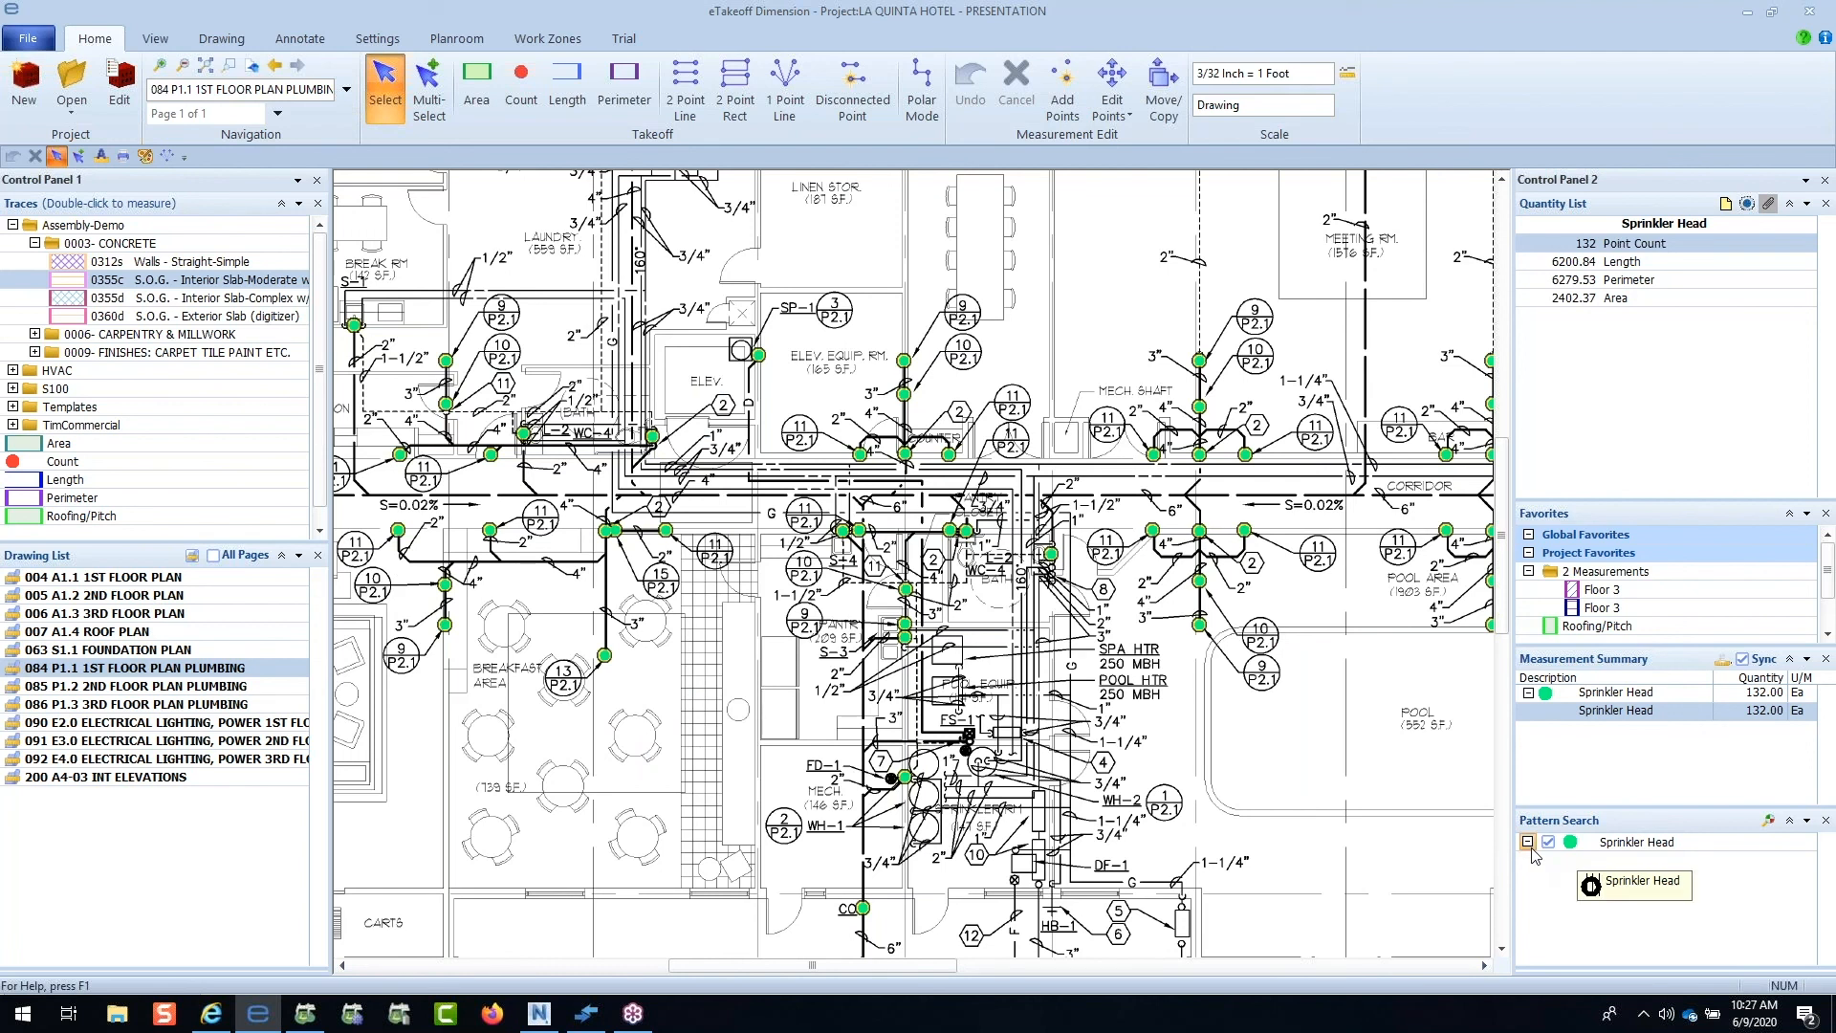
Step: Run the Sprinkler Head pattern search across the plumbing search areas of drawings 085 P1.2 and 086 P1.3
{"action": "left_click", "coordinate": [1768, 822]}
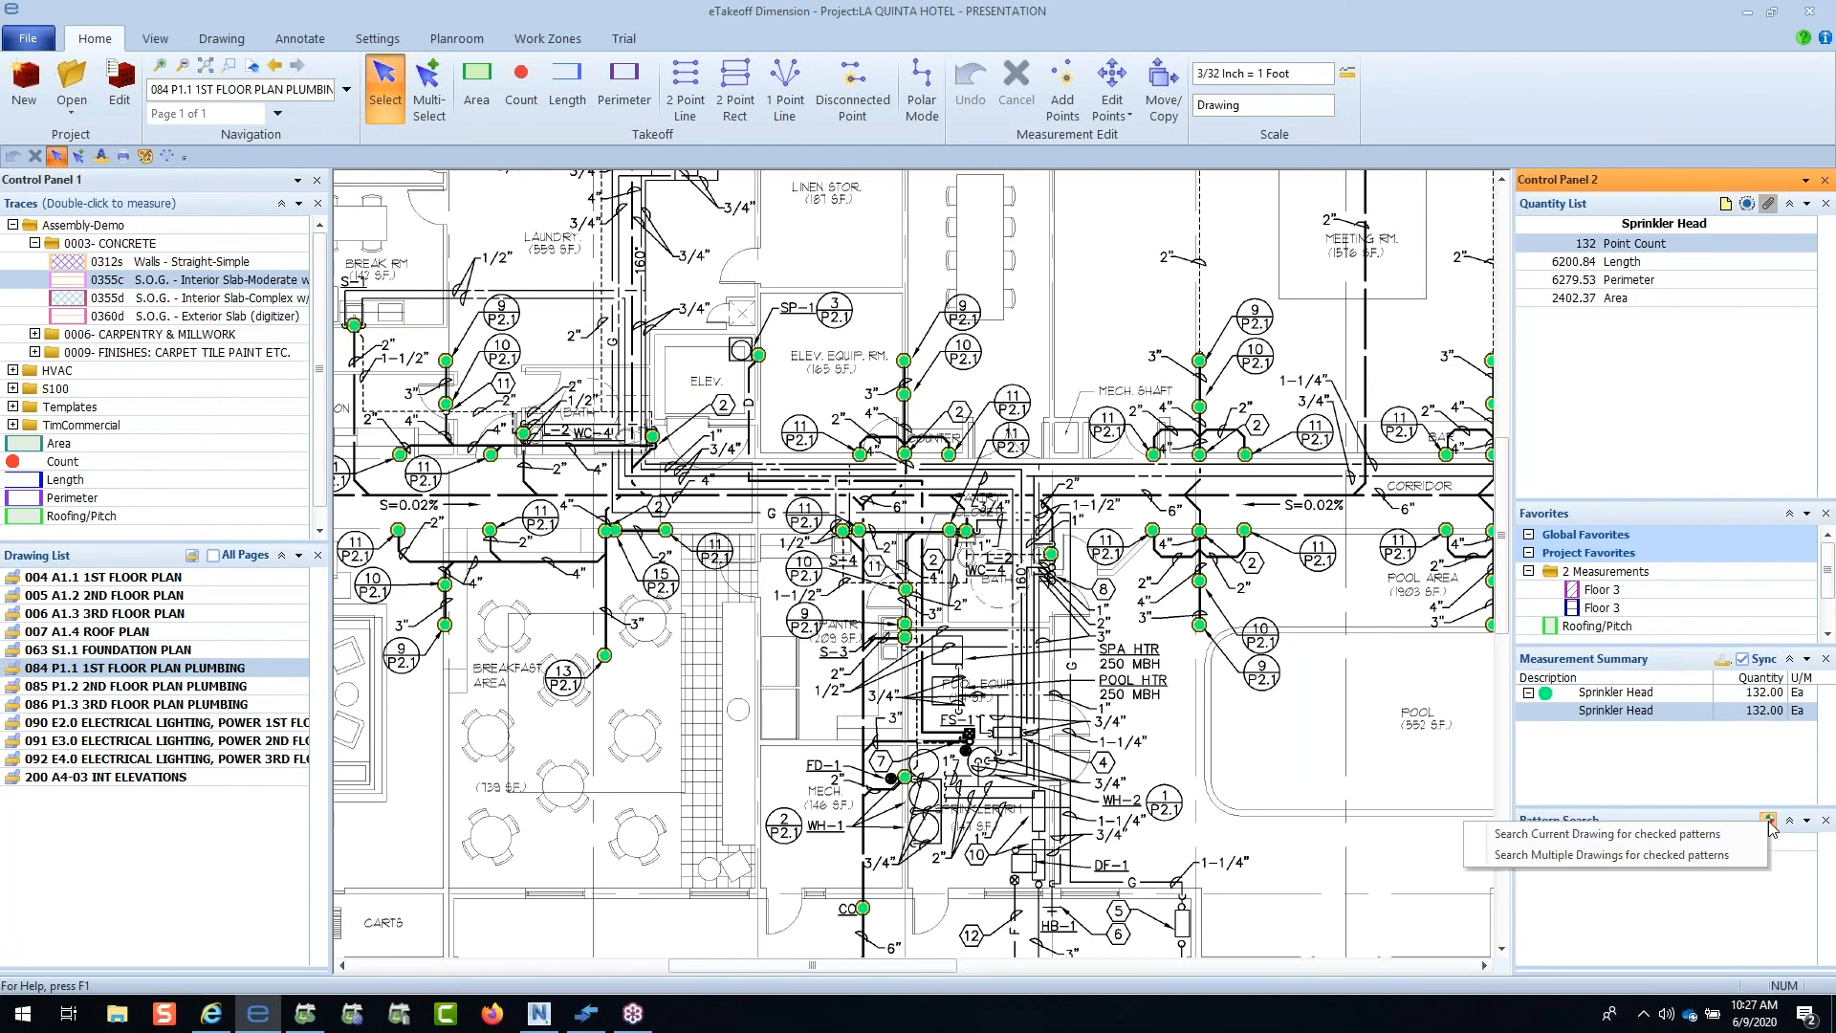
{"action": "left_click", "coordinate": [1769, 822]}
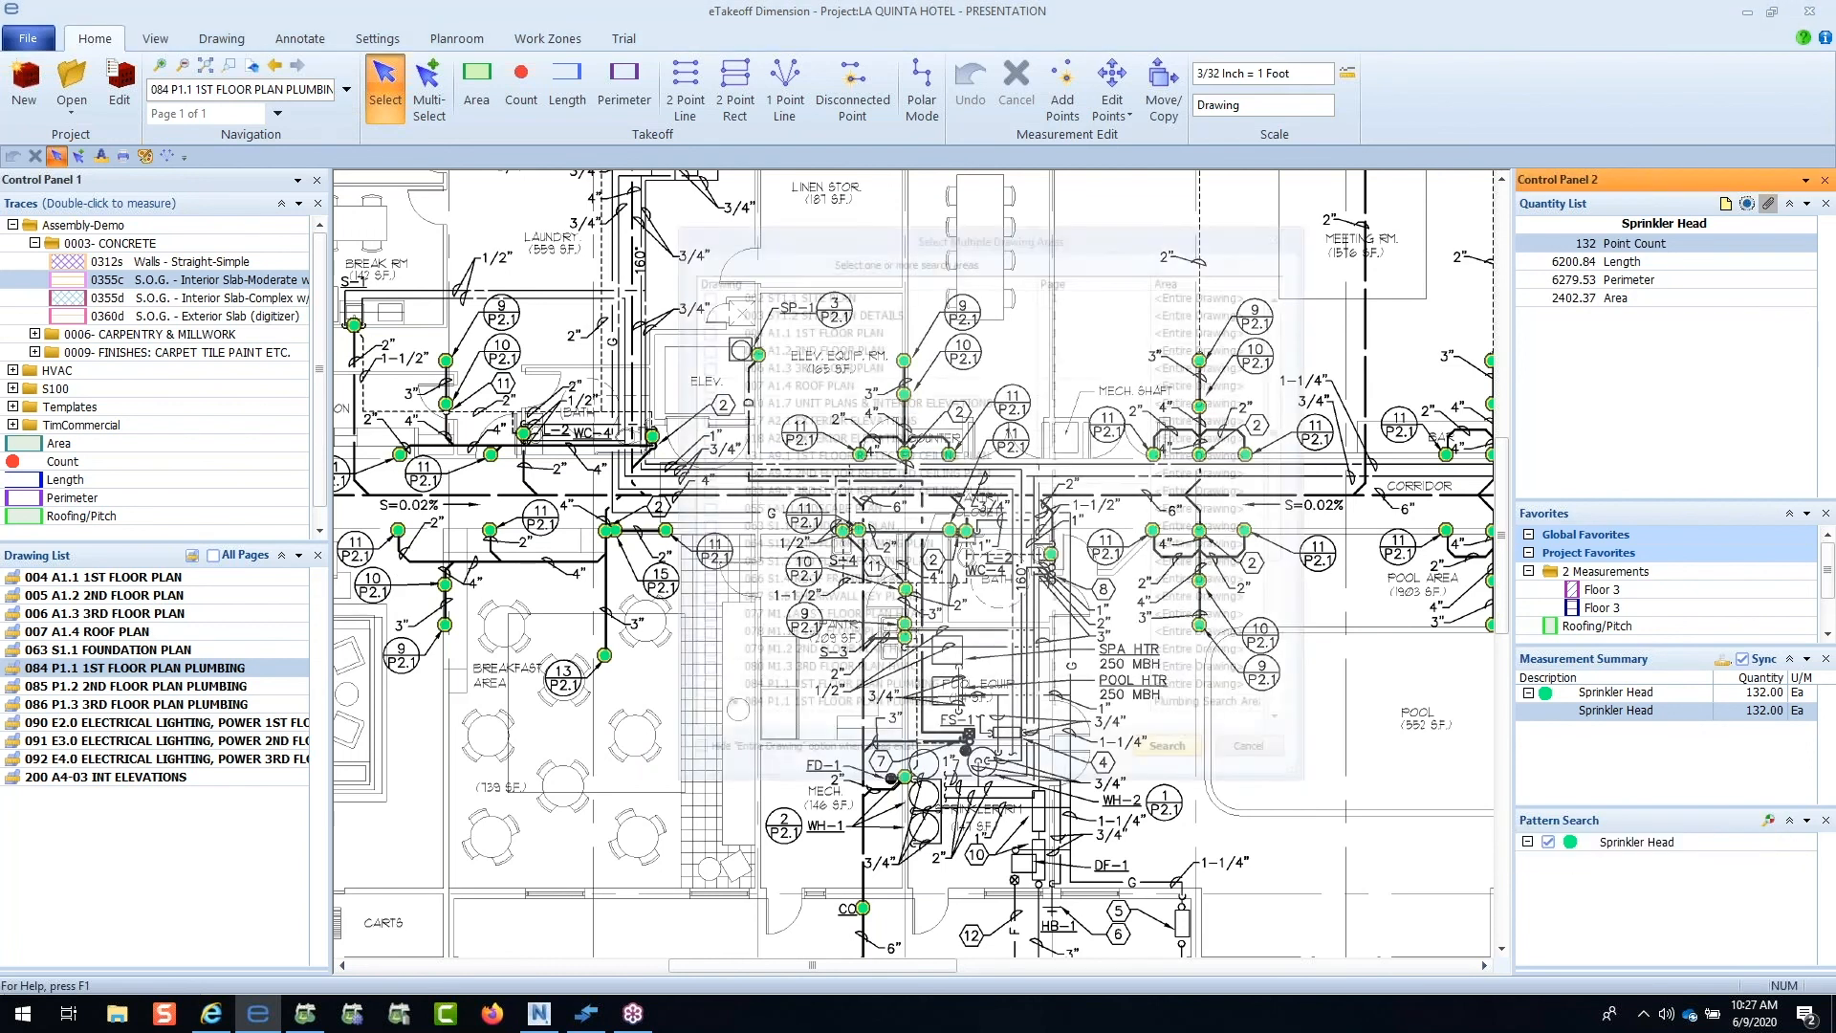
{"action": "scroll", "coordinate": [779, 621], "scroll_direction": "down", "scroll_amount": 5}
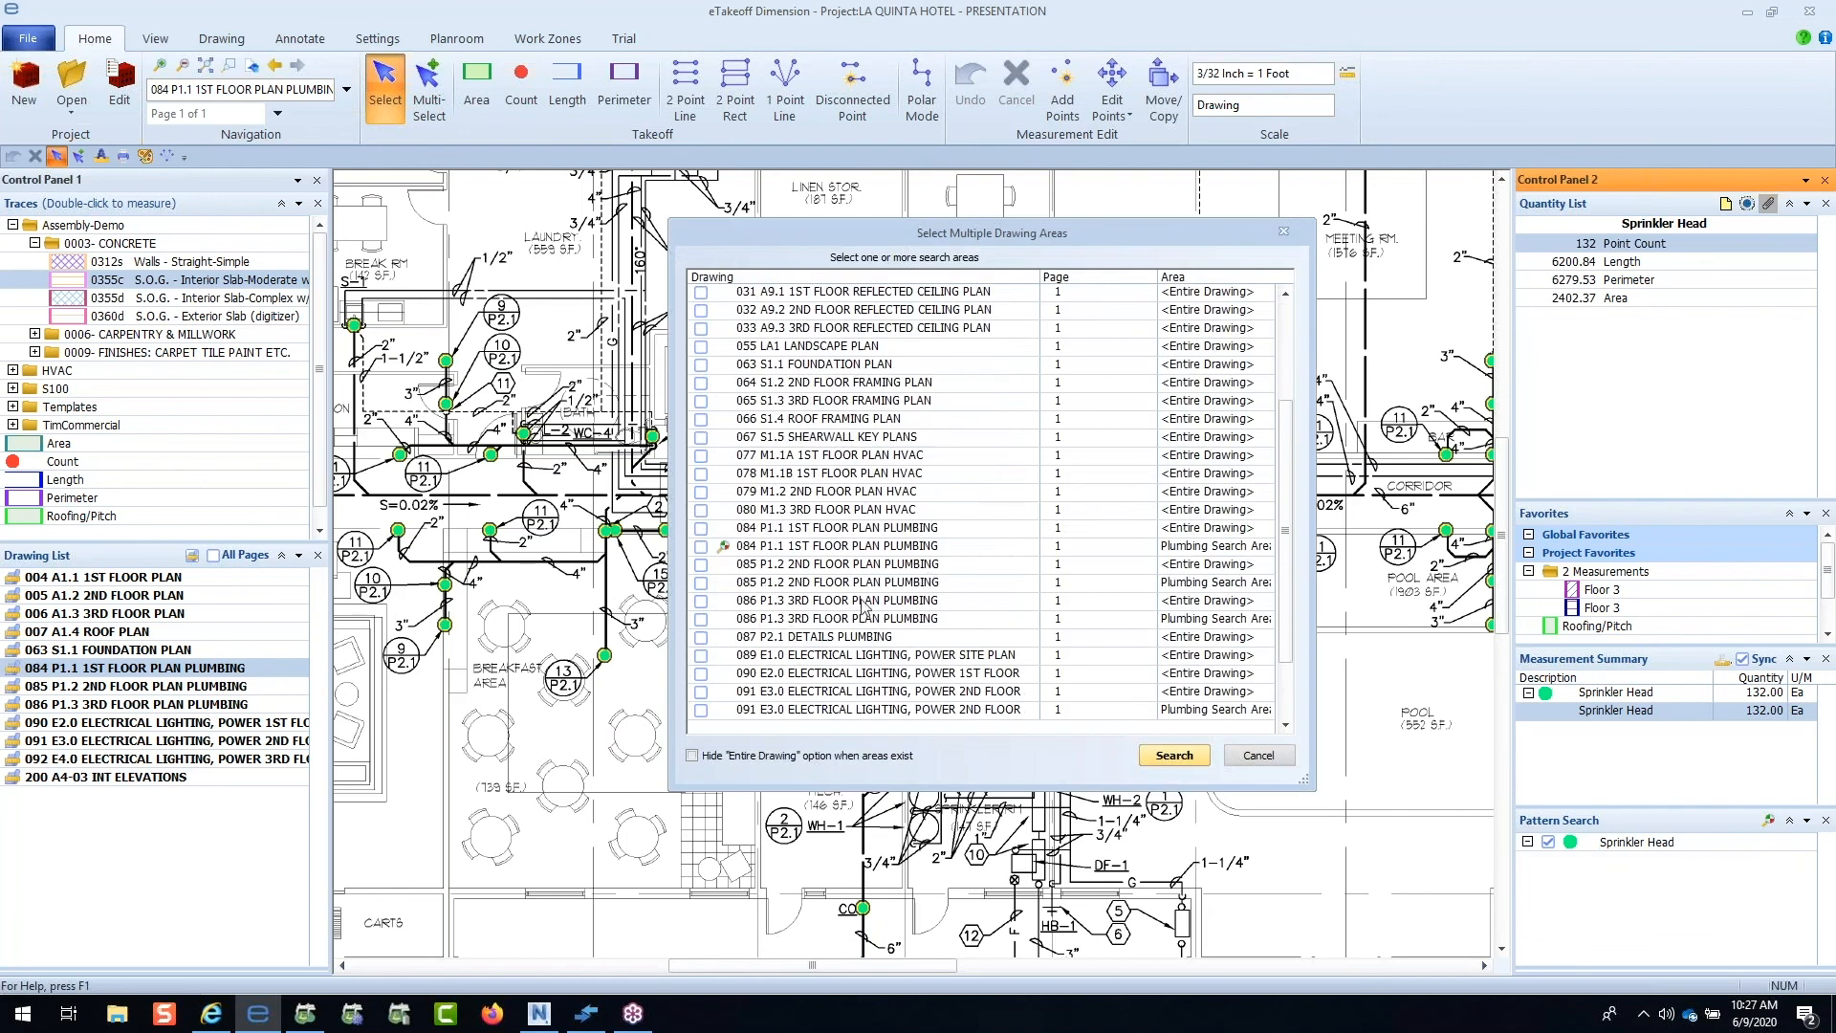
{"action": "left_click", "coordinate": [700, 581]}
{"action": "left_click", "coordinate": [699, 619]}
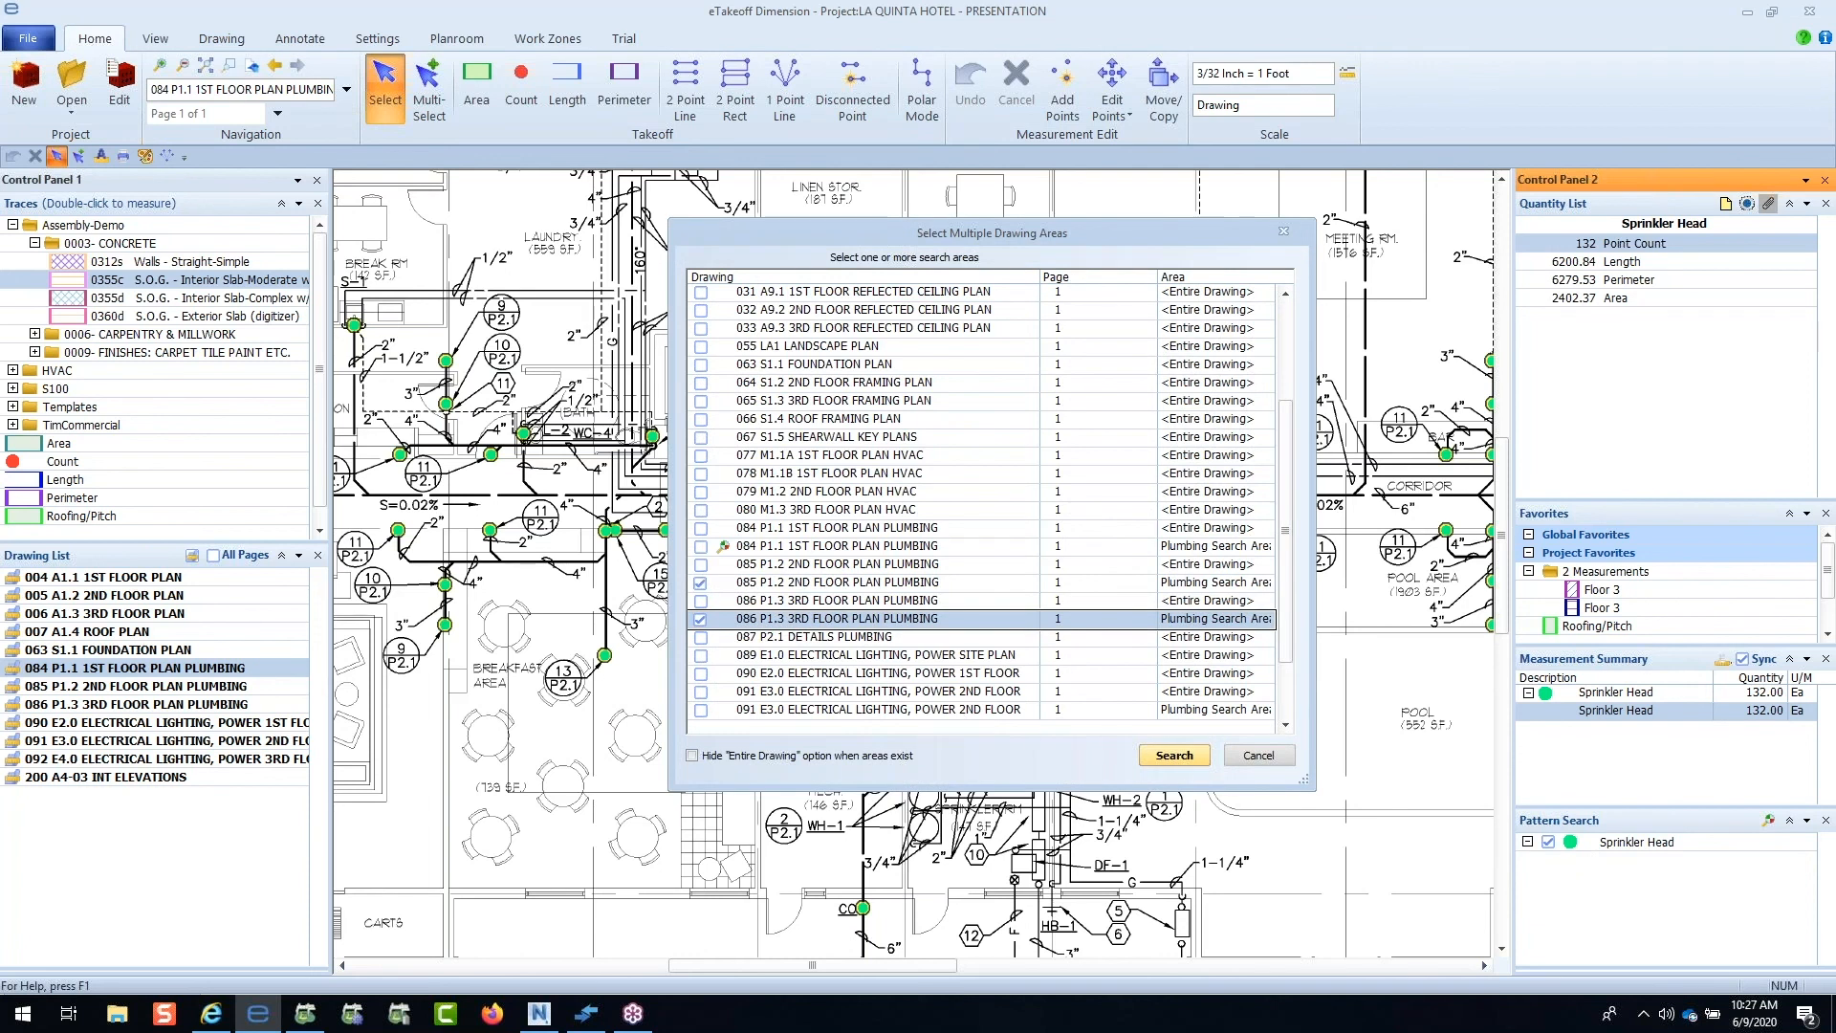
{"action": "left_click", "coordinate": [1174, 755]}
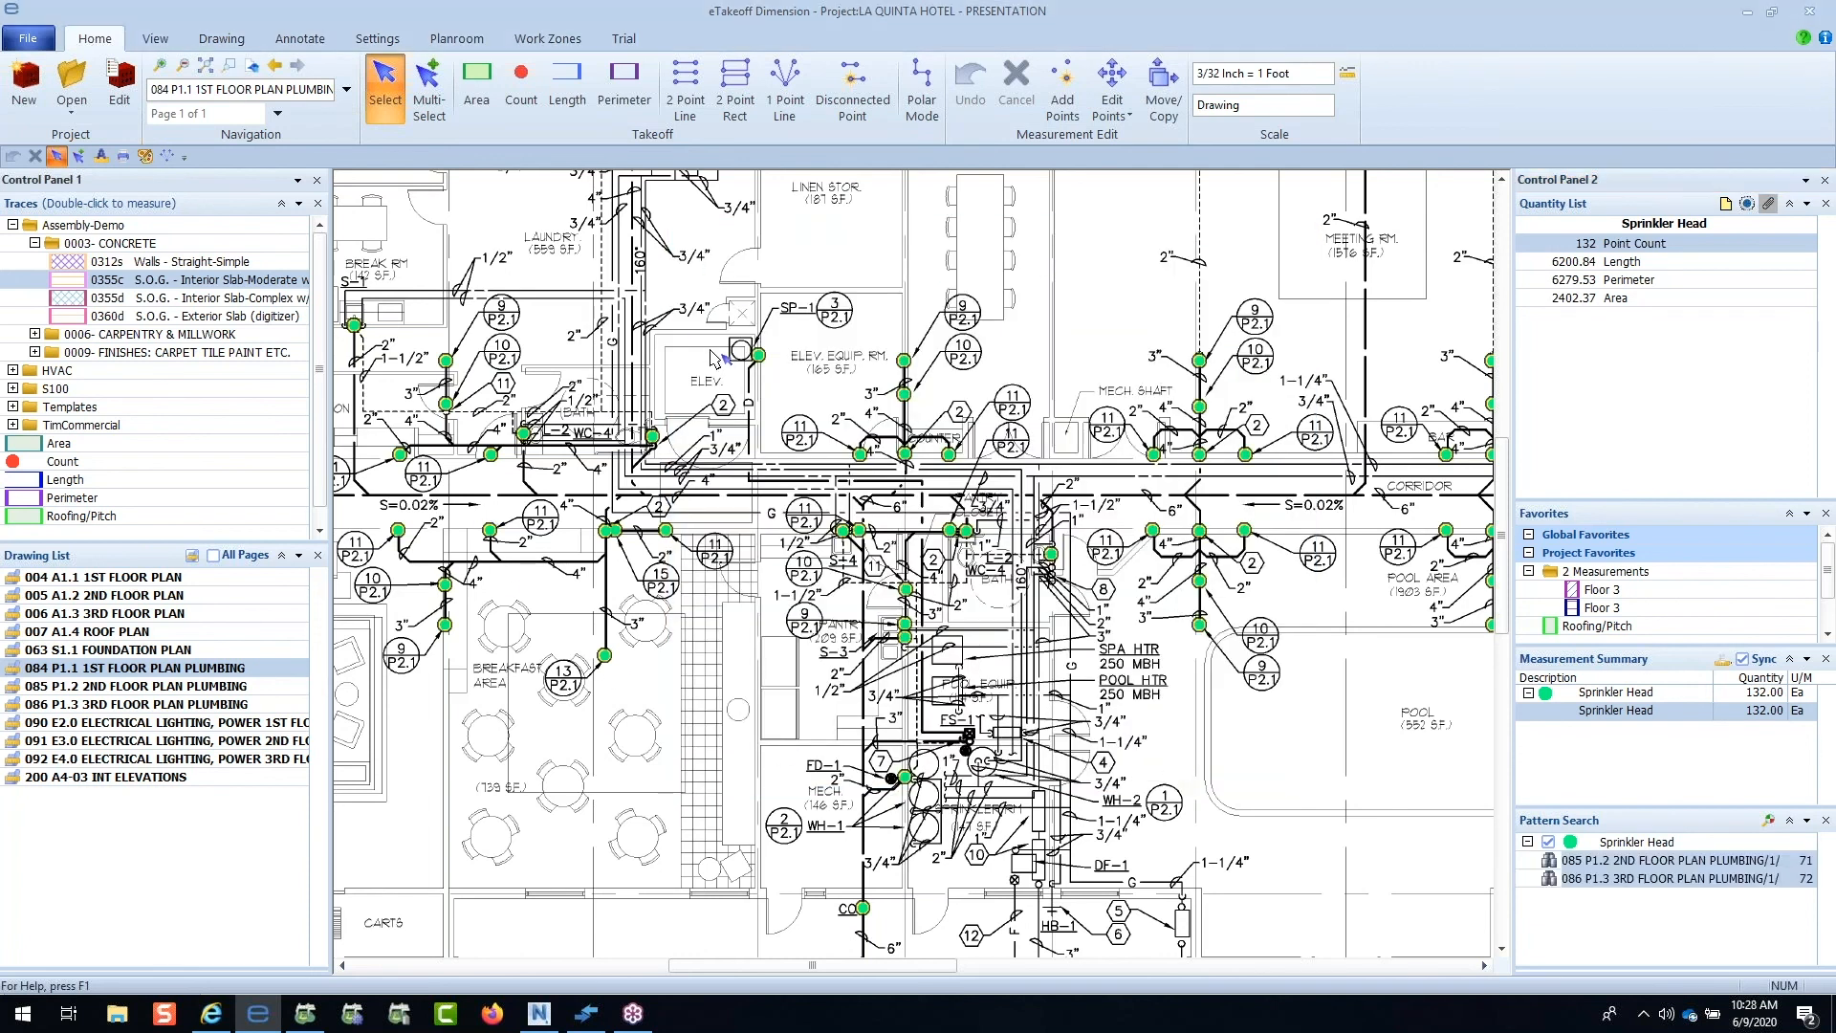
Step: Review the 2nd floor plumbing search results with thumbnails enlarged to a 19-column layout, and save the selected matches
{"action": "scroll", "coordinate": [822, 650], "scroll_direction": "down", "scroll_amount": 1}
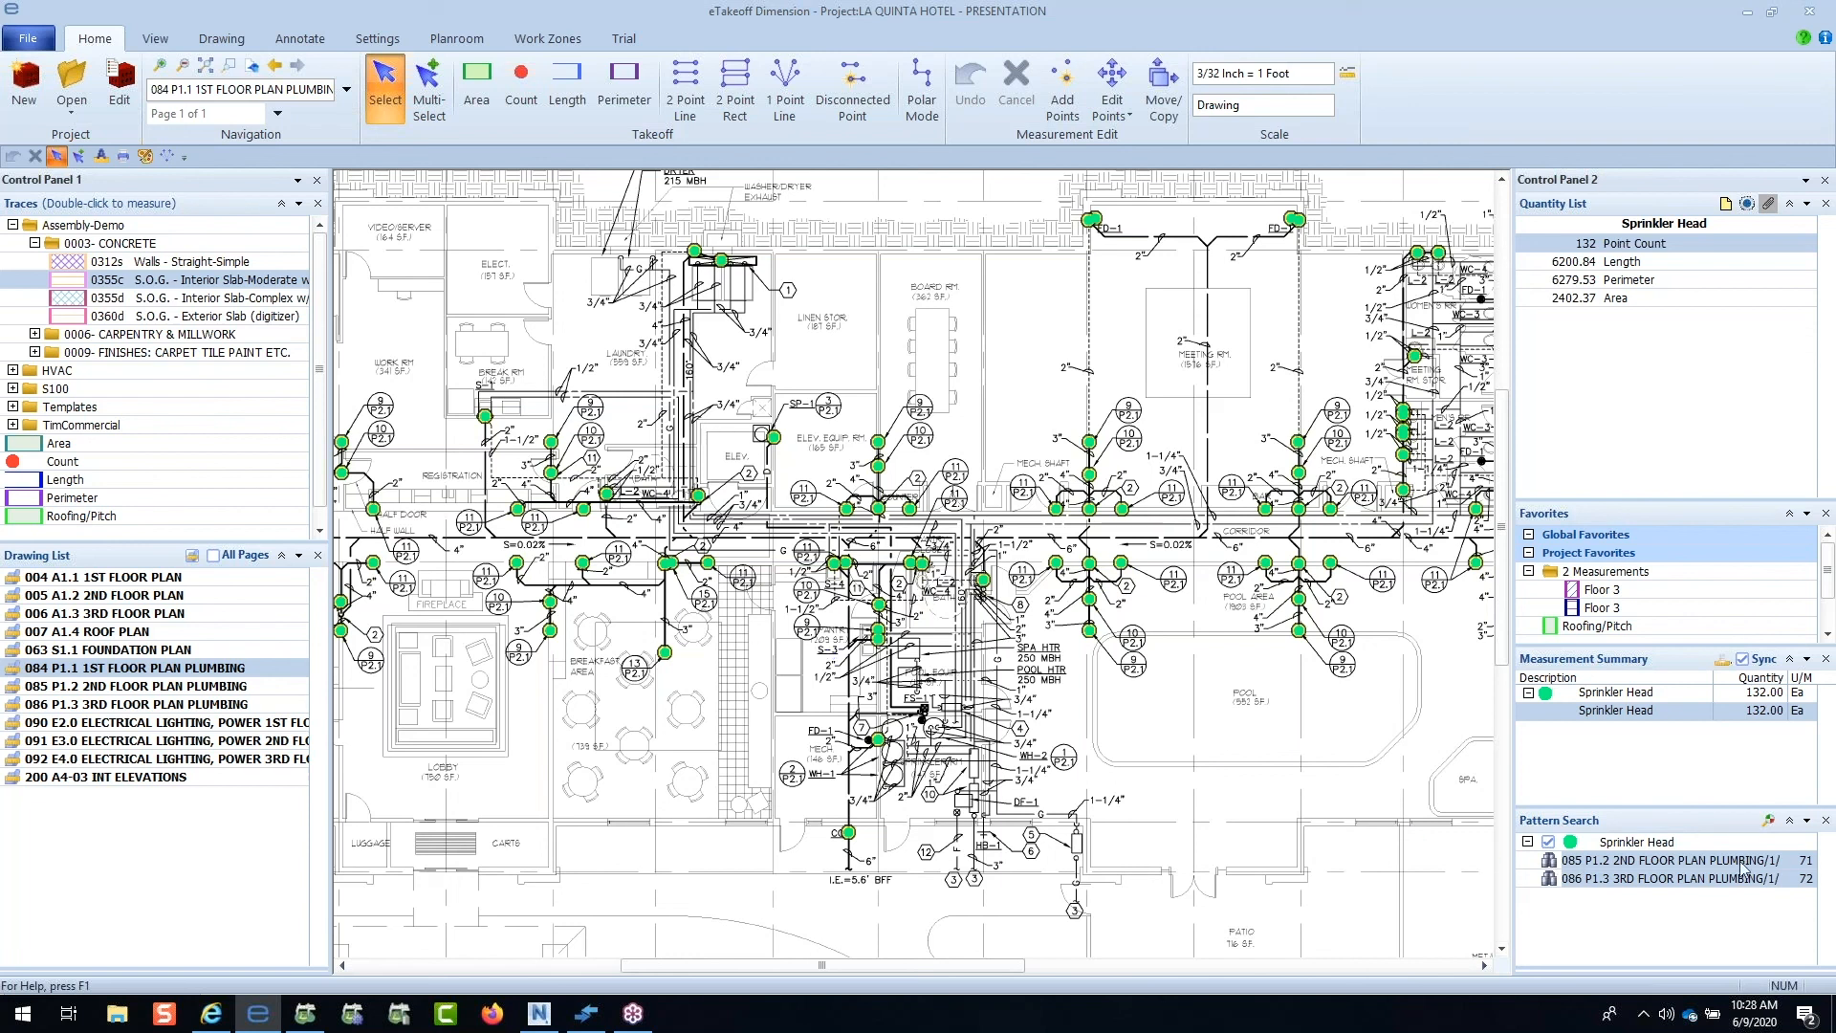
{"action": "left_click", "coordinate": [1553, 865]}
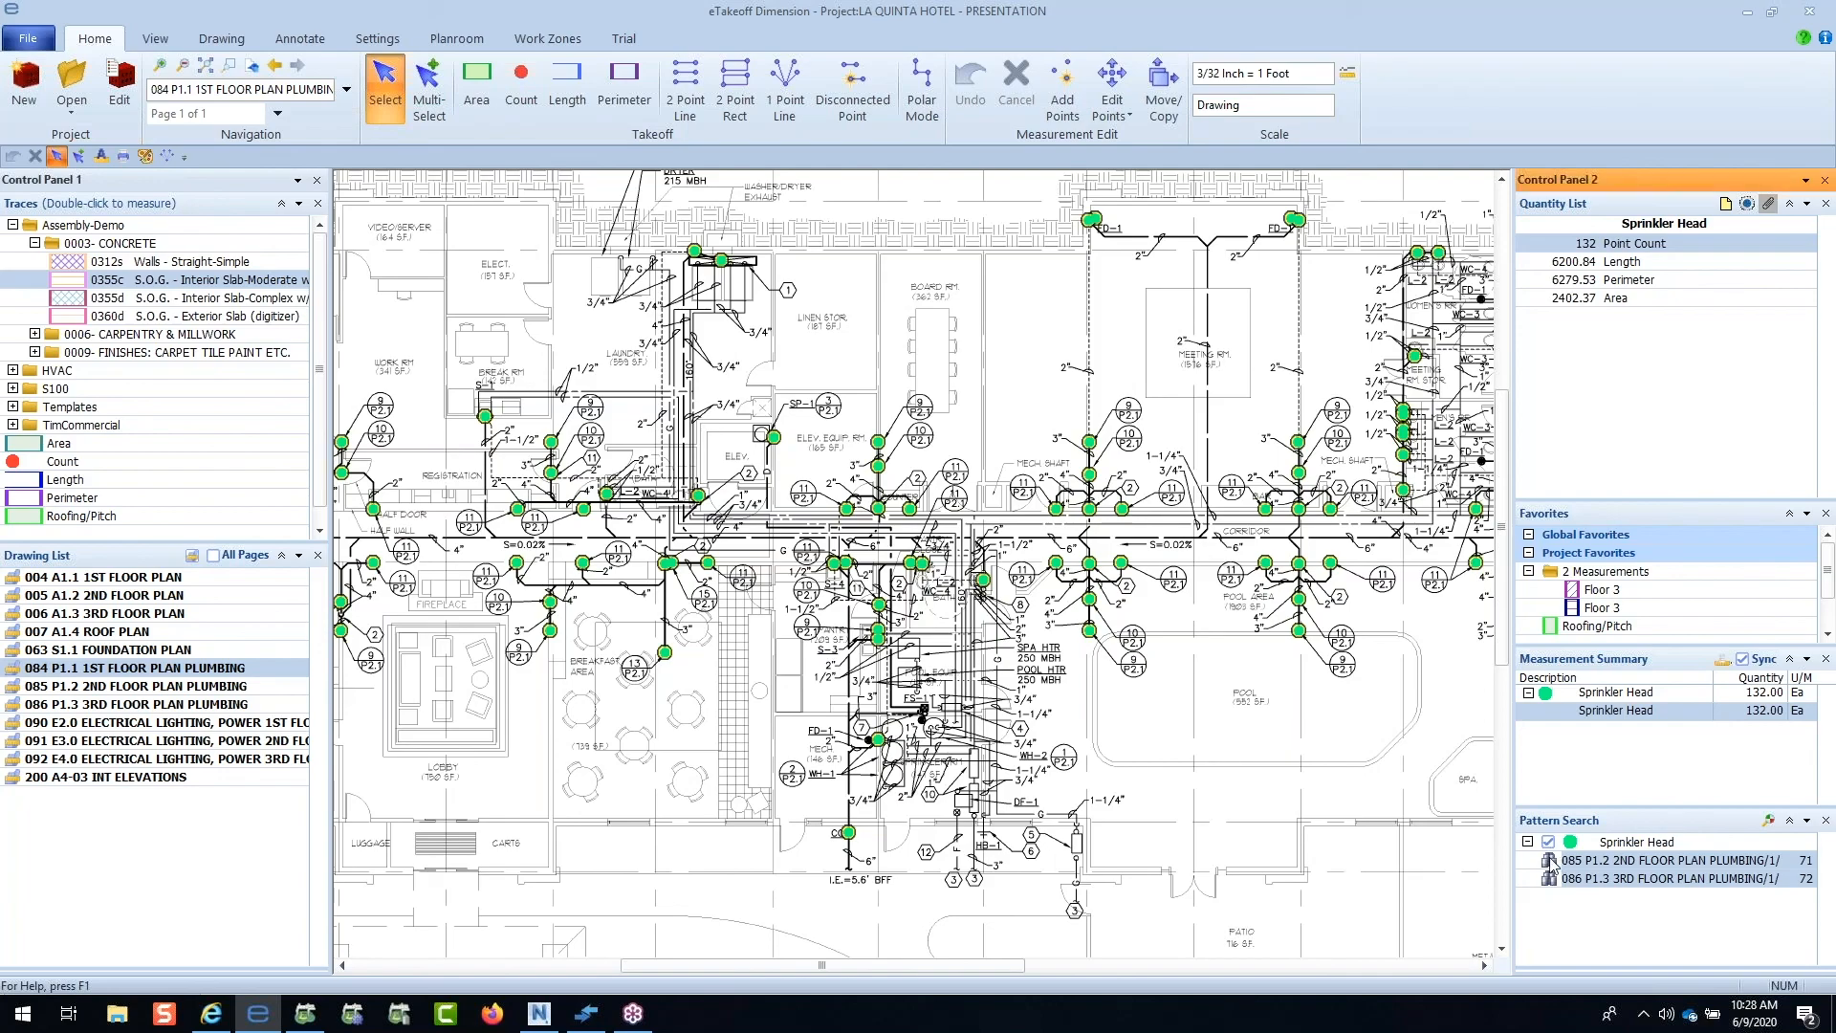
{"action": "double_click", "coordinate": [1553, 865]}
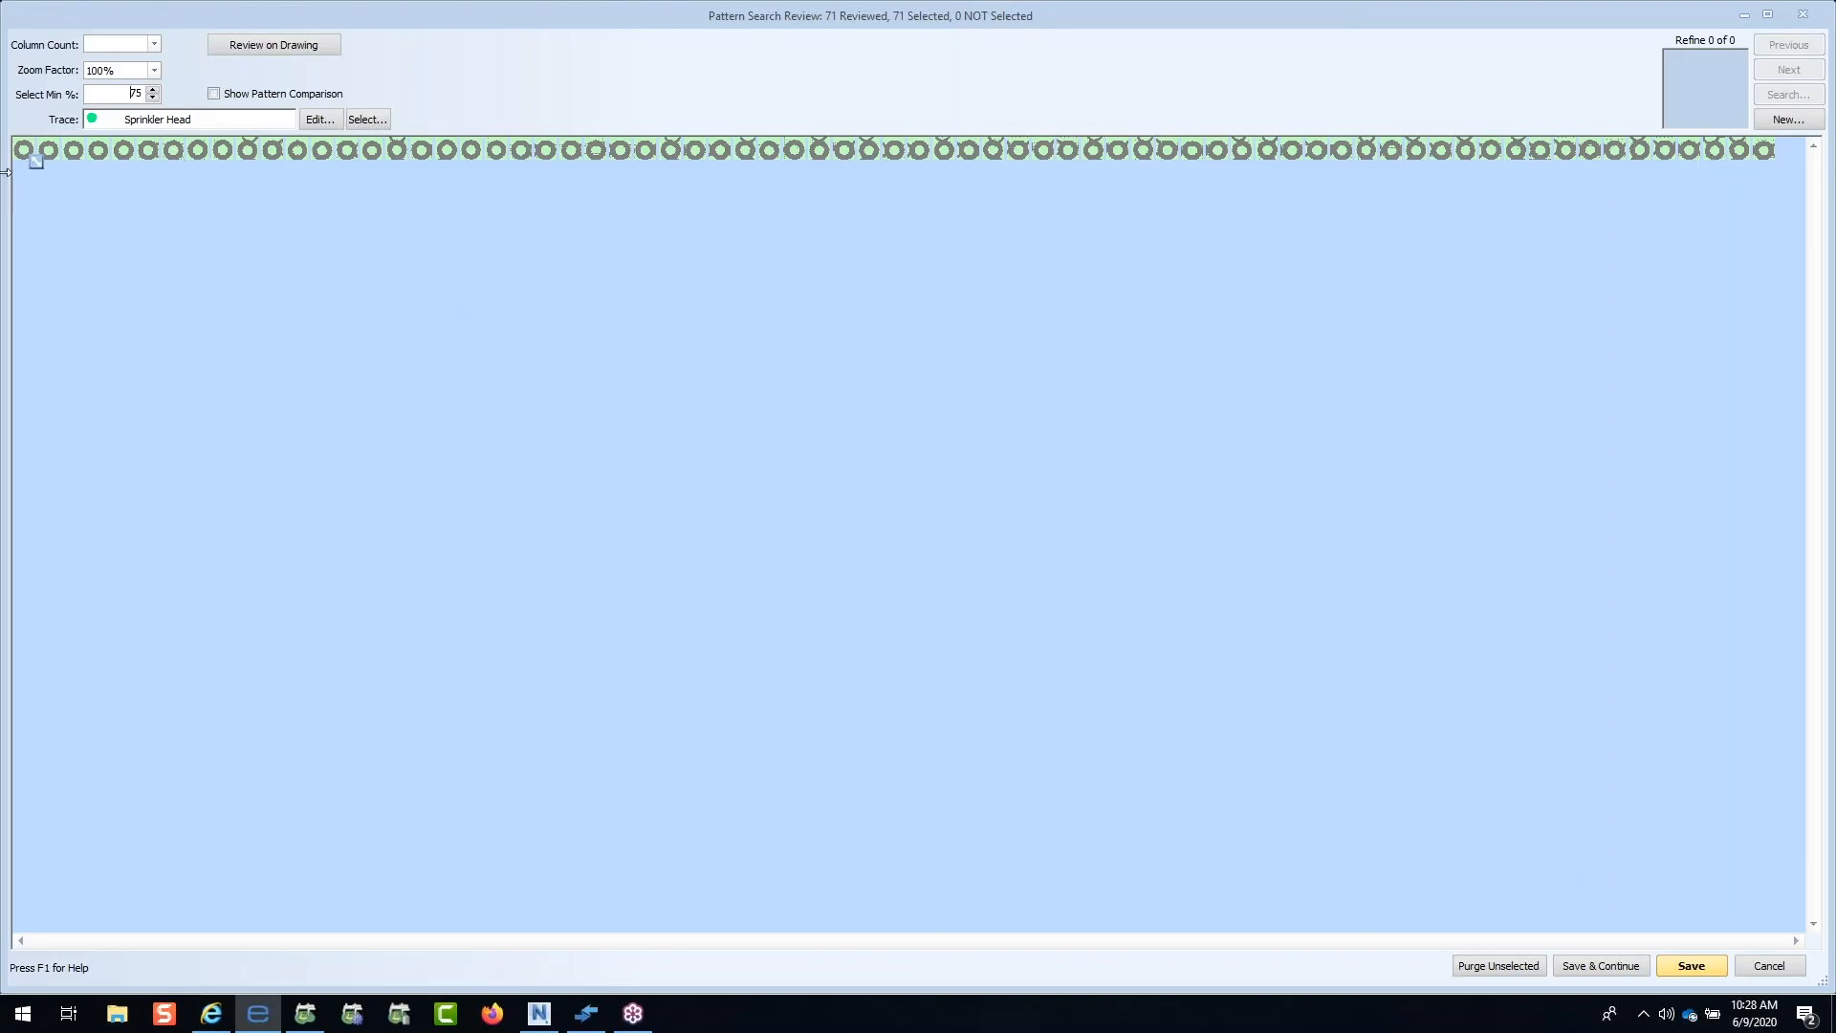
{"action": "left_click_drag", "start_coordinate": [32, 163], "coordinate": [105, 249]}
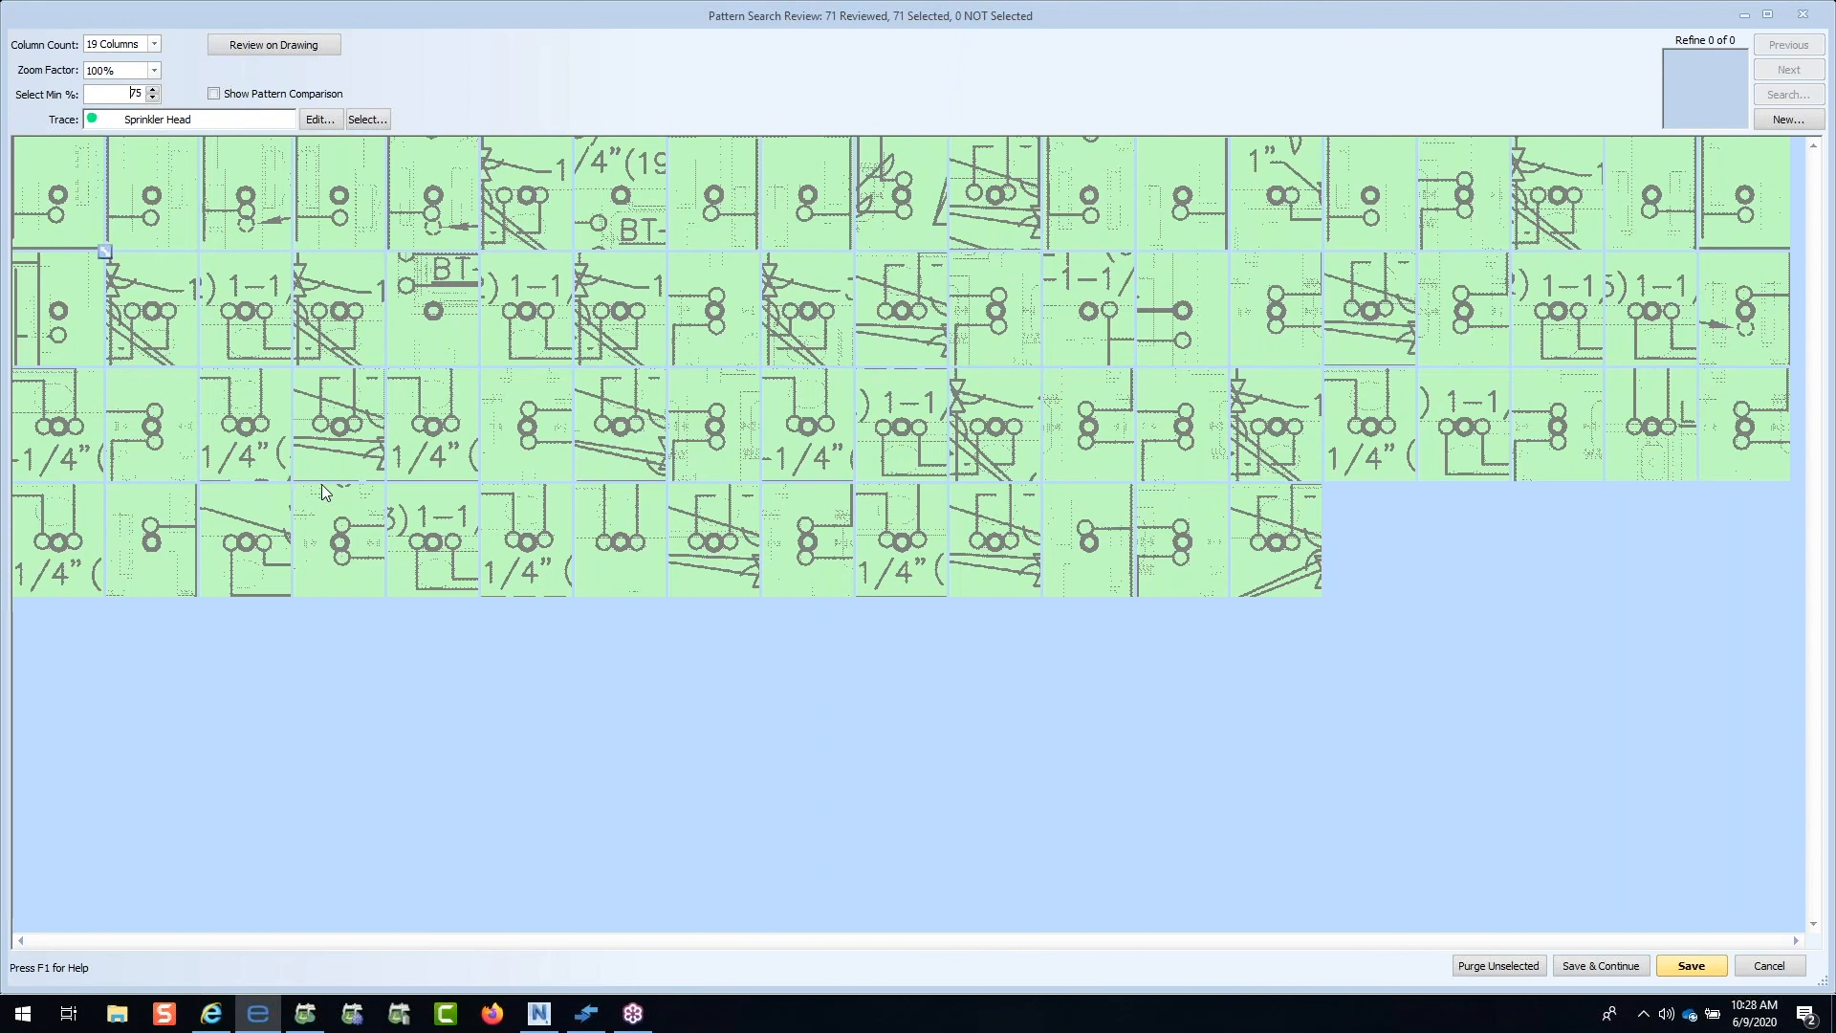
{"action": "left_click", "coordinate": [1688, 965]}
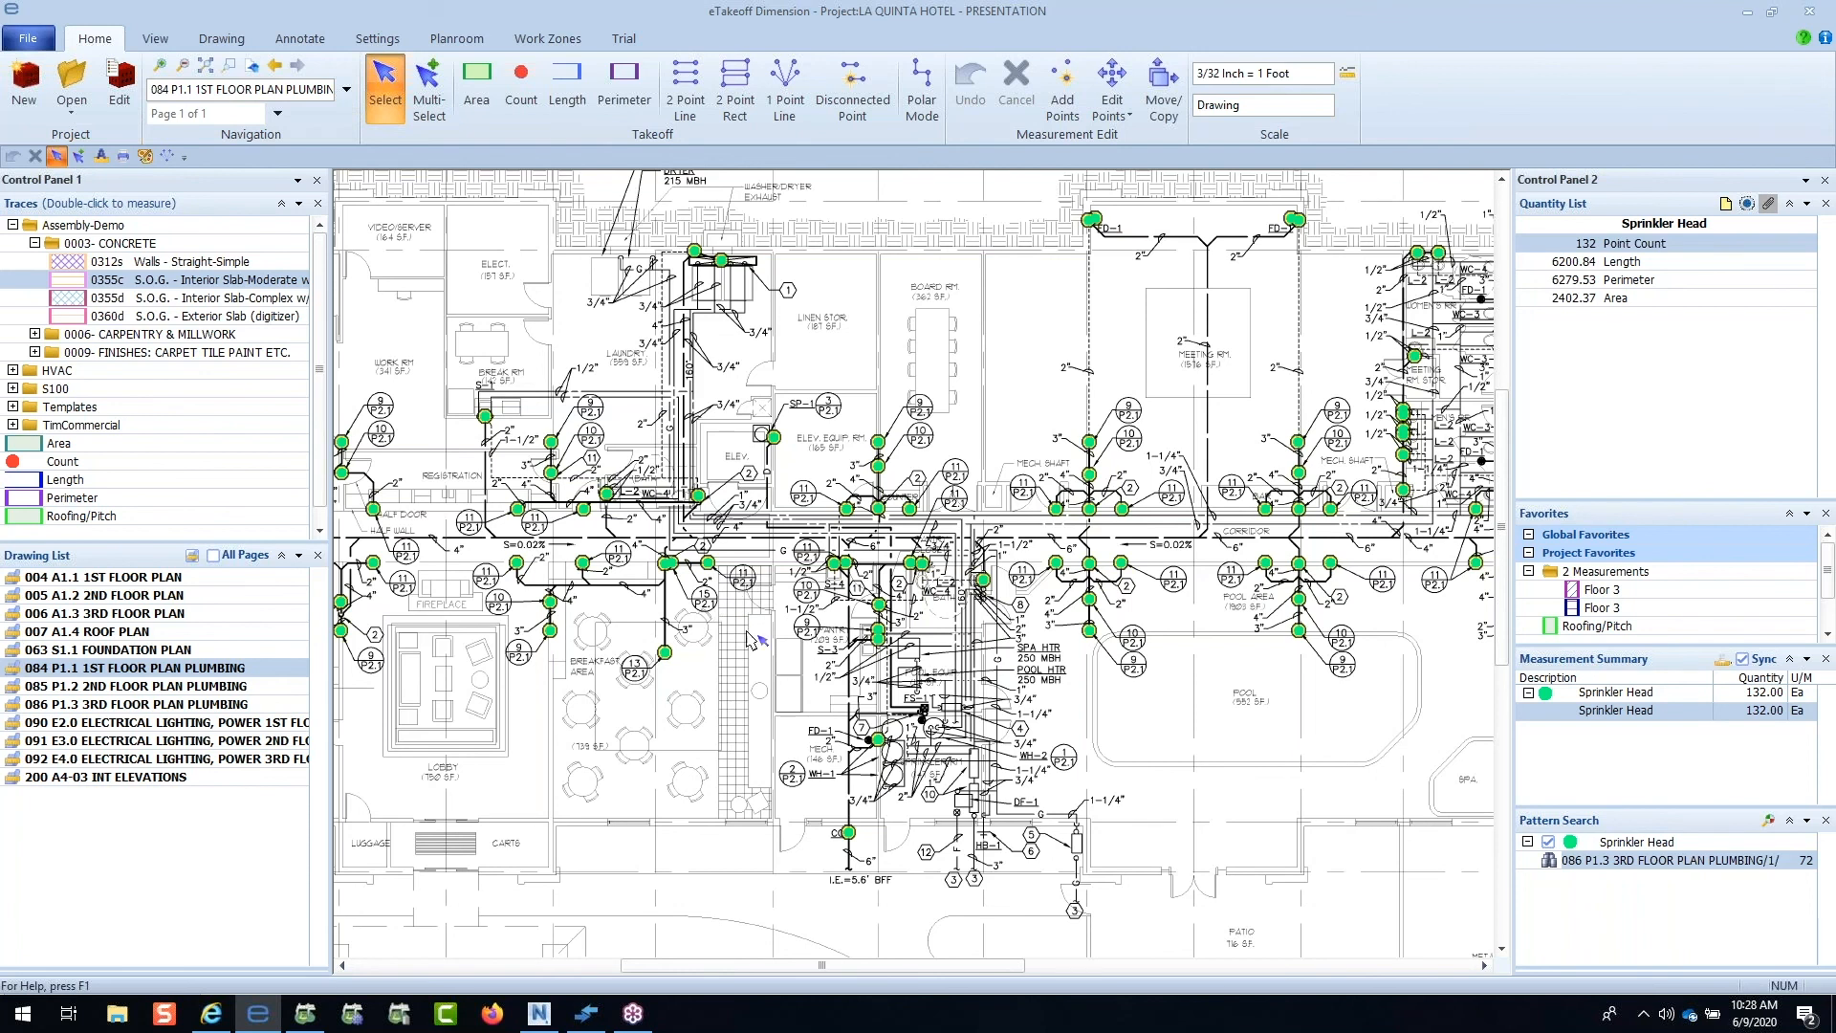
Step: Switch to eTakeoff Bridge and refresh its list of takeoff assignments
{"action": "left_click", "coordinate": [585, 1011]}
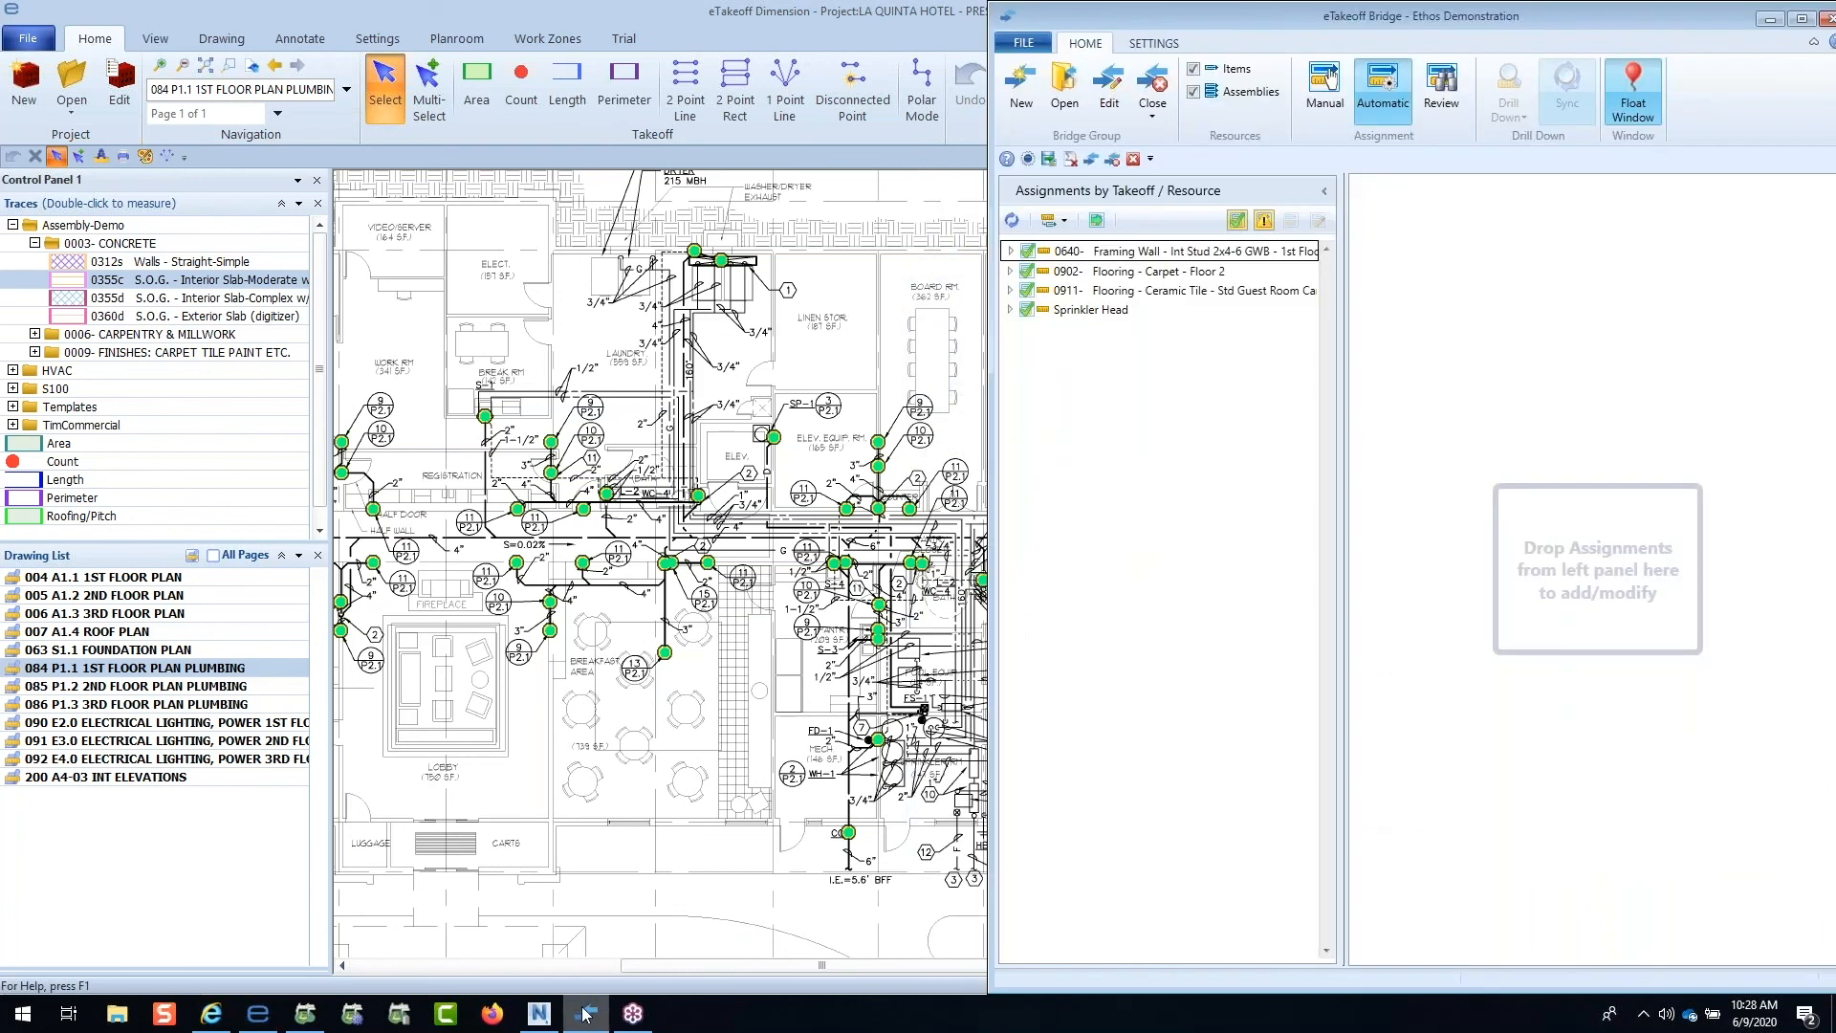
{"action": "left_click", "coordinate": [1011, 221]}
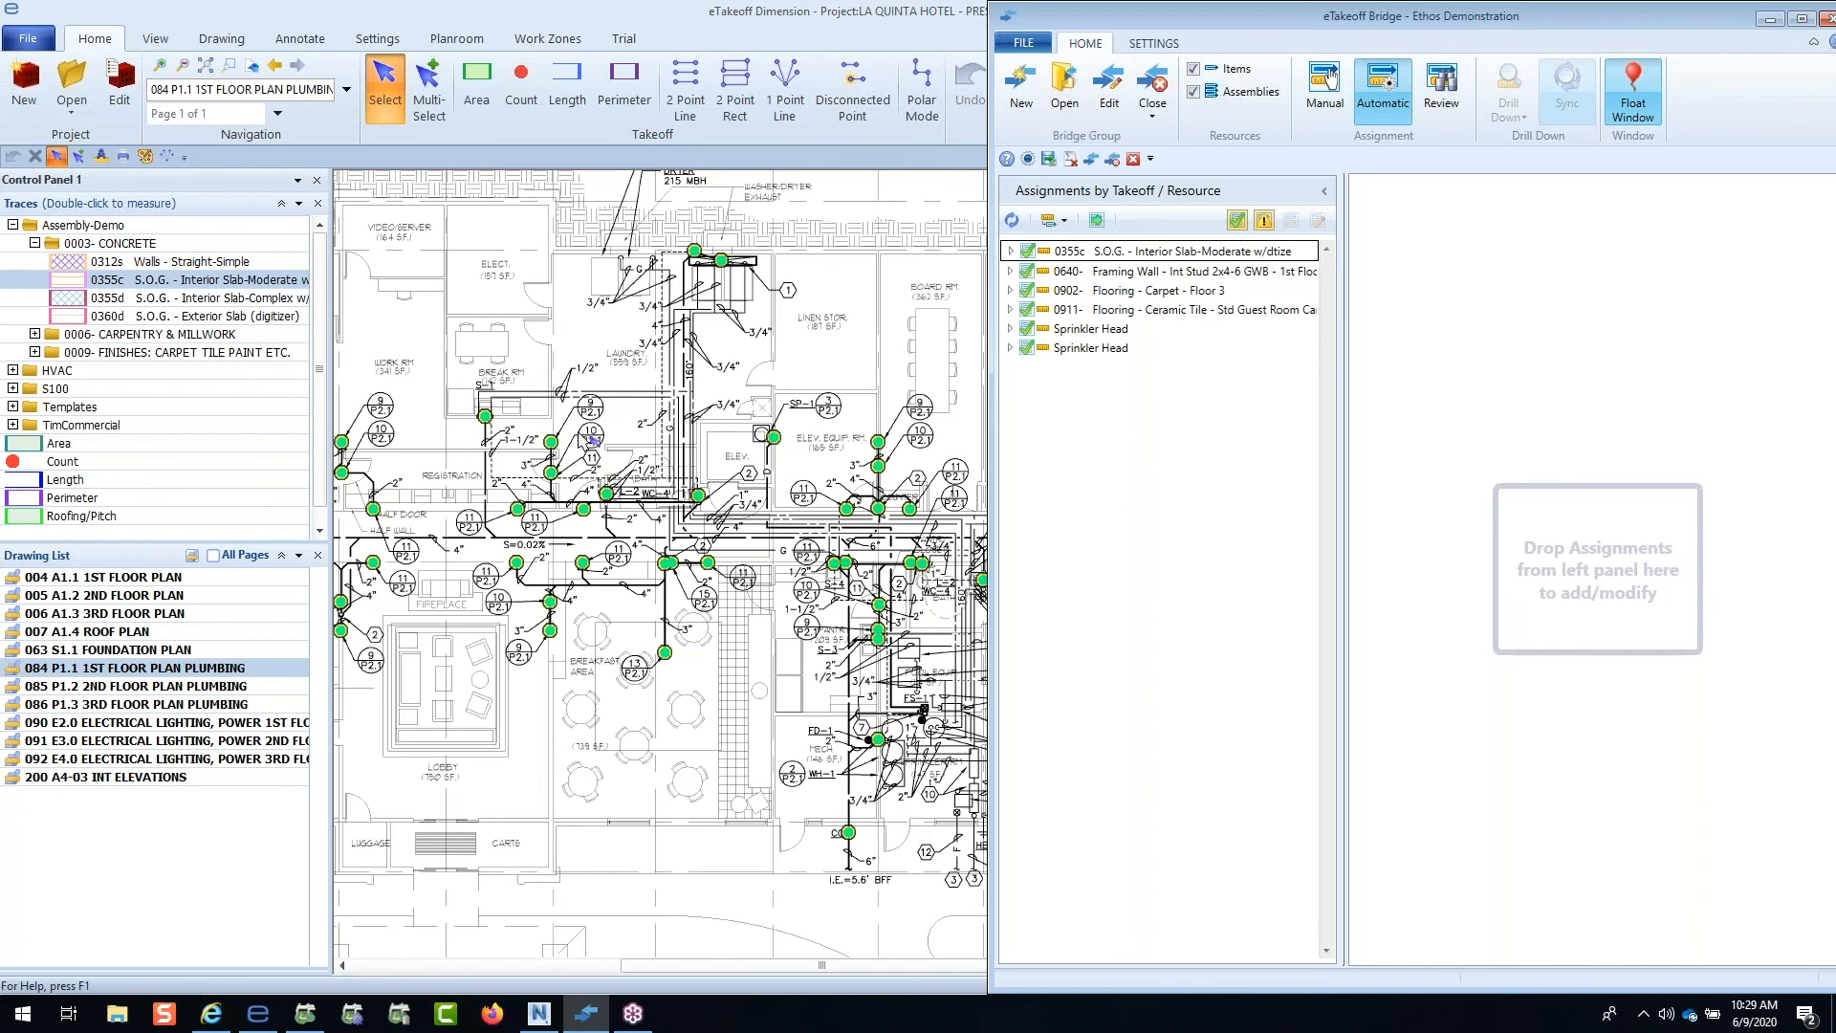
Step: Open the pool slab's 0355c S.O.G. assembly assignment and inspect its linked takeoff on the 1st floor plan
{"action": "left_click", "coordinate": [1010, 251]}
{"action": "left_click", "coordinate": [1080, 272]}
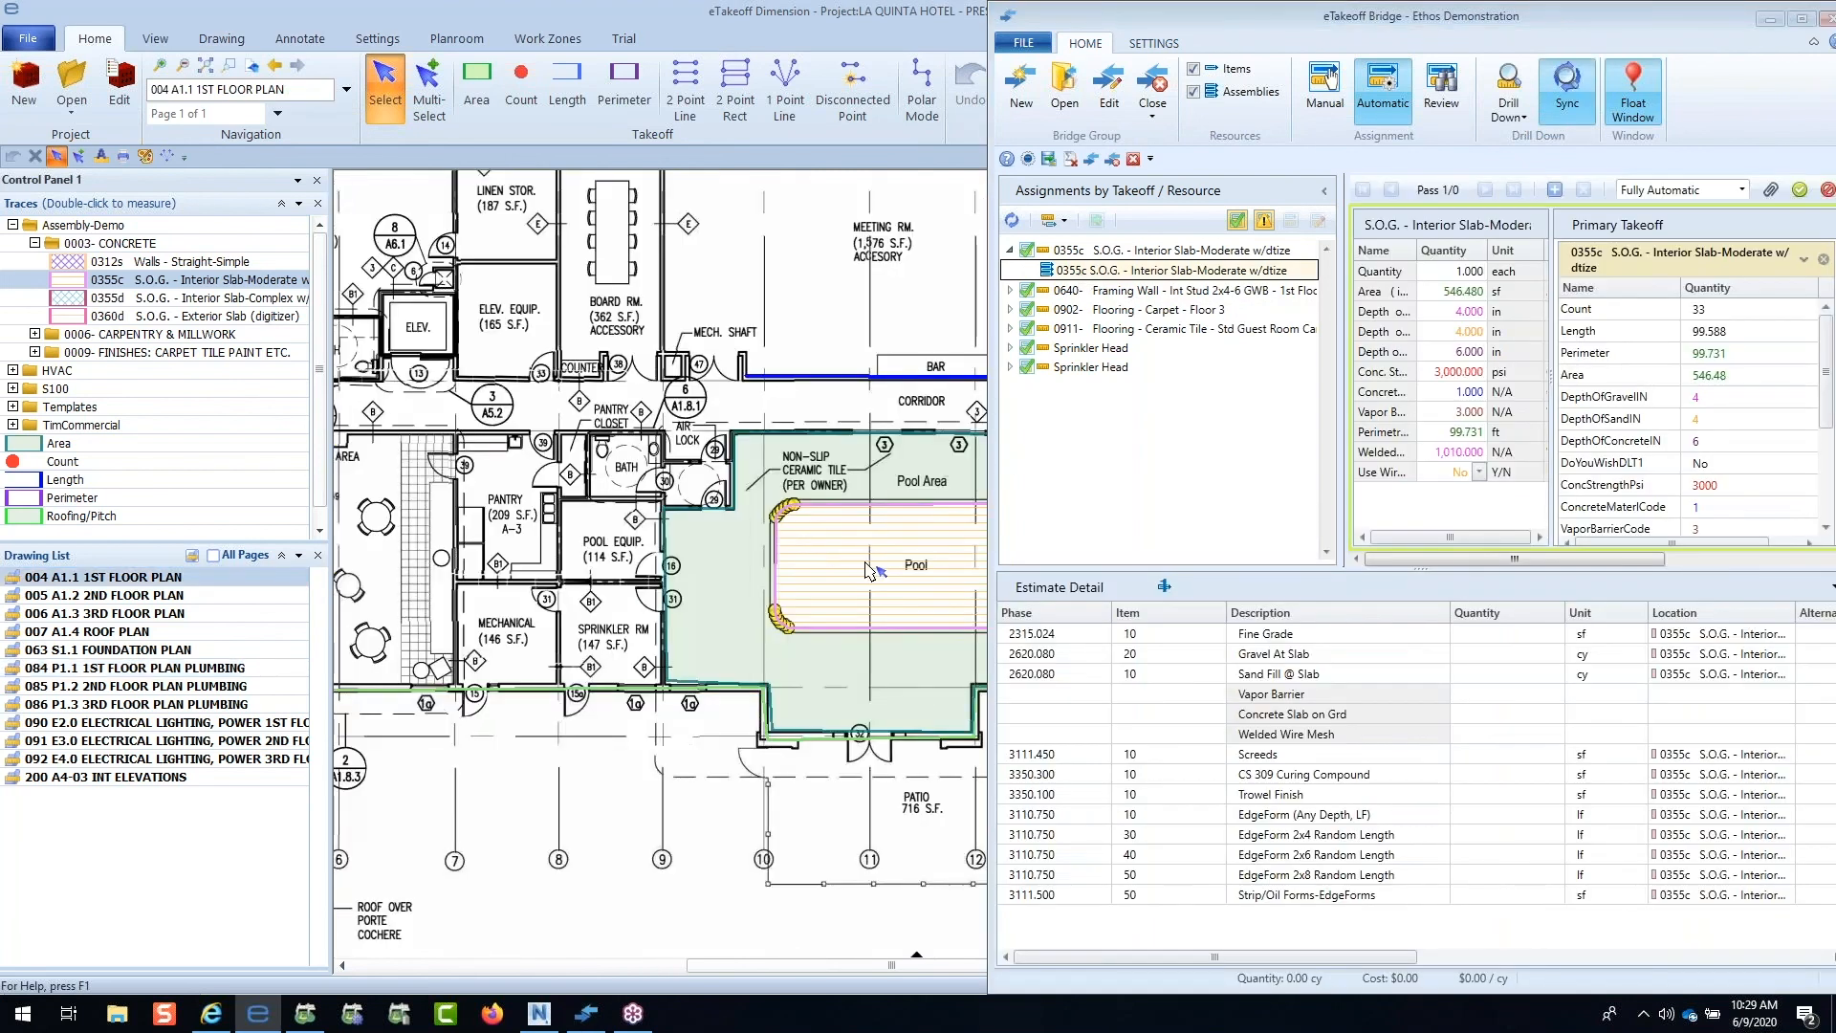
{"action": "mouse_move", "coordinate": [856, 543]}
{"action": "left_mouse_down"}
{"action": "mouse_move", "coordinate": [710, 512]}
{"action": "mouse_move", "coordinate": [674, 456]}
{"action": "left_mouse_up"}
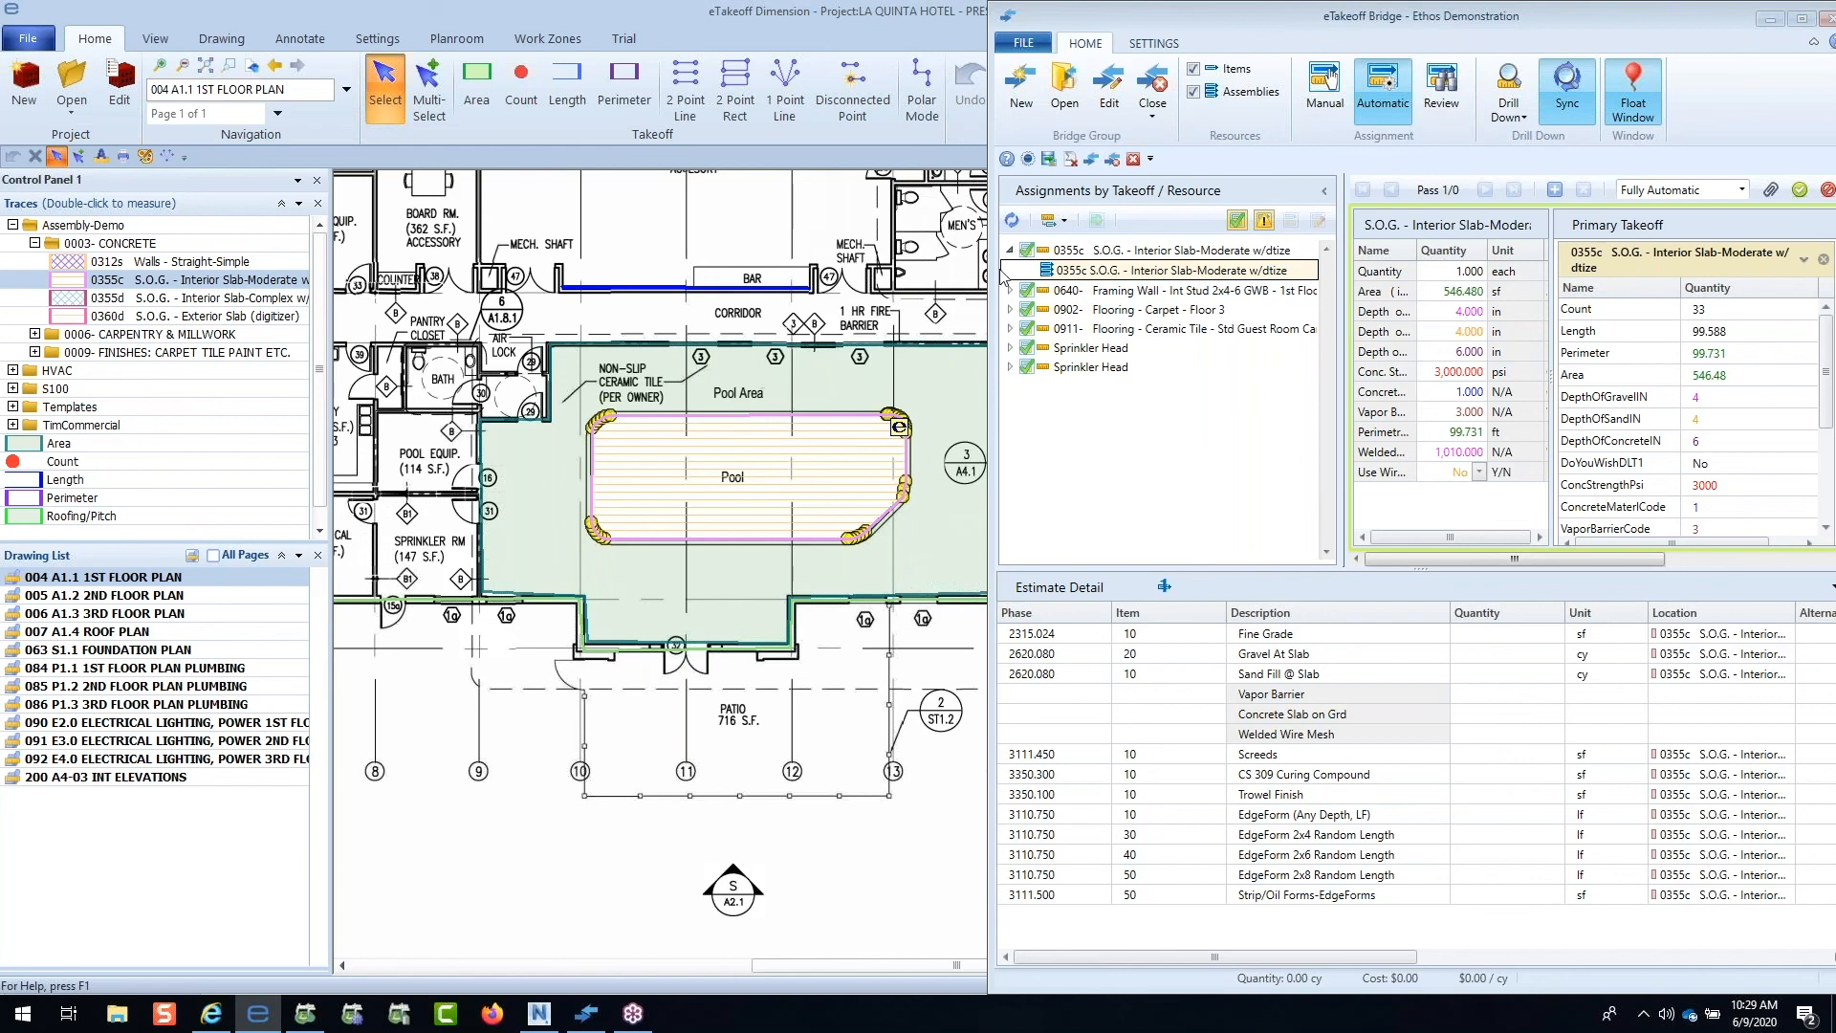
{"action": "left_click", "coordinate": [1011, 222]}
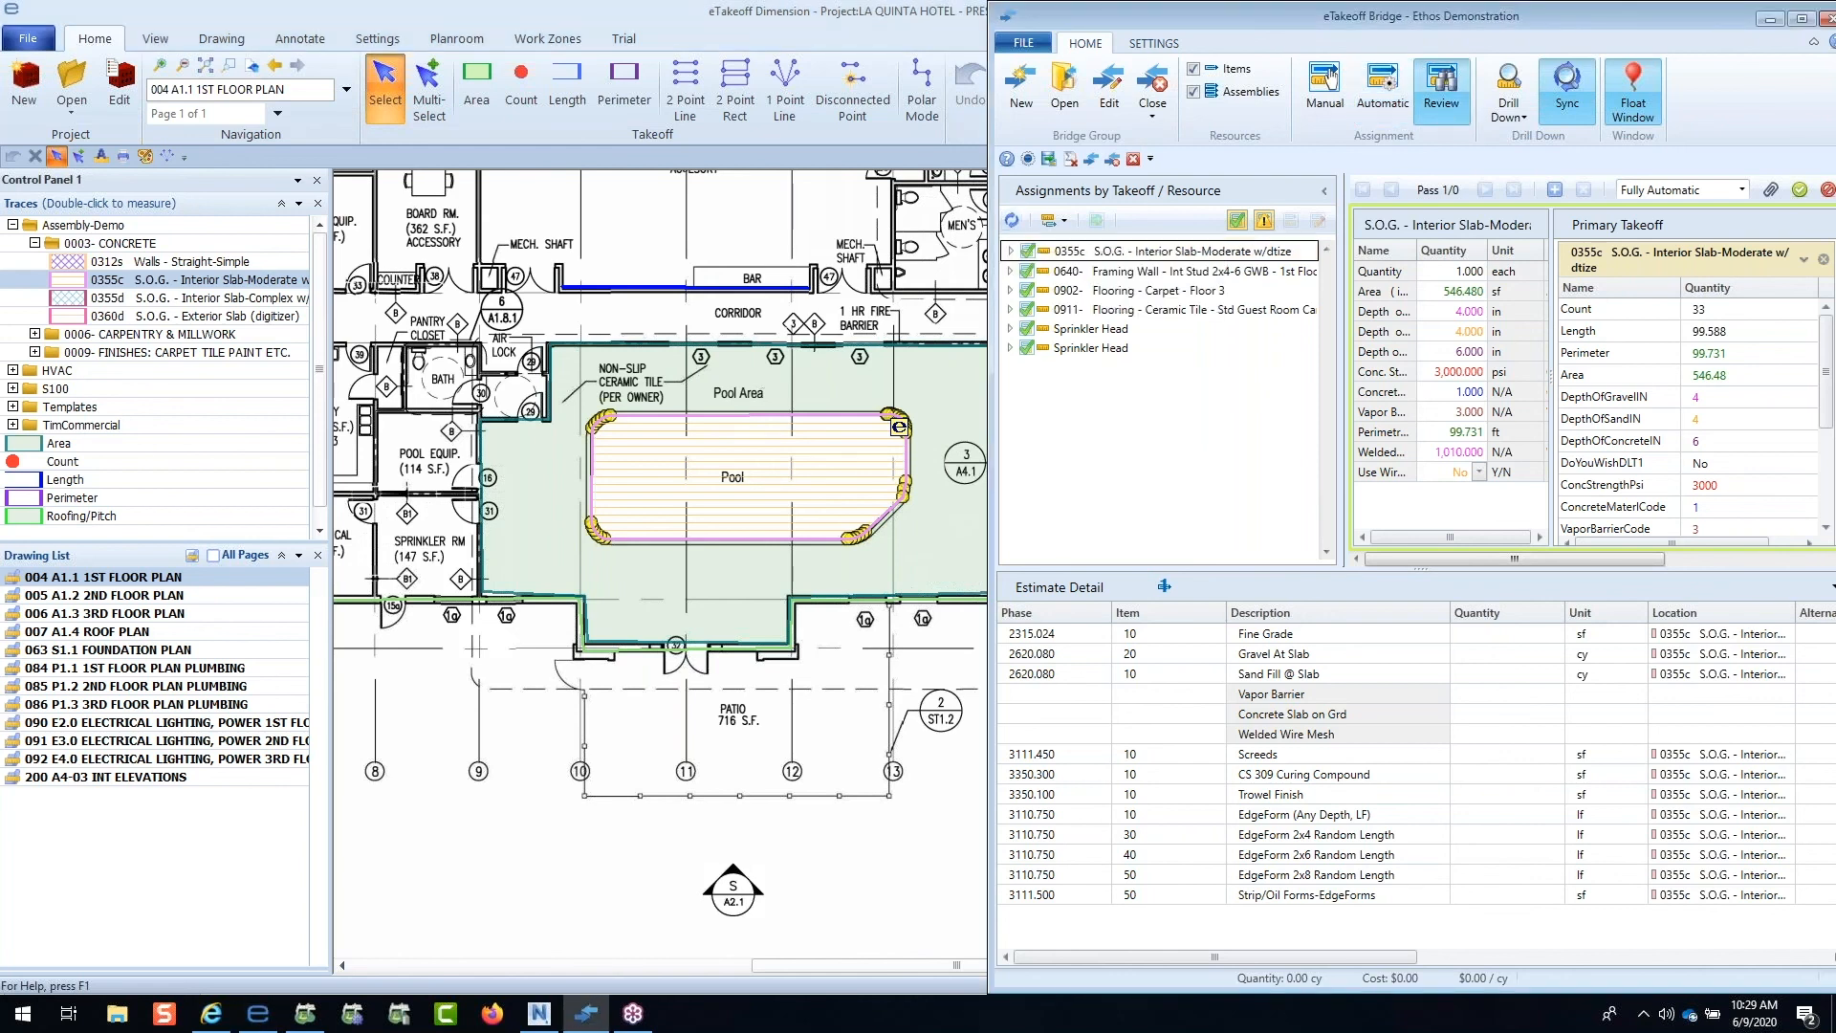
Step: Leave the slab assignment unsent, switch to Review mode, and examine the Hallway Carpet's 0902 Flooring - Carpet assignment
{"action": "left_click", "coordinate": [1441, 96]}
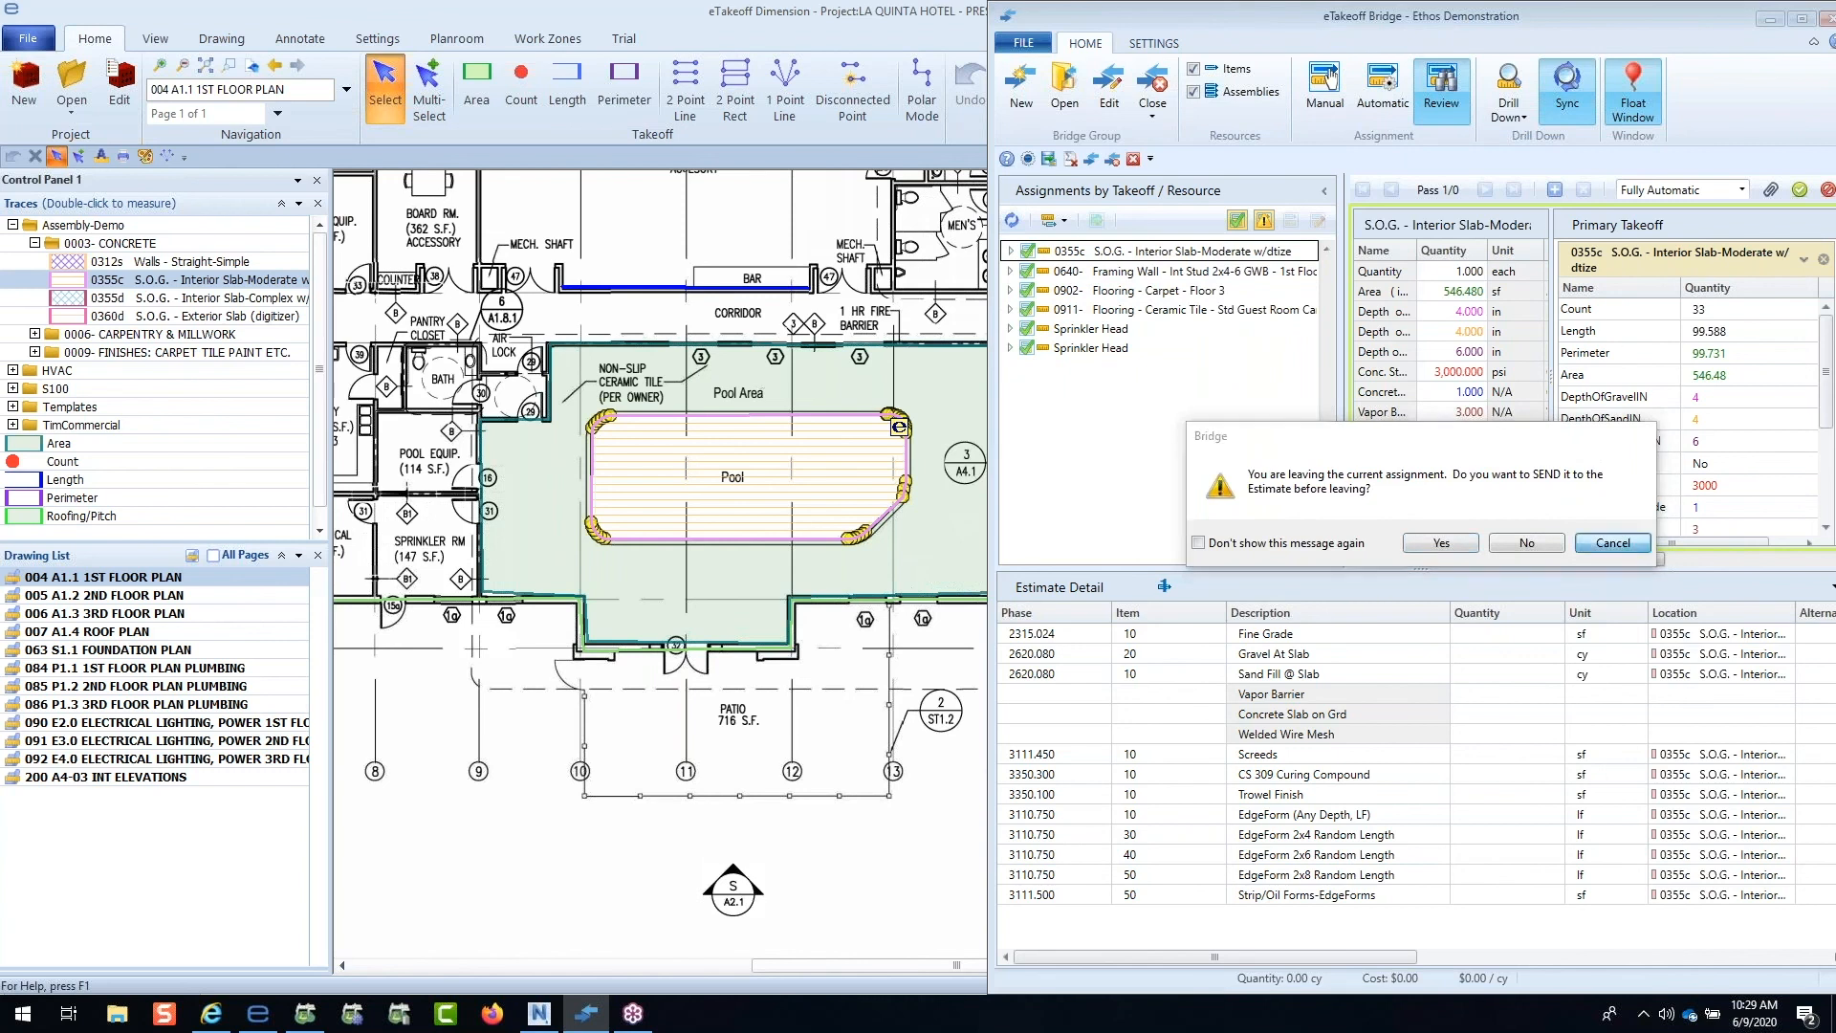
{"action": "left_click", "coordinate": [1612, 542]}
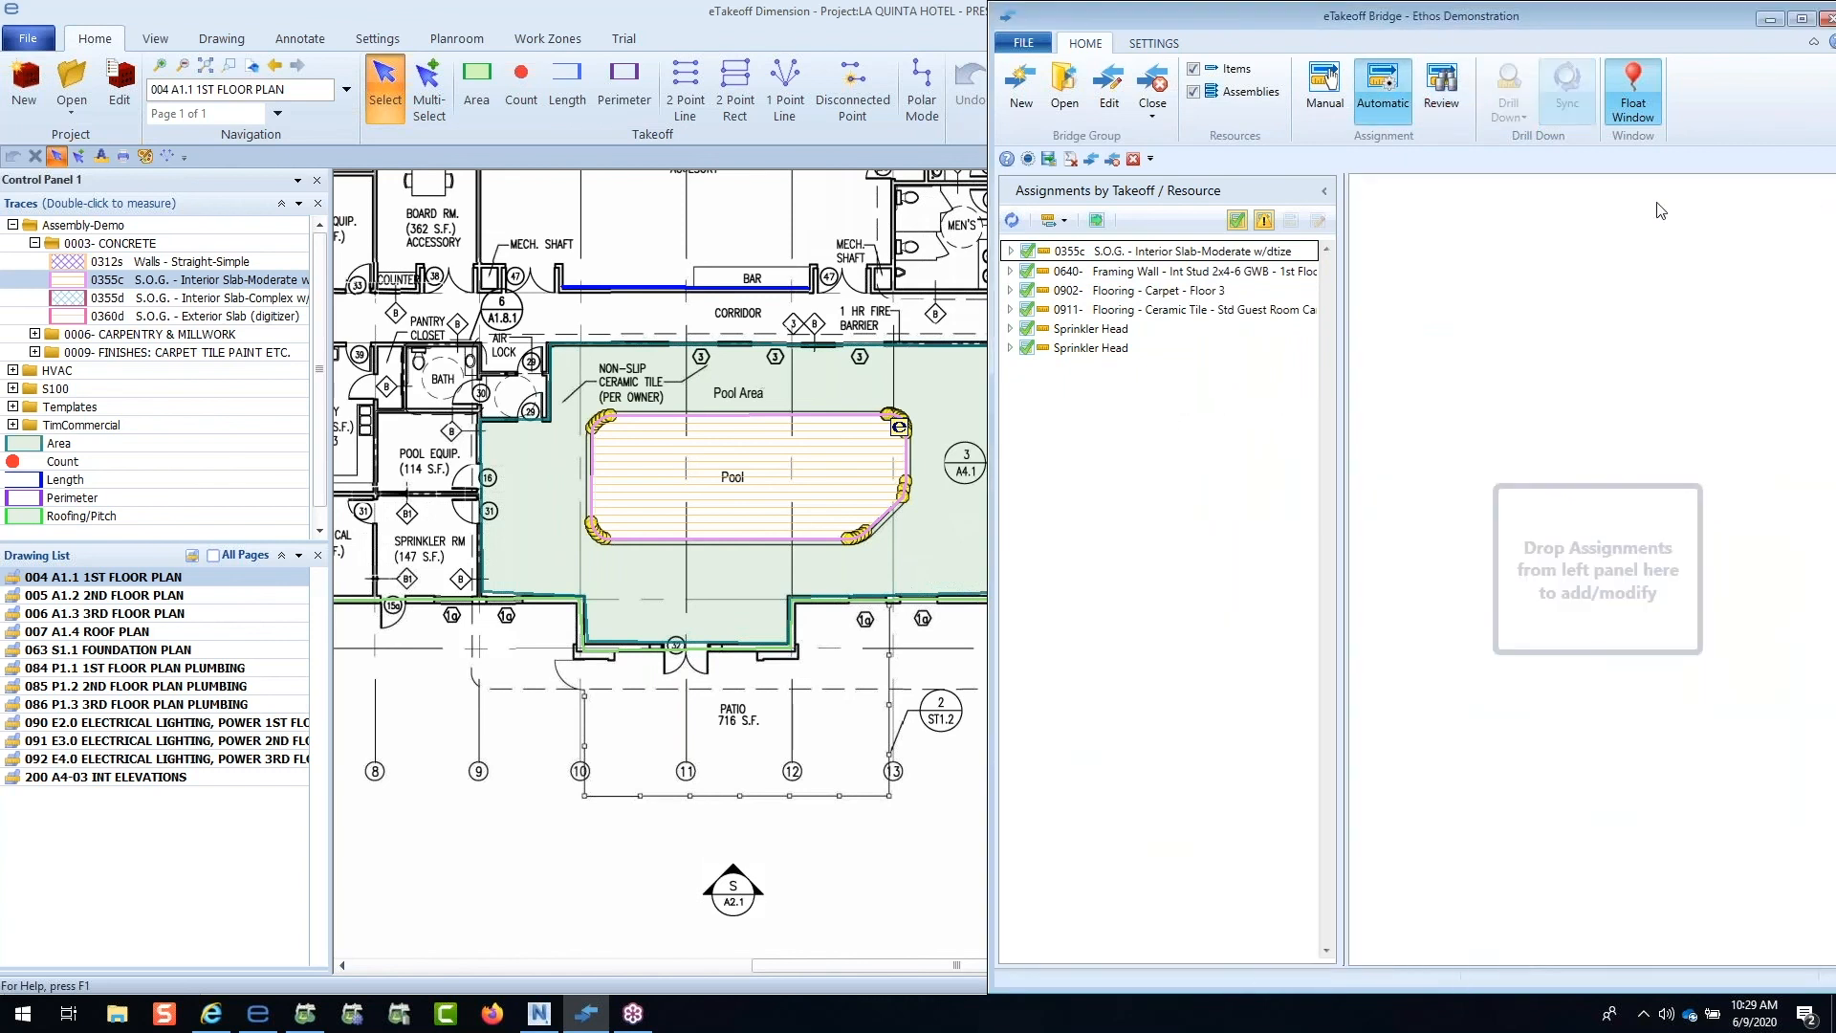
{"action": "left_click", "coordinate": [1440, 95]}
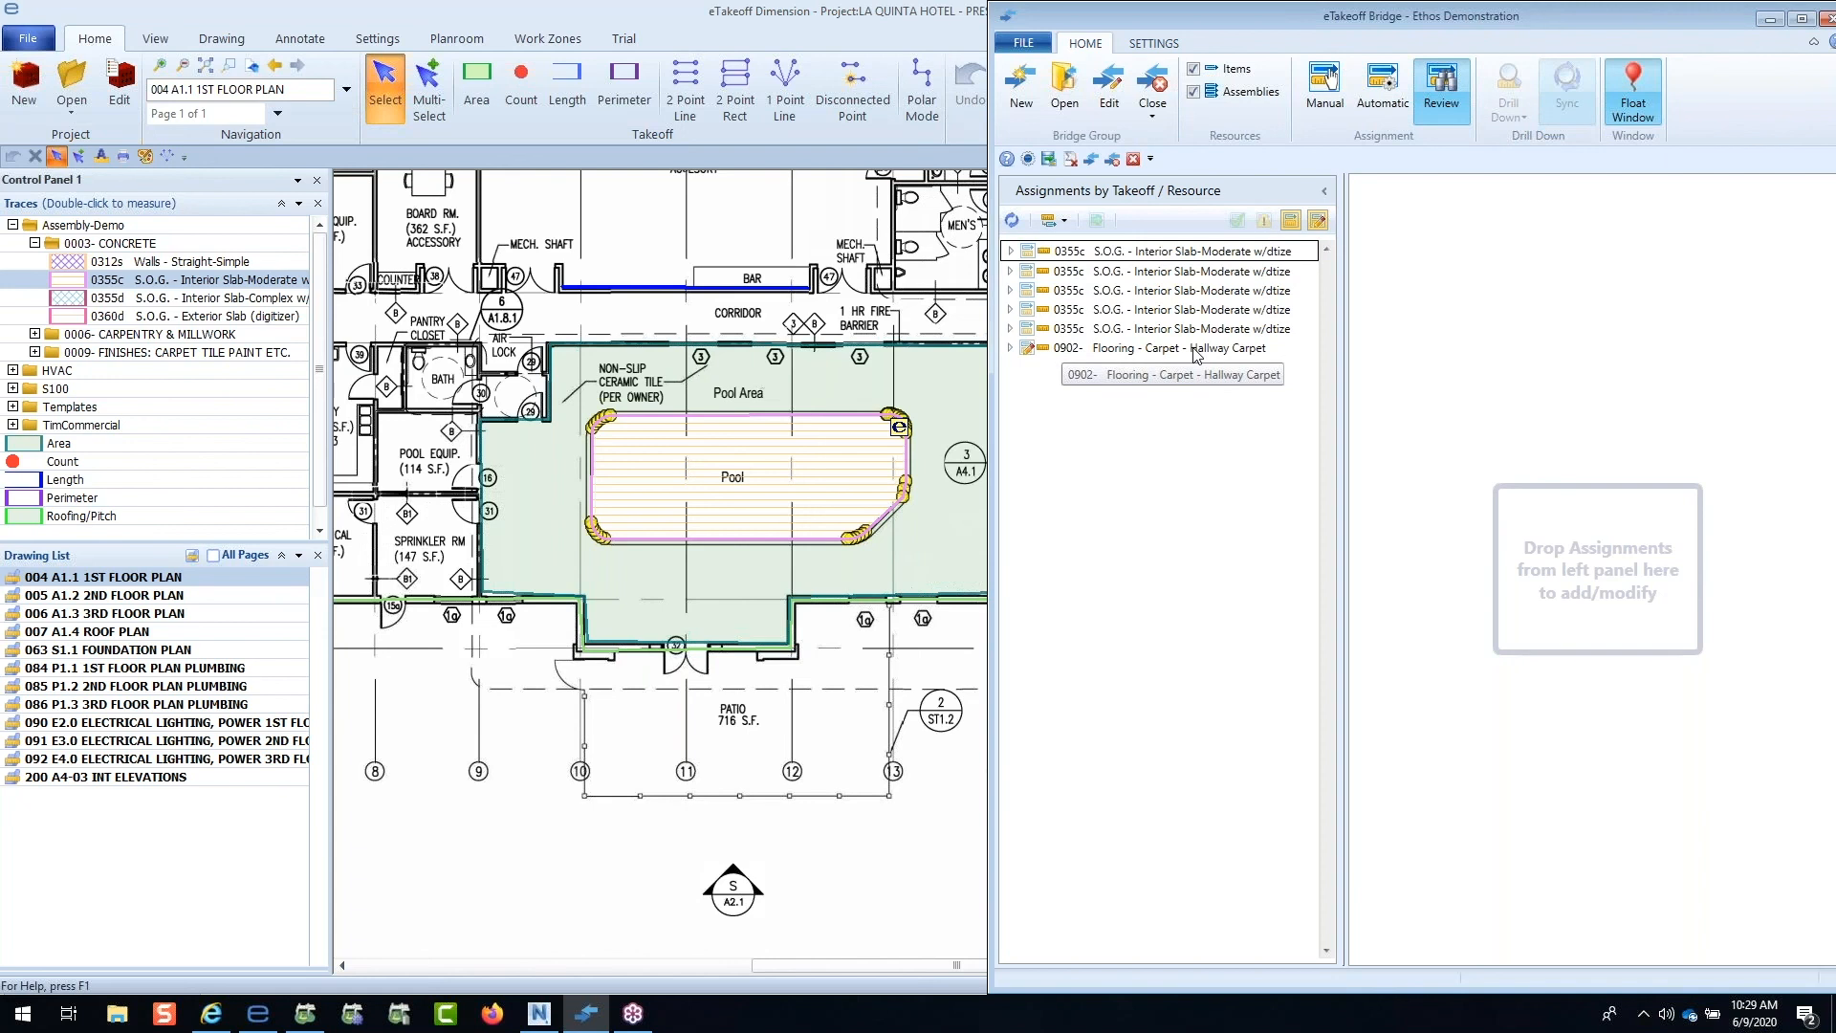
{"action": "left_click", "coordinate": [1011, 348]}
{"action": "left_click", "coordinate": [1068, 375]}
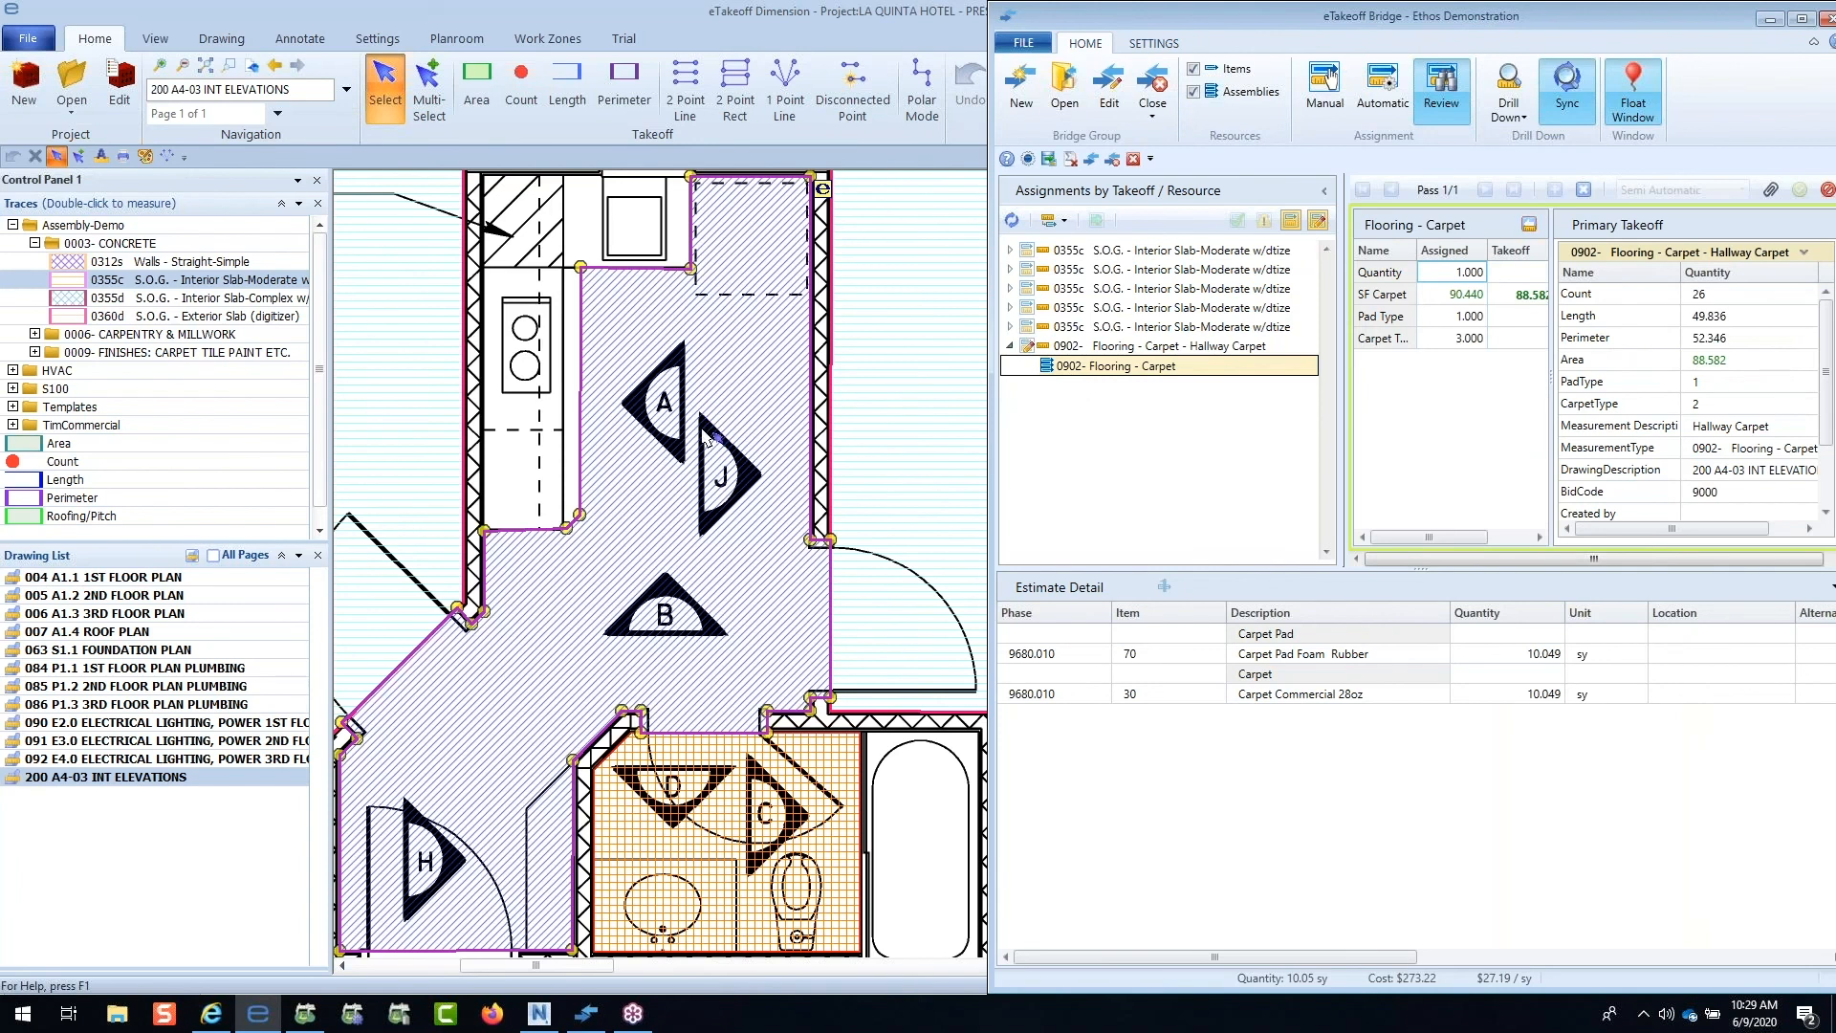
{"action": "left_click", "coordinate": [1010, 346]}
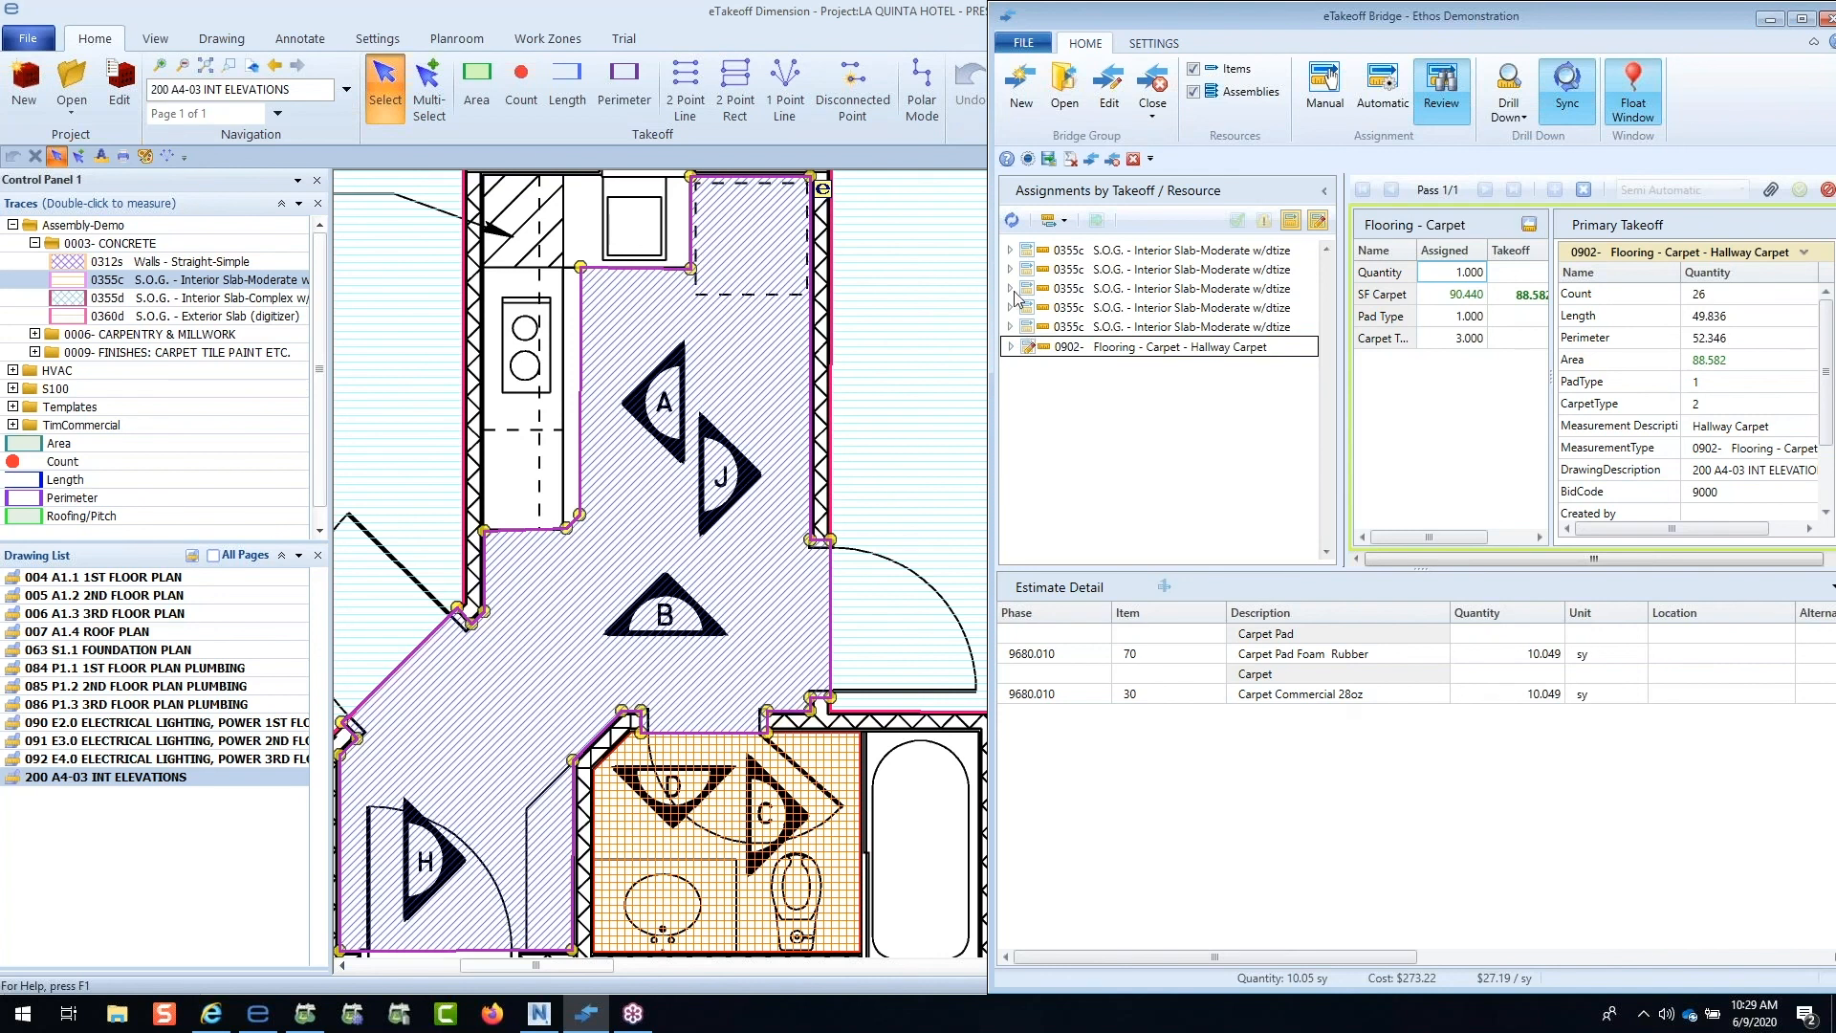
Step: Return to eTakeoff Dimension and open the 063 S1.1 FOUNDATION PLAN drawing
{"action": "left_click", "coordinate": [1770, 19]}
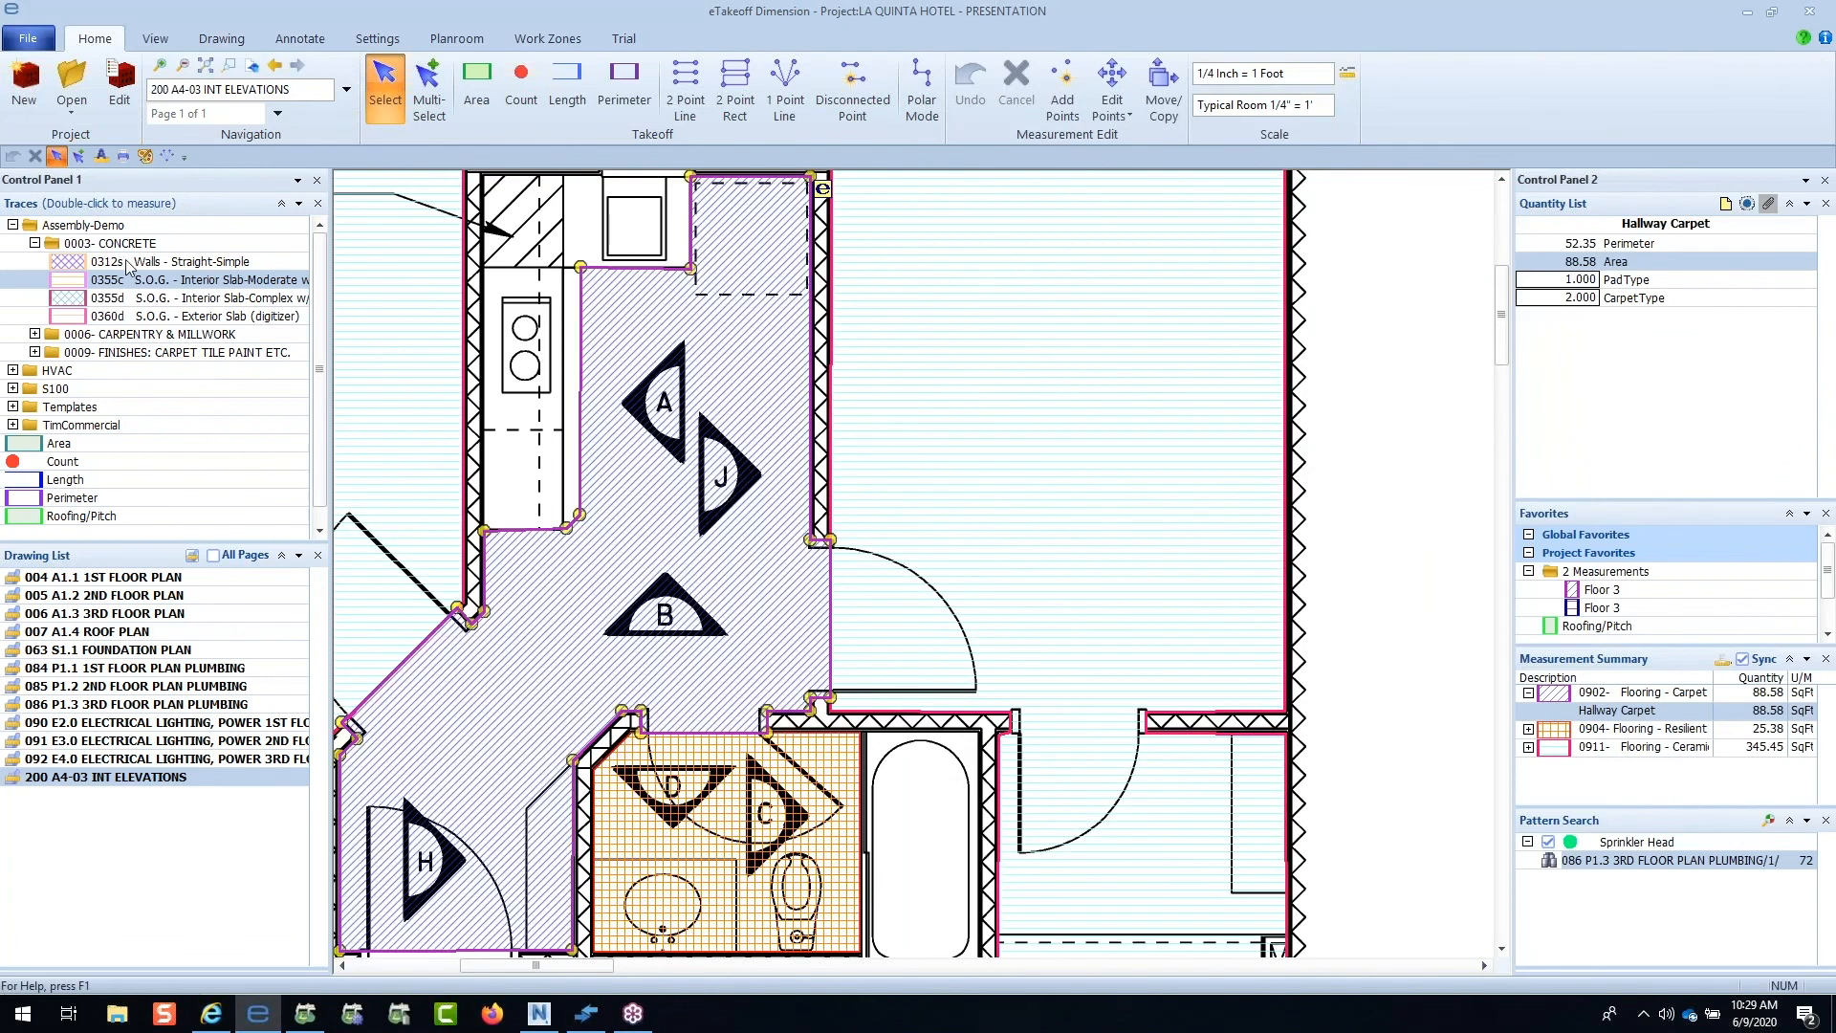
{"action": "left_click", "coordinate": [160, 585]}
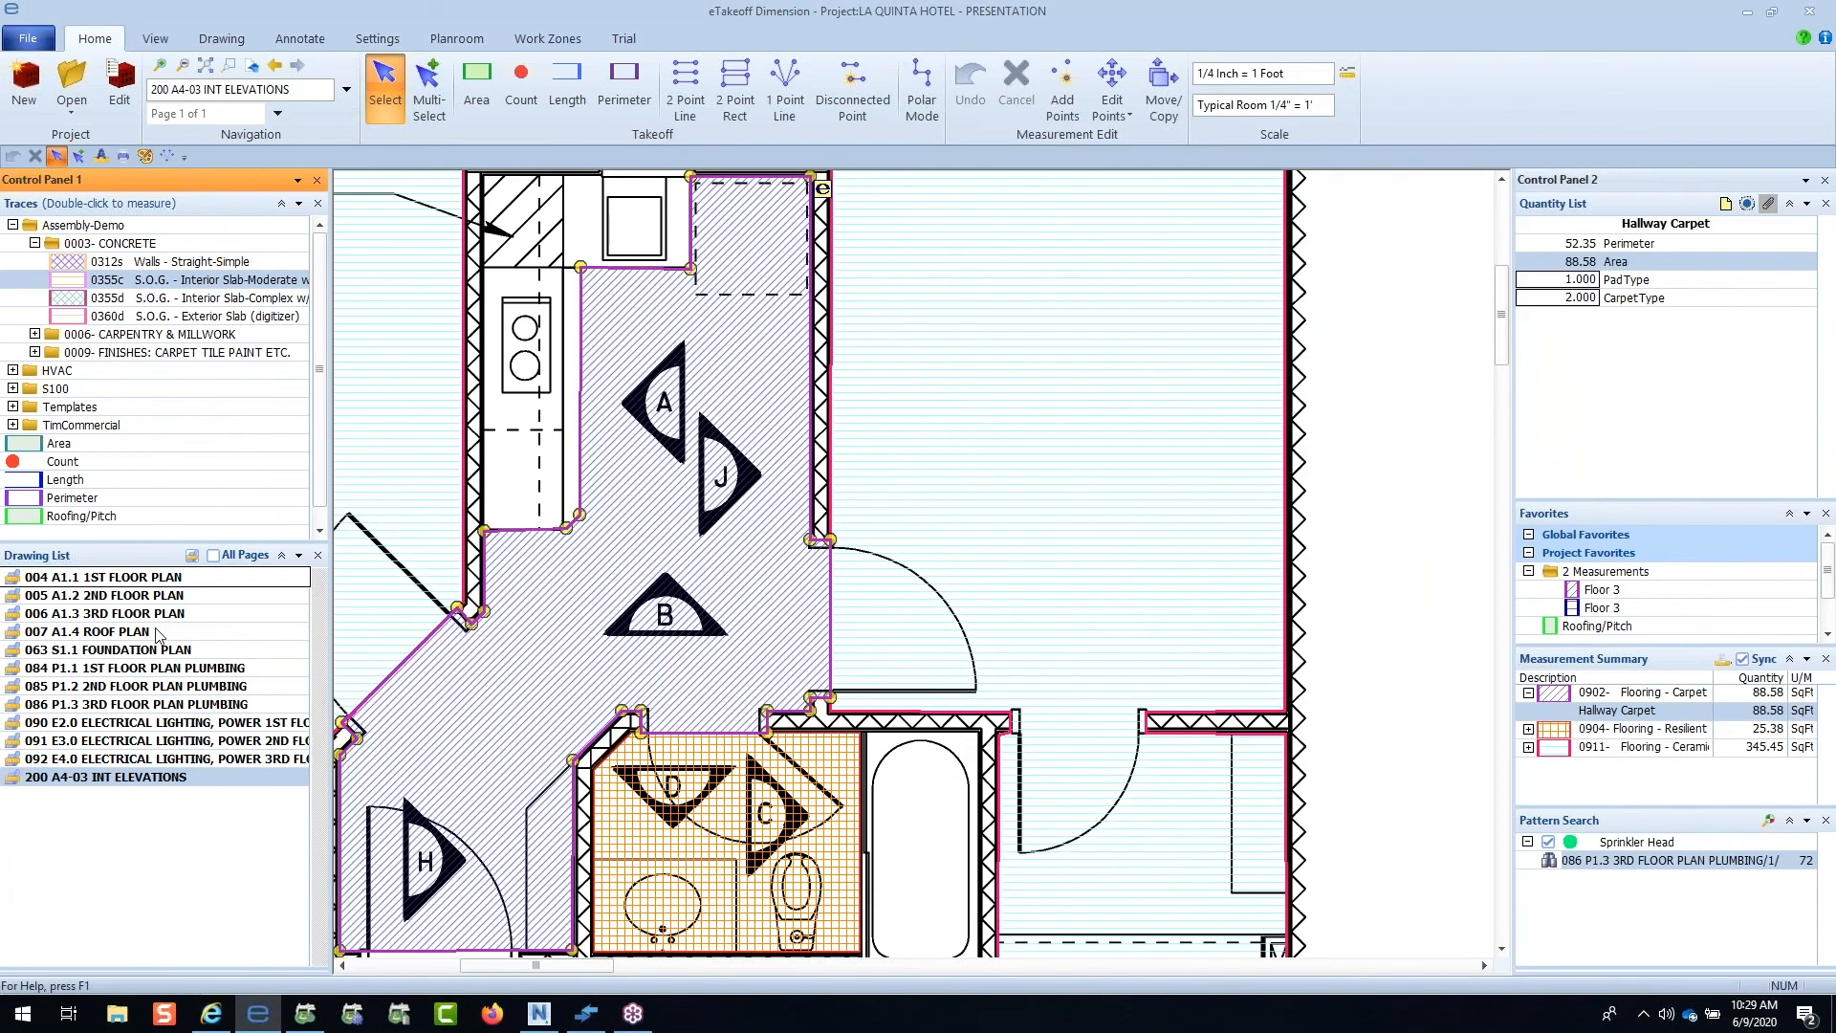
{"action": "left_click", "coordinate": [157, 651]}
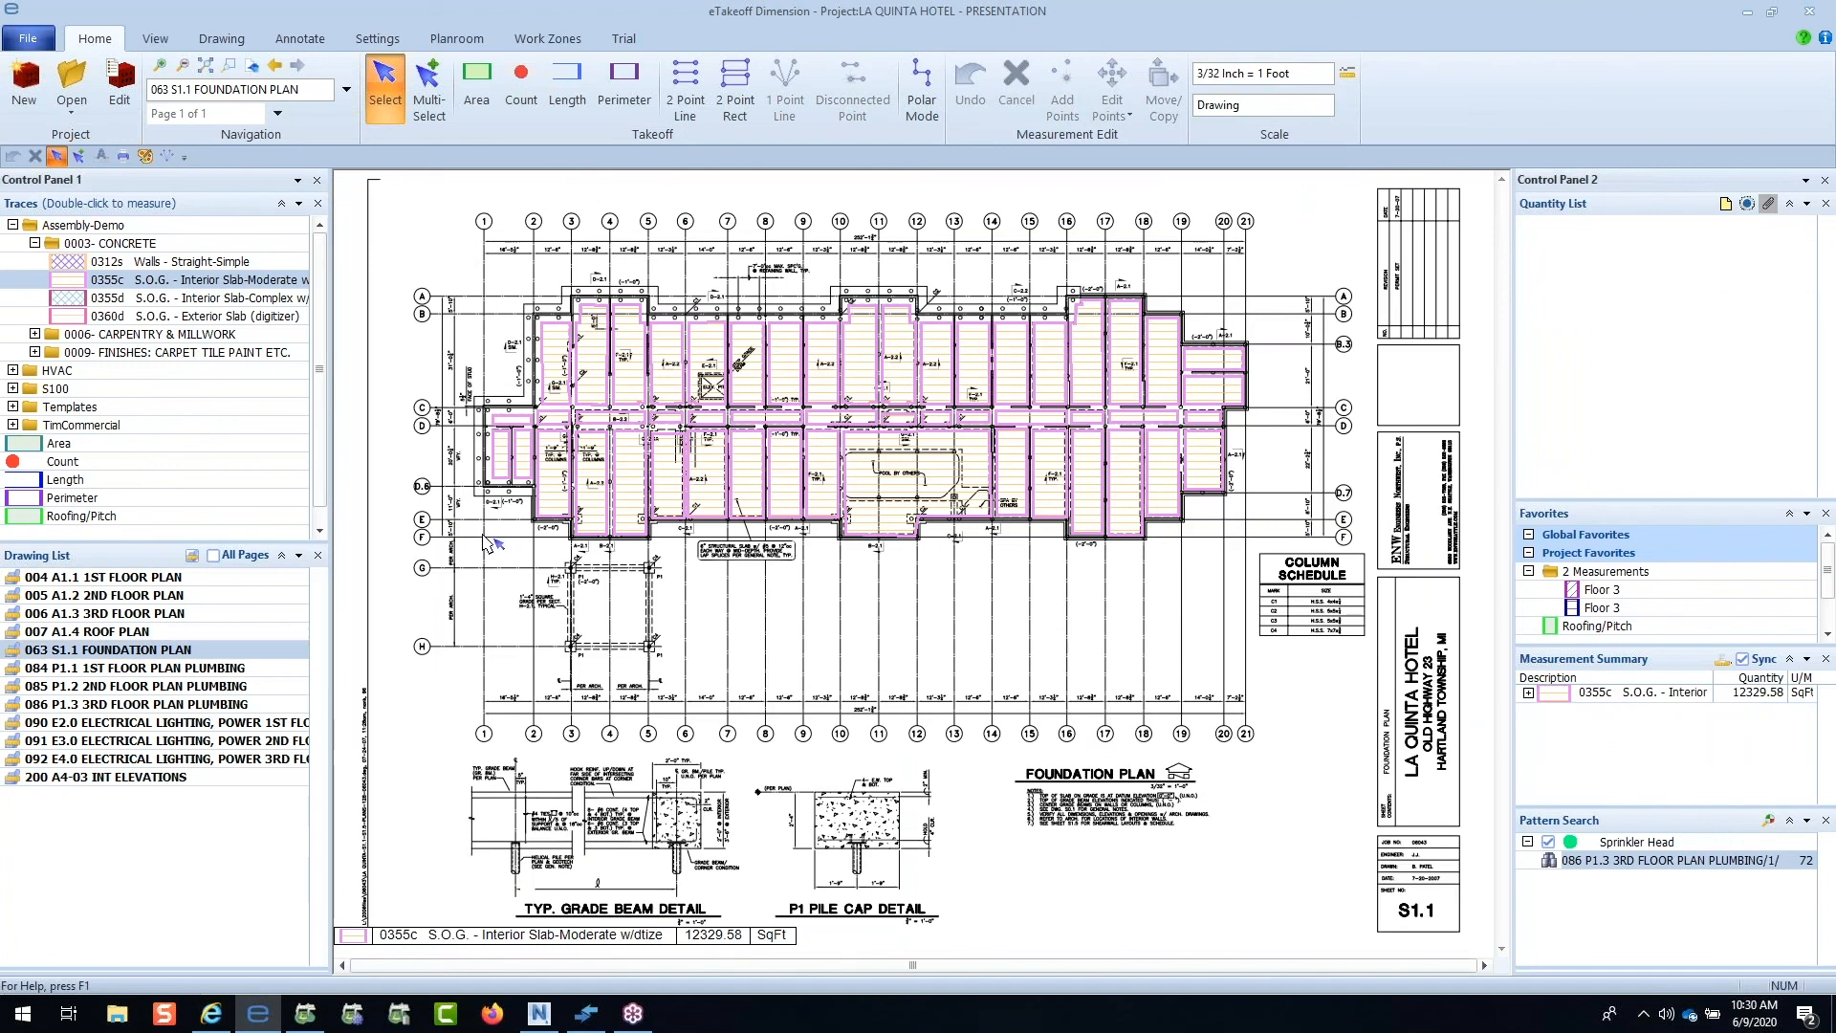
Step: Set the ConcStrengthPsi extension default to 5000 psi in the project properties and save the change
{"action": "left_click", "coordinate": [125, 106]}
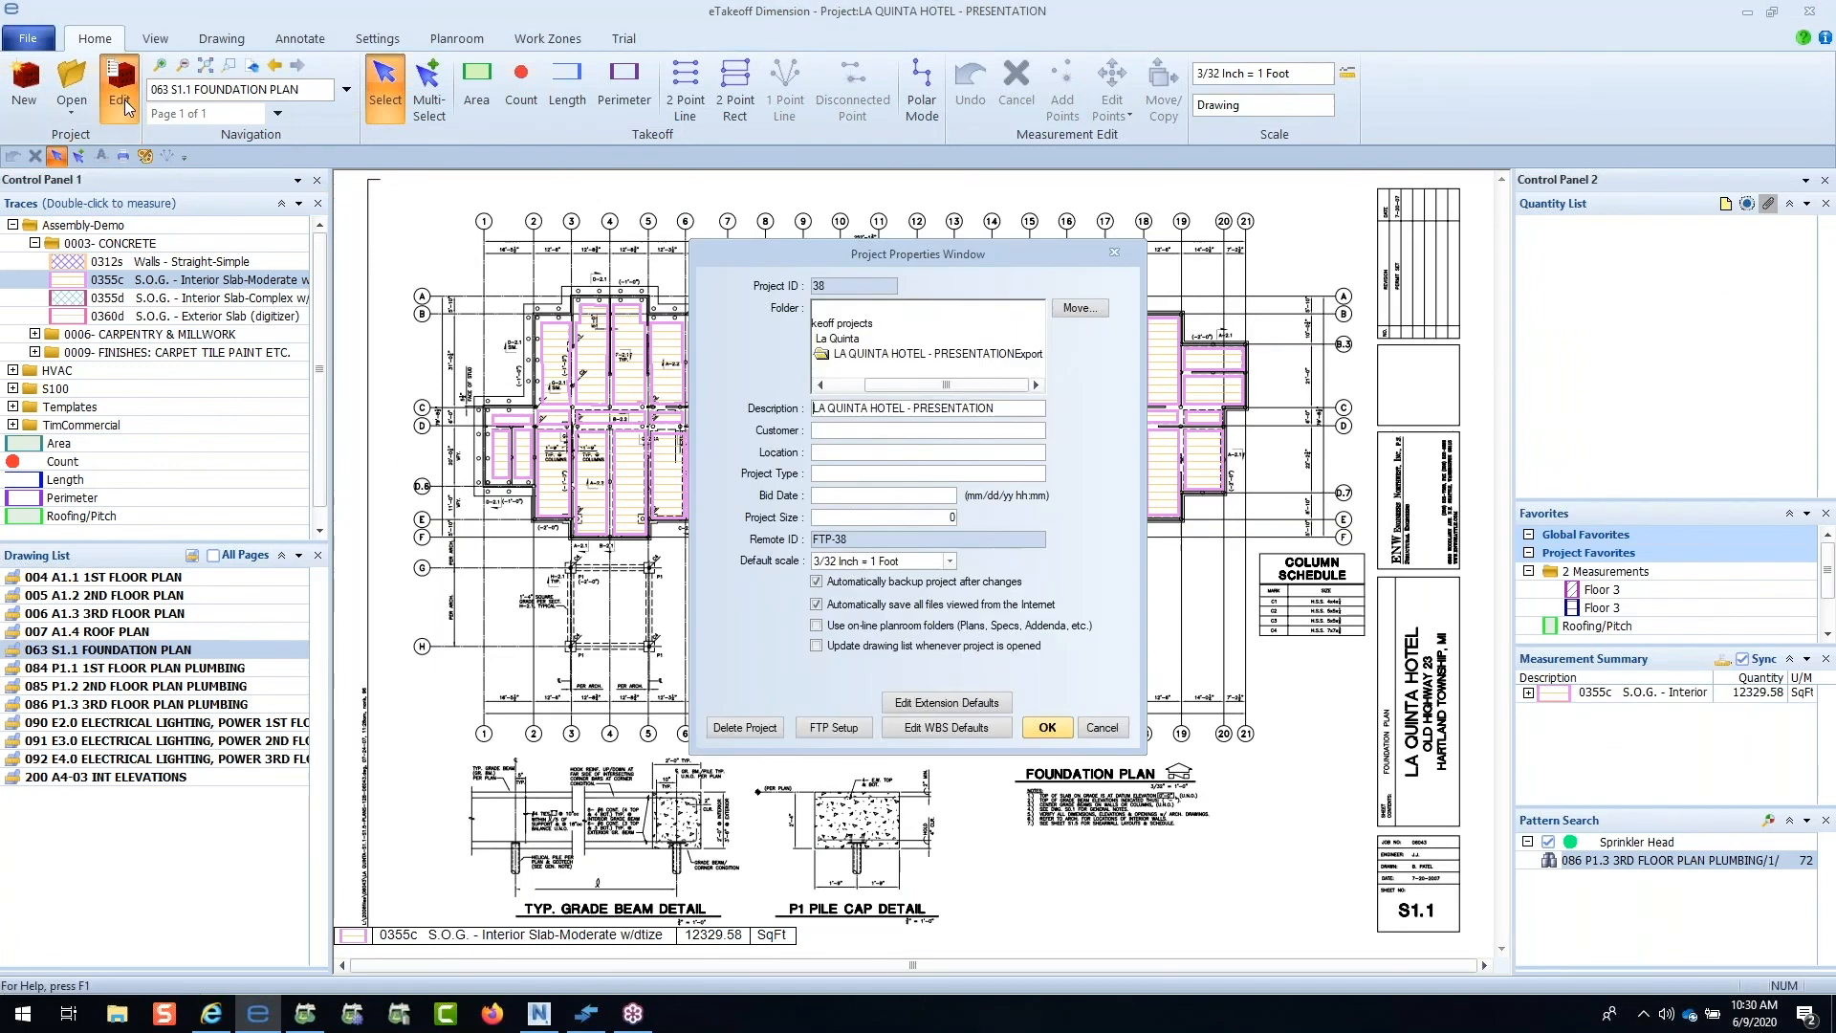
{"action": "left_click", "coordinate": [945, 703]}
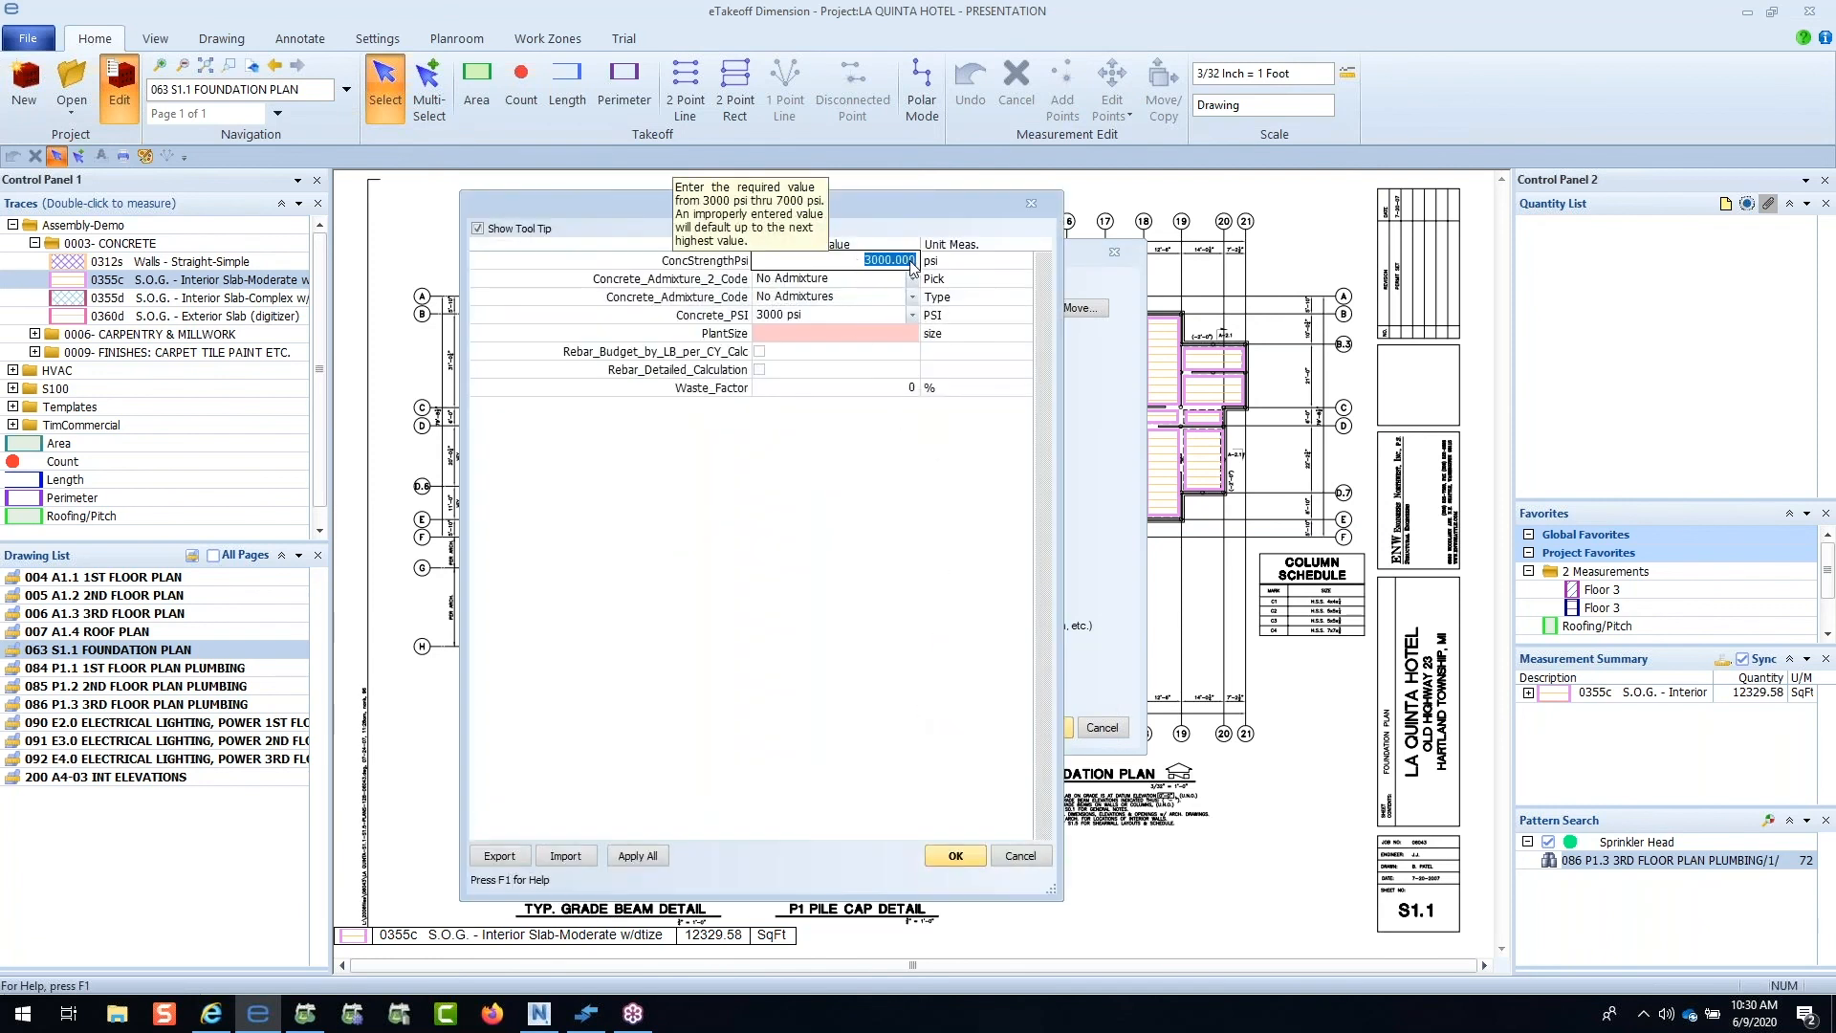
{"action": "left_click_drag", "start_coordinate": [885, 207], "coordinate": [905, 207]}
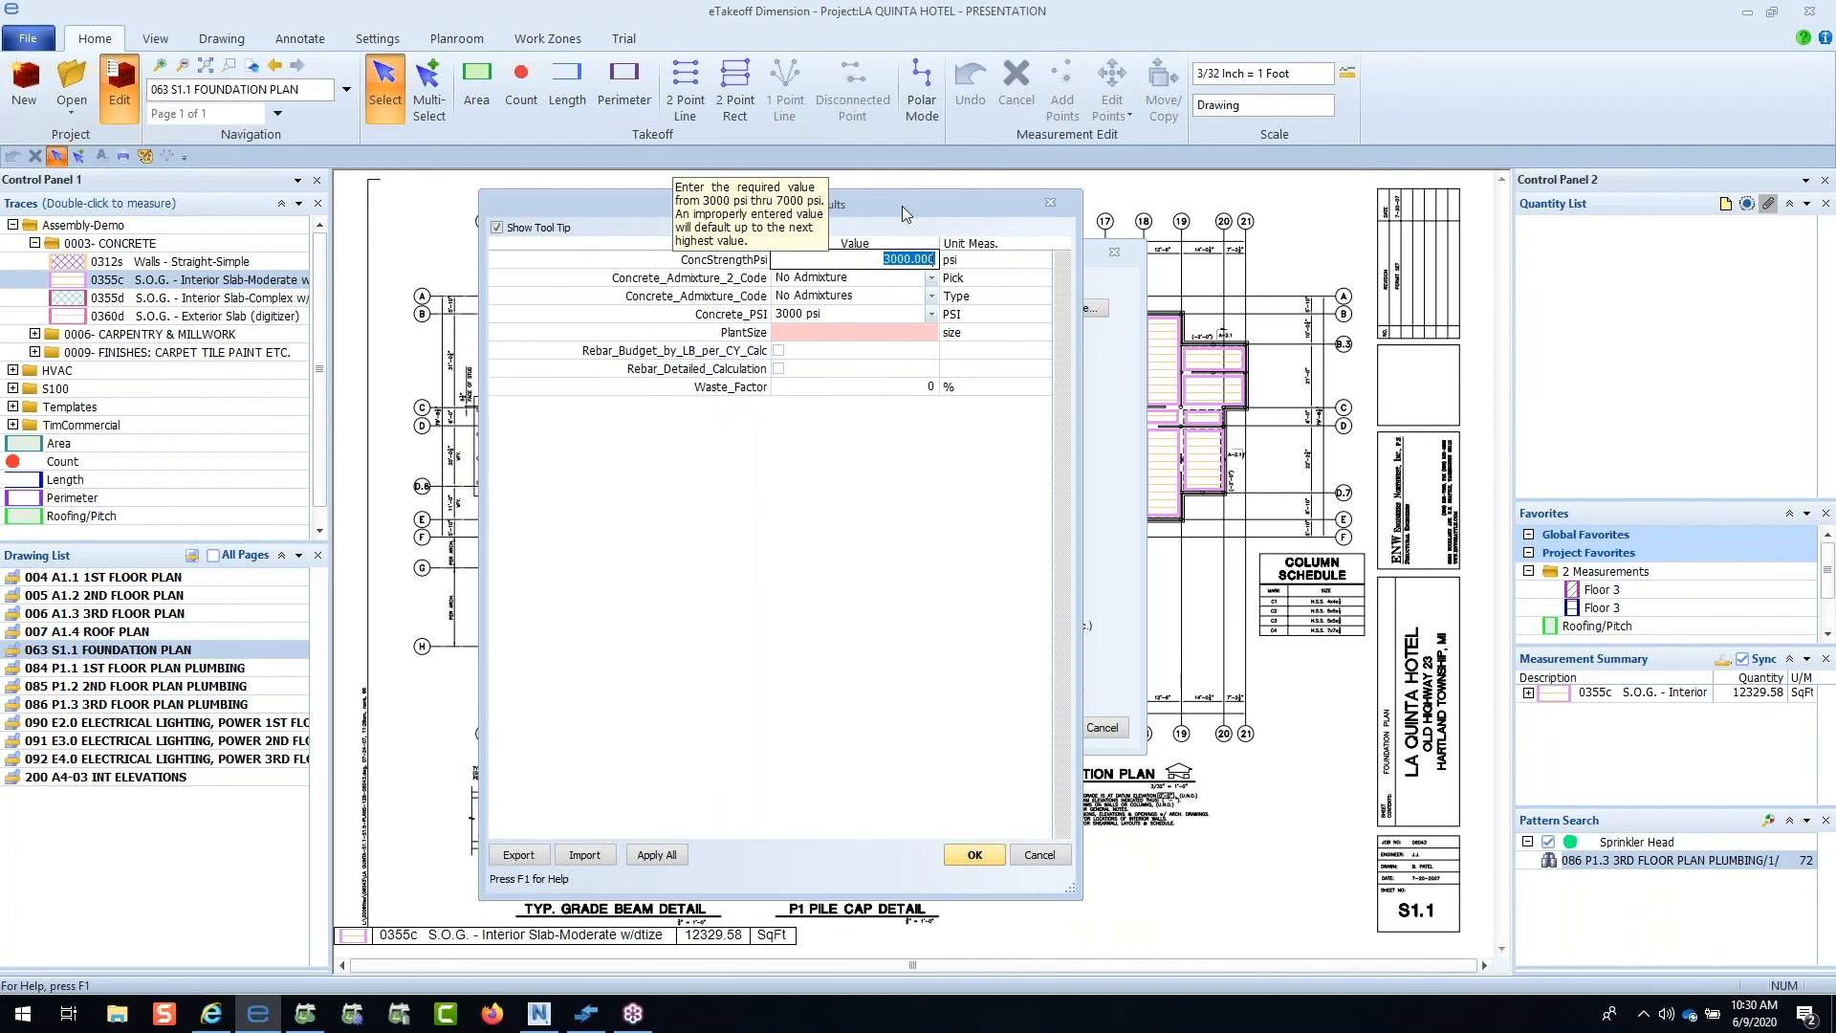
{"action": "type", "text": "5000"}
{"action": "key", "text": "Tab"}
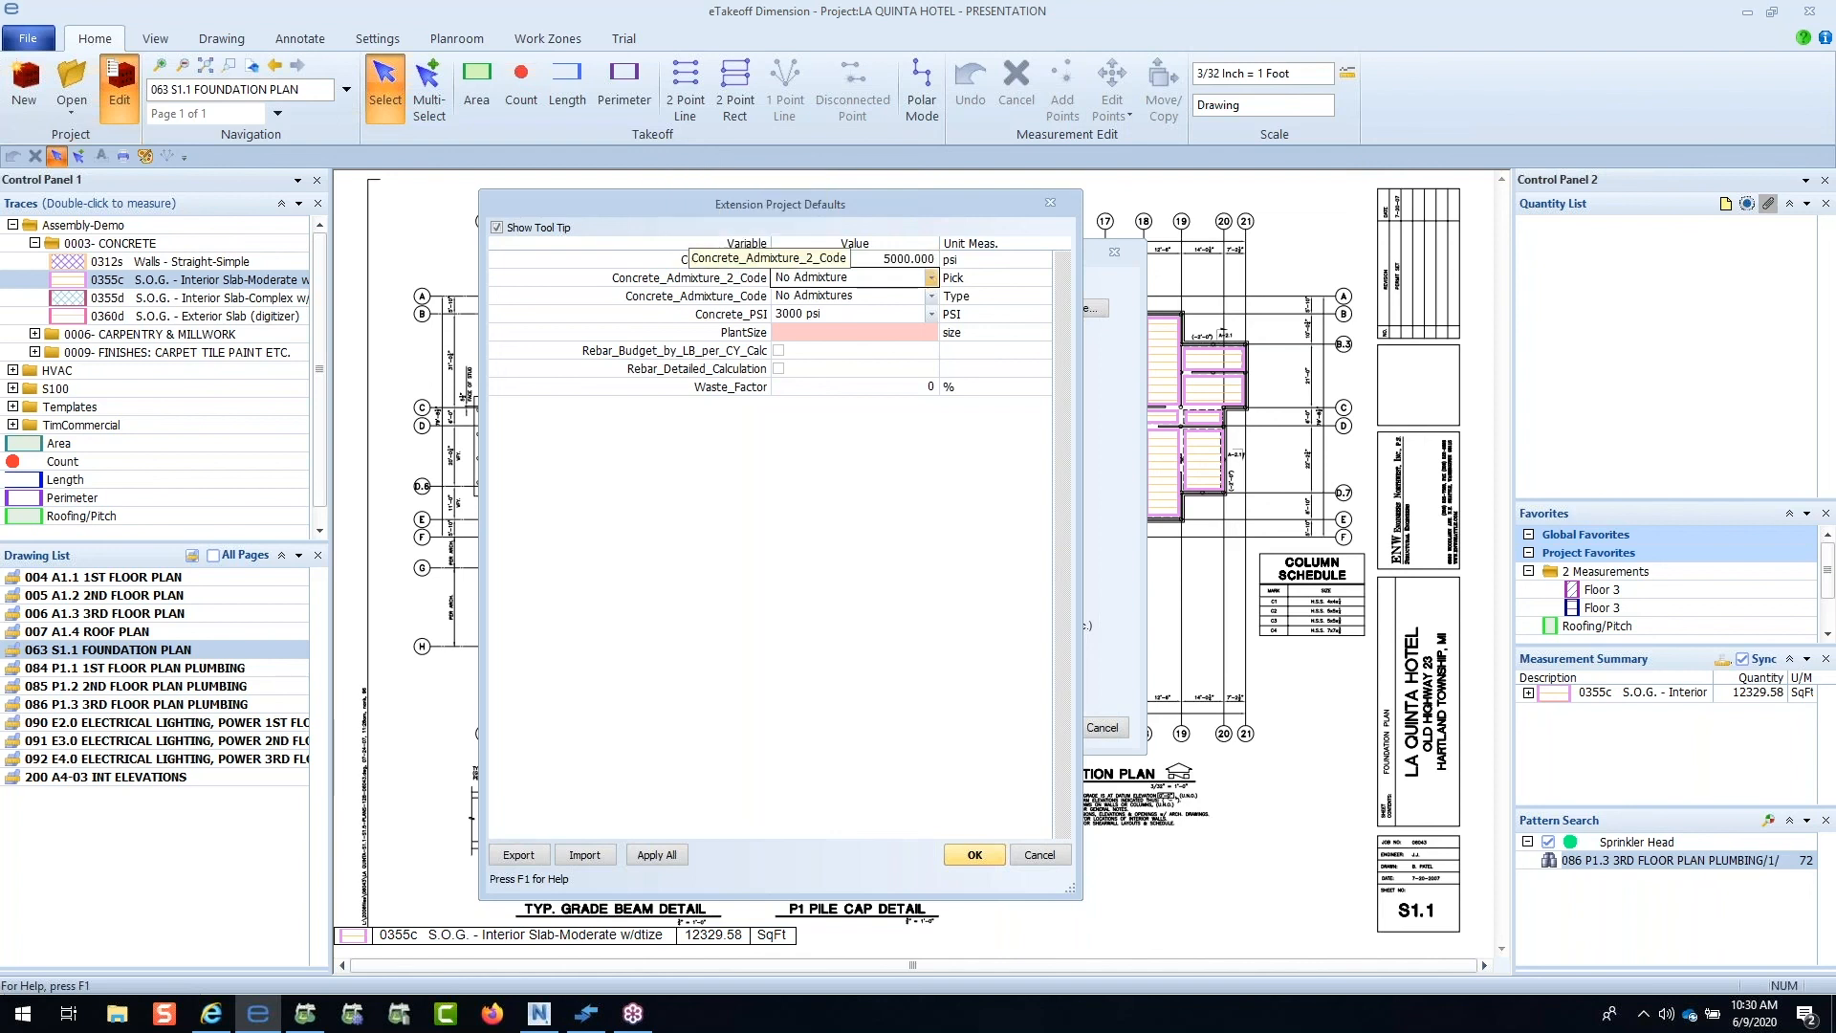
{"action": "left_click", "coordinate": [914, 260]}
{"action": "right_click", "coordinate": [908, 260]}
{"action": "left_click", "coordinate": [742, 263]}
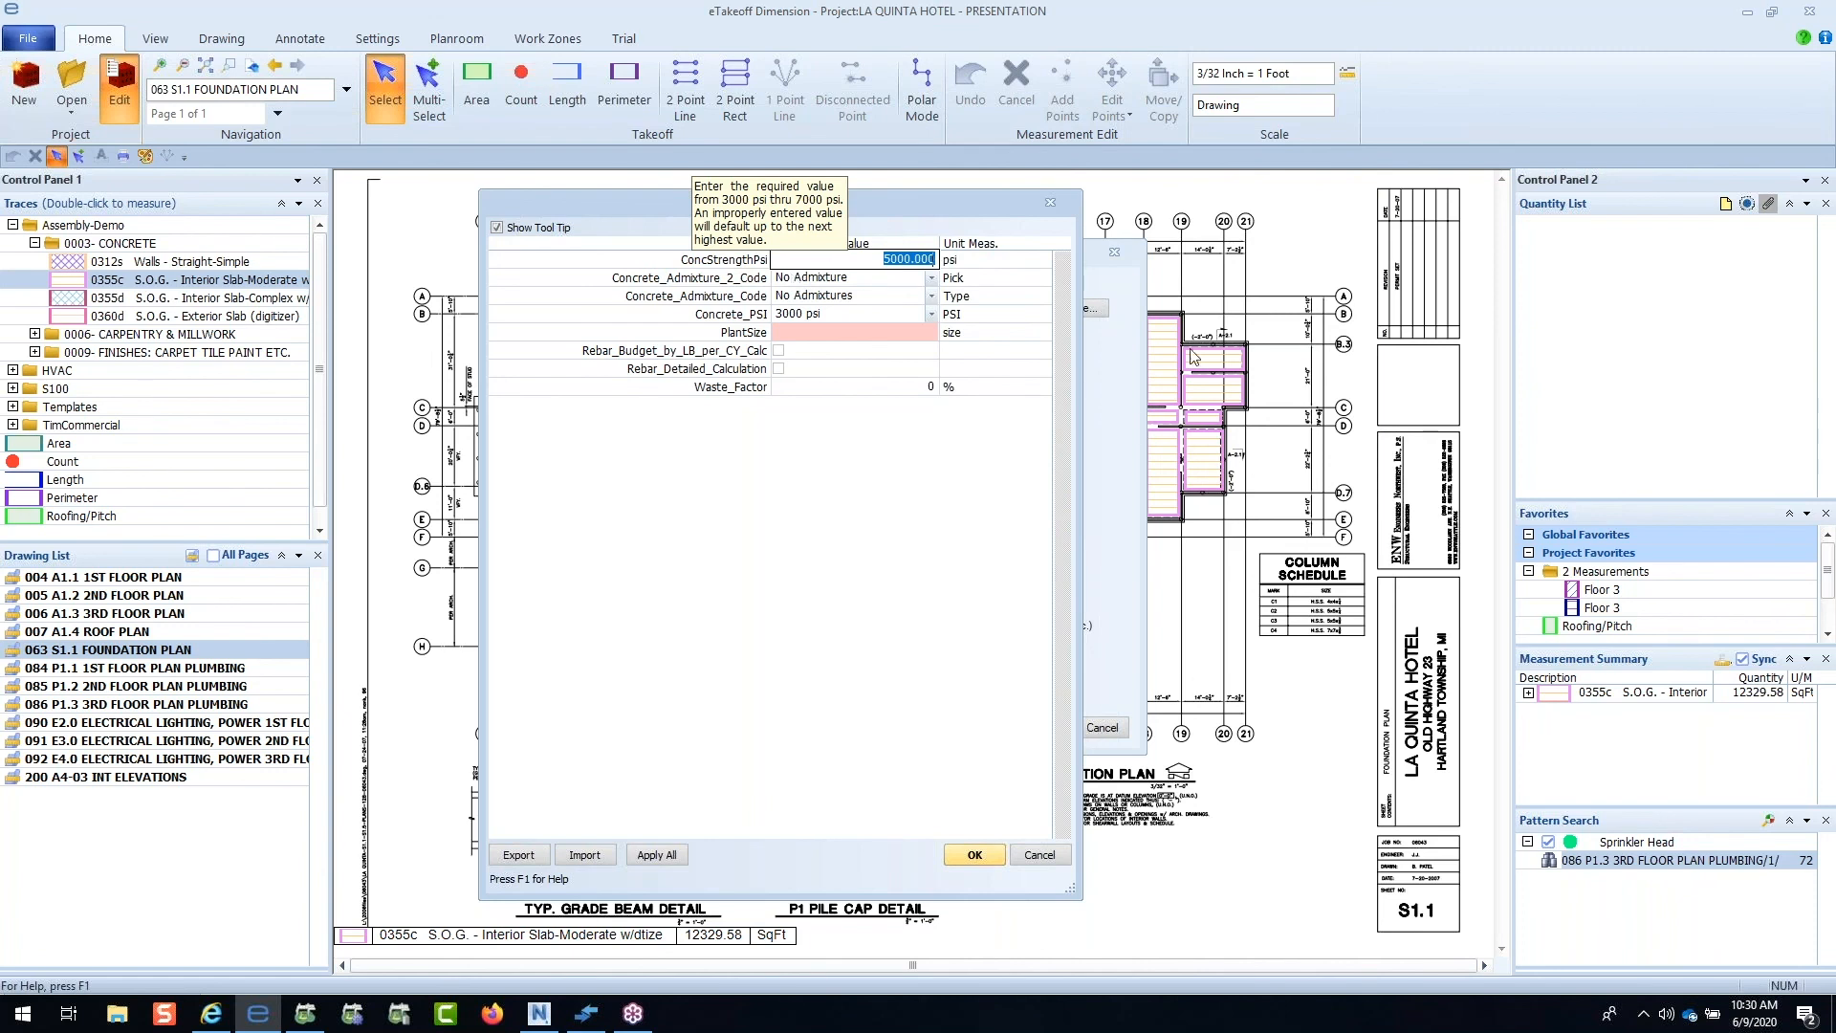
{"action": "left_click", "coordinate": [991, 854]}
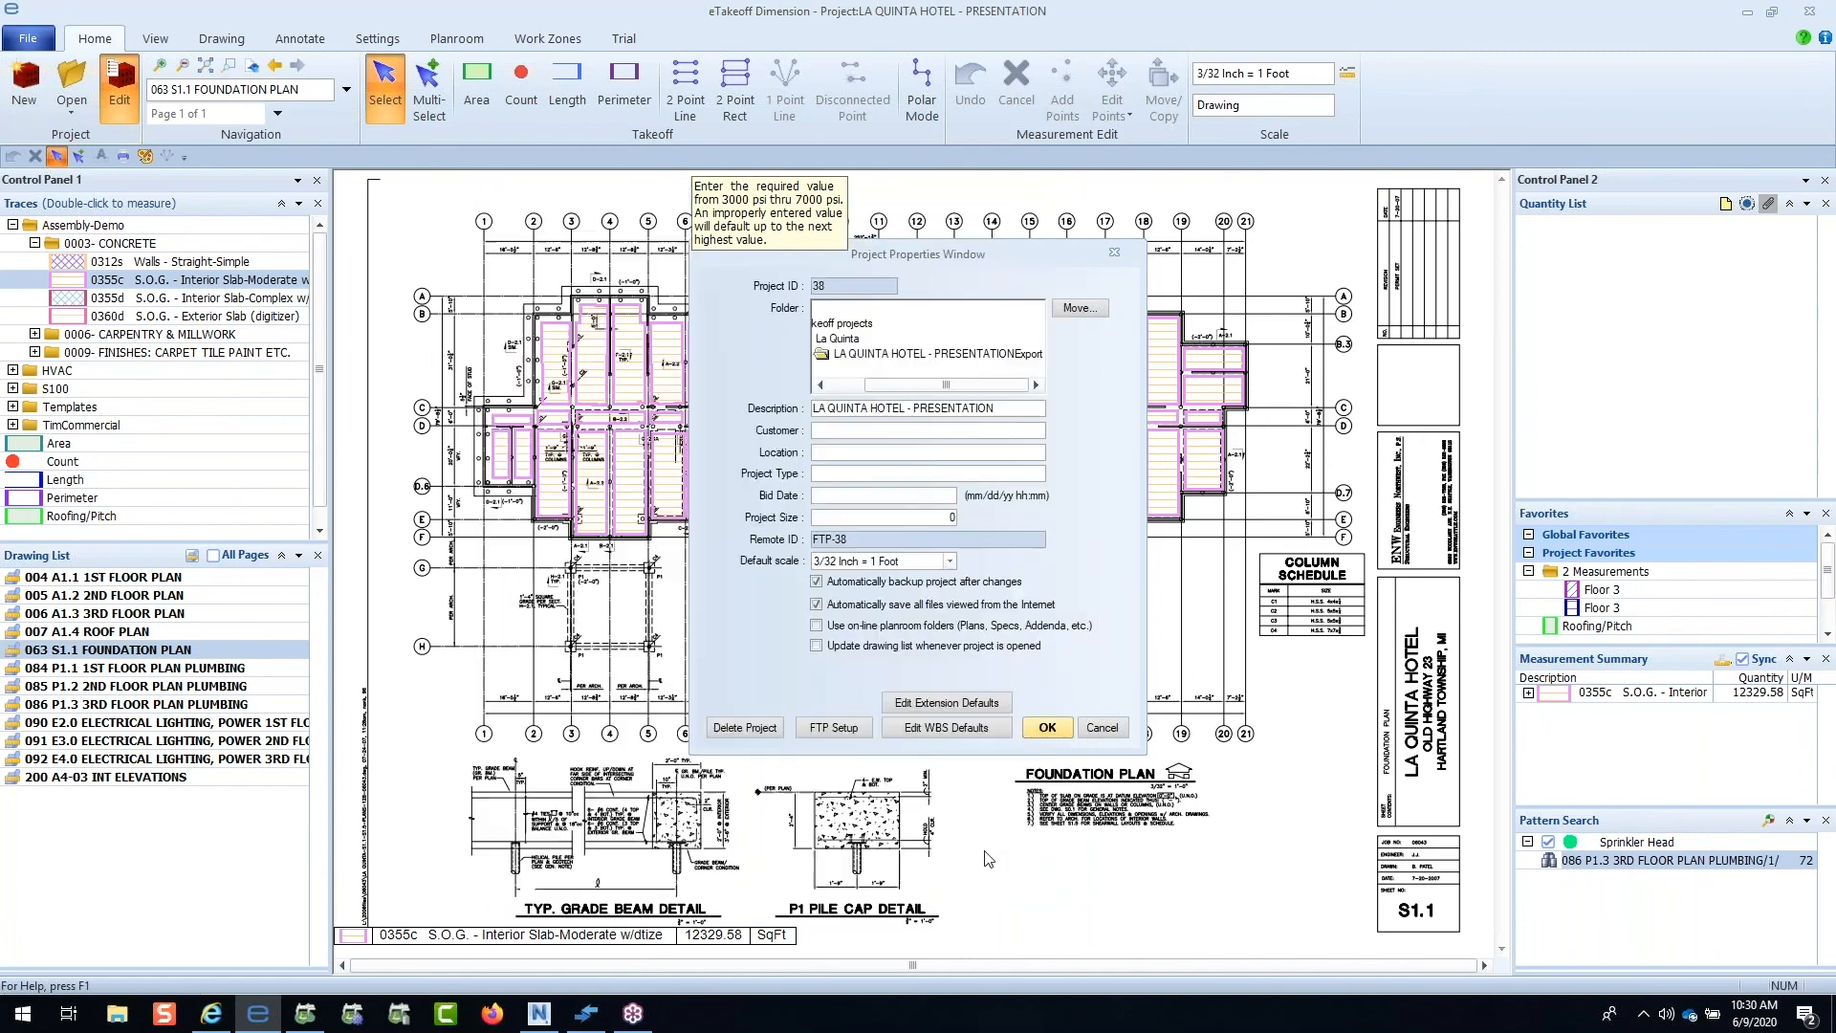
{"action": "left_click", "coordinate": [1052, 732]}
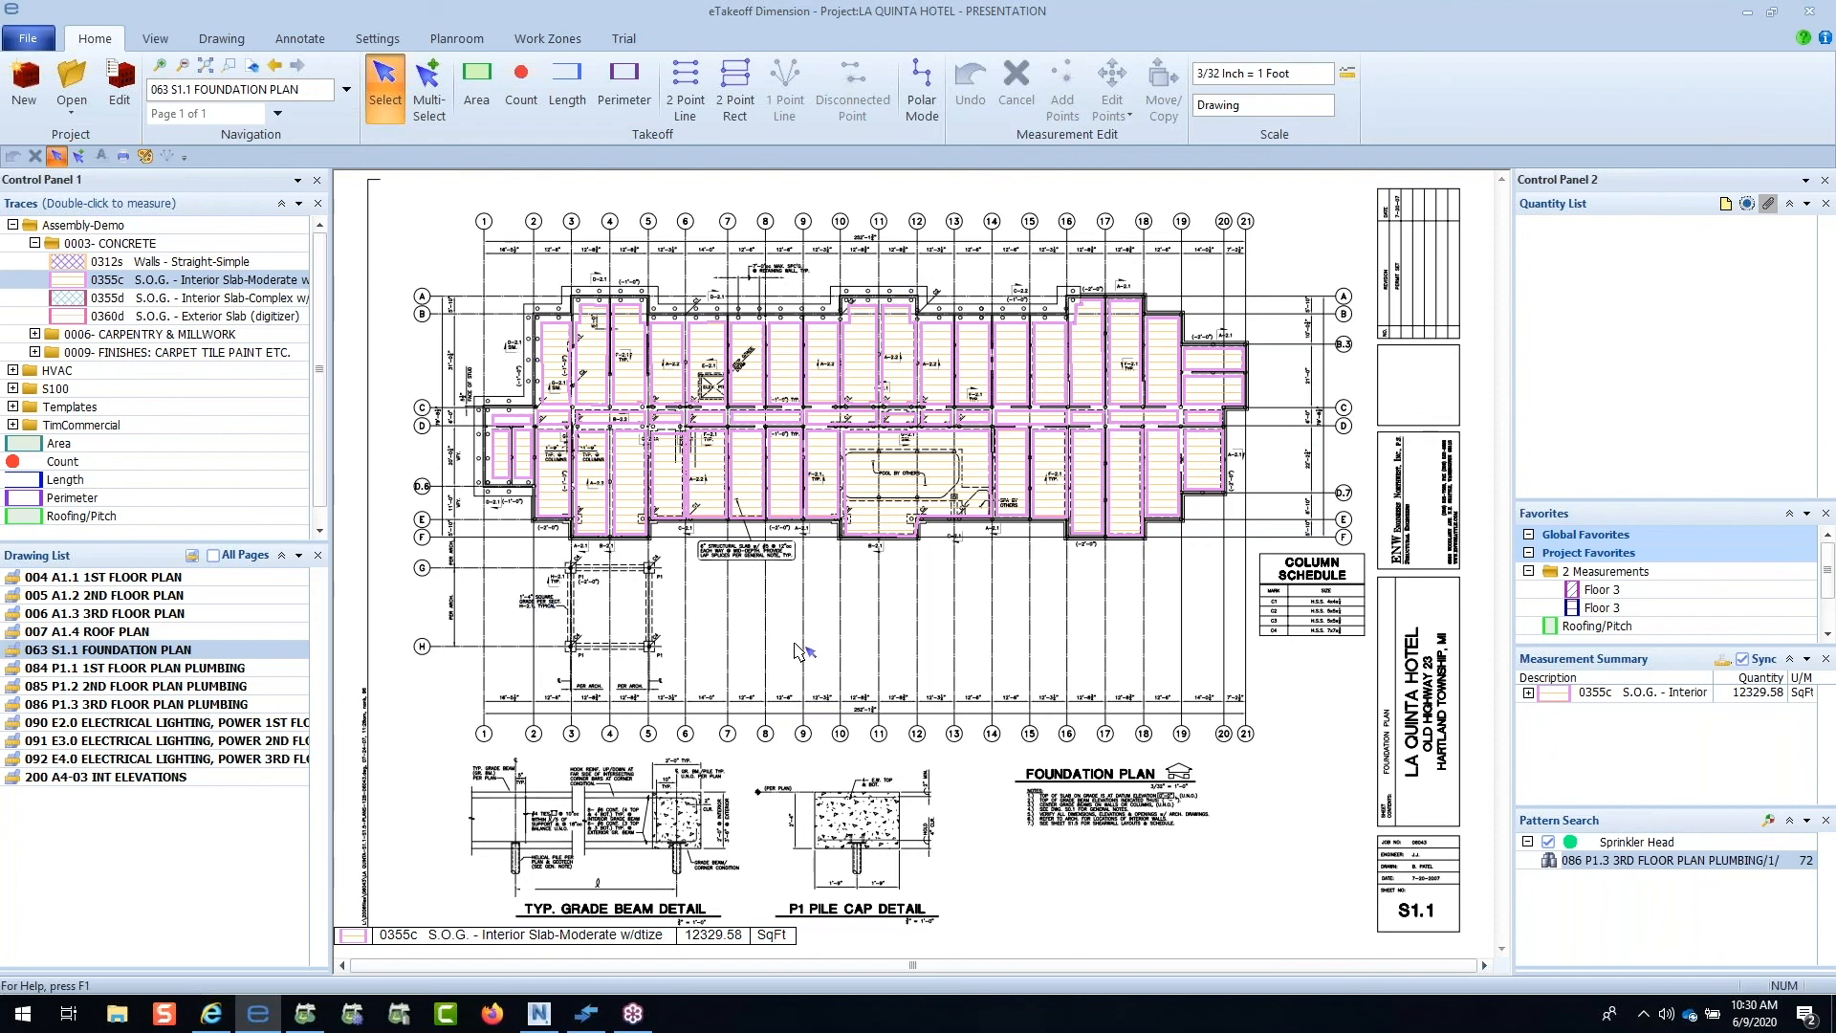
Step: Switch to eTakeoff Bridge, refresh the assignments, and send all pending ones to the estimate in Automatic mode
{"action": "left_click", "coordinate": [585, 1016]}
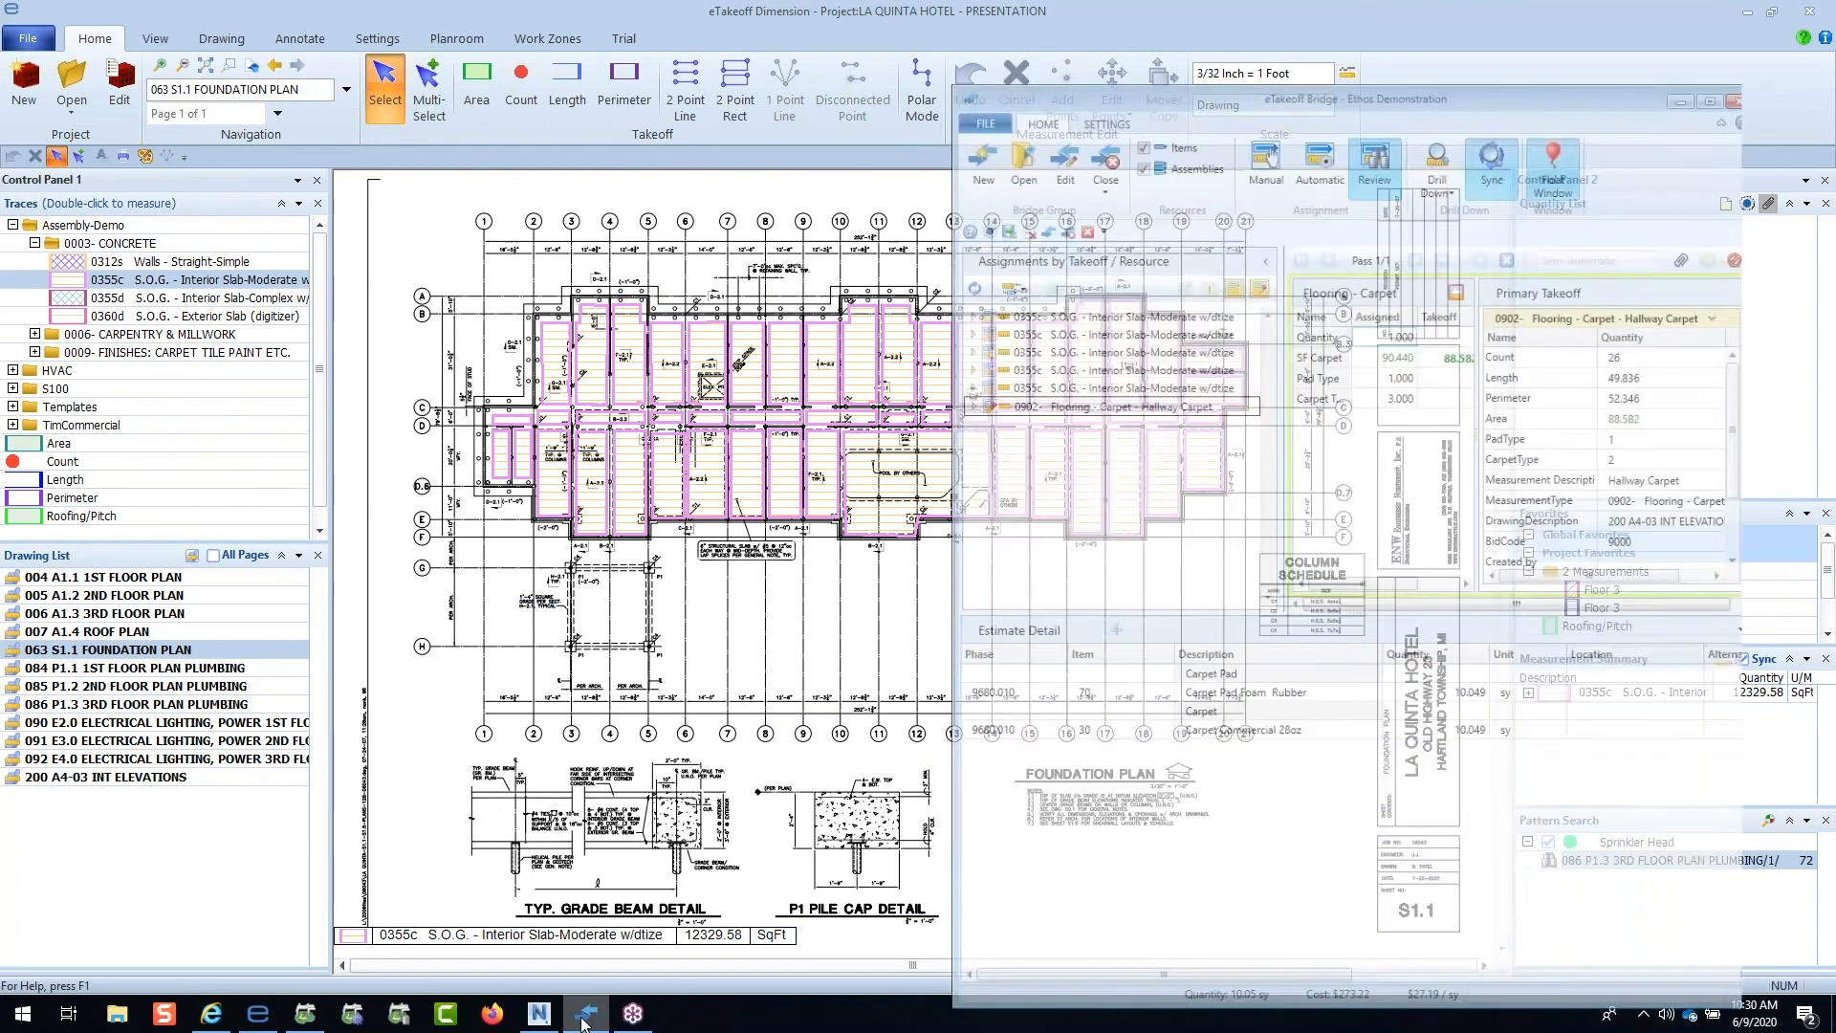
{"action": "left_click", "coordinate": [1011, 221]}
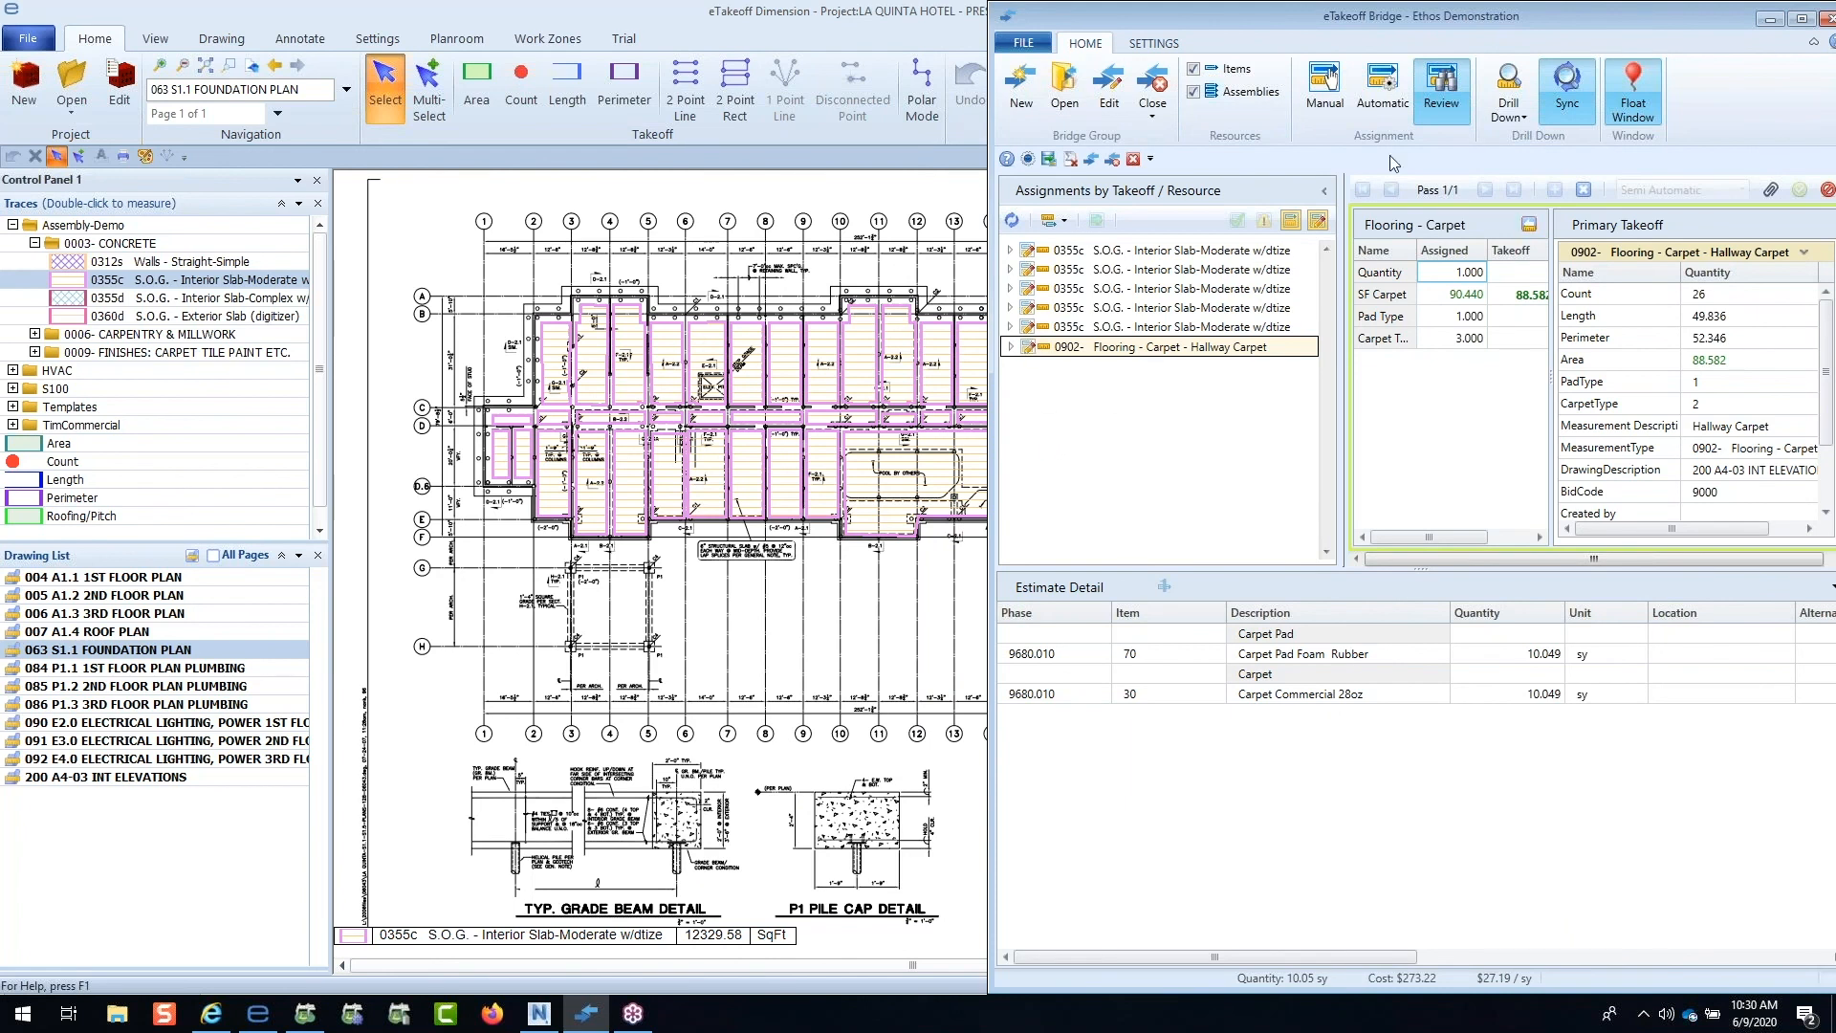
{"action": "left_click", "coordinate": [1390, 111]}
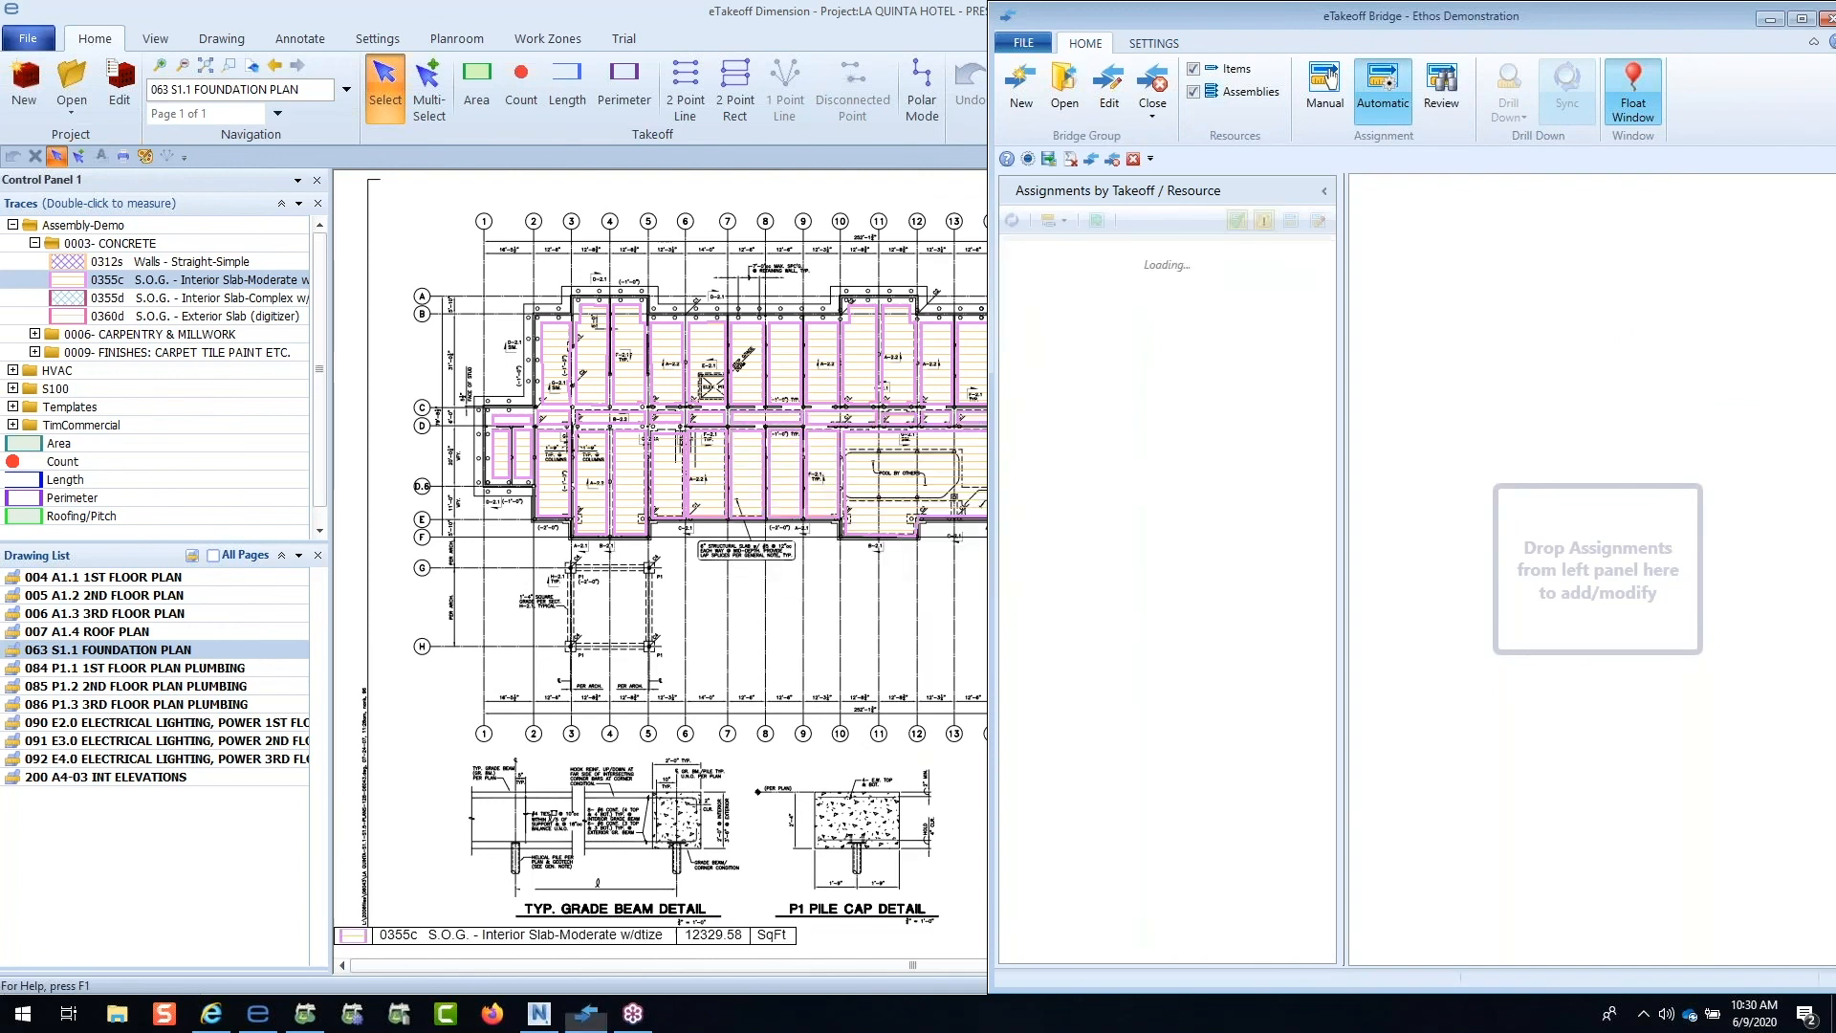
{"action": "left_click", "coordinate": [1536, 542]}
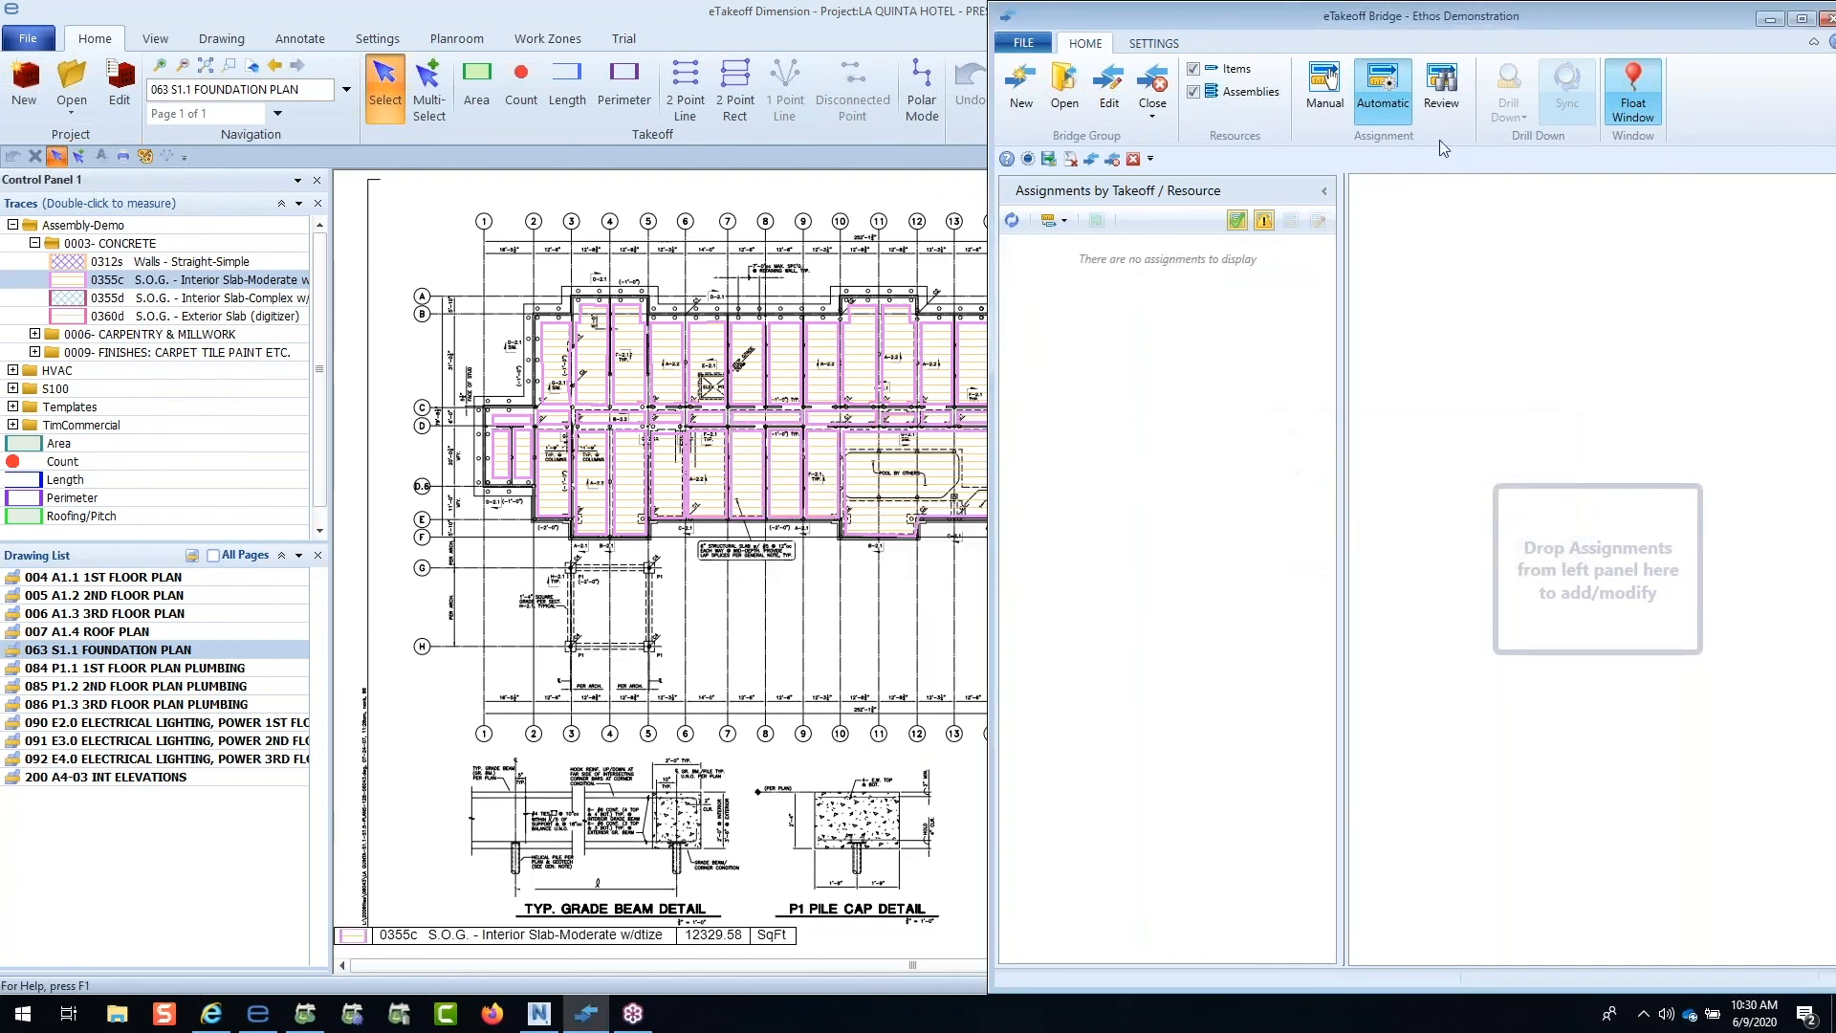
Step: List the assignments in Review mode by Resource / Takeoff and expand the changed 0355c Interior Slab-Moderate assembly's takeoffs
{"action": "left_click", "coordinate": [1441, 91]}
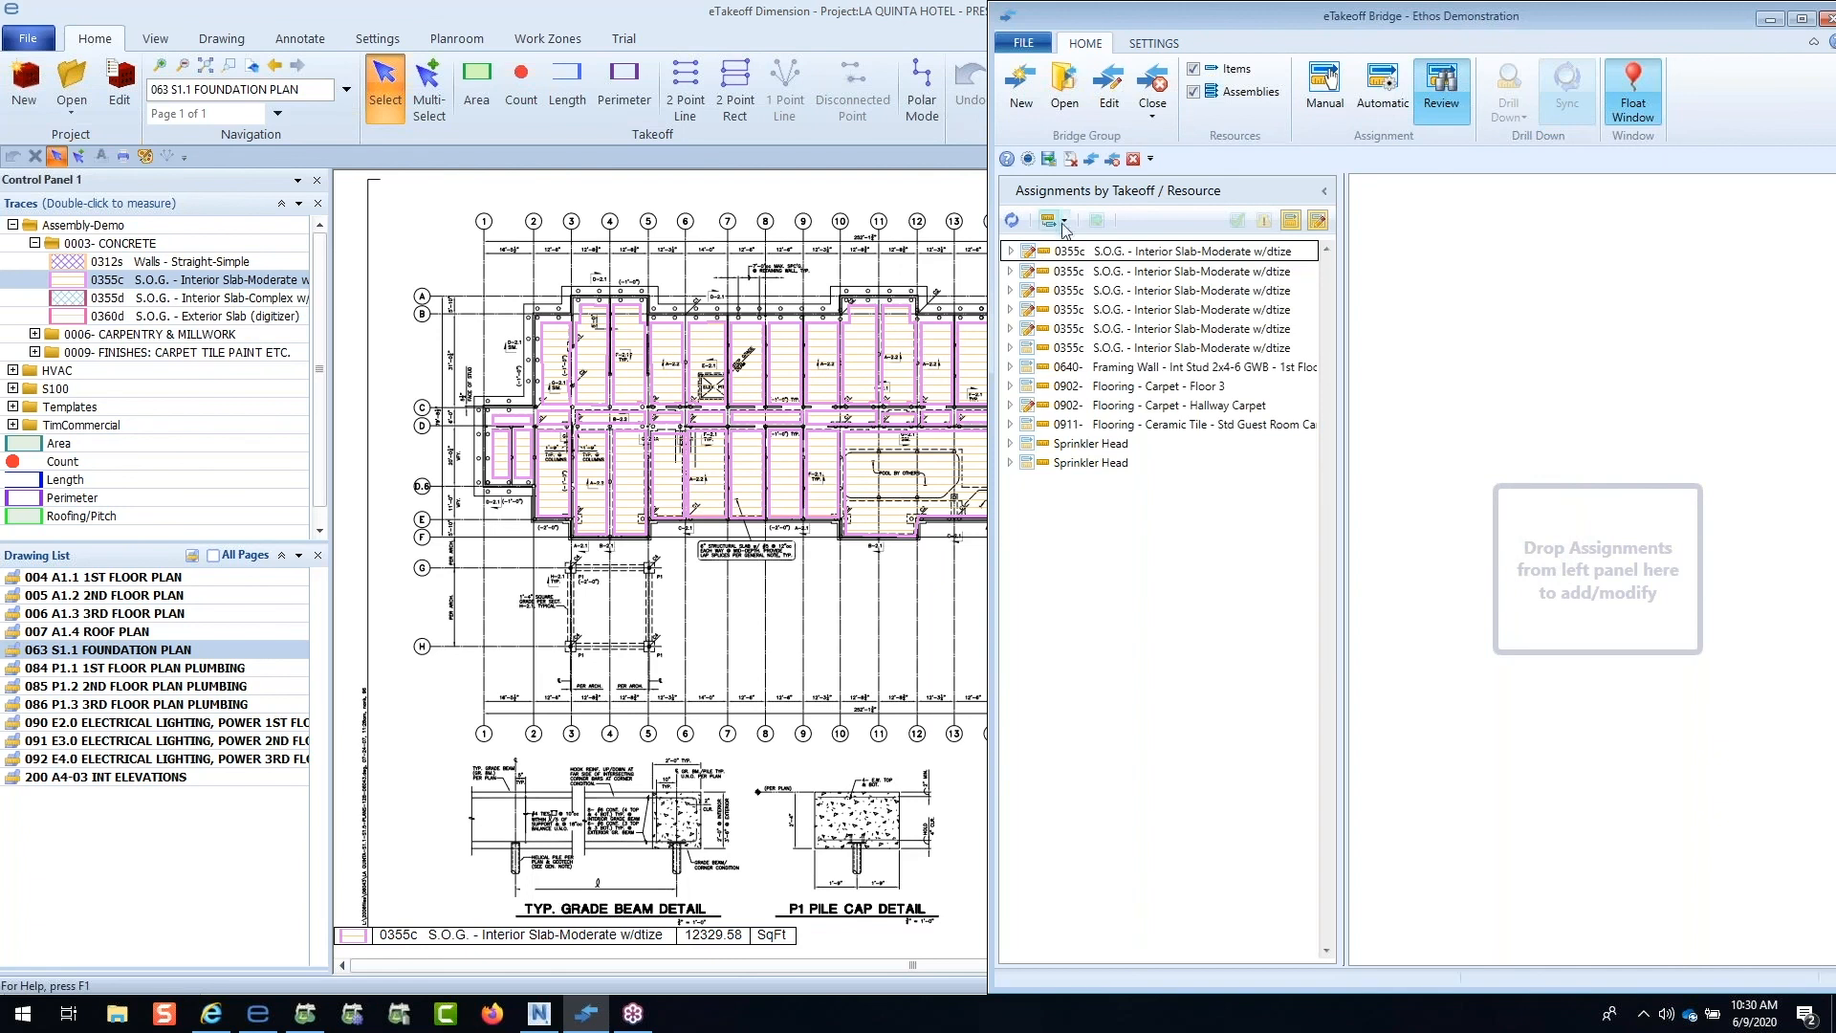
{"action": "left_click", "coordinate": [1057, 222]}
{"action": "left_click", "coordinate": [1056, 247]}
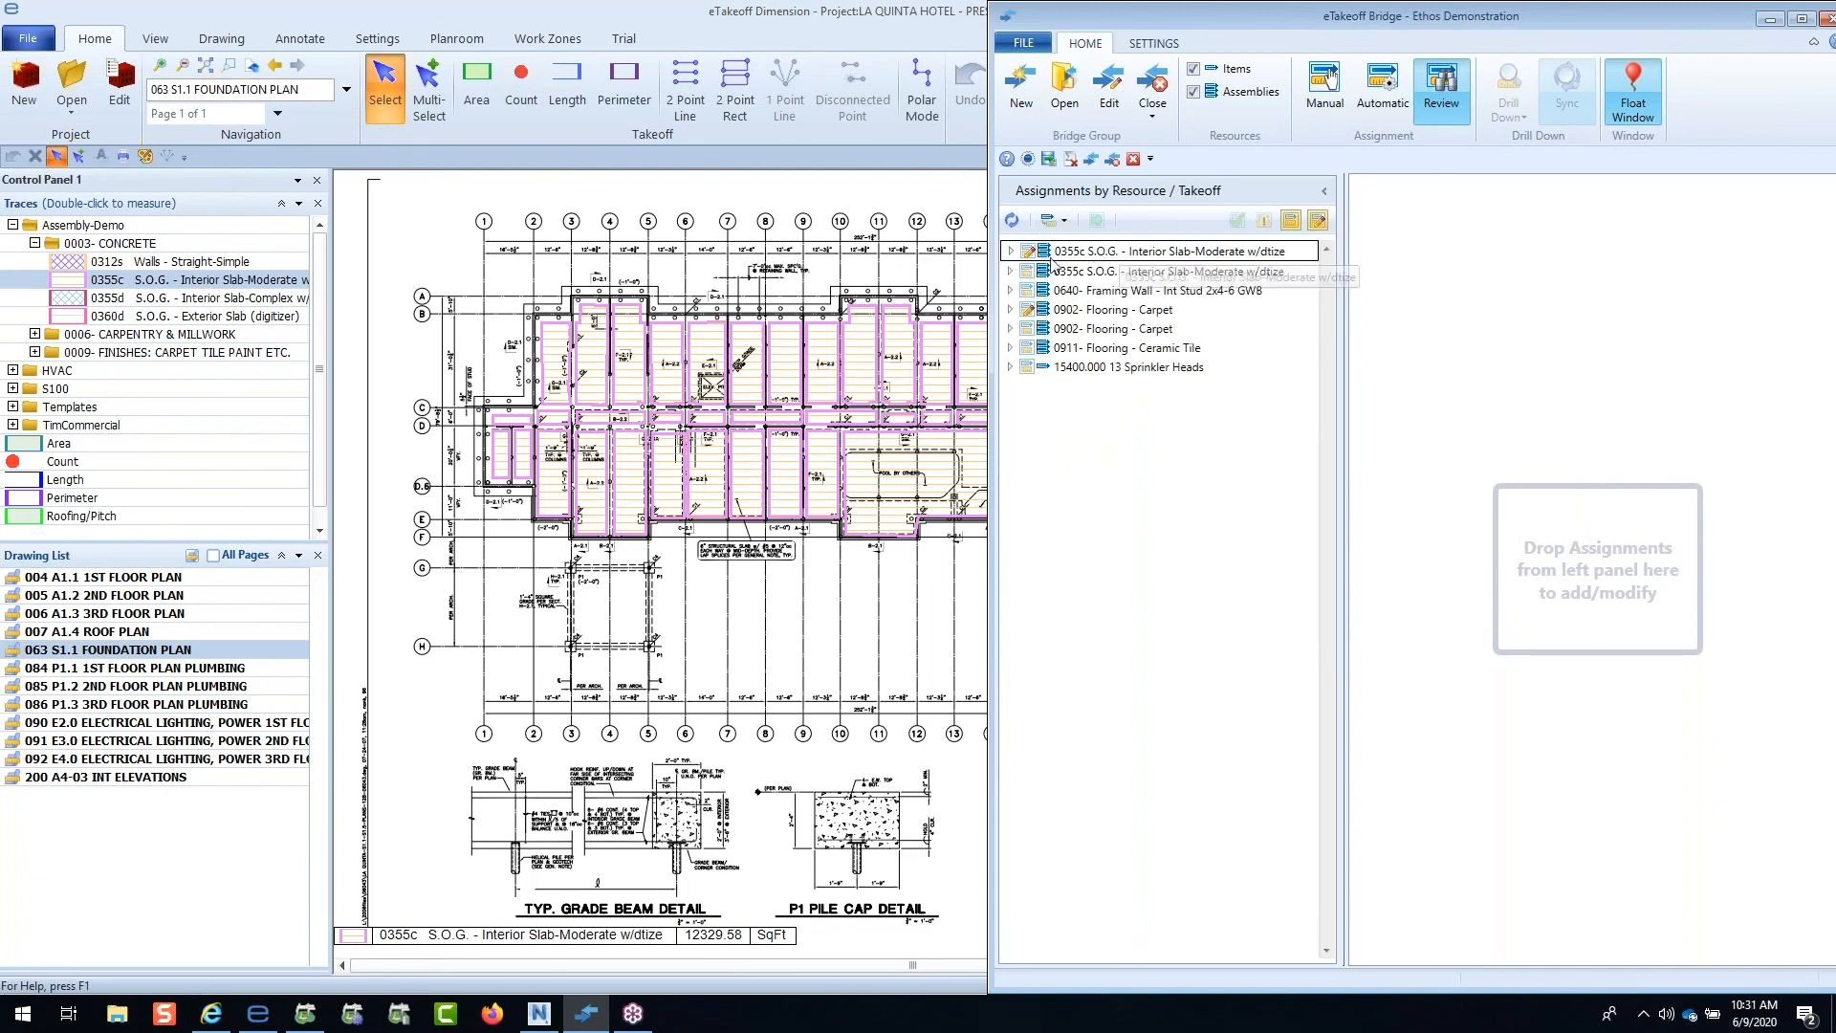
{"action": "double_click", "coordinate": [1052, 256]}
{"action": "left_click", "coordinate": [1079, 275]}
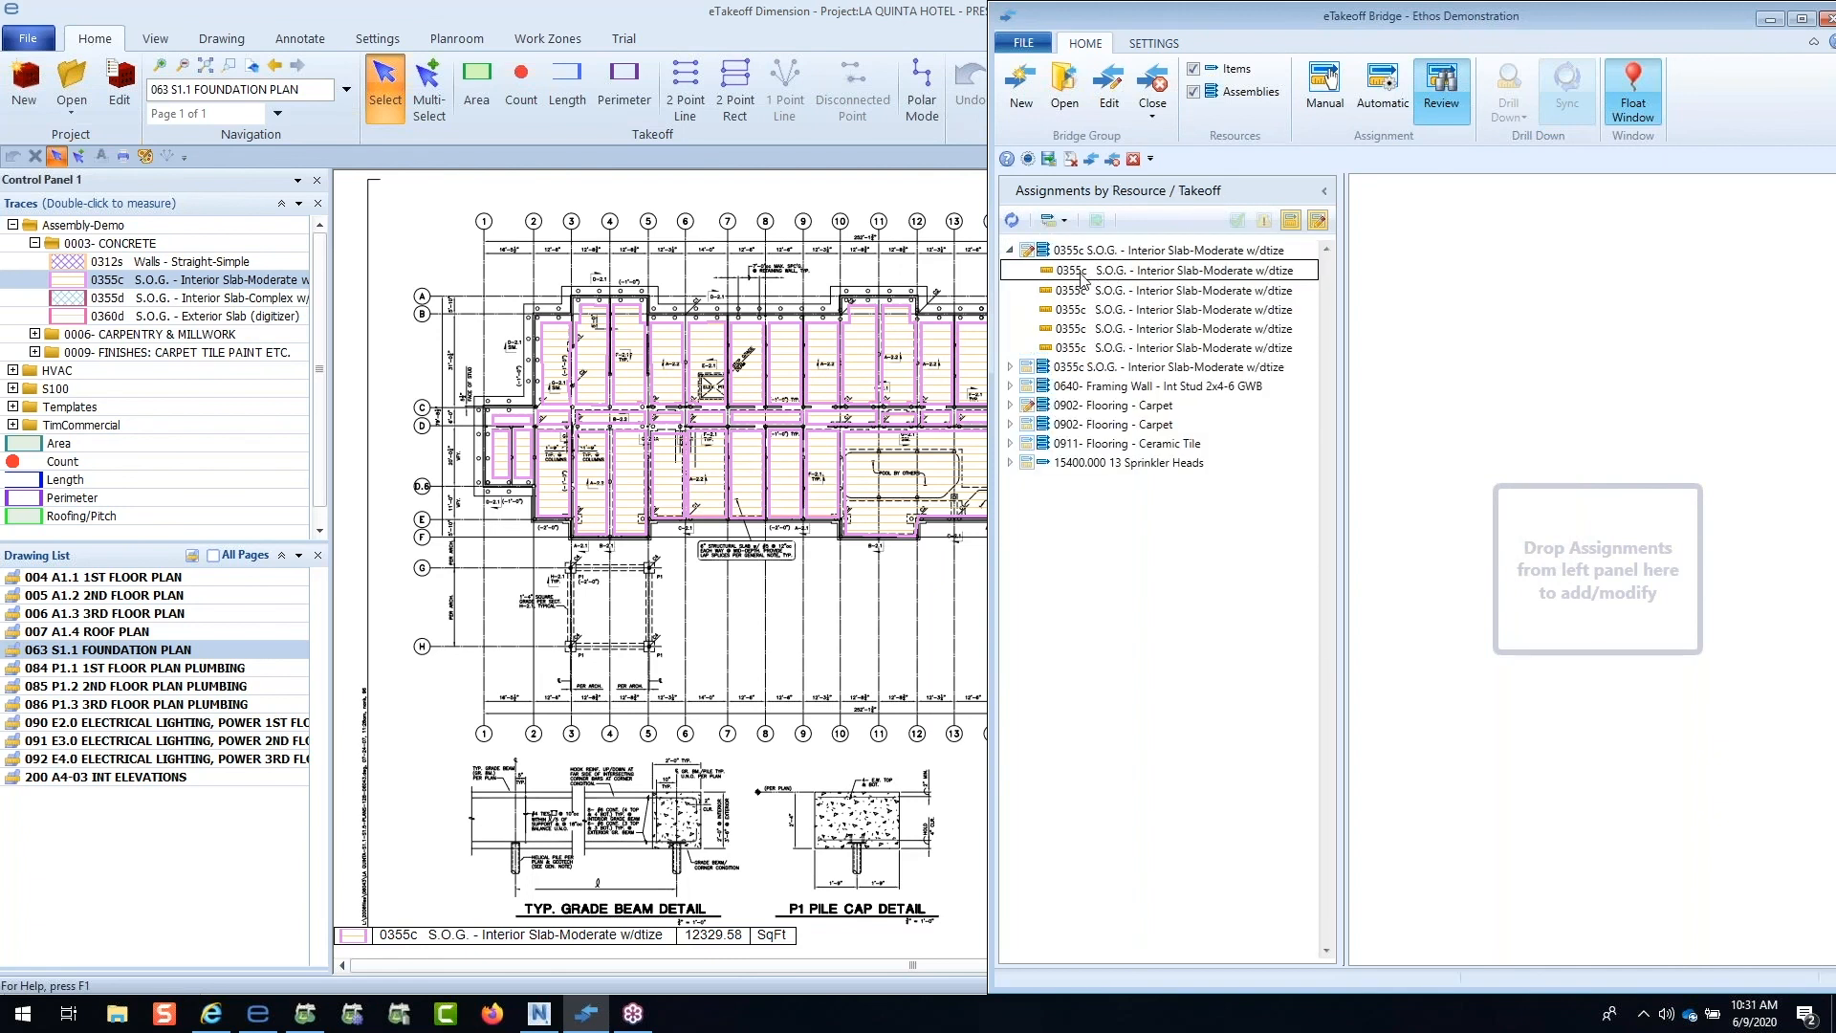
{"action": "left_click", "coordinate": [1107, 350], "text": "shift"}
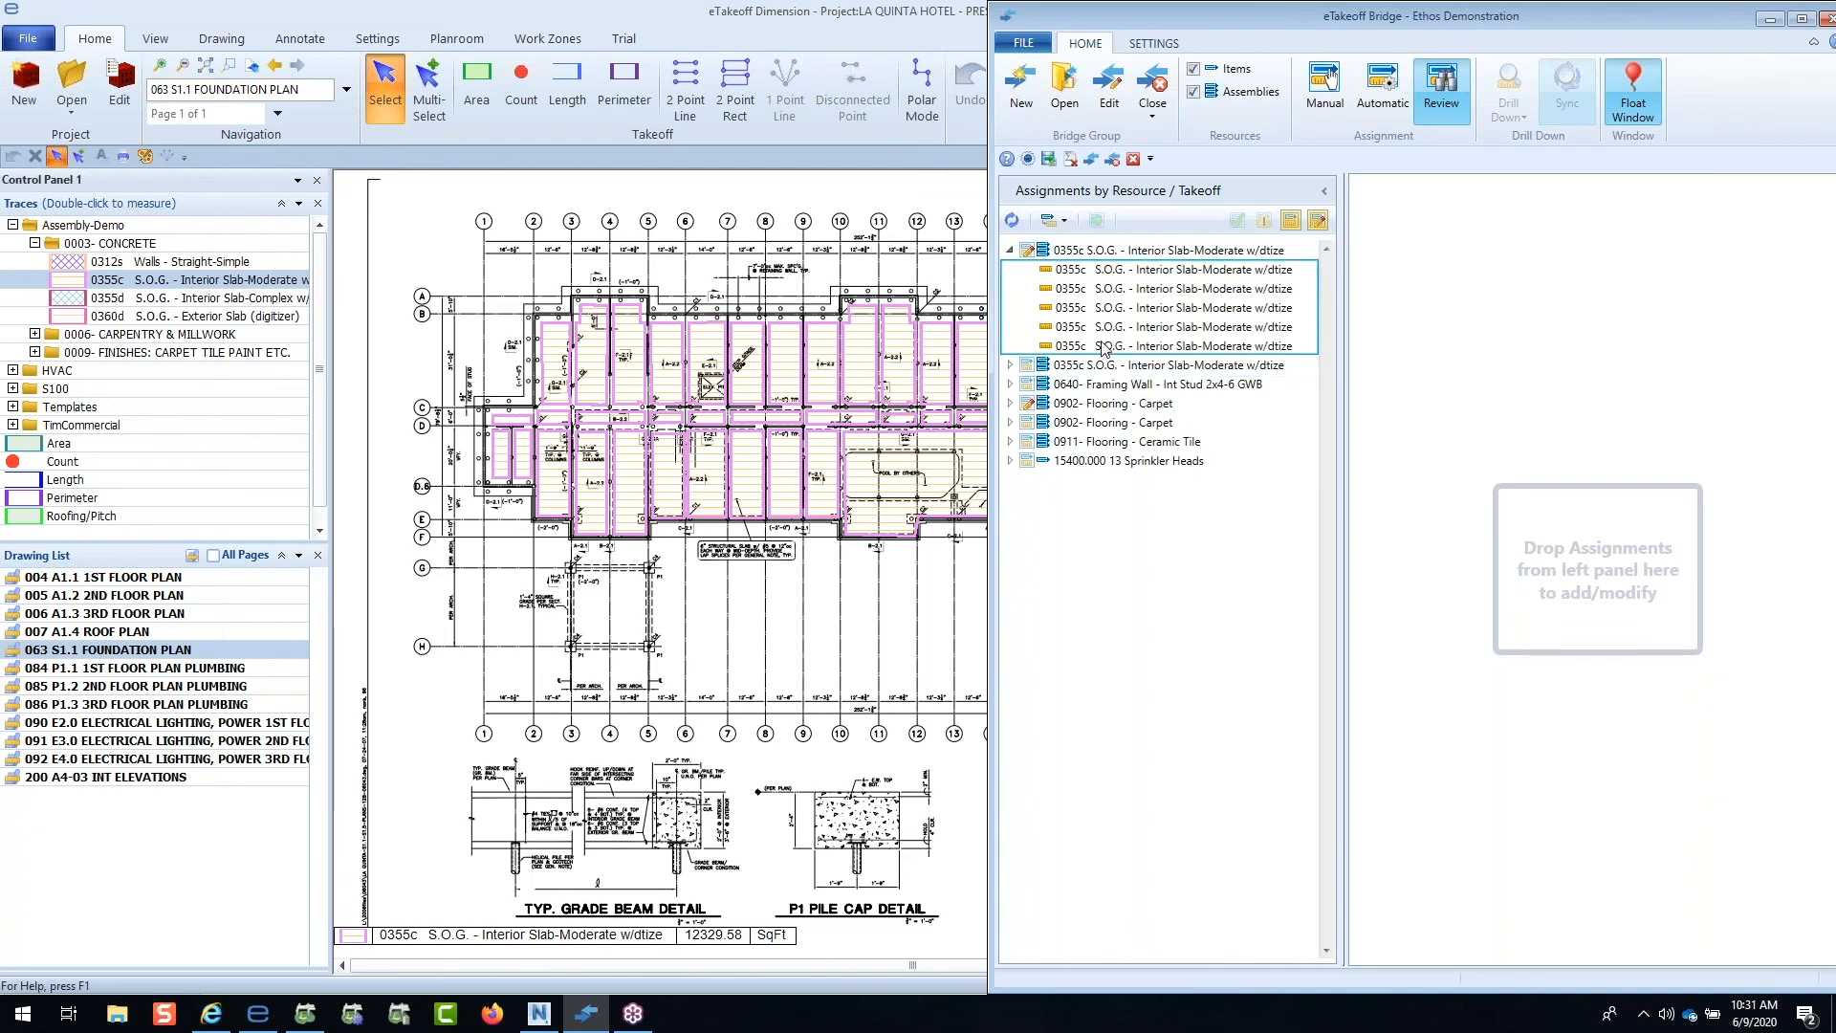
{"action": "left_click", "coordinate": [1010, 219]}
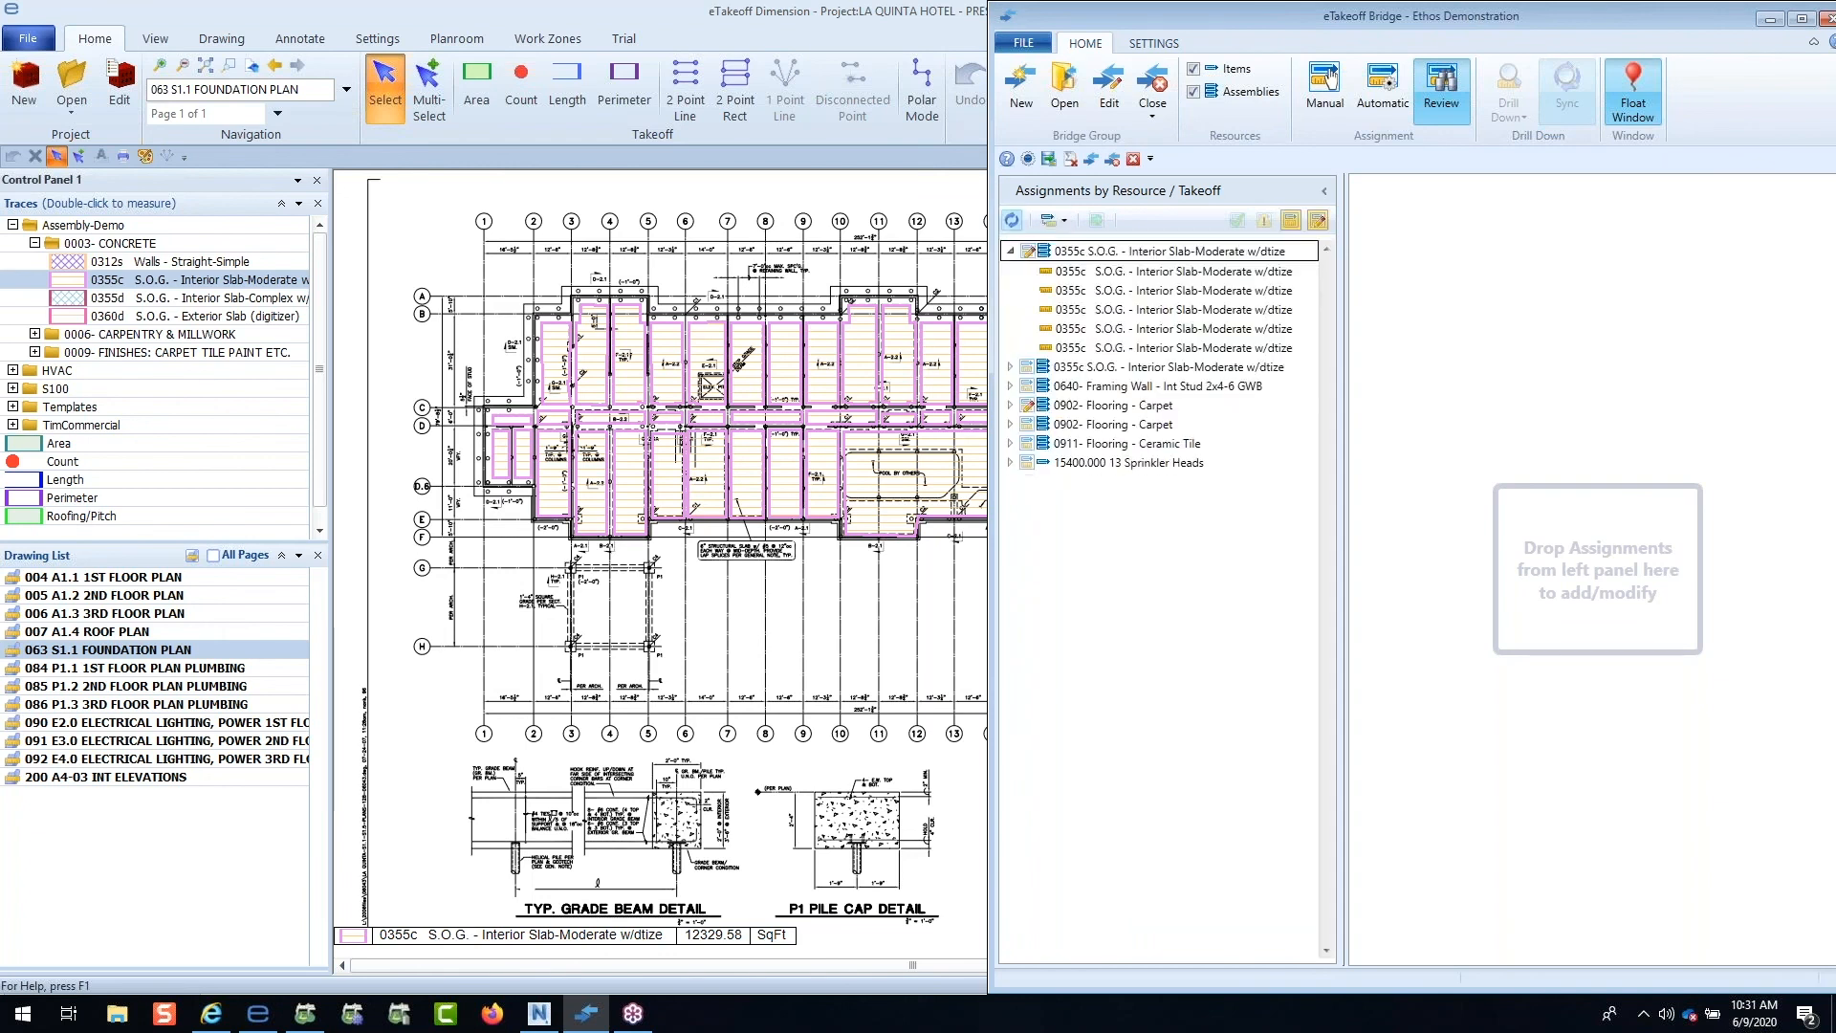
Step: Update the first 0355c slab takeoff's assigned concrete strength to 5,000 psi and send it to the estimate
{"action": "left_click", "coordinate": [1065, 273]}
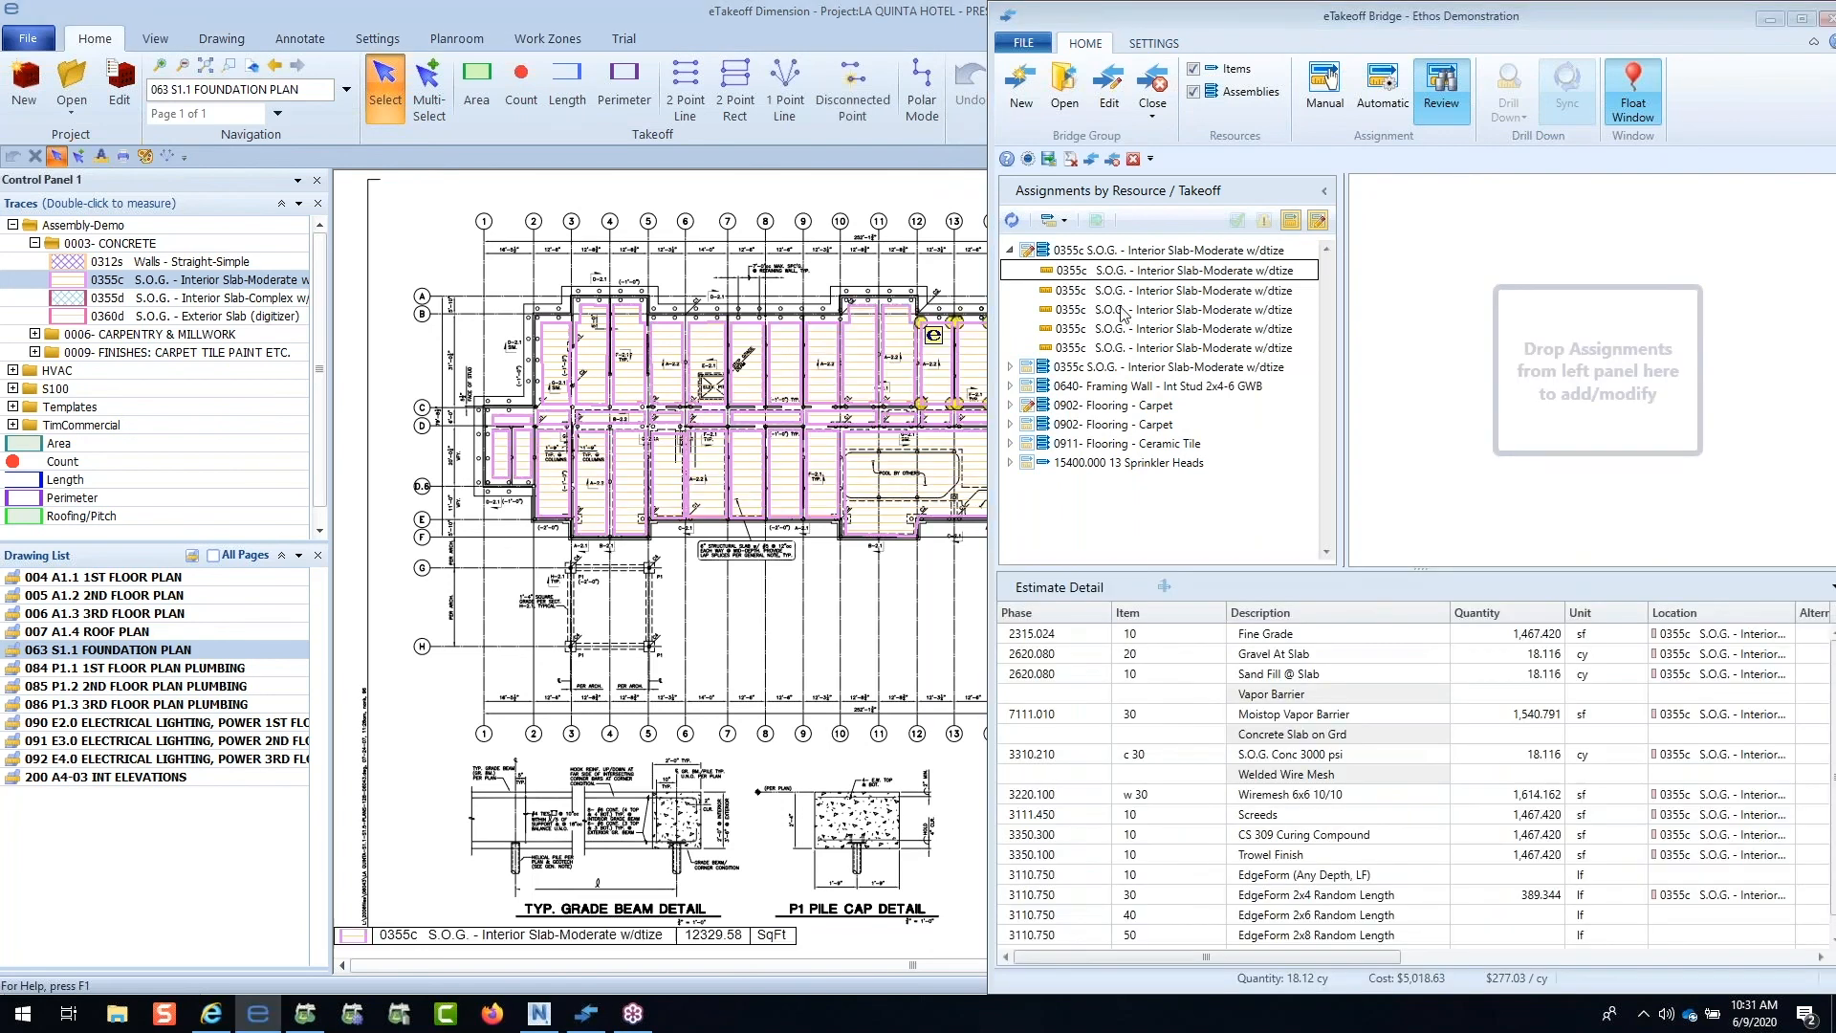
{"action": "left_click", "coordinate": [1458, 382]}
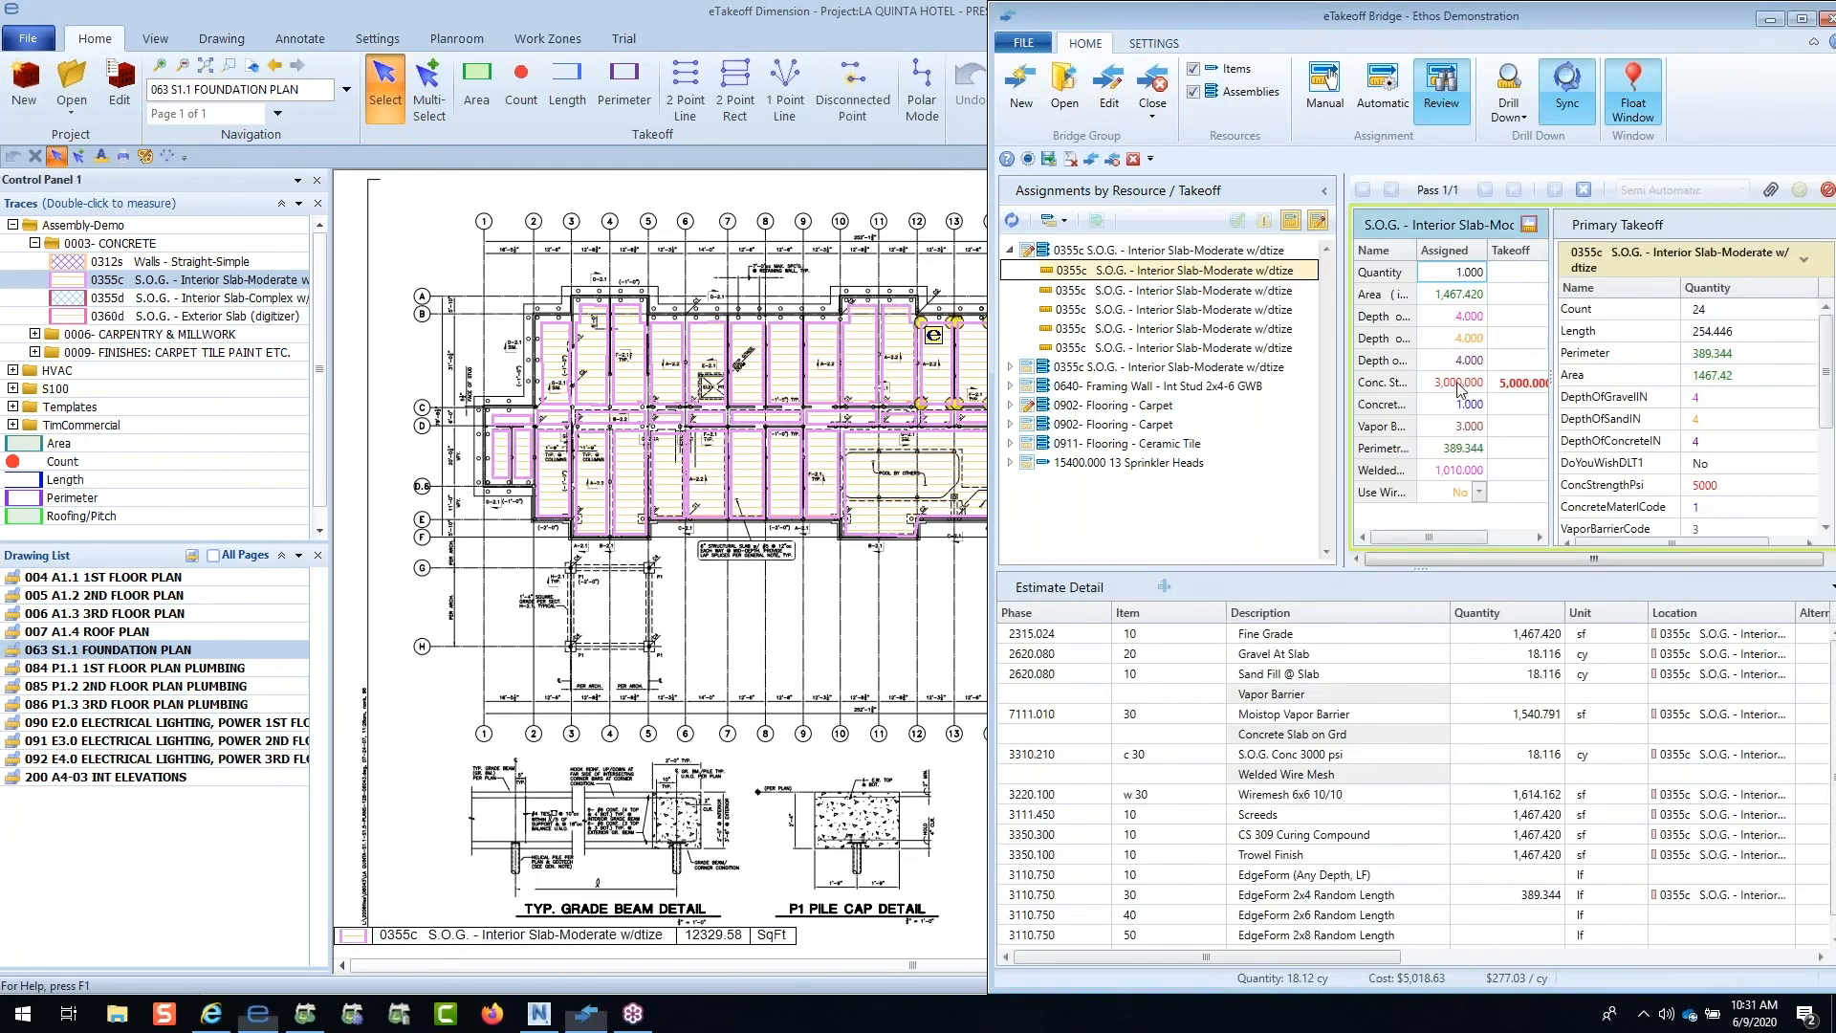
{"action": "left_click_drag", "start_coordinate": [1551, 320], "coordinate": [1598, 319]}
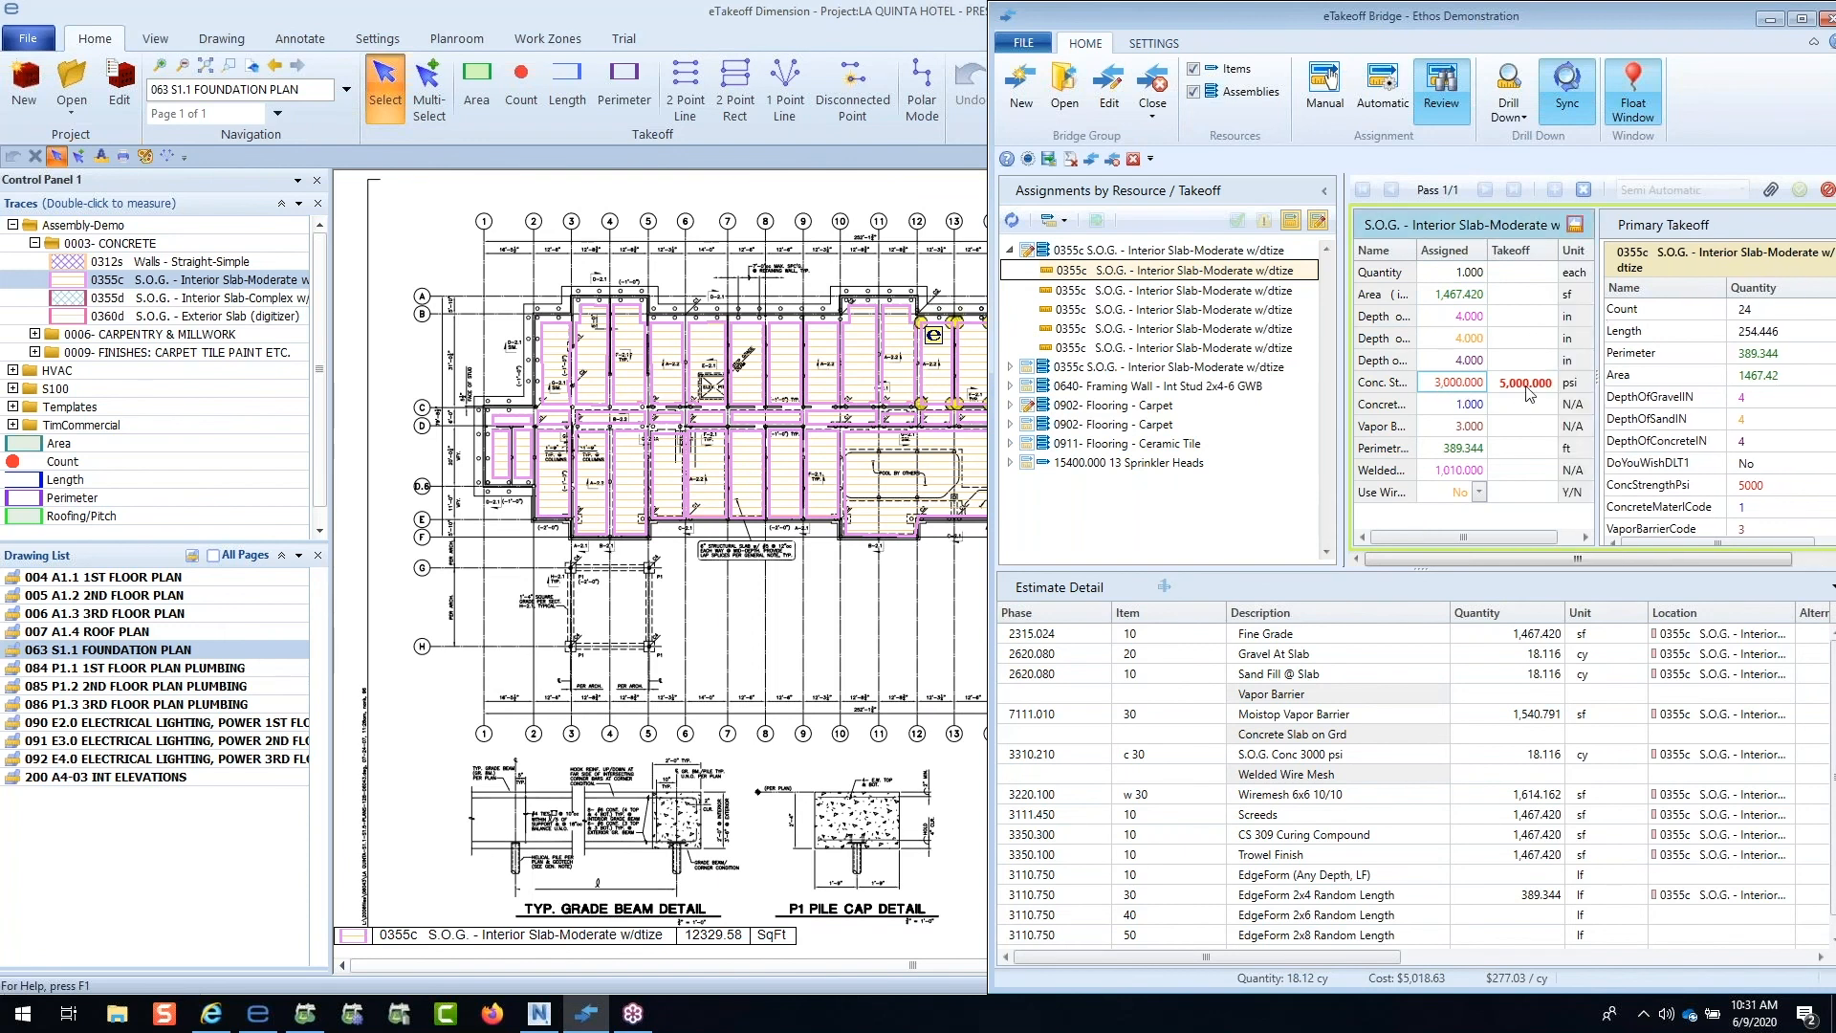
{"action": "left_click", "coordinate": [1578, 222]}
{"action": "left_click", "coordinate": [1803, 193]}
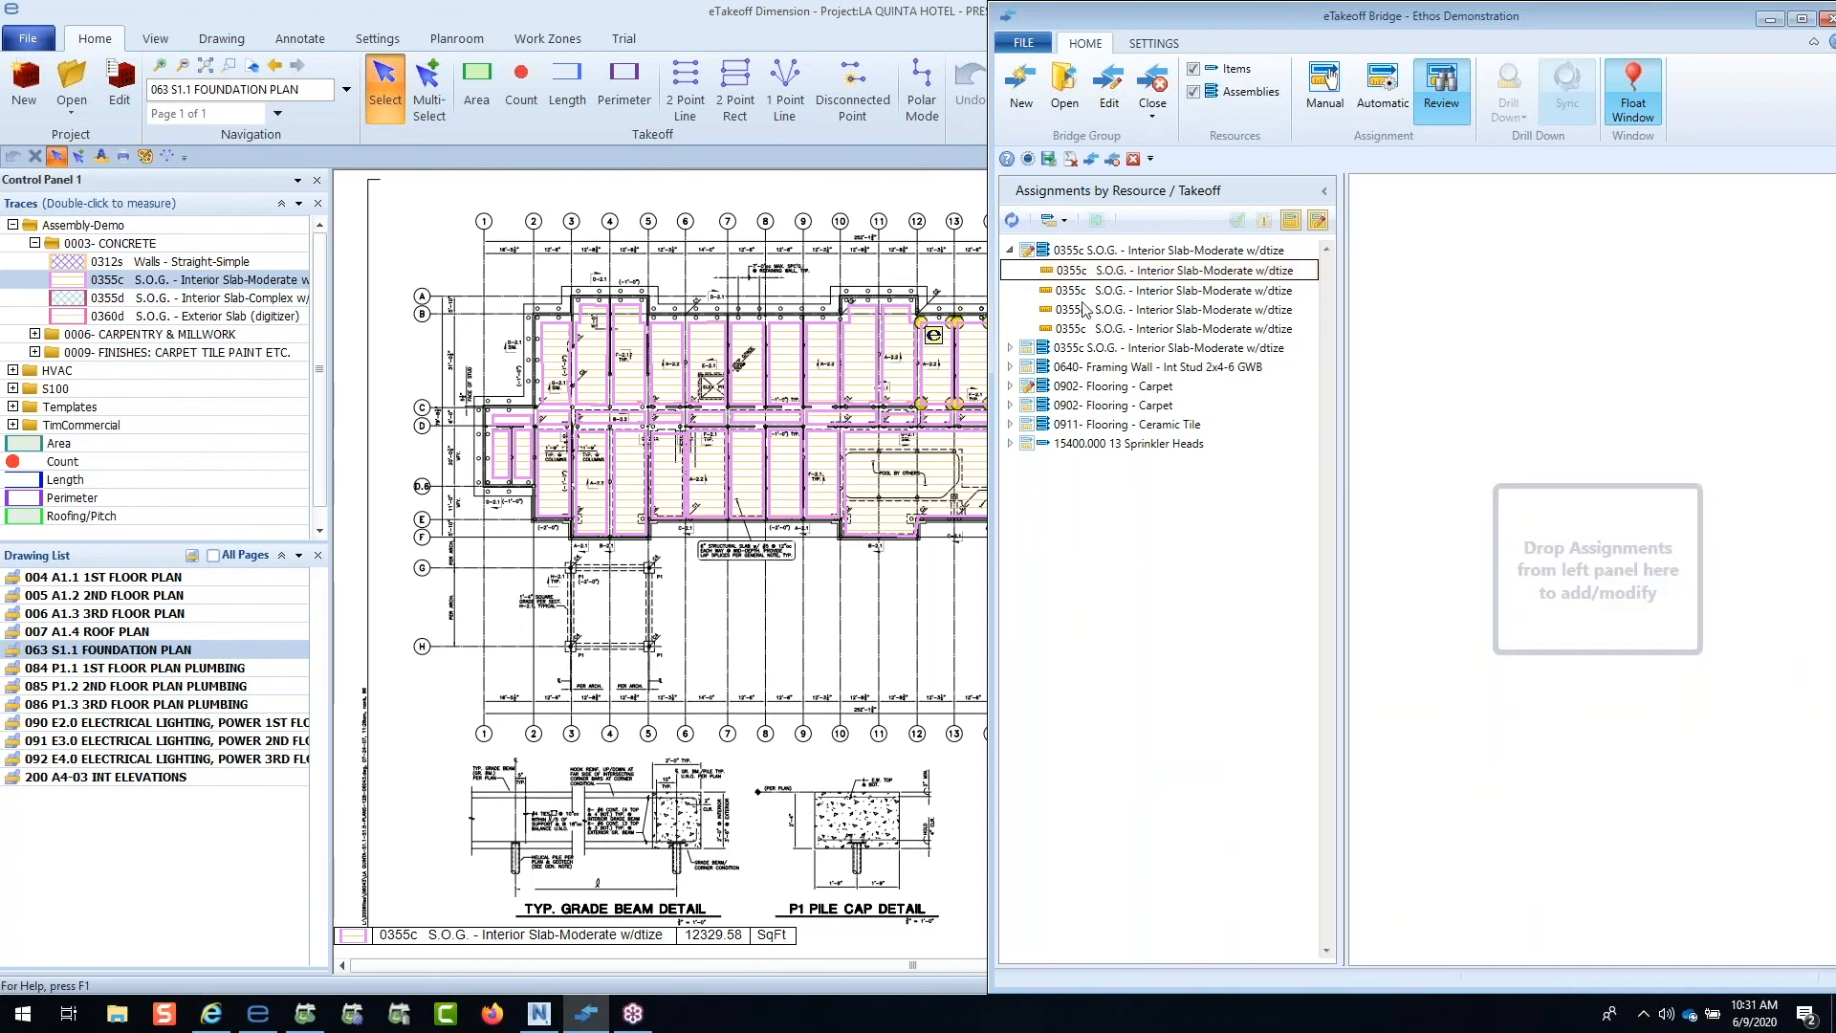
Step: Regroup the assignments by Takeoff / Resource and expand the first 0355c slab takeoff
{"action": "left_click", "coordinate": [1011, 251]}
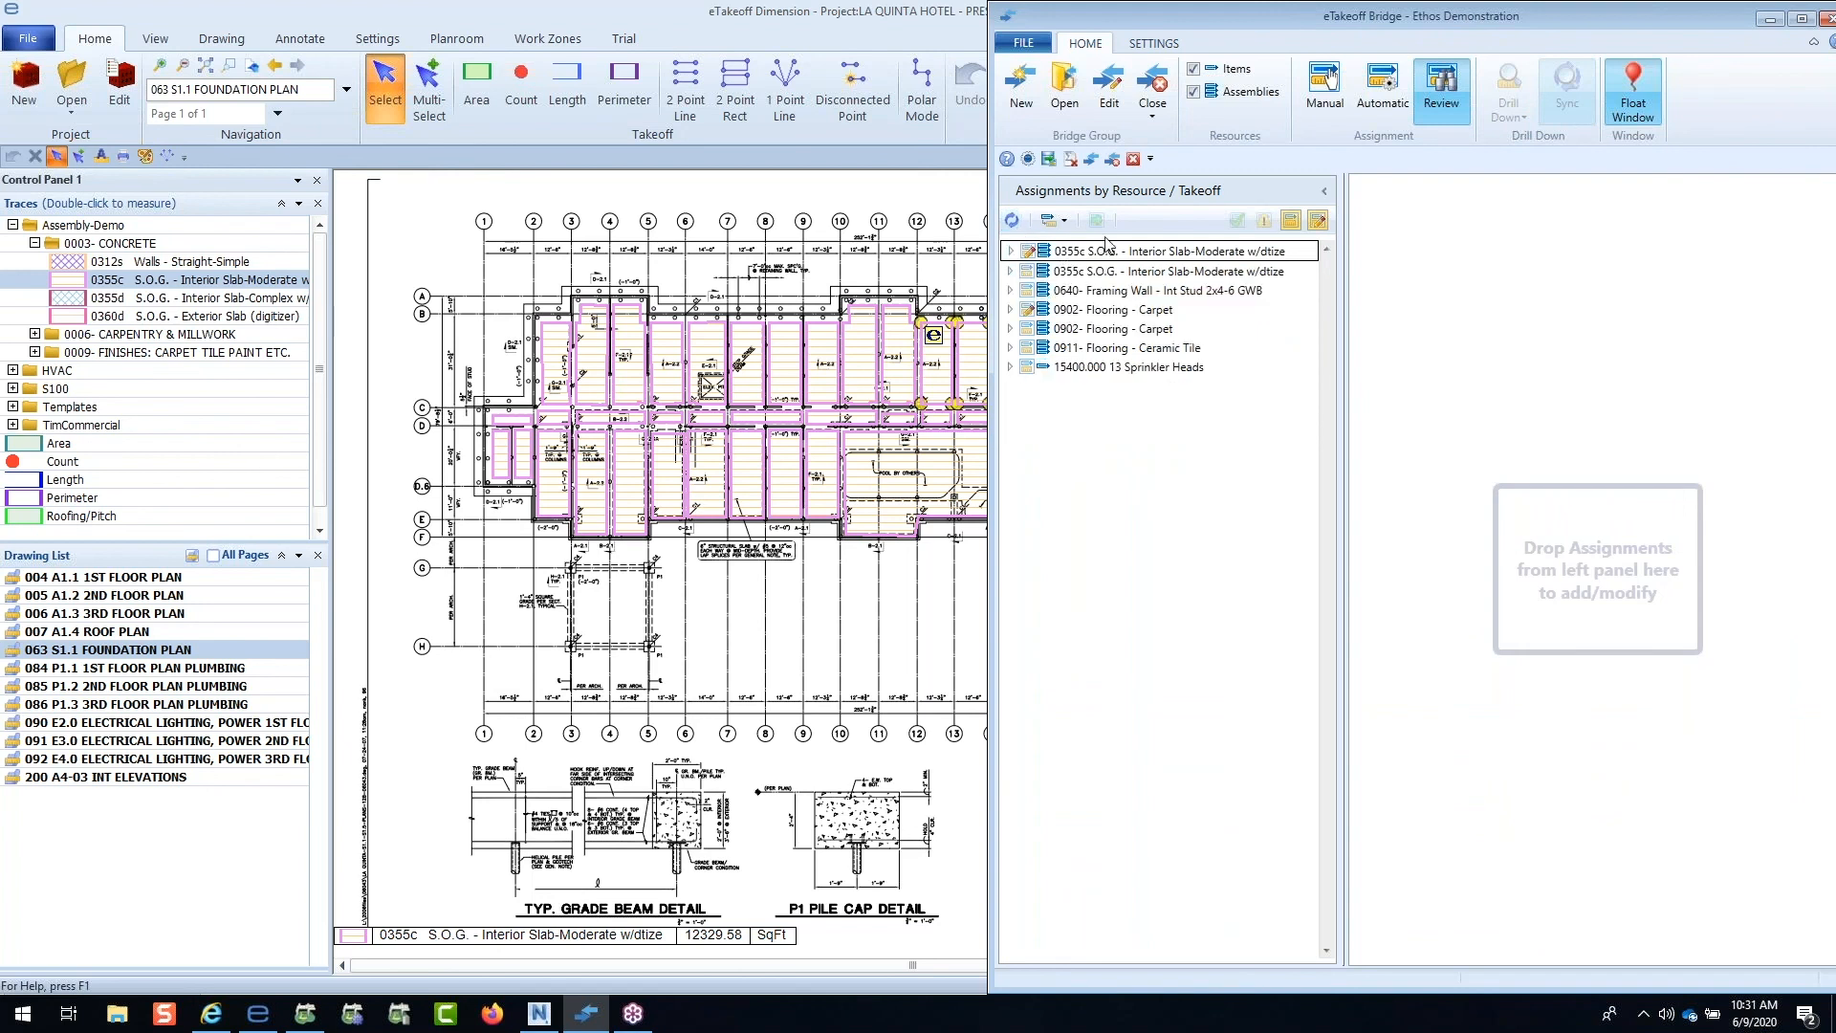
{"action": "left_click", "coordinate": [1014, 253]}
{"action": "left_click", "coordinate": [1056, 220]}
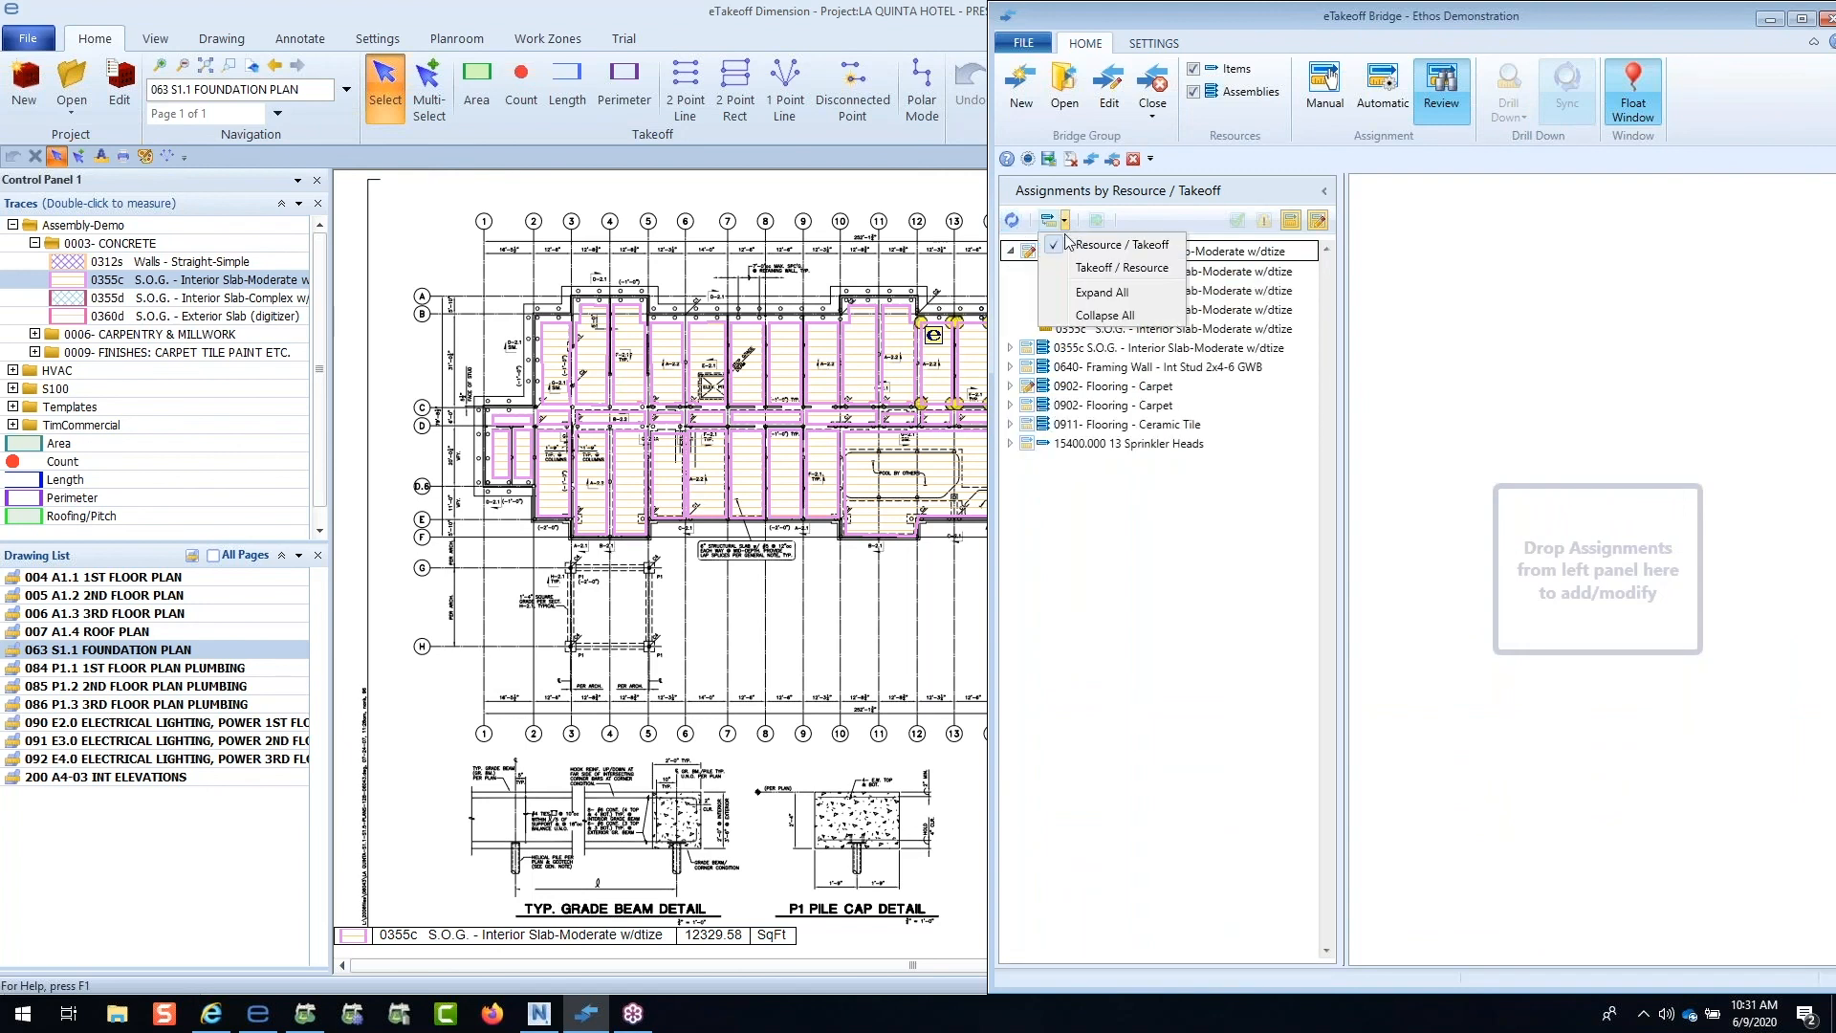
{"action": "left_click", "coordinate": [1085, 274]}
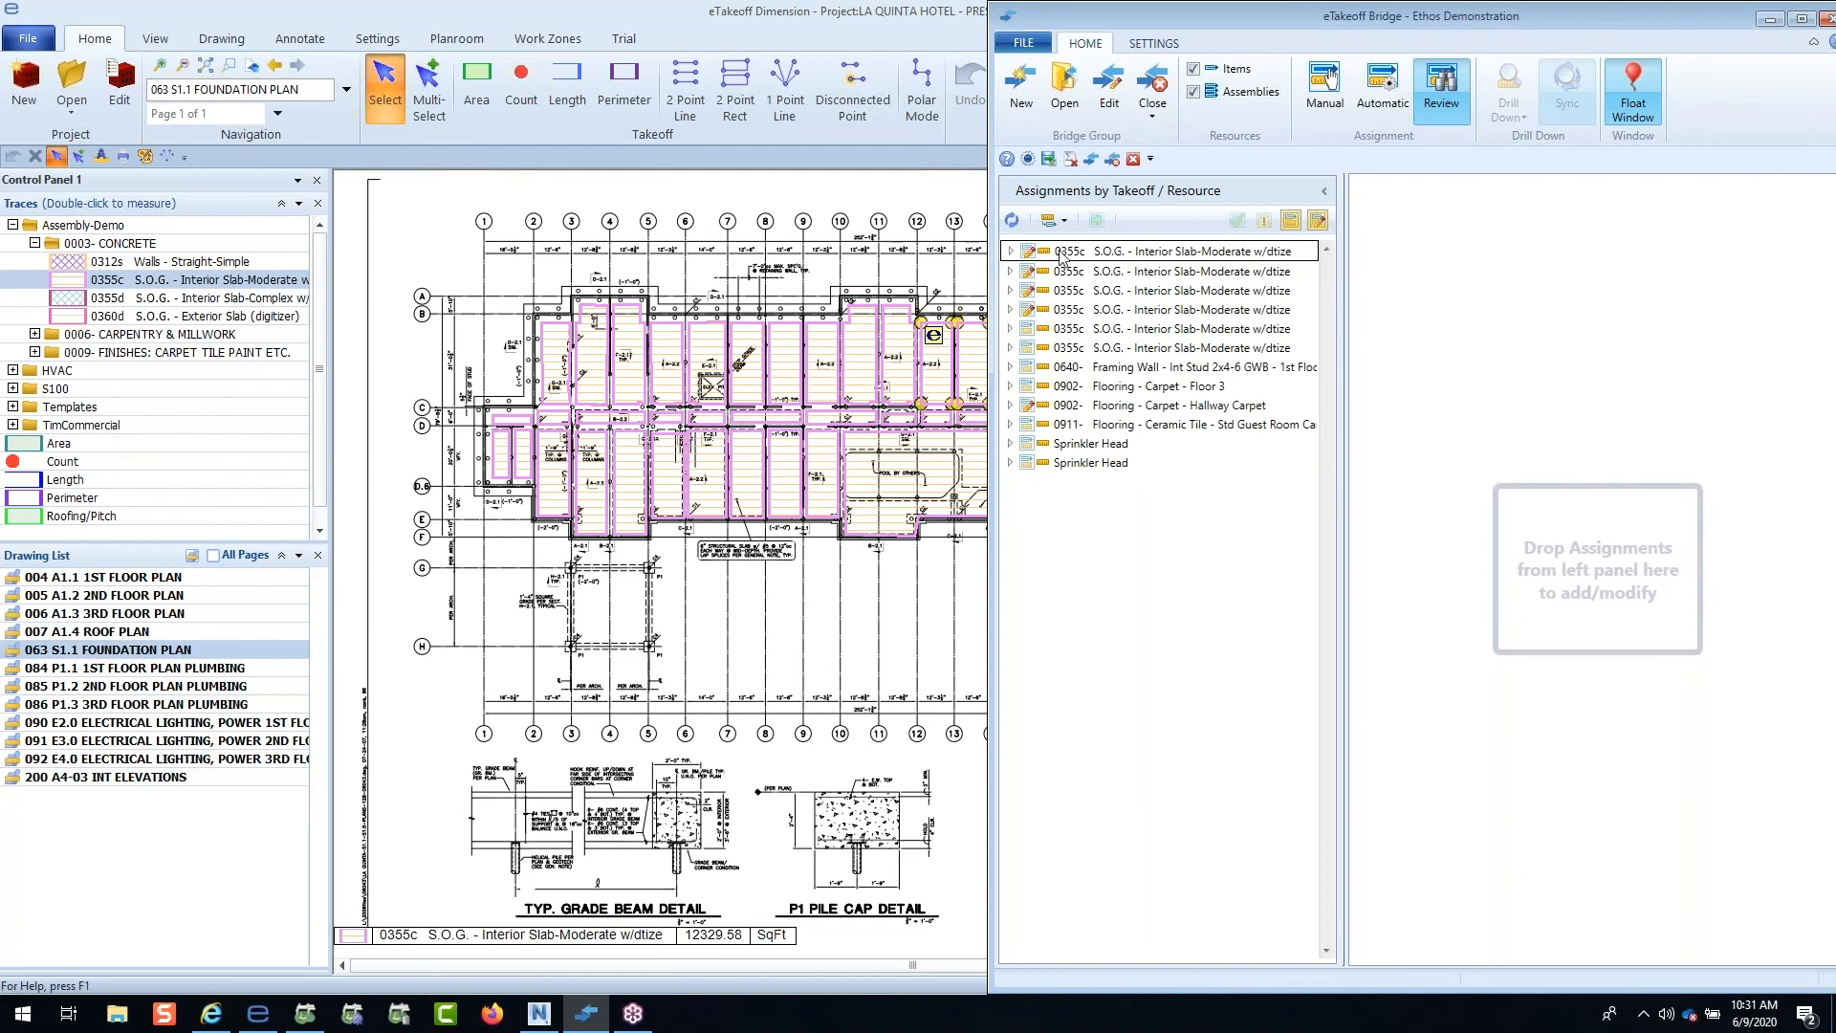
{"action": "left_click", "coordinate": [1009, 251]}
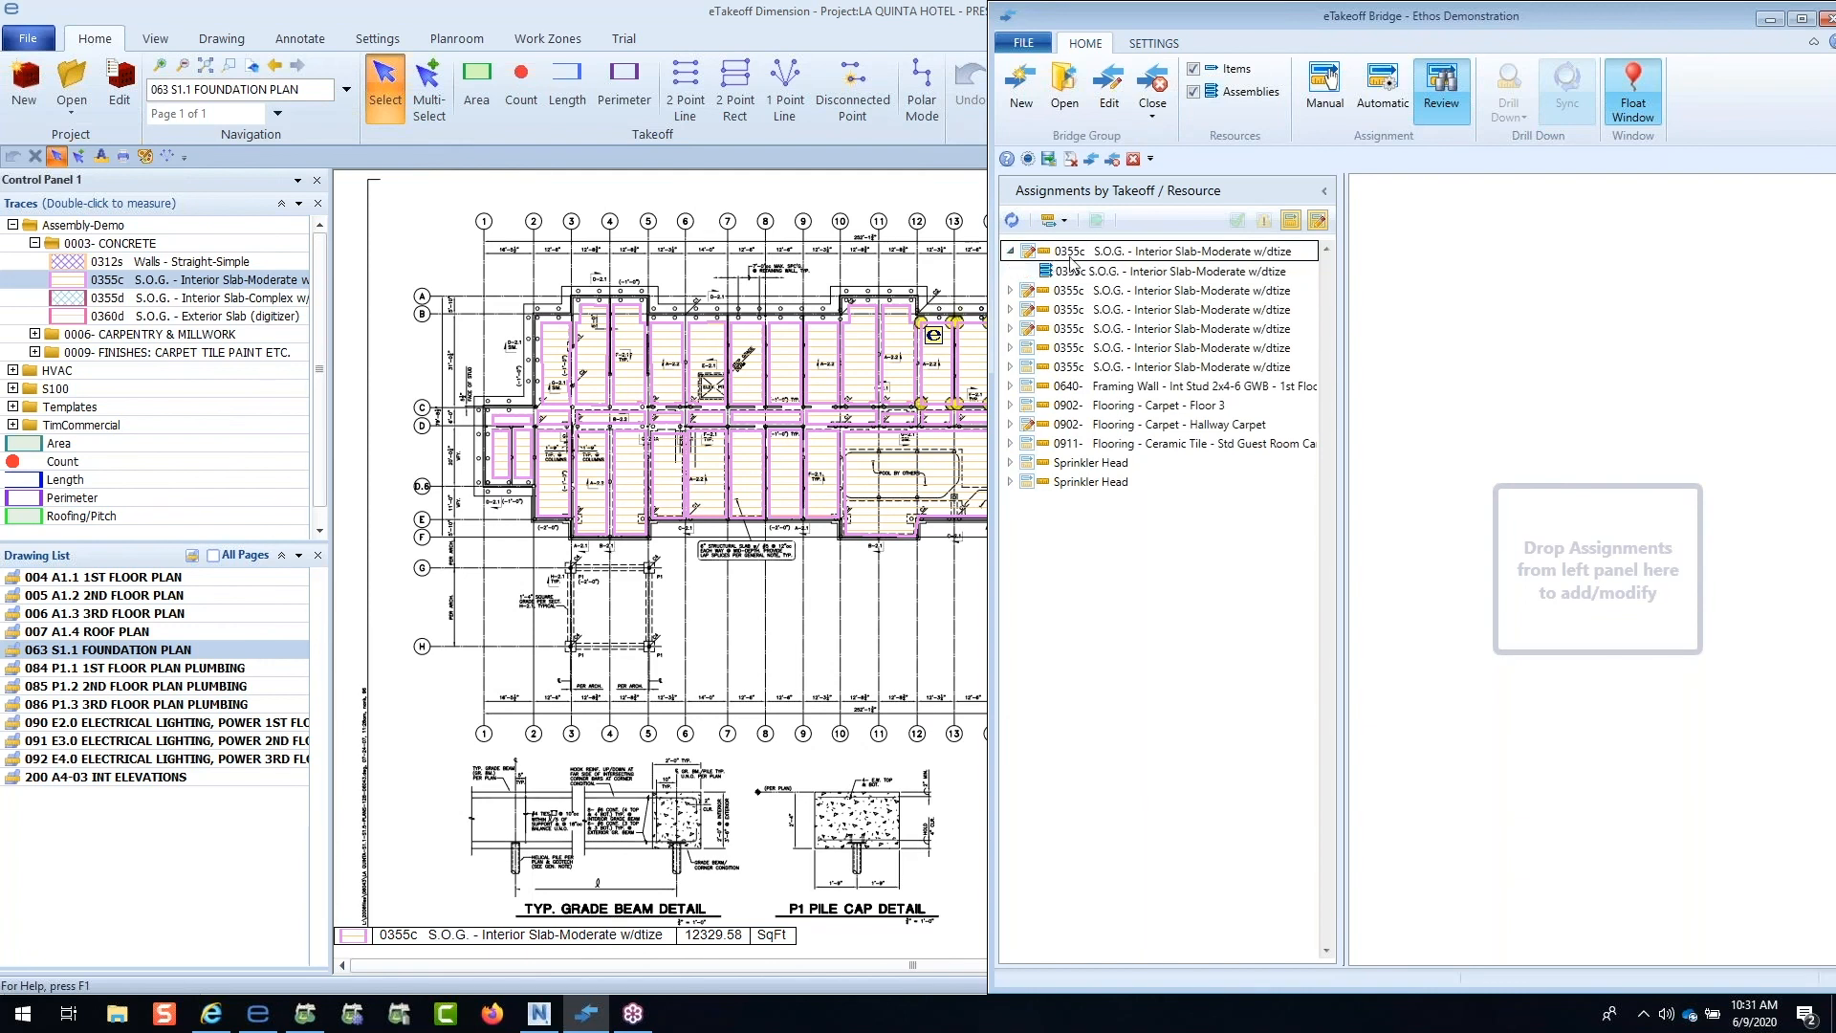
Step: Select the changed 0355c slab takeoffs, refresh the assignment list, then close the bridge group and return to the Ethos Demonstration estimate in Sage Estimating
{"action": "left_click", "coordinate": [1048, 330], "text": "shift"}
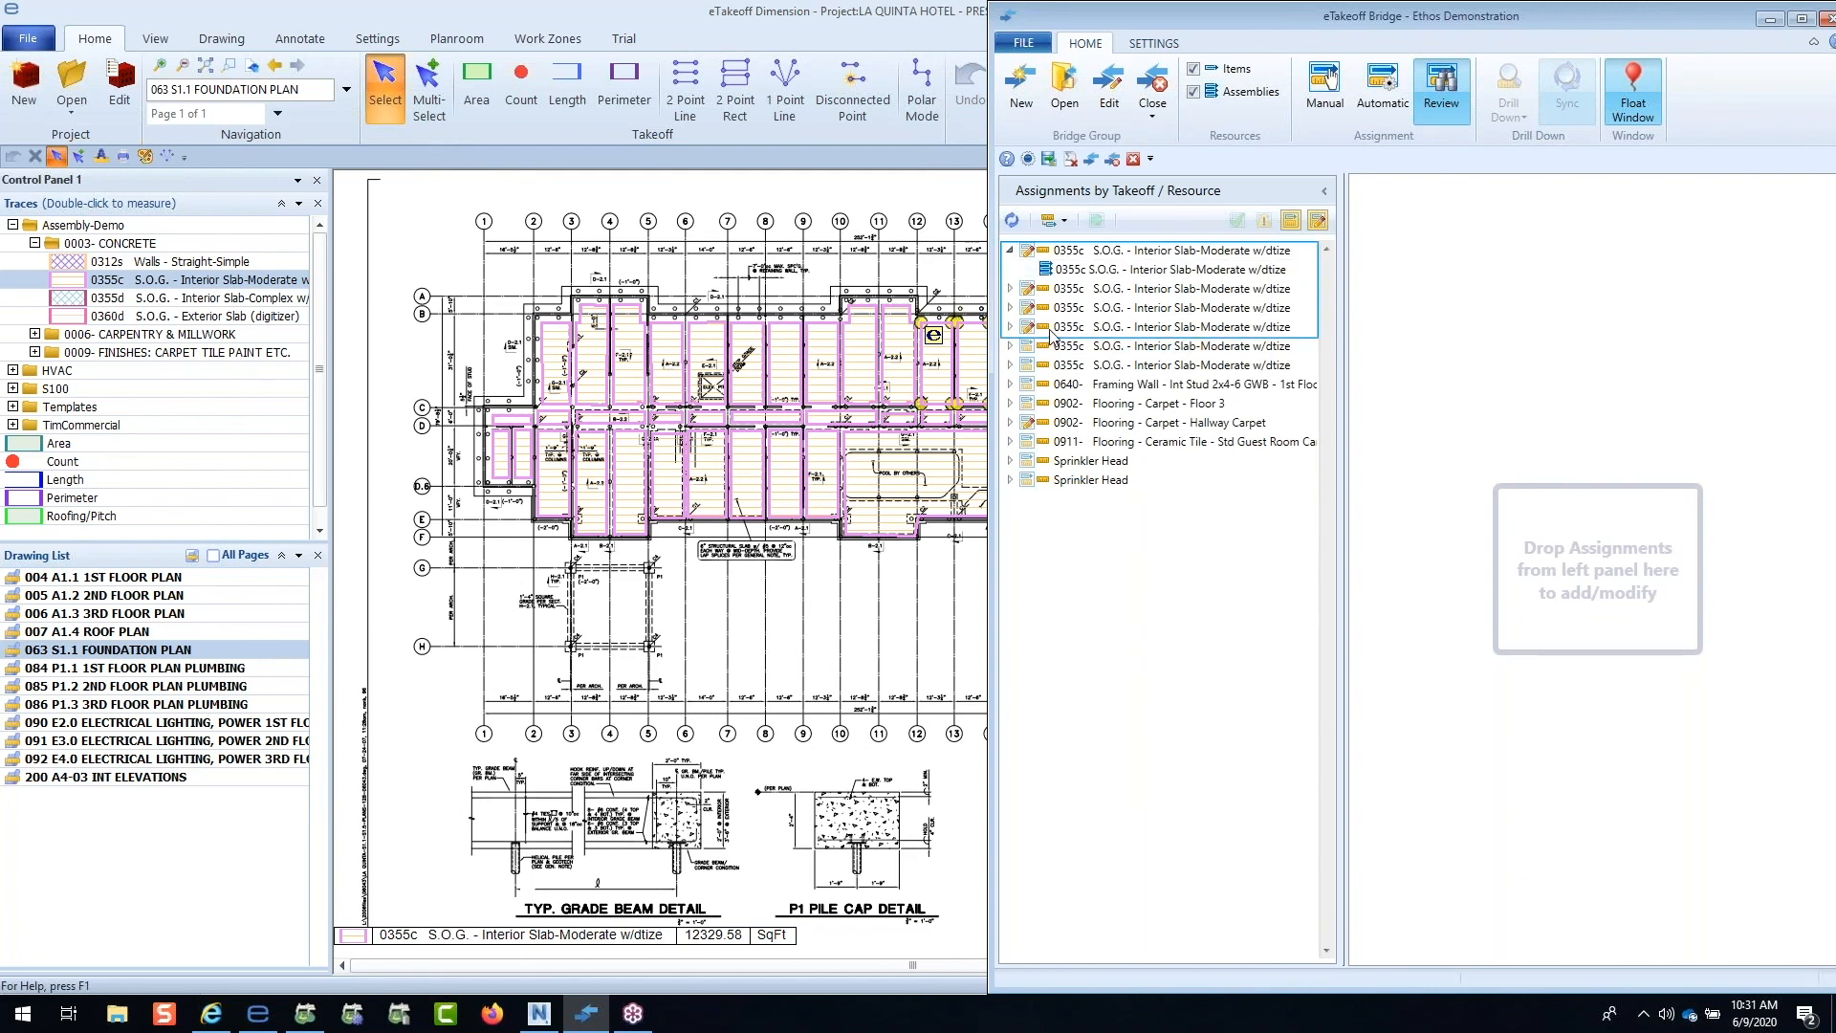
{"action": "left_click", "coordinate": [1049, 330]}
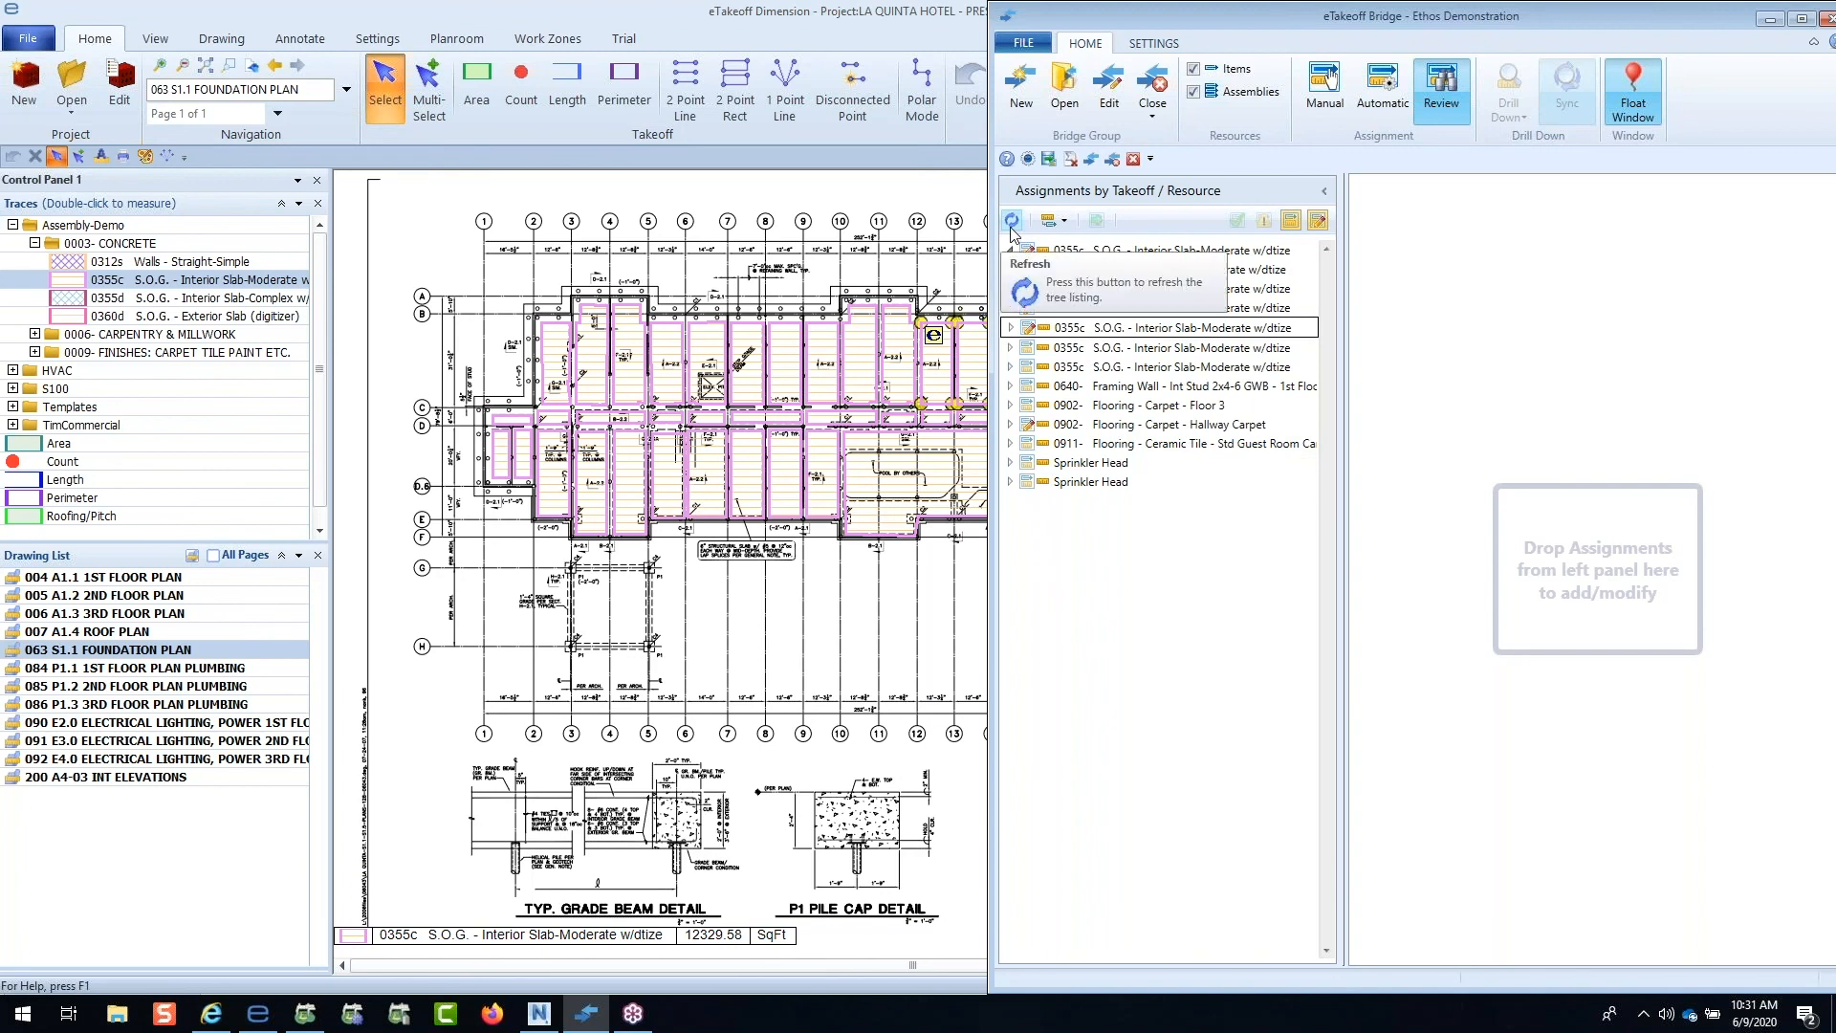
{"action": "left_click", "coordinate": [1011, 228]}
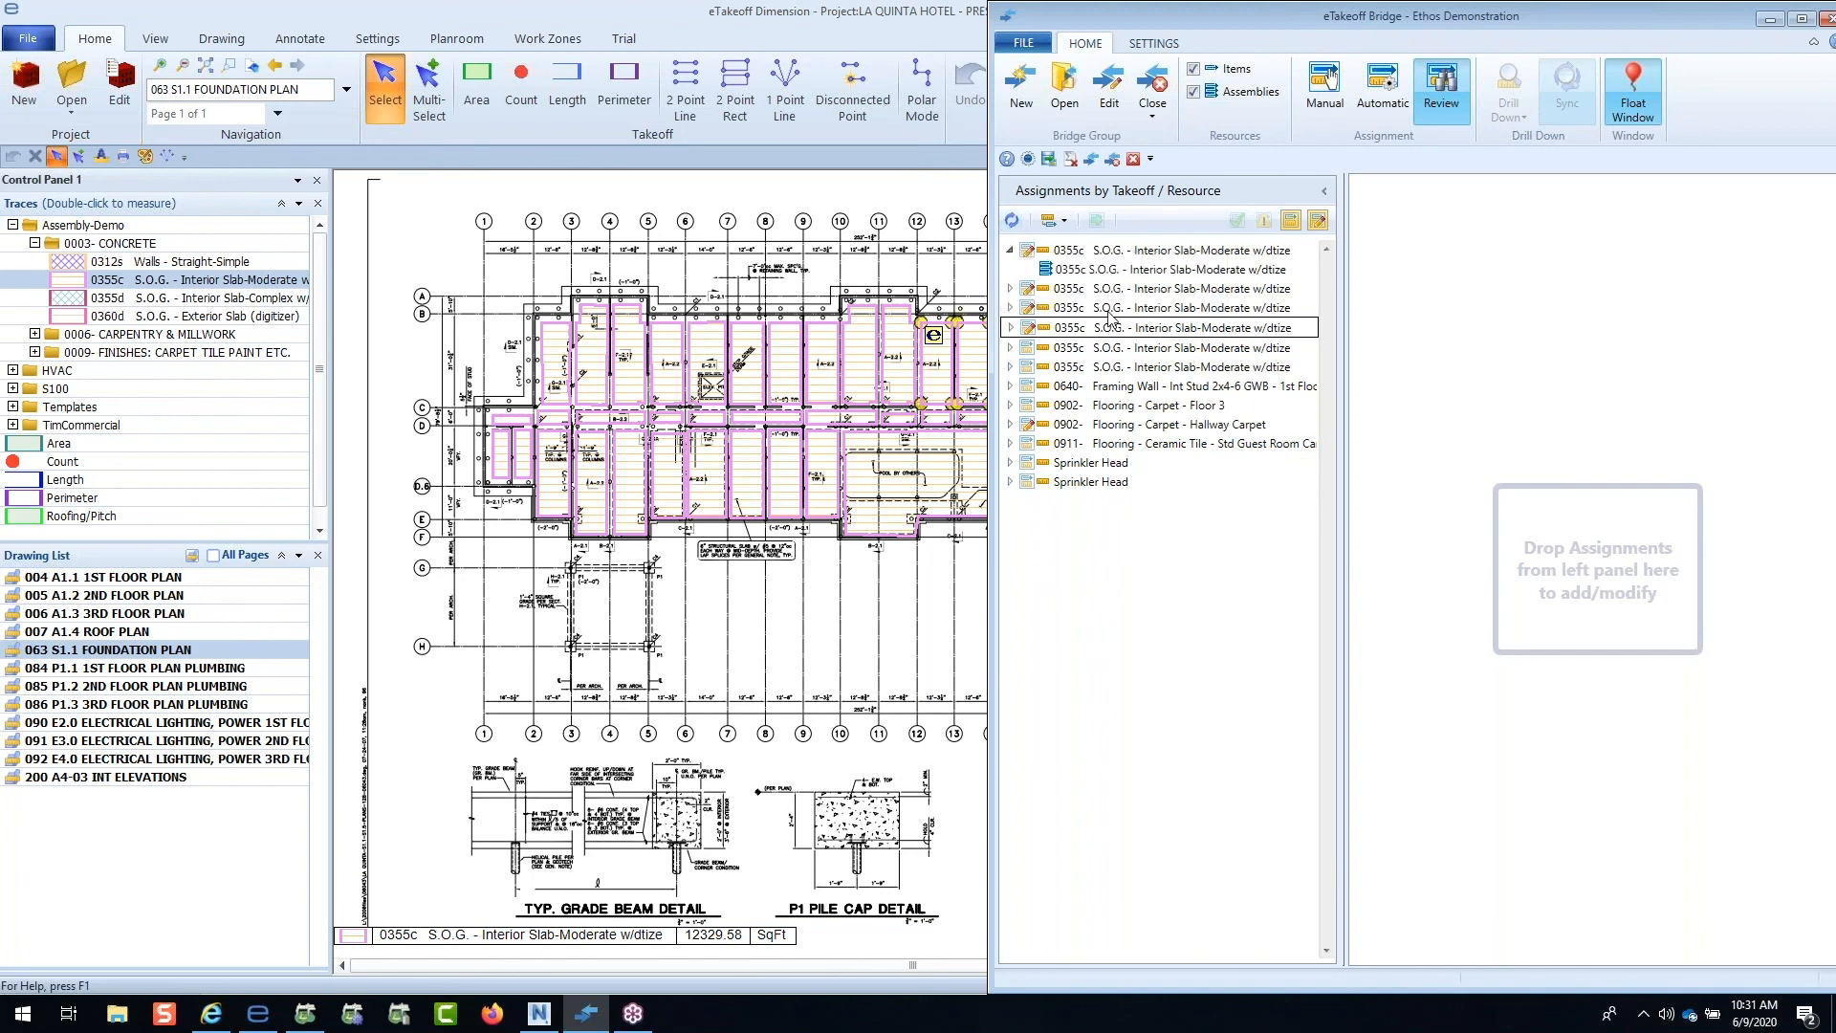
{"action": "left_click", "coordinate": [1158, 110]}
{"action": "left_click", "coordinate": [1178, 161]}
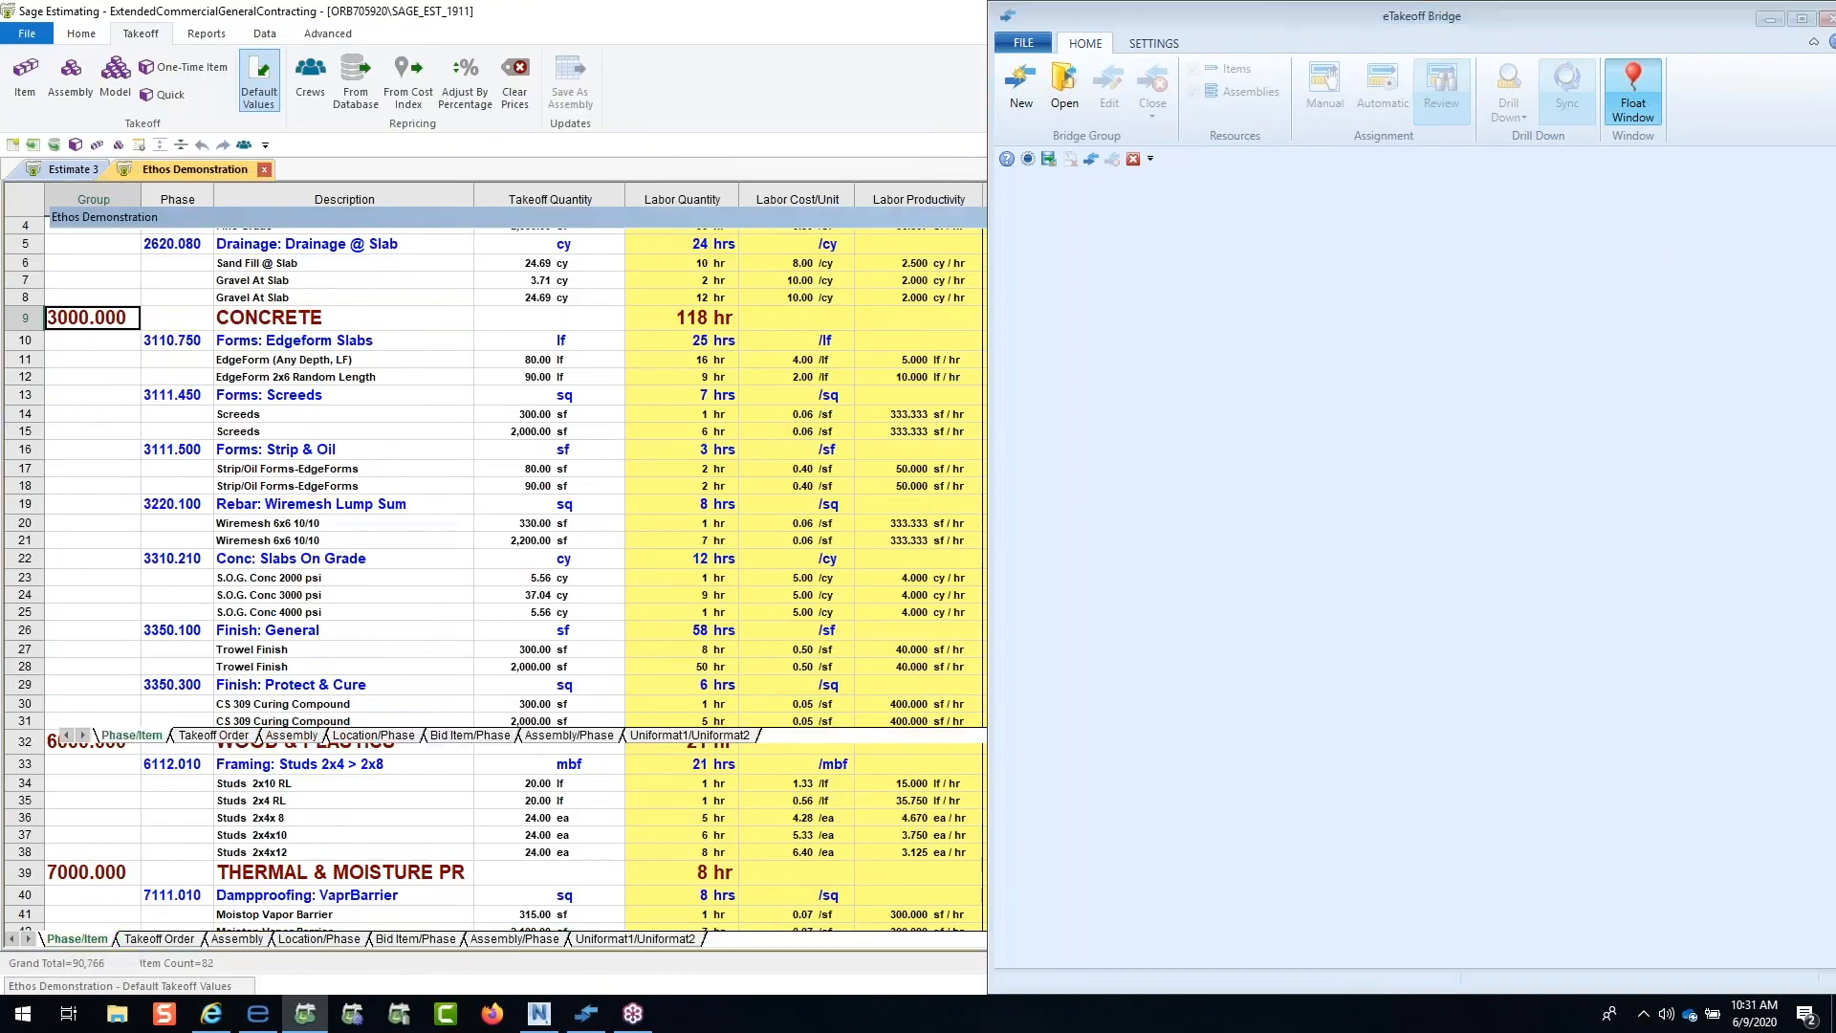
{"action": "left_click", "coordinate": [1769, 20]}
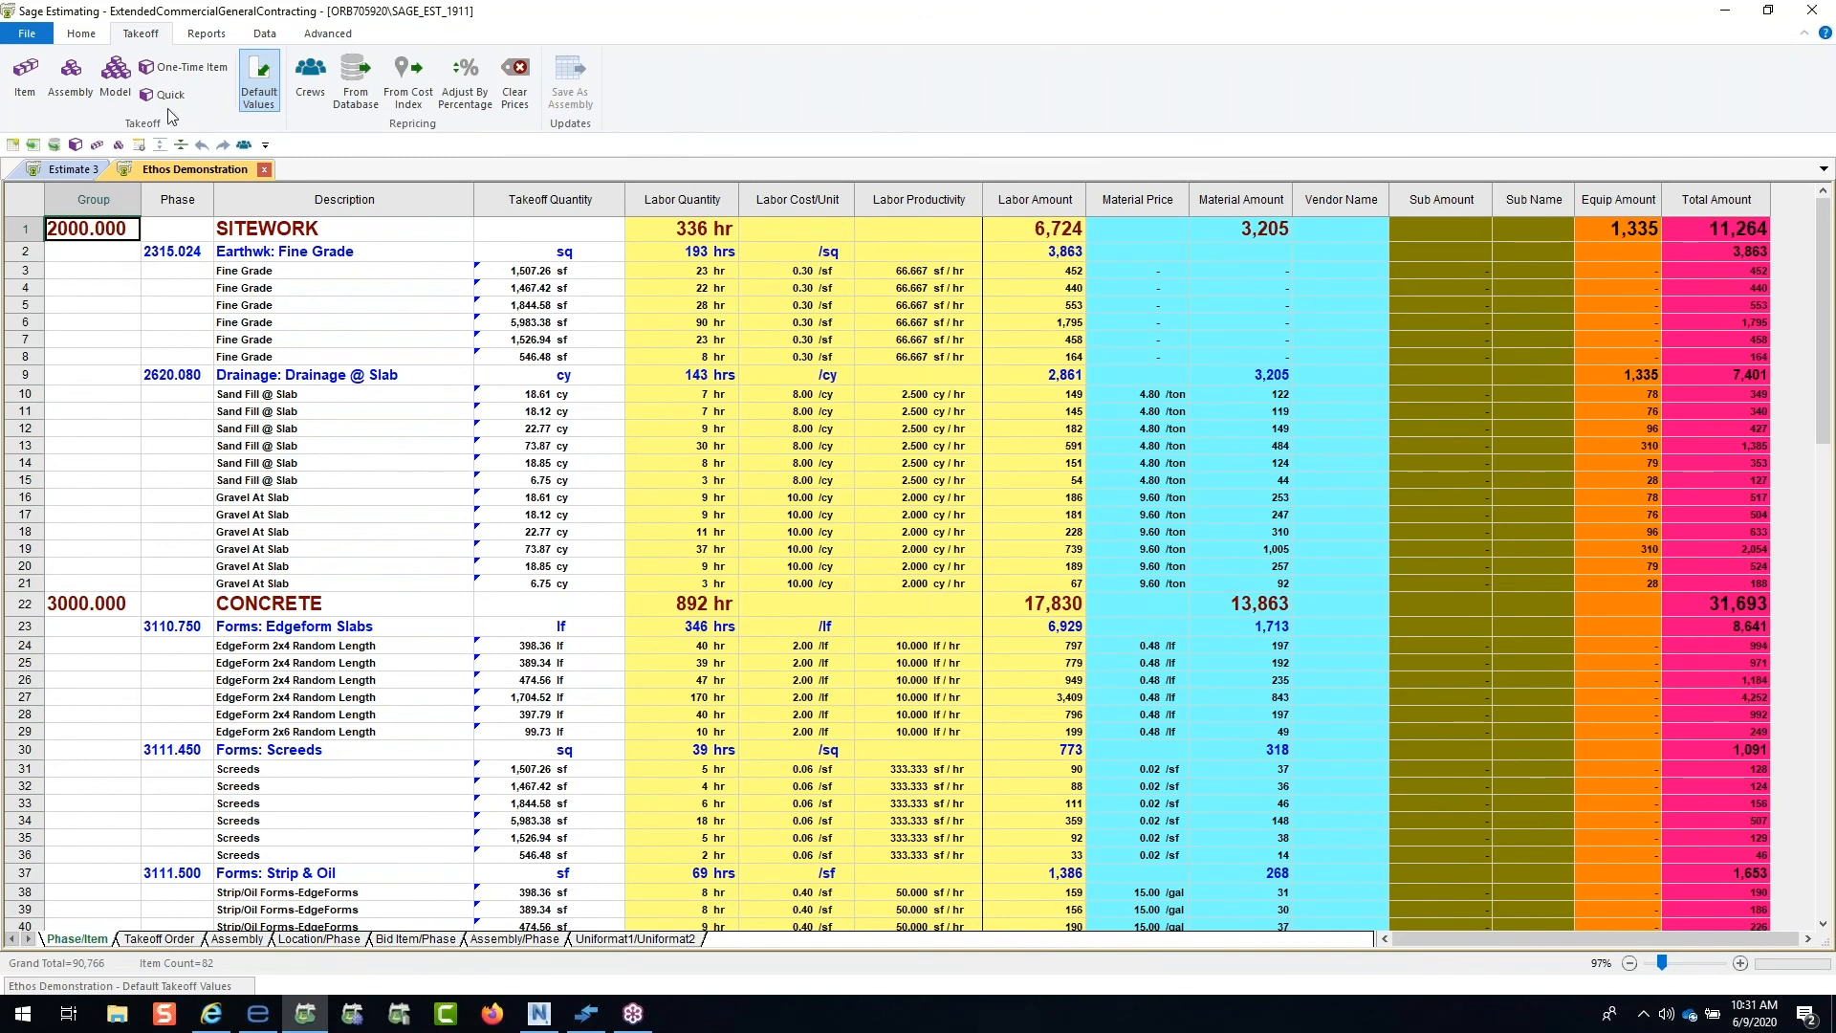
Step: Combine like items in the Phase/Item view and review the combined rows from Sitework down through Finishes
{"action": "left_click", "coordinate": [84, 35]}
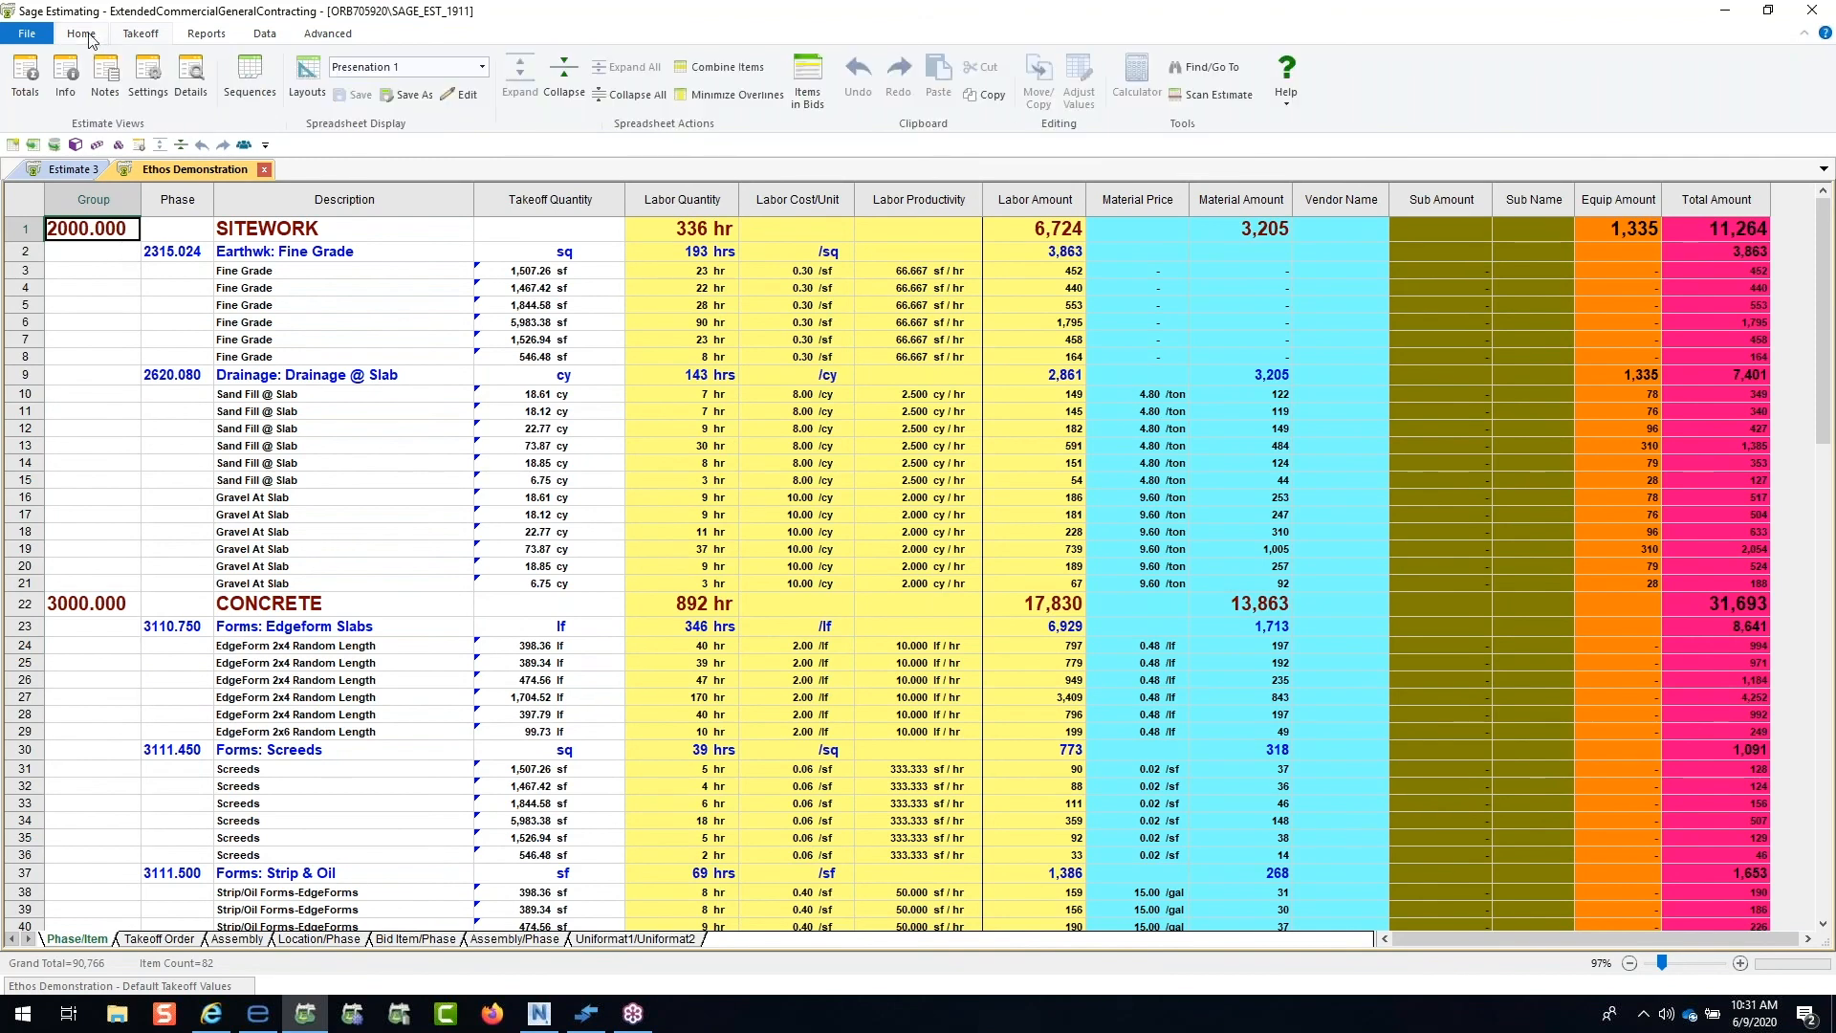
{"action": "left_click", "coordinate": [713, 66]}
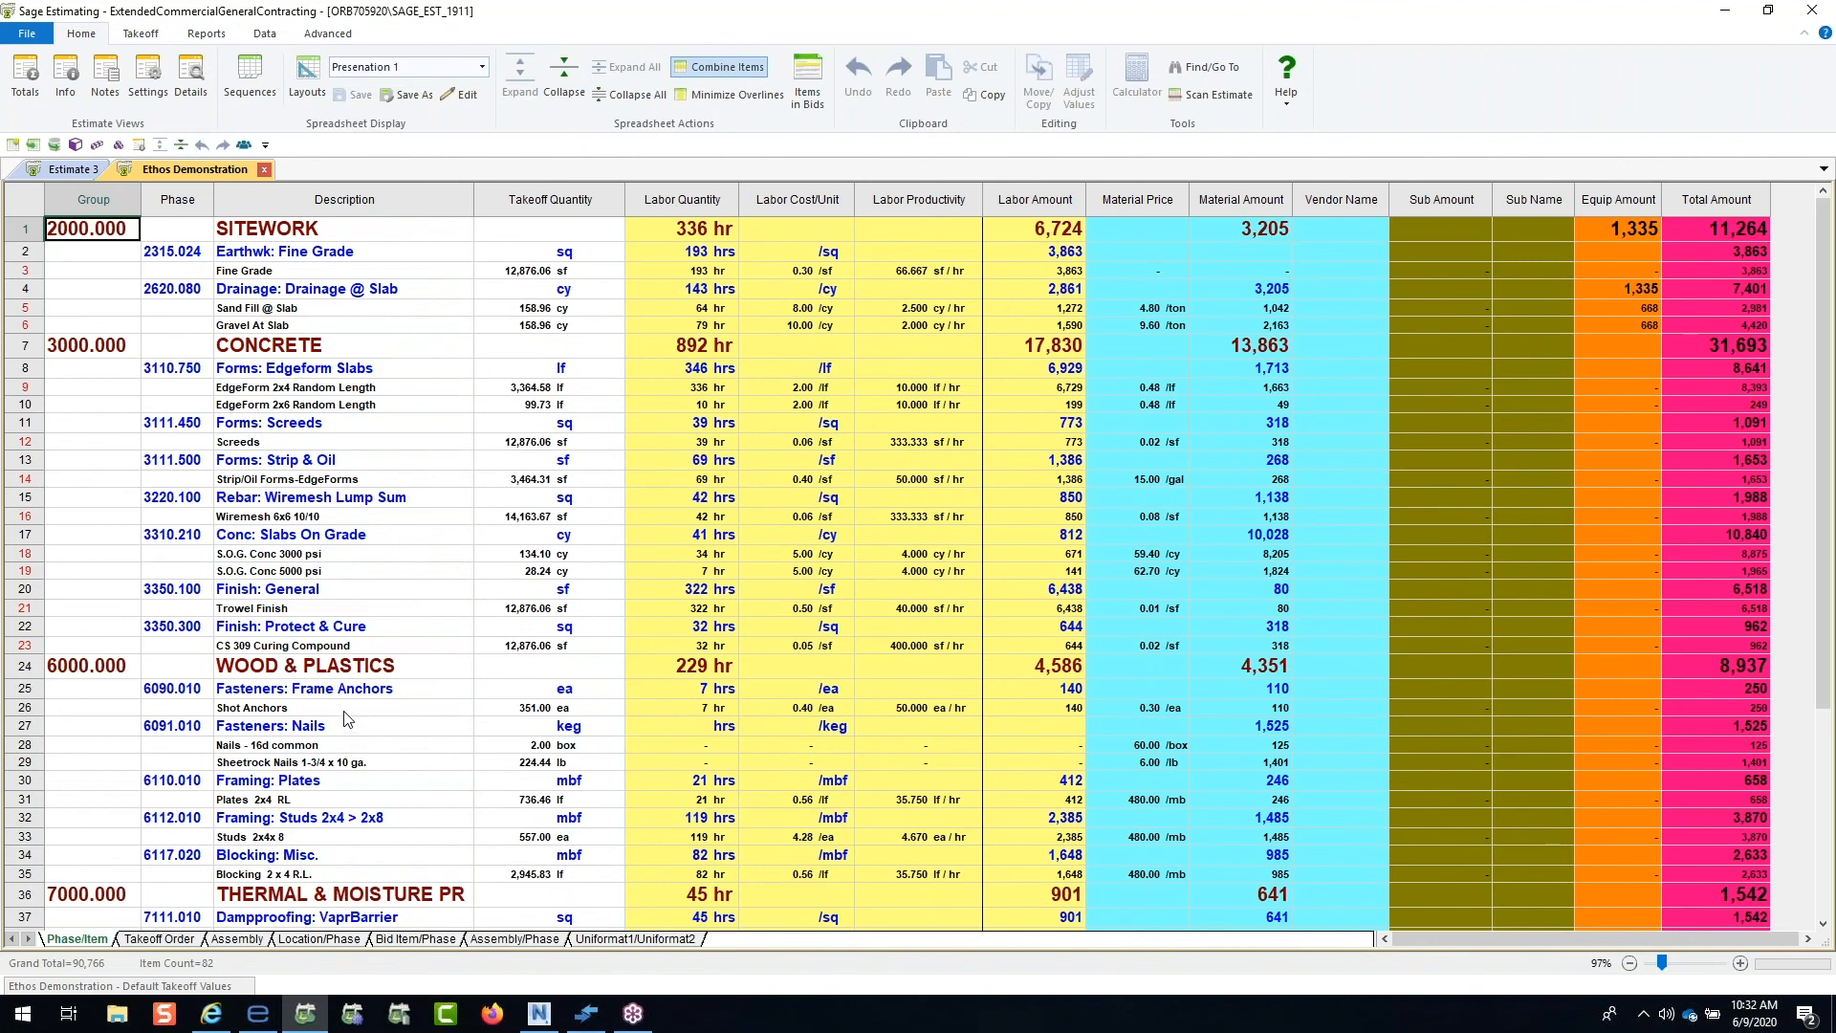
{"action": "scroll", "coordinate": [425, 611], "scroll_direction": "down", "scroll_amount": 5}
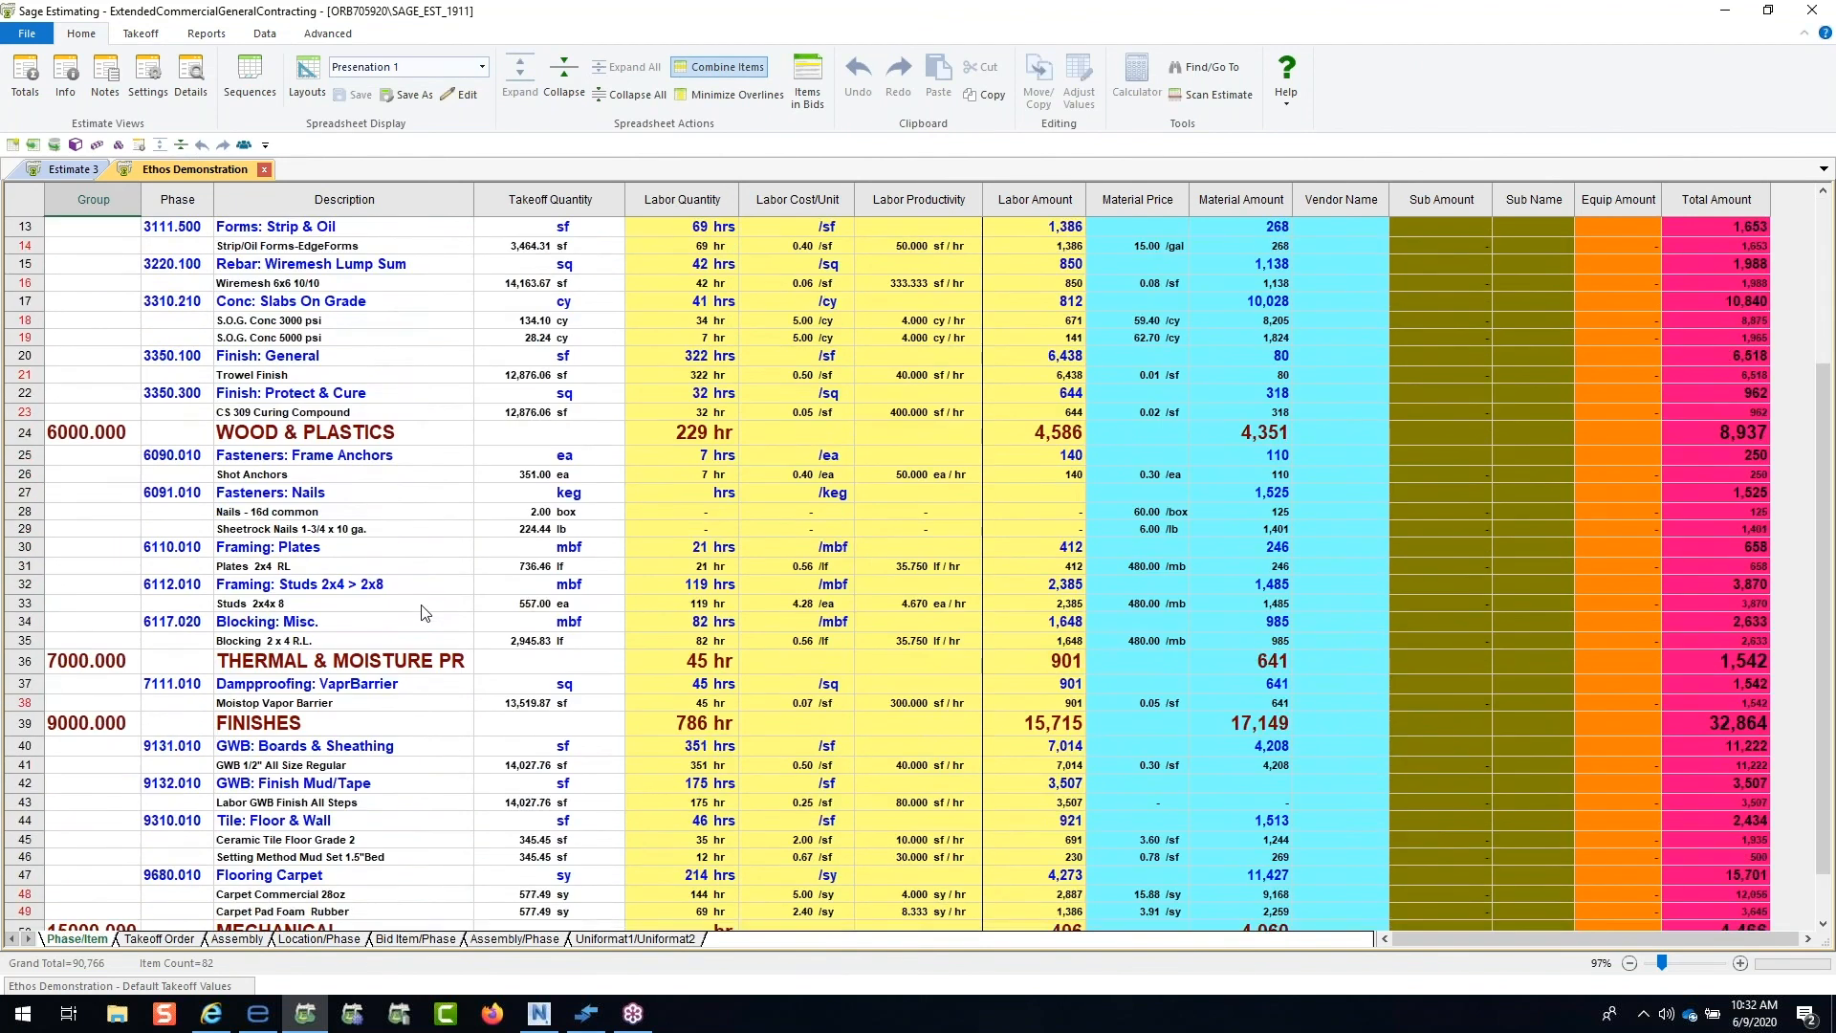
{"action": "scroll", "coordinate": [426, 613], "scroll_direction": "up", "scroll_amount": 5}
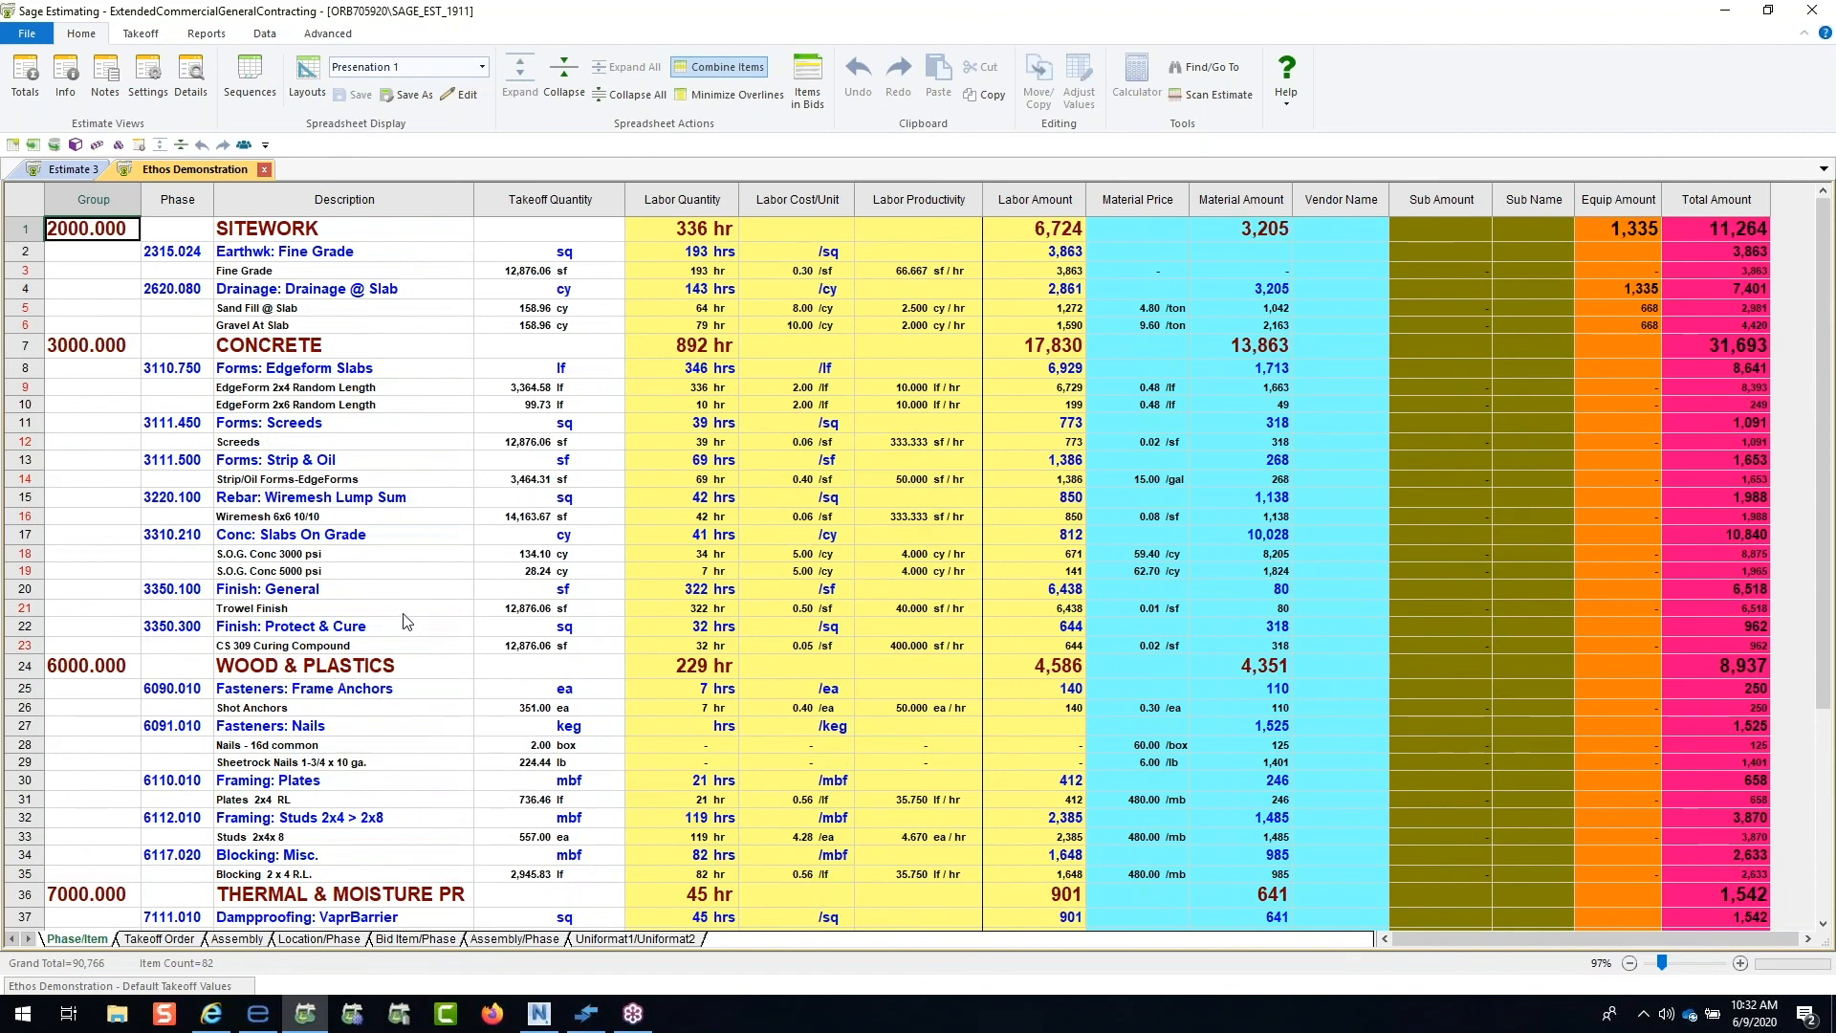
Step: Display the estimate by Location/Phase, widen the Location column to show full names, and collapse all rows to location totals
{"action": "left_click", "coordinate": [307, 941]}
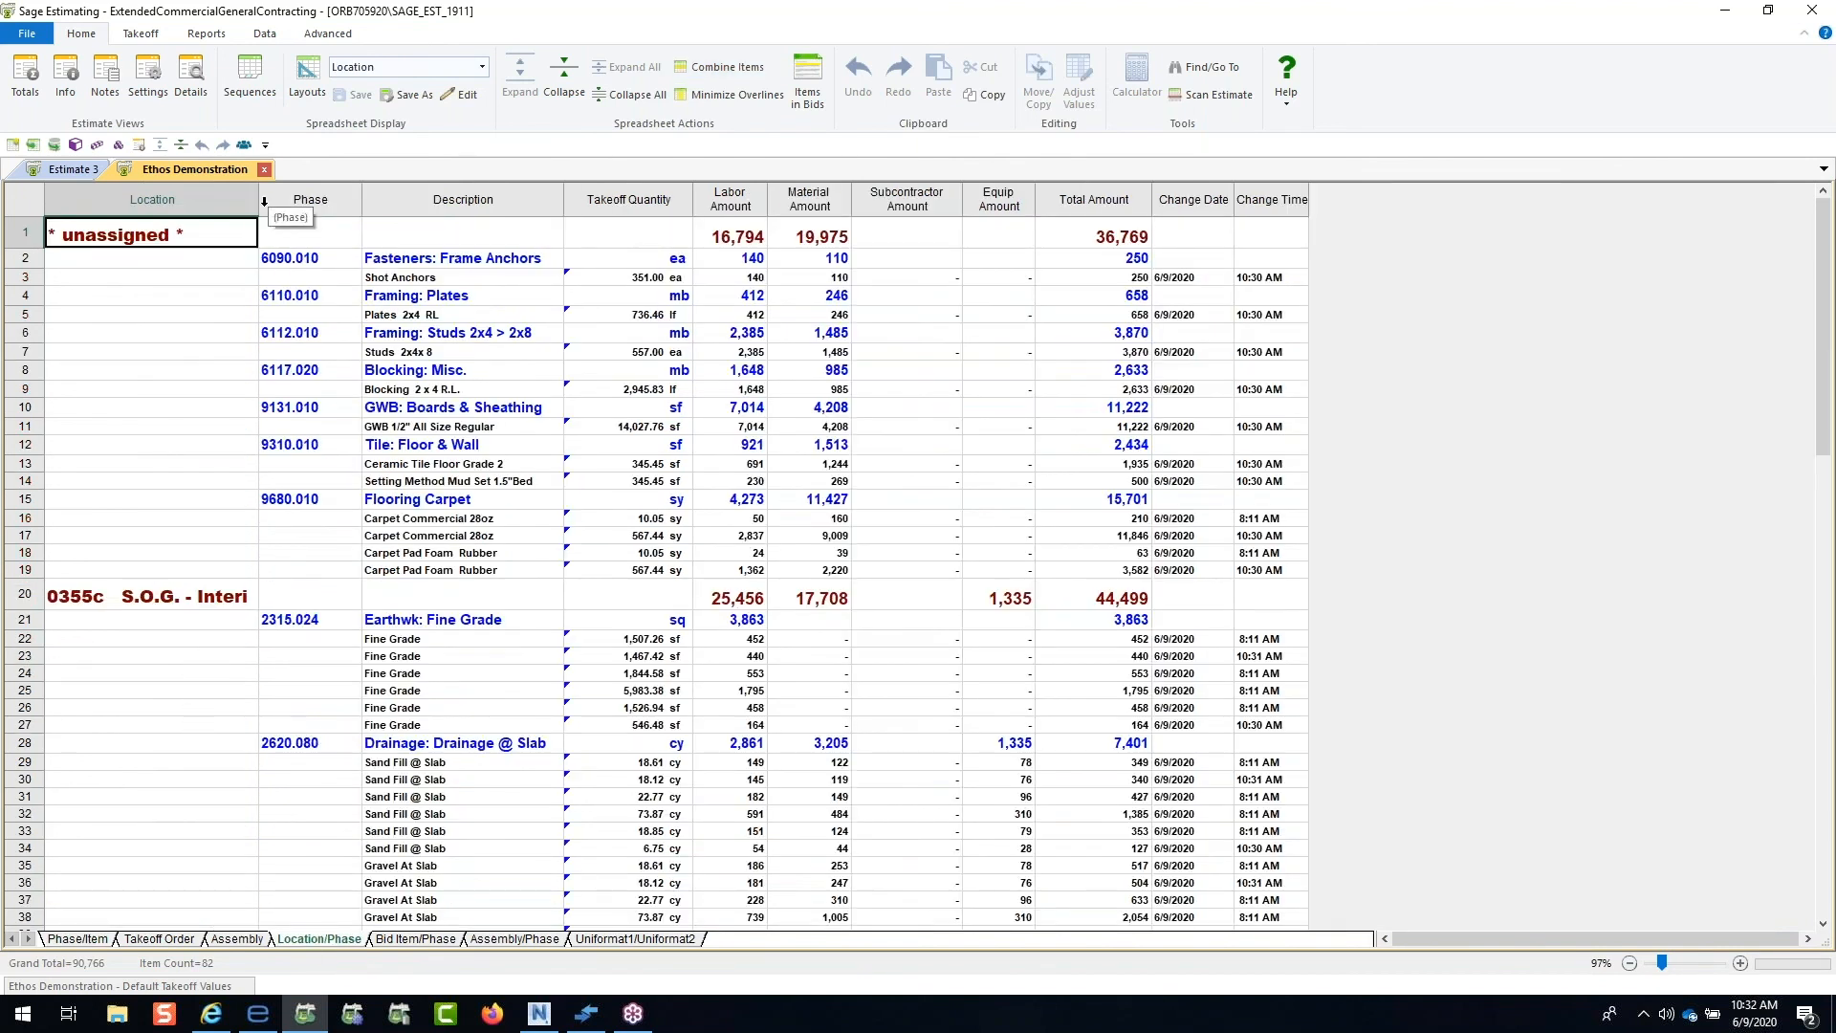
{"action": "left_click_drag", "start_coordinate": [259, 201], "coordinate": [407, 202]}
{"action": "scroll", "coordinate": [284, 609], "scroll_direction": "down", "scroll_amount": 8}
{"action": "scroll", "coordinate": [284, 609], "scroll_direction": "up", "scroll_amount": 7}
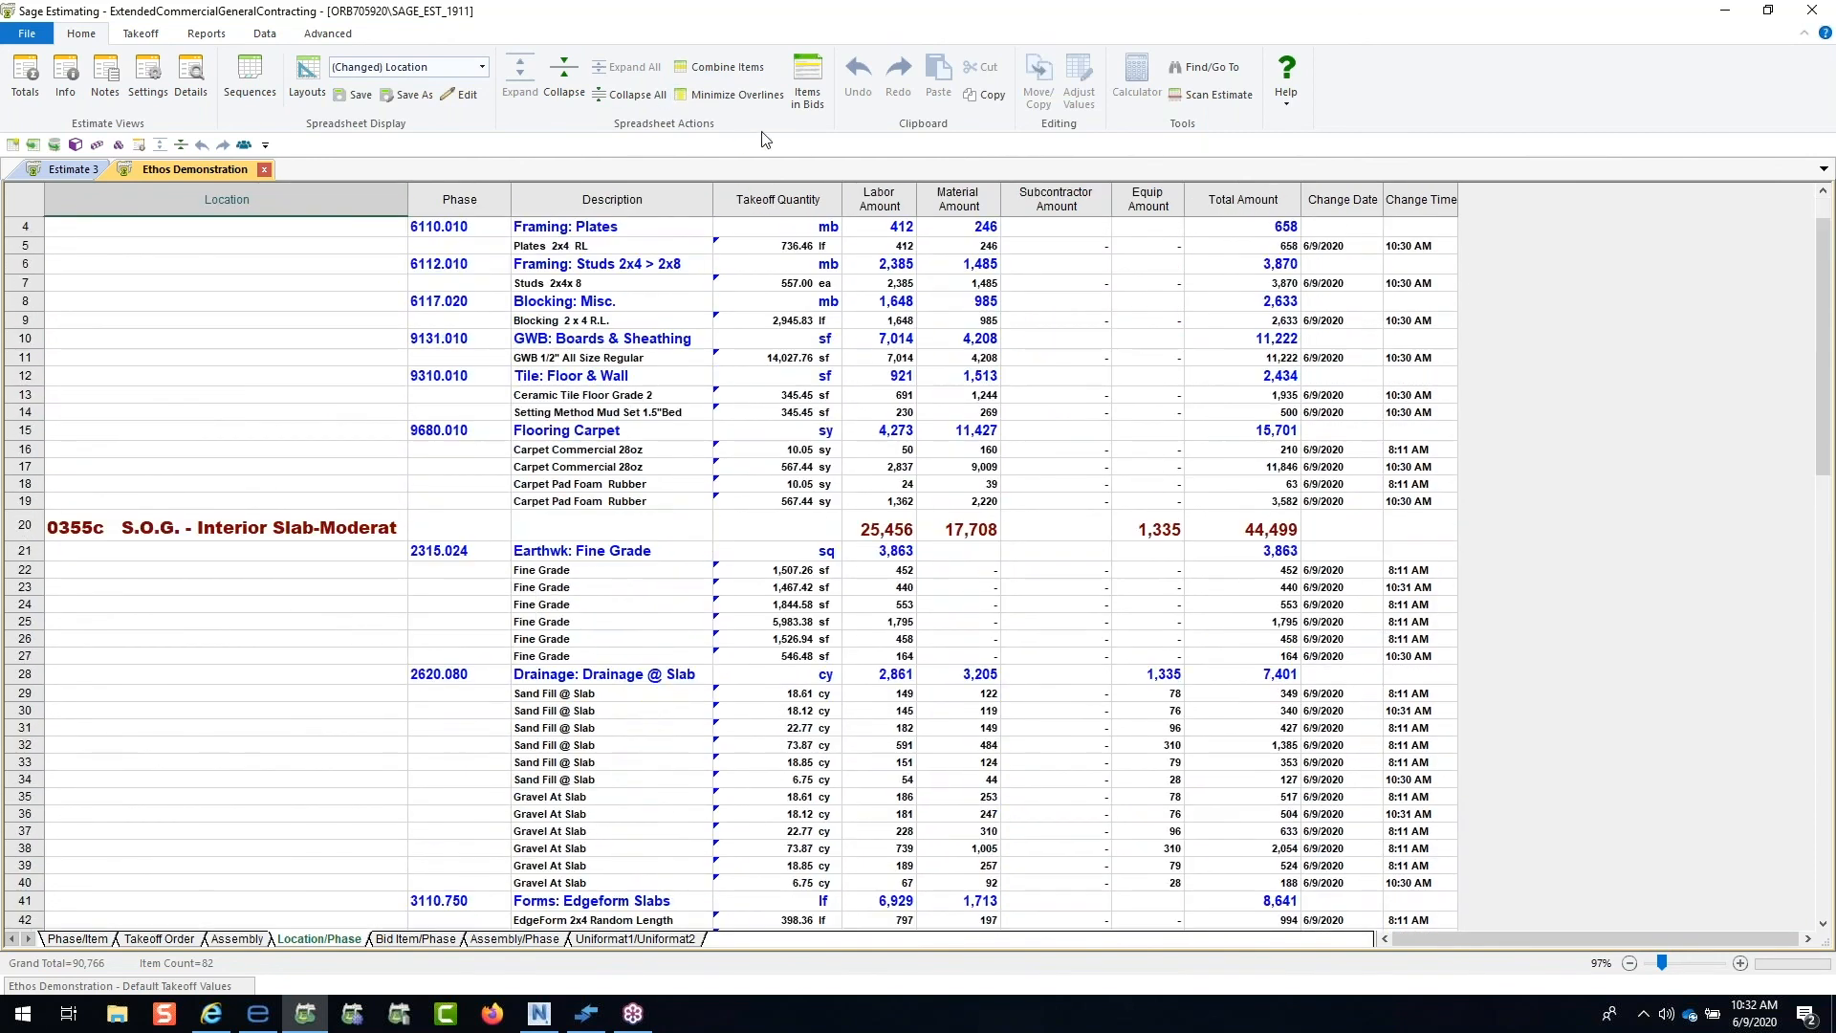
{"action": "left_click", "coordinate": [631, 94]}
{"action": "left_click", "coordinate": [153, 301]}
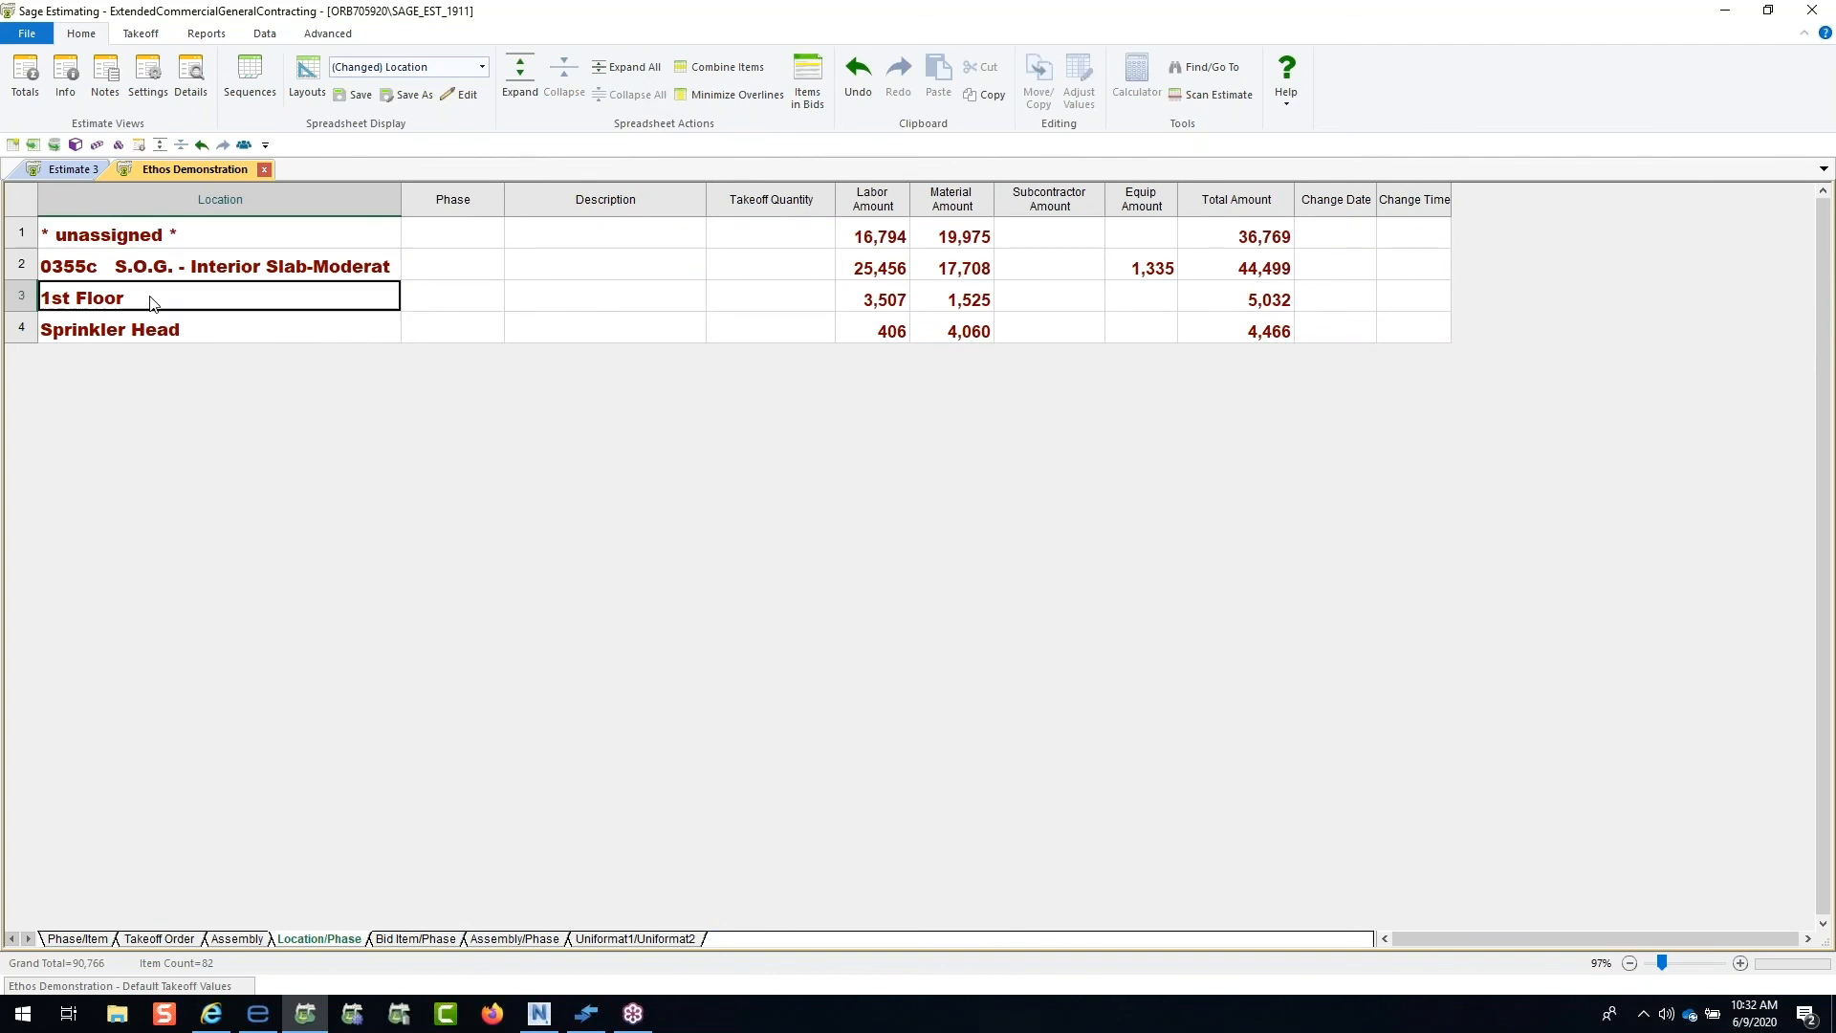
{"action": "left_click", "coordinate": [153, 328]}
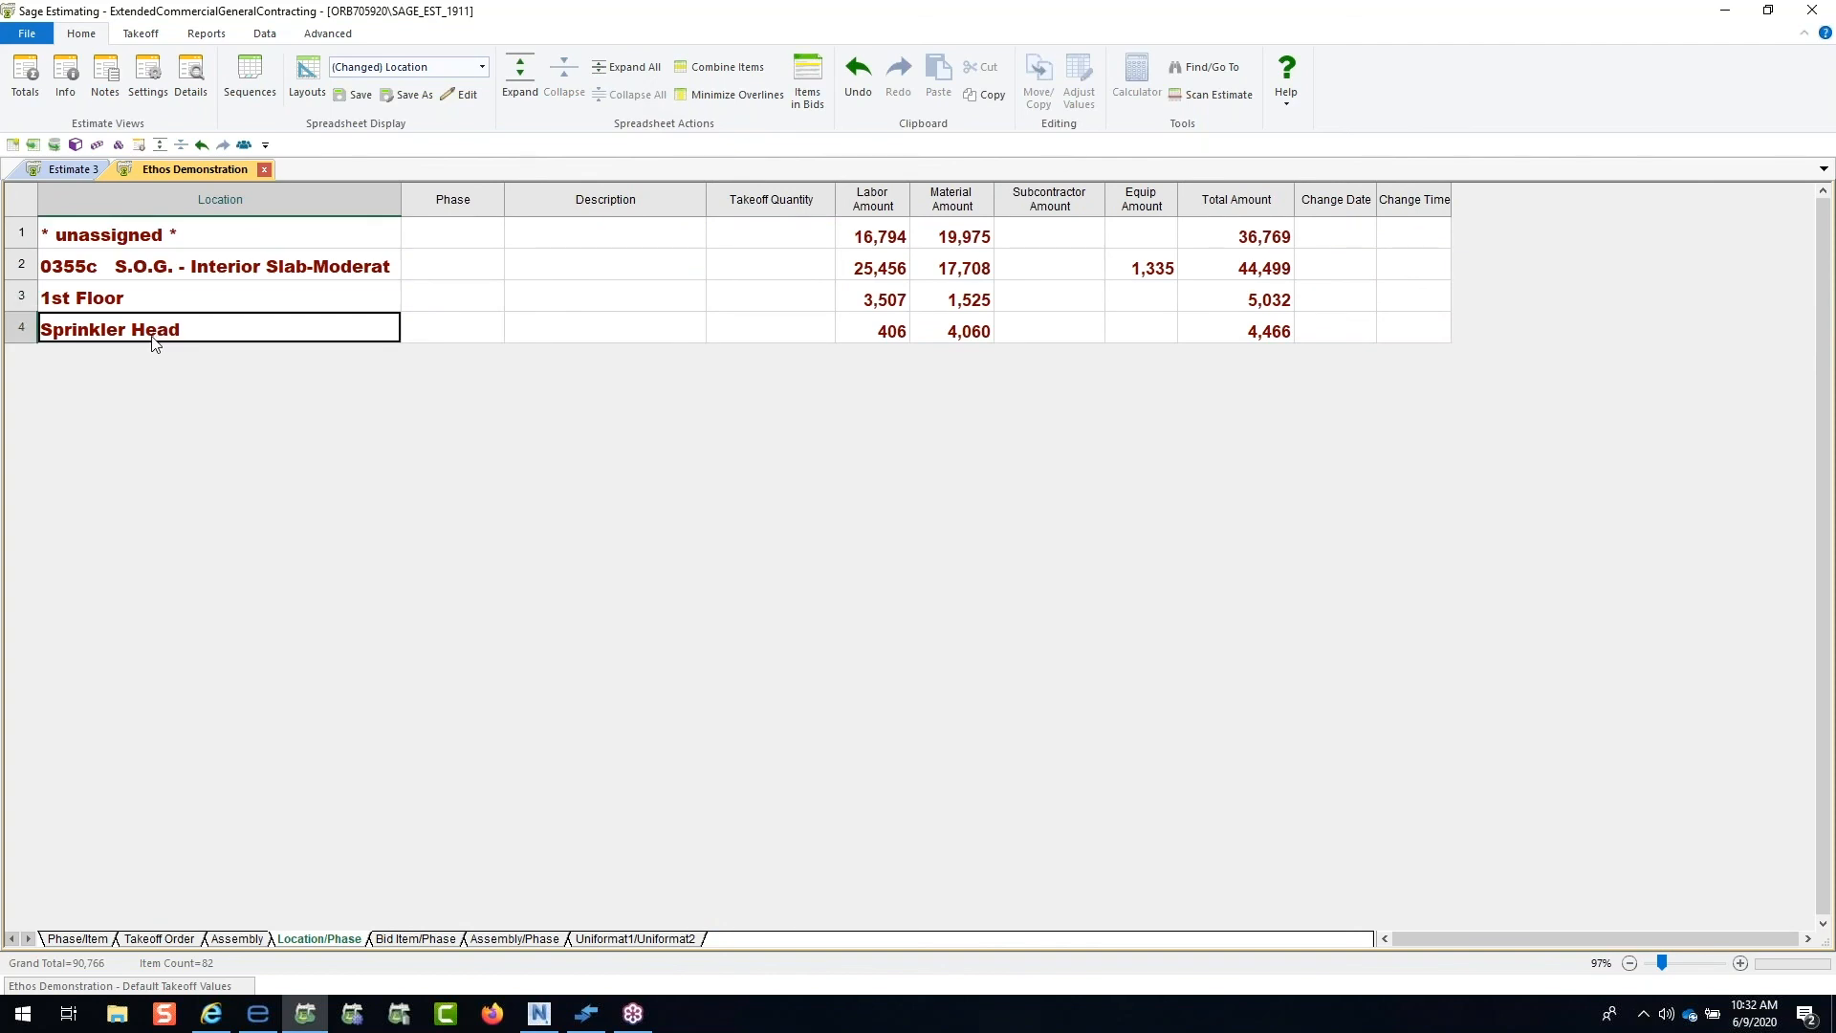
Step: Uncombine the items in the Phase/Item view and drill down from the first Fine Grade takeoff quantity to eTakeoff Bridge, then clear the displayed assignment
{"action": "left_click", "coordinate": [78, 938]}
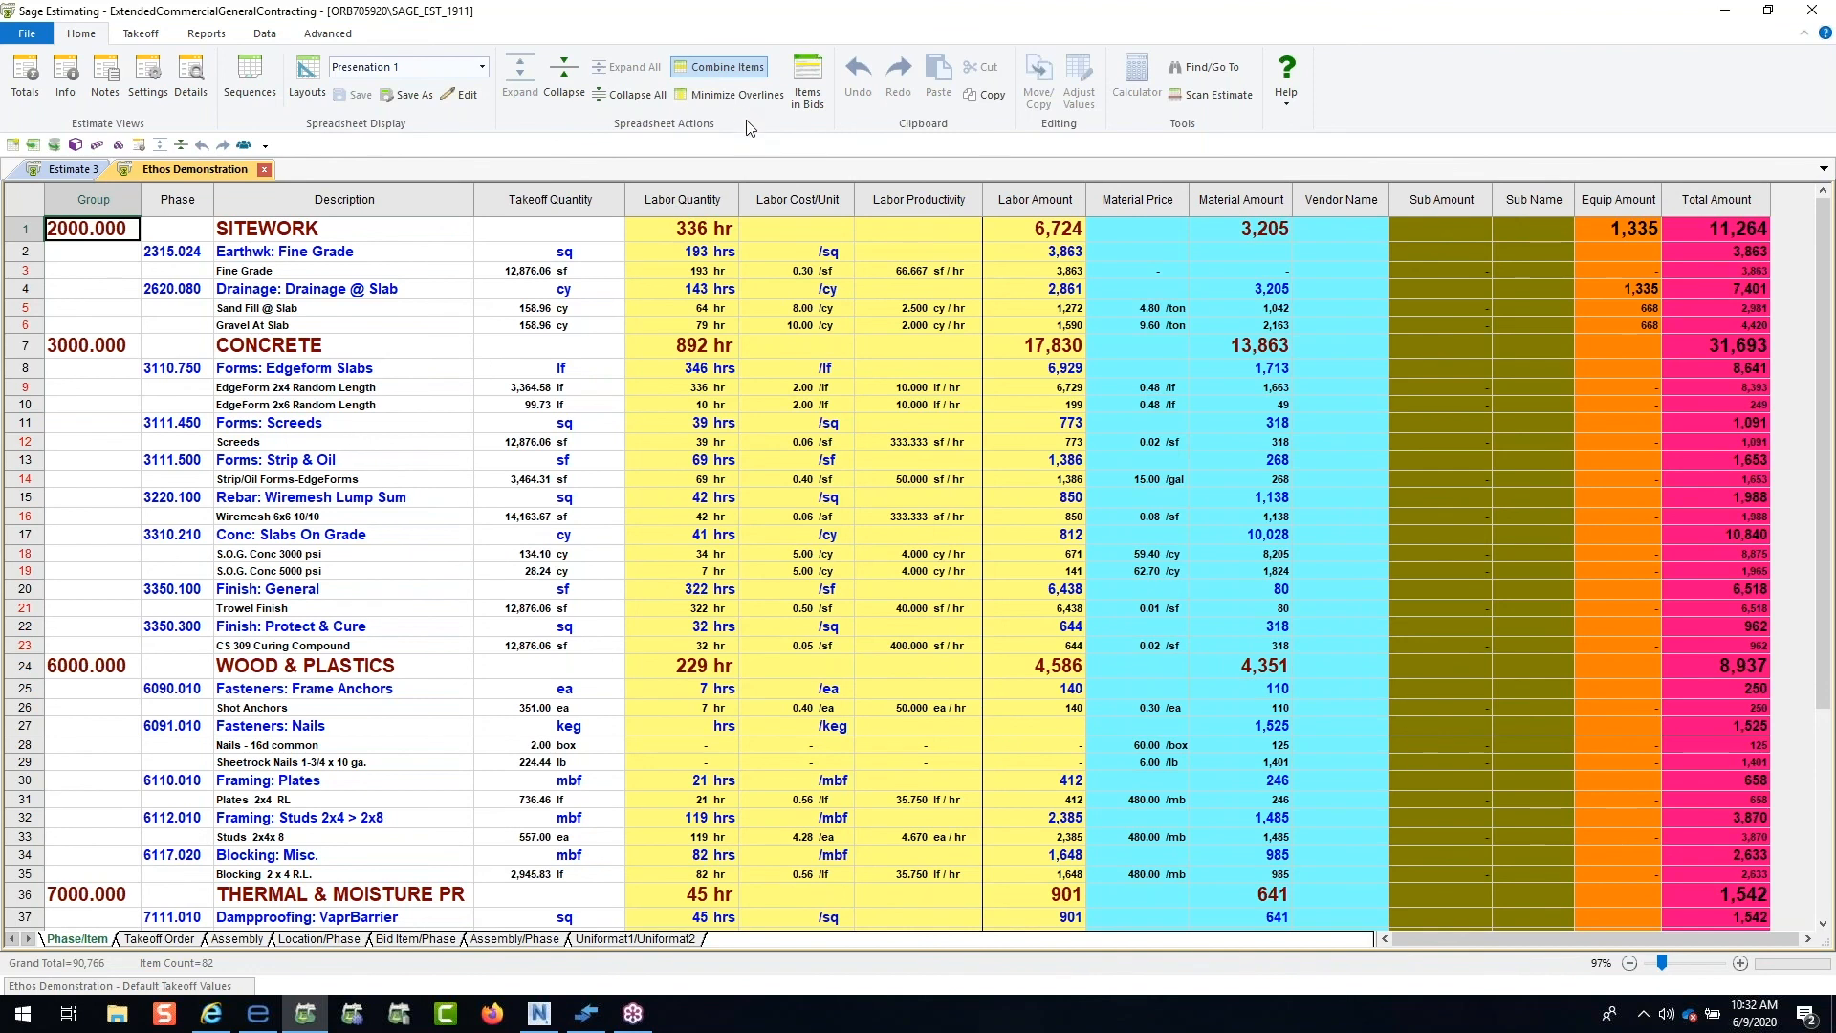
{"action": "left_click", "coordinate": [730, 67]}
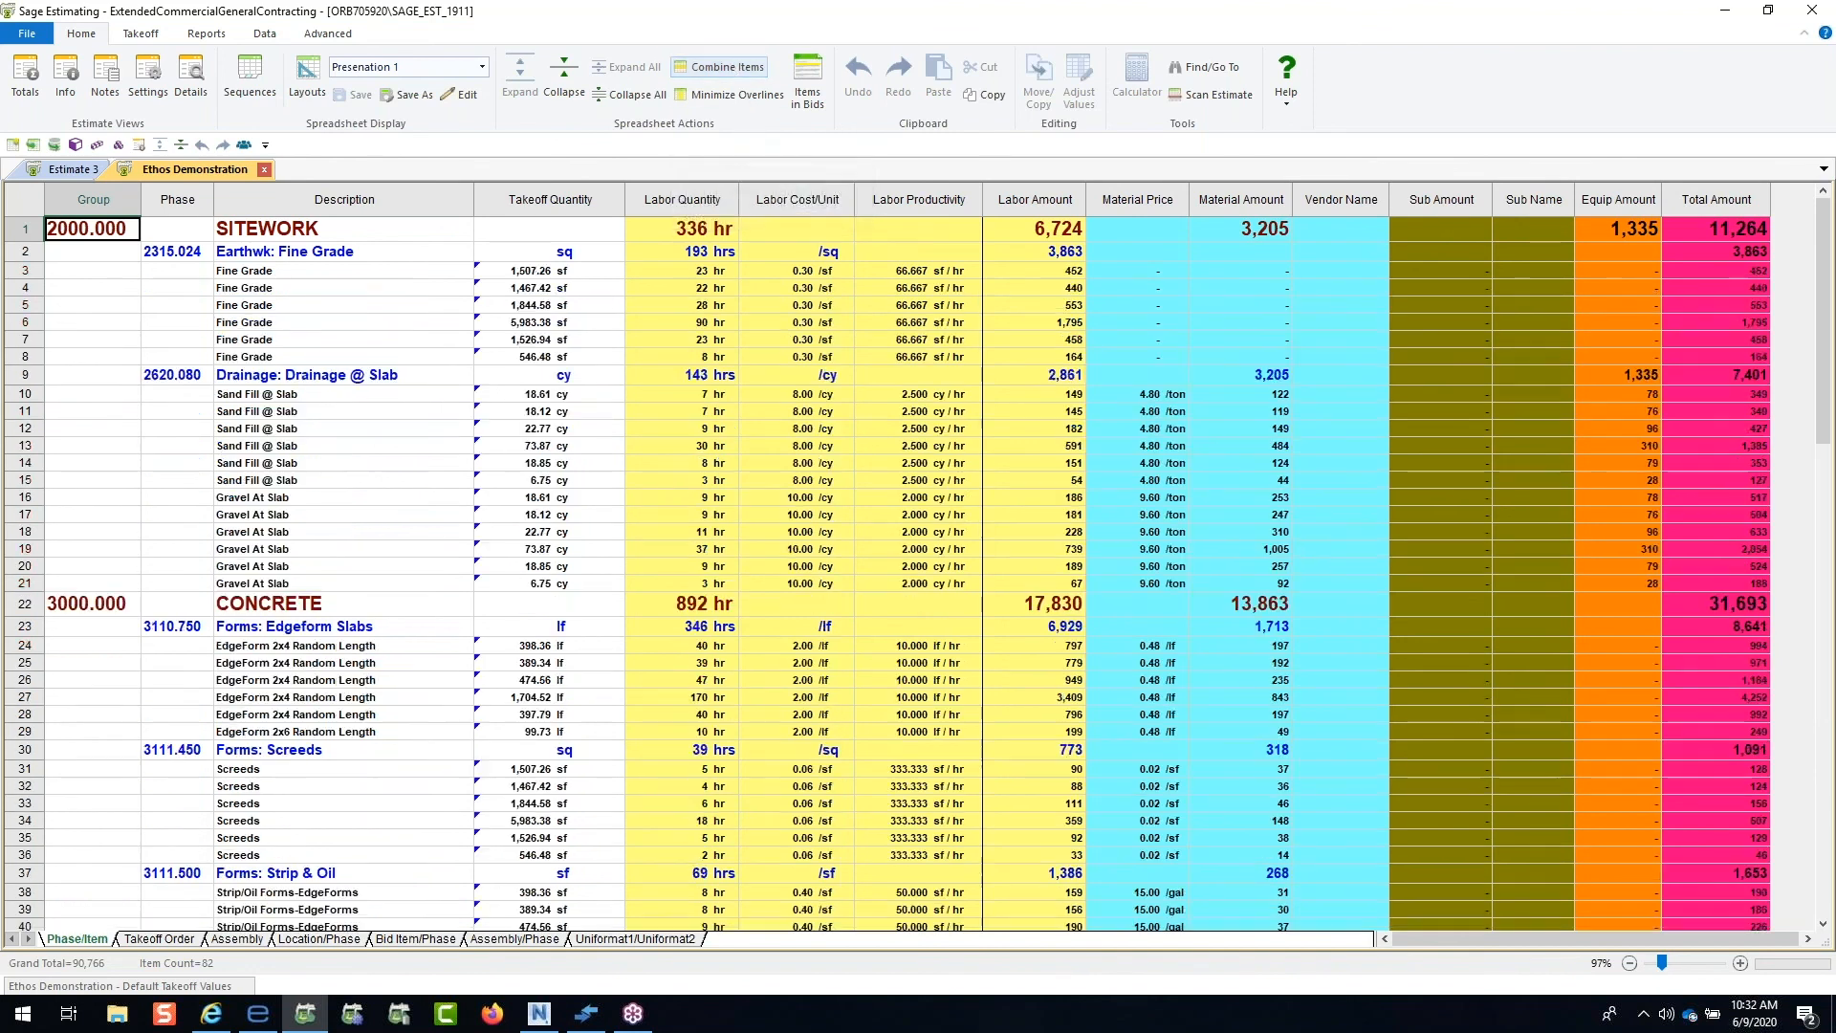
{"action": "left_click", "coordinate": [527, 276]}
{"action": "right_click", "coordinate": [528, 273]}
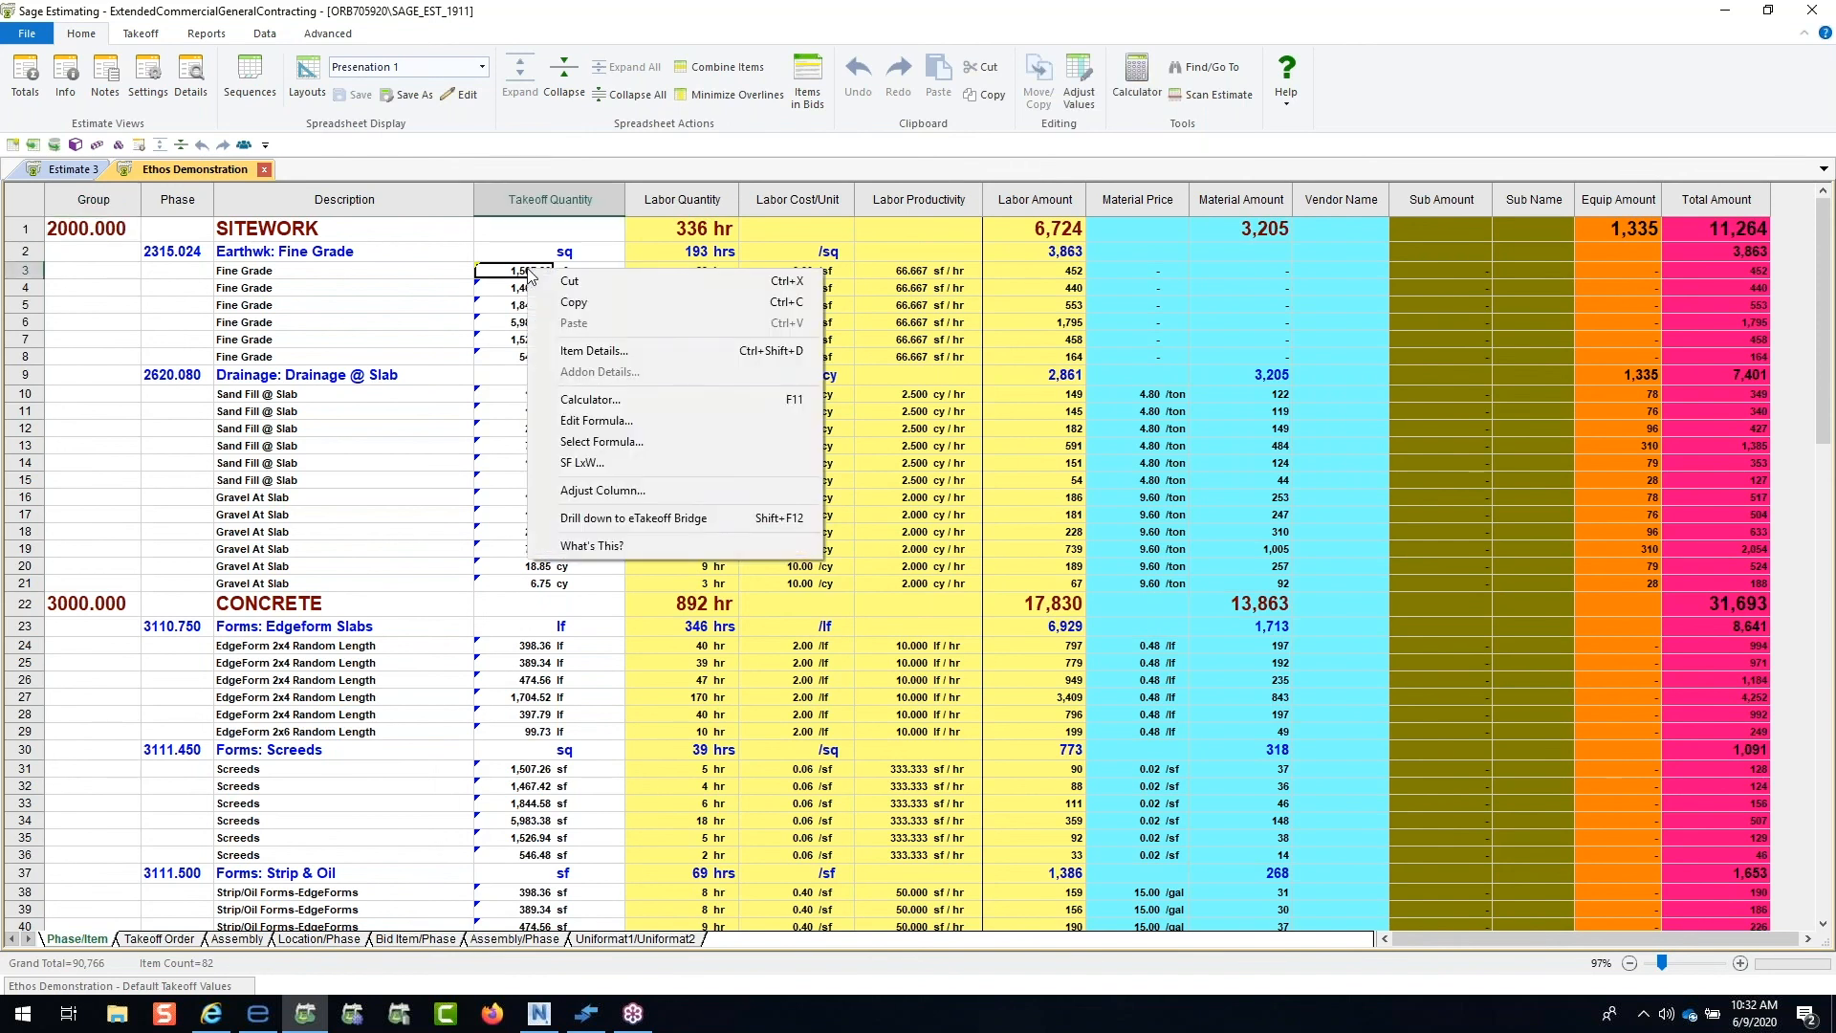
{"action": "left_click", "coordinate": [622, 519]}
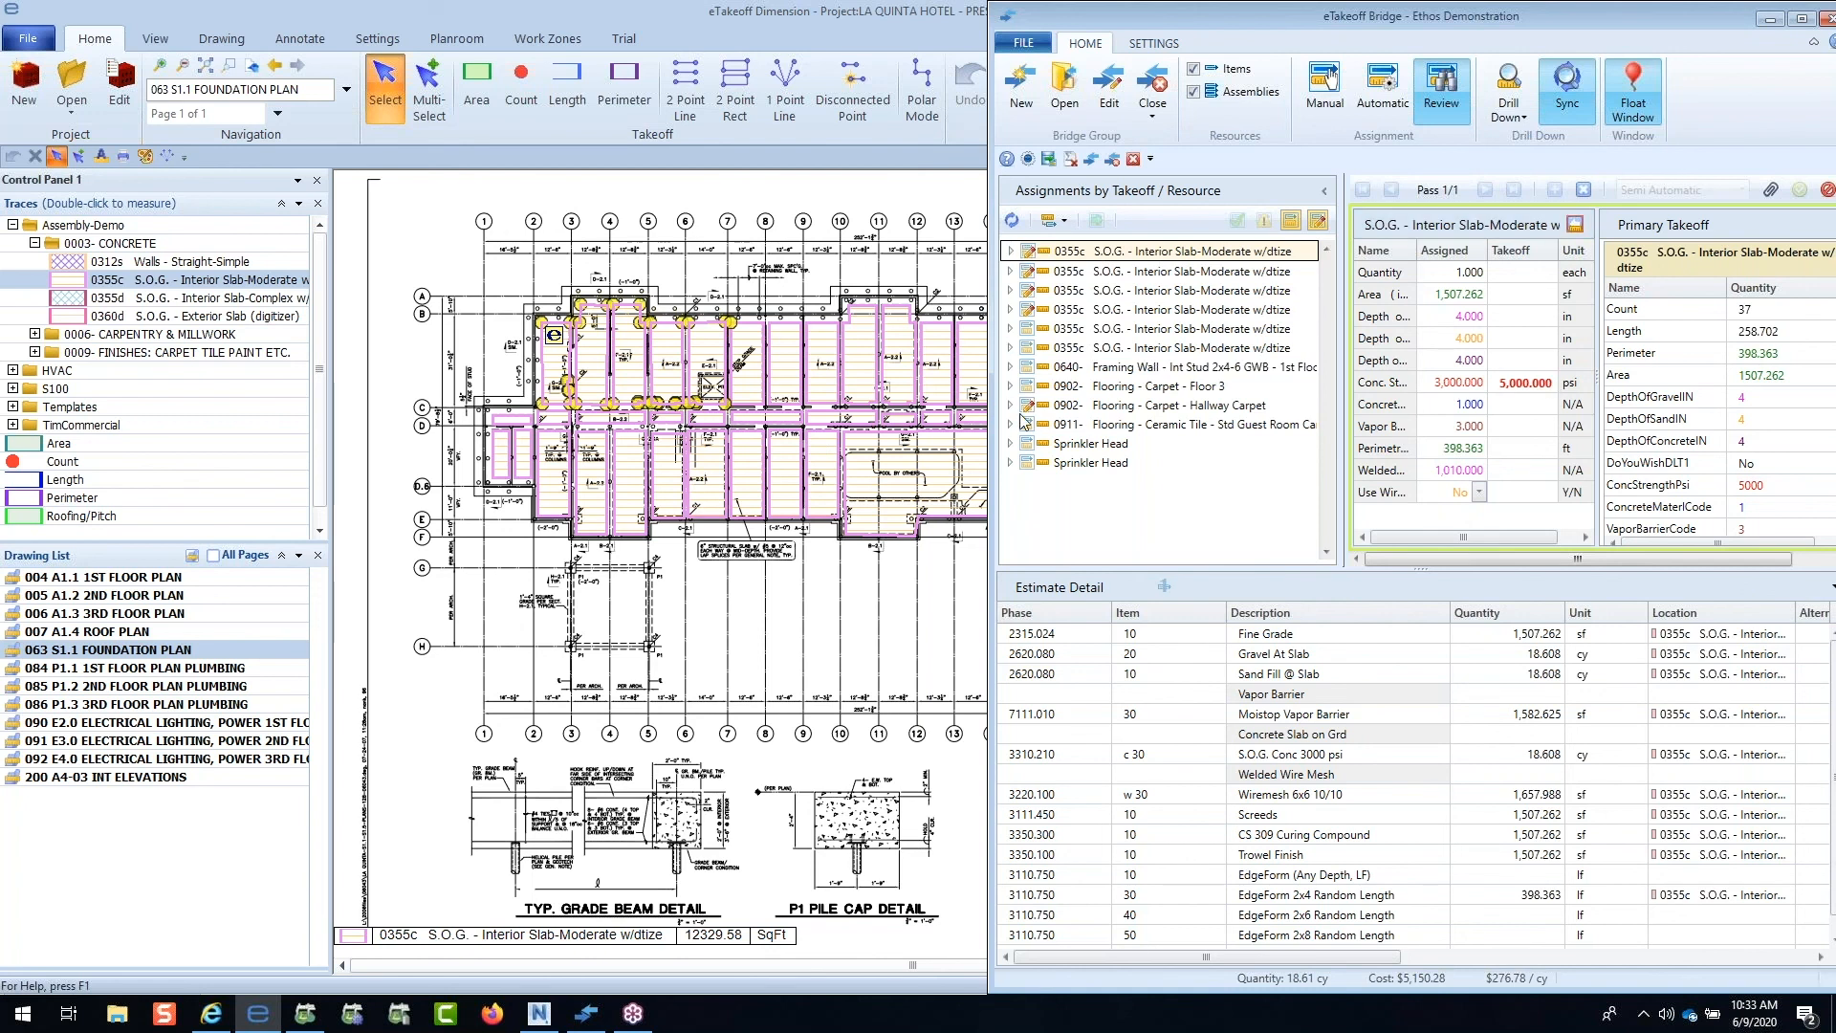
{"action": "left_click", "coordinate": [1828, 190]}
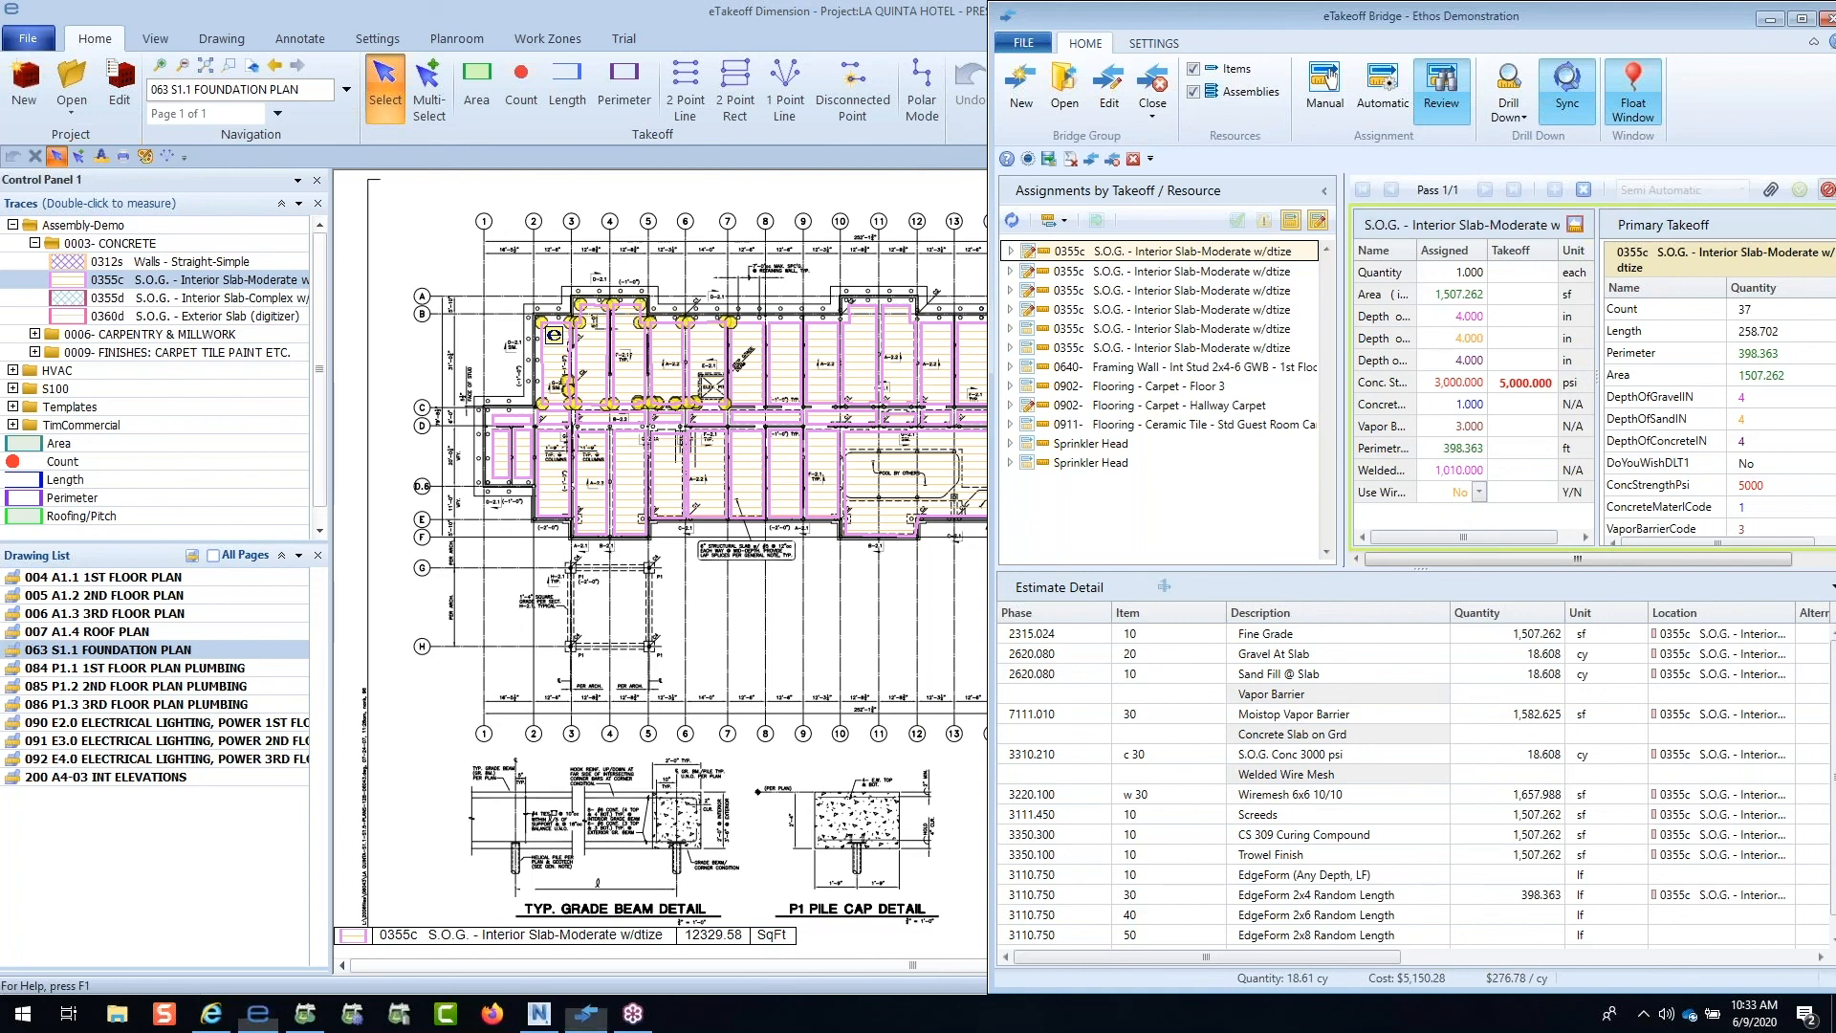
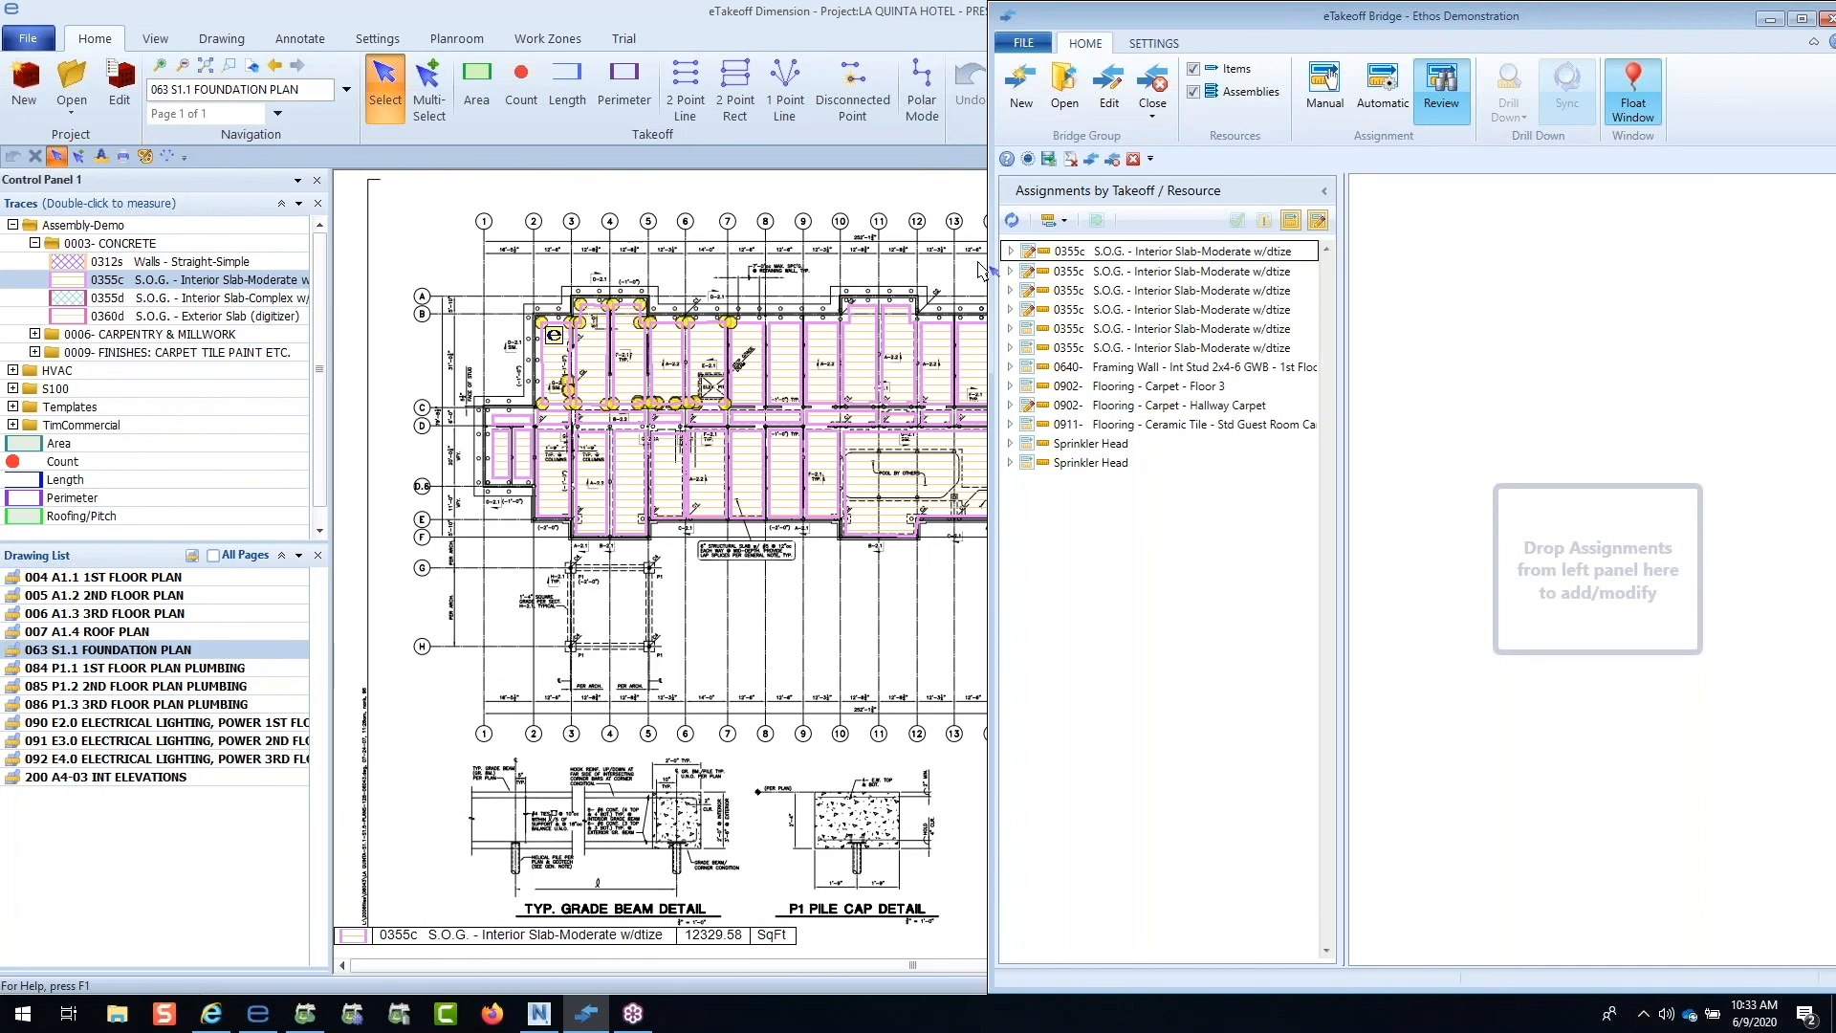
Step: Minimize the Bridge and Dimension windows, dismiss the closed-estimate message, and switch to the STINE - Office Building model in Navisworks
{"action": "left_click", "coordinate": [1769, 19]}
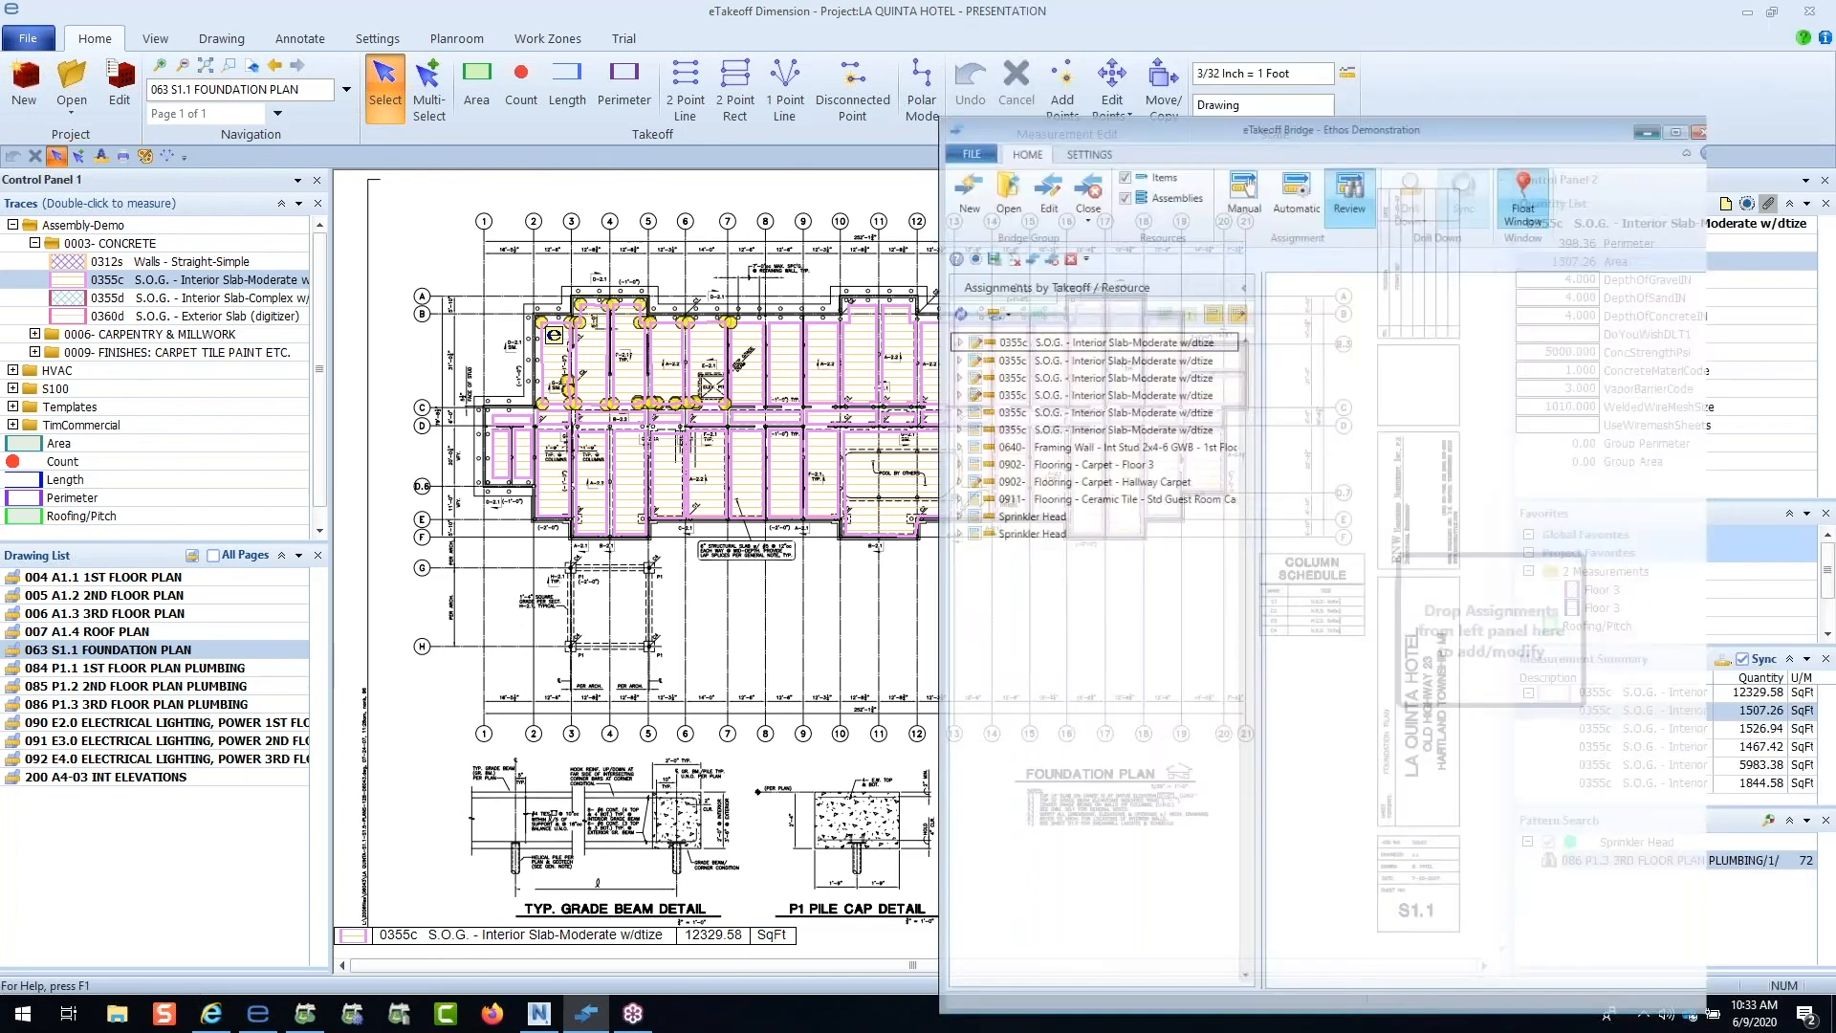
{"action": "left_click", "coordinate": [1746, 14]}
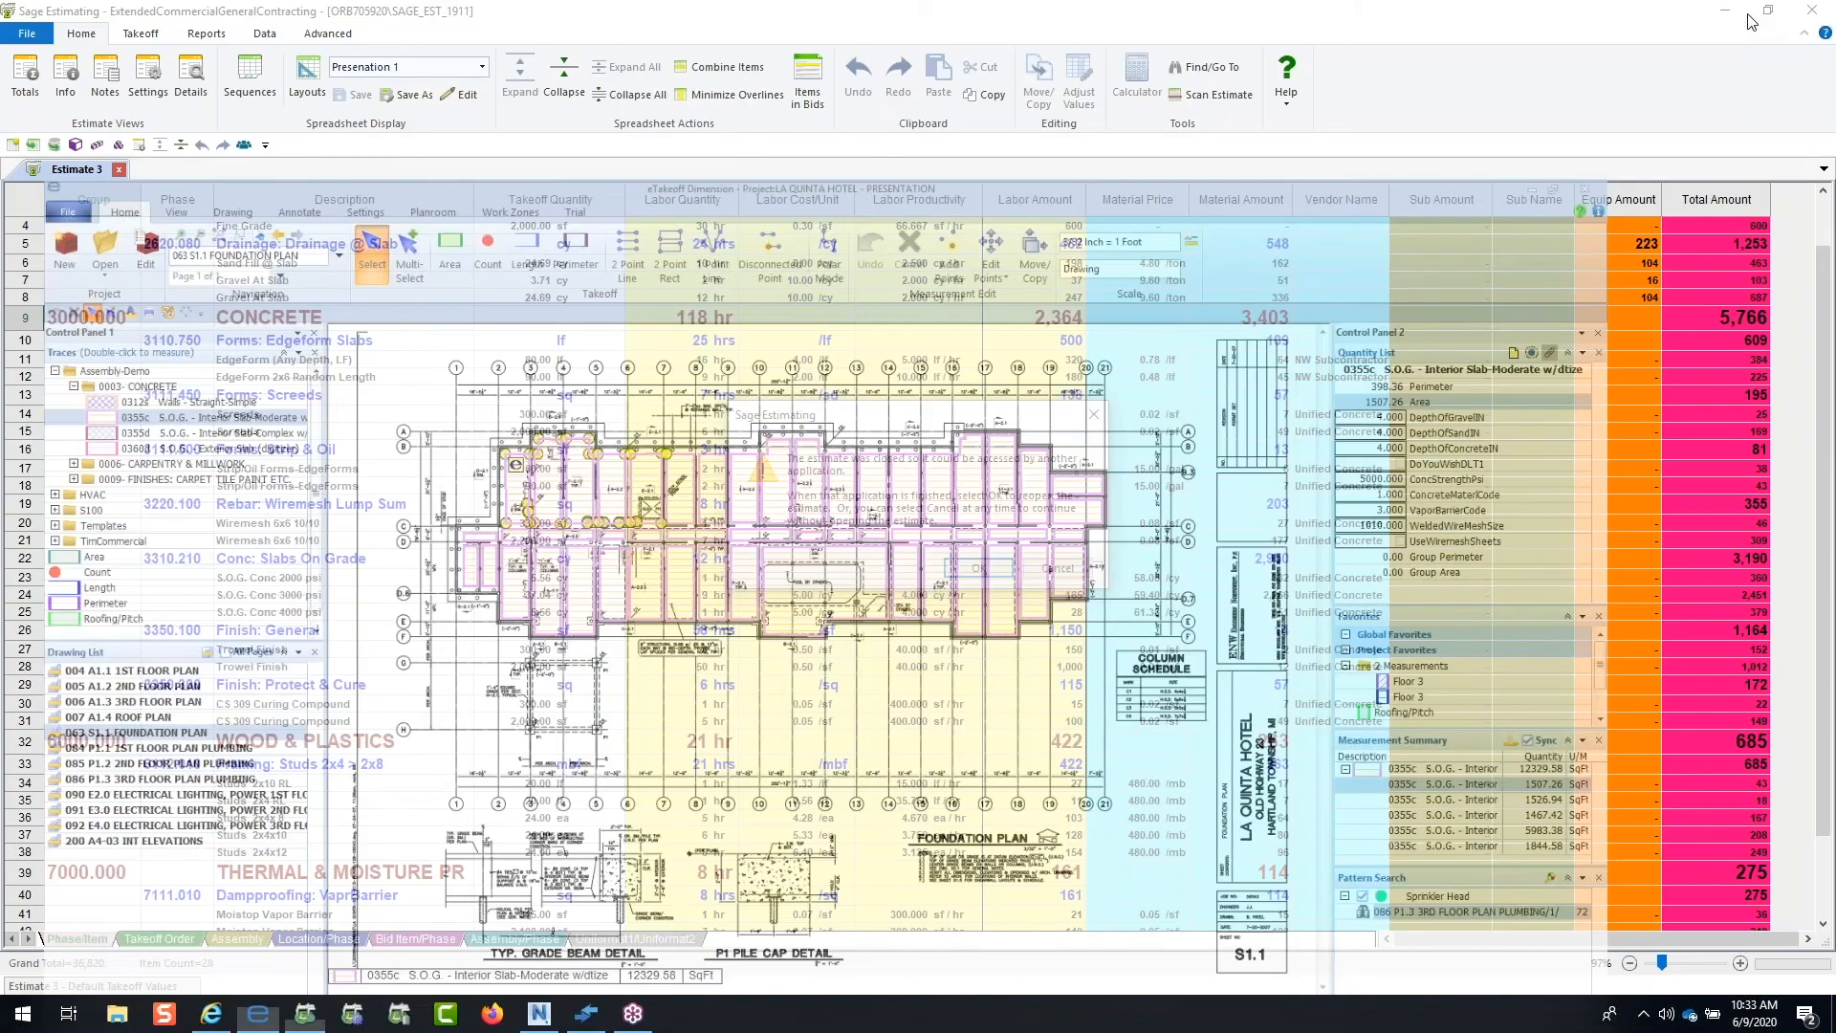
{"action": "left_click", "coordinate": [977, 566]}
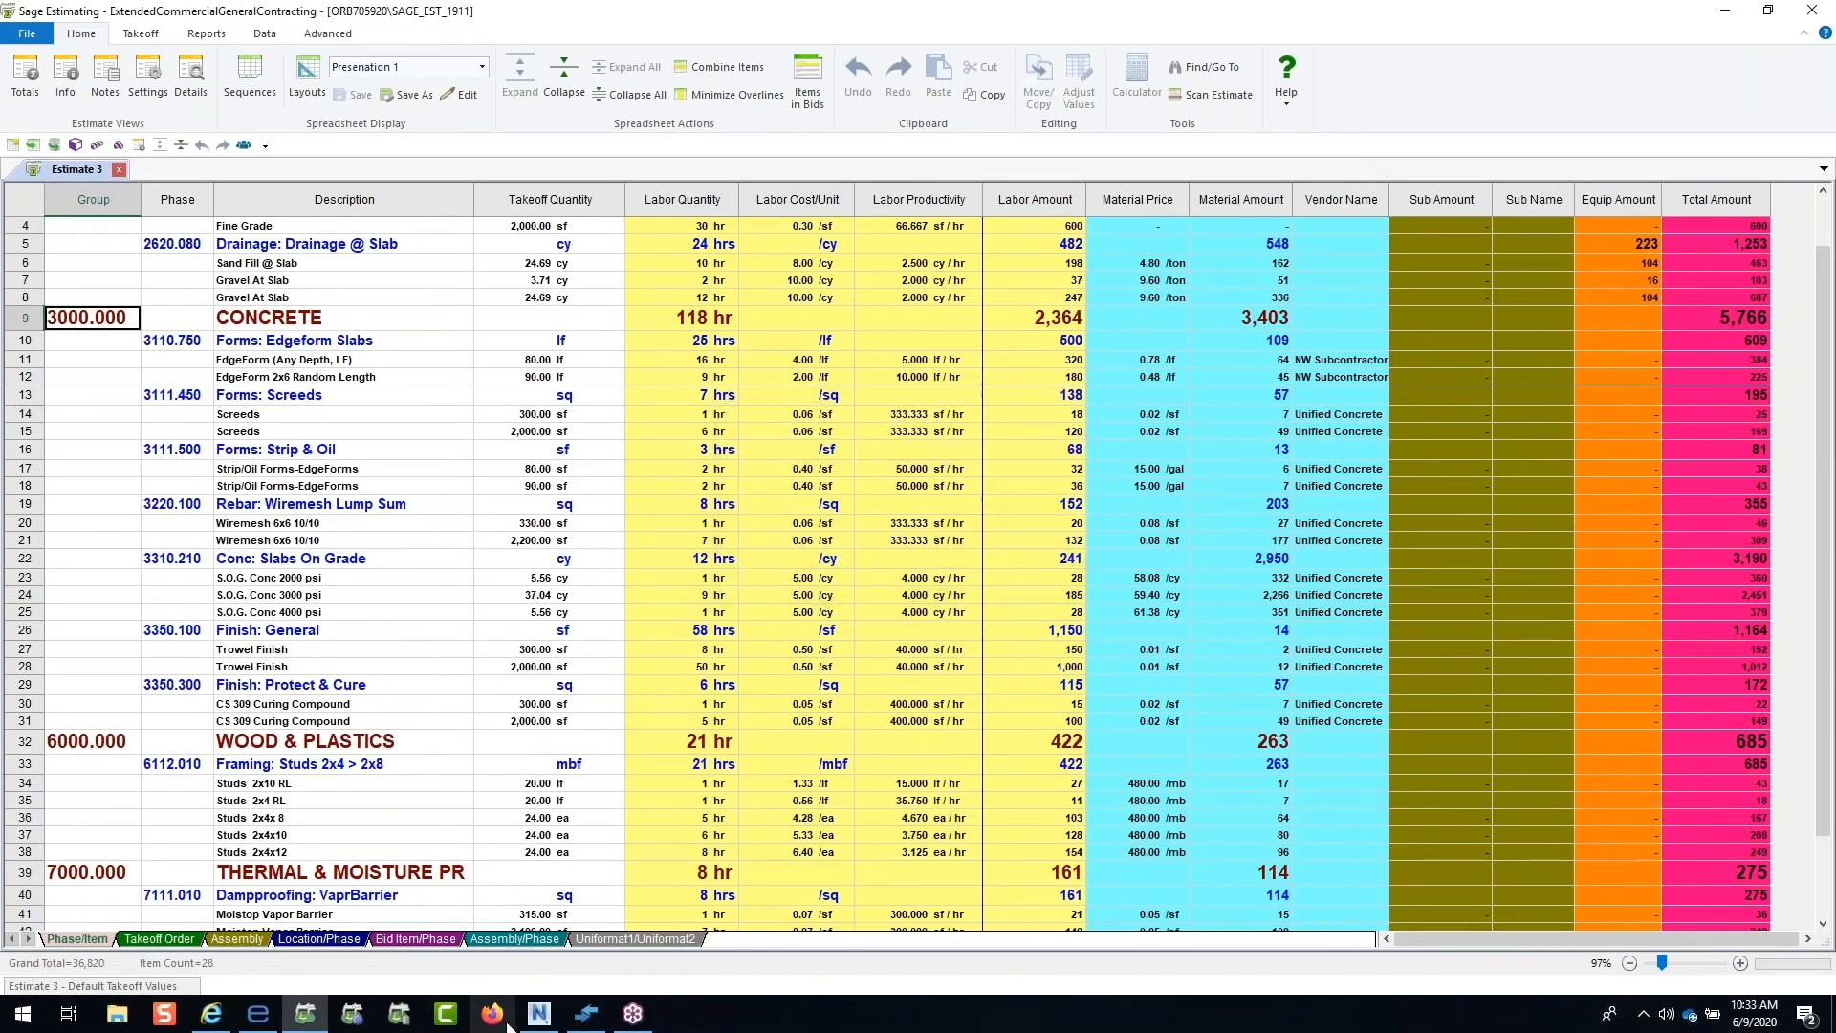
{"action": "left_click", "coordinate": [538, 1014]}
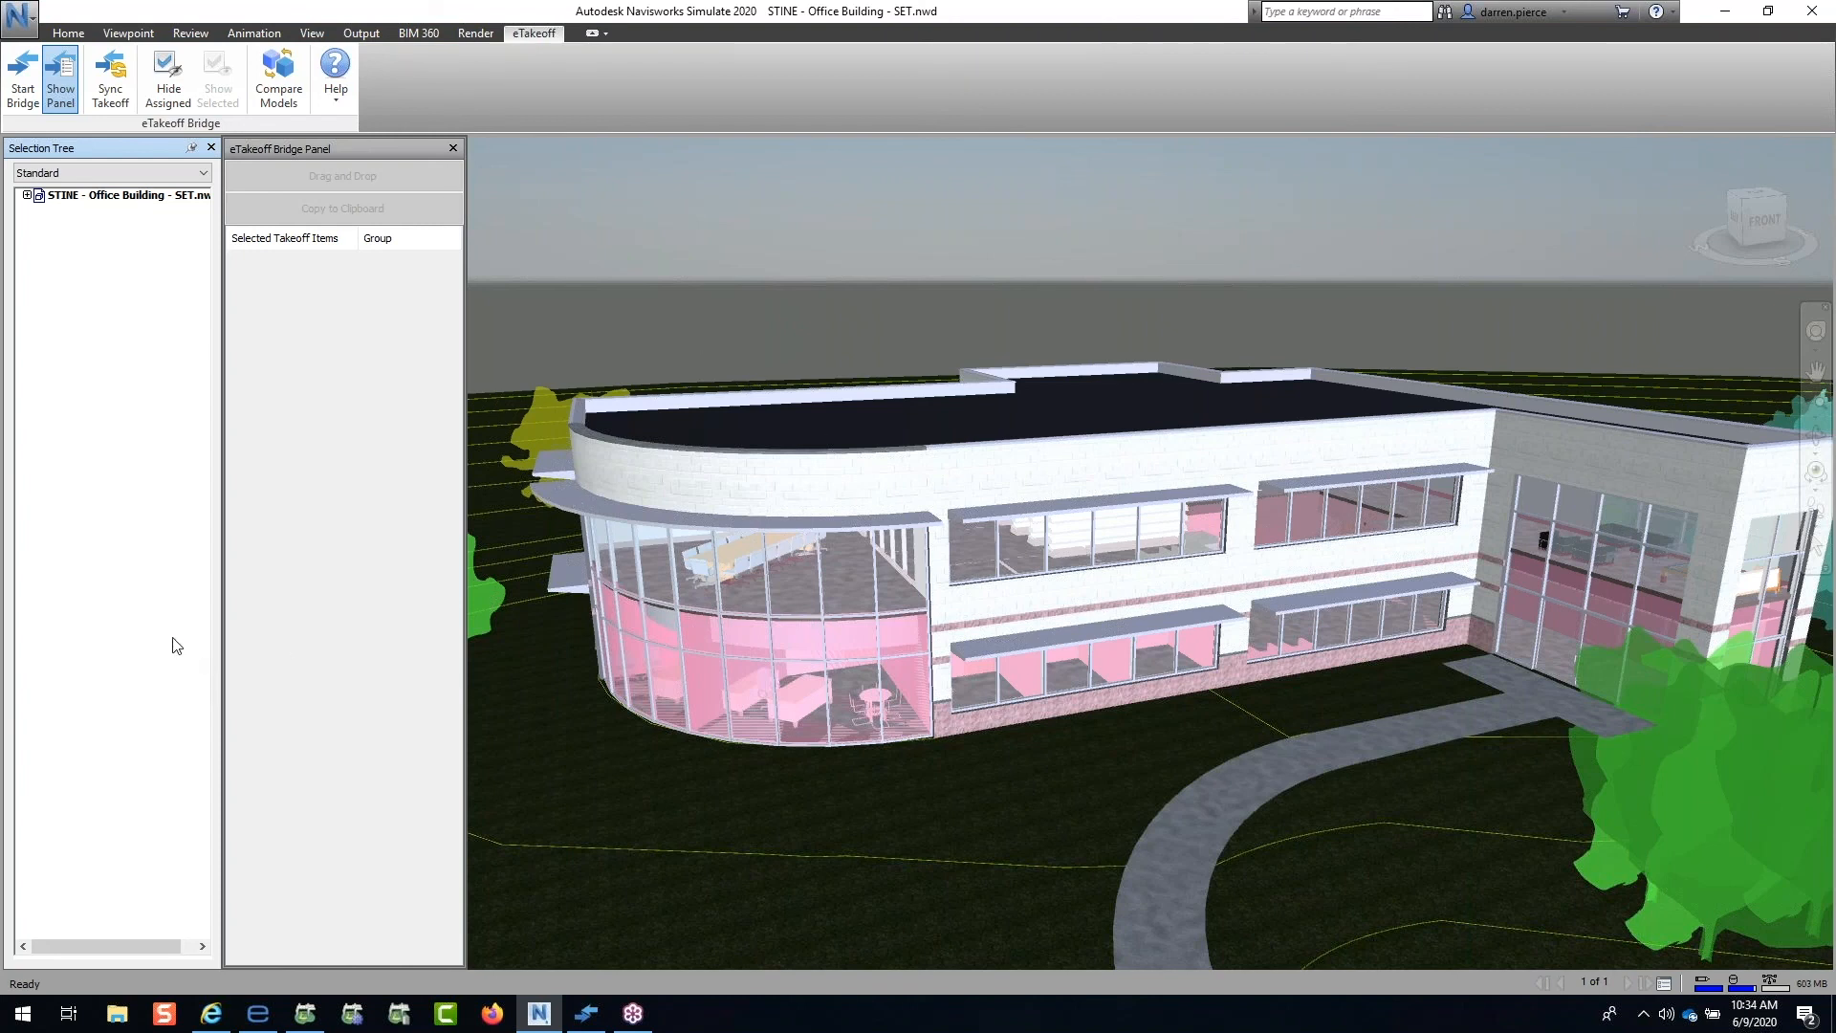
Step: Show the element properties of the second Basic Wall under Level 2 > Walls > Basic Wall > Interior - 4 7/8" Partition
{"action": "left_click", "coordinate": [68, 34]}
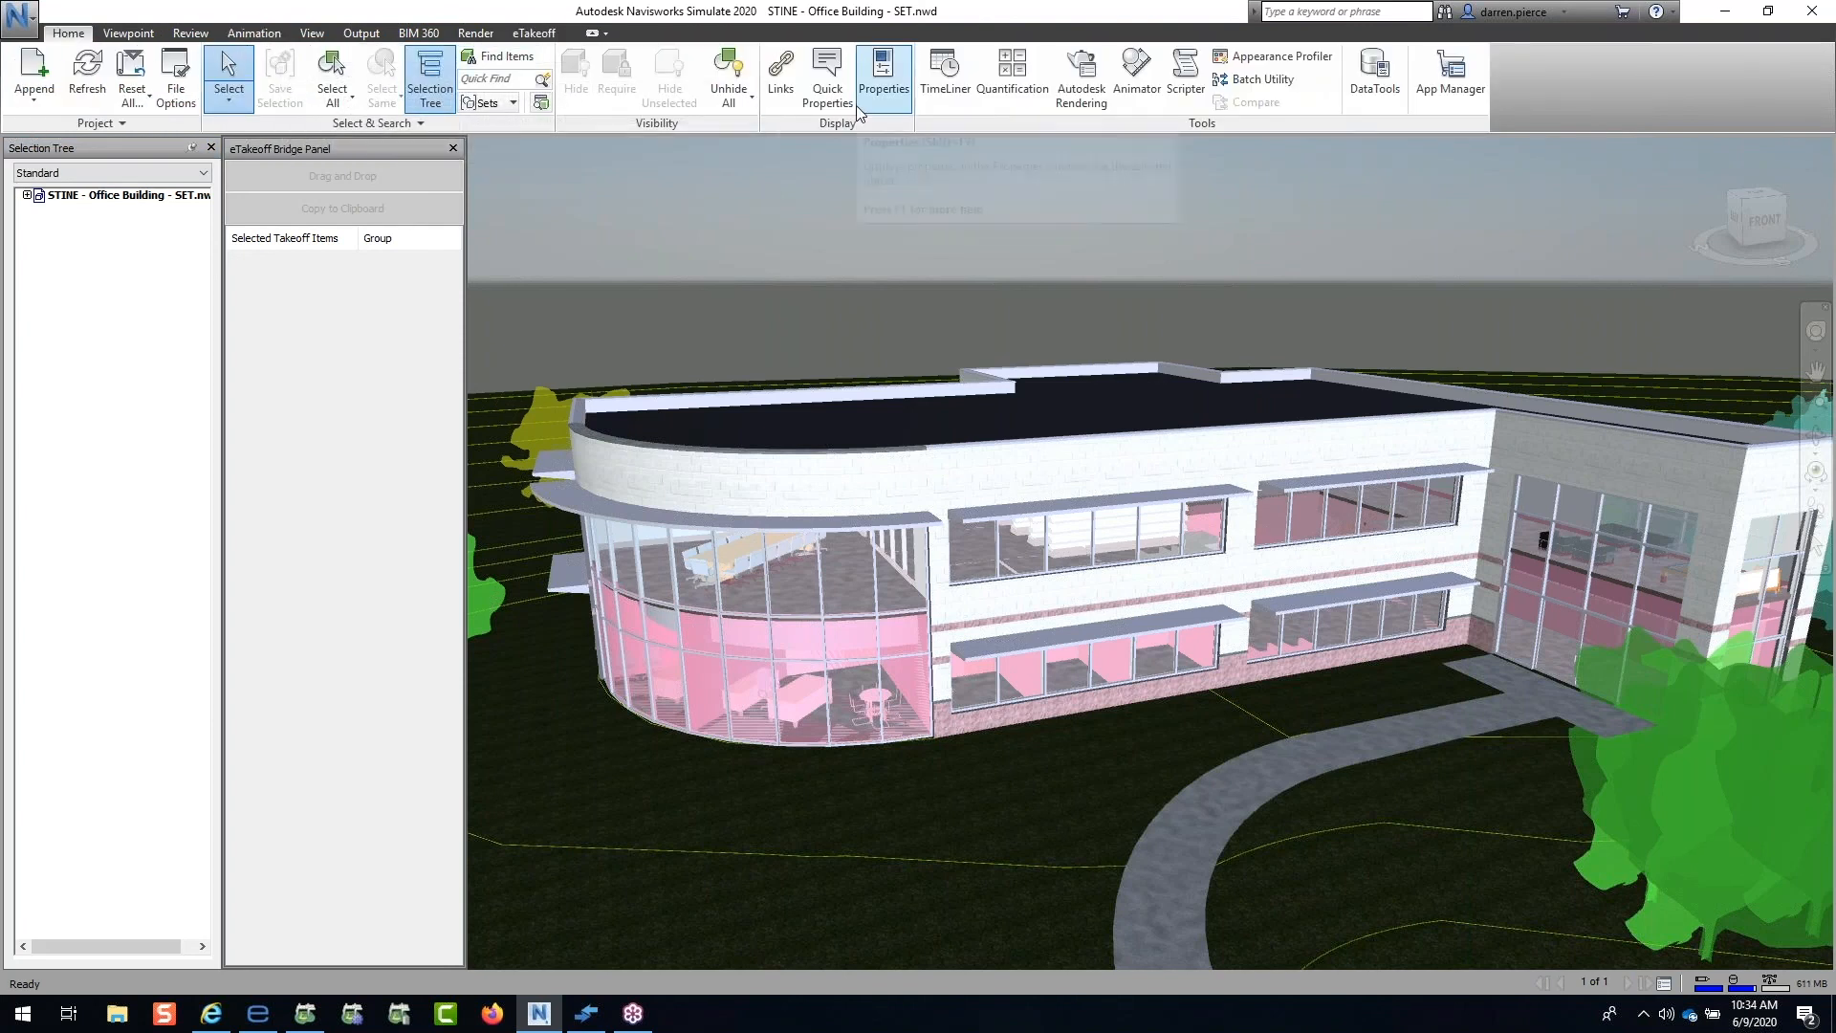
{"action": "left_click", "coordinate": [876, 86]}
{"action": "left_click", "coordinate": [26, 195]}
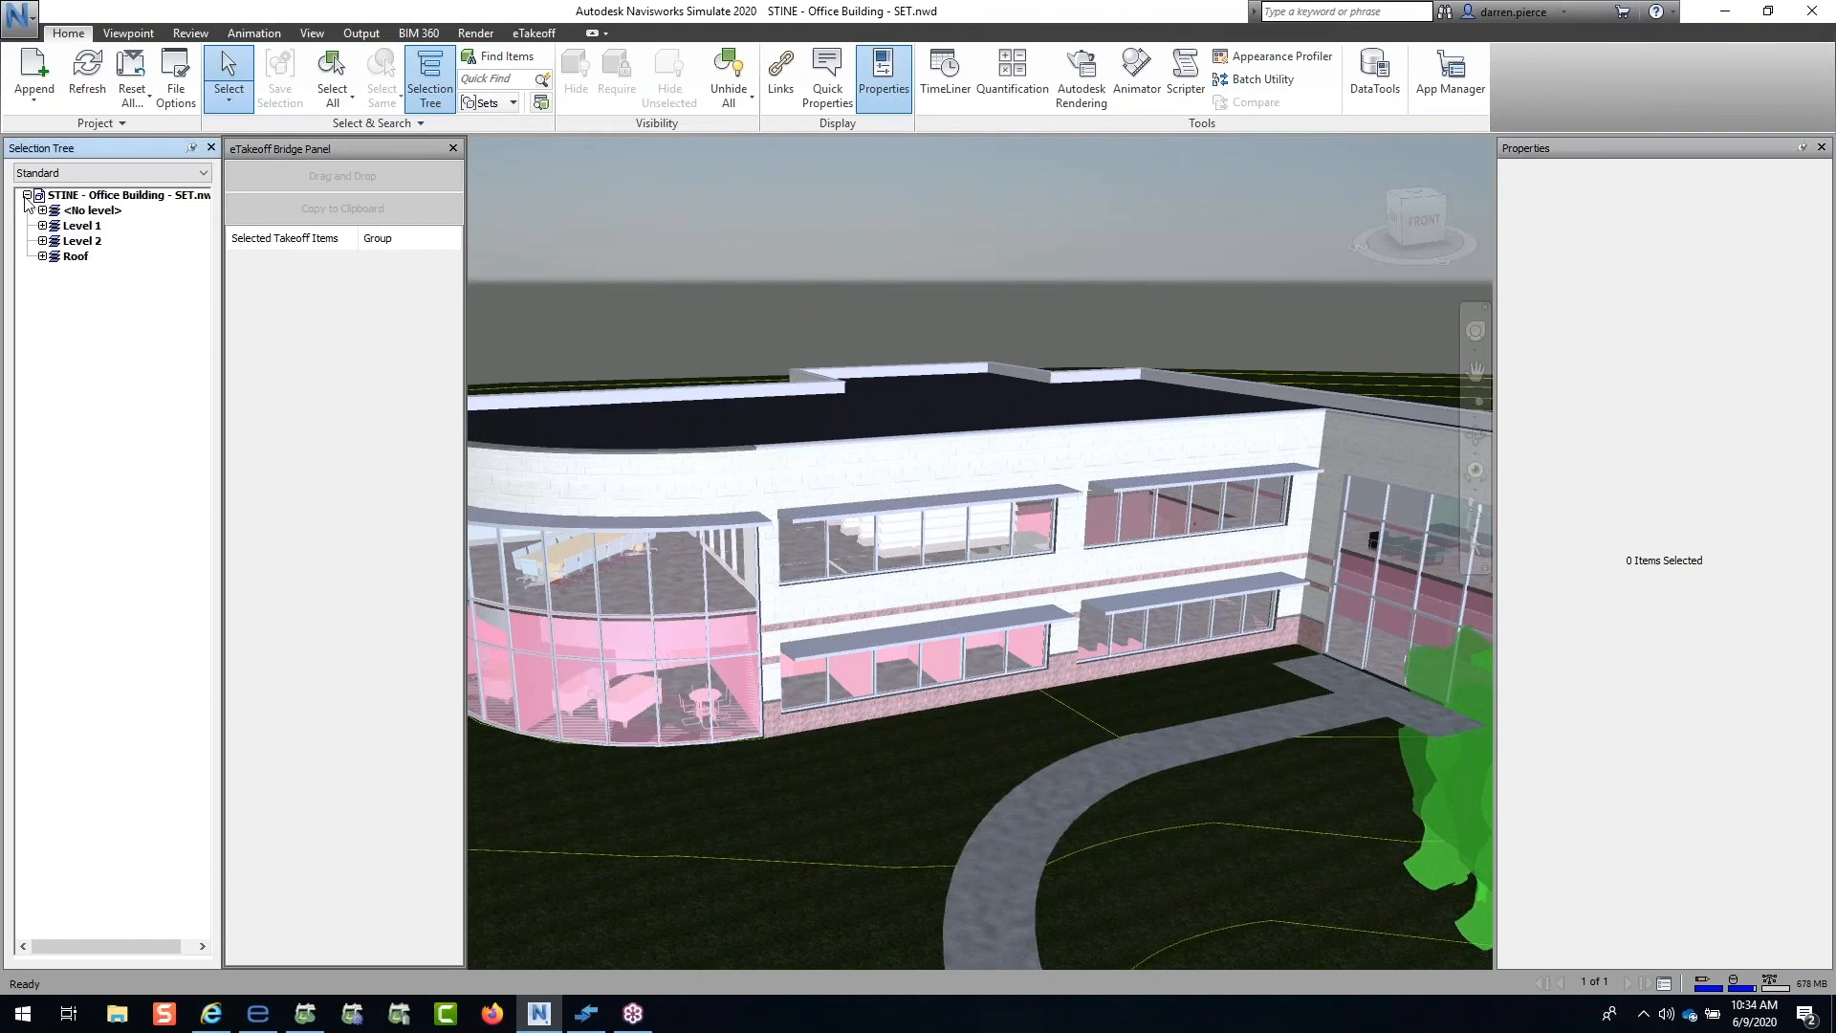
{"action": "left_click", "coordinate": [42, 241]}
{"action": "left_click", "coordinate": [58, 409]}
{"action": "left_click", "coordinate": [73, 424]}
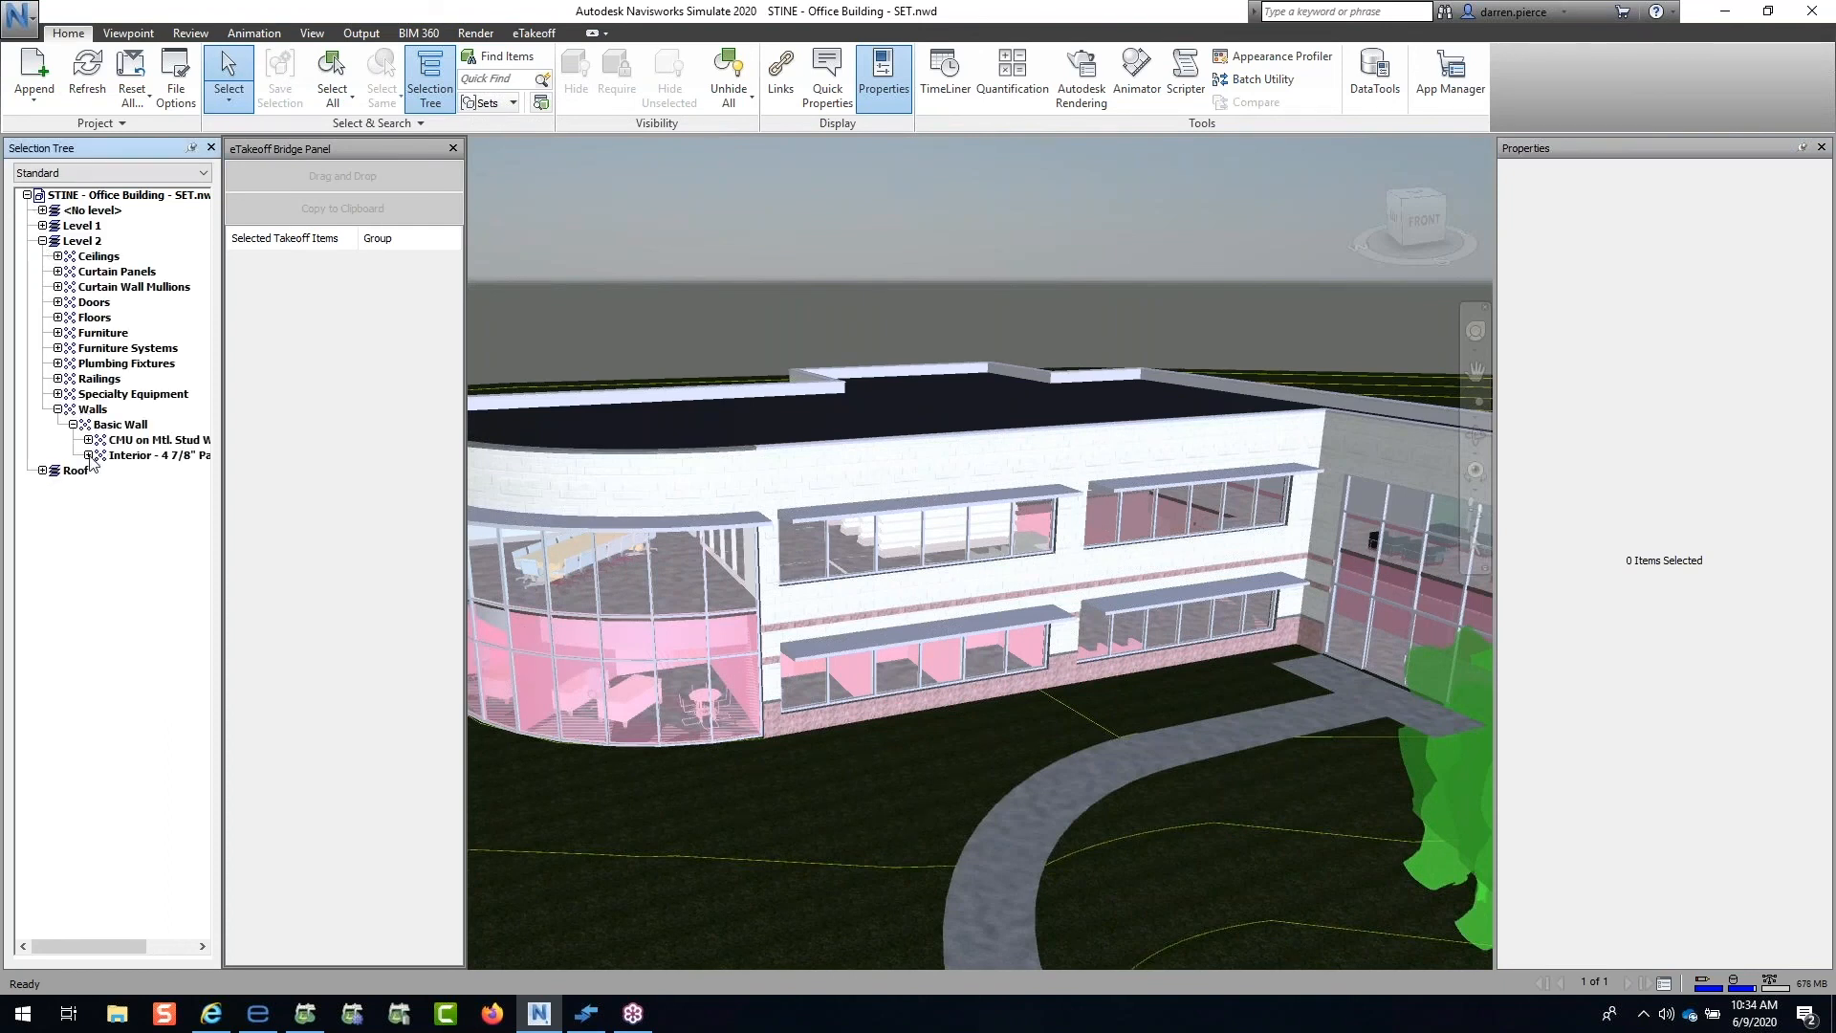
{"action": "left_click", "coordinate": [88, 455]}
{"action": "left_click", "coordinate": [88, 440]}
{"action": "left_click", "coordinate": [143, 502]}
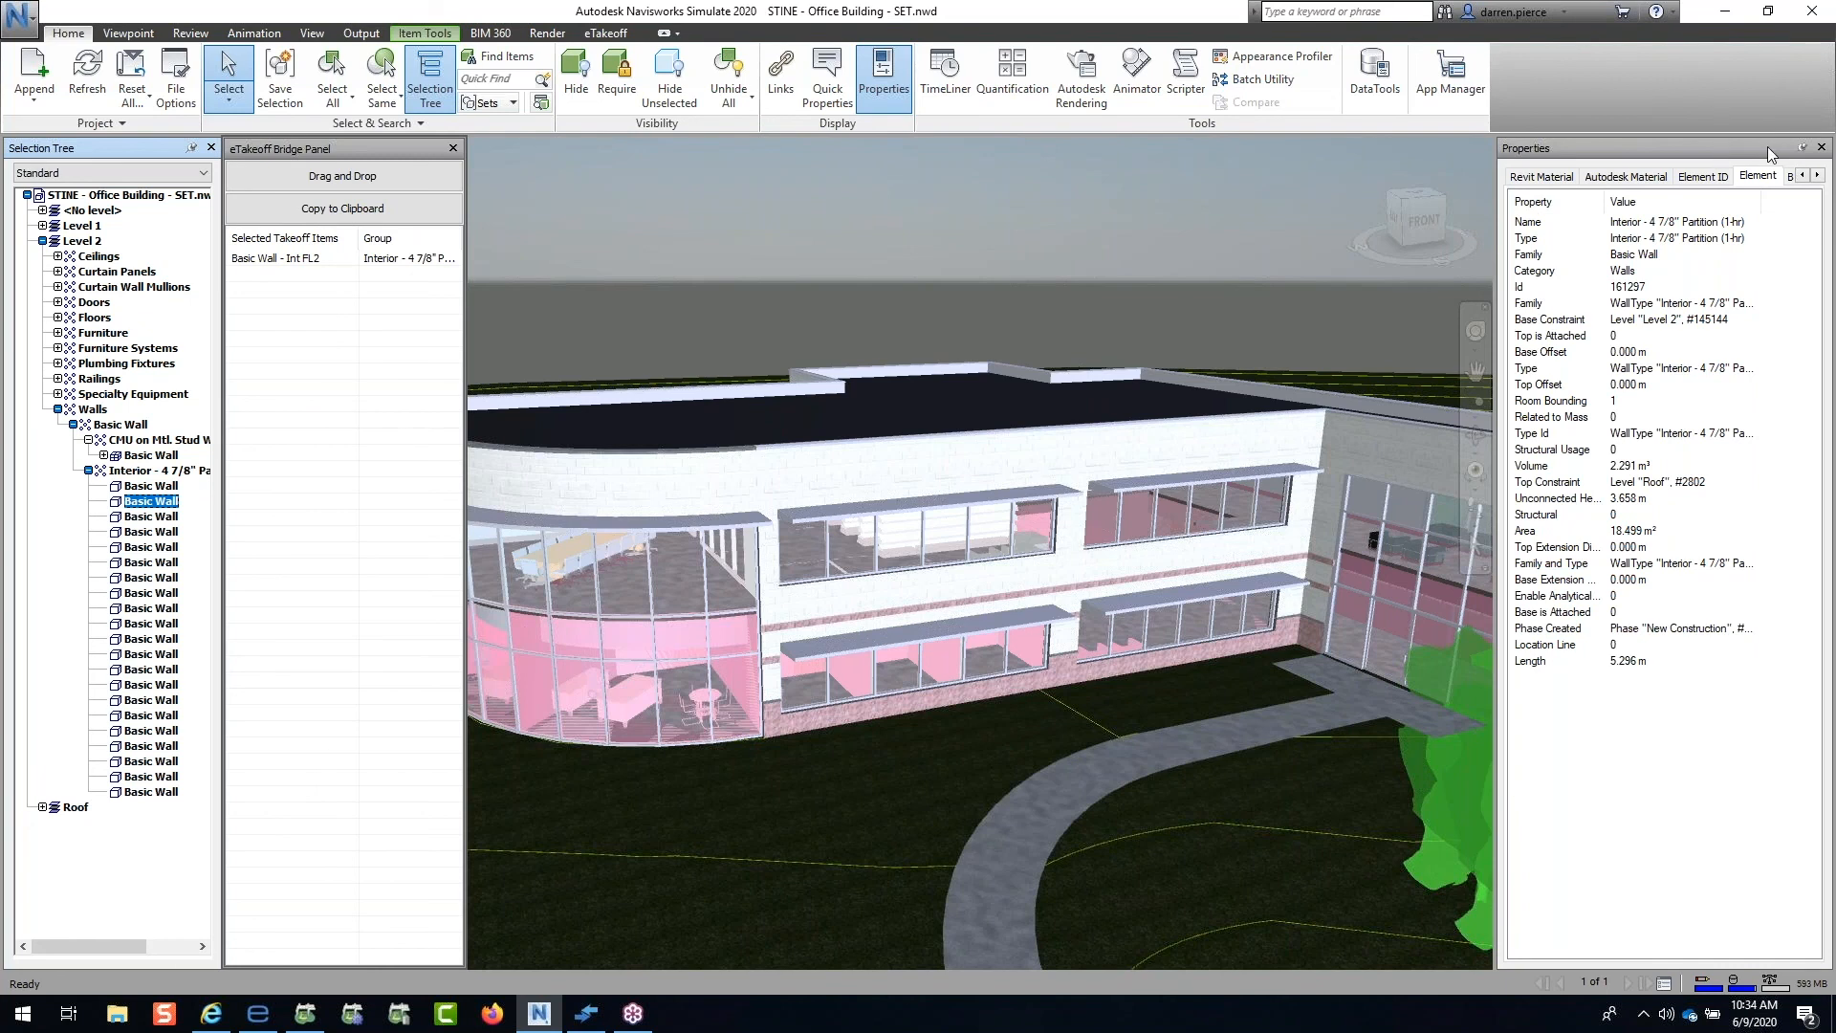
Step: Hide the element properties, collapse the Level 2 Walls branch, and start eTakeoff Bridge from the Navisworks model
{"action": "left_click", "coordinate": [1822, 34]}
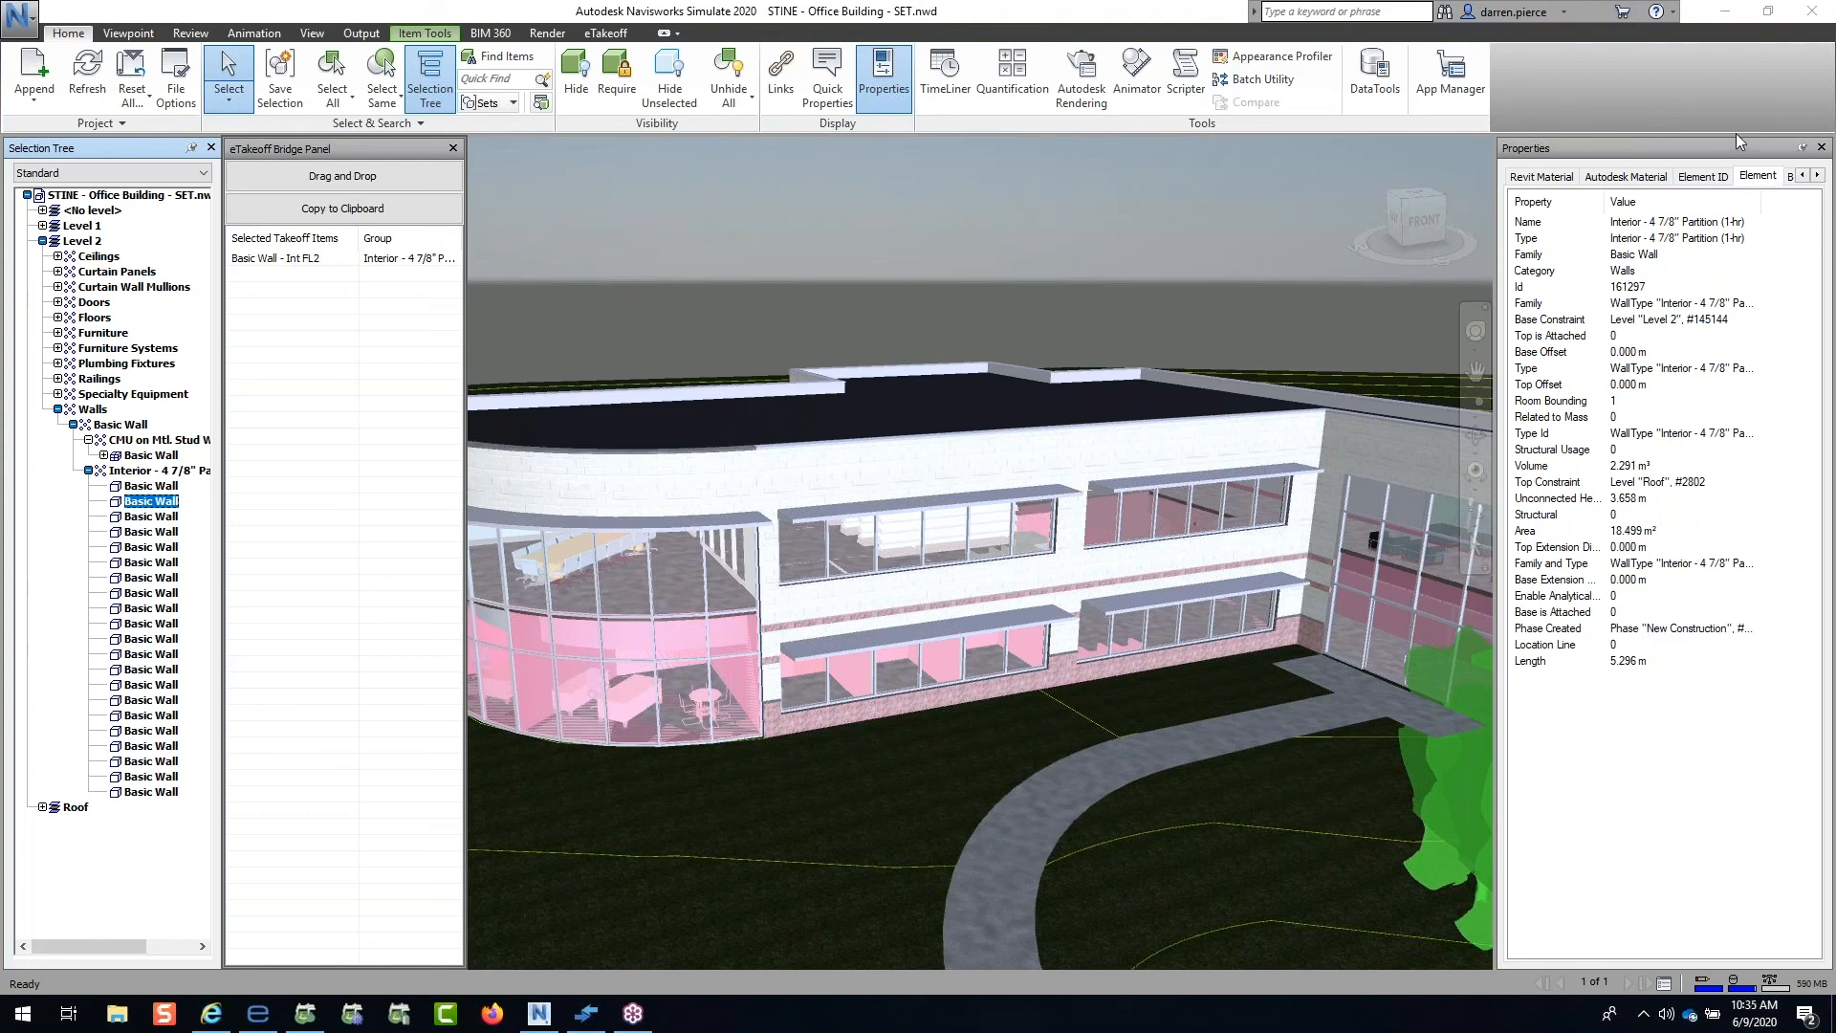
{"action": "left_click", "coordinate": [881, 99]}
{"action": "left_click", "coordinate": [589, 33]}
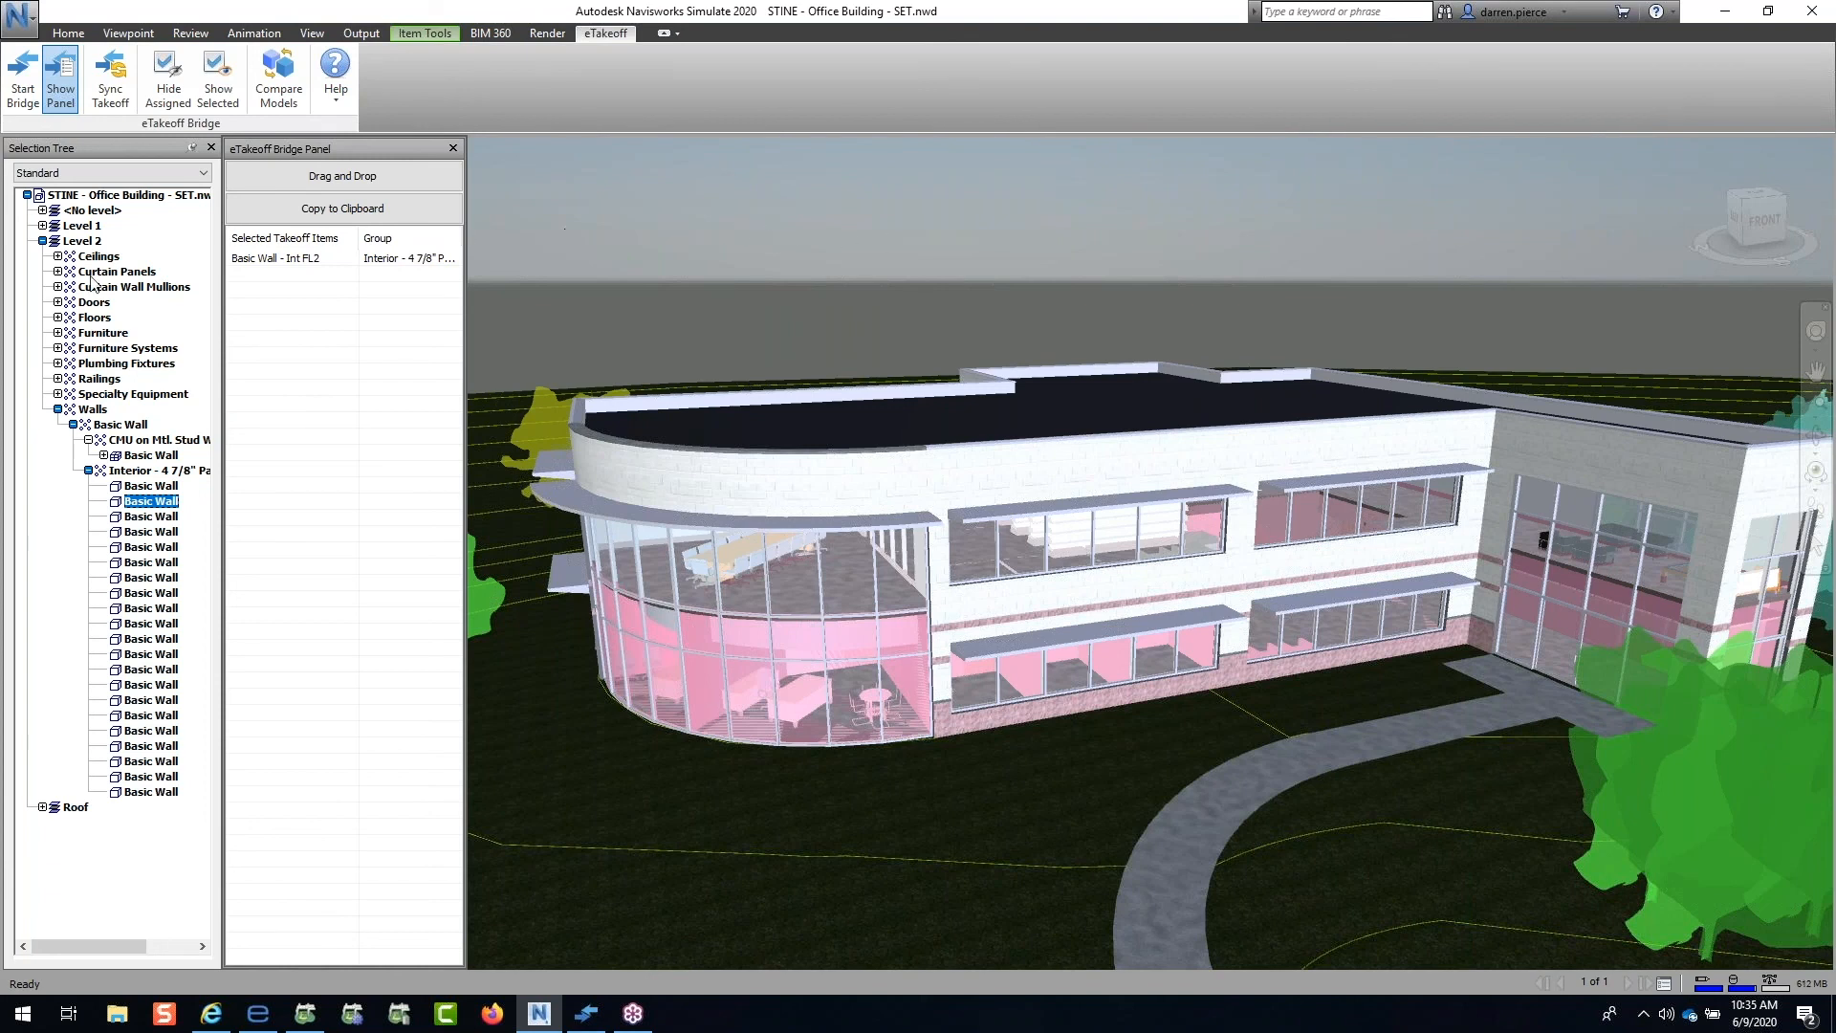
{"action": "left_click", "coordinate": [59, 410]}
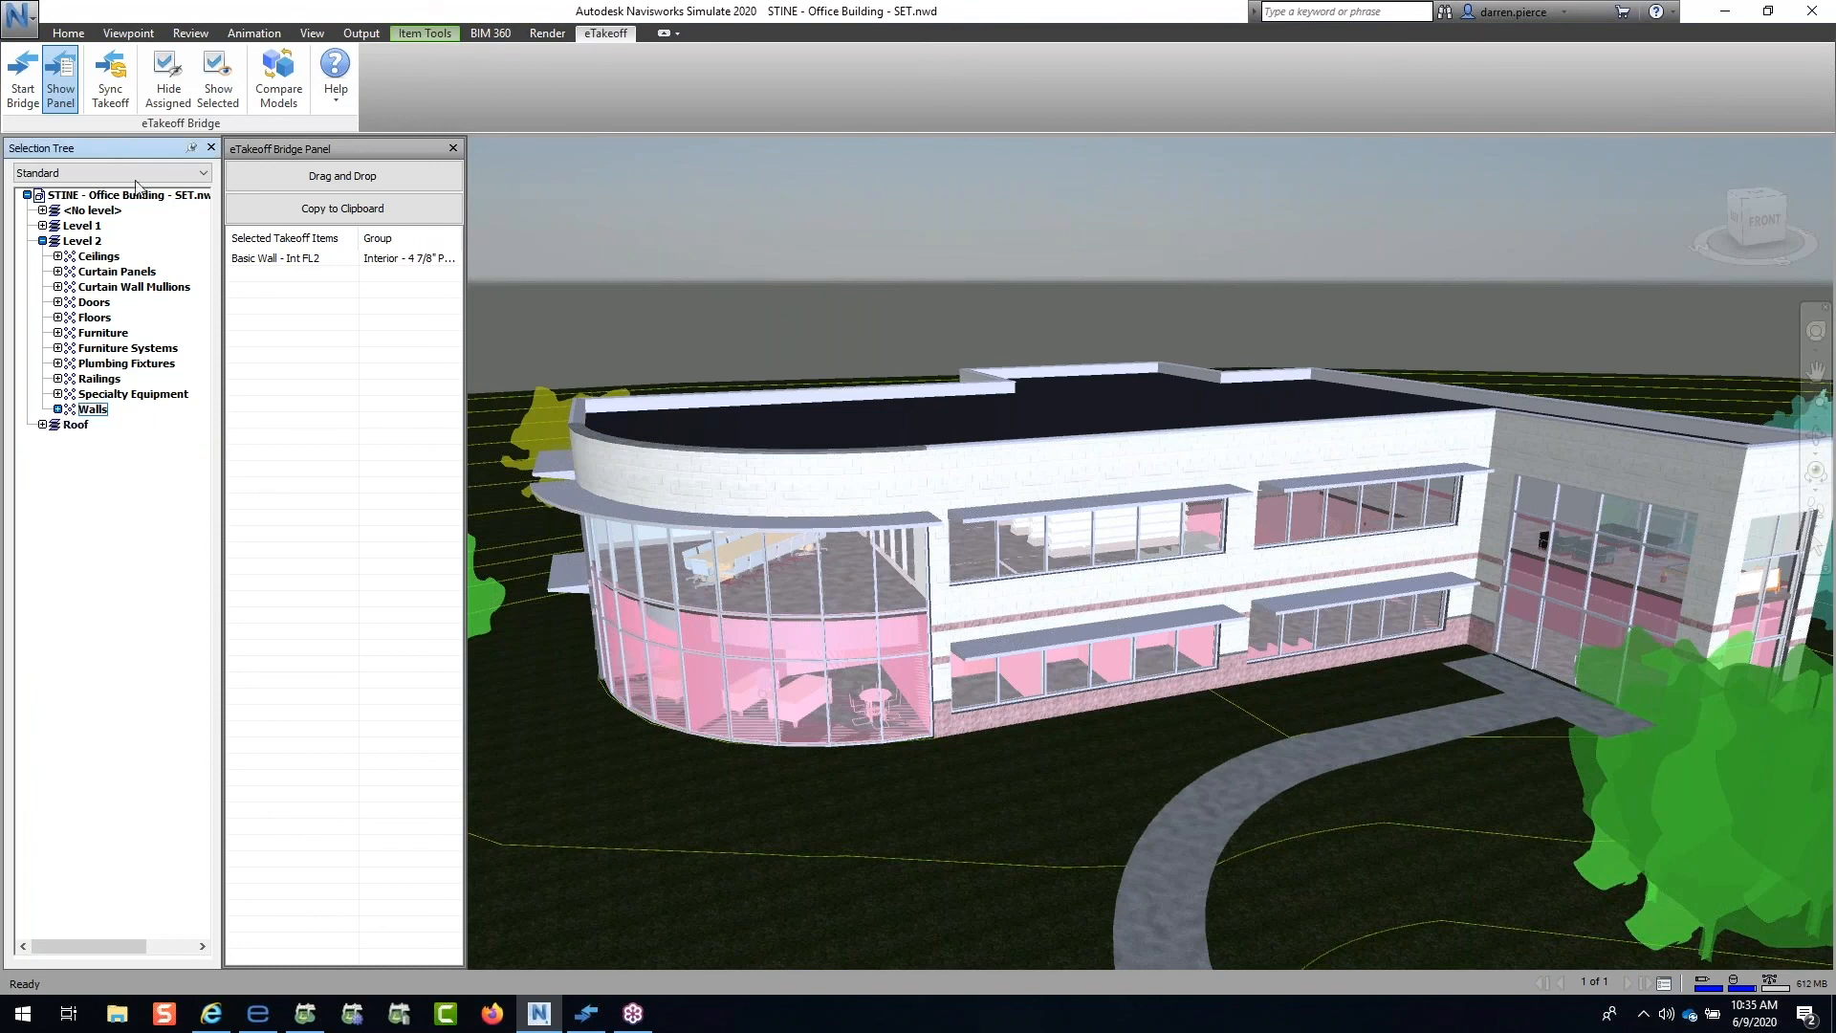
{"action": "left_click", "coordinate": [21, 96]}
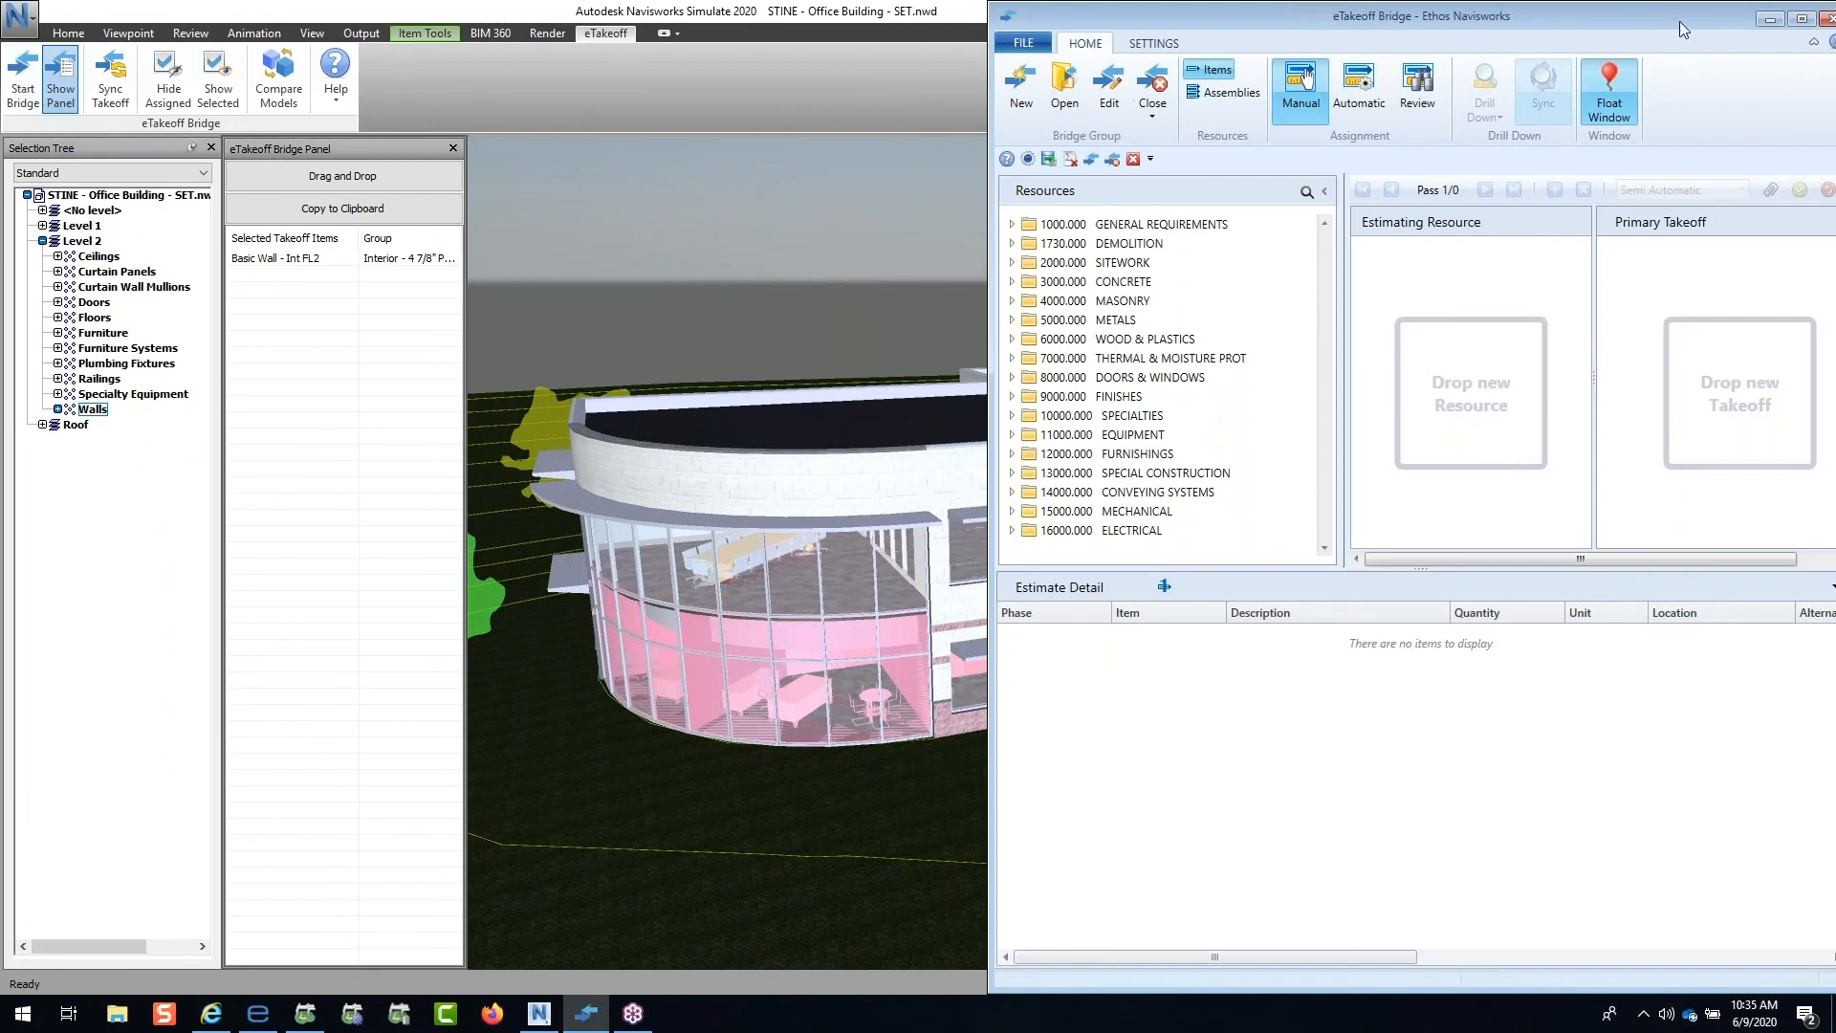
Step: List the Ethos Navisworks assignments in Automatic mode and size the bridge window to sit beside the model
{"action": "left_click_drag", "start_coordinate": [988, 456], "coordinate": [1045, 456]}
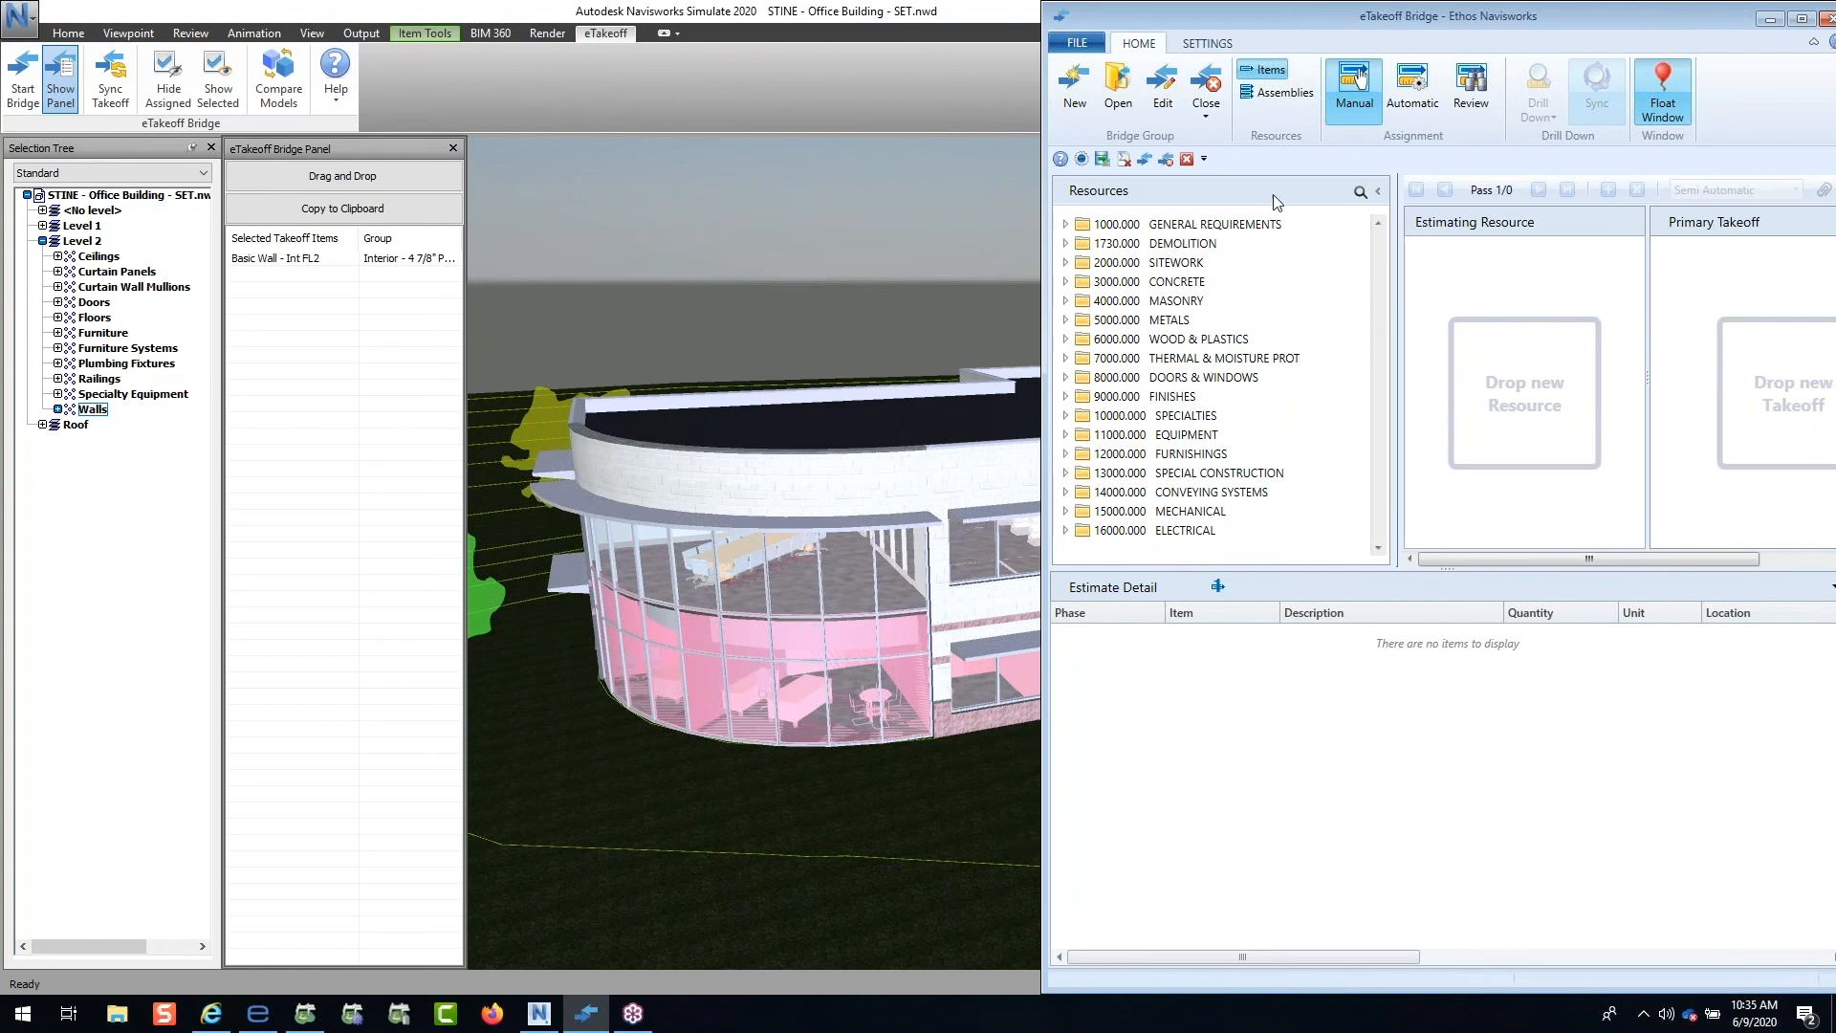
{"action": "left_click", "coordinate": [1281, 93]}
{"action": "left_click", "coordinate": [1270, 73]}
{"action": "left_click", "coordinate": [1410, 105]}
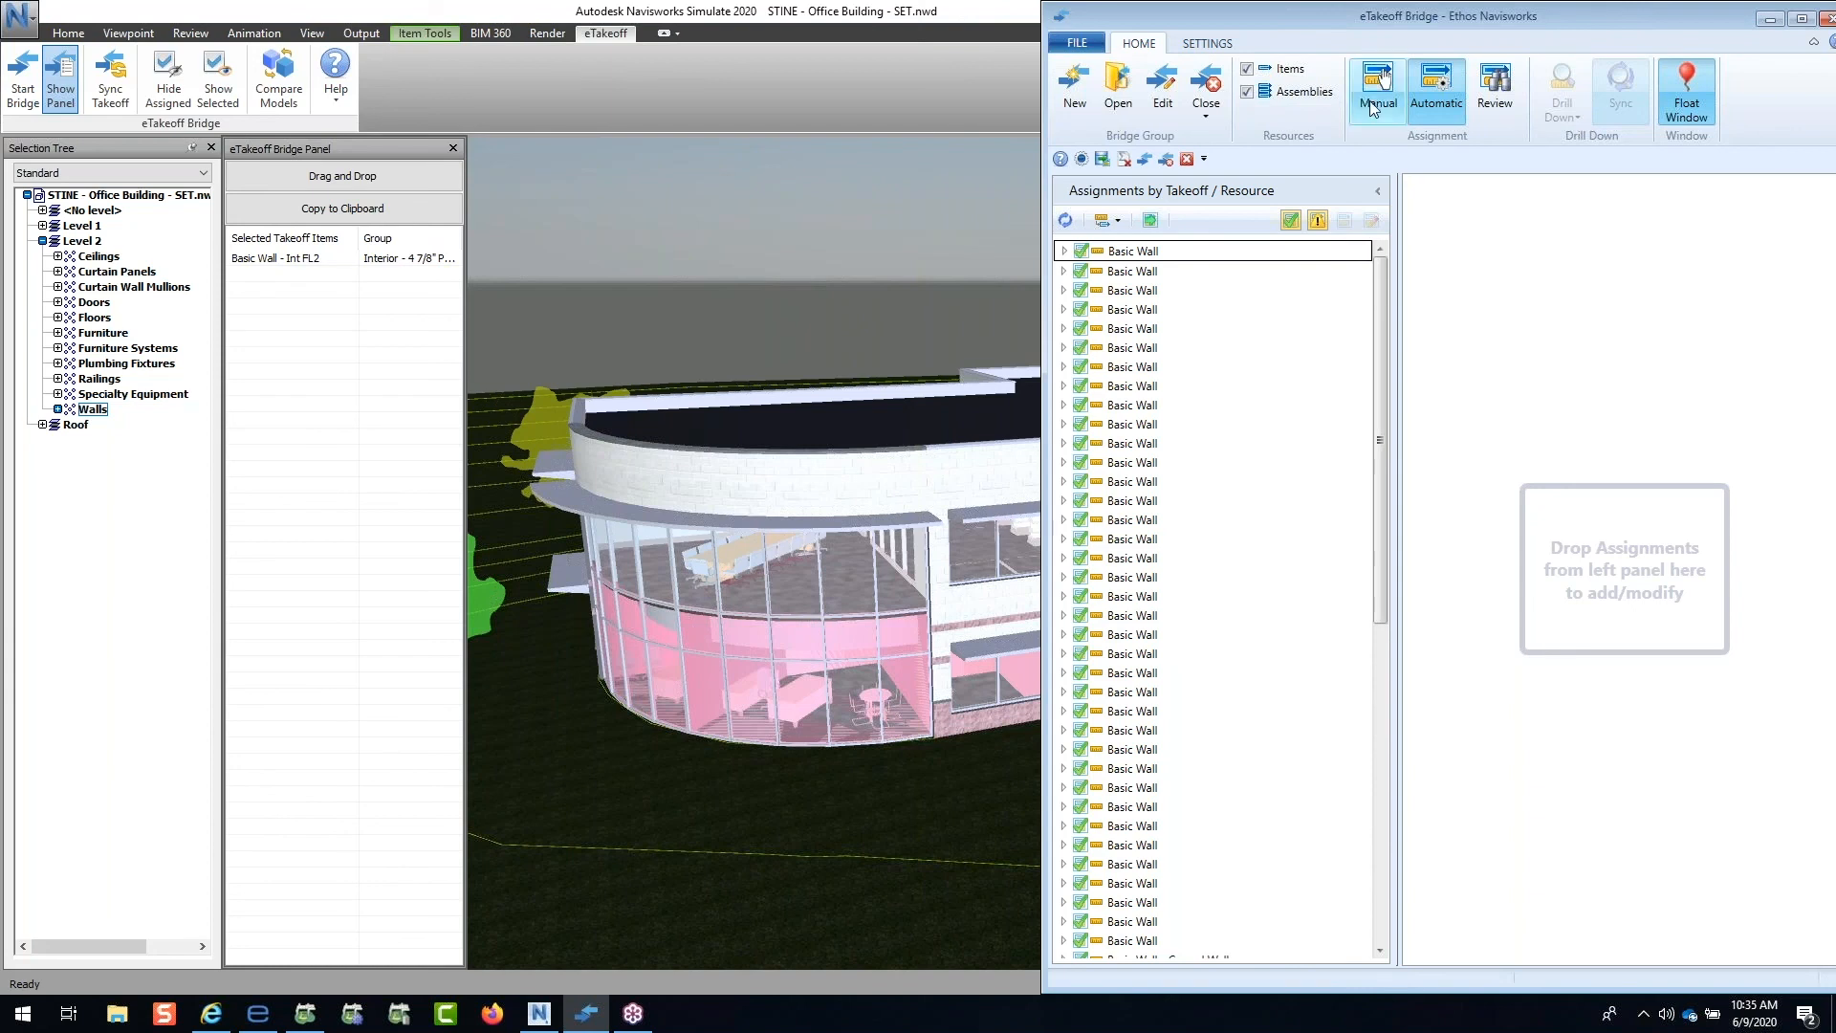
{"action": "double_click", "coordinate": [1321, 14]}
{"action": "left_click_drag", "start_coordinate": [1061, 158], "coordinate": [1374, 15]}
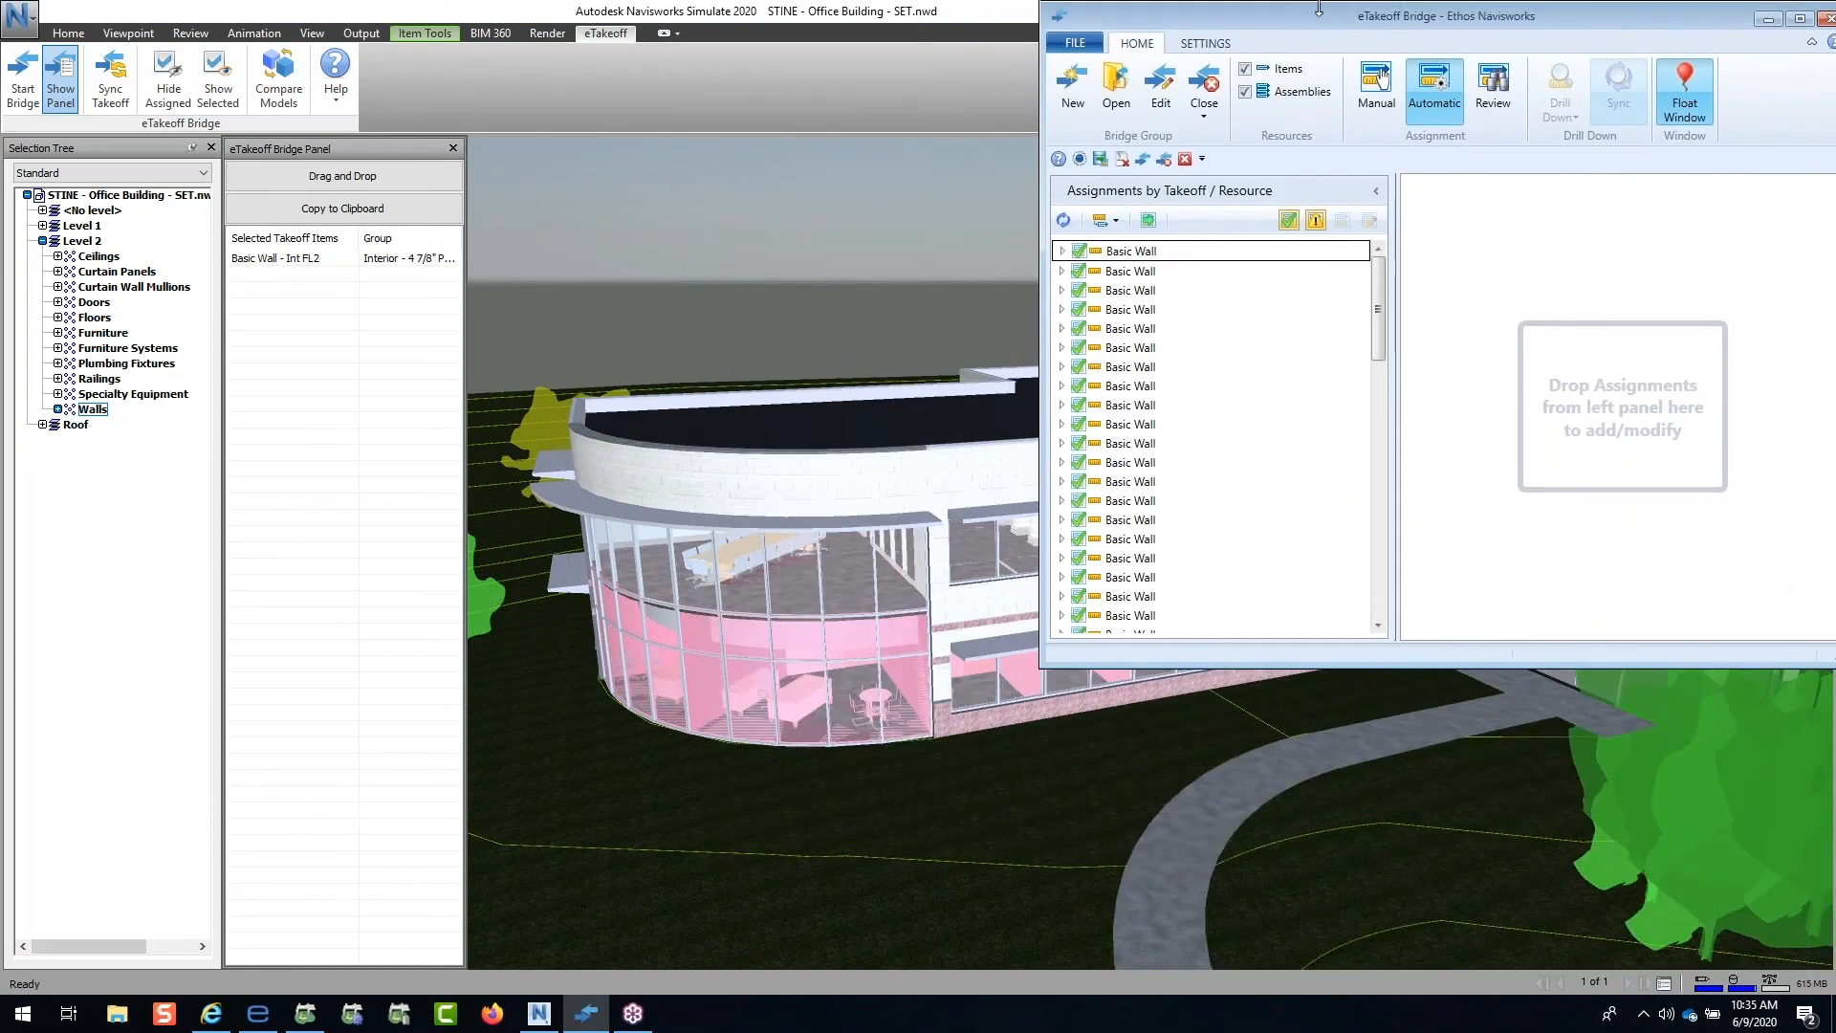
{"action": "left_click_drag", "start_coordinate": [1336, 662], "coordinate": [1355, 963]}
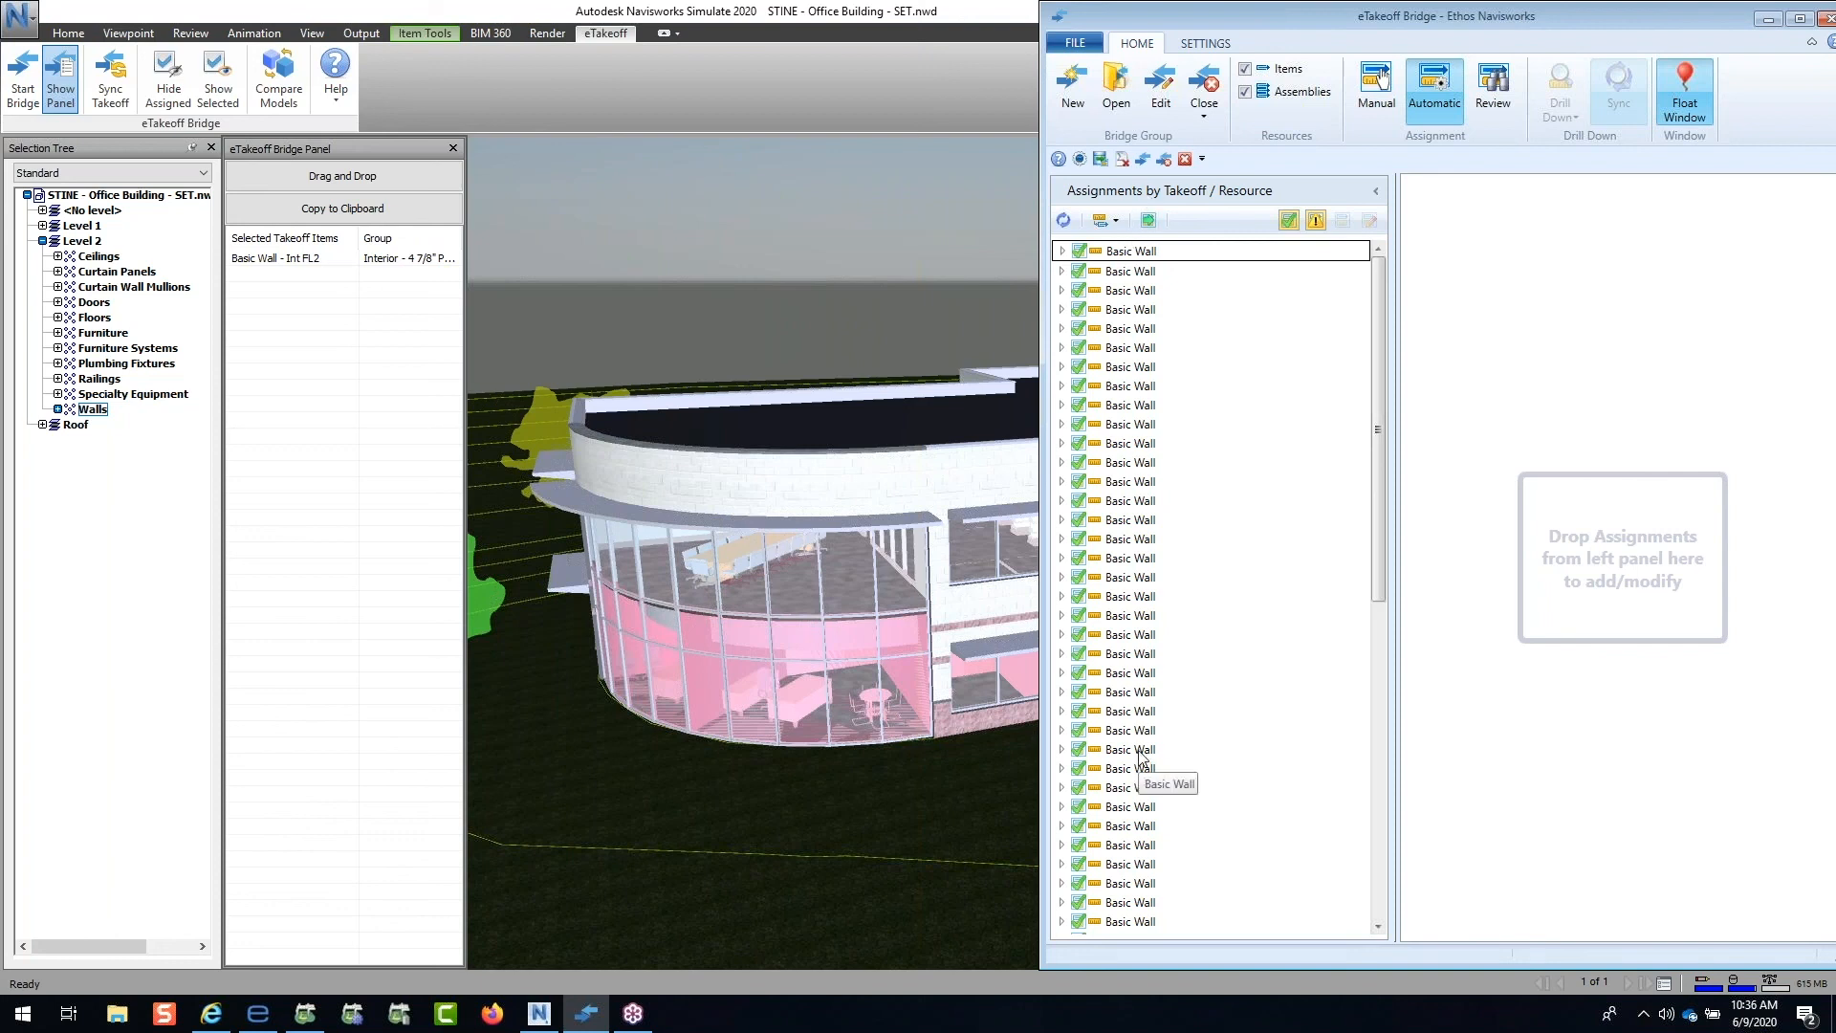
Step: Append the description Ethos to all Interior - 4 7/8" Partition walls under Level 2 > Walls > Basic Wall
{"action": "left_click", "coordinate": [85, 410]}
{"action": "left_click", "coordinate": [59, 409]}
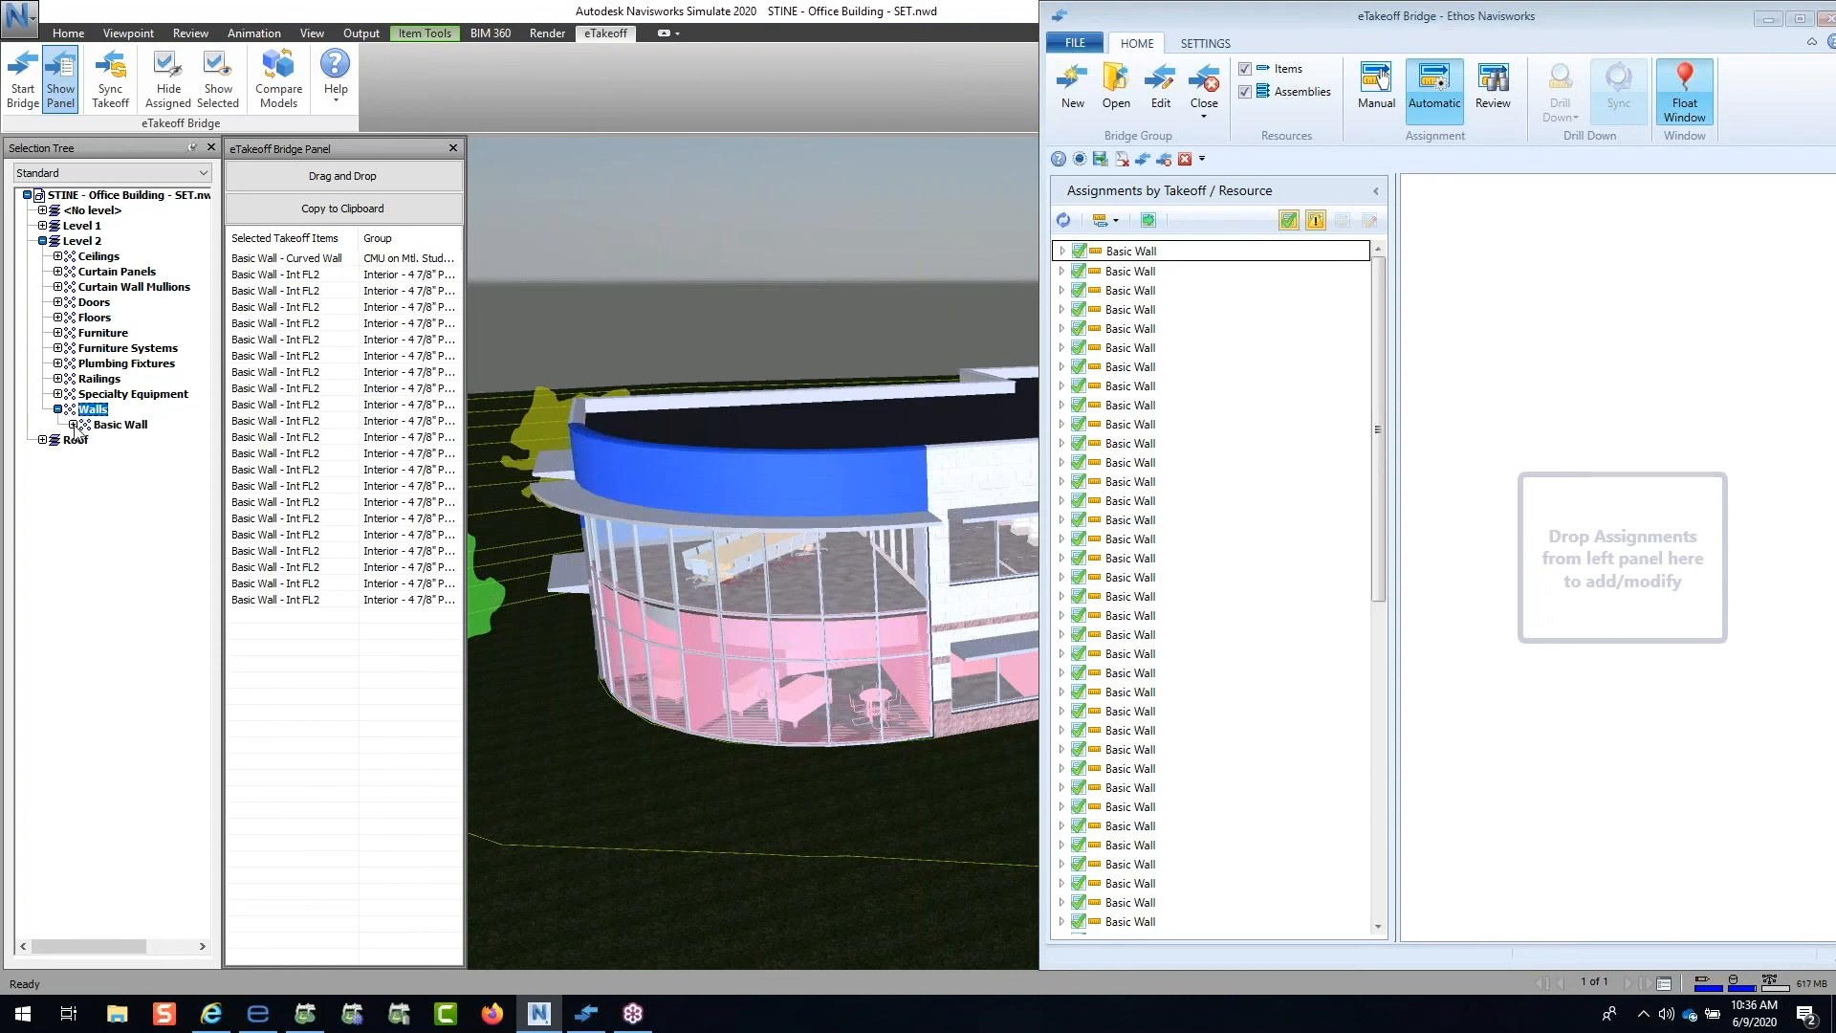
{"action": "left_click", "coordinate": [74, 424]}
{"action": "left_click", "coordinate": [89, 455]}
{"action": "left_click", "coordinate": [129, 456]}
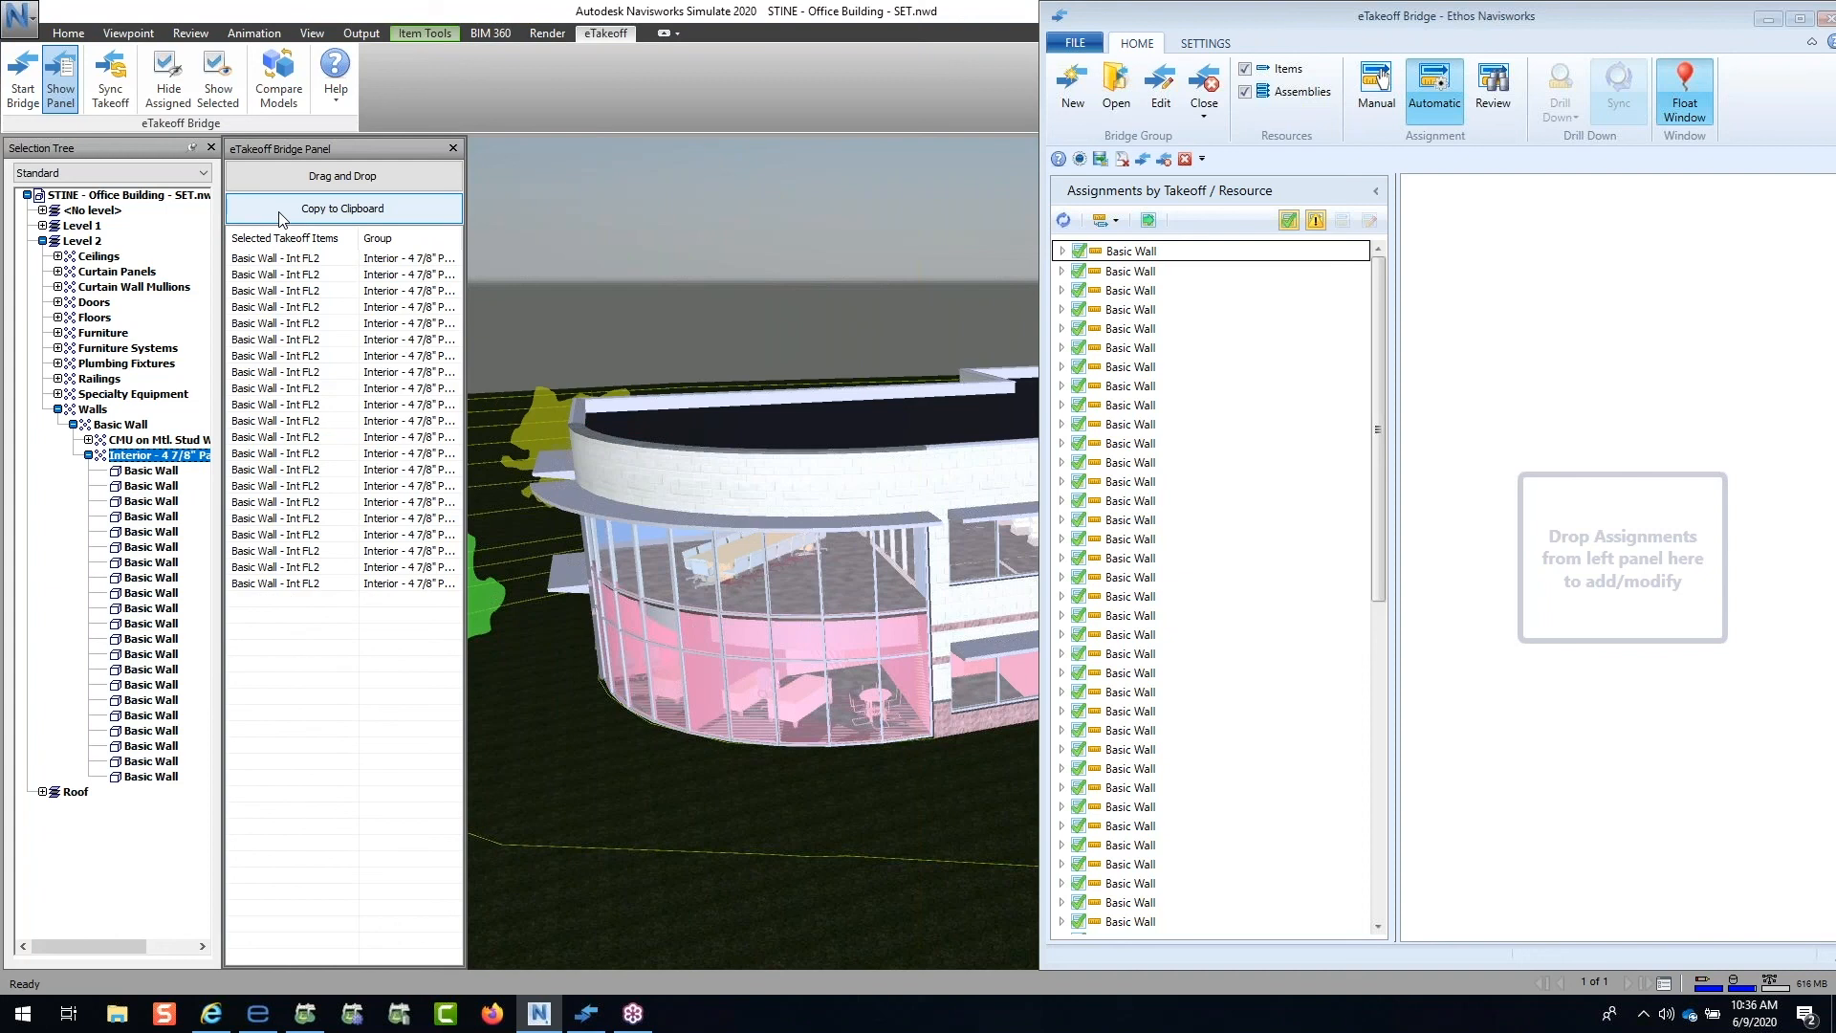
{"action": "right_click", "coordinate": [257, 256]}
{"action": "left_click", "coordinate": [298, 262]}
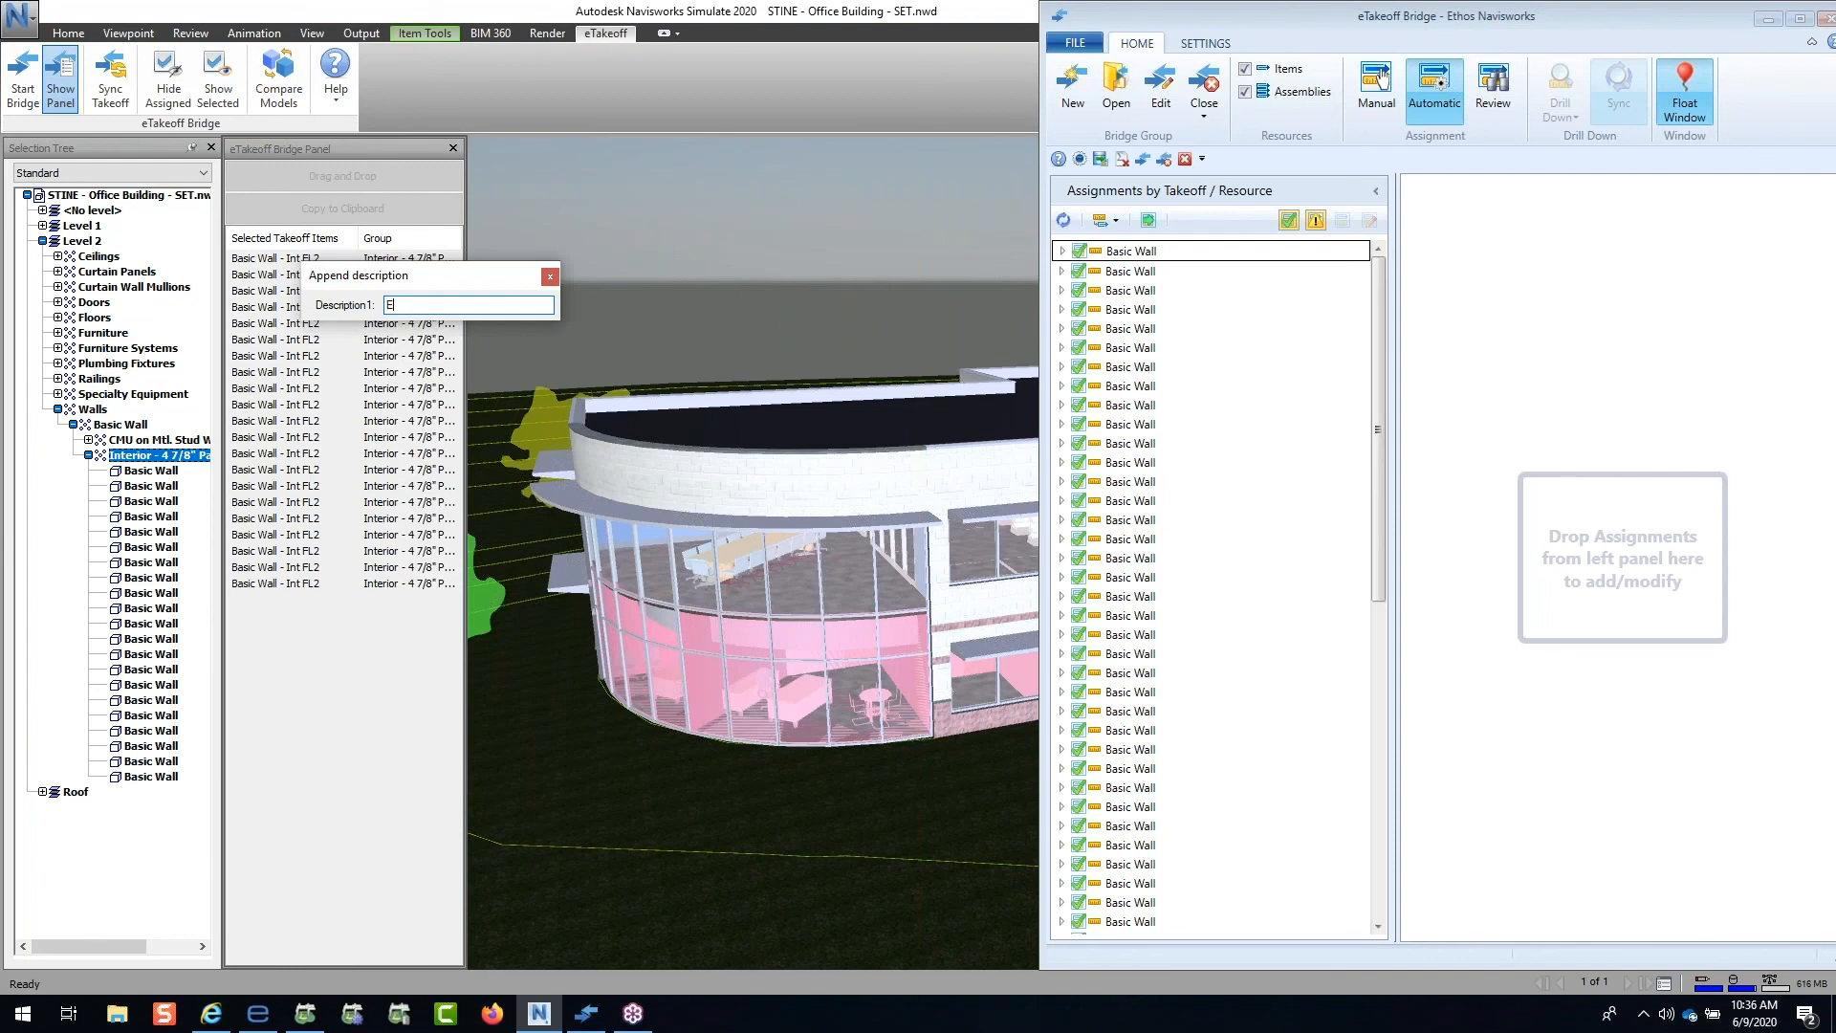
{"action": "type", "text": "Ethos"}
{"action": "key", "text": "Return"}
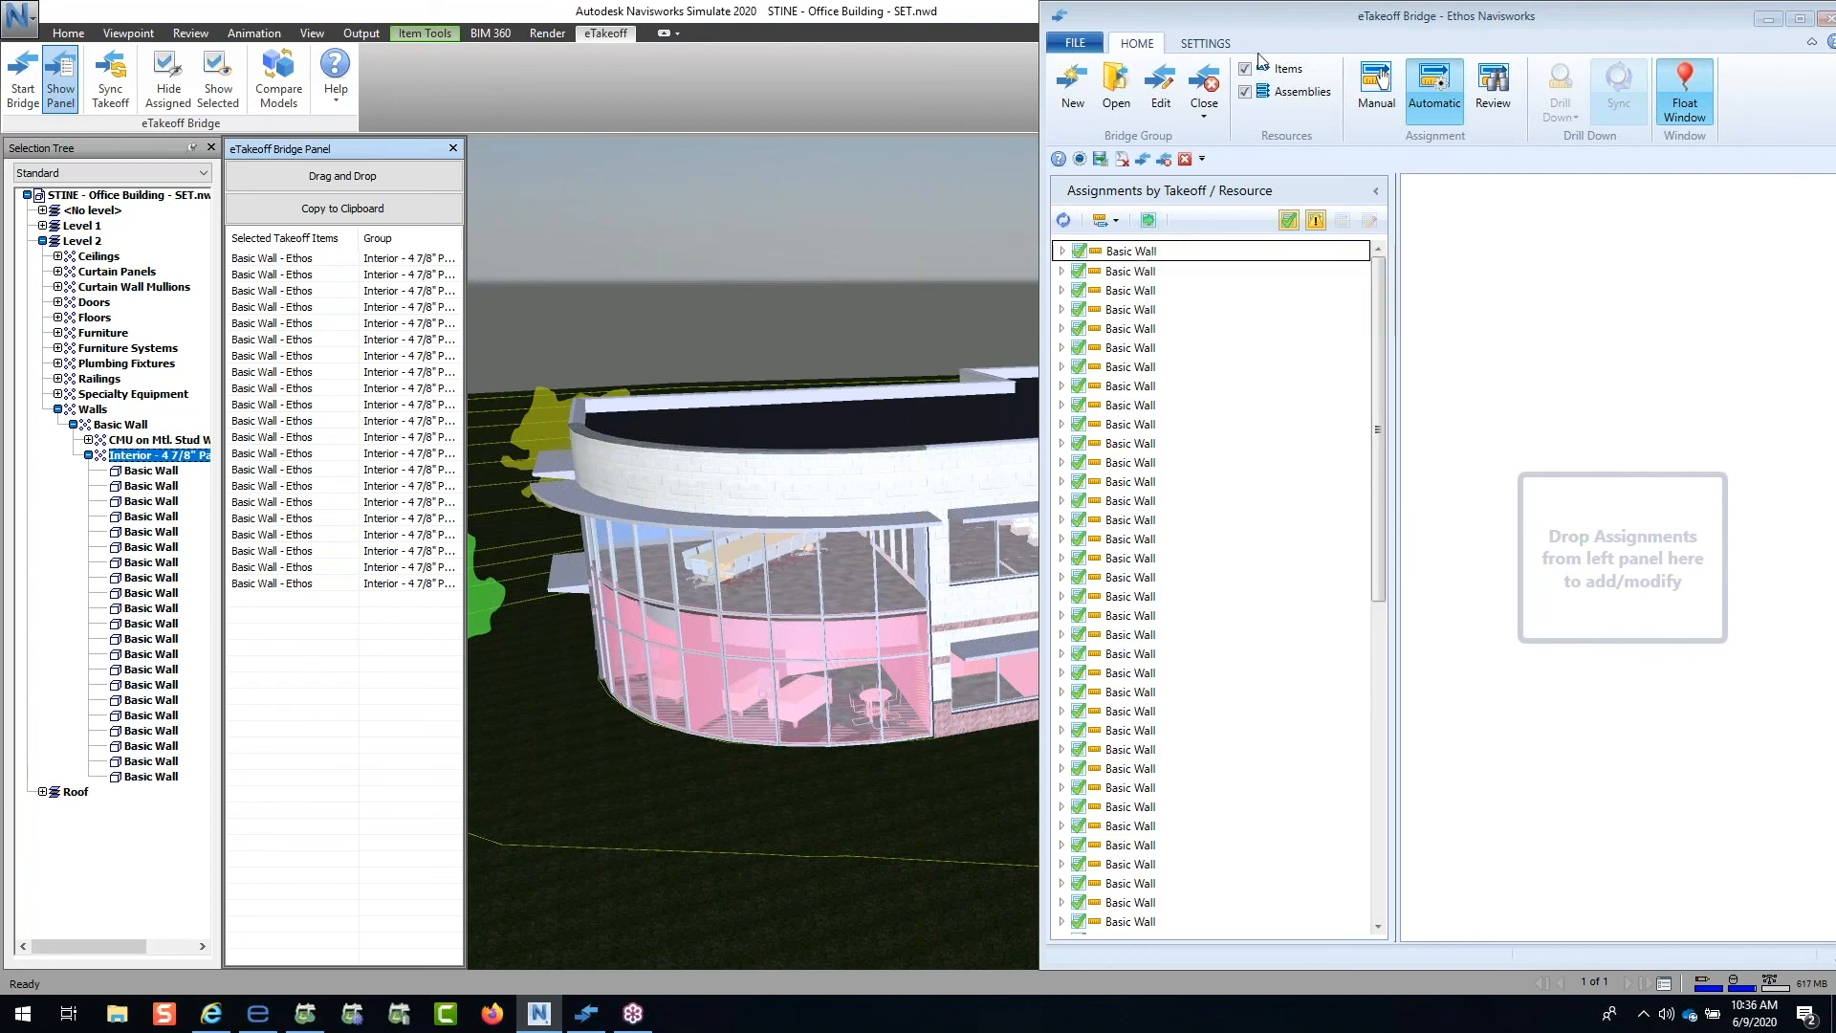
Step: Move the bridge window aside, briefly isolate the selected partition walls, and leave Hide Assigned turned on with the full model shown
{"action": "left_click_drag", "start_coordinate": [1257, 21], "coordinate": [1327, 19]}
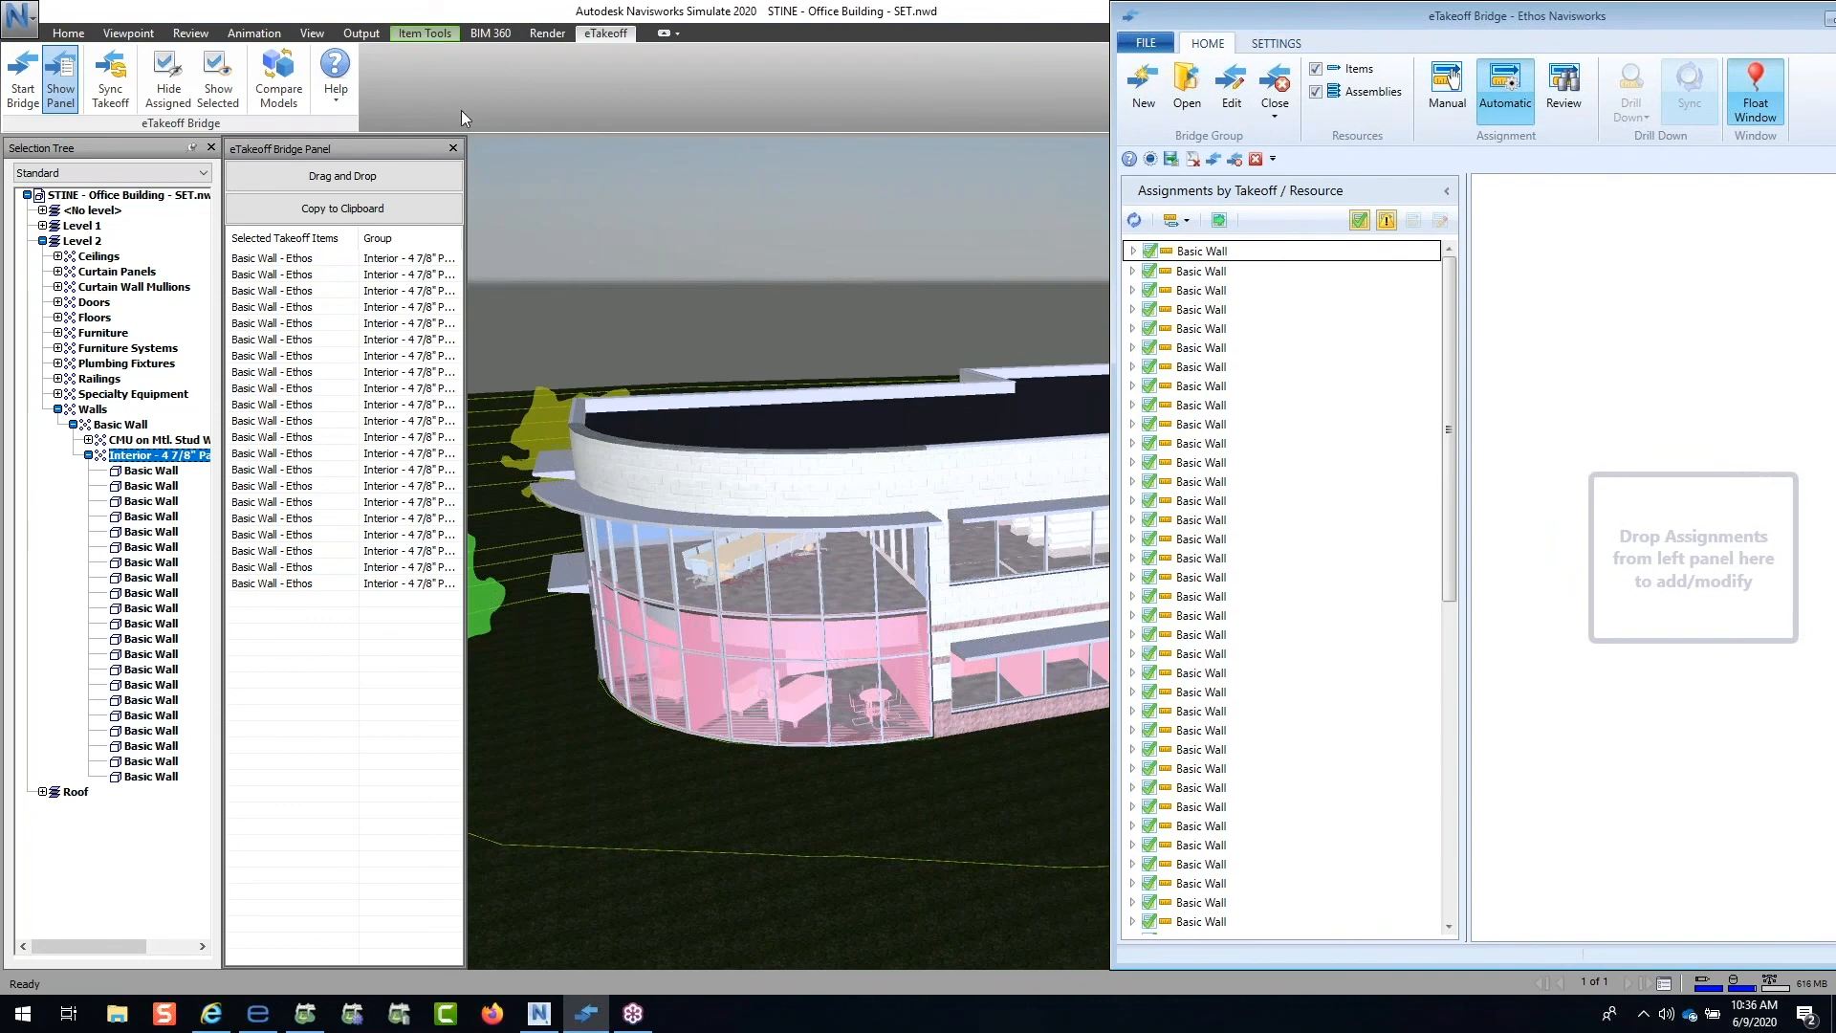
{"action": "left_click", "coordinate": [166, 108]}
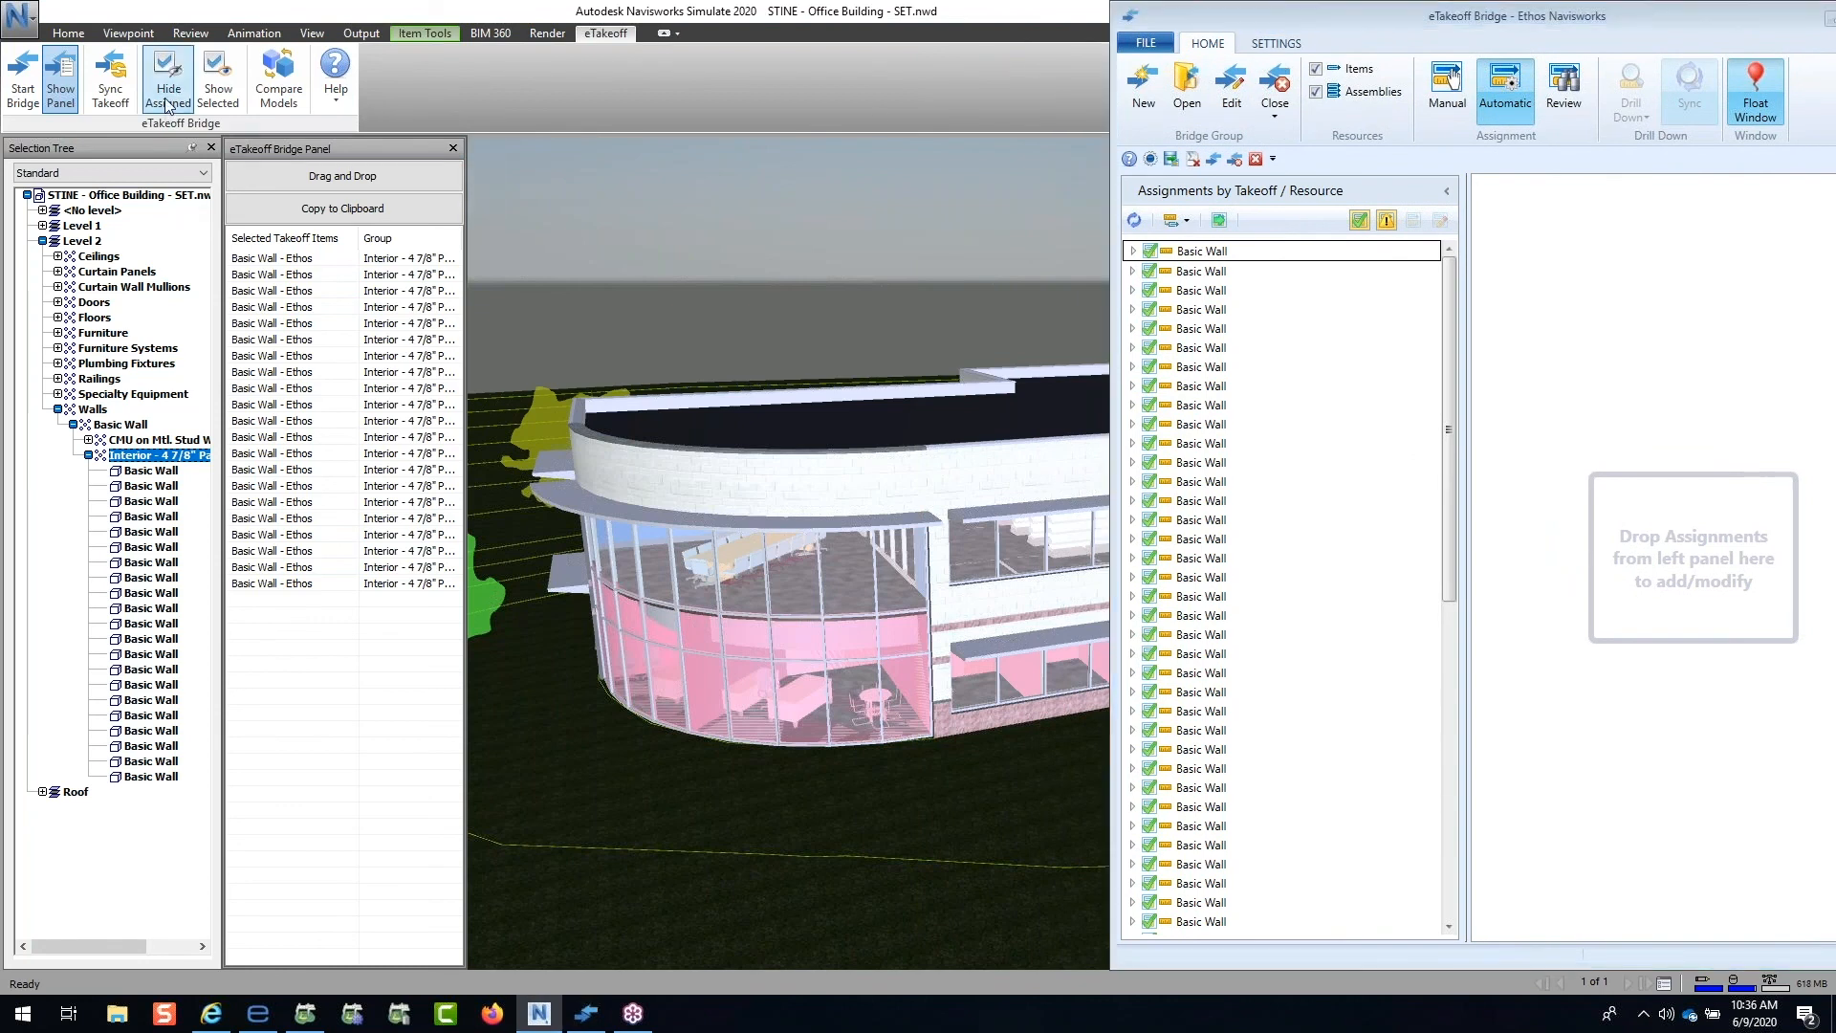
{"action": "left_click", "coordinate": [215, 90]}
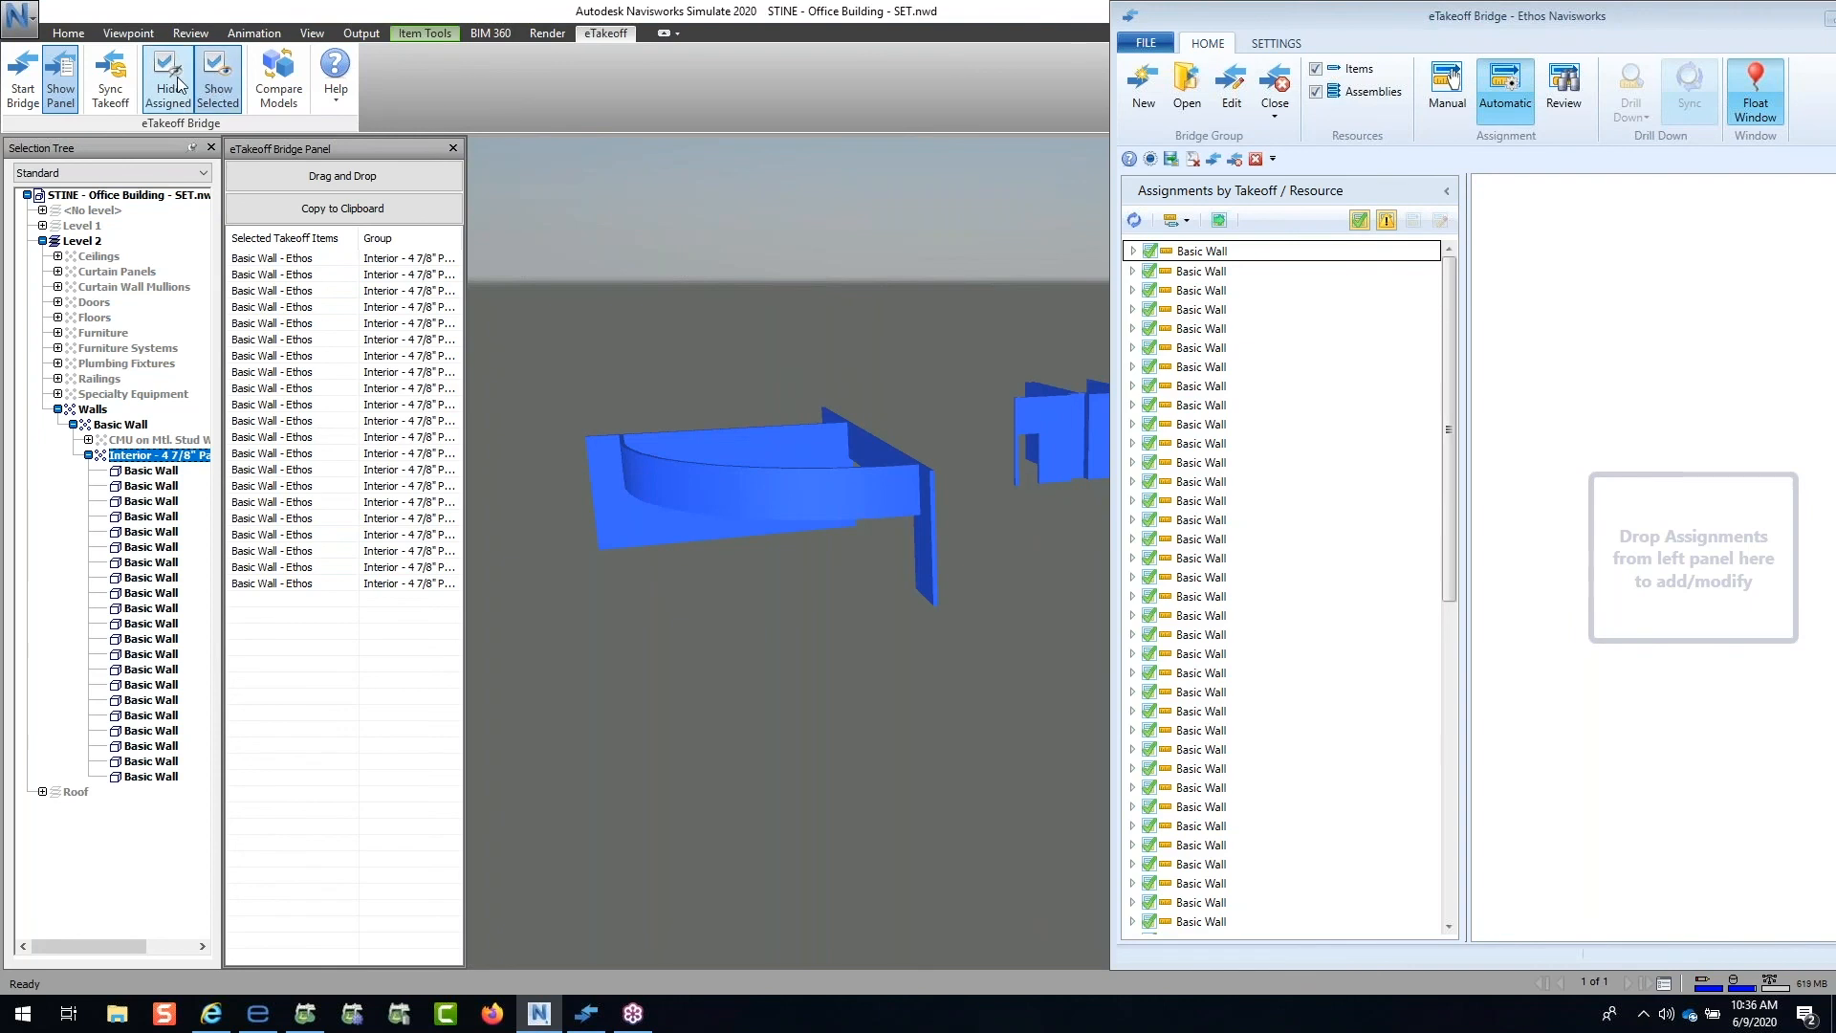
{"action": "left_click", "coordinate": [177, 84]}
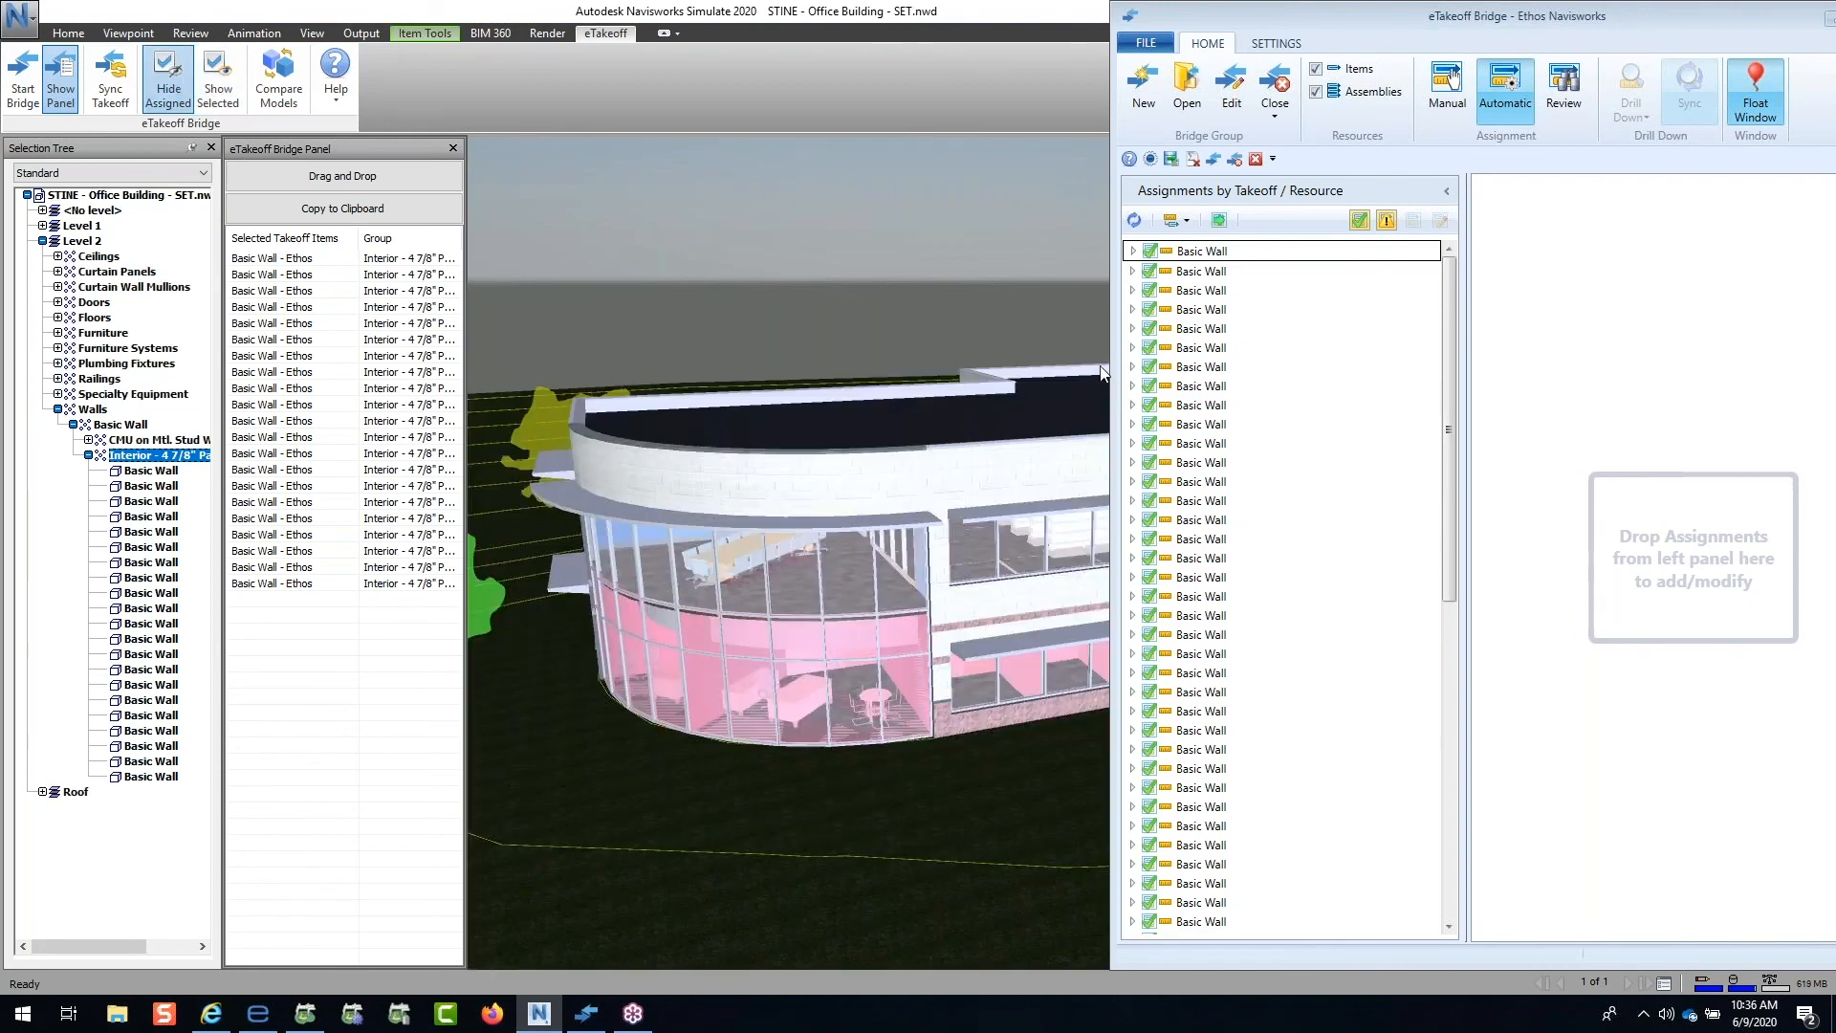
Step: Add all automatic Basic Wall assignments to the estimate and dismiss the completion message
{"action": "left_click", "coordinate": [1224, 233]}
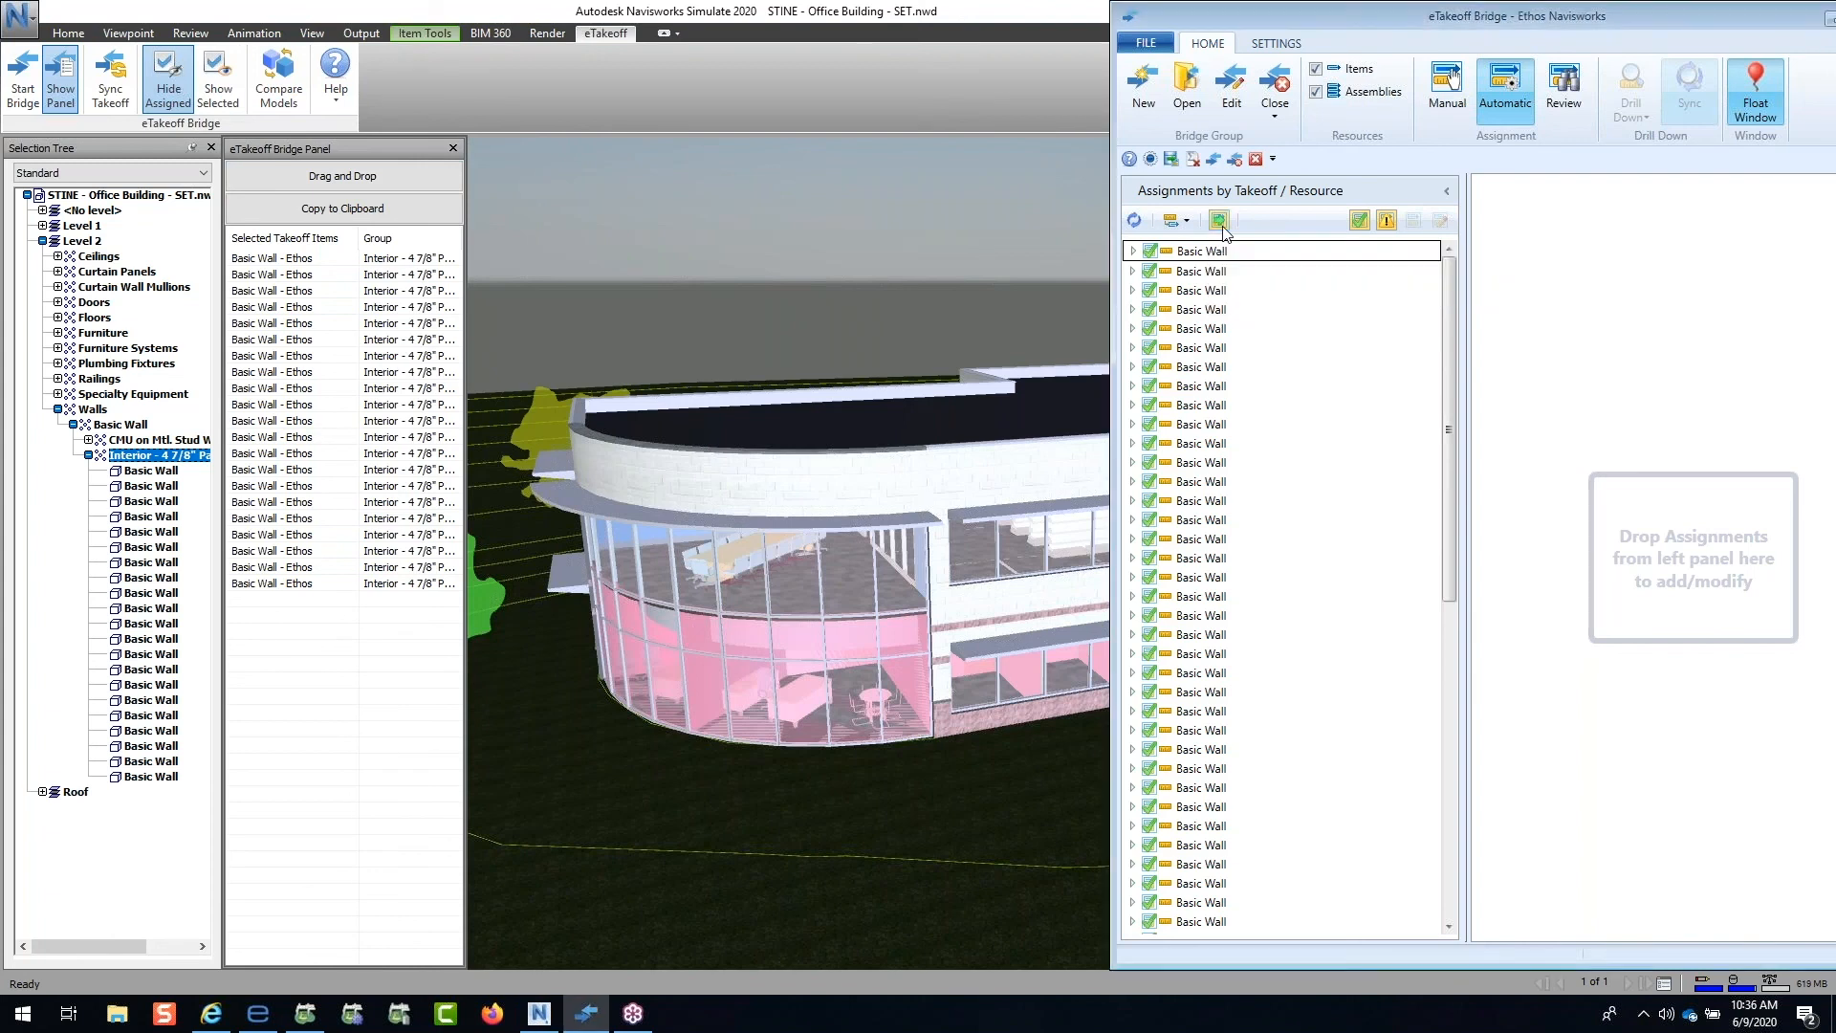
{"action": "left_click_drag", "start_coordinate": [862, 428], "coordinate": [763, 769]}
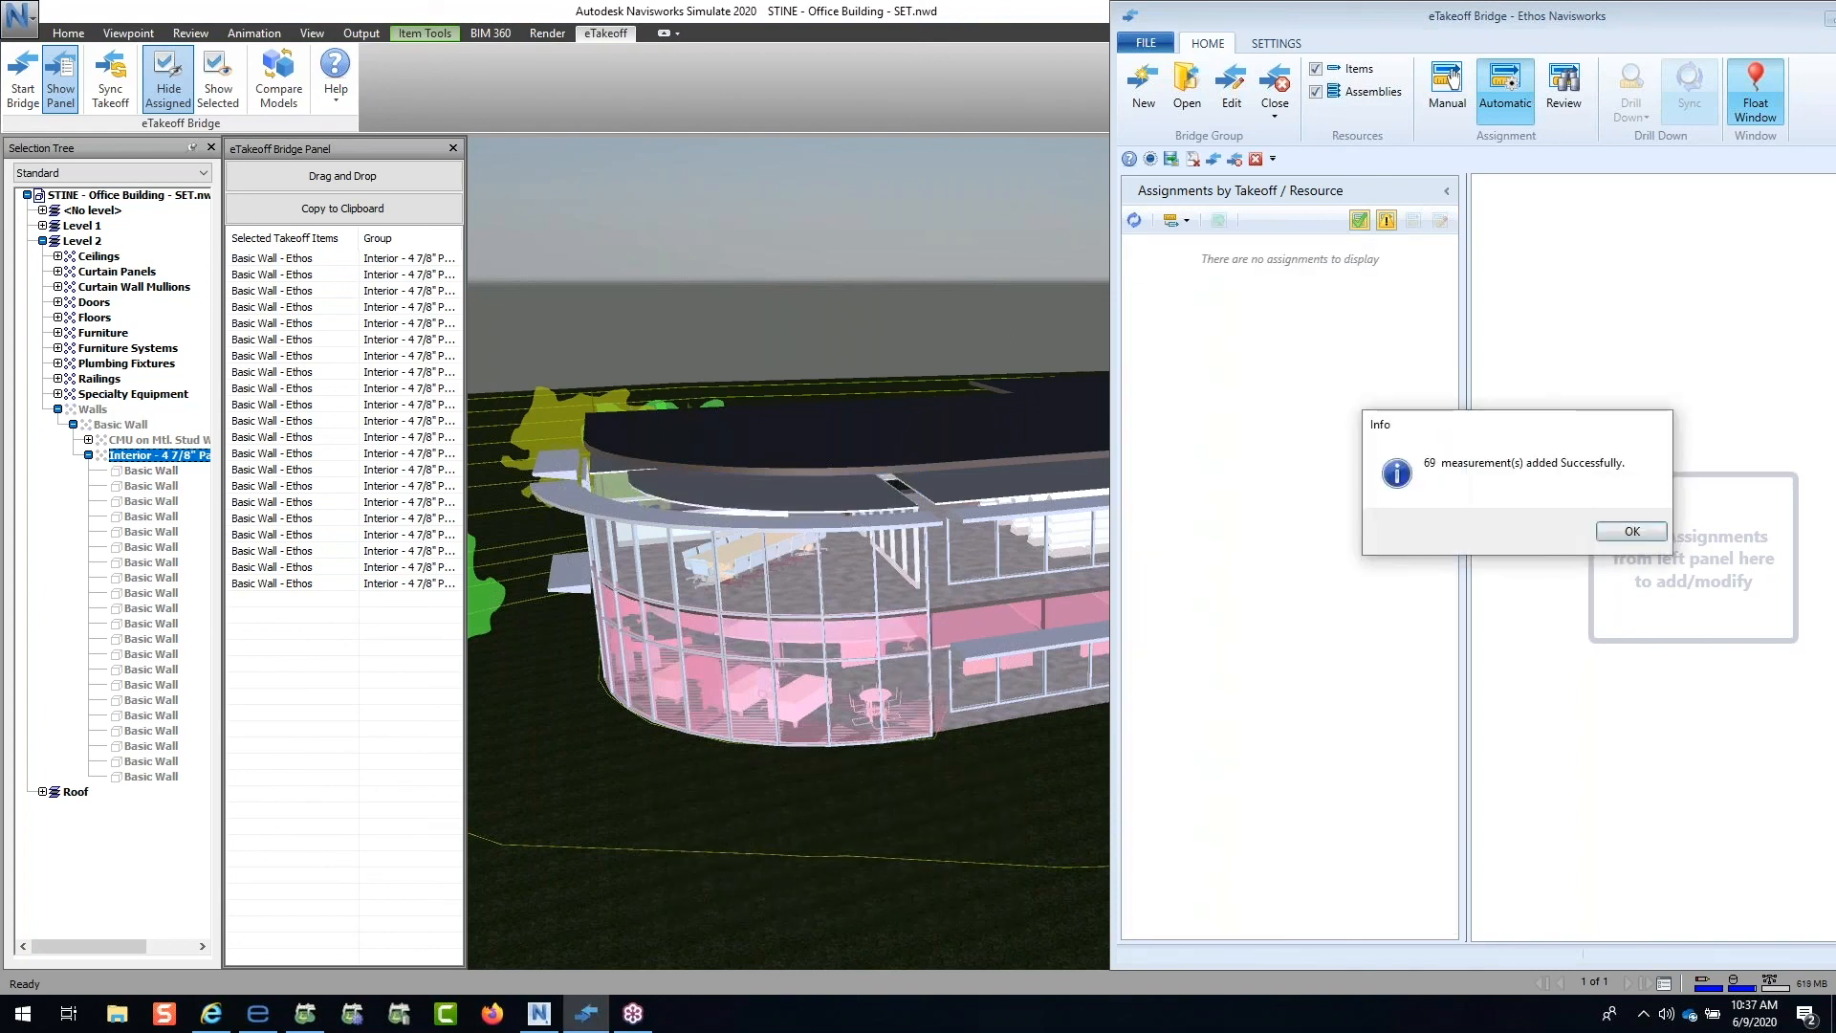
{"action": "left_click", "coordinate": [1631, 532]}
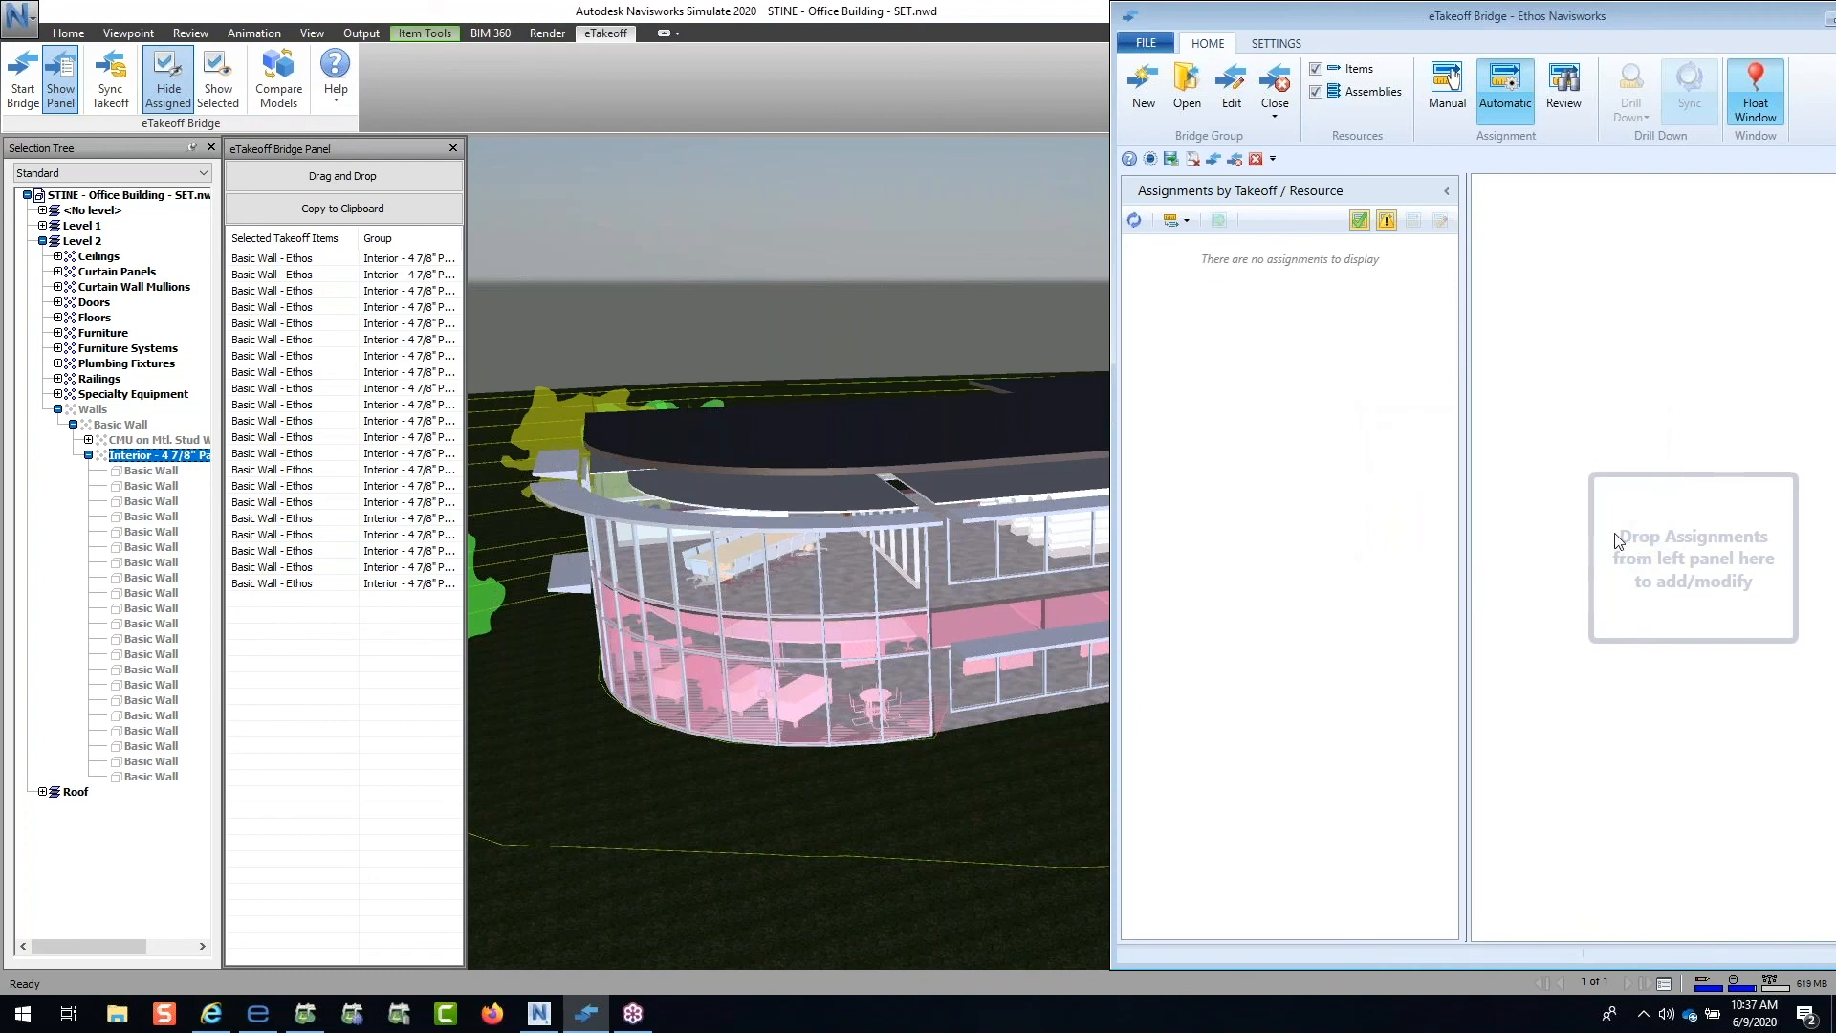
Step: Close the bridge to go to the Ethos Navisworks estimate in Sage Estimating, and review its MASONRY and FINISHES items combined
{"action": "left_click", "coordinate": [1282, 122]}
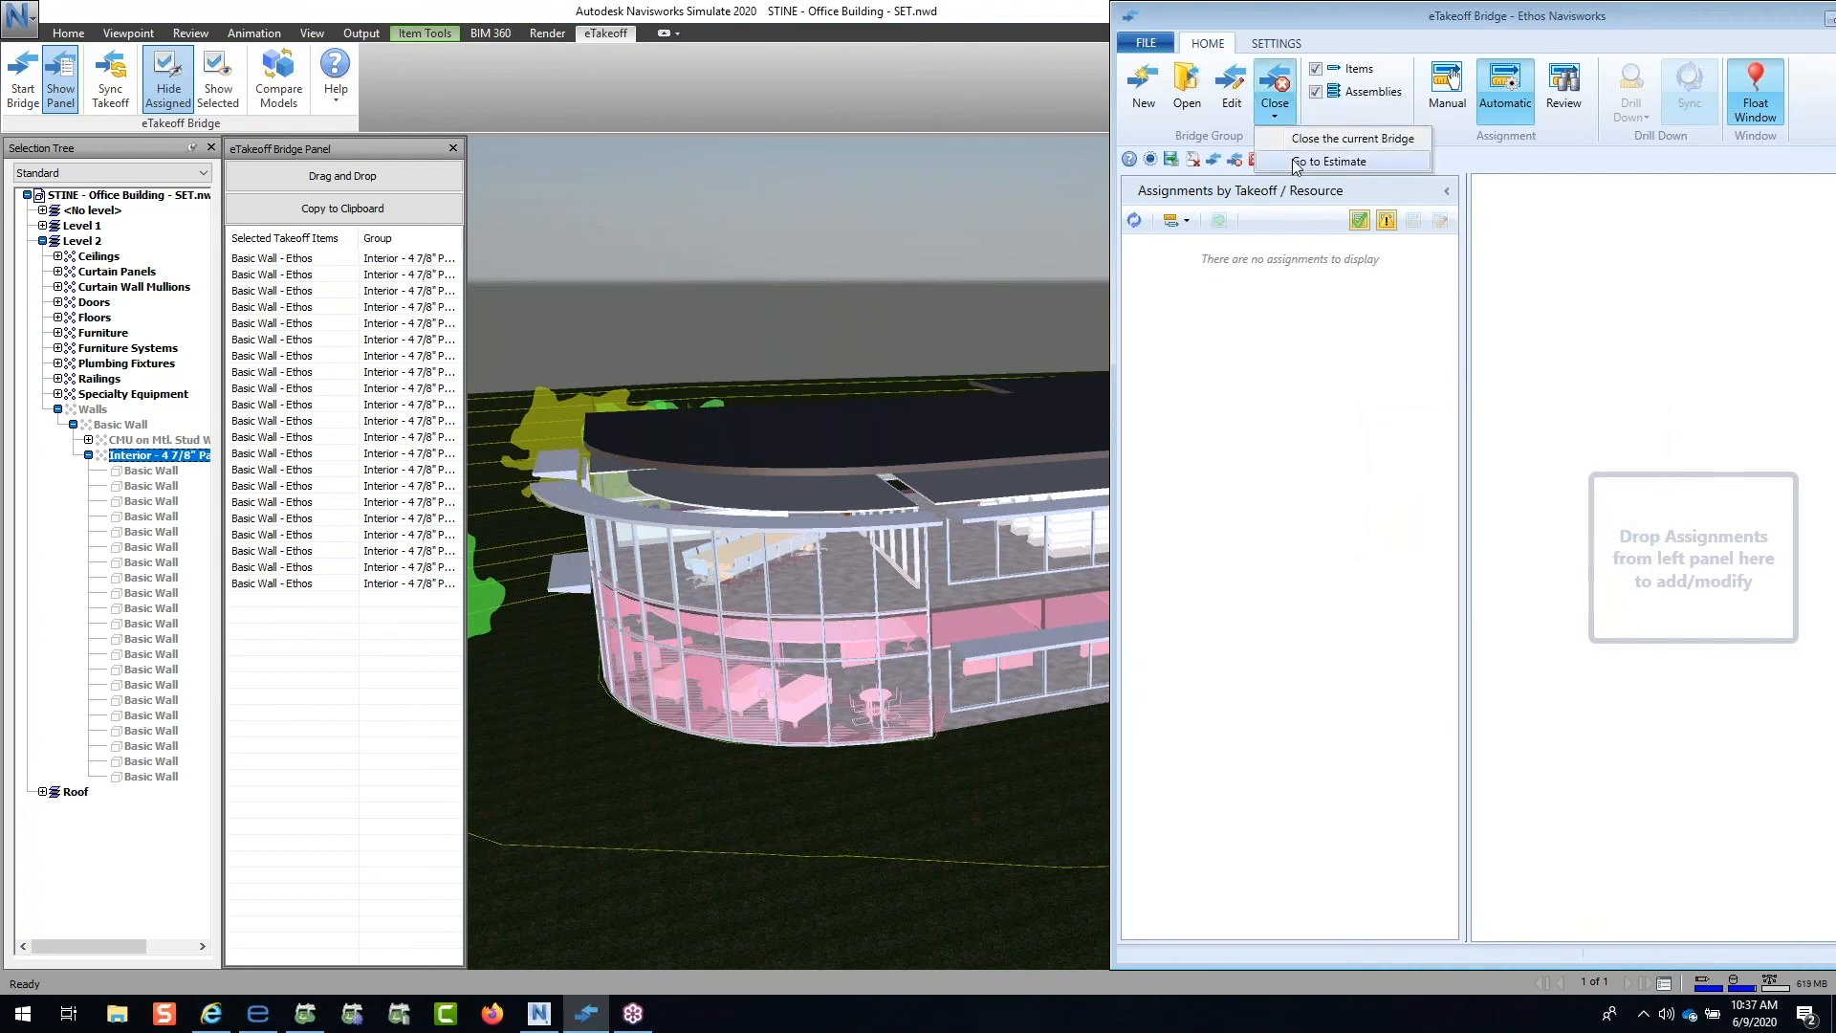
{"action": "left_click", "coordinate": [1293, 159]}
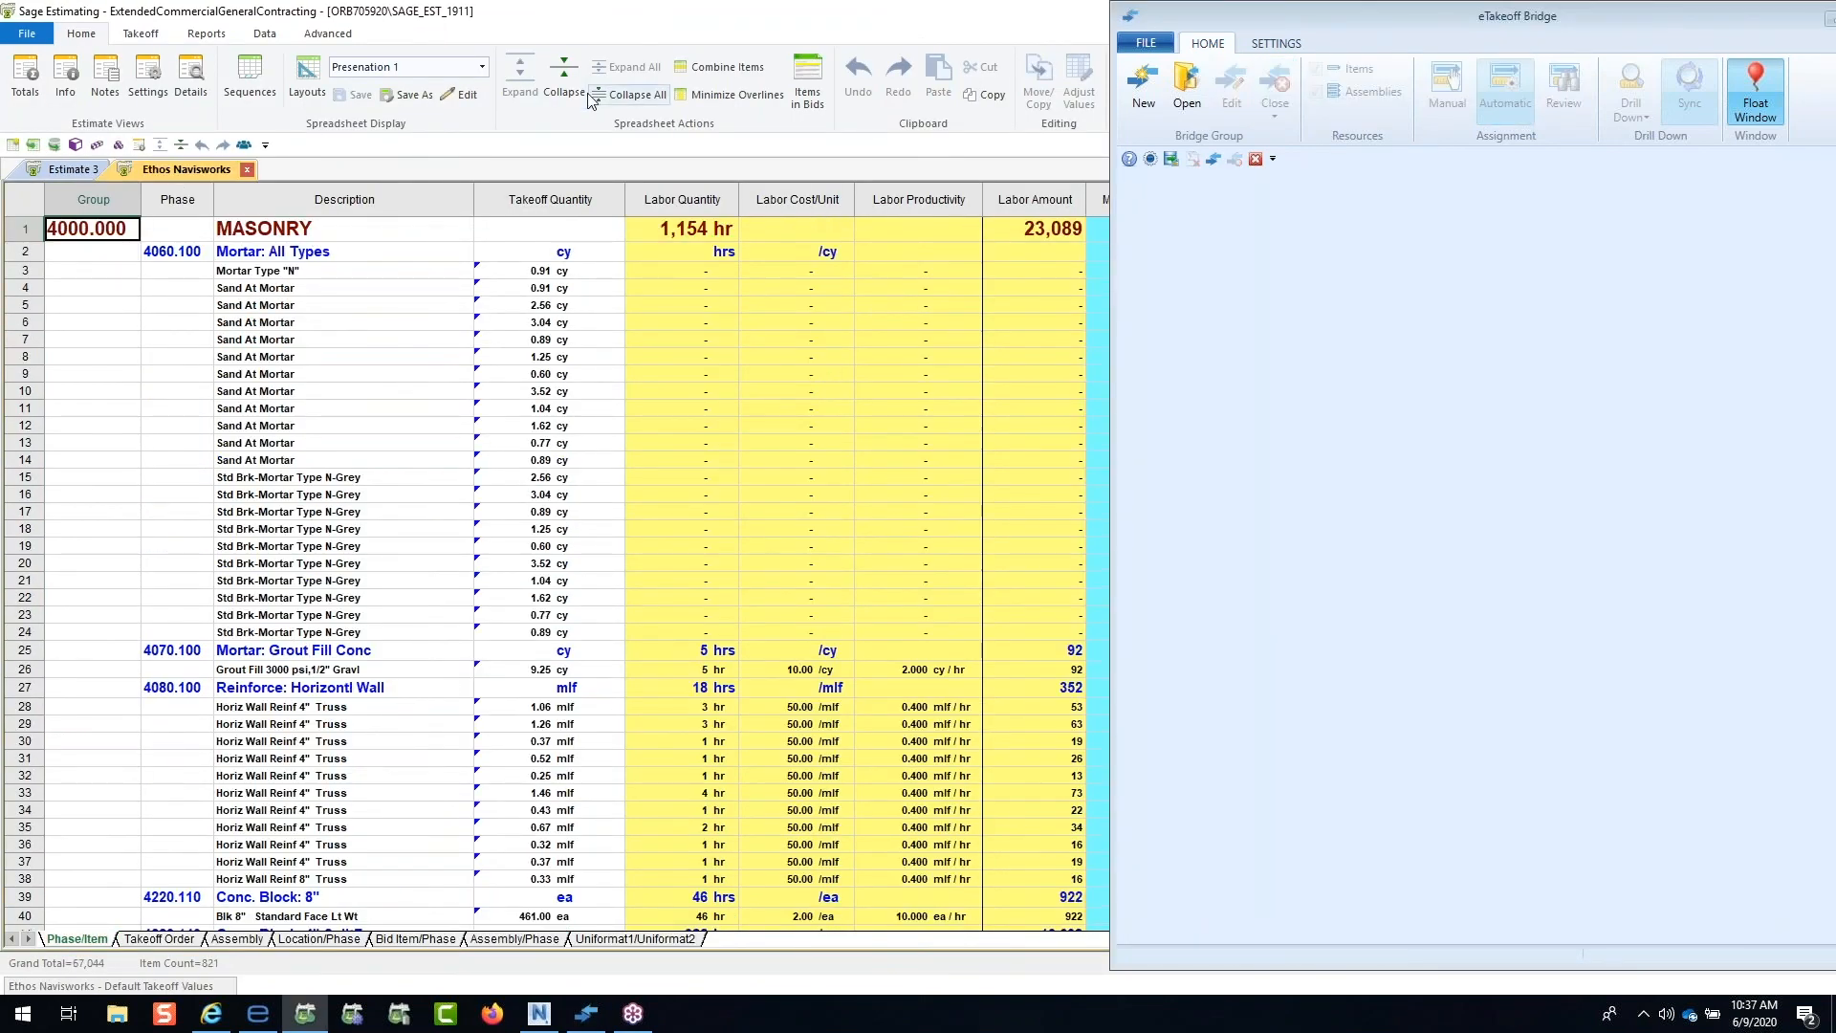
{"action": "left_click", "coordinate": [724, 67]}
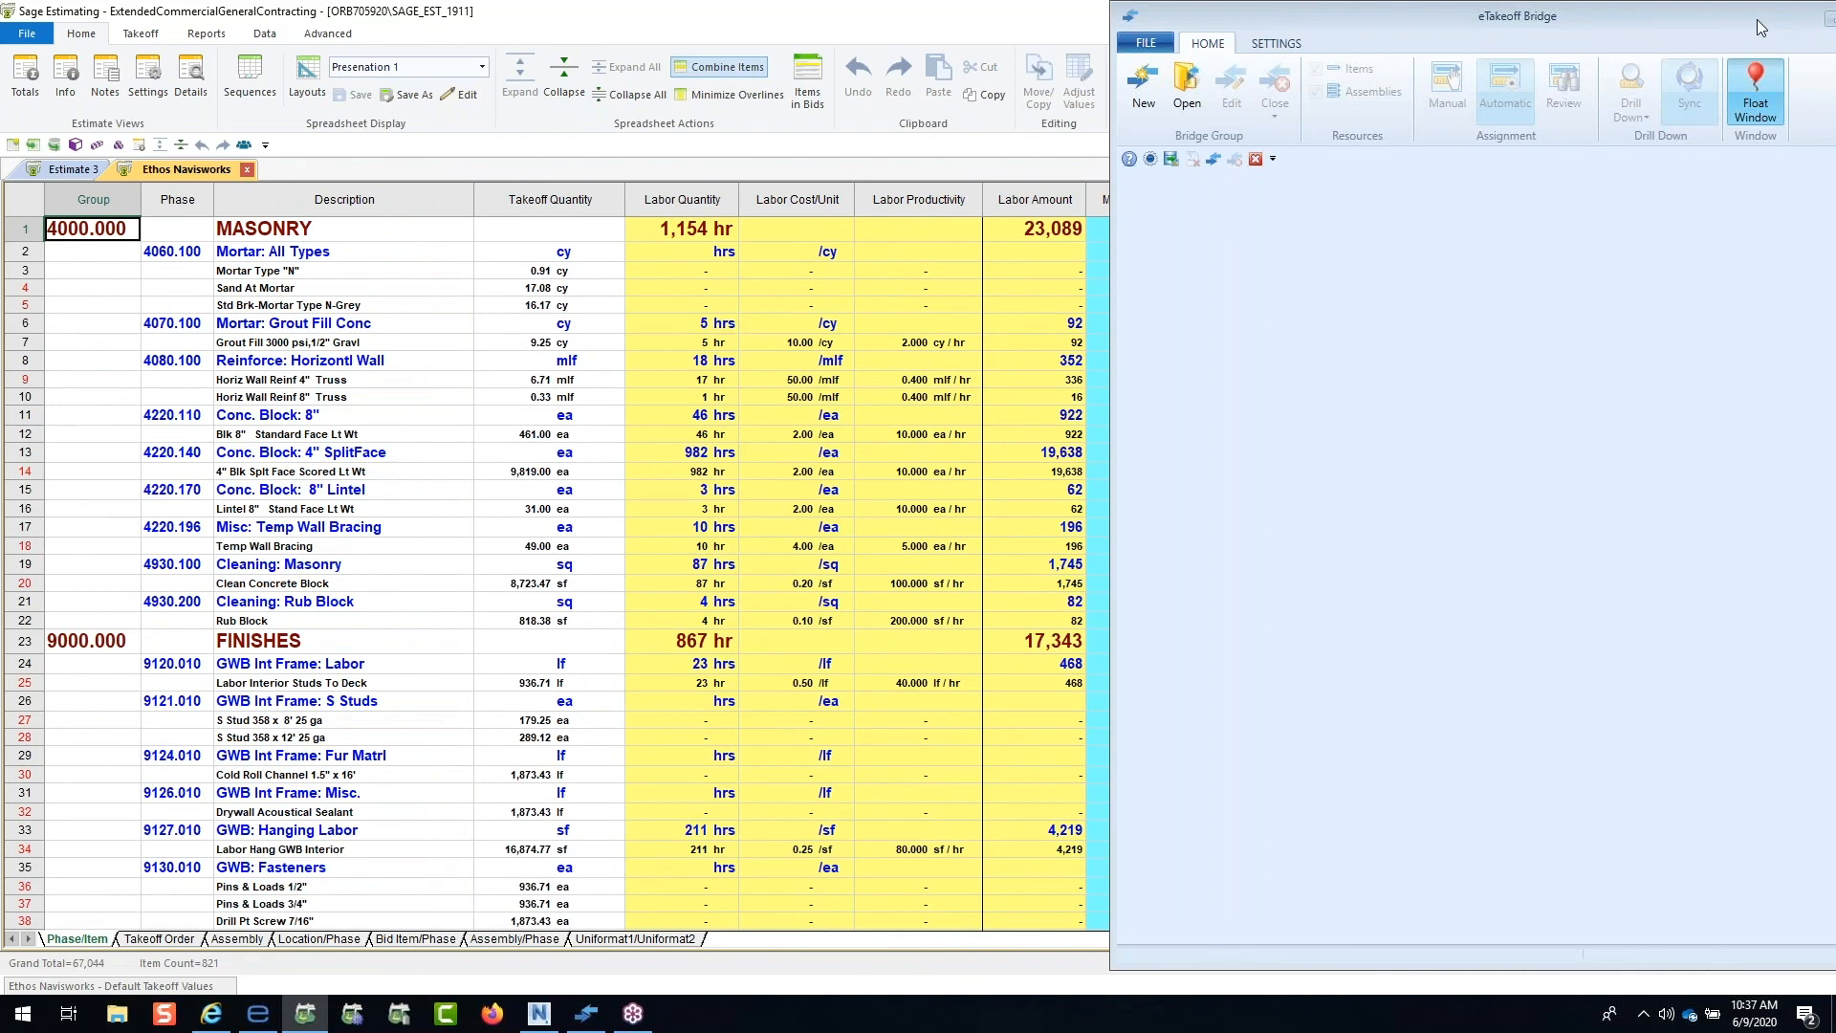
{"action": "double_click", "coordinate": [1760, 24]}
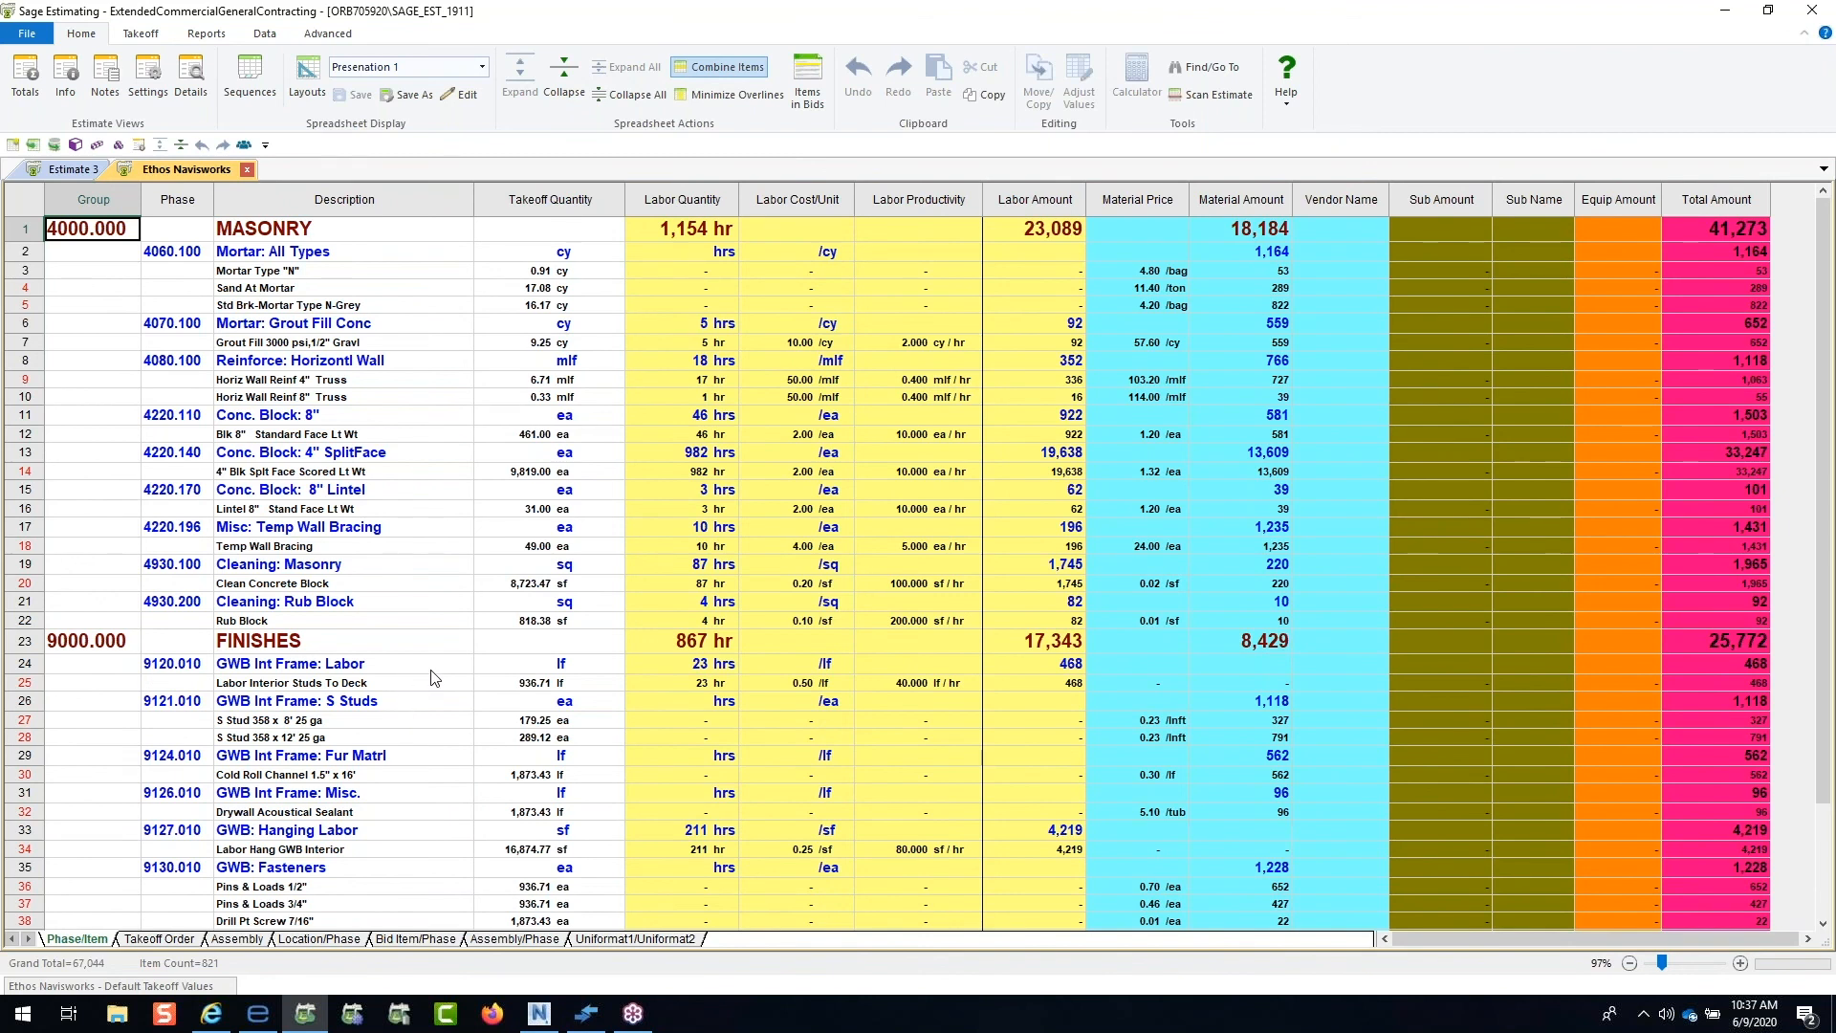
{"action": "scroll", "coordinate": [433, 679], "scroll_direction": "down", "scroll_amount": 1}
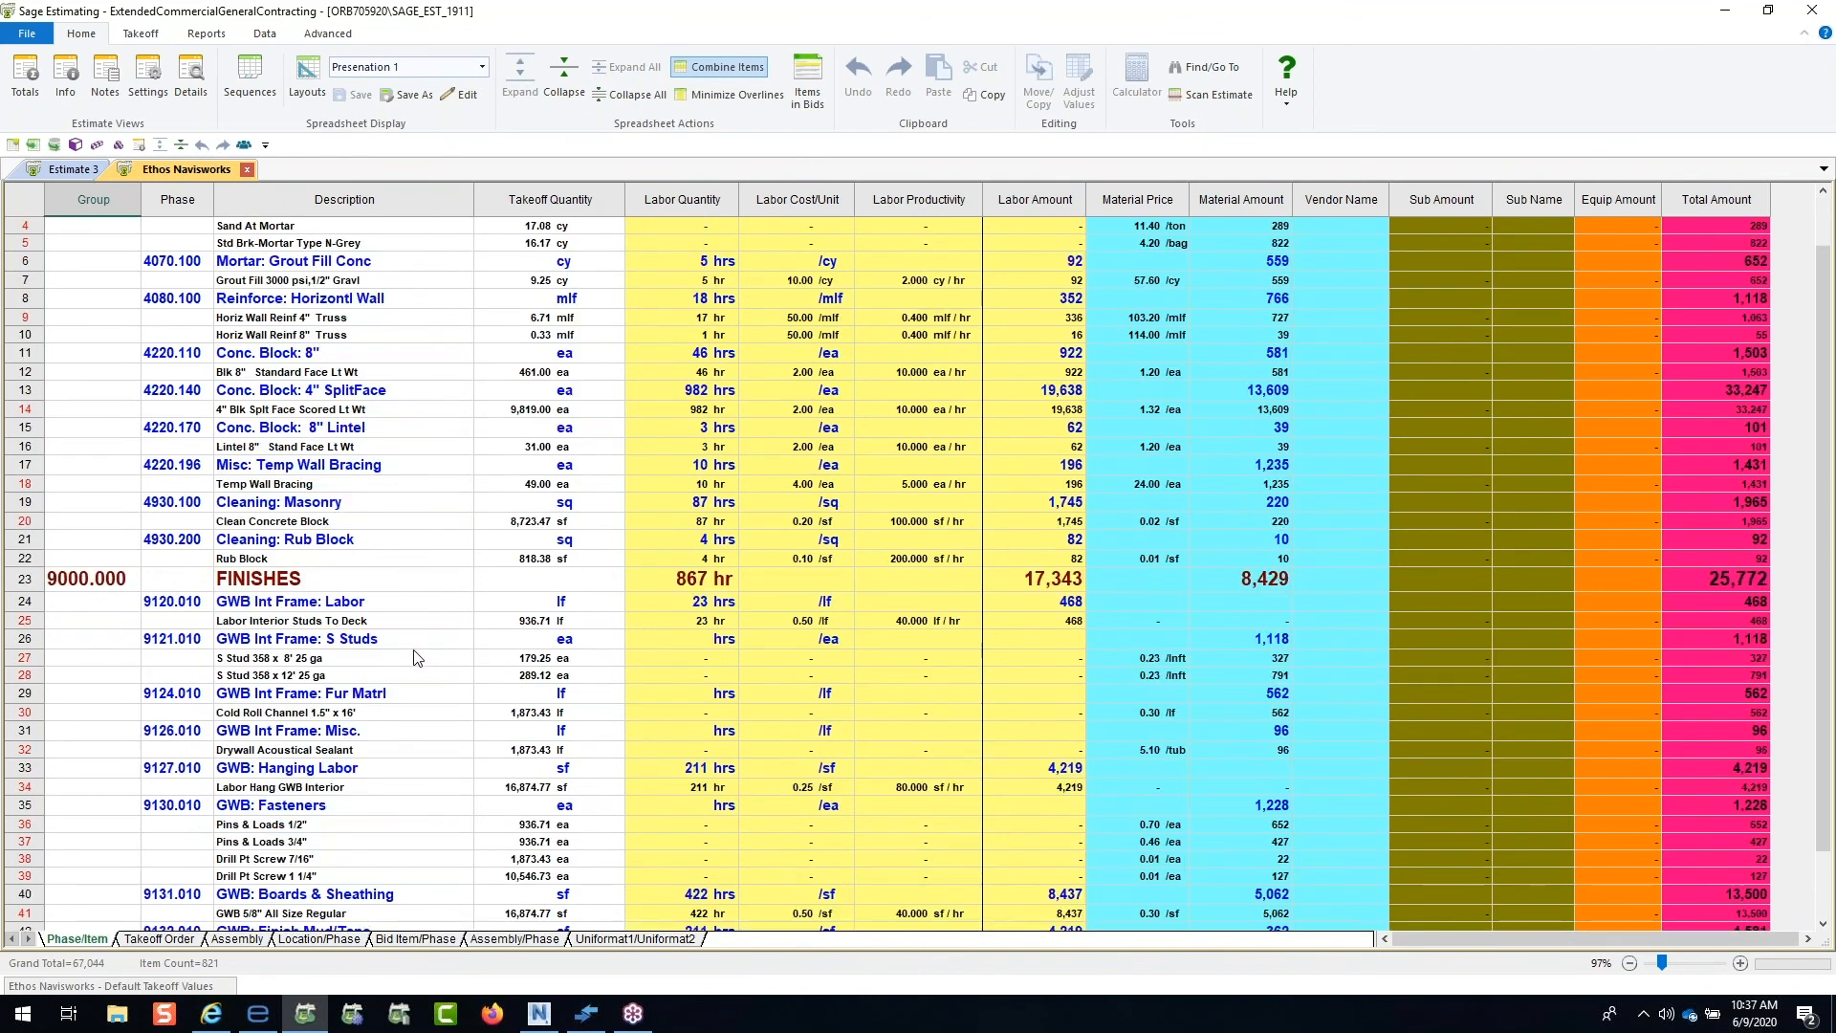
{"action": "scroll", "coordinate": [416, 658], "scroll_direction": "up", "scroll_amount": 1}
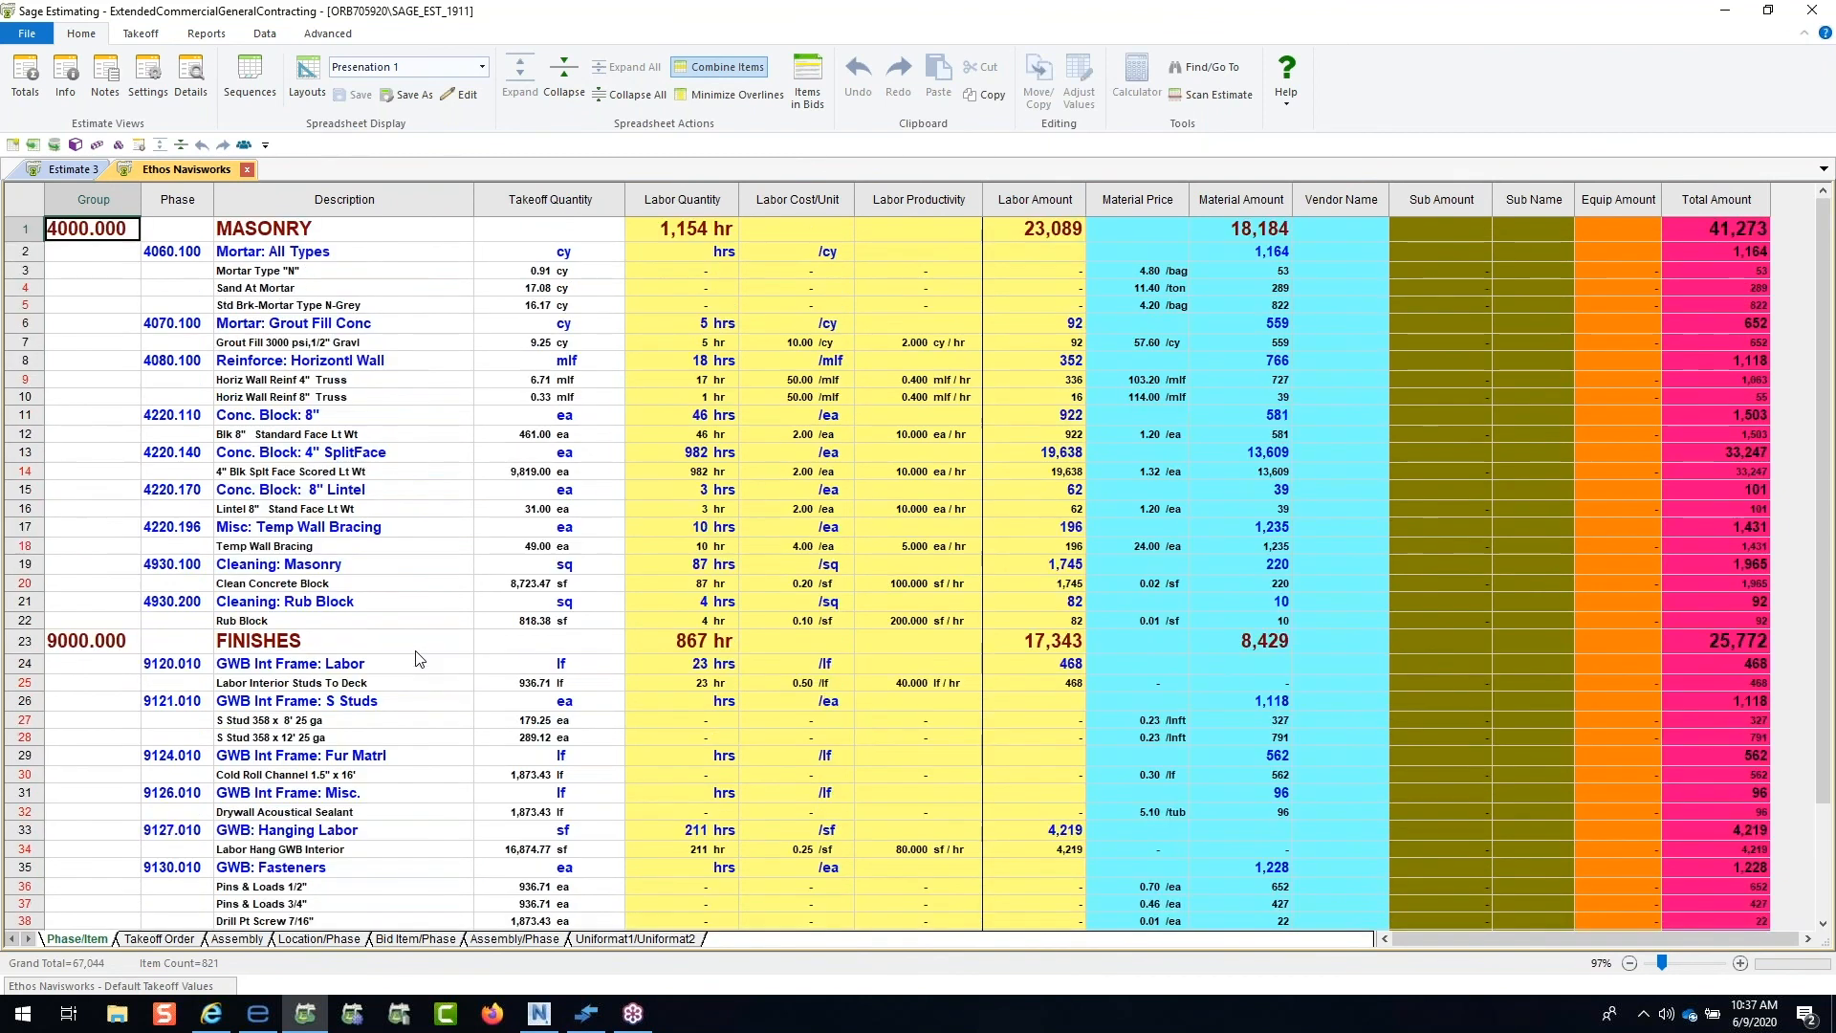
Step: Review the estimate by location and phase, collapsing the unassigned, Ext FL1 and Int FL2 groups and expanding the phases under Ext FL1
{"action": "left_click", "coordinate": [299, 940]}
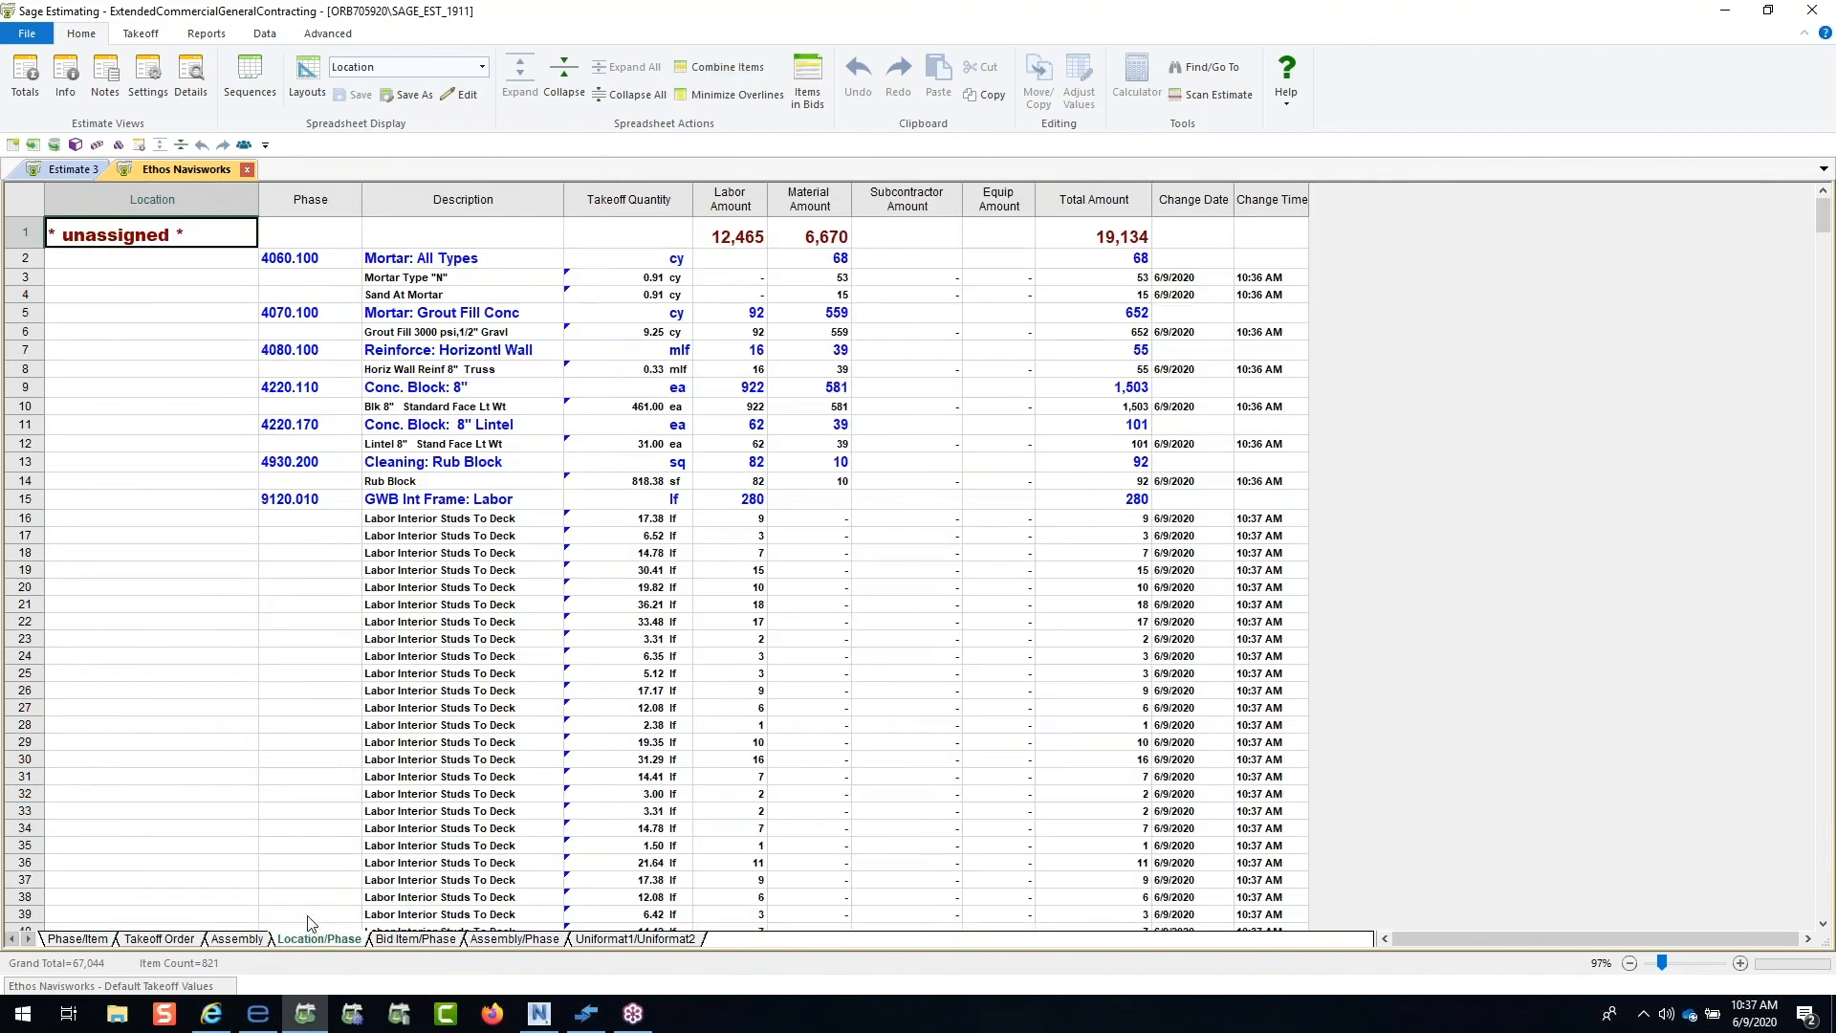
{"action": "double_click", "coordinate": [168, 244]}
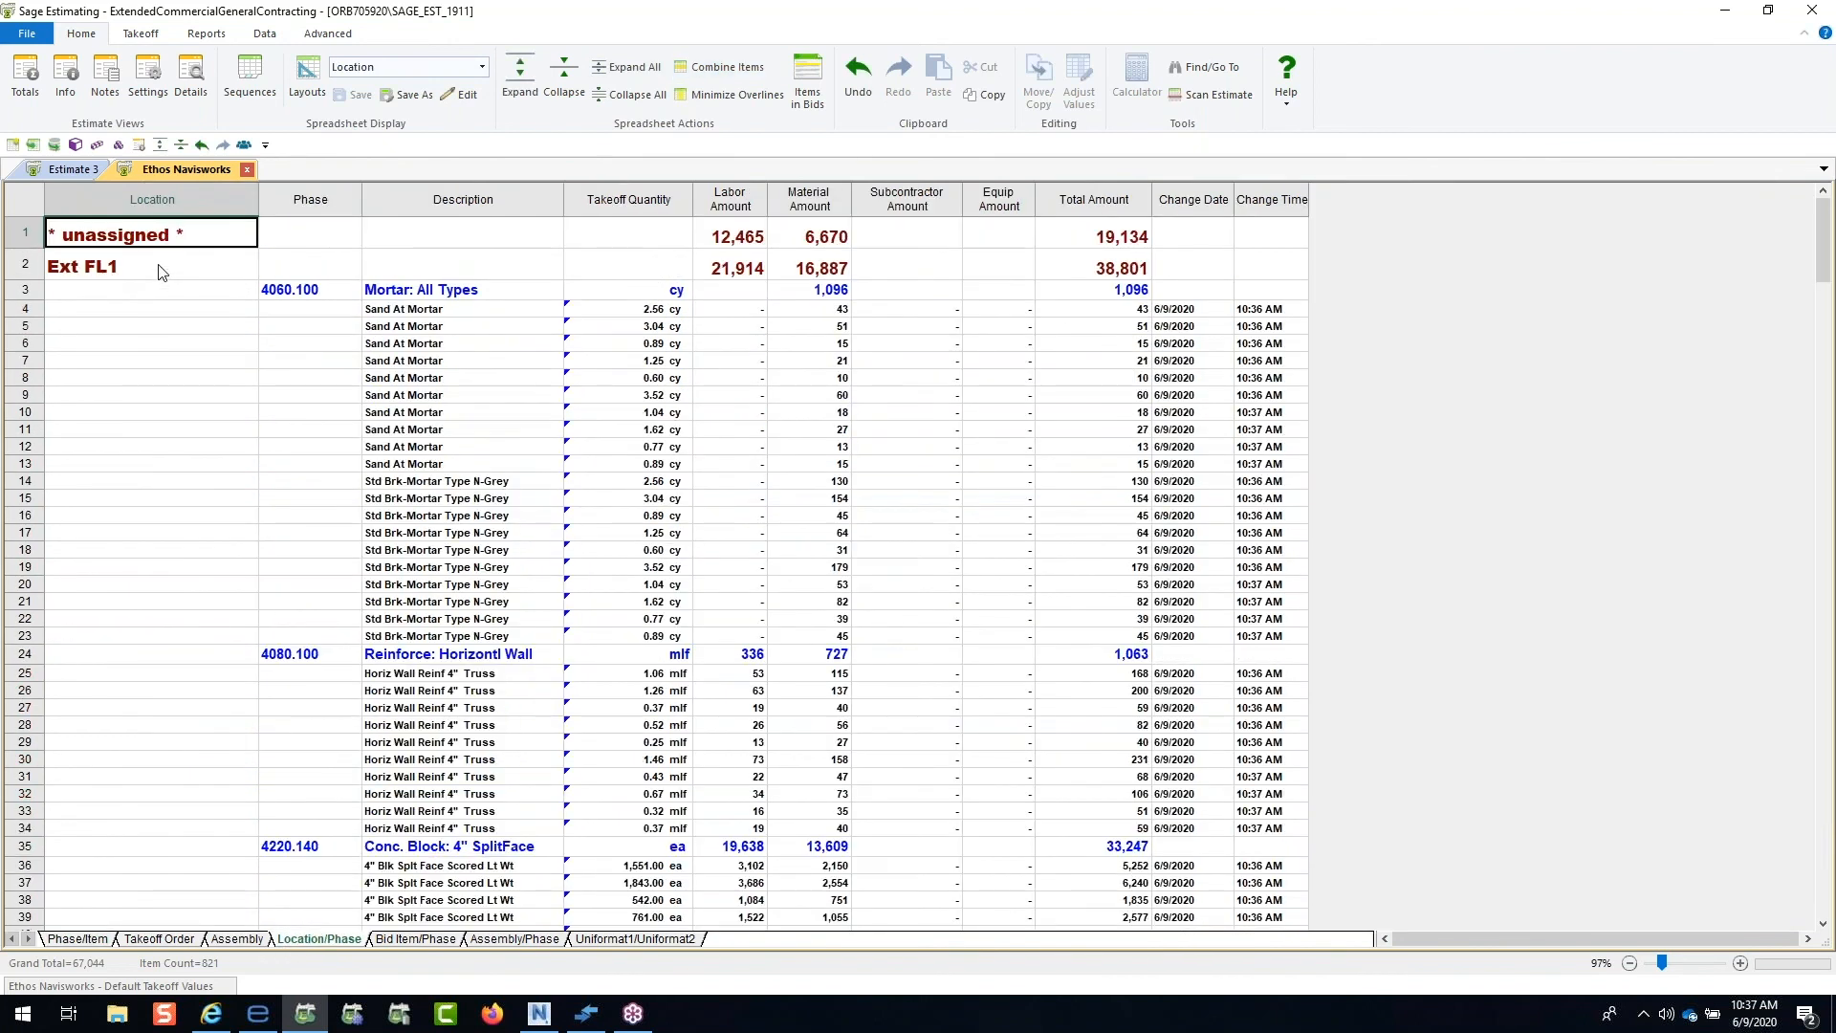
{"action": "double_click", "coordinate": [113, 271]}
{"action": "double_click", "coordinate": [121, 302]}
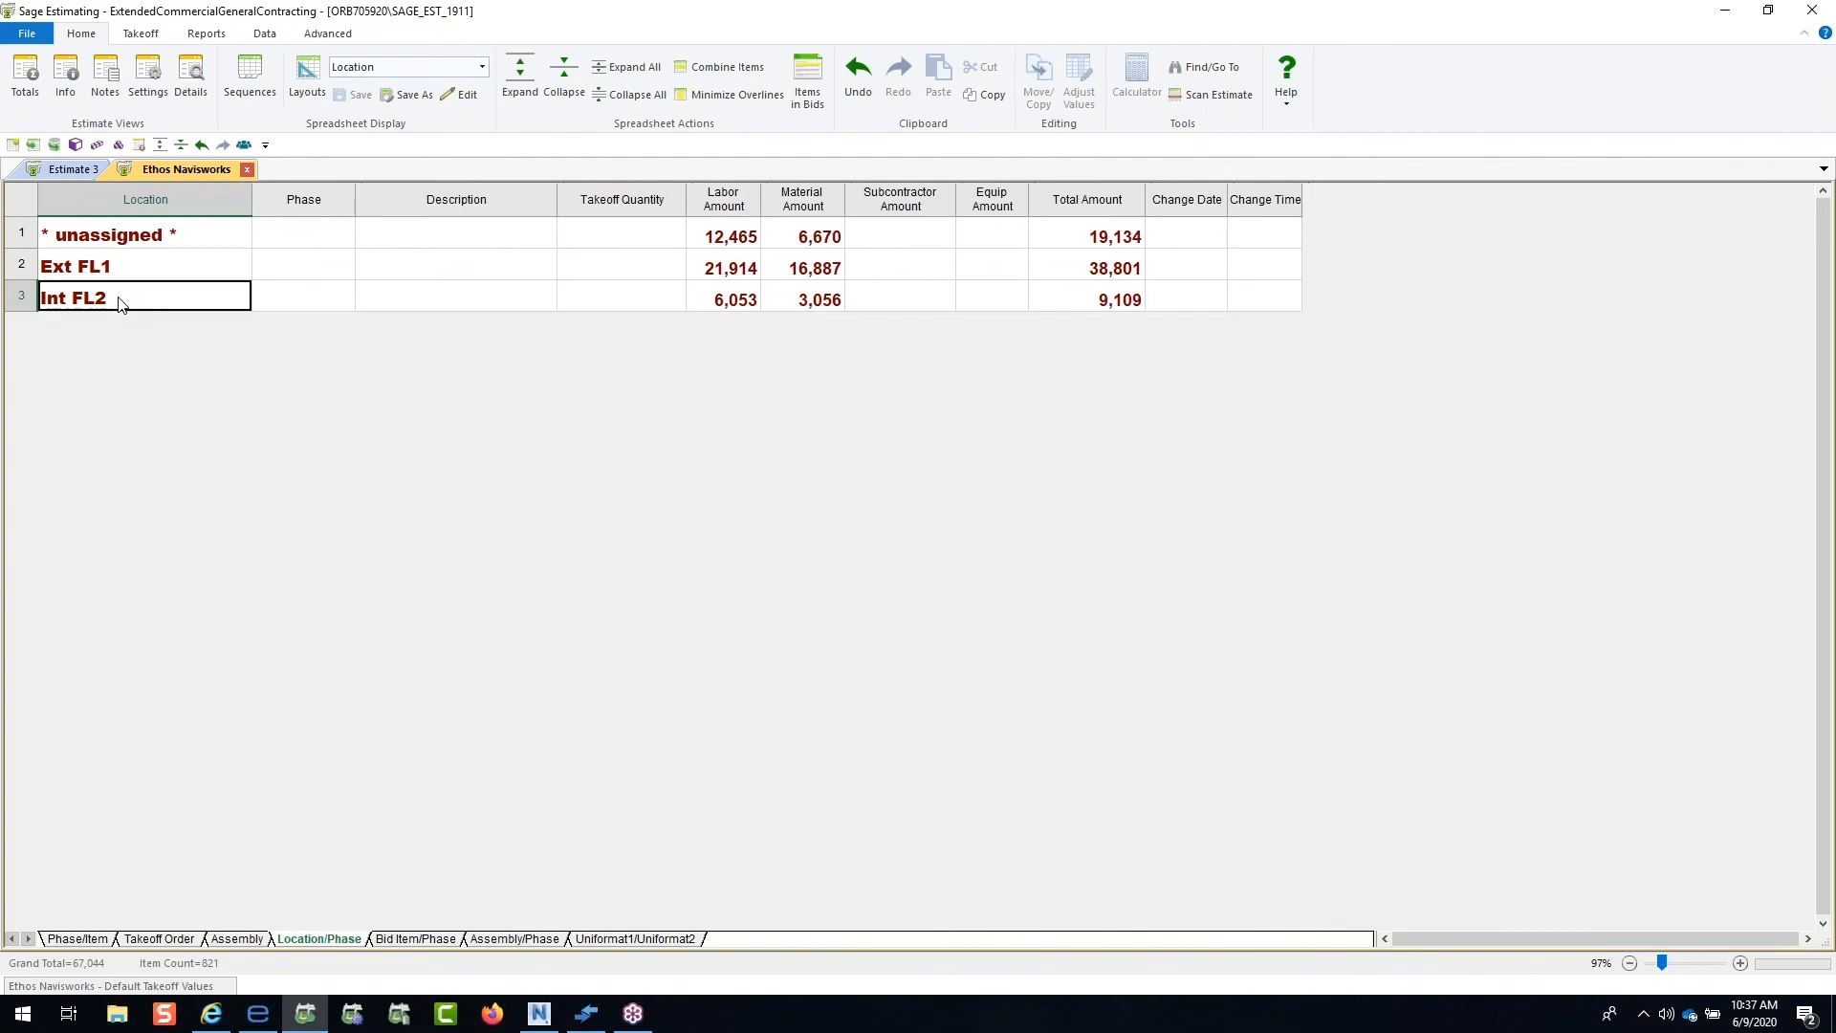
{"action": "double_click", "coordinate": [125, 268]}
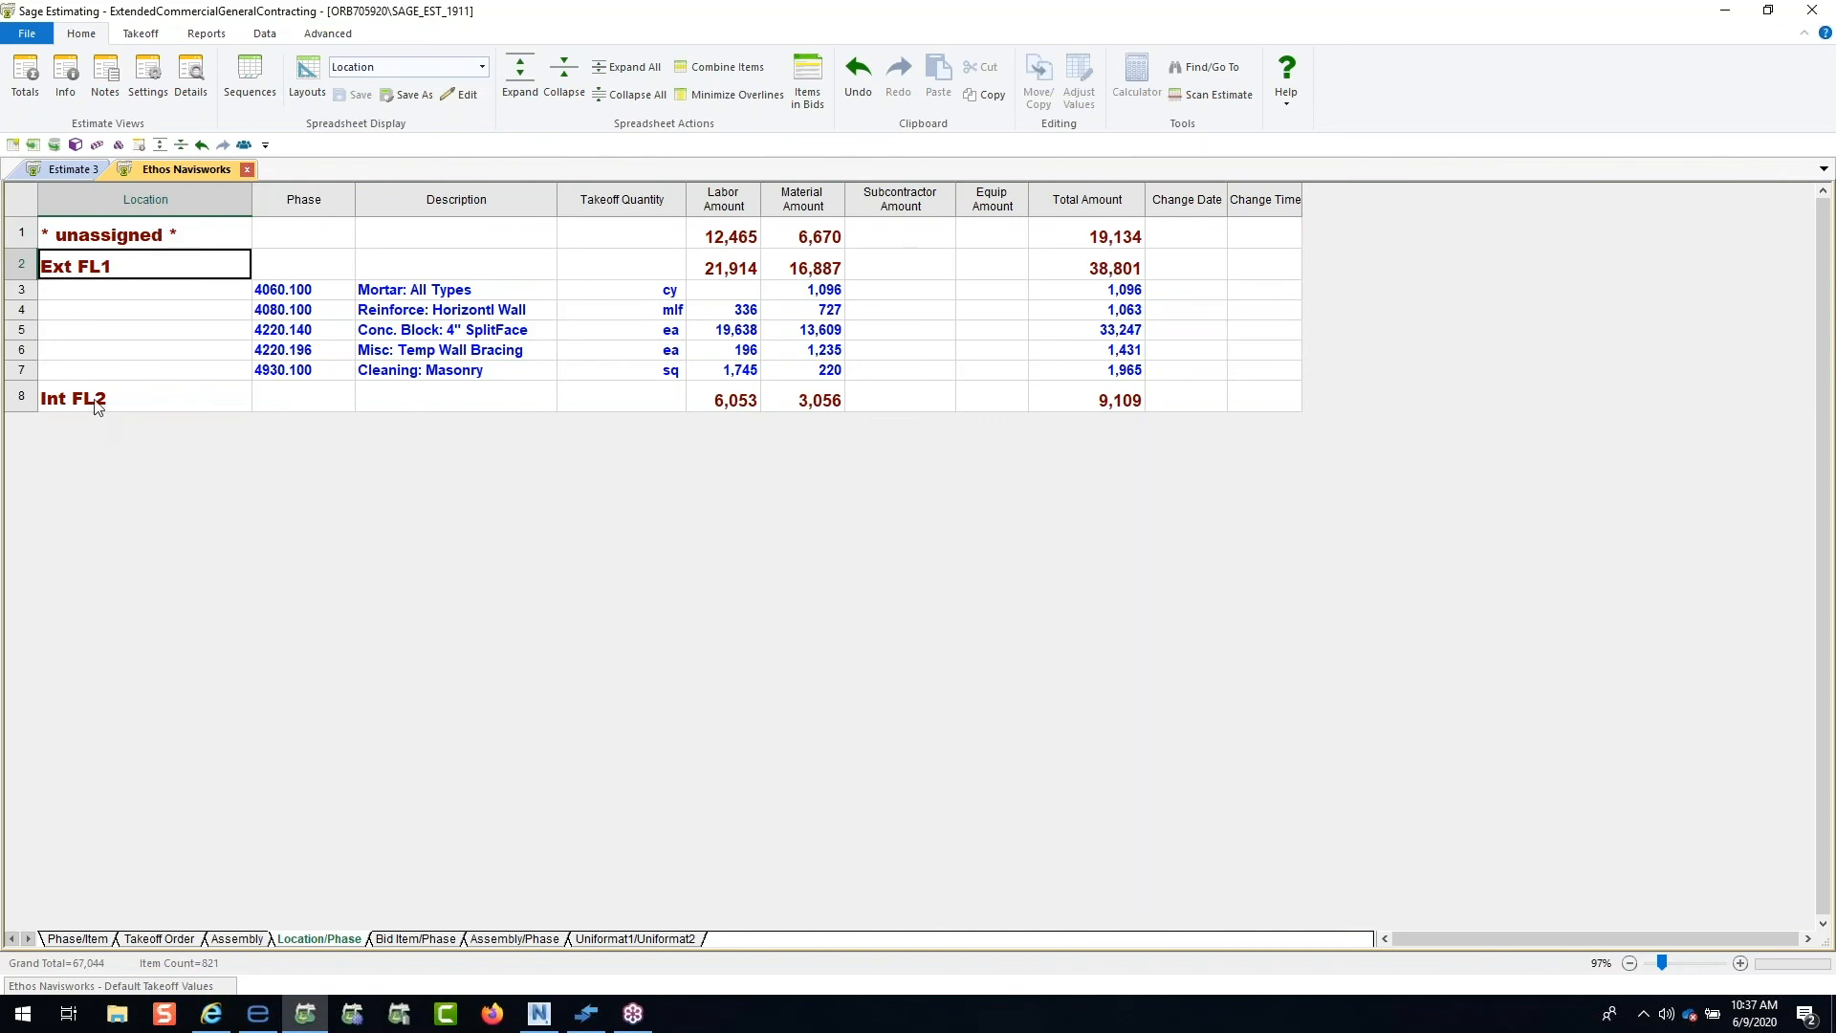
Step: Return to the phase and item view with items uncombined, and drill down to eTakeoff Bridge from the Mortar Type "N" takeoff quantity
{"action": "left_click", "coordinate": [76, 940]}
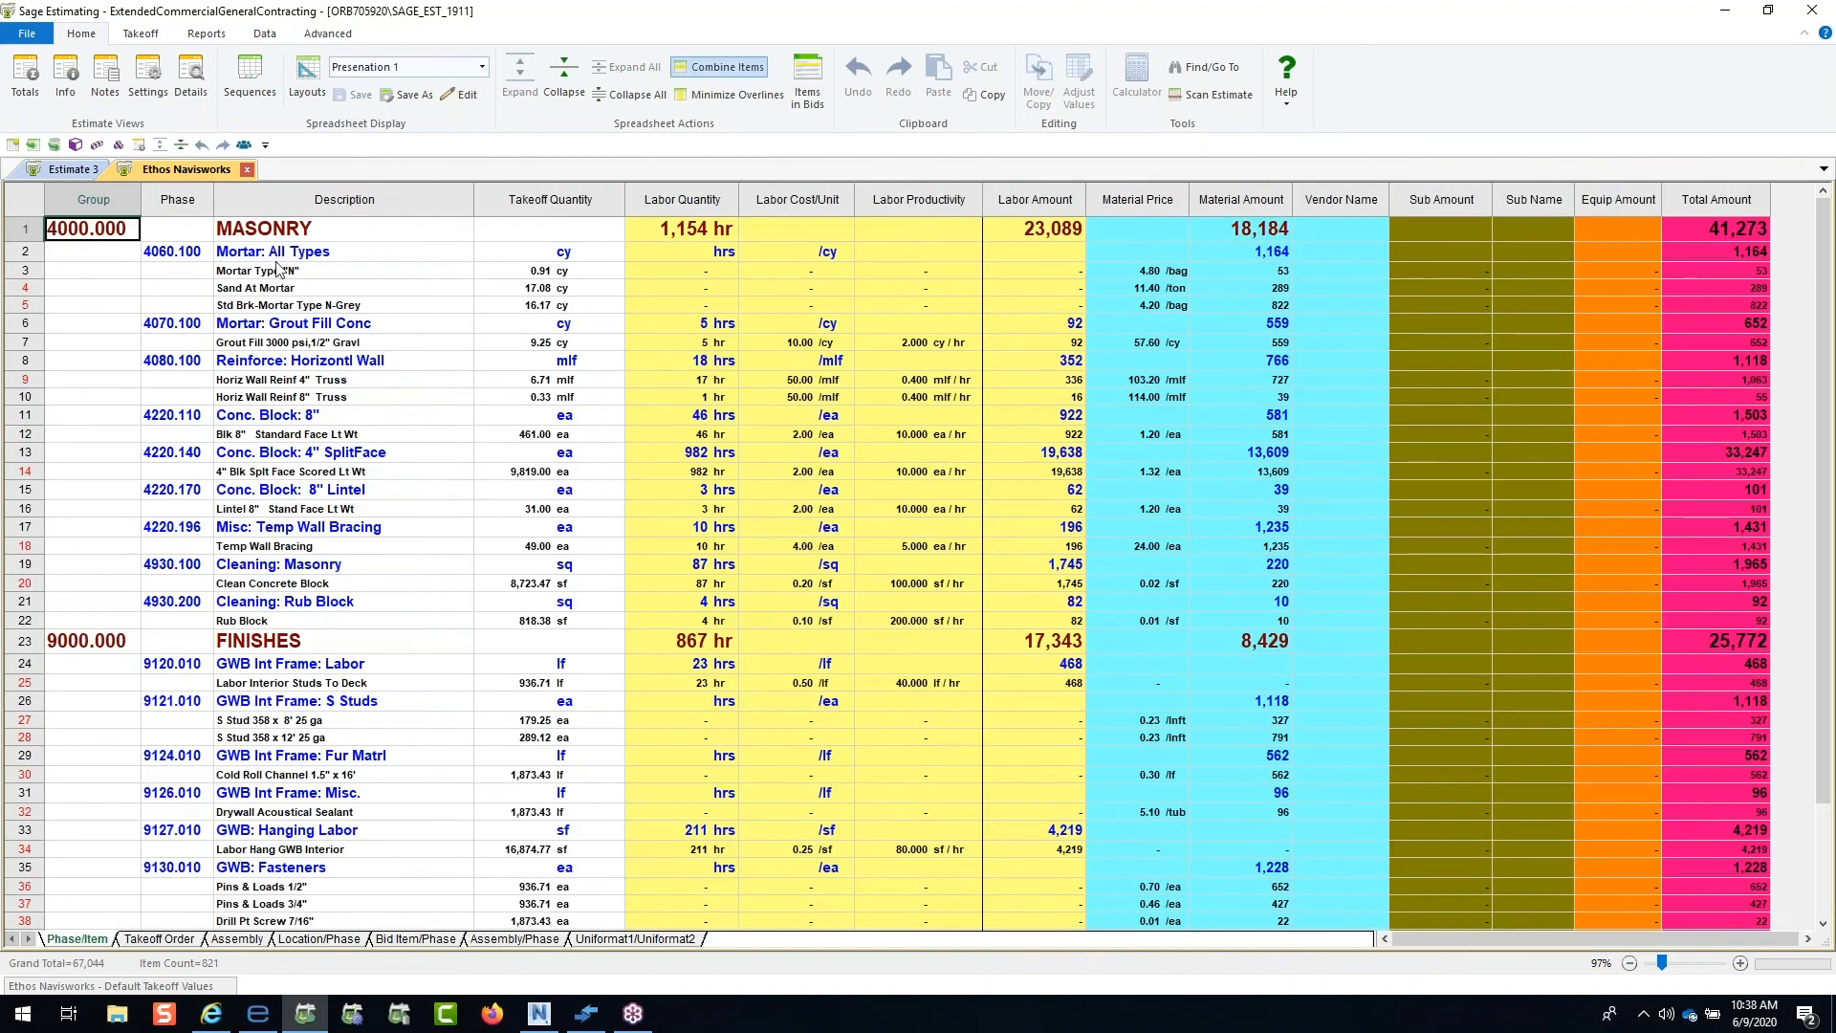
{"action": "left_click", "coordinate": [736, 67]}
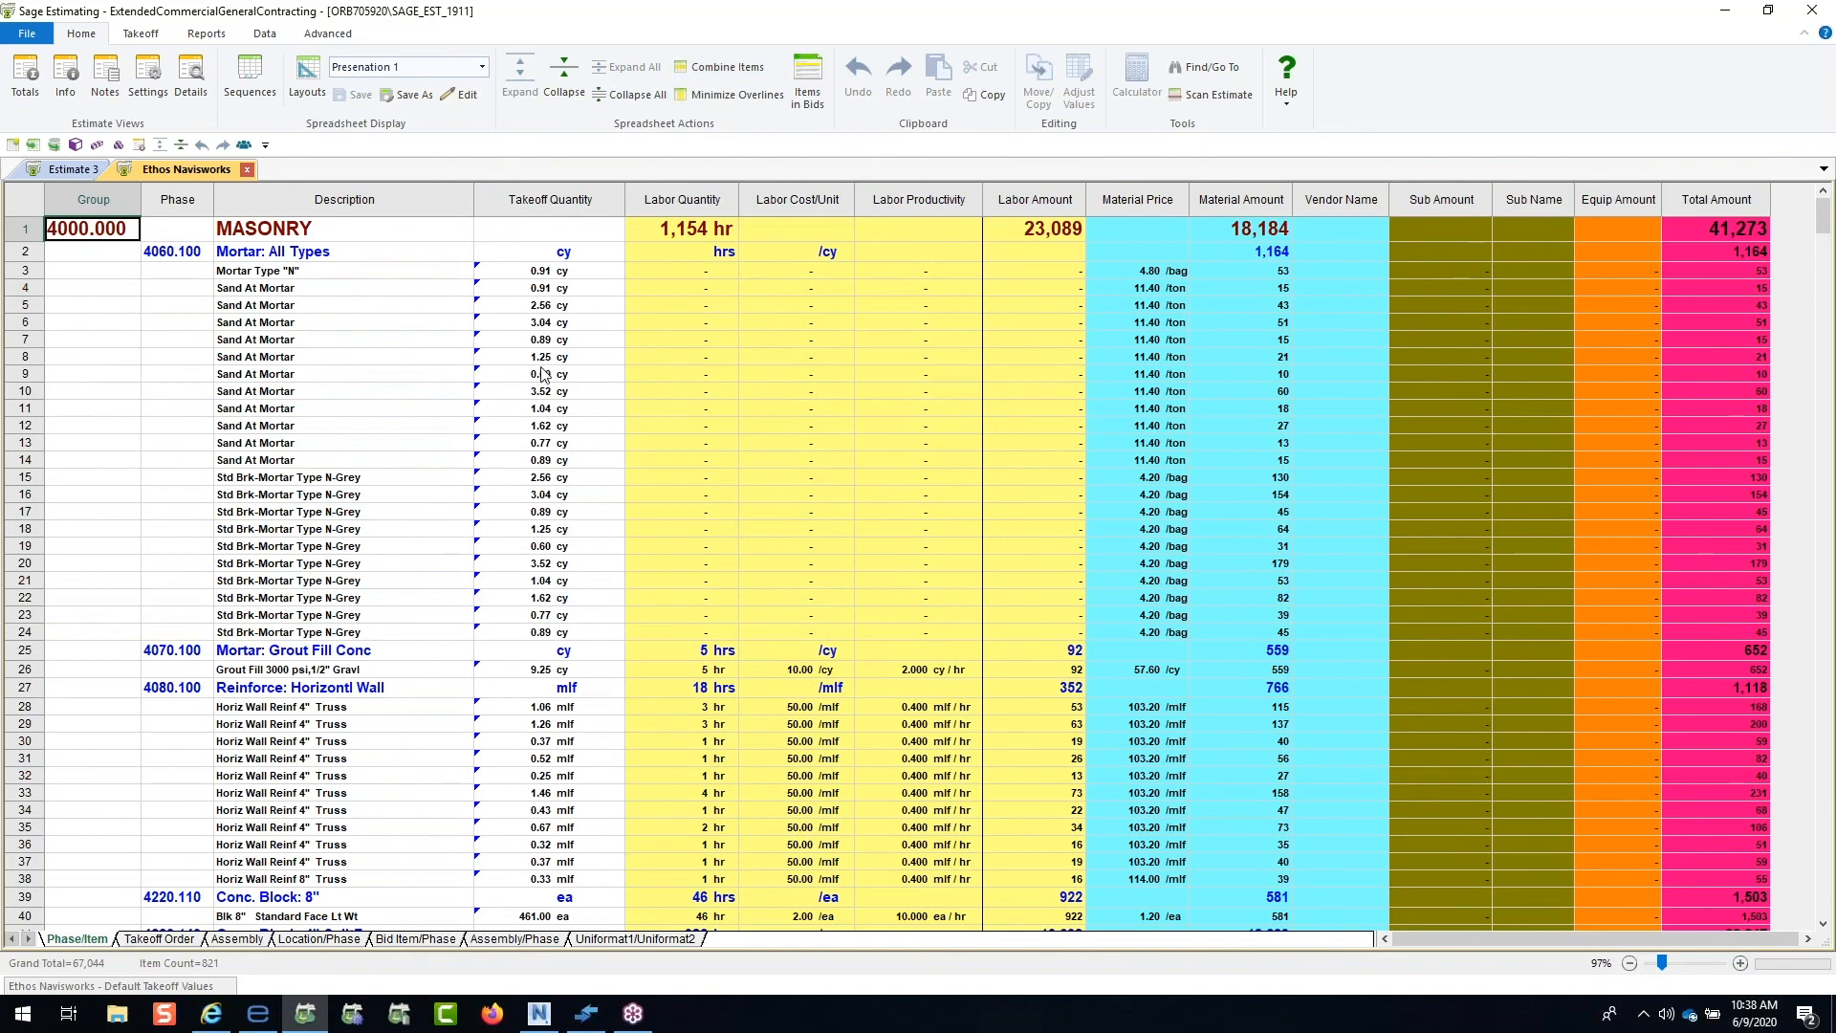
{"action": "left_click", "coordinate": [521, 273]}
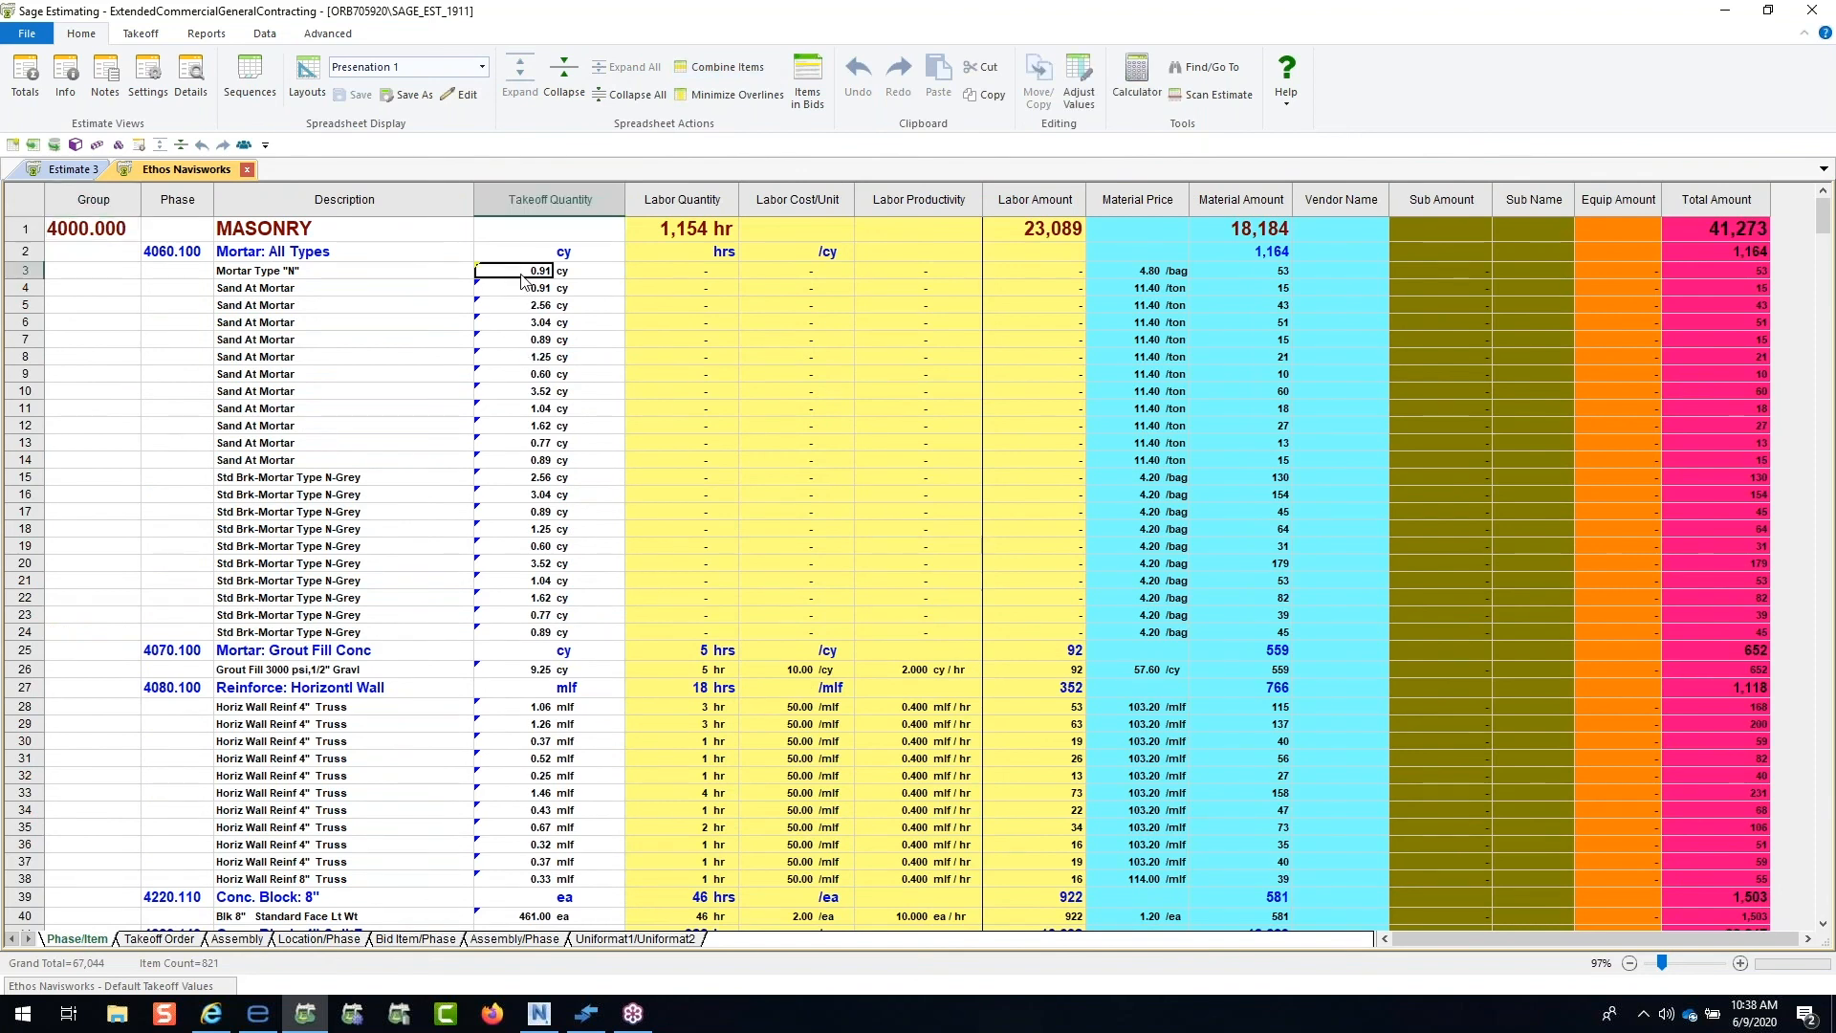
{"action": "right_click", "coordinate": [521, 279]}
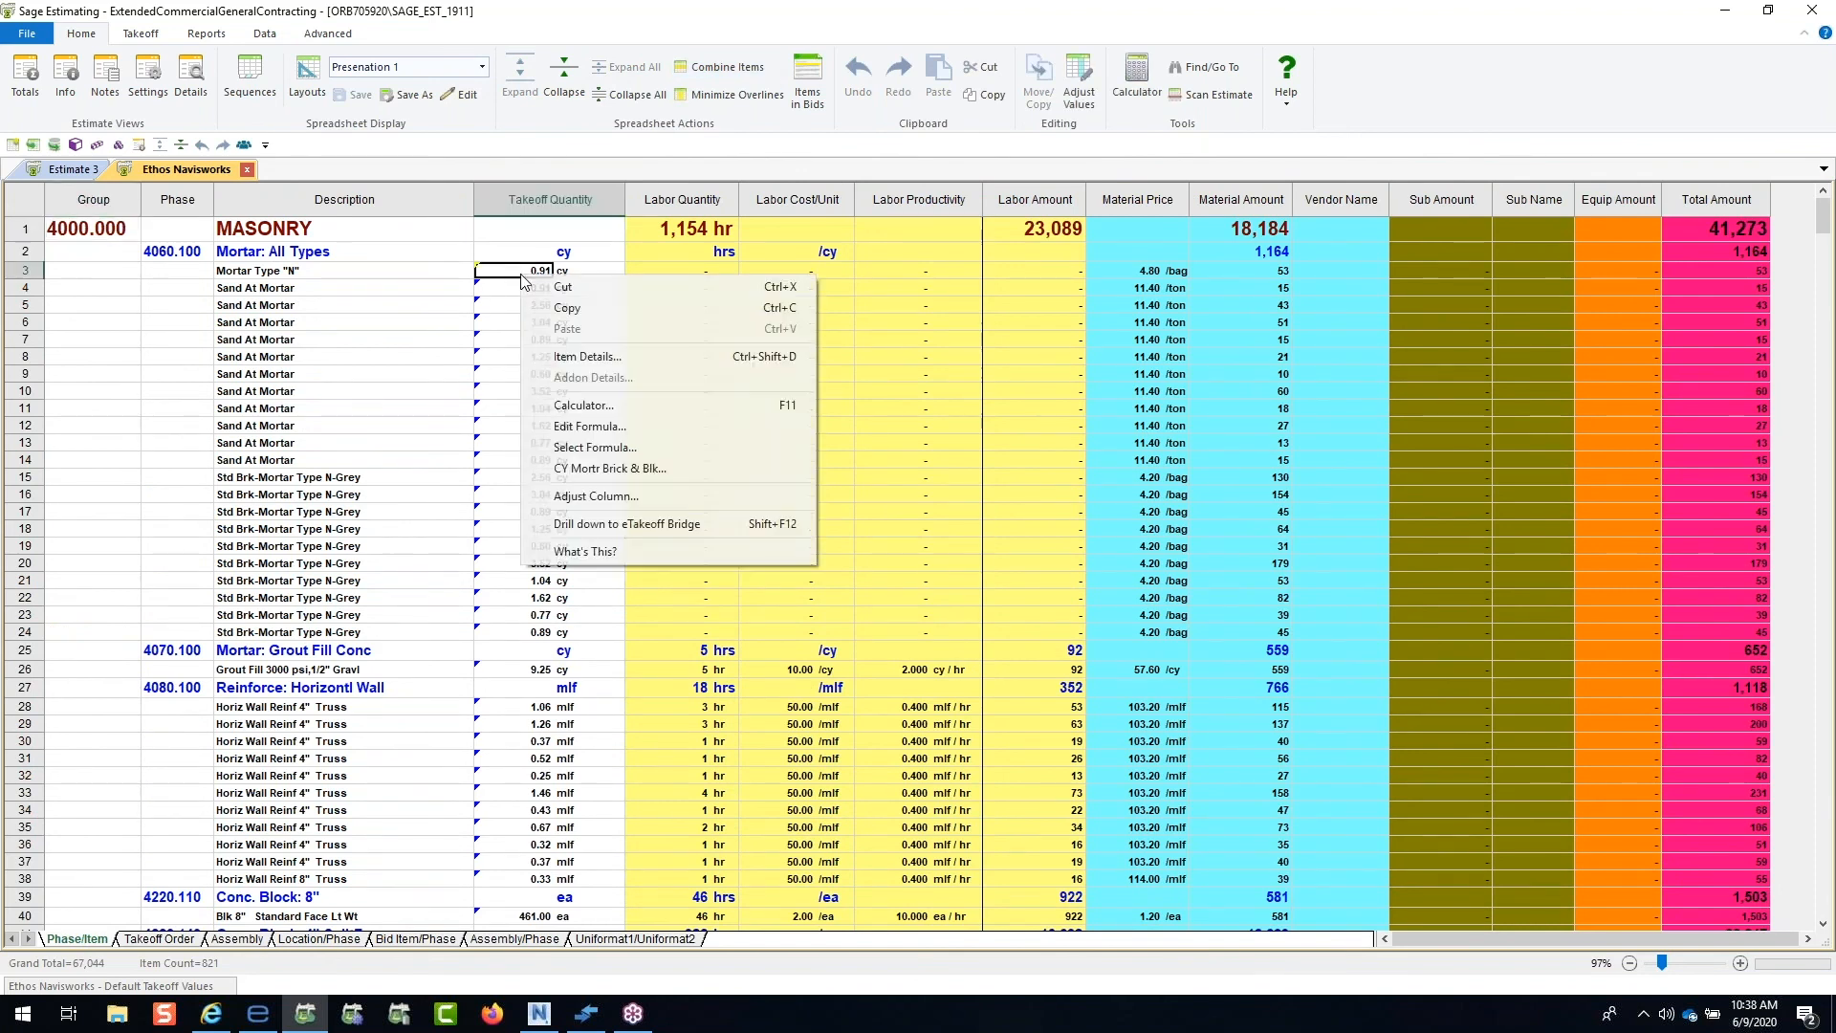
{"action": "left_click", "coordinate": [571, 525]}
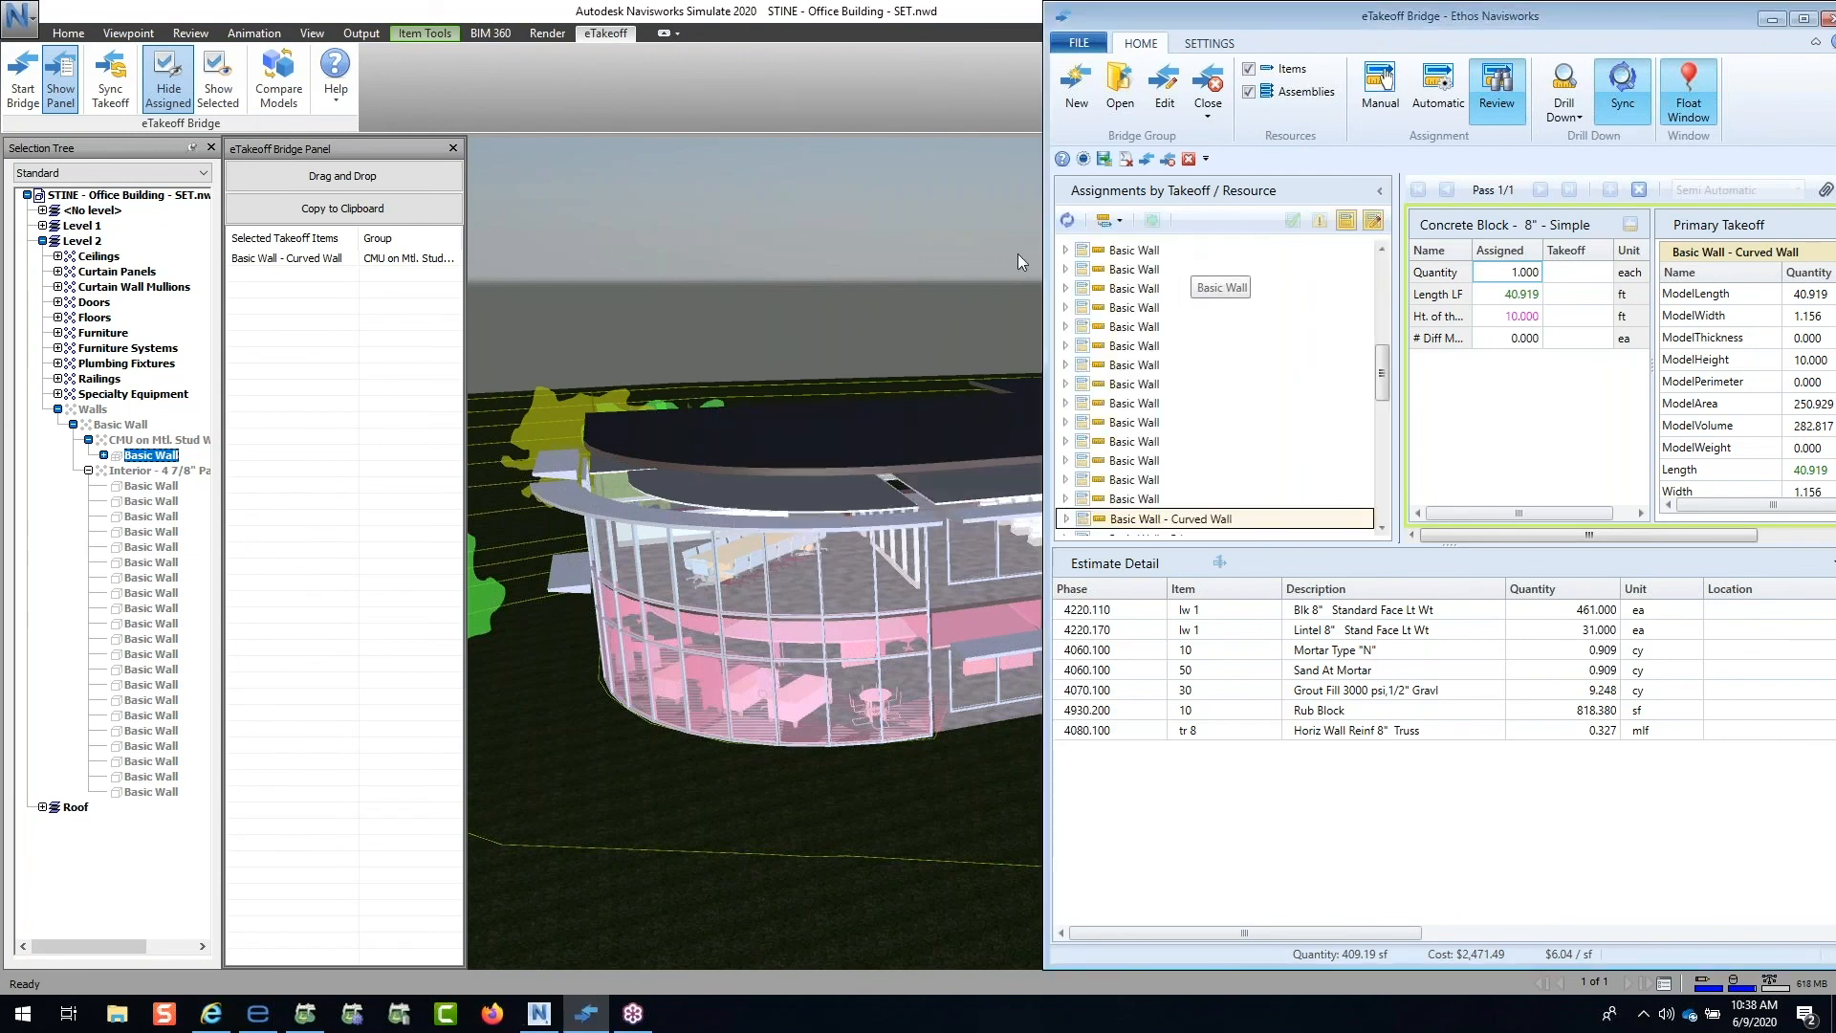
Step: Isolate the drilled-down curved Basic Wall in the model, then restore the full model and minimize the bridge window
{"action": "left_click", "coordinate": [217, 99]}
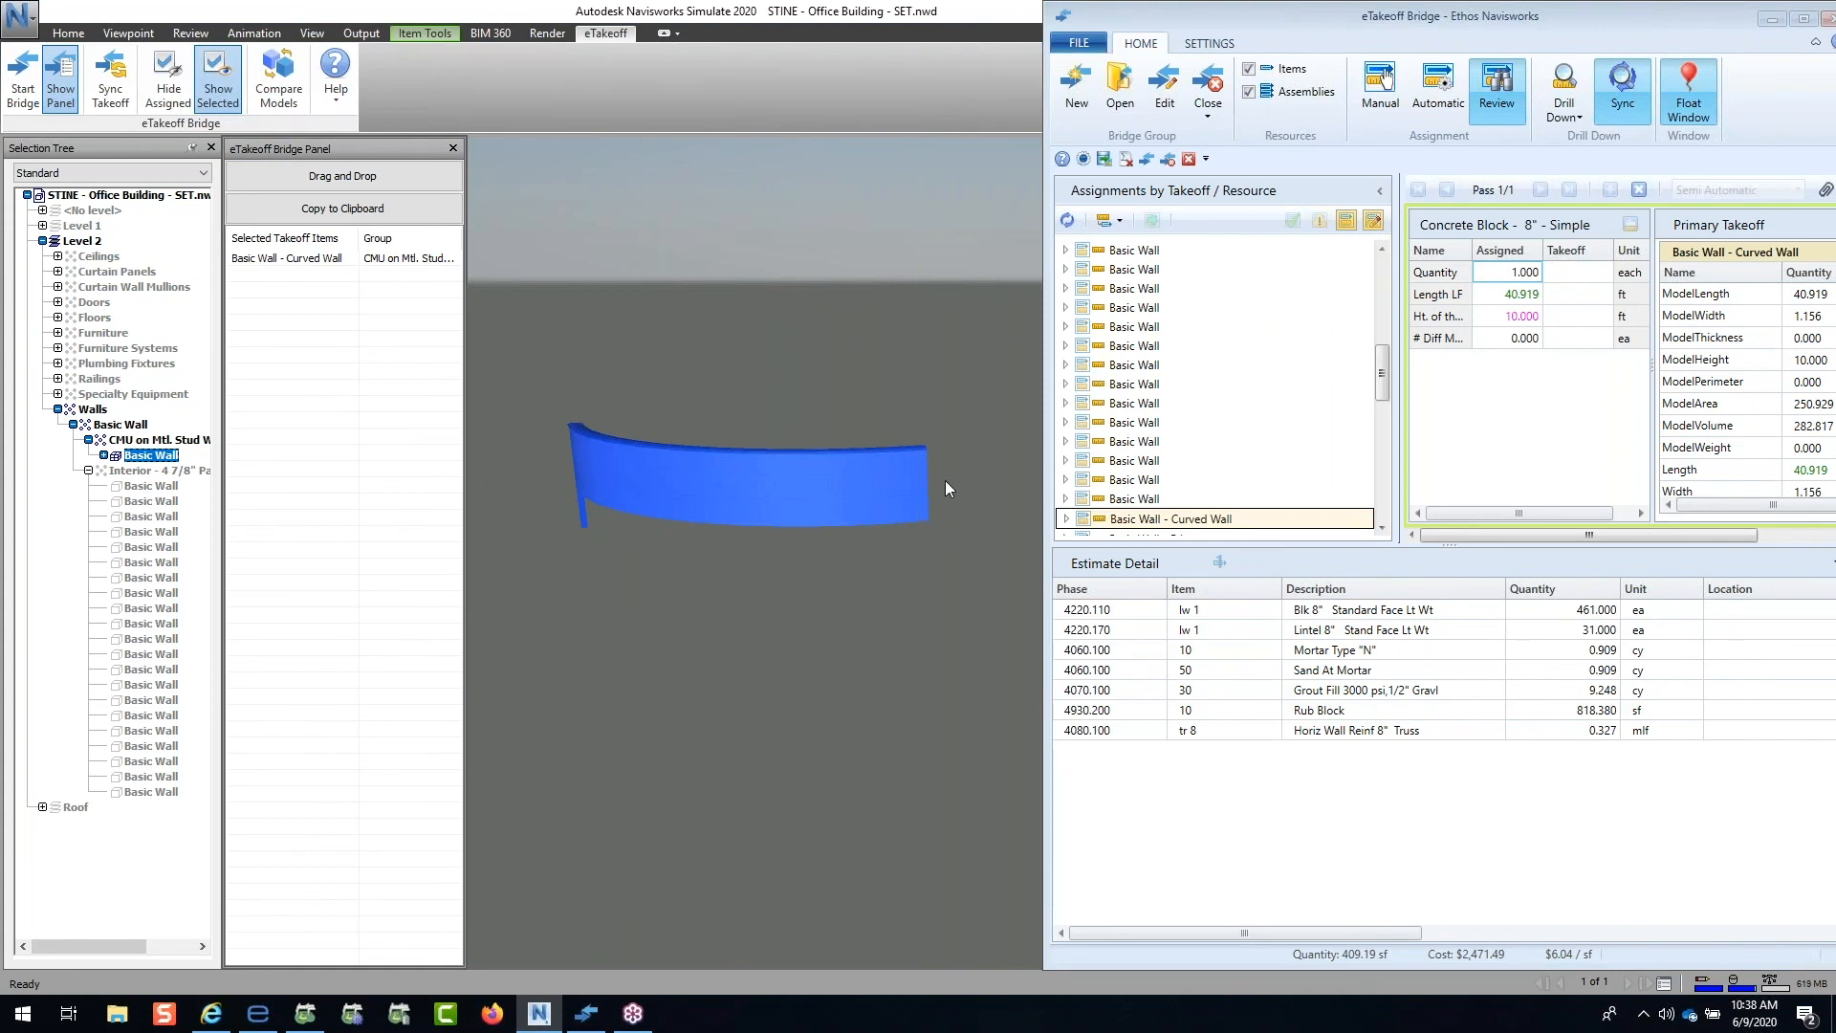
{"action": "left_click", "coordinate": [86, 476]}
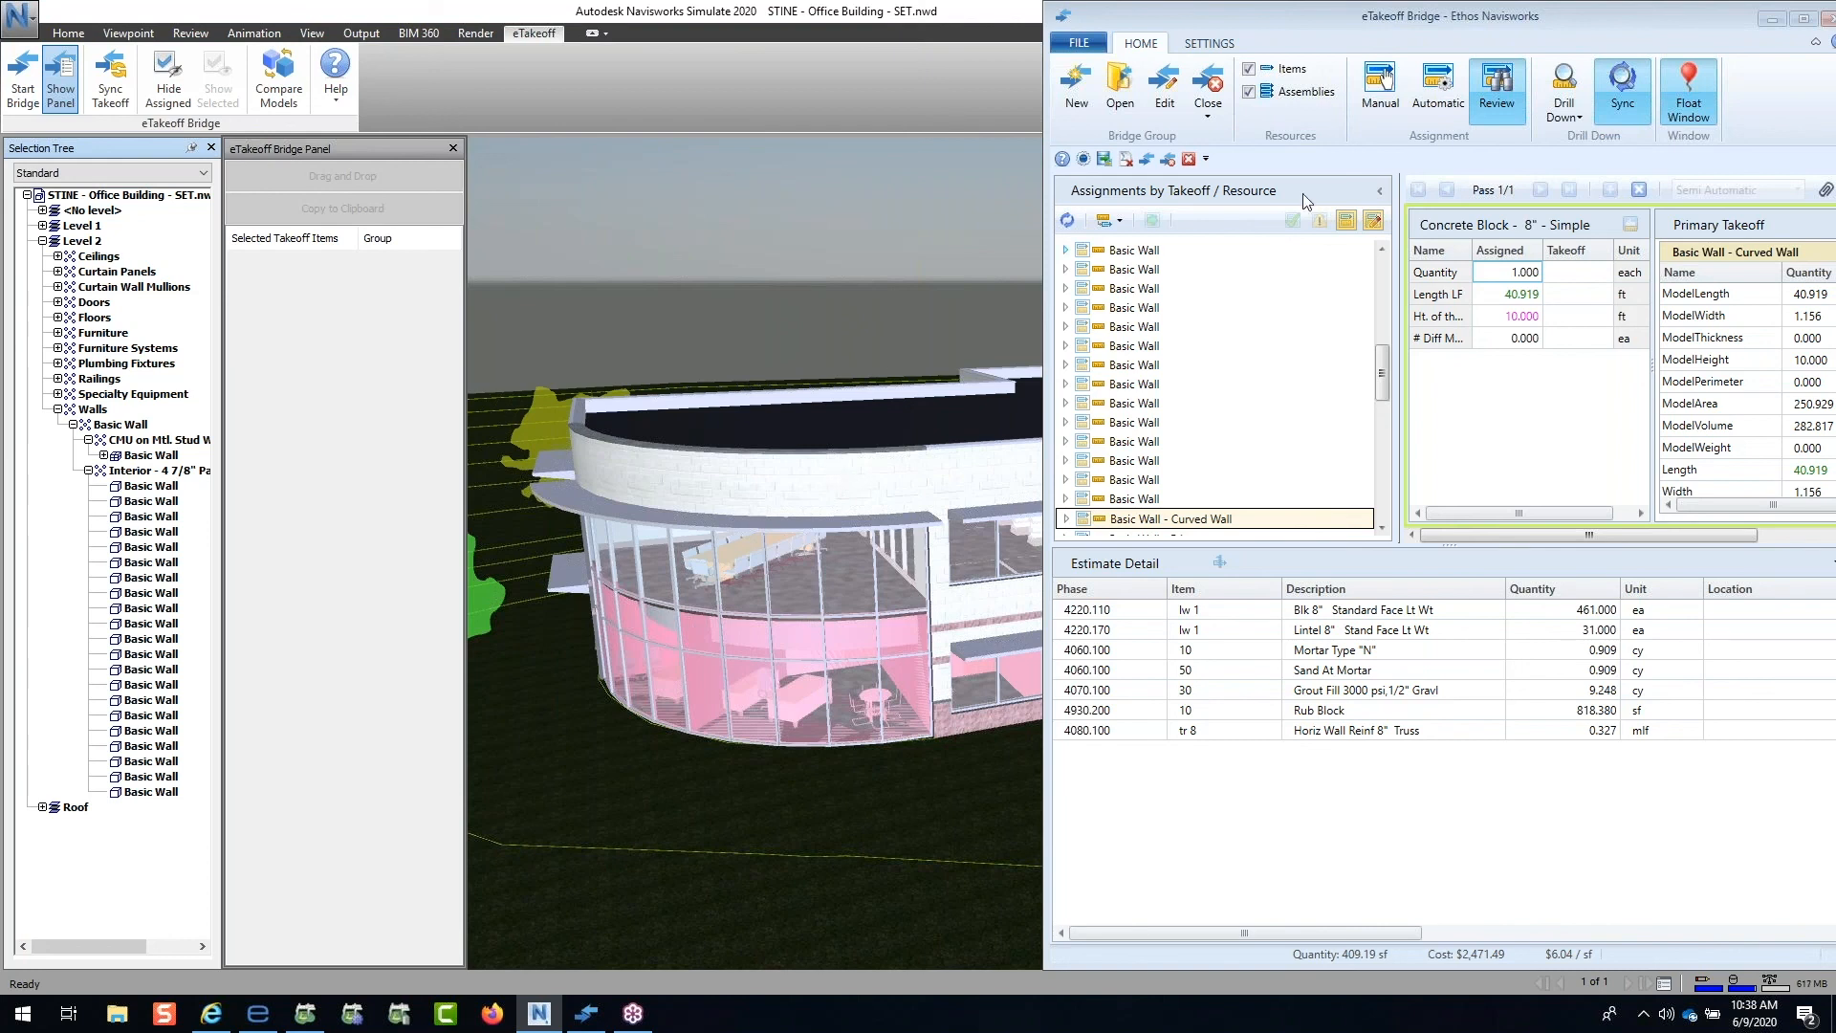
{"action": "left_click", "coordinate": [1772, 21]}
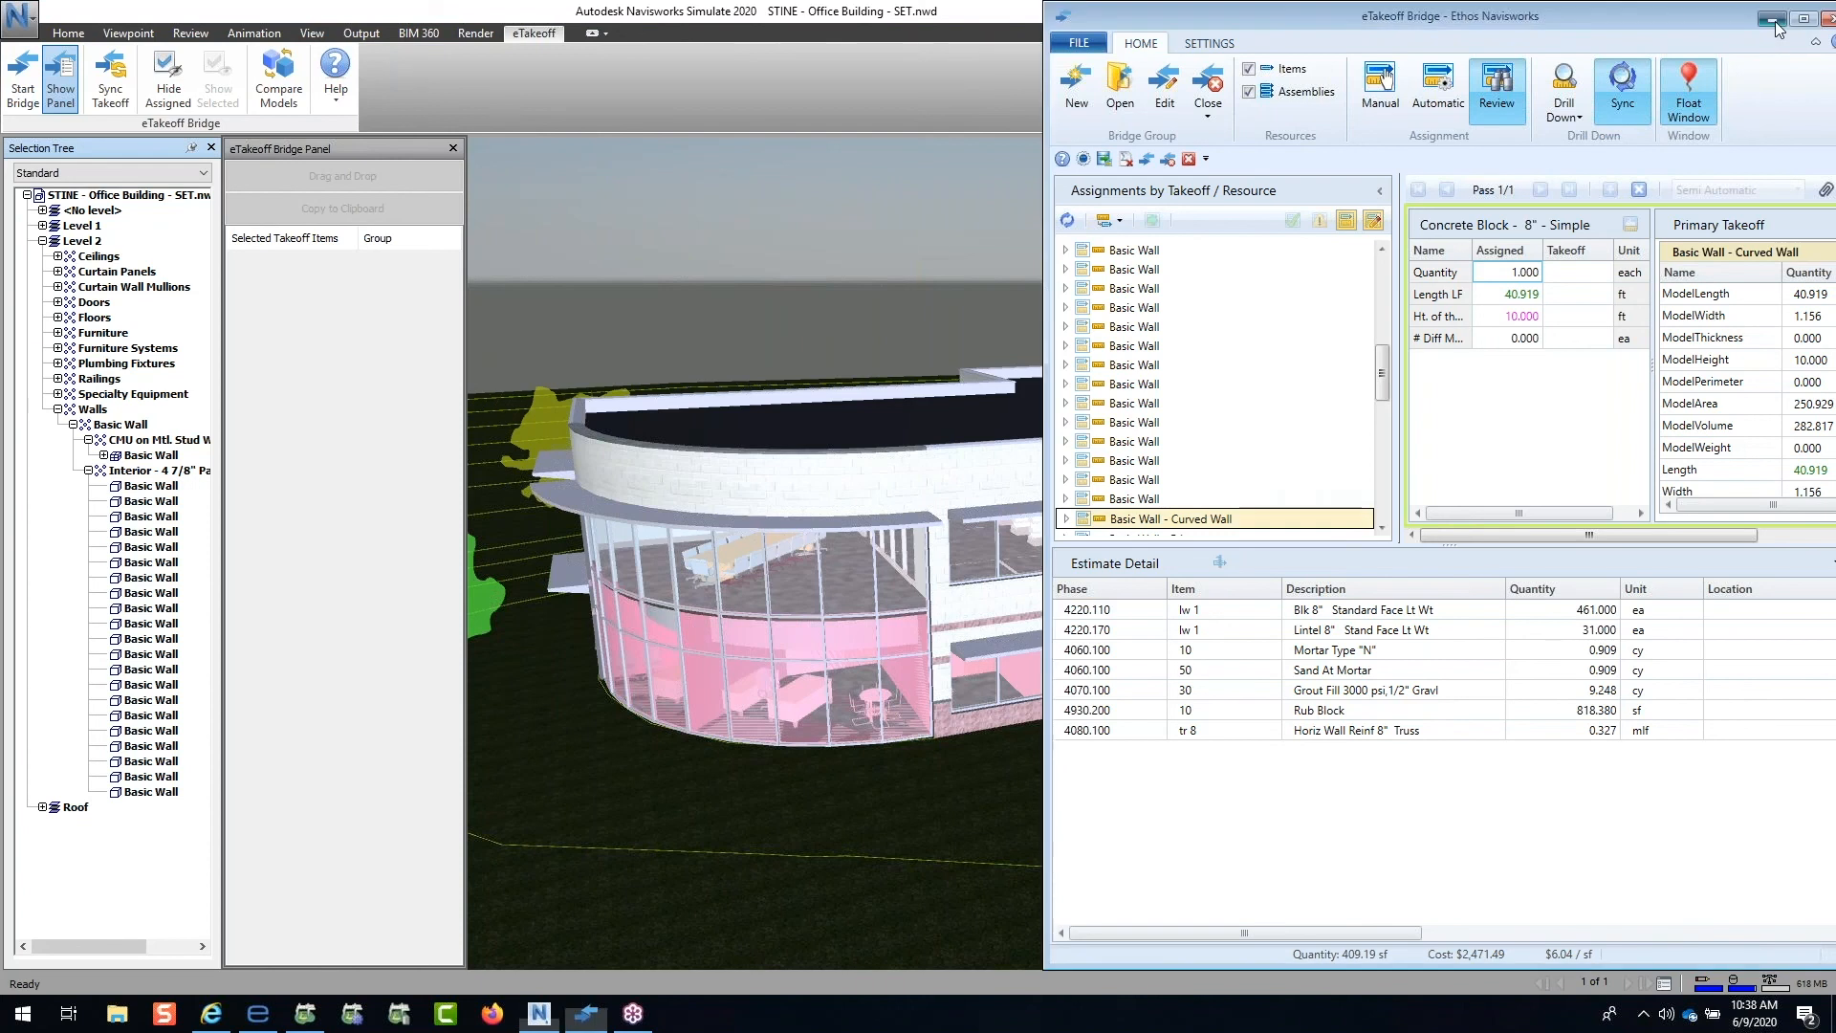
Step: Compare the current model with STINE - Office Building_REV 1 - SET.nwd and expand the revised model's levels in the selection tree
{"action": "left_click", "coordinate": [287, 82]}
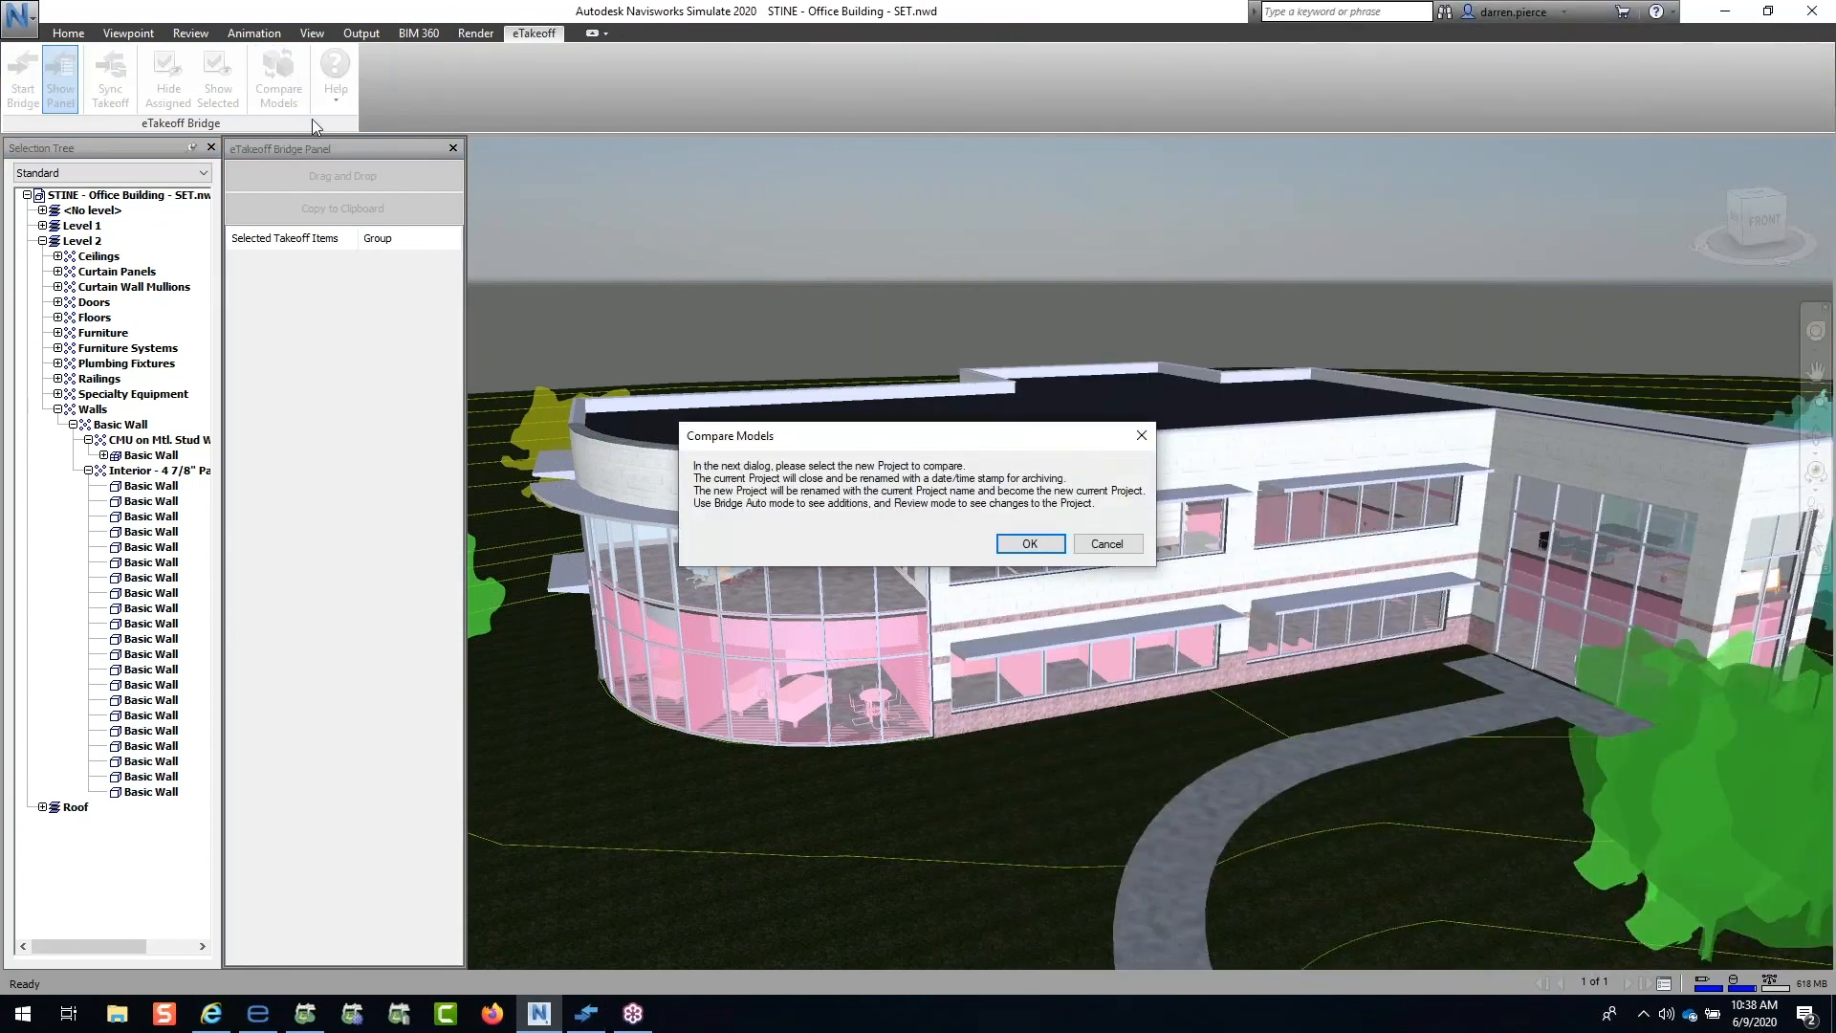
{"action": "left_click", "coordinate": [1019, 545]}
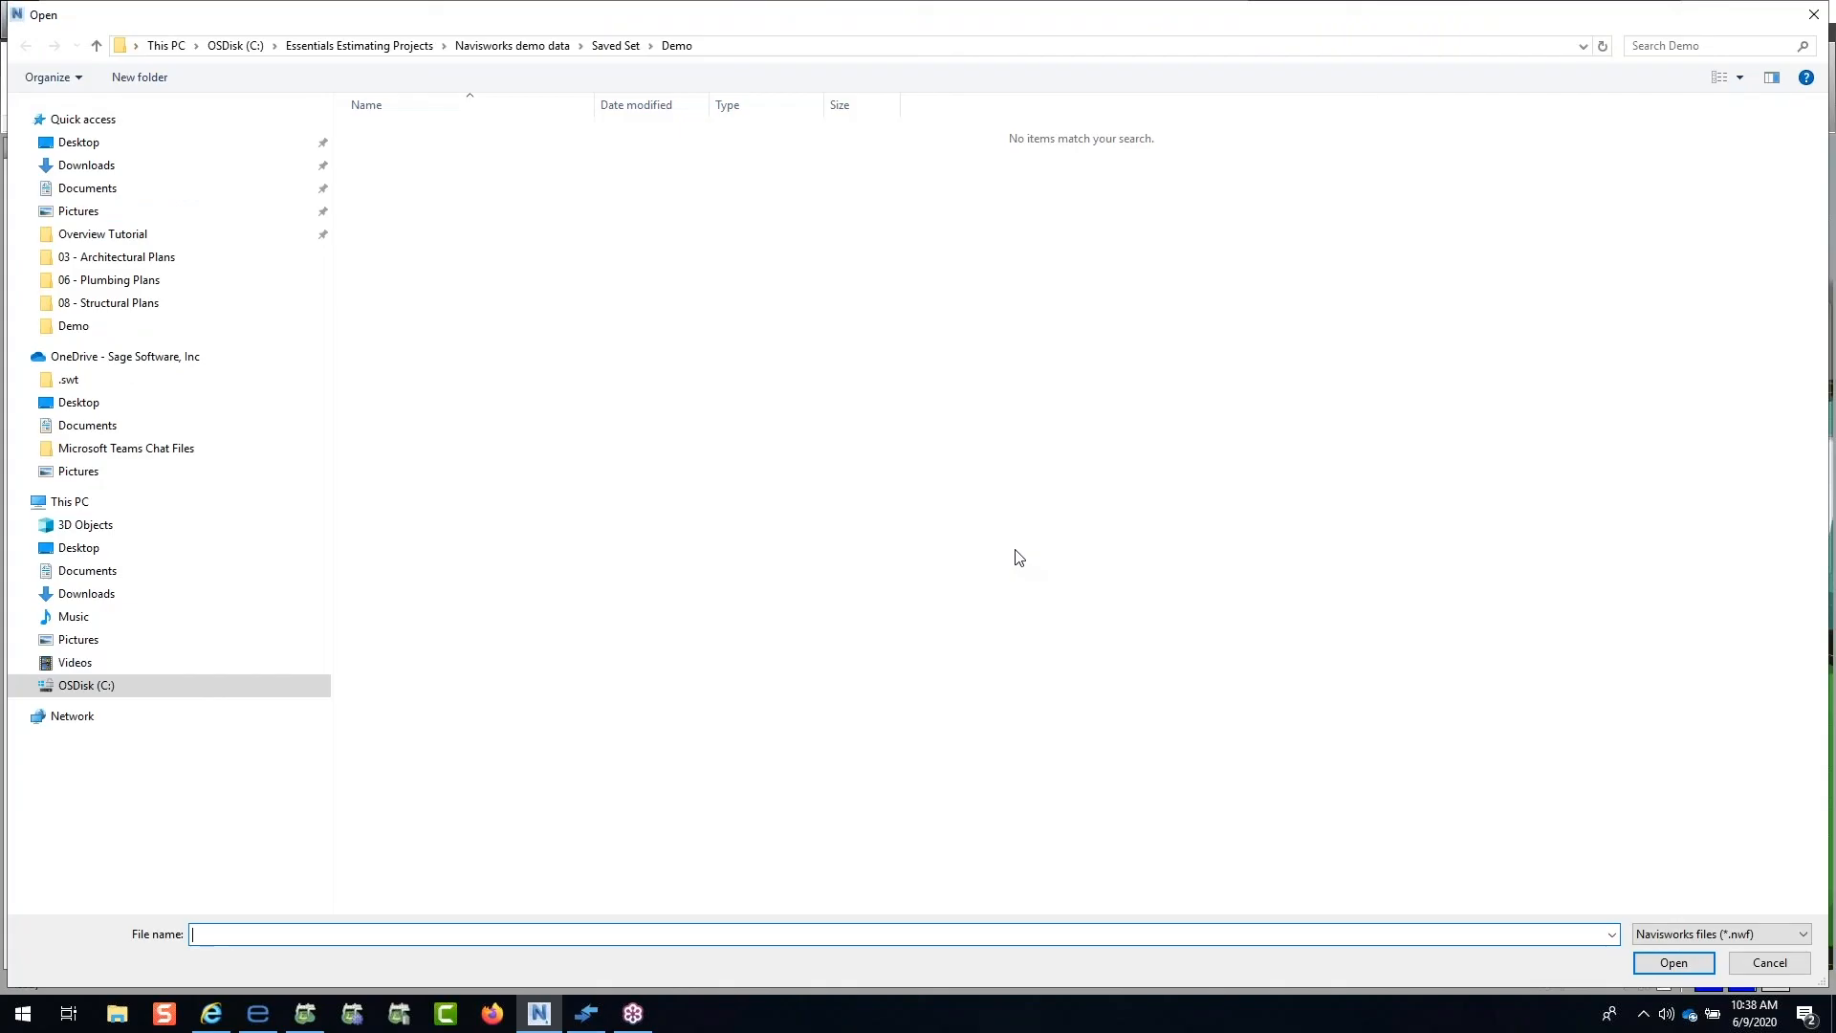
{"action": "left_click", "coordinate": [1685, 934]}
{"action": "left_click", "coordinate": [1721, 969]}
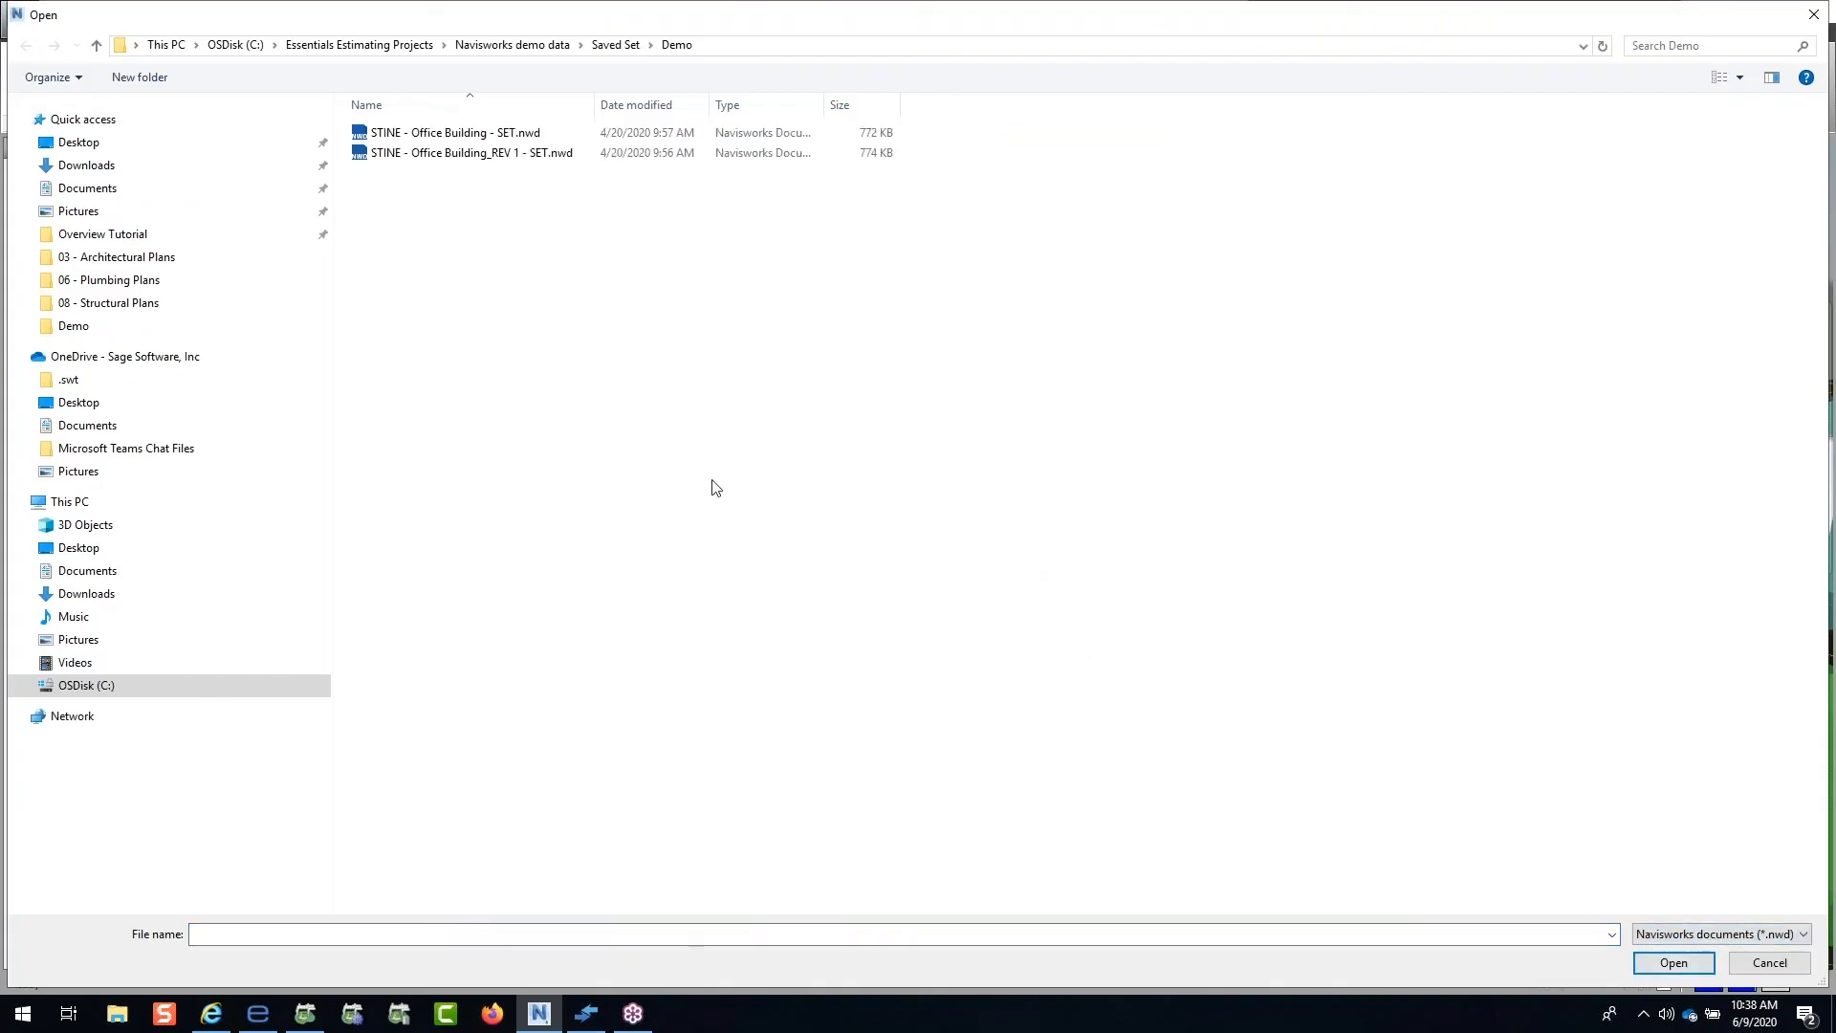
{"action": "double_click", "coordinate": [462, 156]}
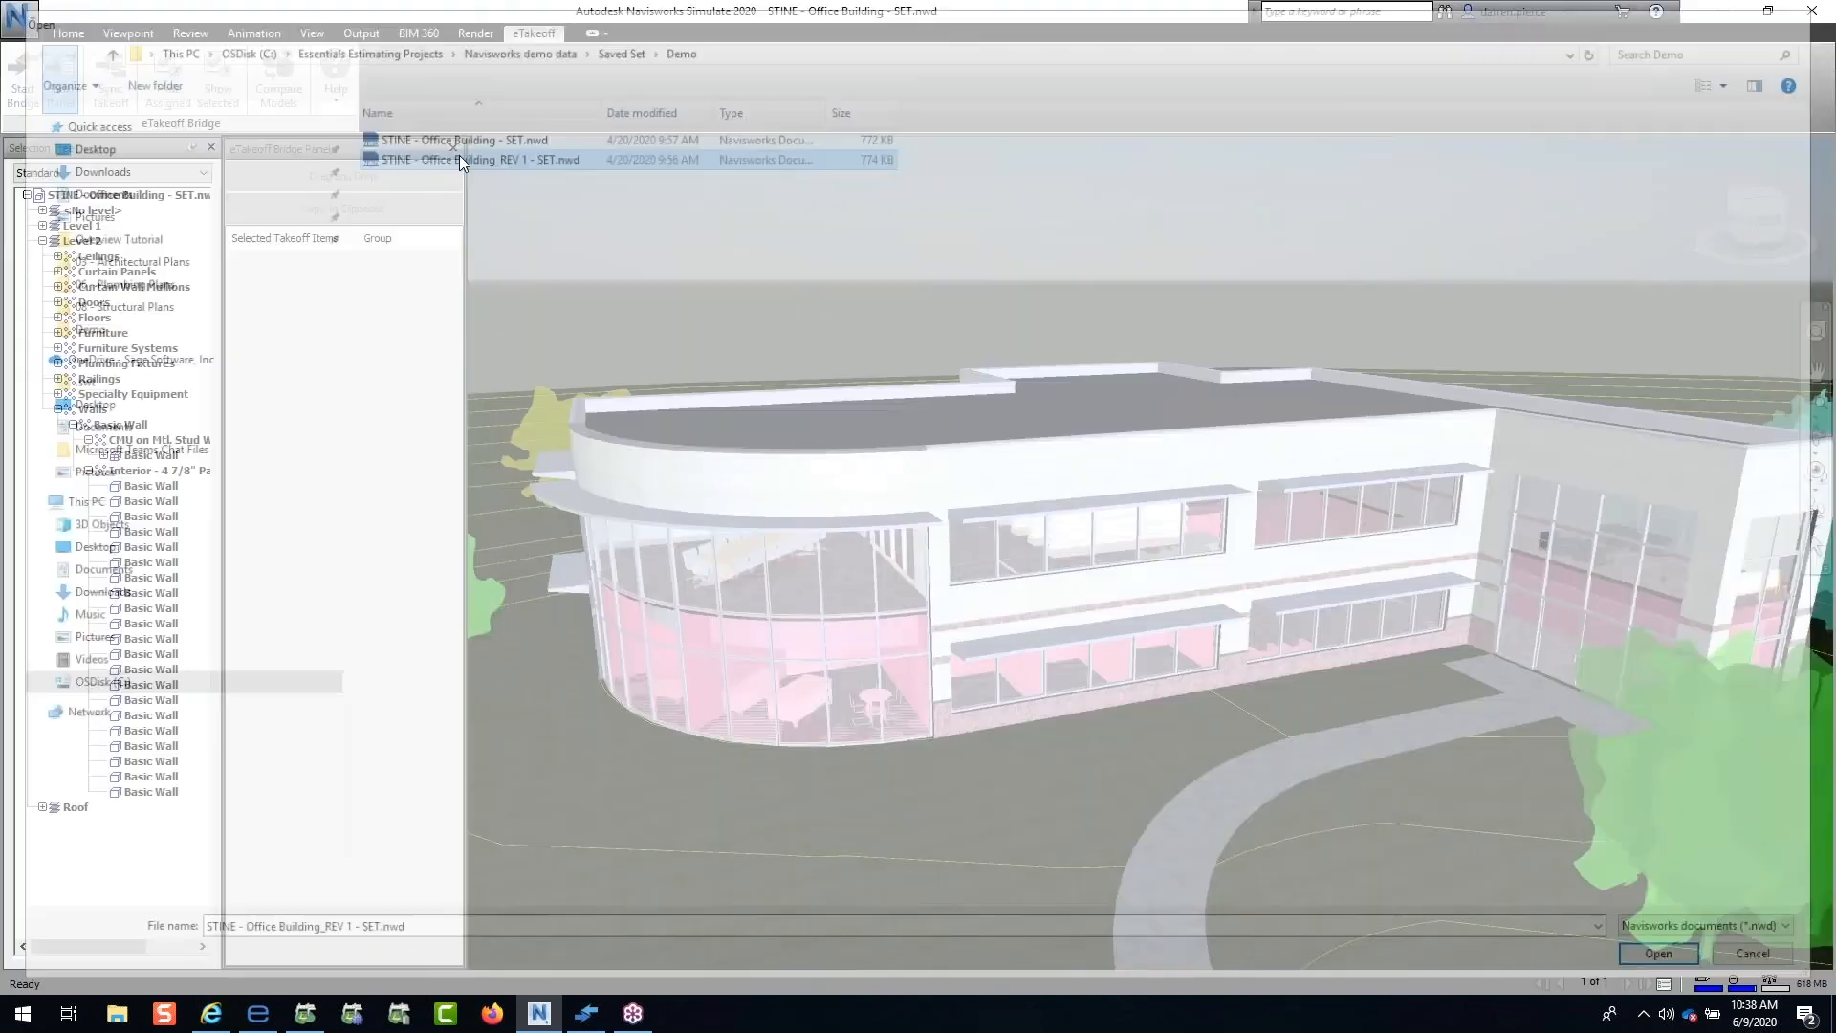
{"action": "left_click", "coordinate": [1007, 594]}
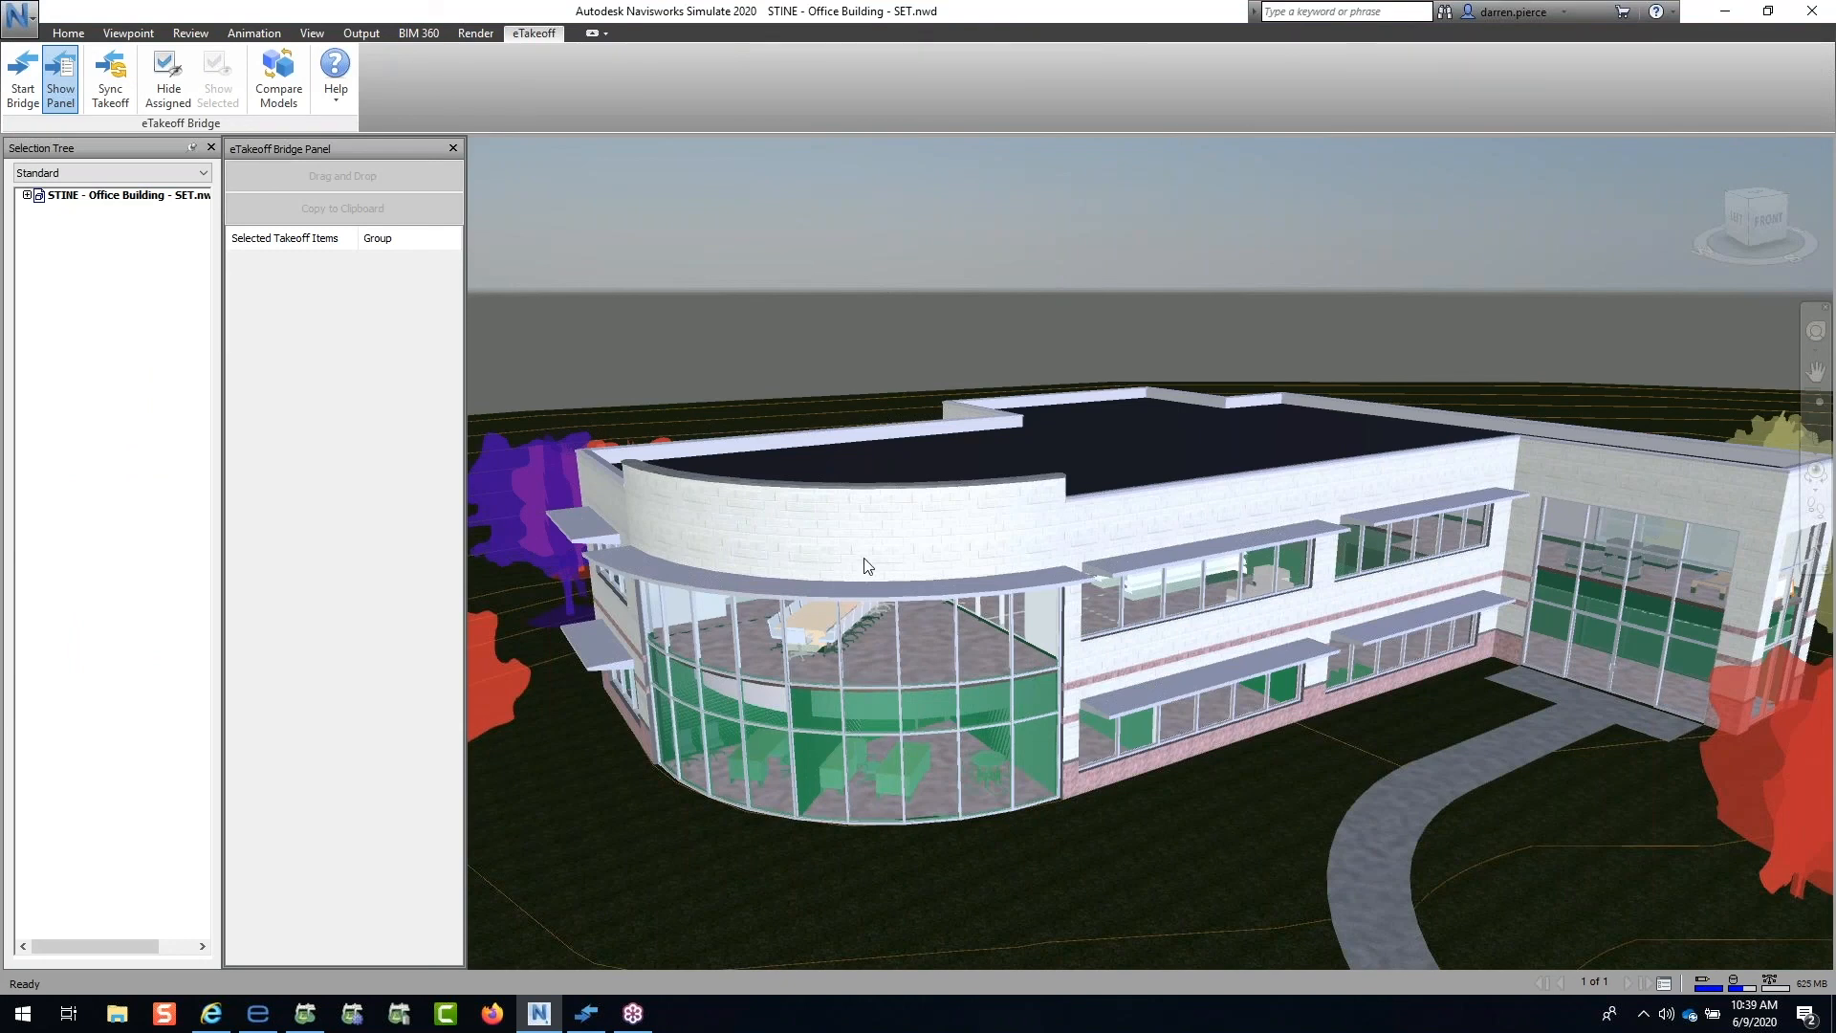
{"action": "left_click", "coordinate": [27, 195]}
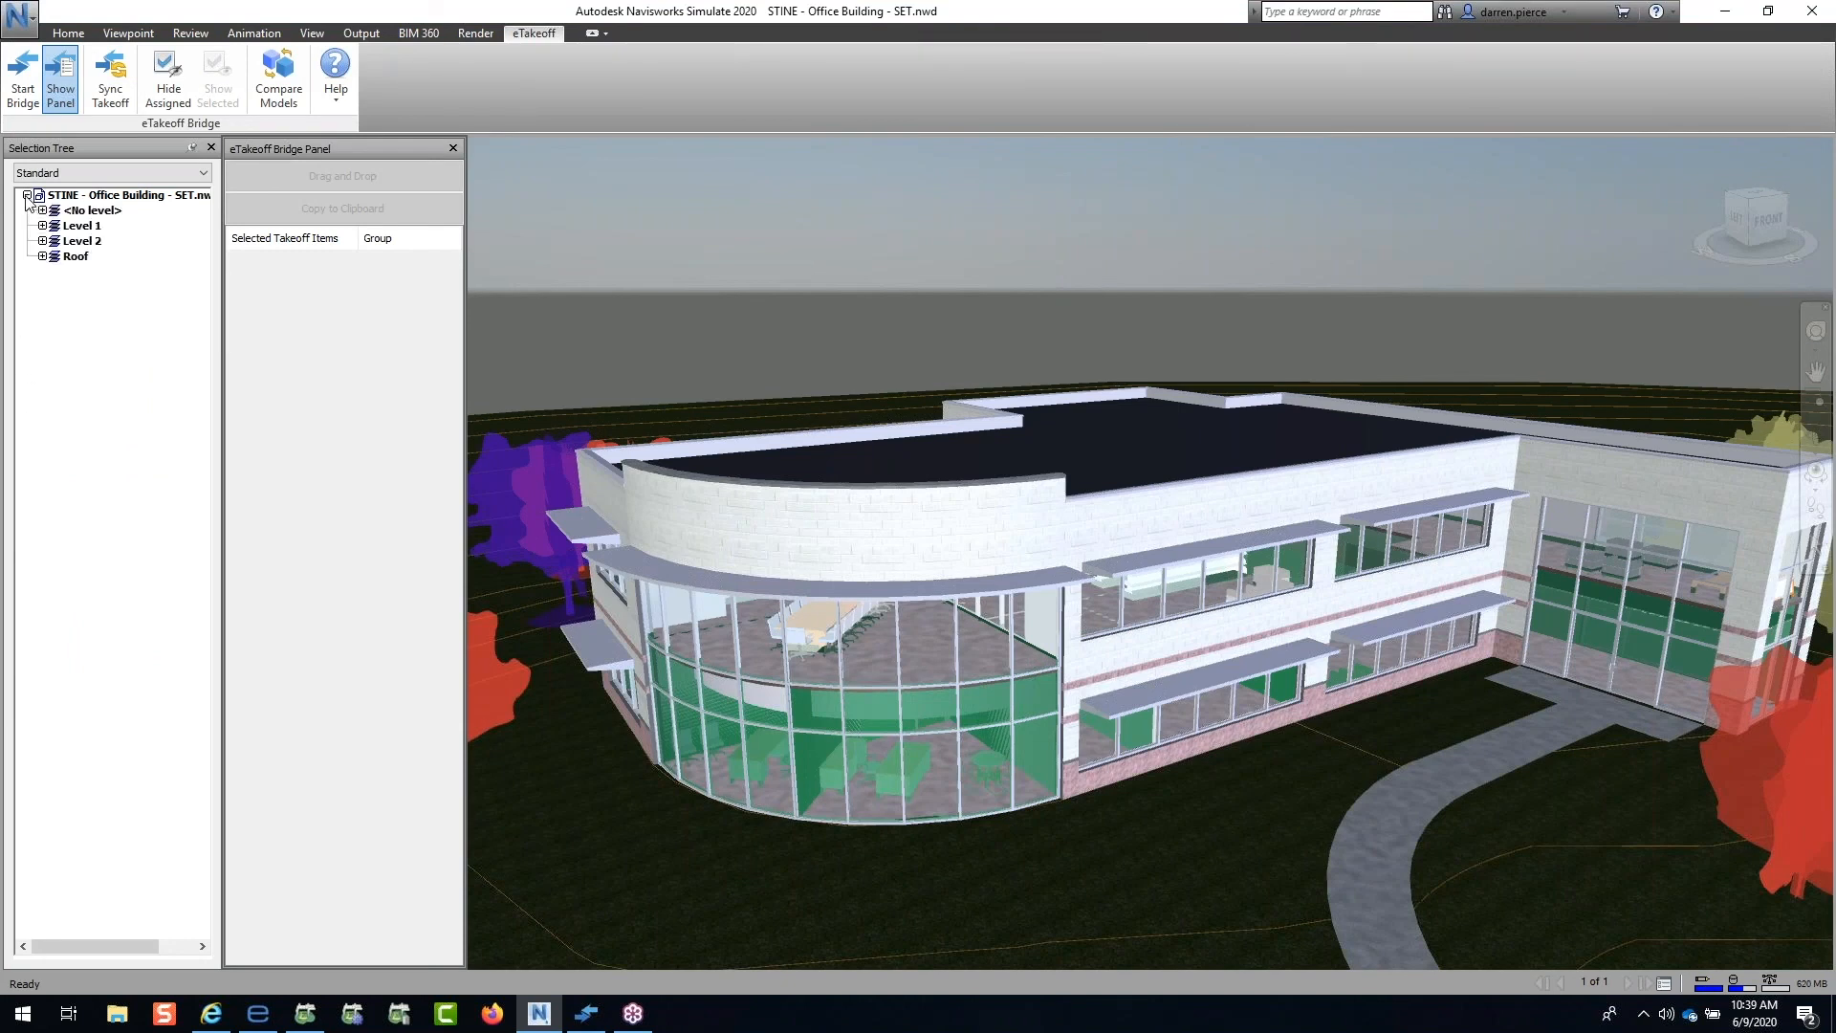
Step: Hide the already assigned elements and expand Level 2's Walls, Basic Wall and Interior - 4 7/8" branches in the selection tree
{"action": "left_click", "coordinate": [42, 241]}
{"action": "left_click", "coordinate": [58, 410]}
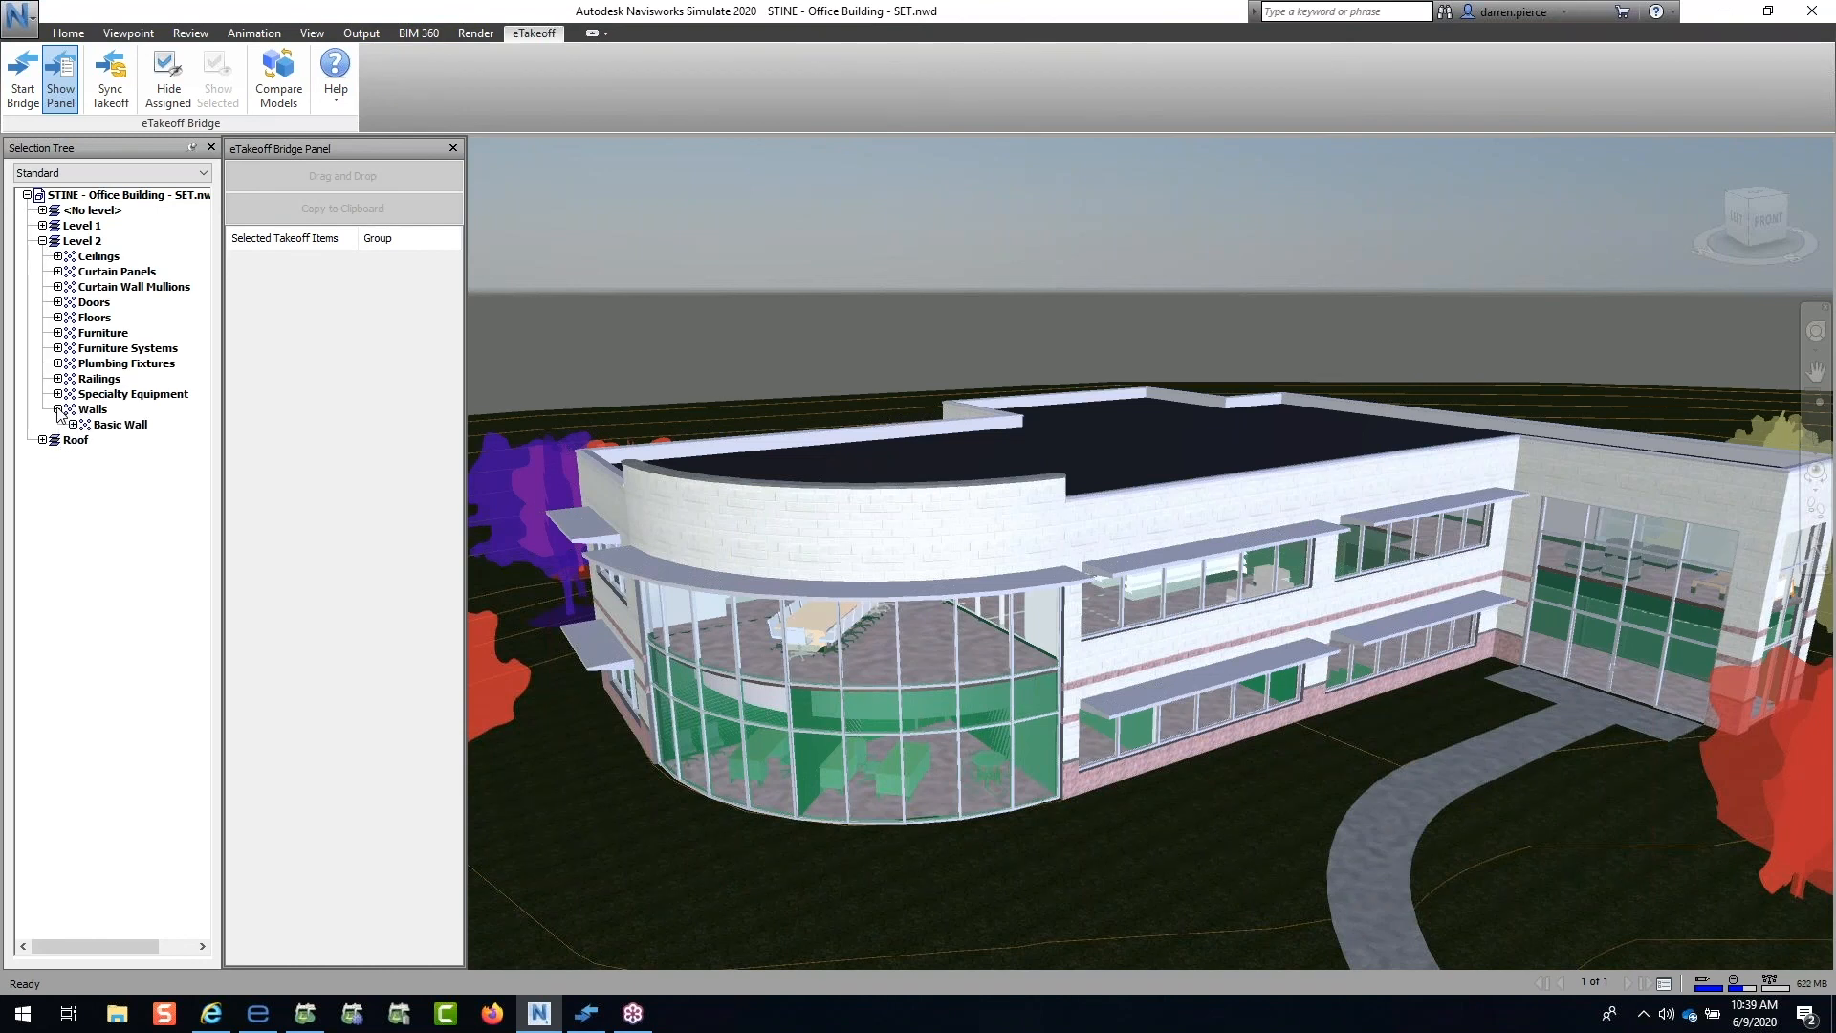
{"action": "left_click", "coordinate": [161, 93]}
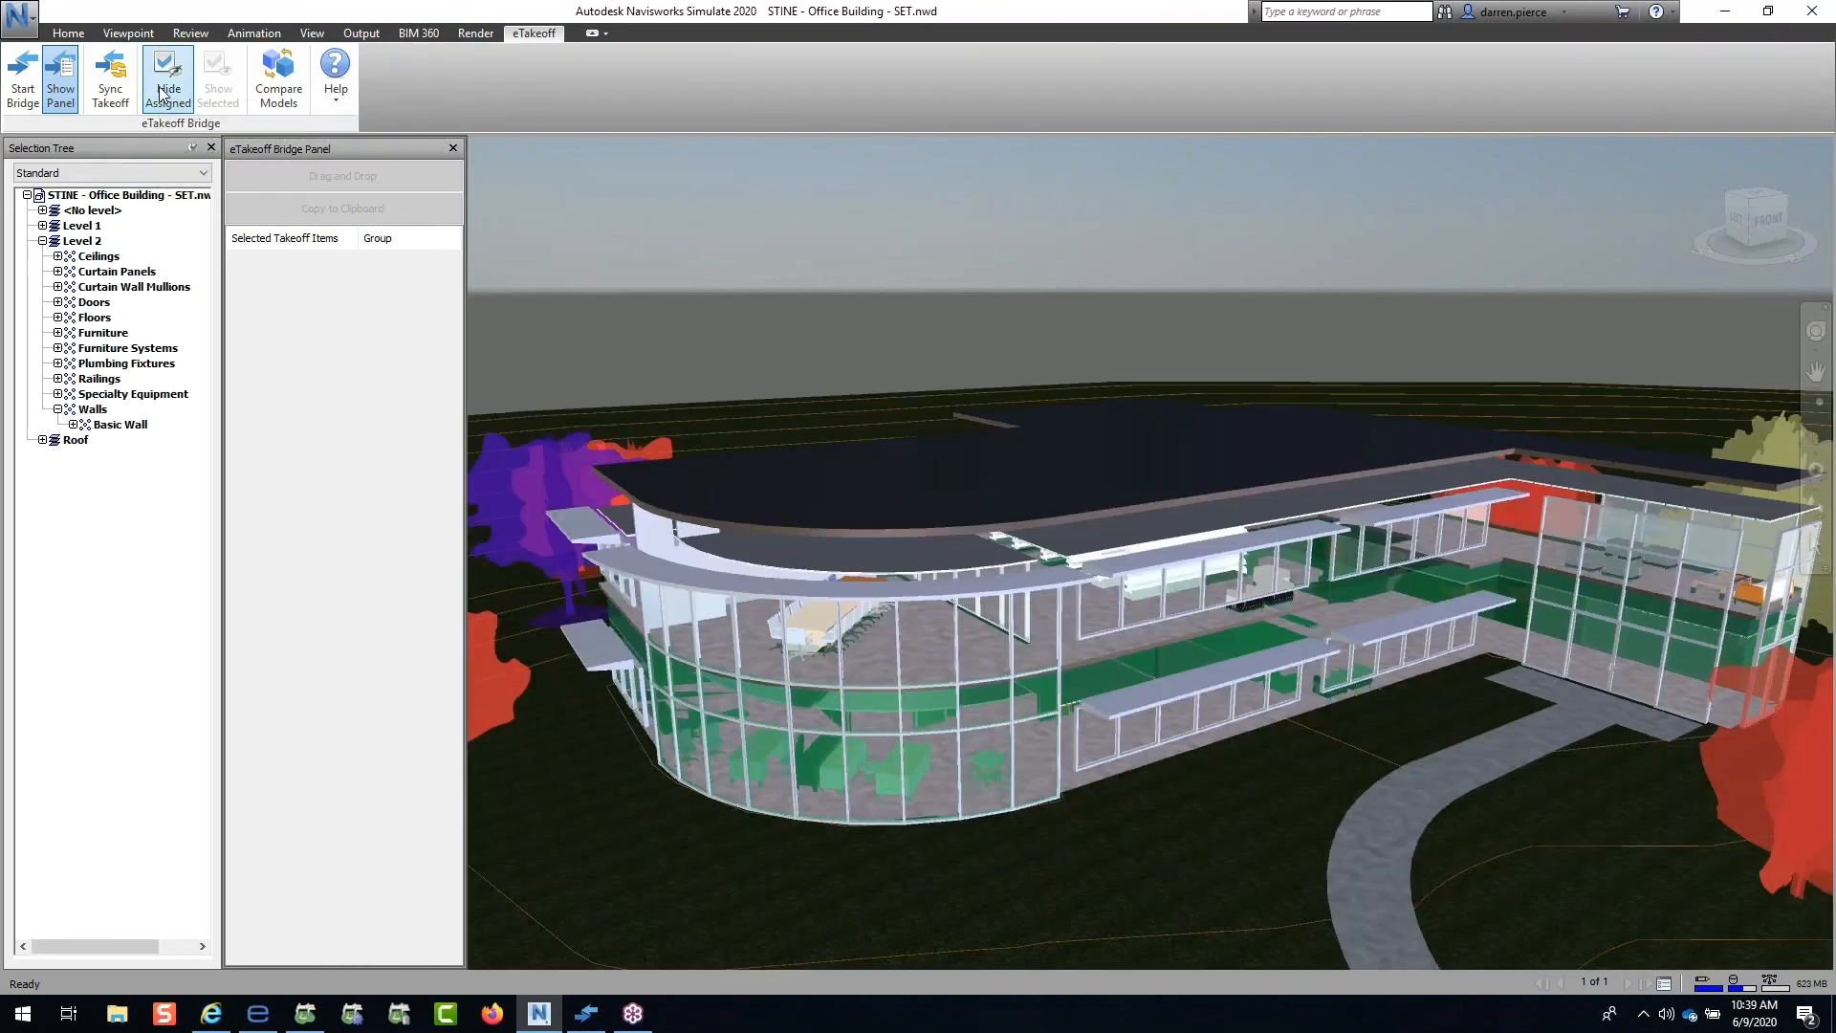
{"action": "left_click", "coordinate": [72, 425]}
{"action": "left_click", "coordinate": [88, 455]}
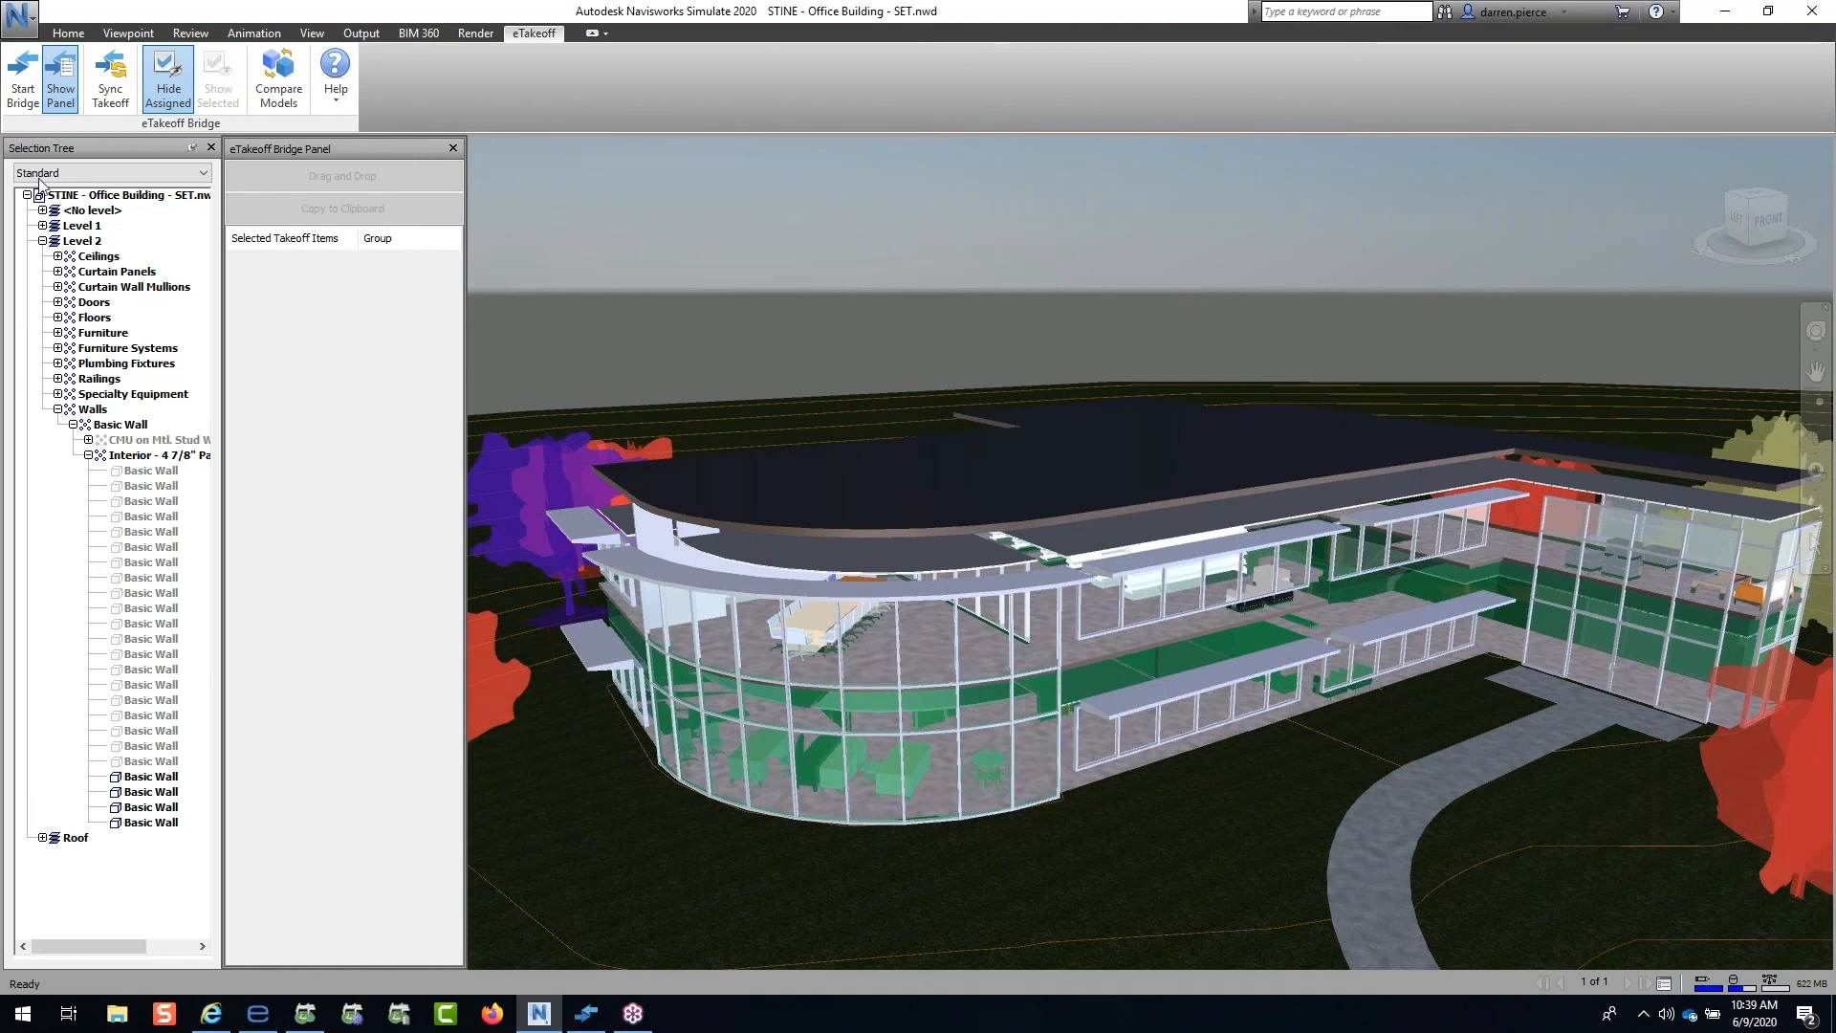
Step: Reopen eTakeoff Bridge, filter the reviewed assignments to those changed by the revised model, and look through the list
{"action": "left_click", "coordinate": [23, 78]}
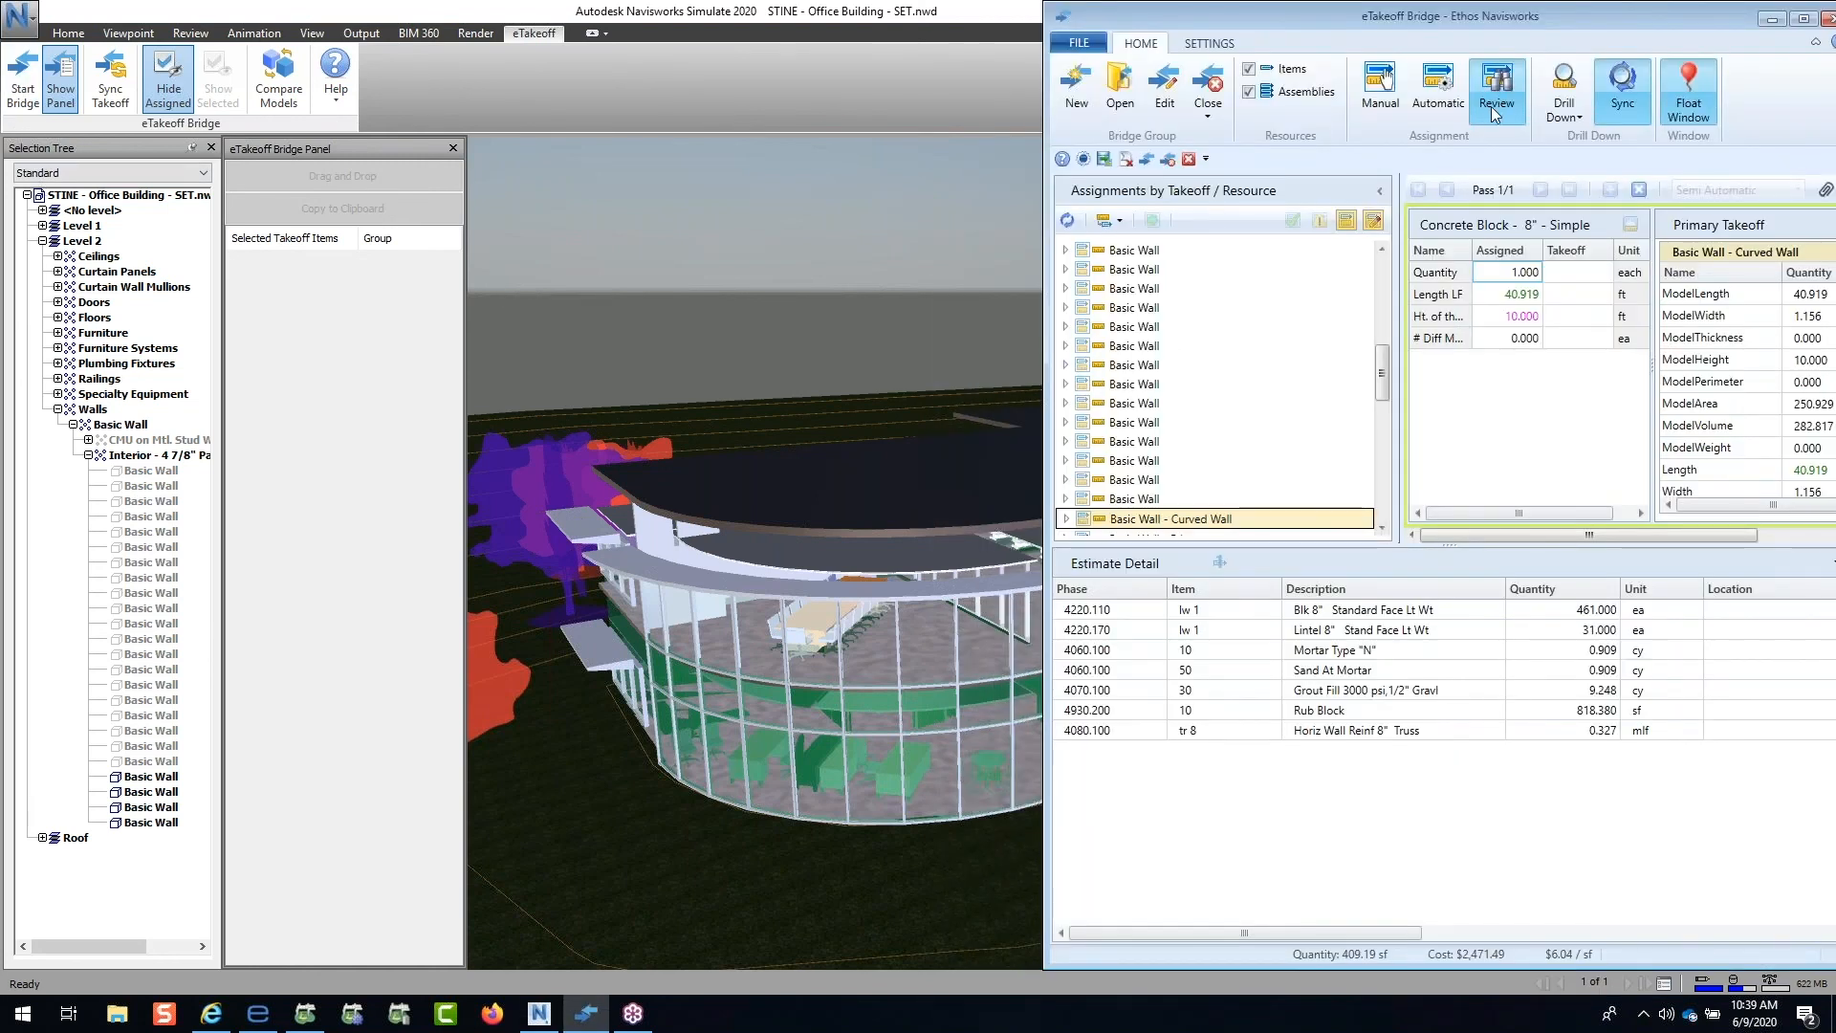
{"action": "left_click", "coordinate": [1374, 221]}
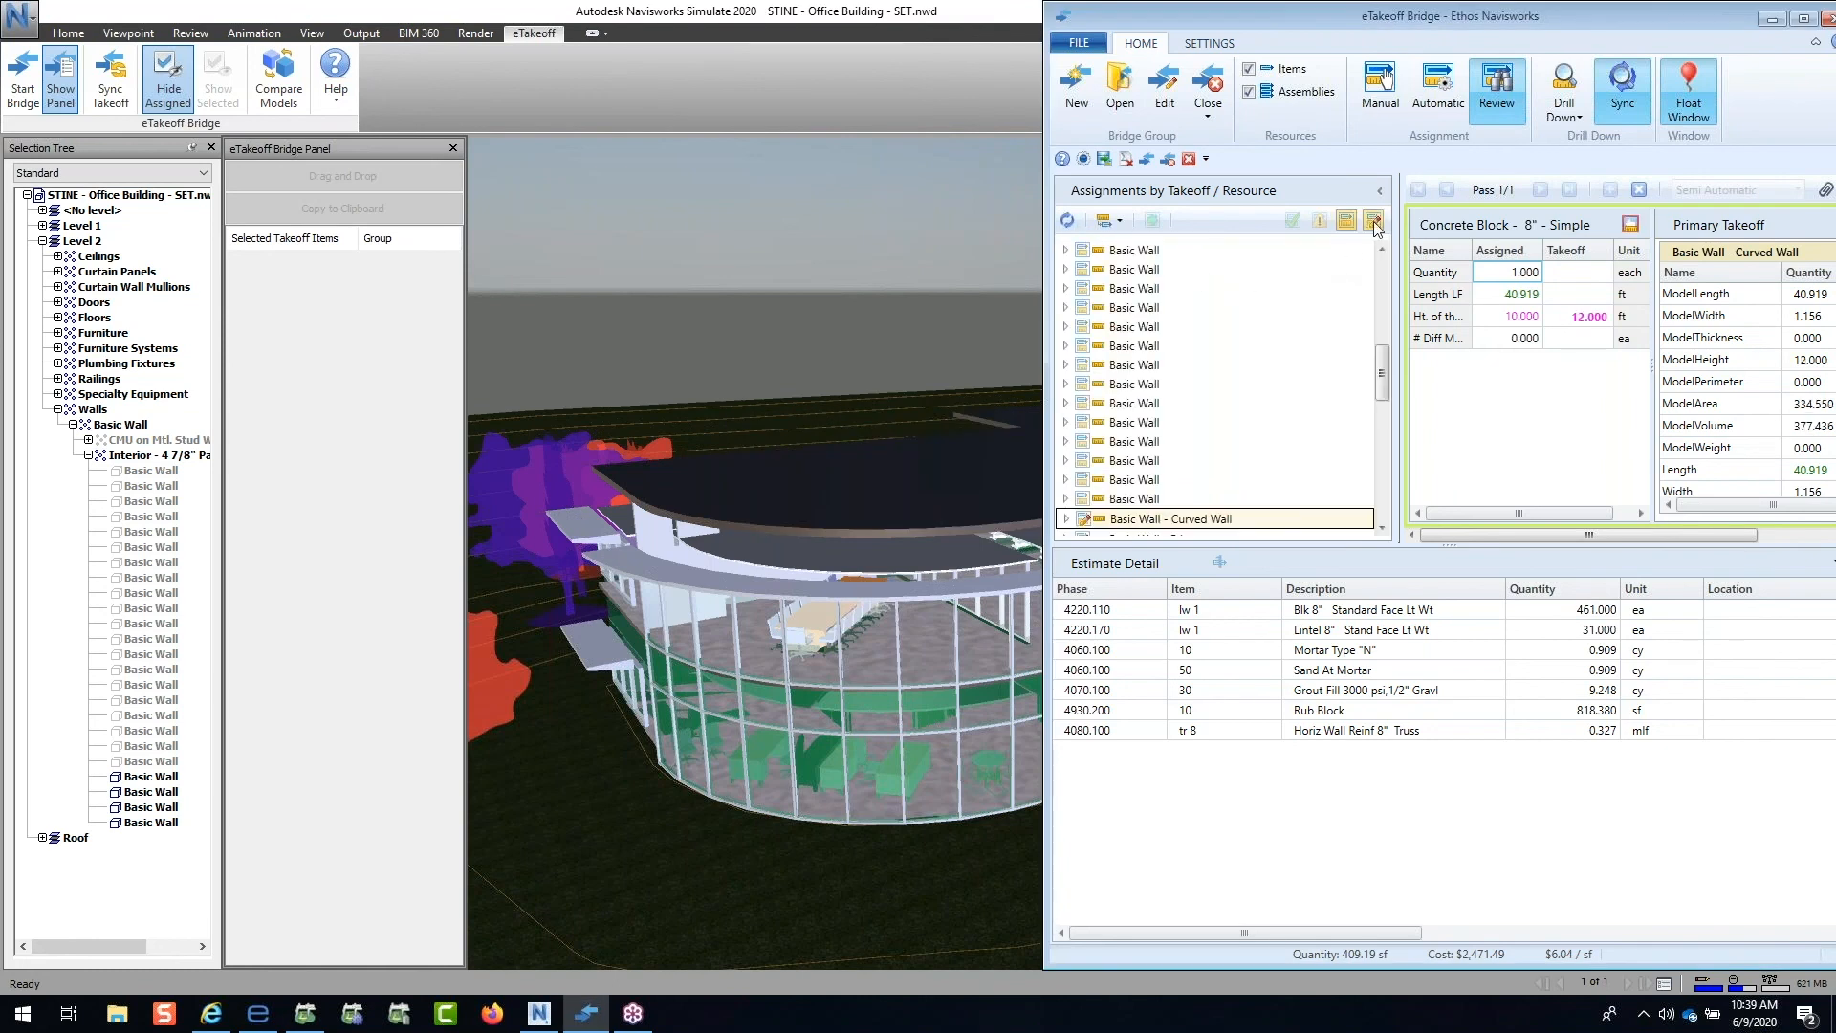
{"action": "left_click", "coordinate": [1373, 223]}
{"action": "left_click", "coordinate": [1373, 221]}
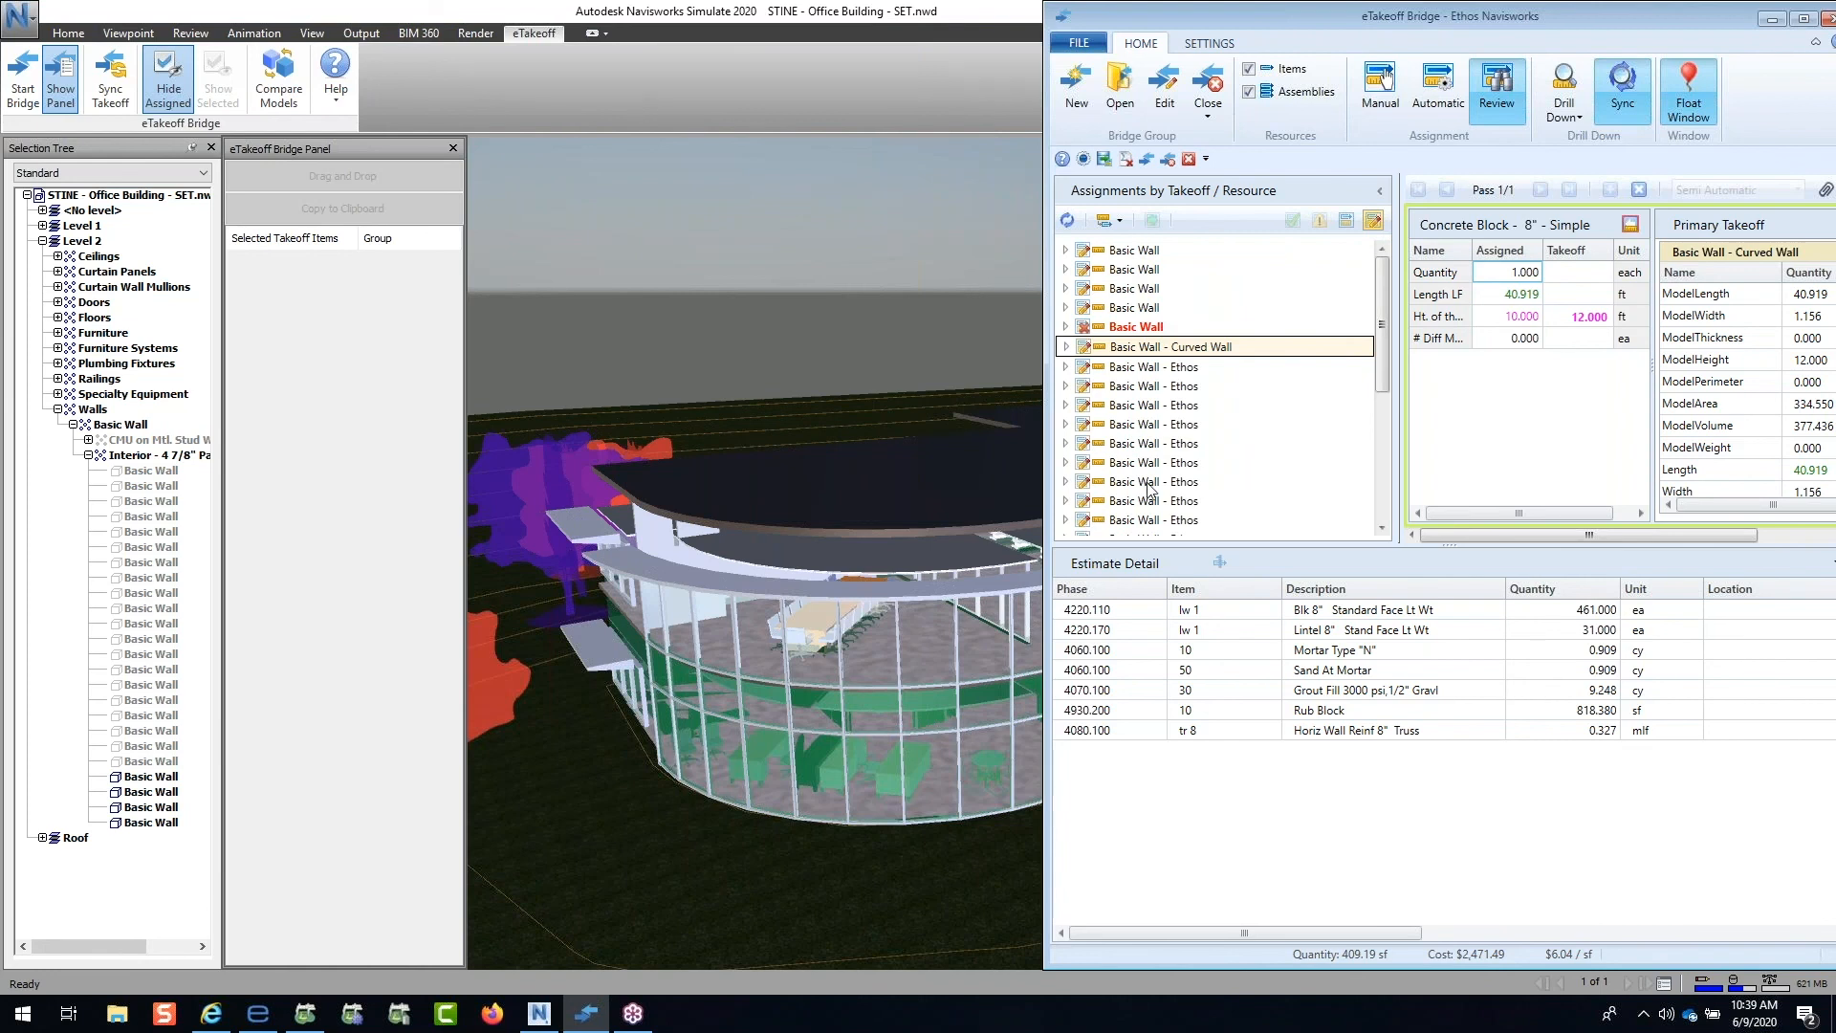
{"action": "scroll", "coordinate": [1147, 463], "scroll_direction": "down", "scroll_amount": 3}
{"action": "scroll", "coordinate": [1148, 463], "scroll_direction": "down", "scroll_amount": 1}
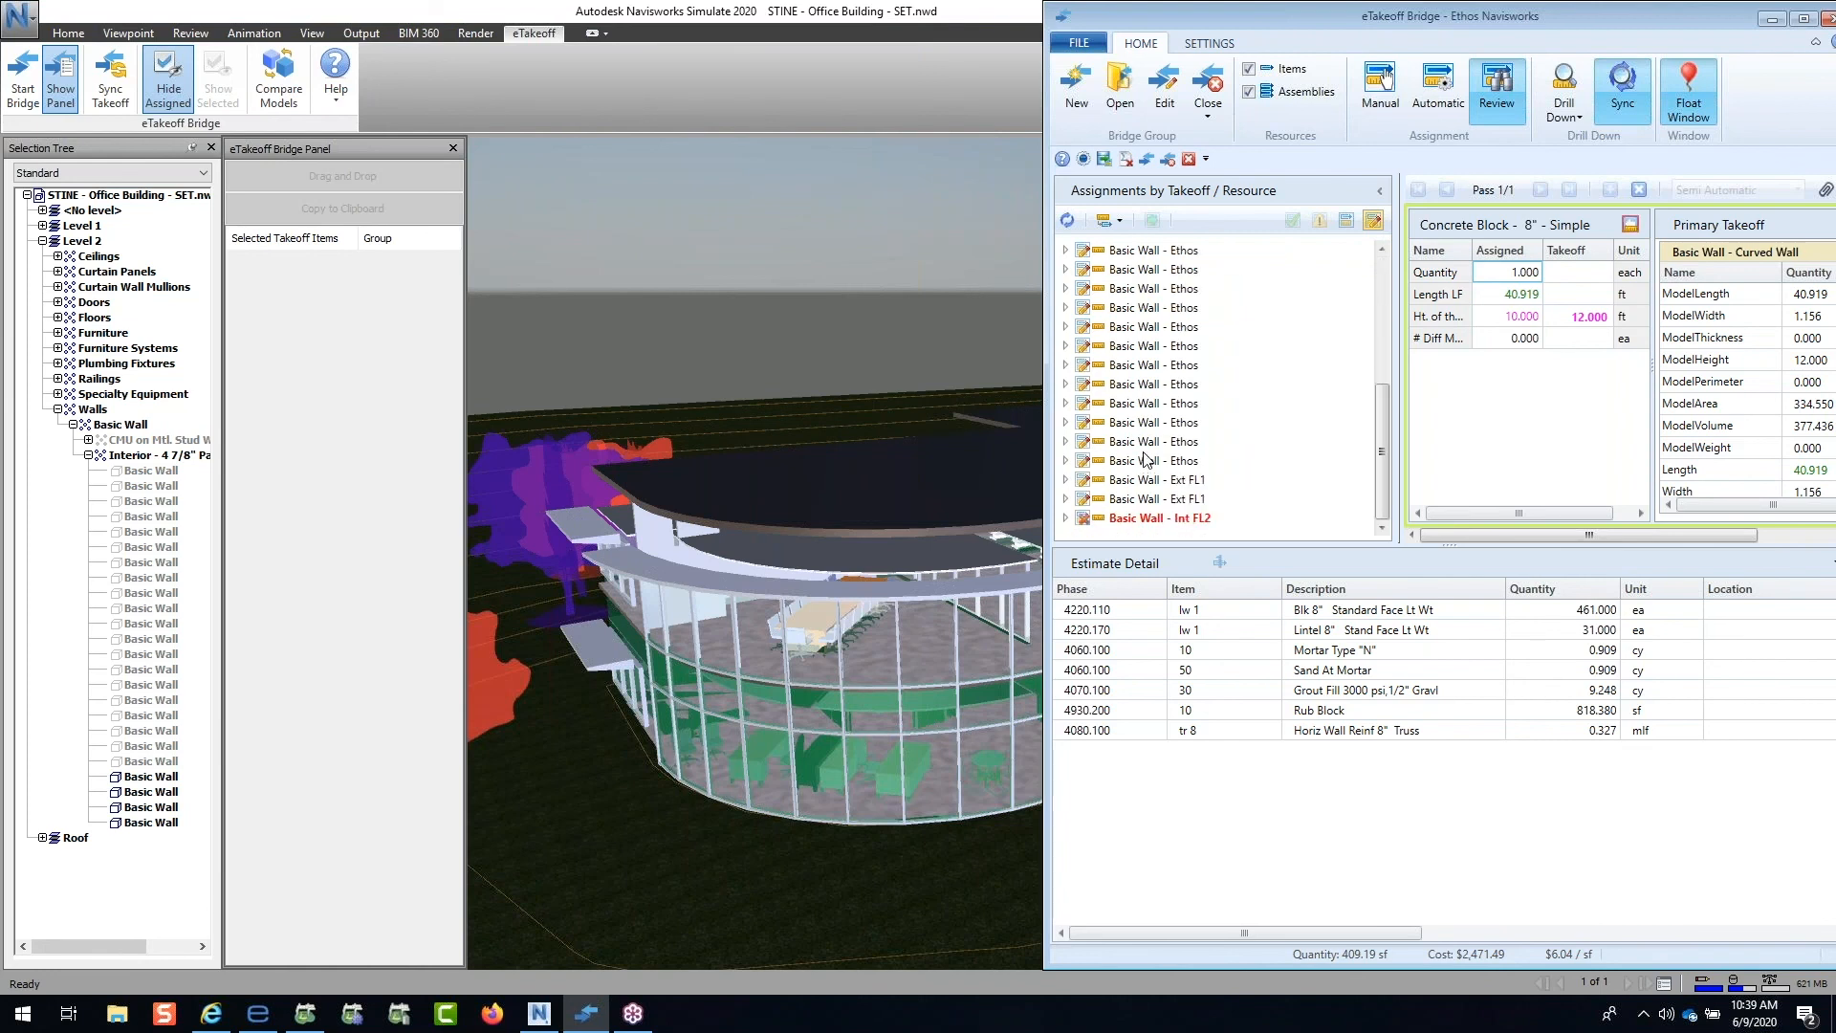
{"action": "scroll", "coordinate": [1147, 459], "scroll_direction": "up", "scroll_amount": 3}
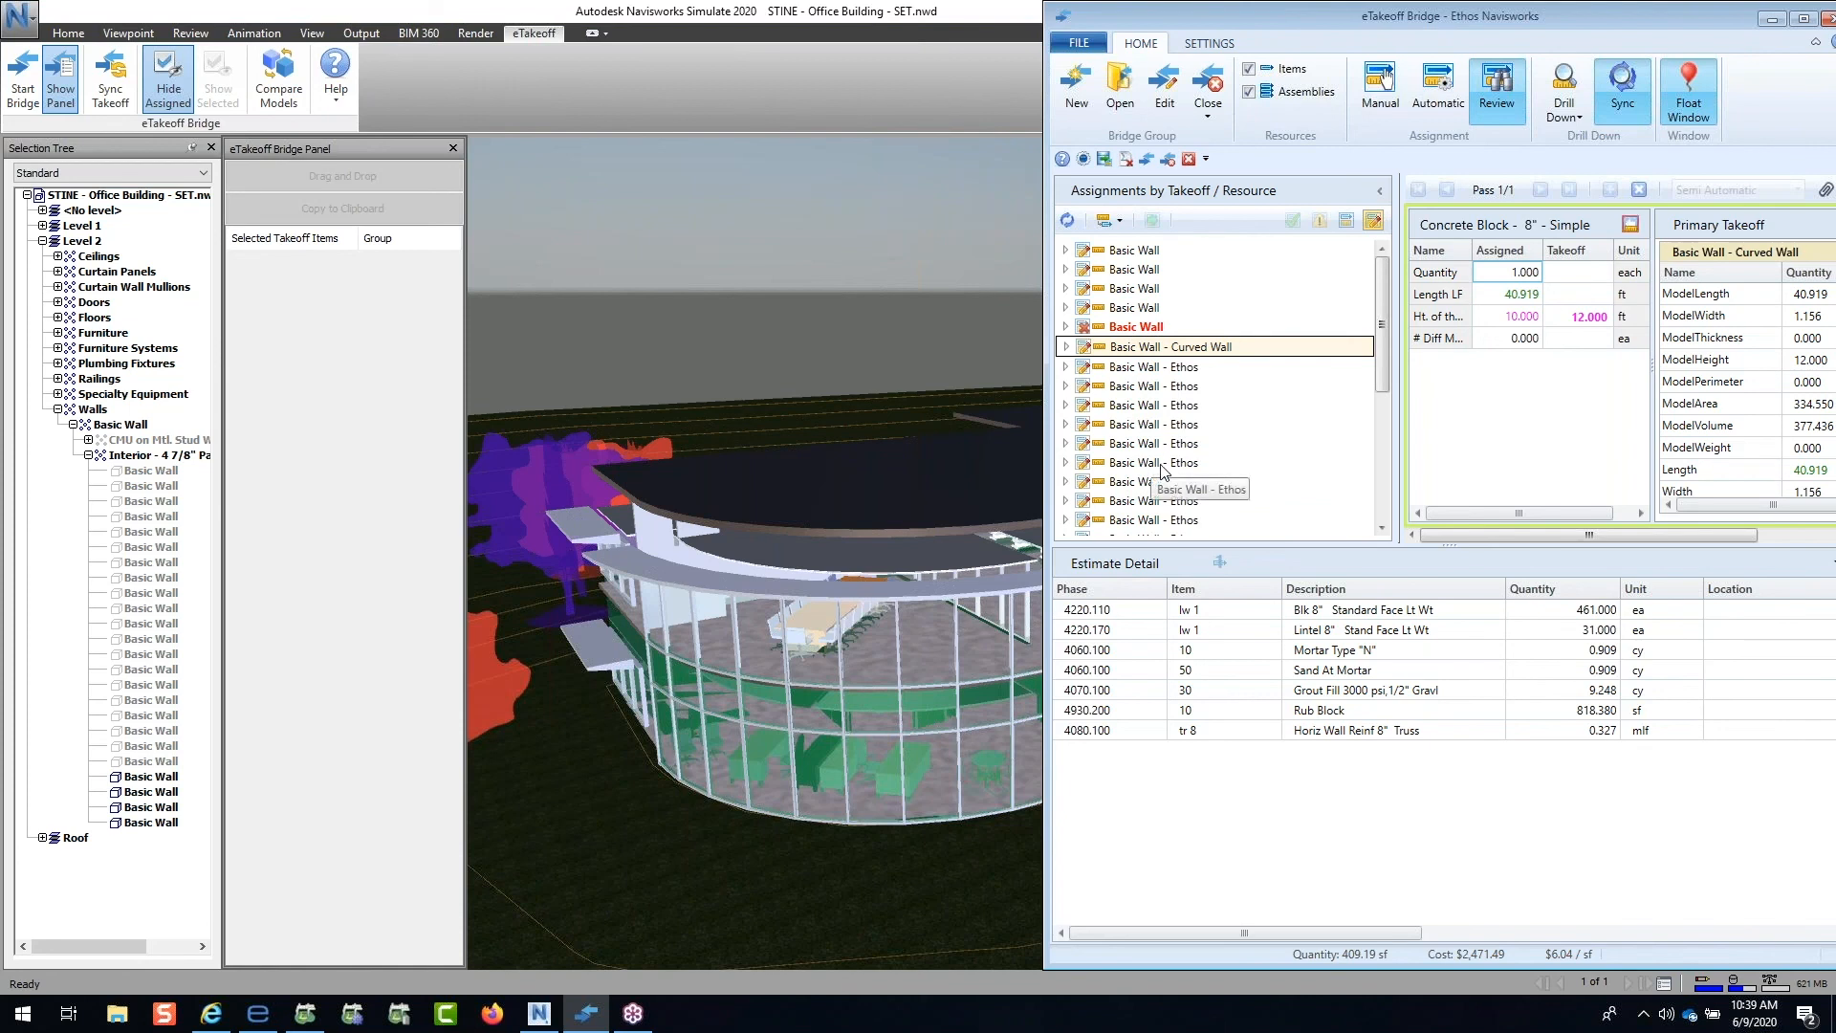
{"action": "scroll", "coordinate": [1163, 469], "scroll_direction": "down", "scroll_amount": 1}
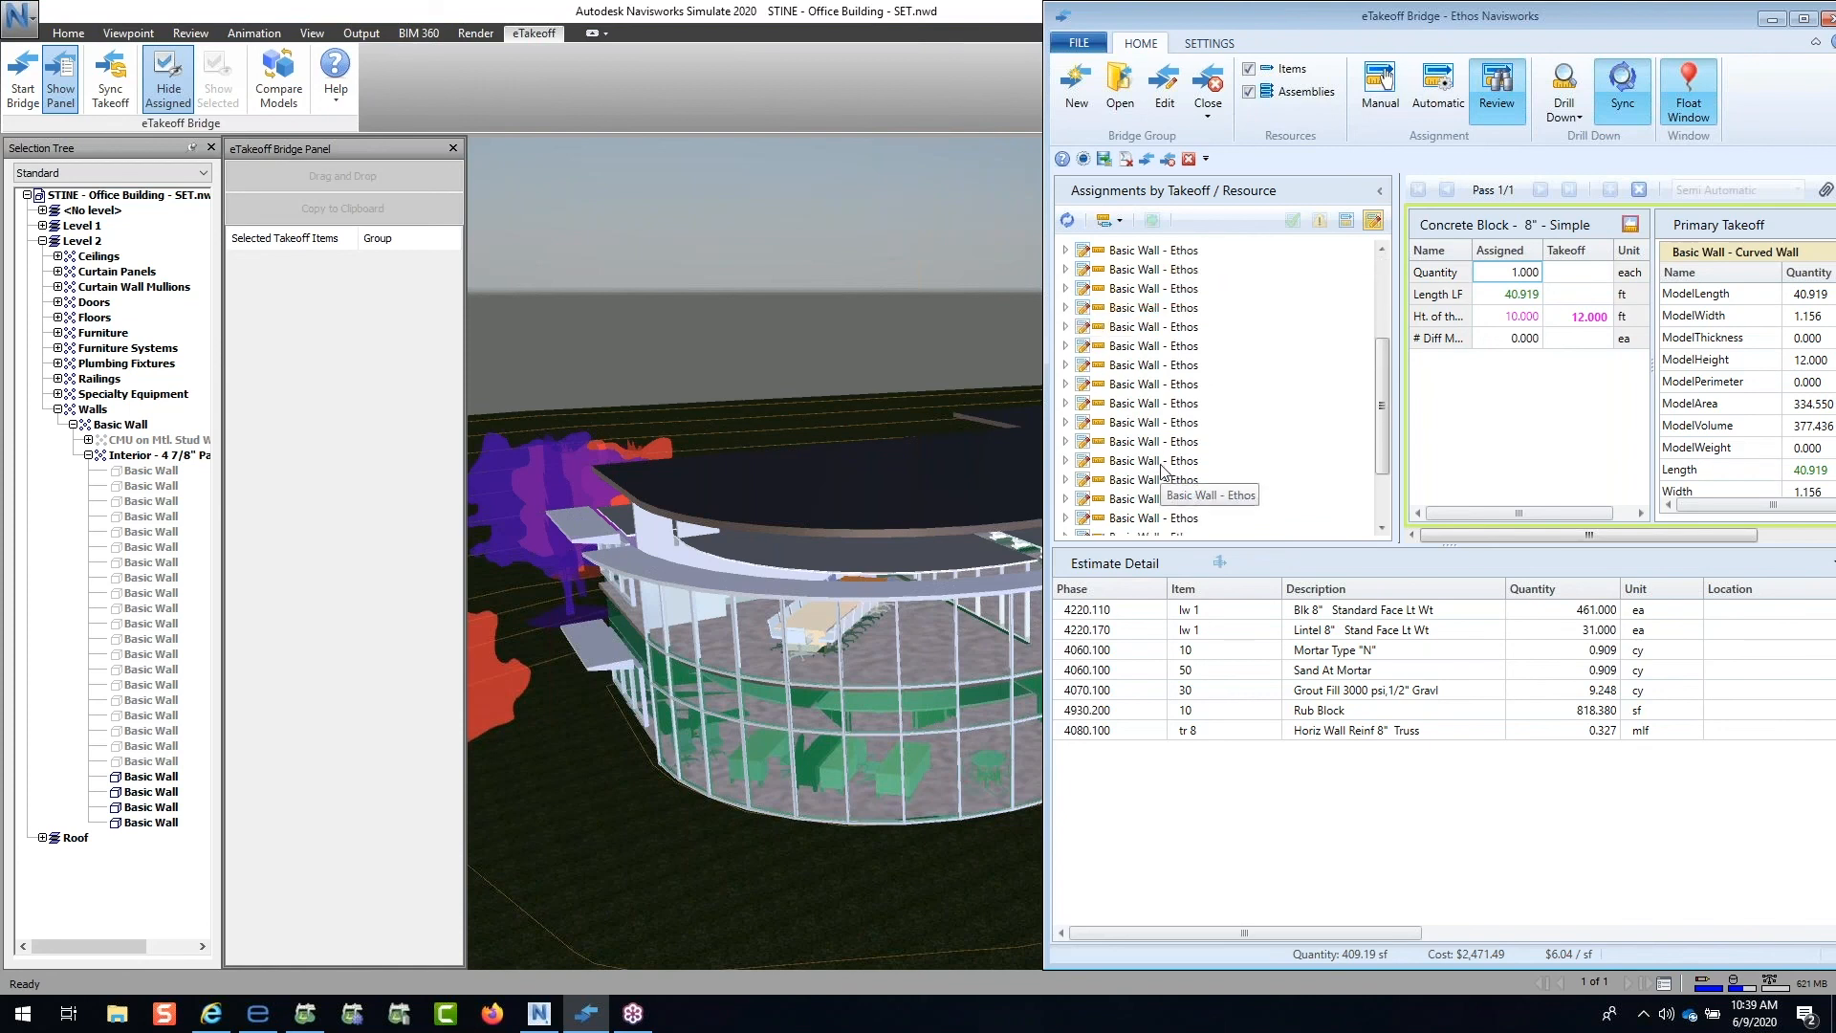
{"action": "scroll", "coordinate": [1166, 468], "scroll_direction": "up", "scroll_amount": 1}
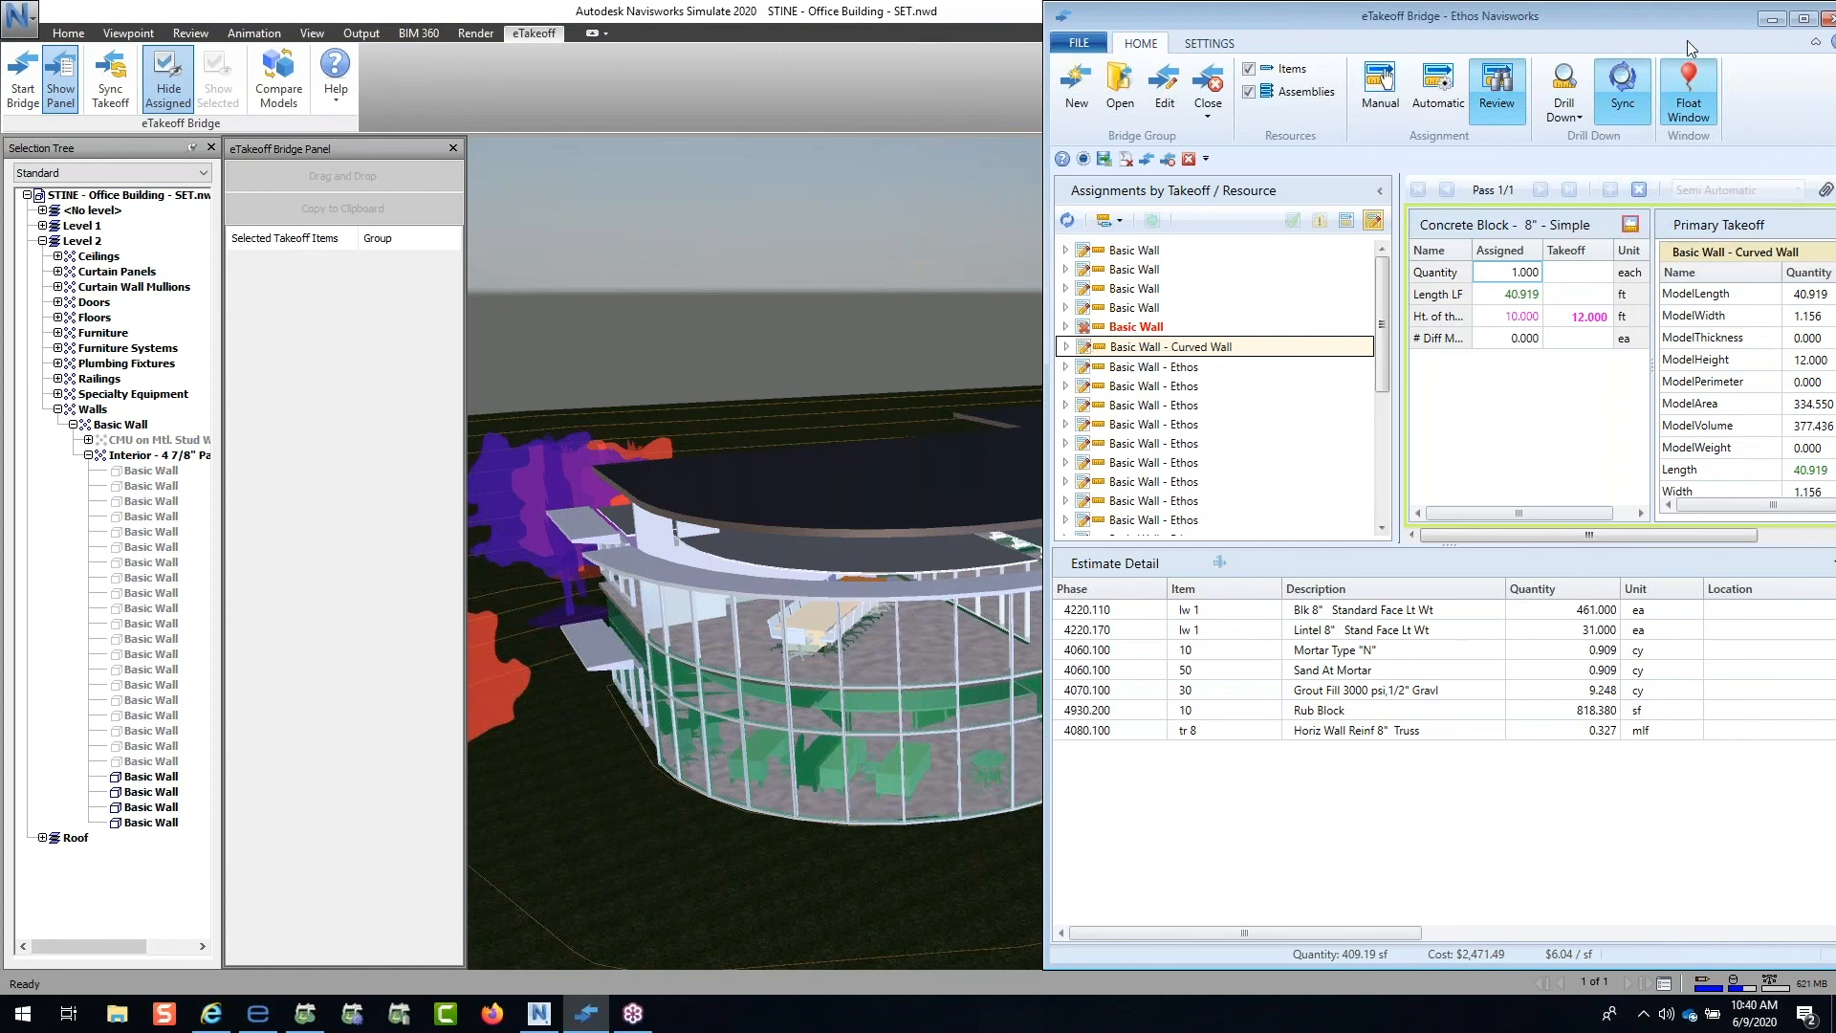
Step: Automatically update all changed assignments, appending "Description changed 6/9 Ethos" to the assembly descriptions with the note "Ethos Demonstration 6/9"
{"action": "left_click_drag", "start_coordinate": [1674, 20], "coordinate": [1615, 20]}
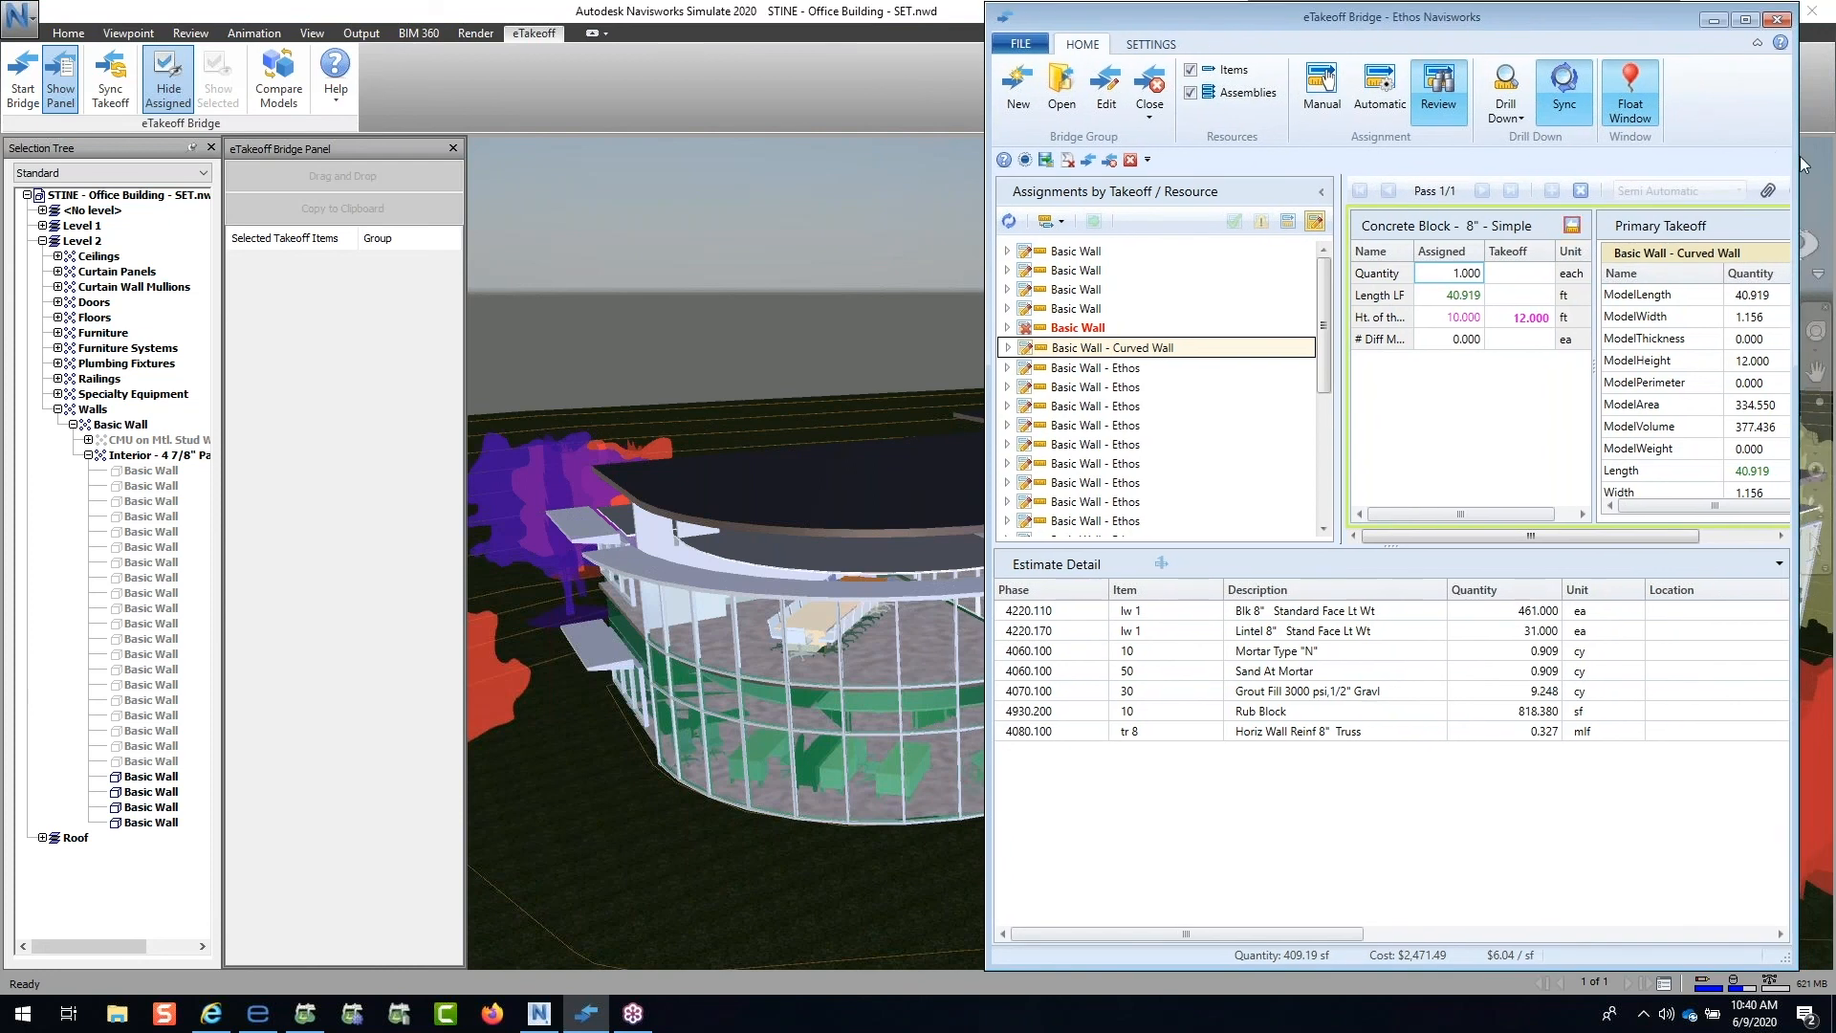
{"action": "left_click_drag", "start_coordinate": [1795, 156], "coordinate": [1829, 156]}
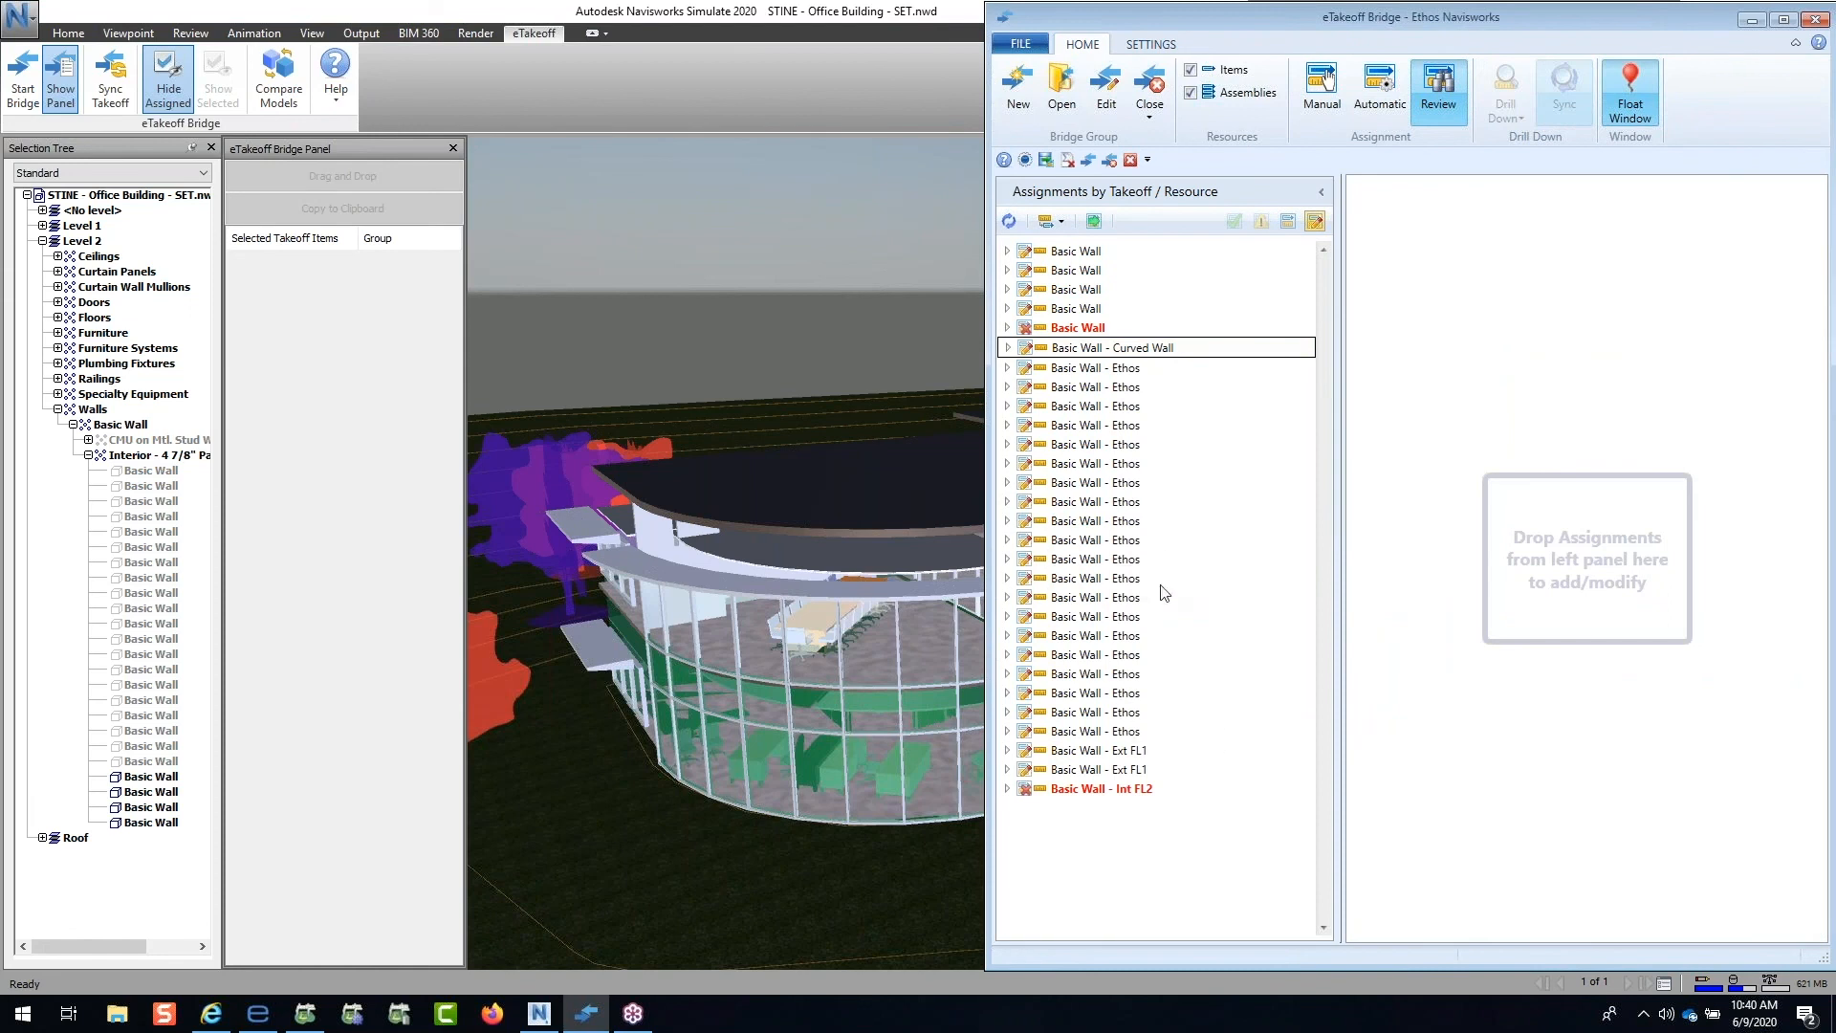
{"action": "left_click", "coordinate": [1093, 222]}
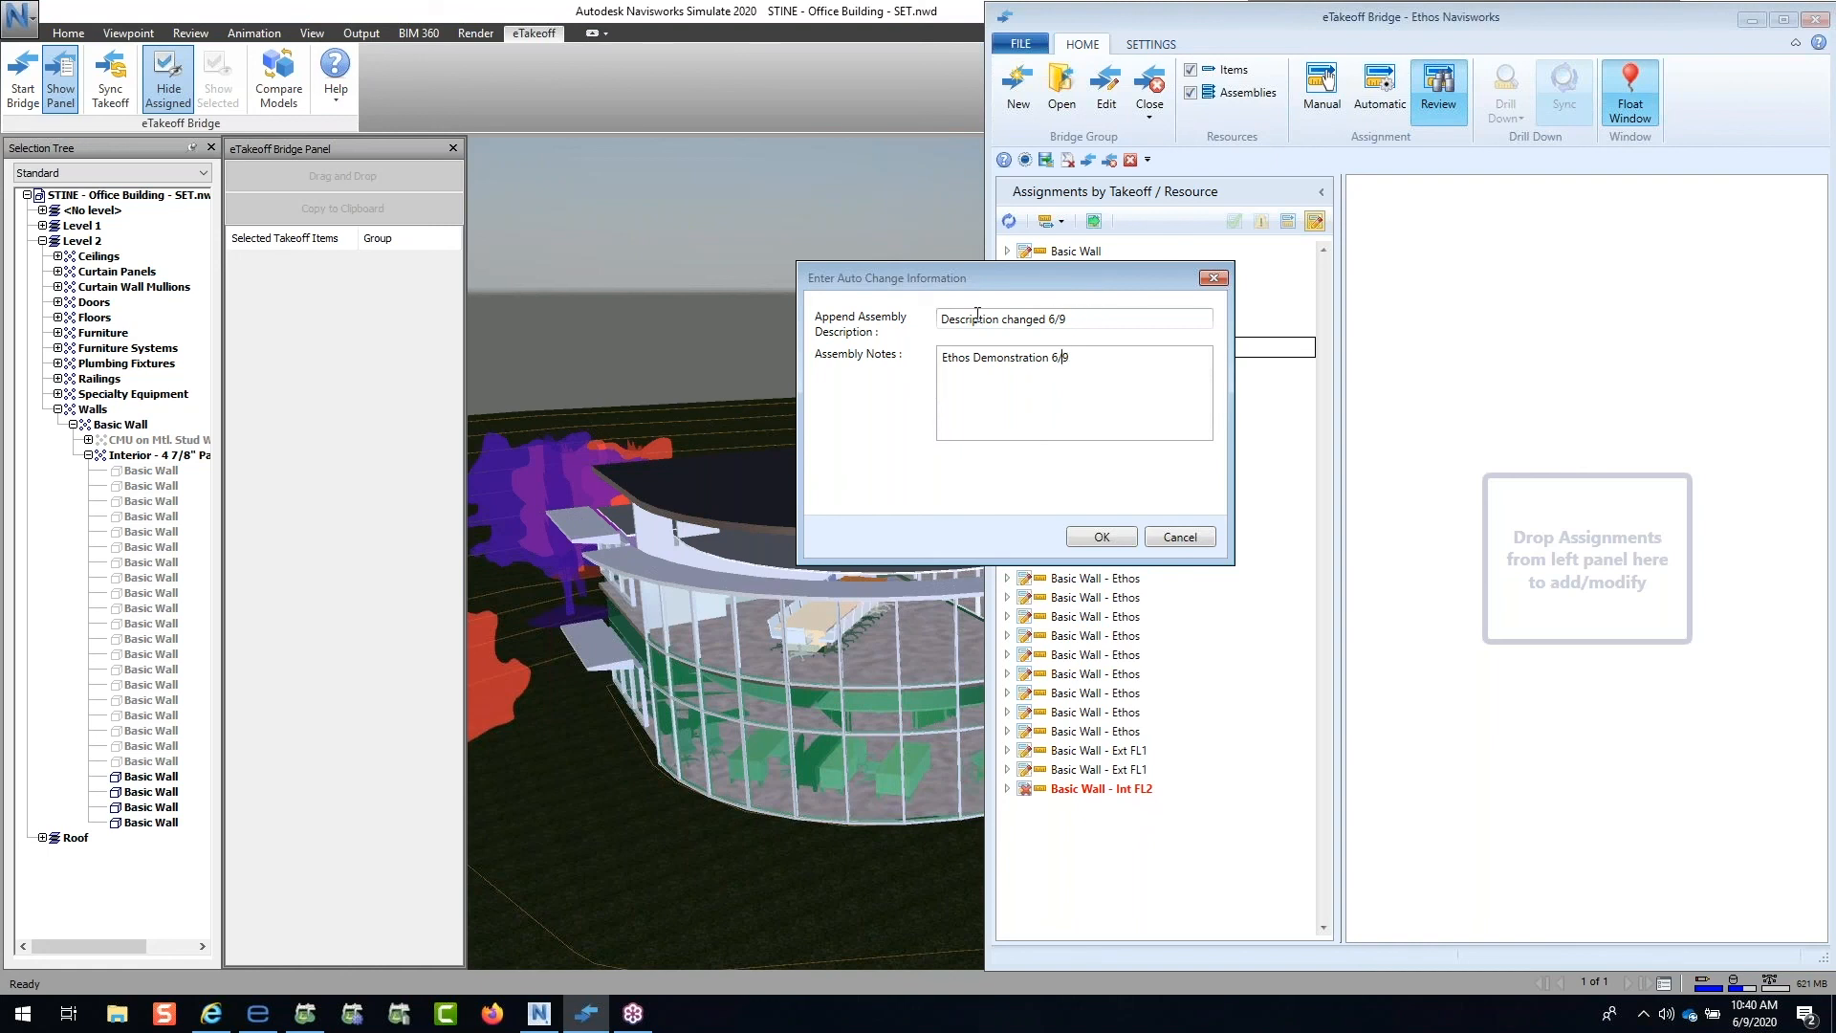
{"action": "left_click", "coordinate": [1078, 319]}
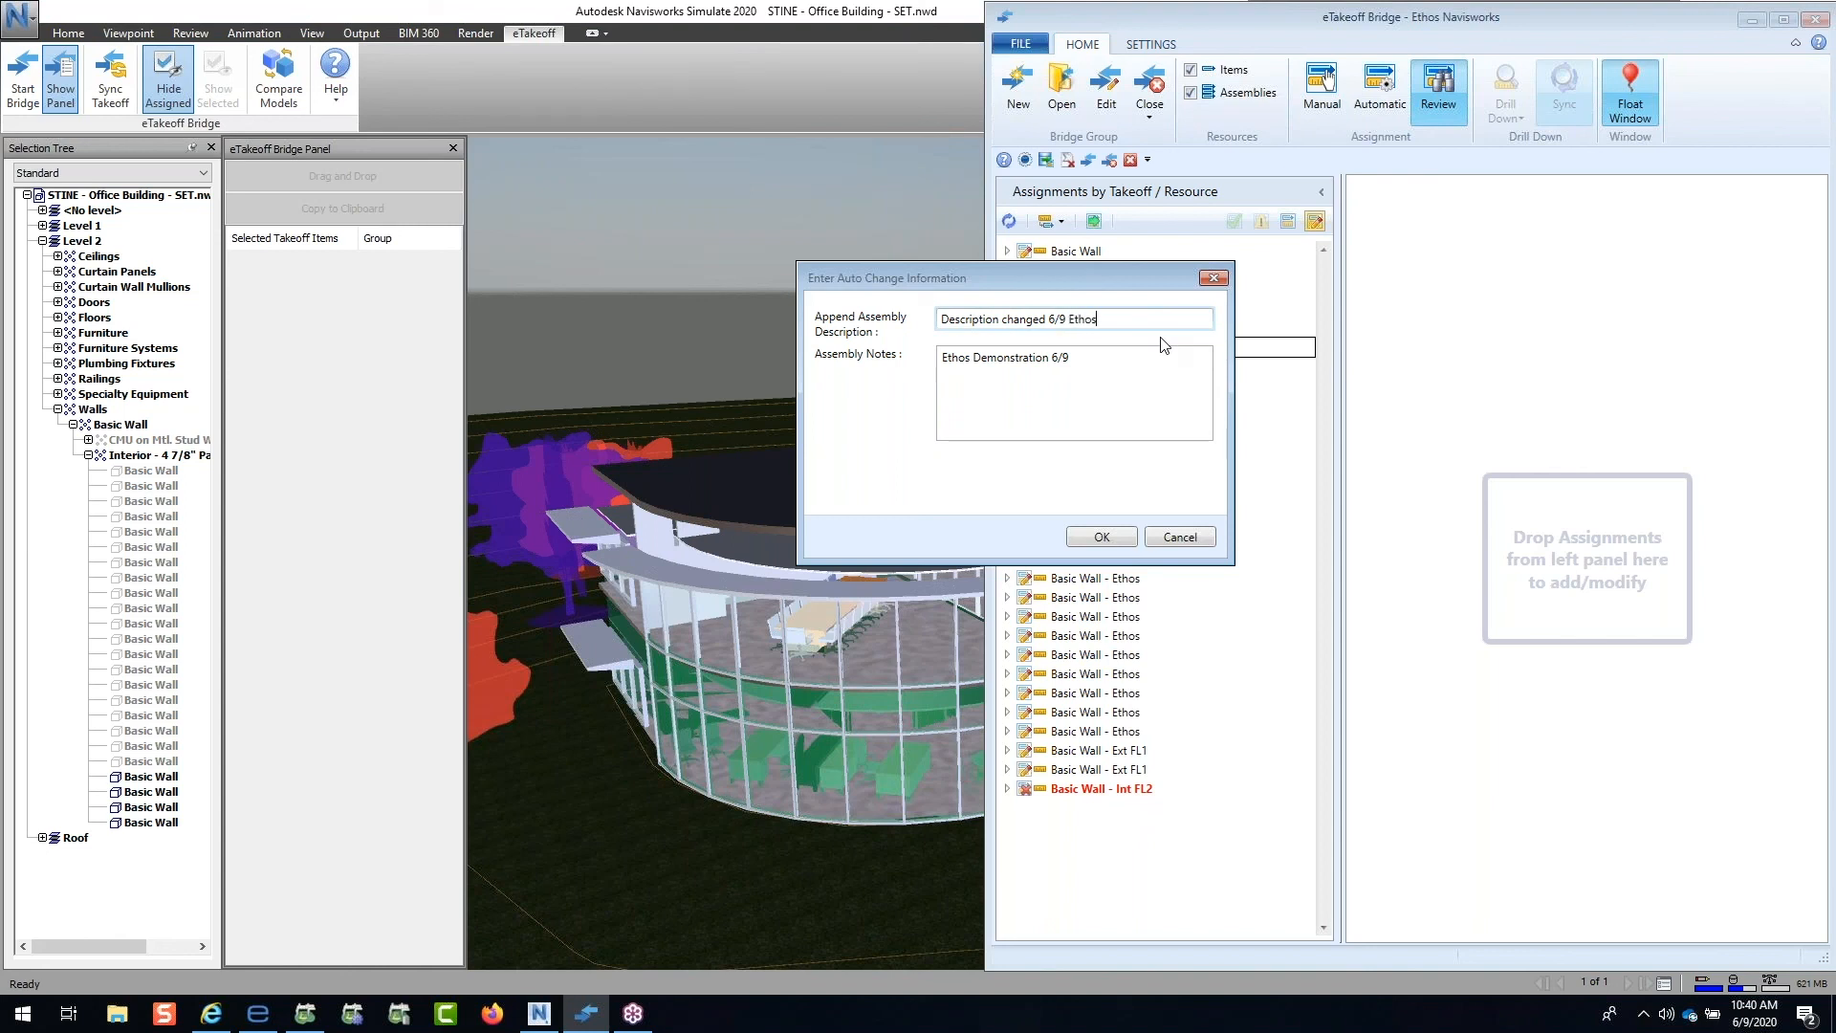
{"action": "left_click", "coordinate": [1096, 541]}
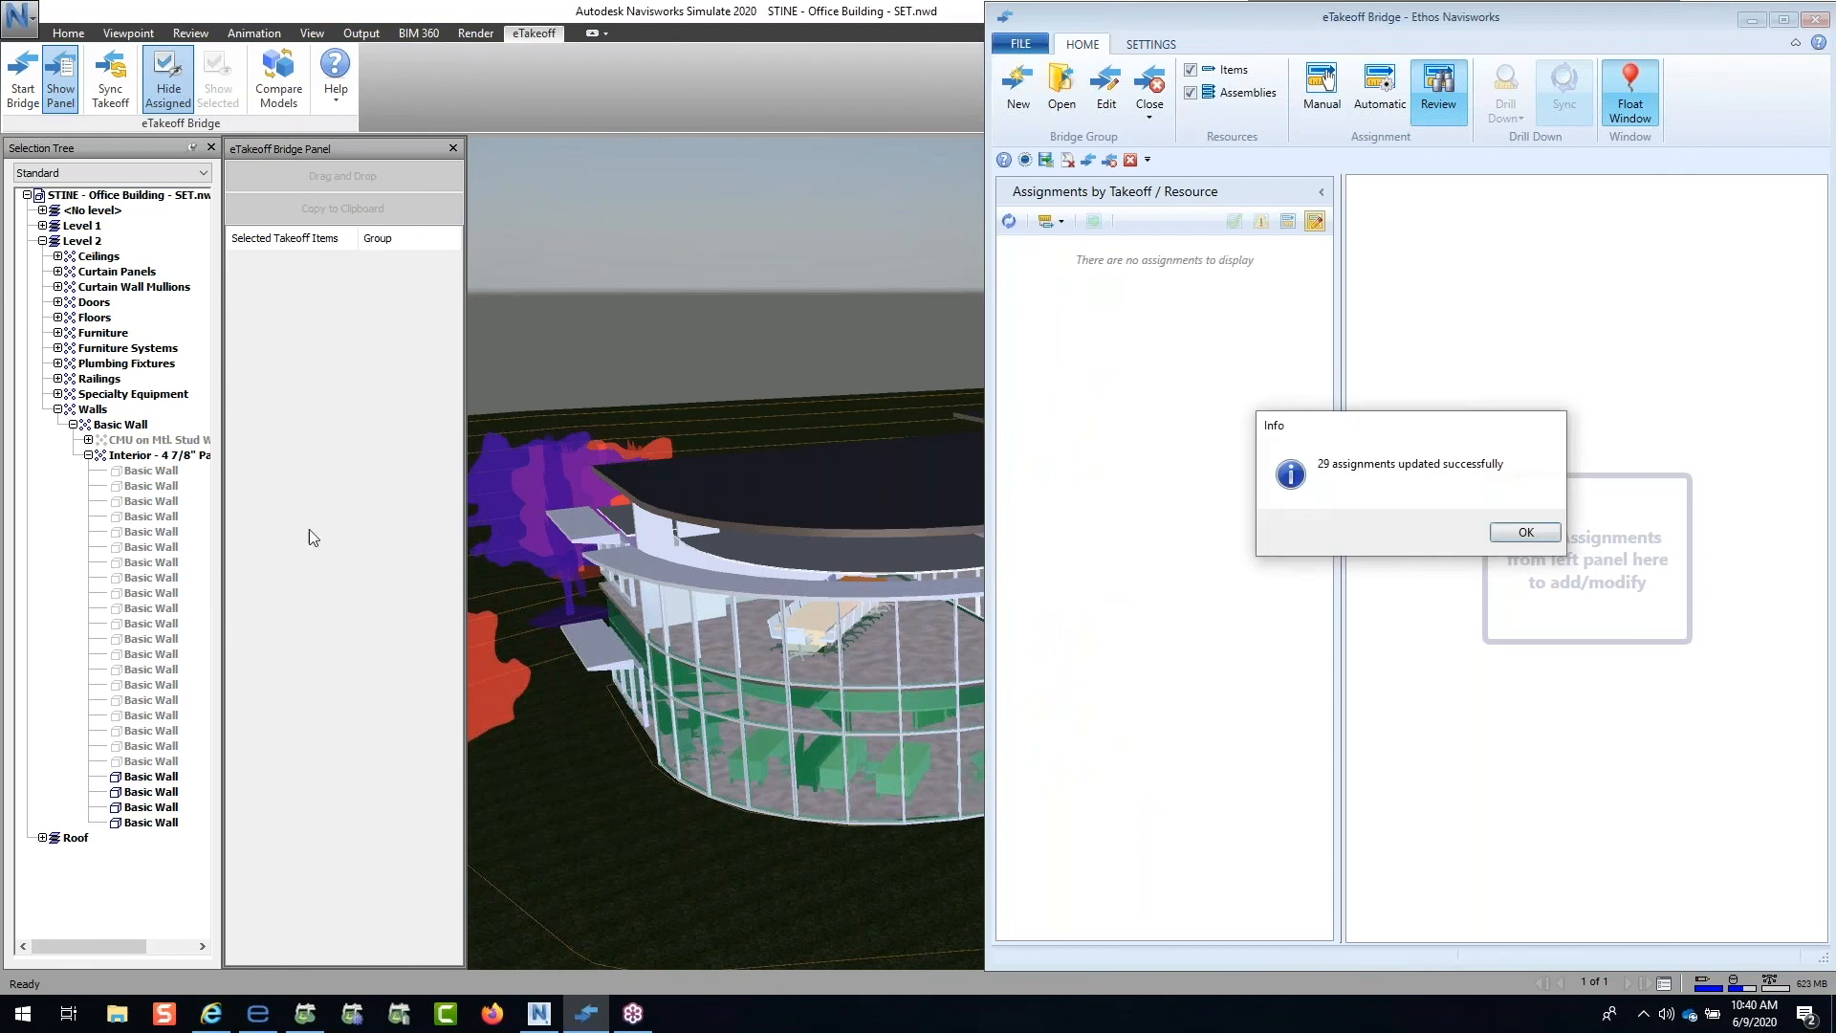
{"action": "left_click", "coordinate": [1510, 542]}
Step: Close the bridge group and minimize the bridge window to return to the Ethos Navisworks estimate
{"action": "left_click", "coordinate": [1161, 111]}
{"action": "left_click", "coordinate": [1172, 160]}
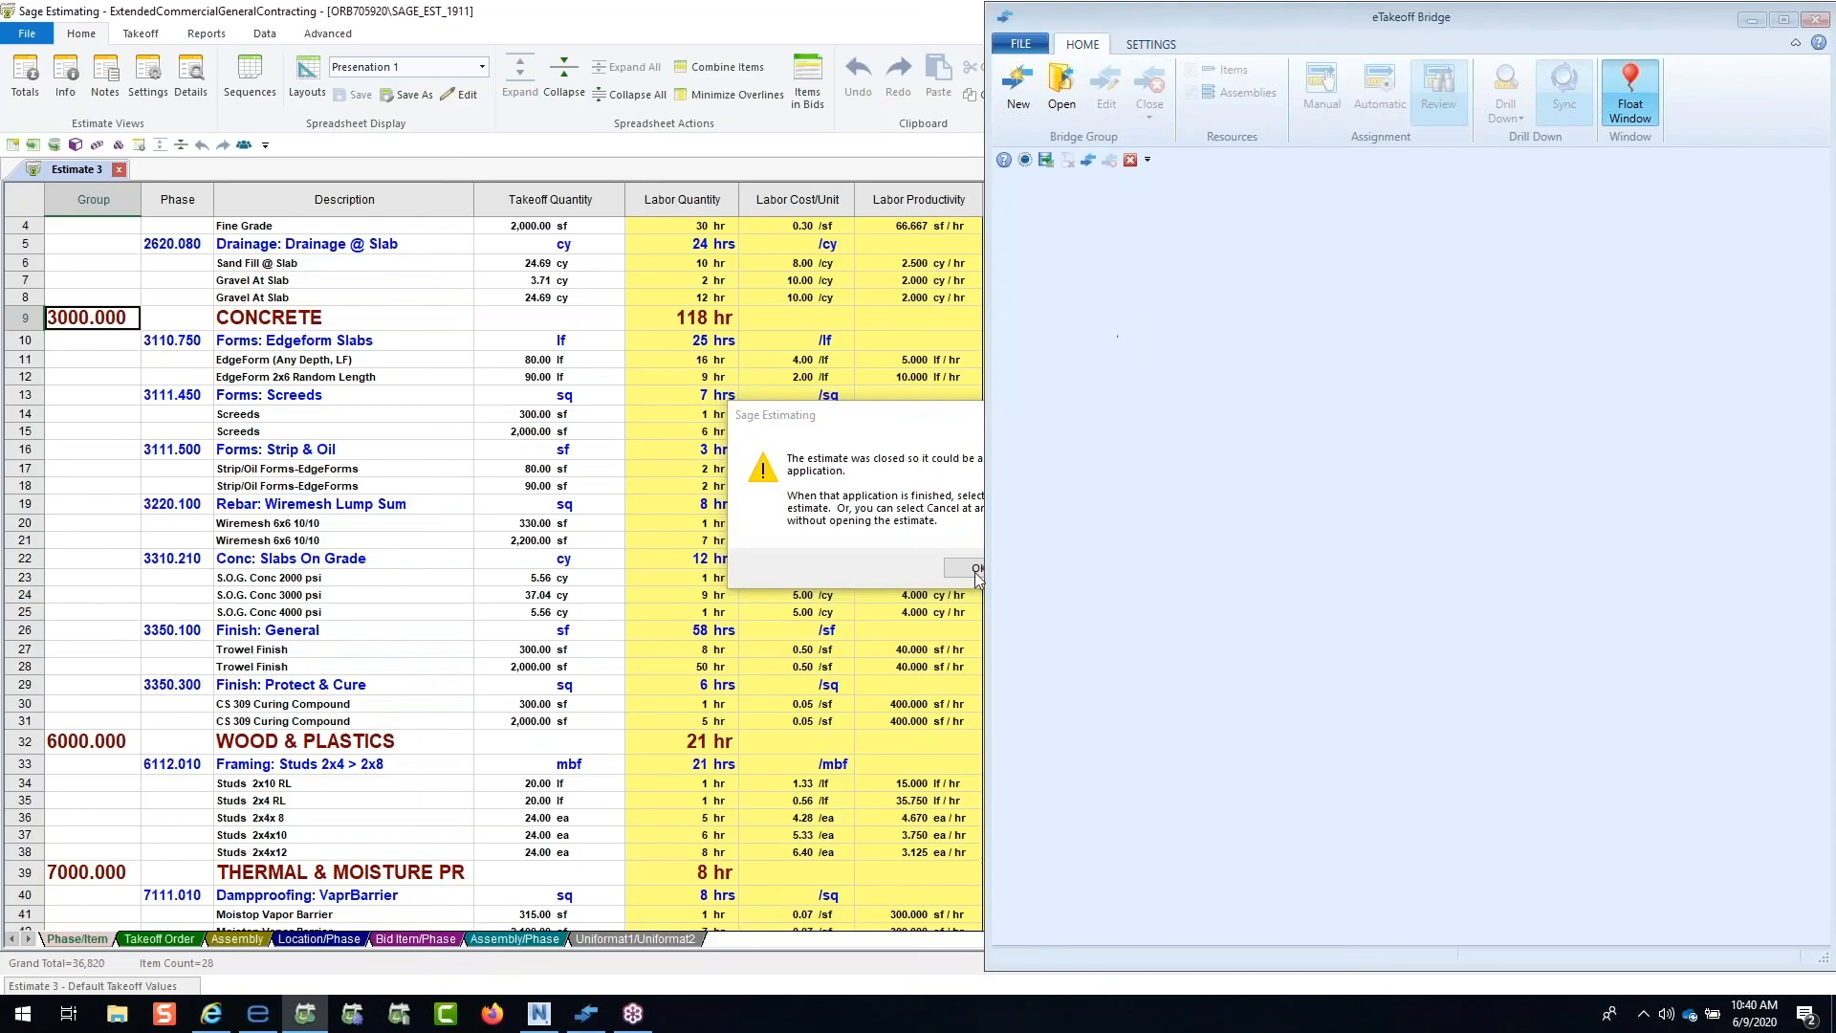
{"action": "left_click", "coordinate": [1750, 21]}
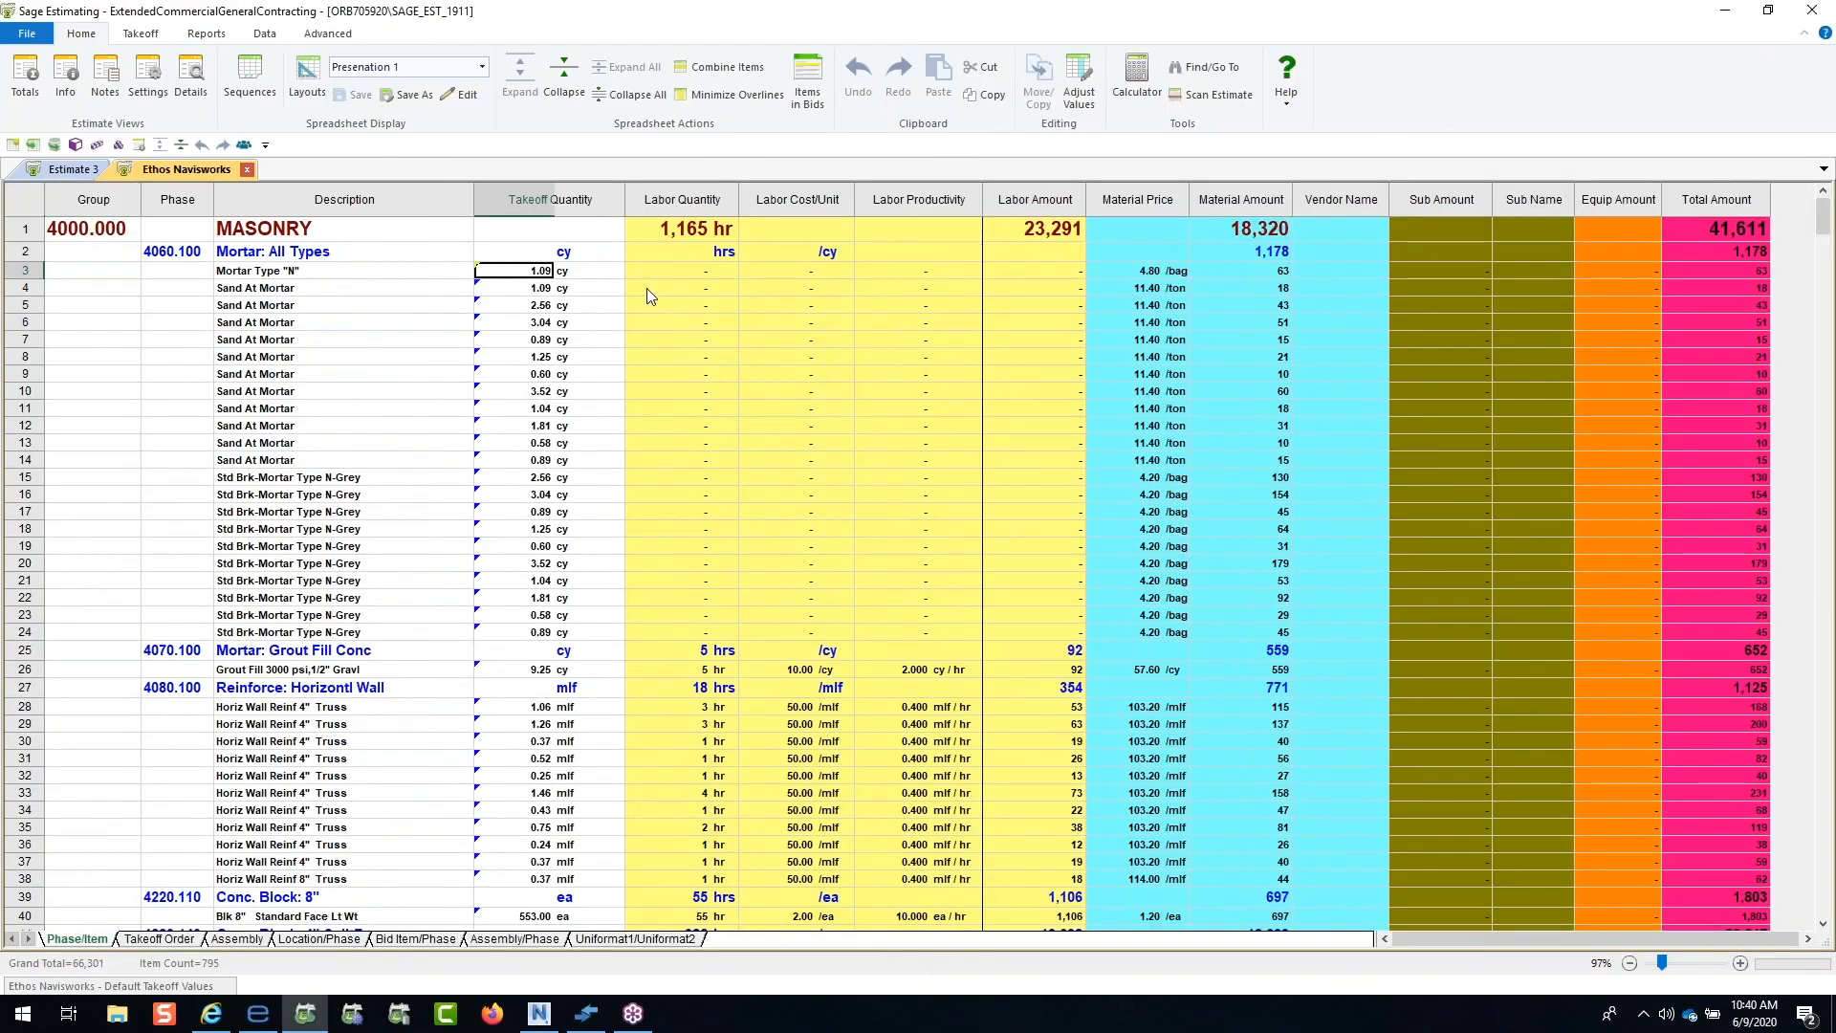
Step: Combine the phase view's items, and review the estimate by assembly with all rows collapsed and the Description column widened
{"action": "left_click", "coordinate": [727, 74]}
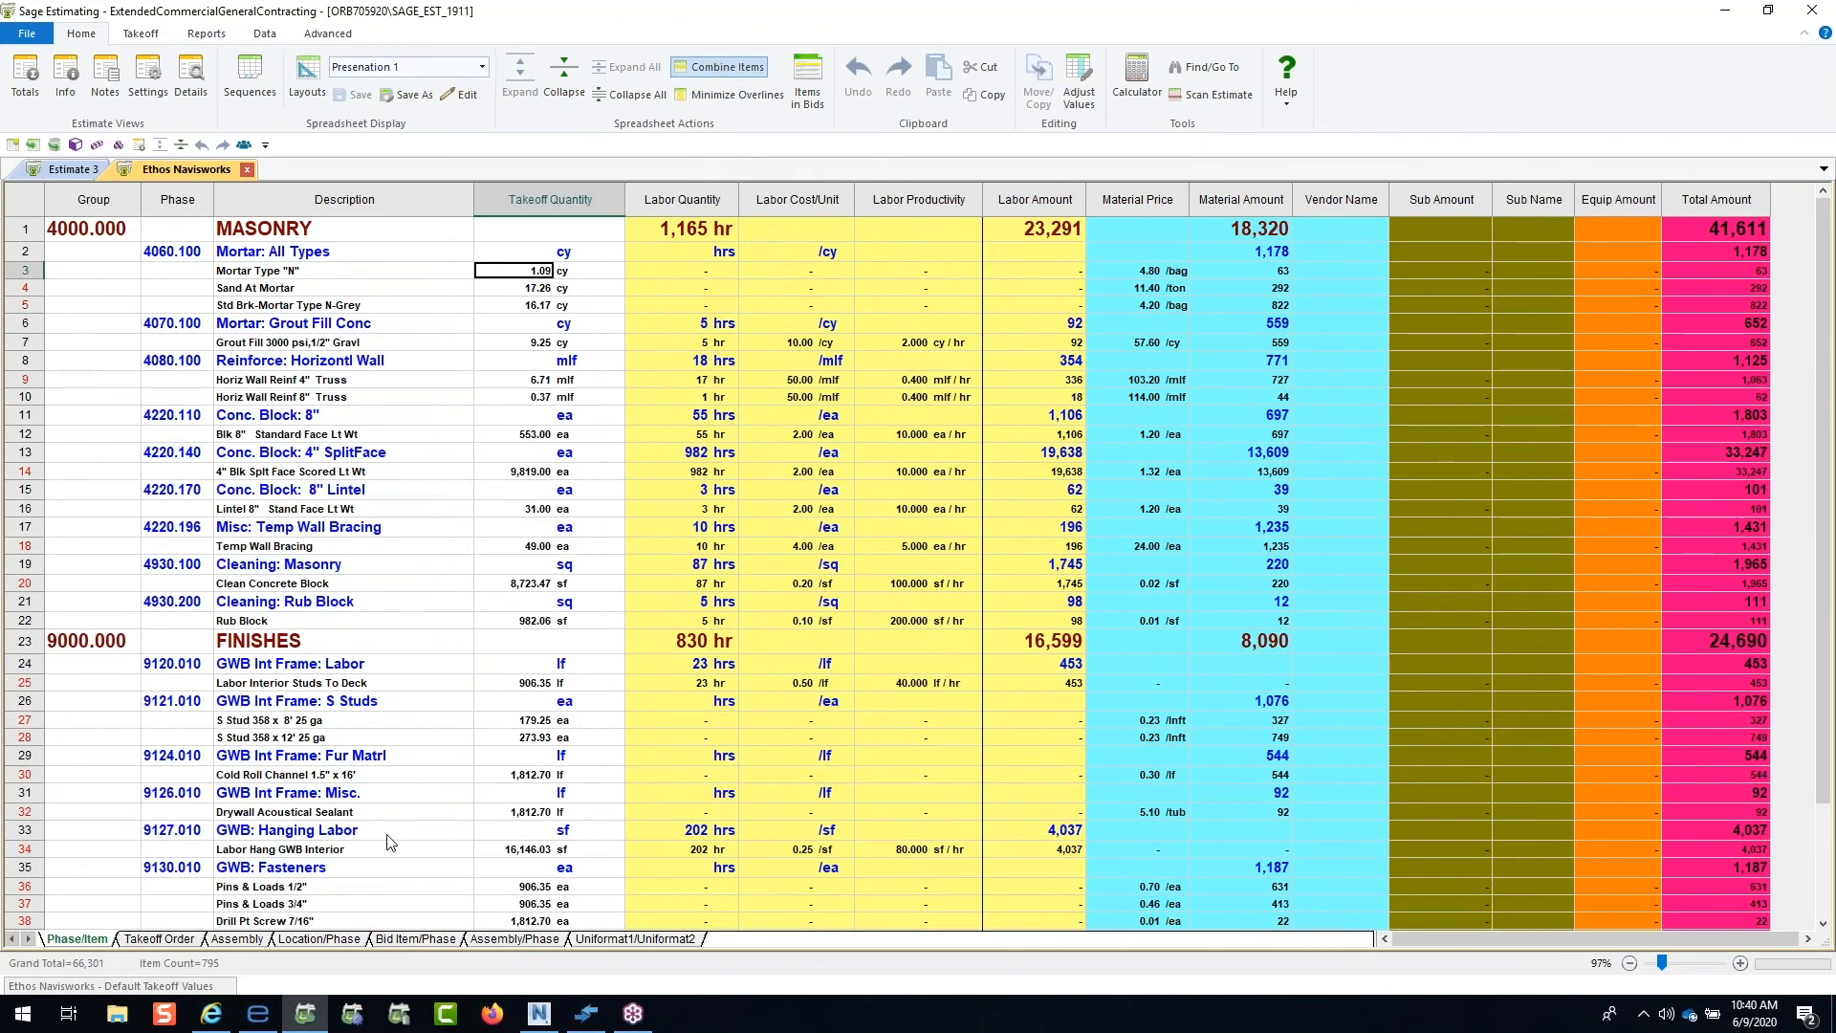
{"action": "left_click", "coordinate": [237, 938]}
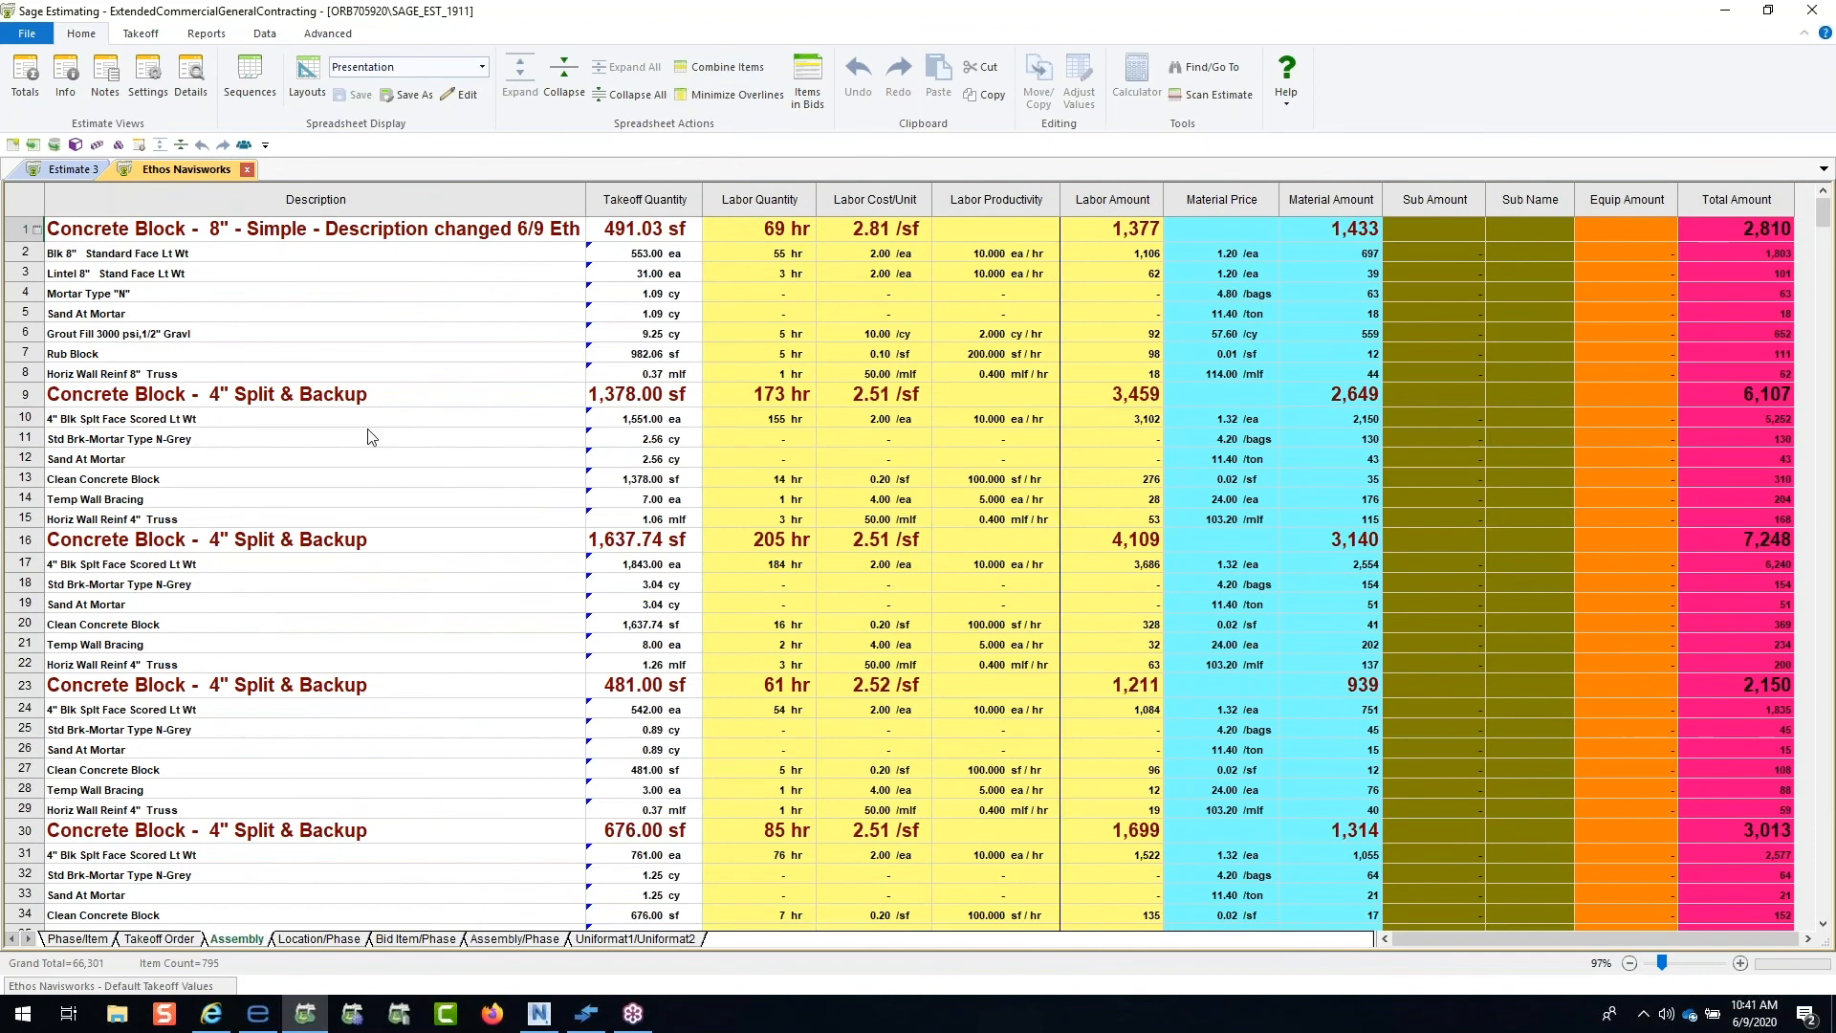
{"action": "left_click_drag", "start_coordinate": [586, 202], "coordinate": [830, 203]}
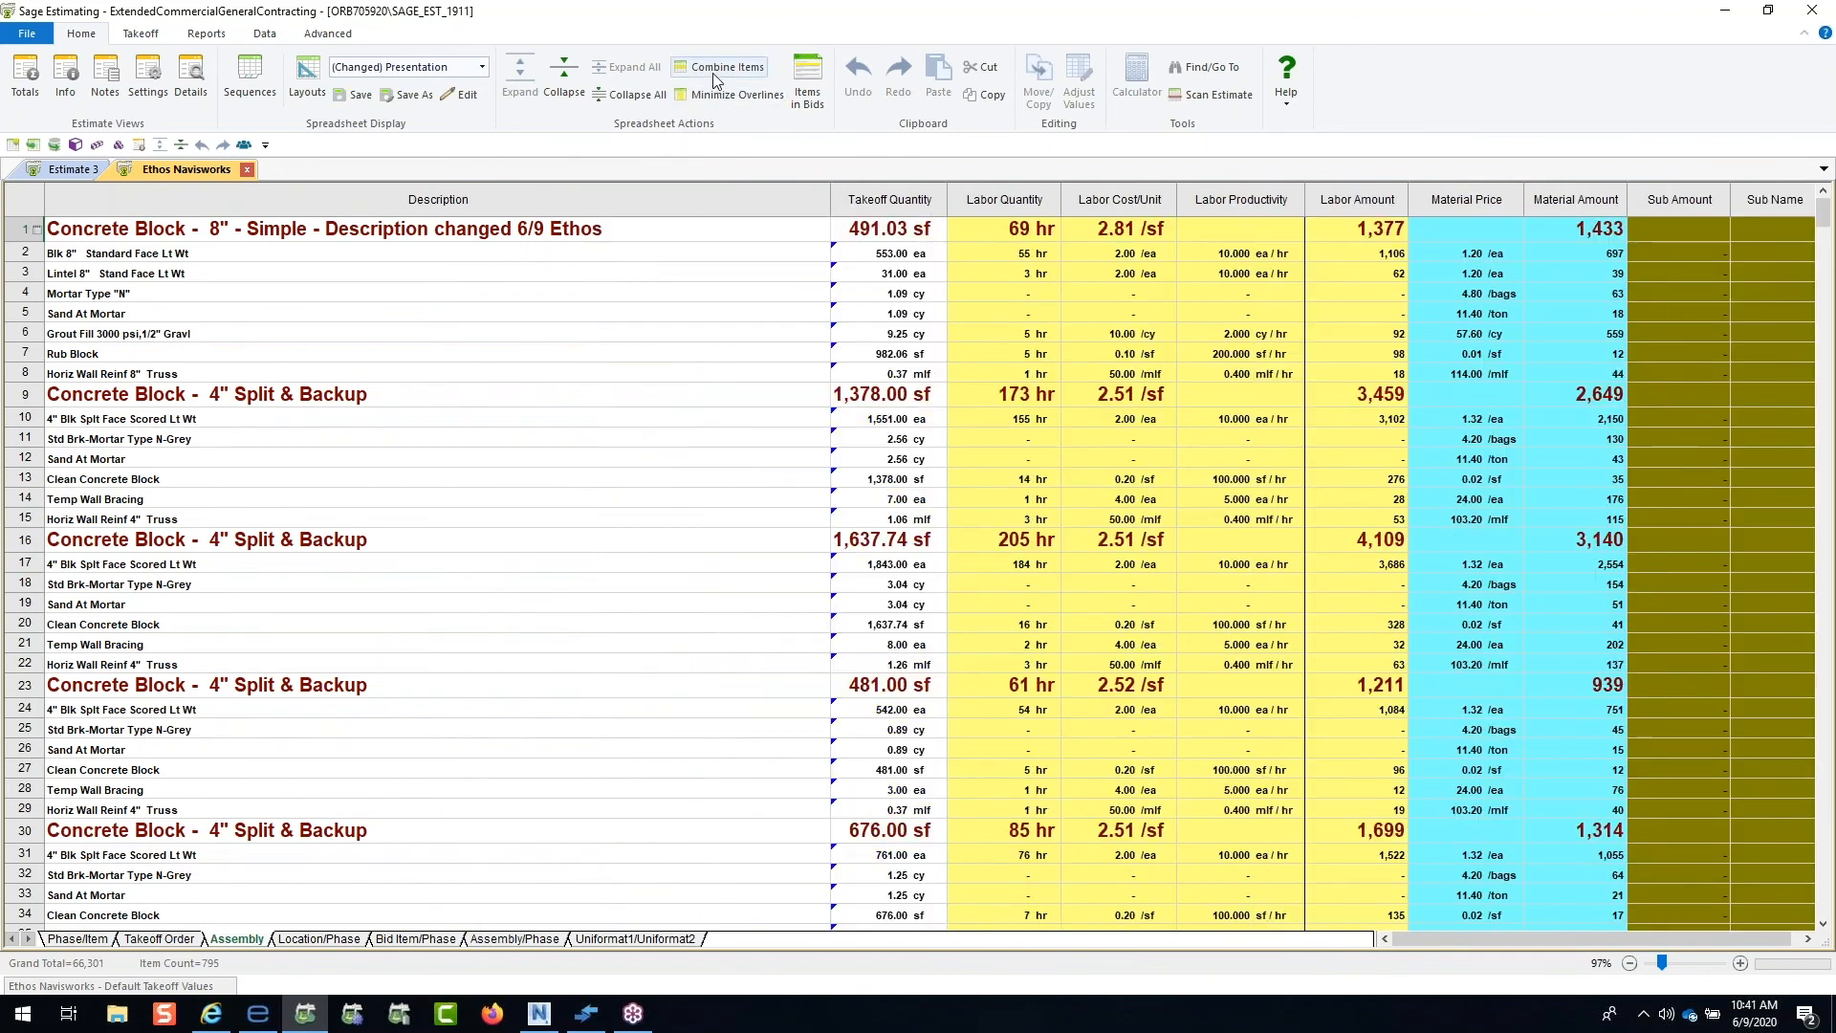
{"action": "left_click", "coordinate": [664, 99]}
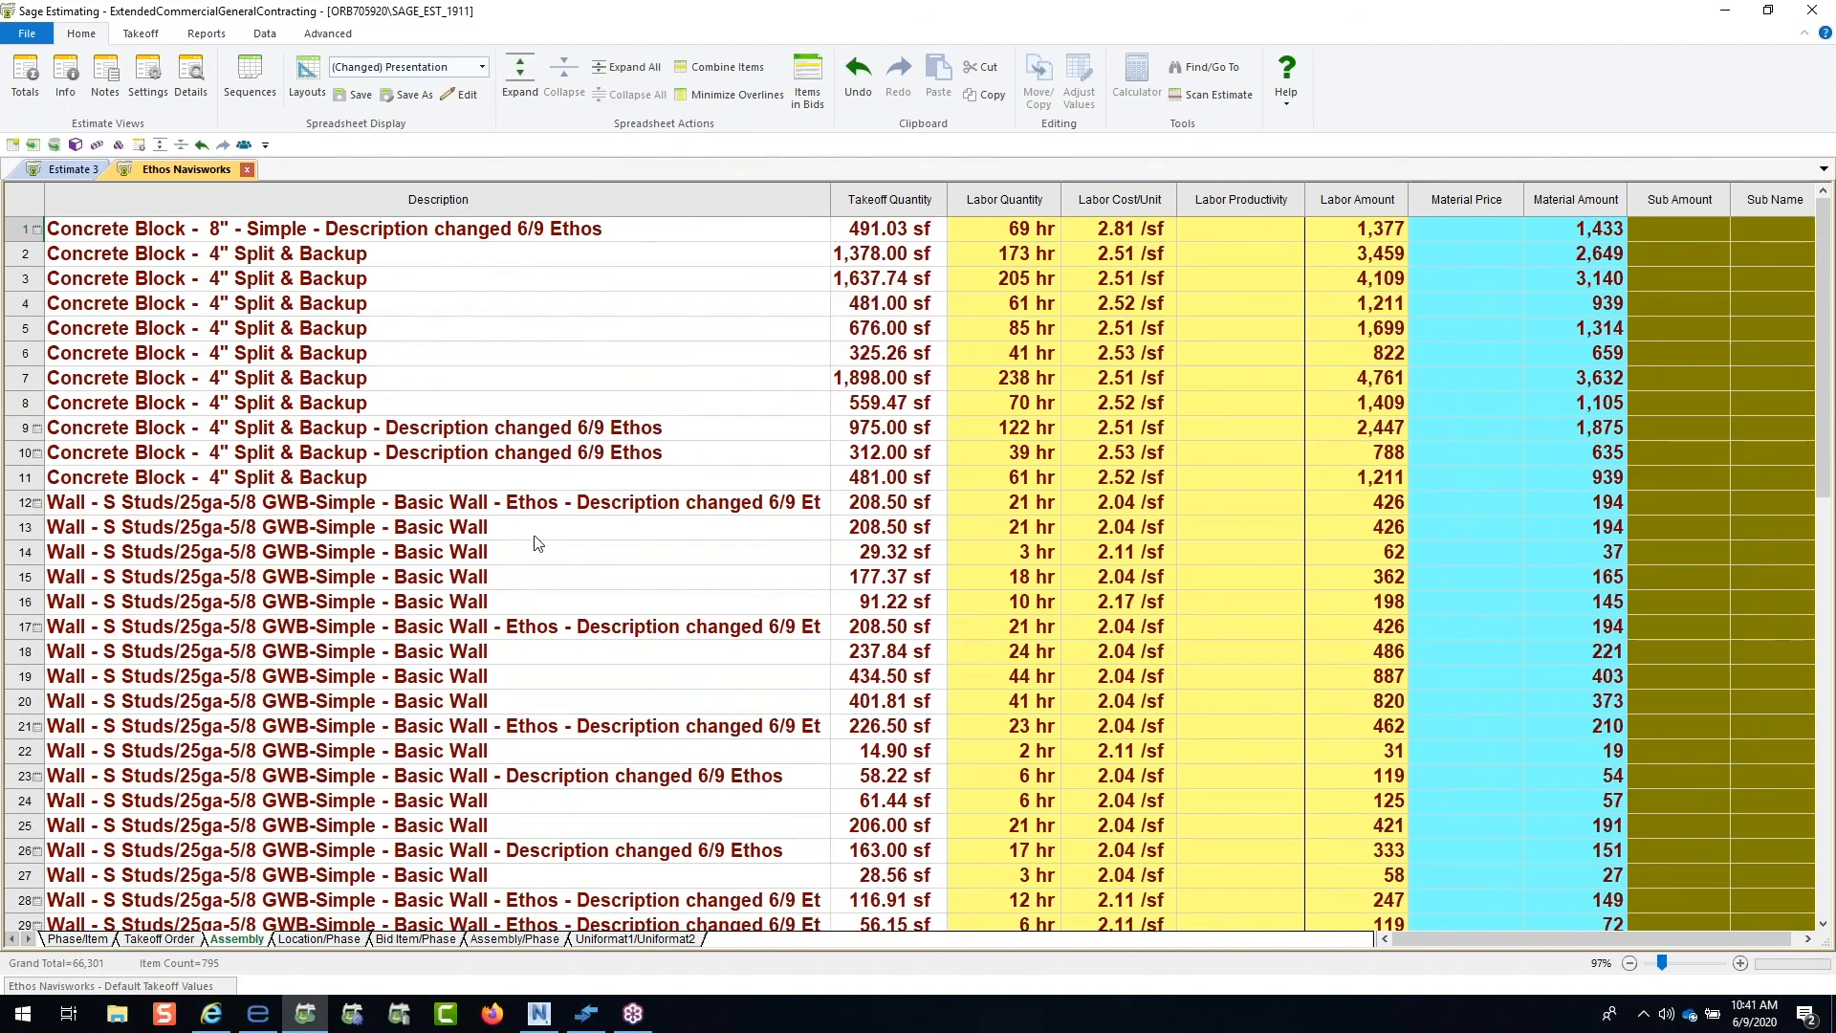
{"action": "left_click_drag", "start_coordinate": [829, 195], "coordinate": [889, 195]}
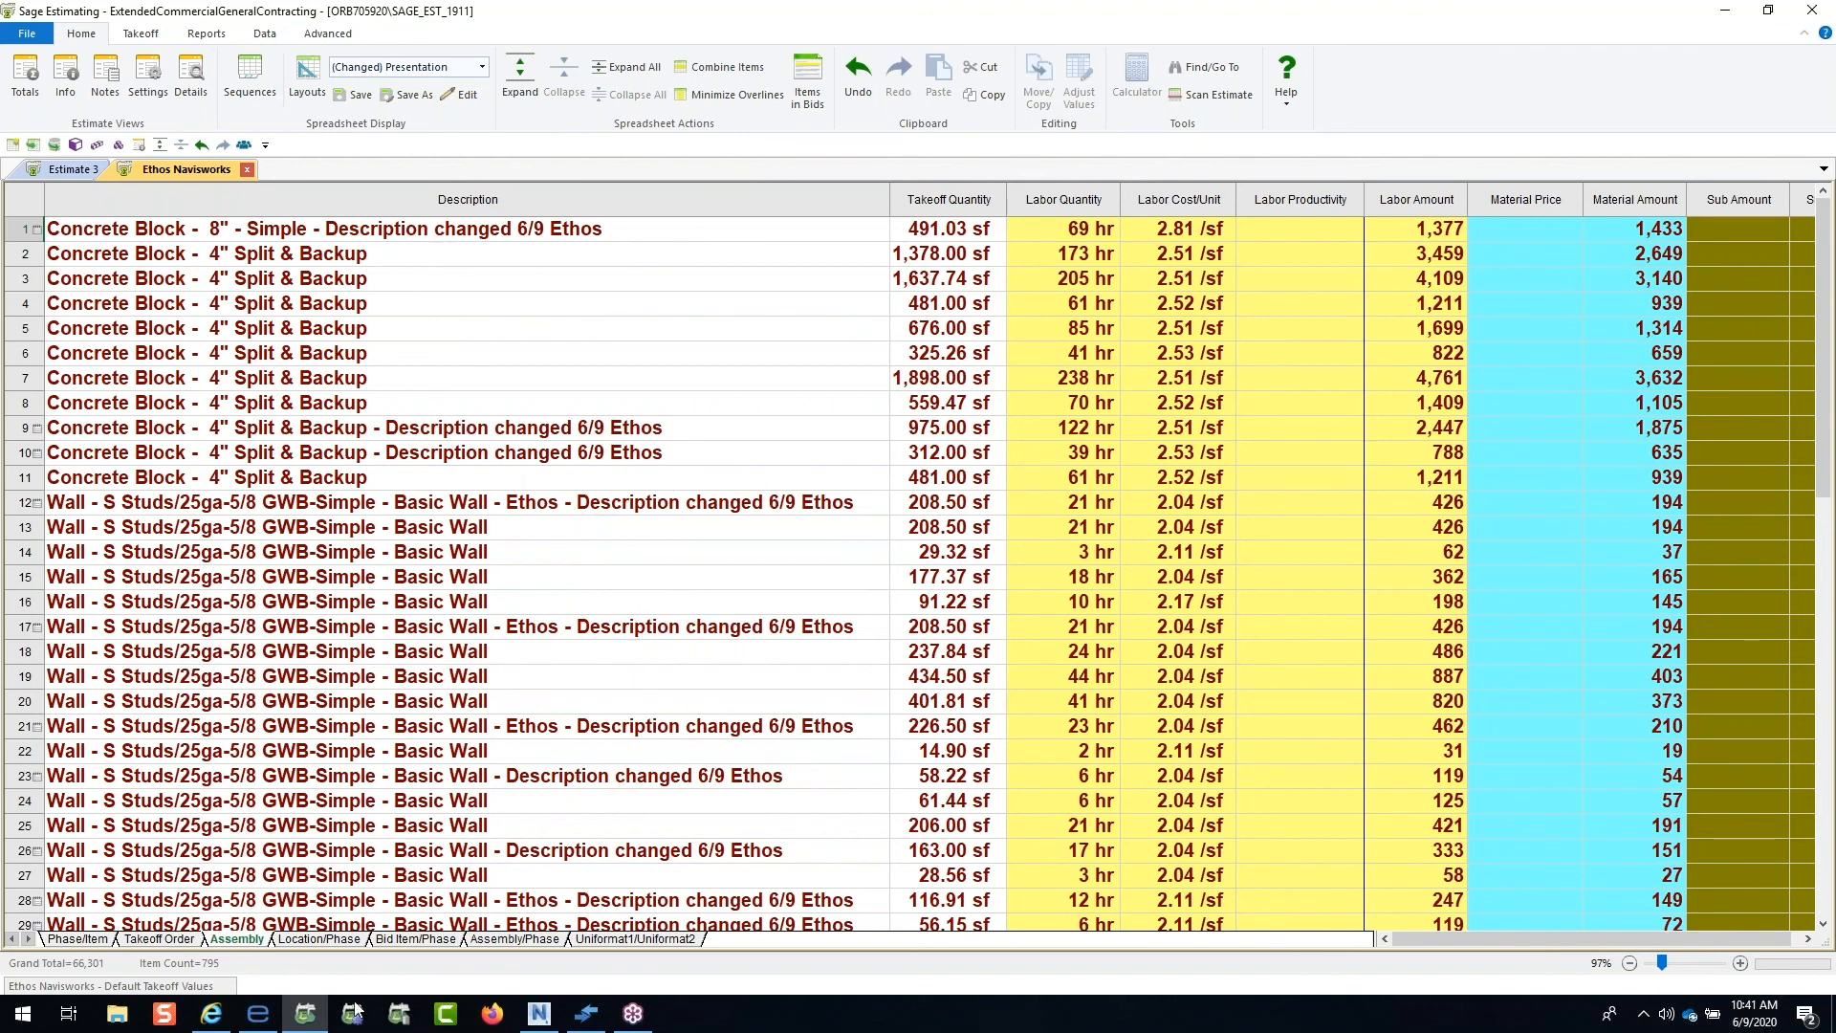
Step: Review the estimate by location and phase, collapsing the unassigned, Ethos and Ext FL1 groups, and return to the phase and item view
{"action": "left_click", "coordinate": [320, 939]}
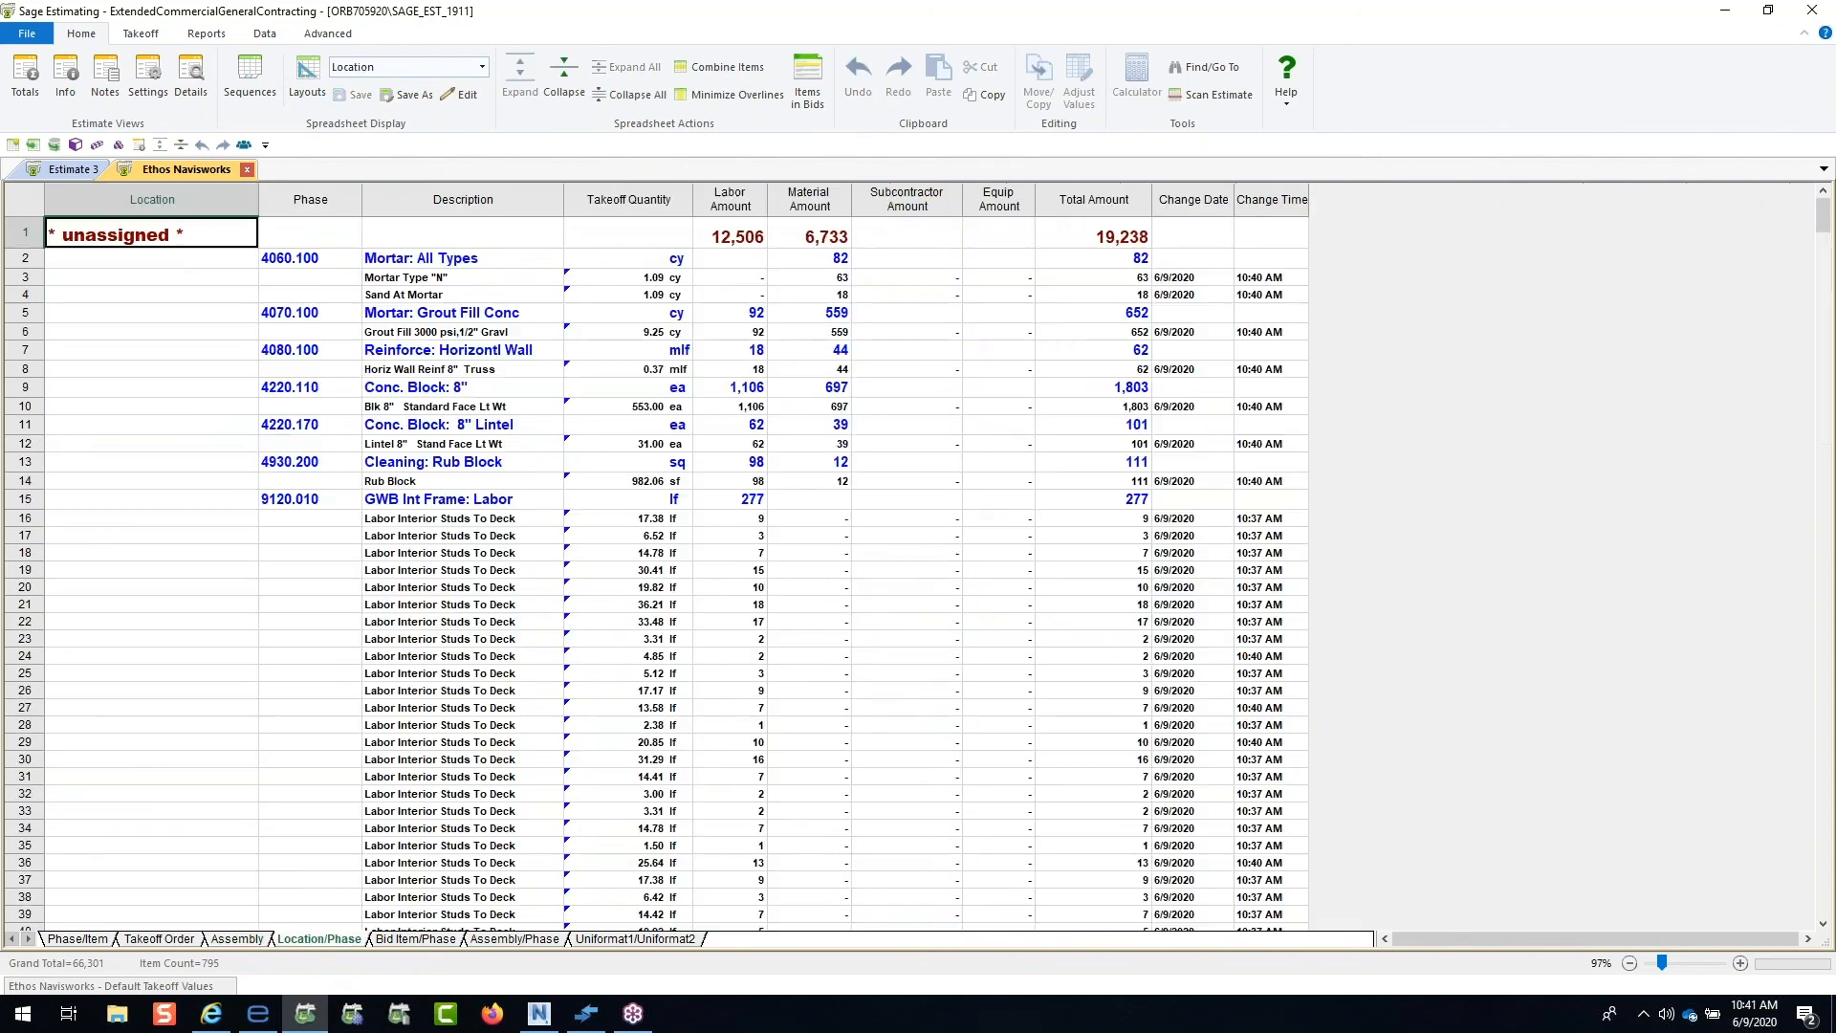
{"action": "left_click", "coordinate": [181, 270]}
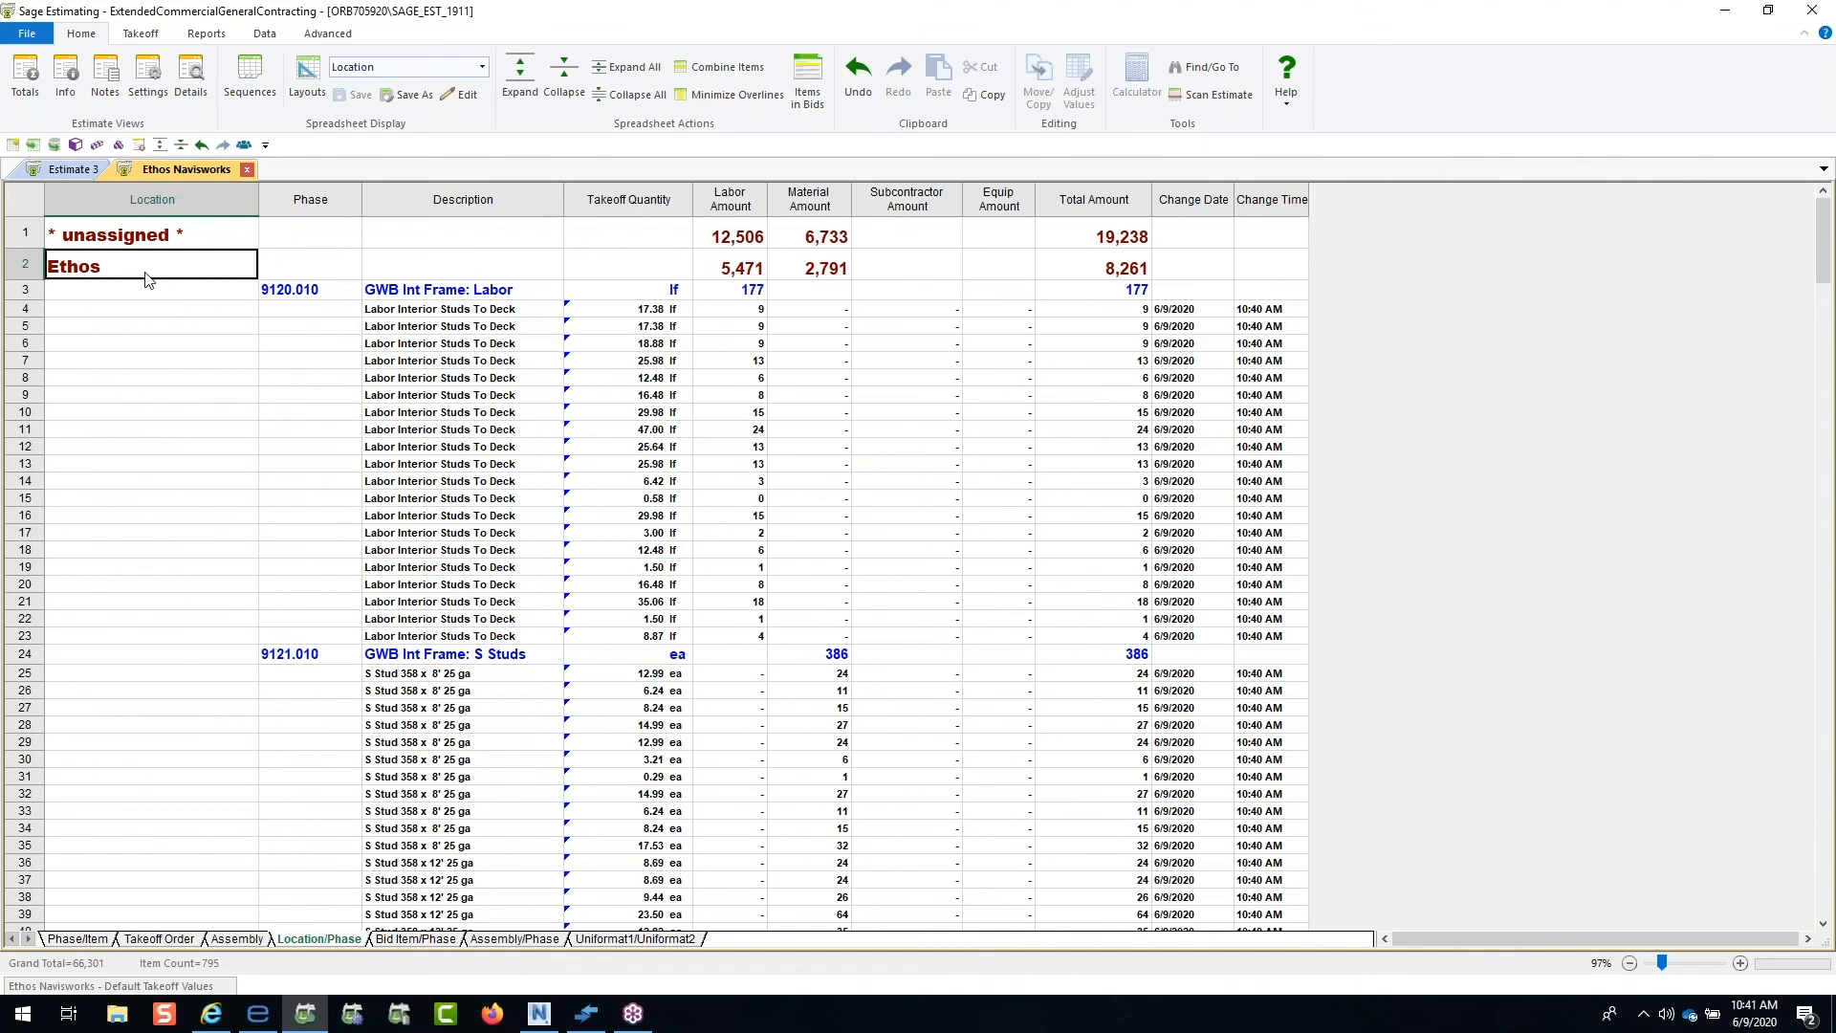
{"action": "left_click", "coordinate": [147, 304]}
{"action": "double_click", "coordinate": [147, 306]}
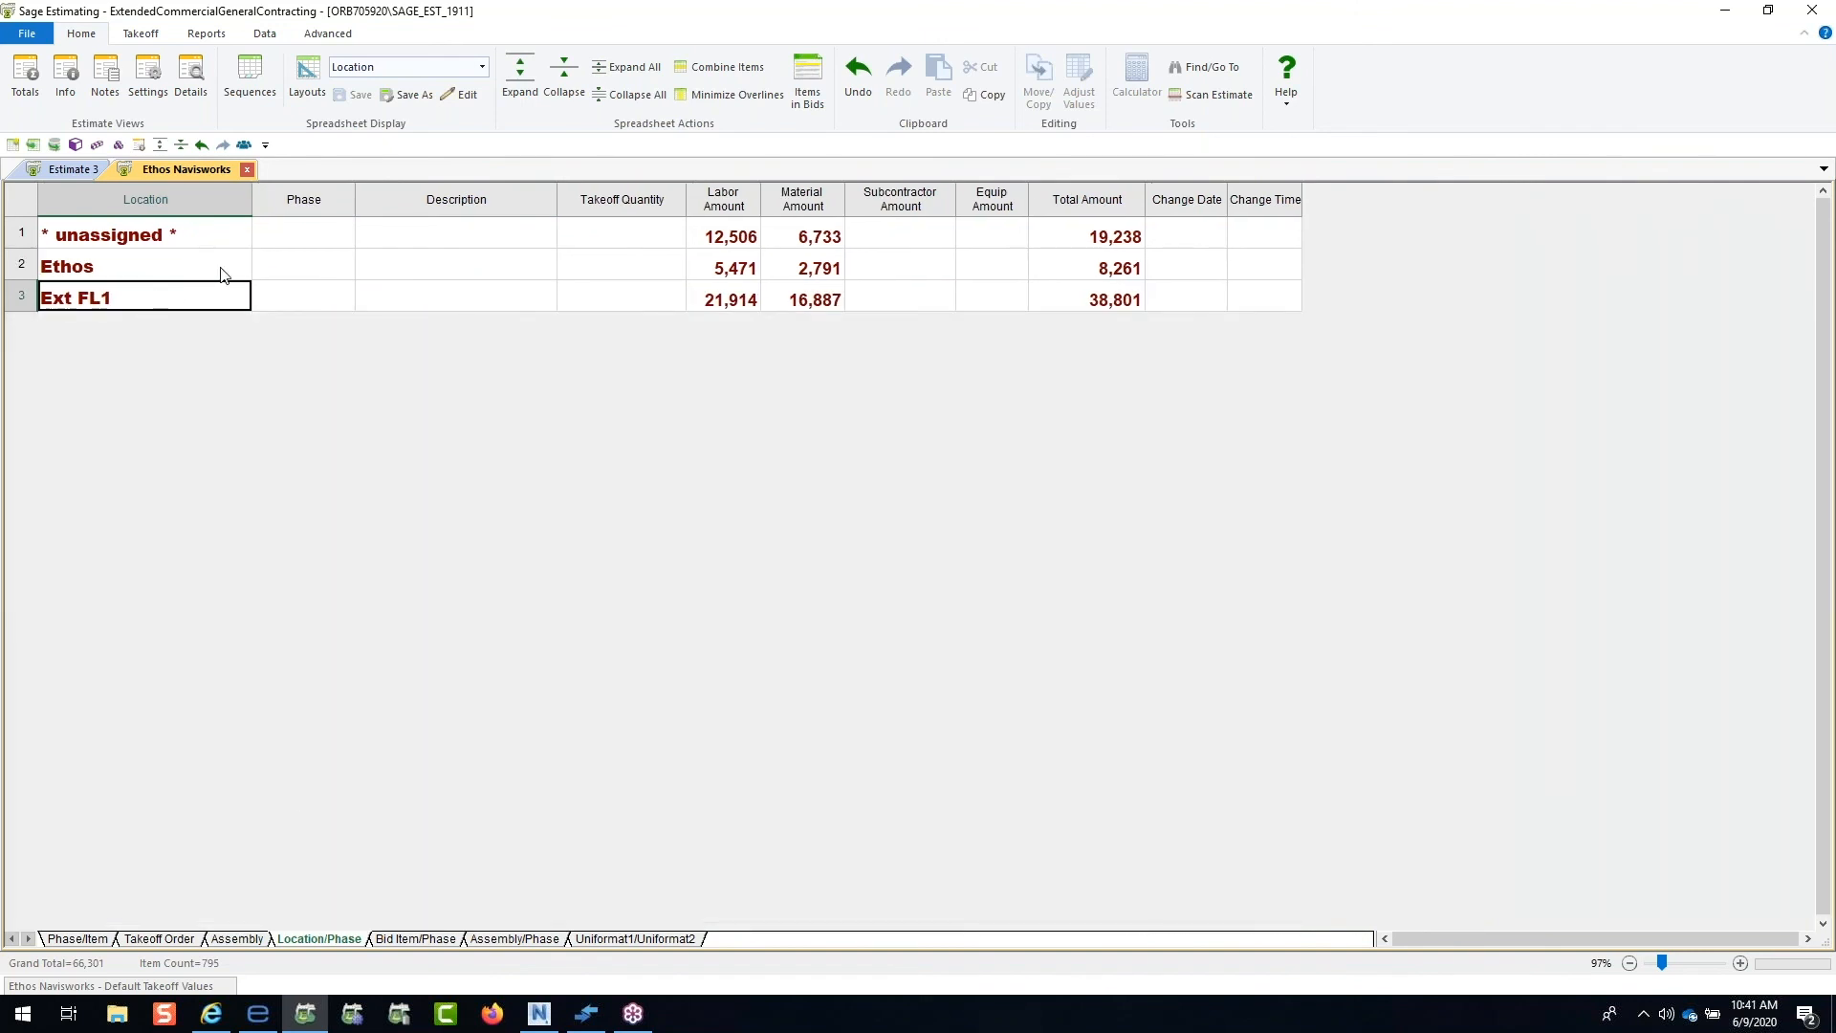
{"action": "left_click", "coordinate": [65, 941]}
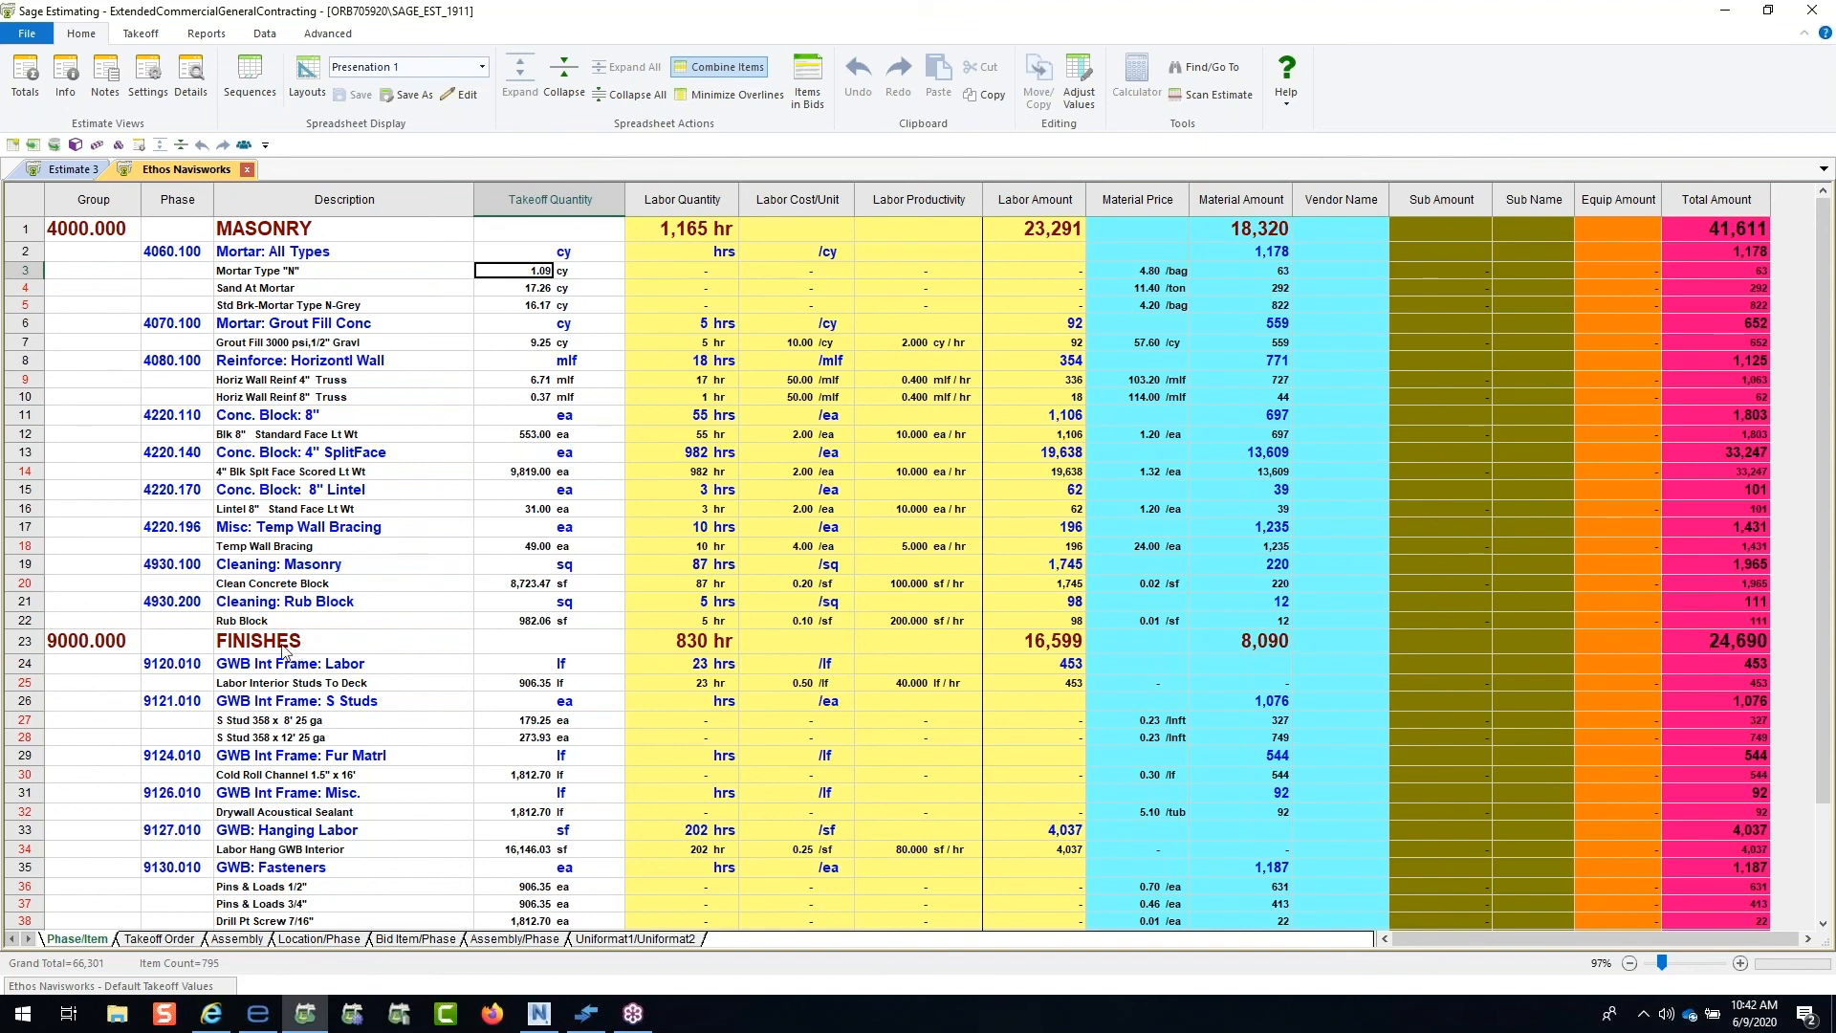
Step: Open the Model 1 estimate from the estimate catalog
{"action": "left_click", "coordinate": [27, 33]}
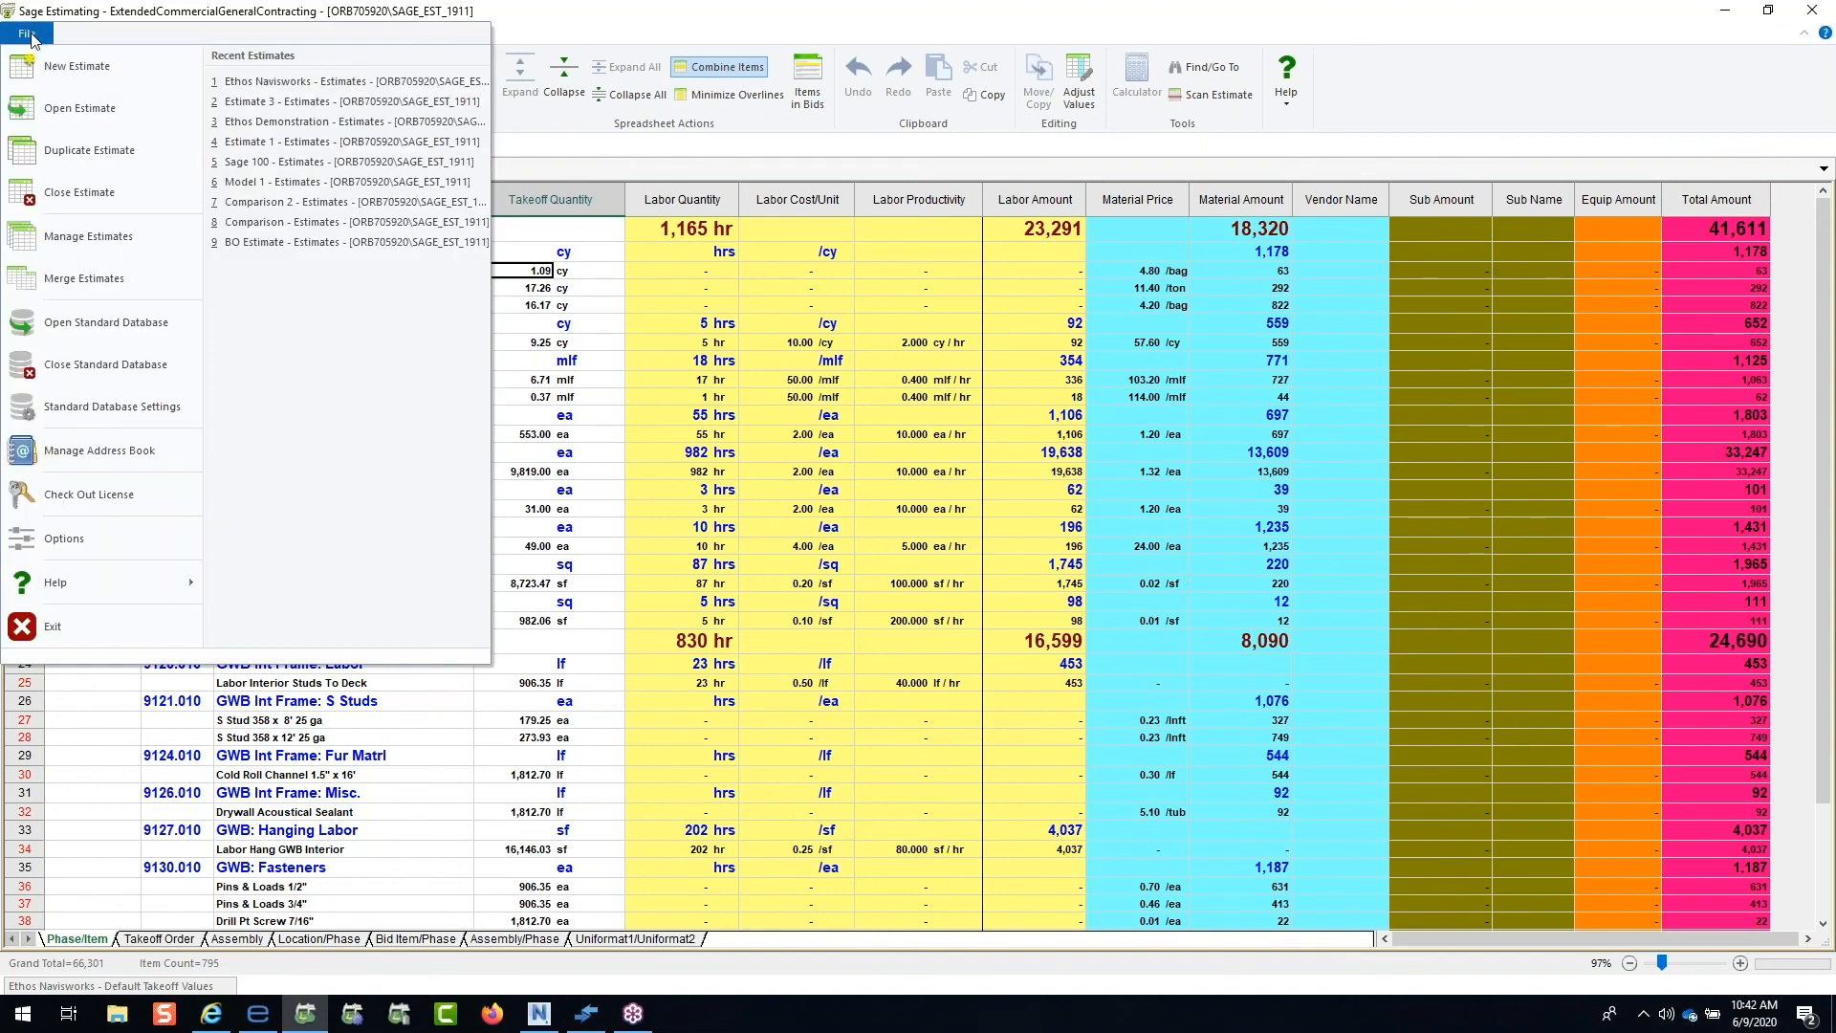
{"action": "left_click", "coordinate": [61, 117]}
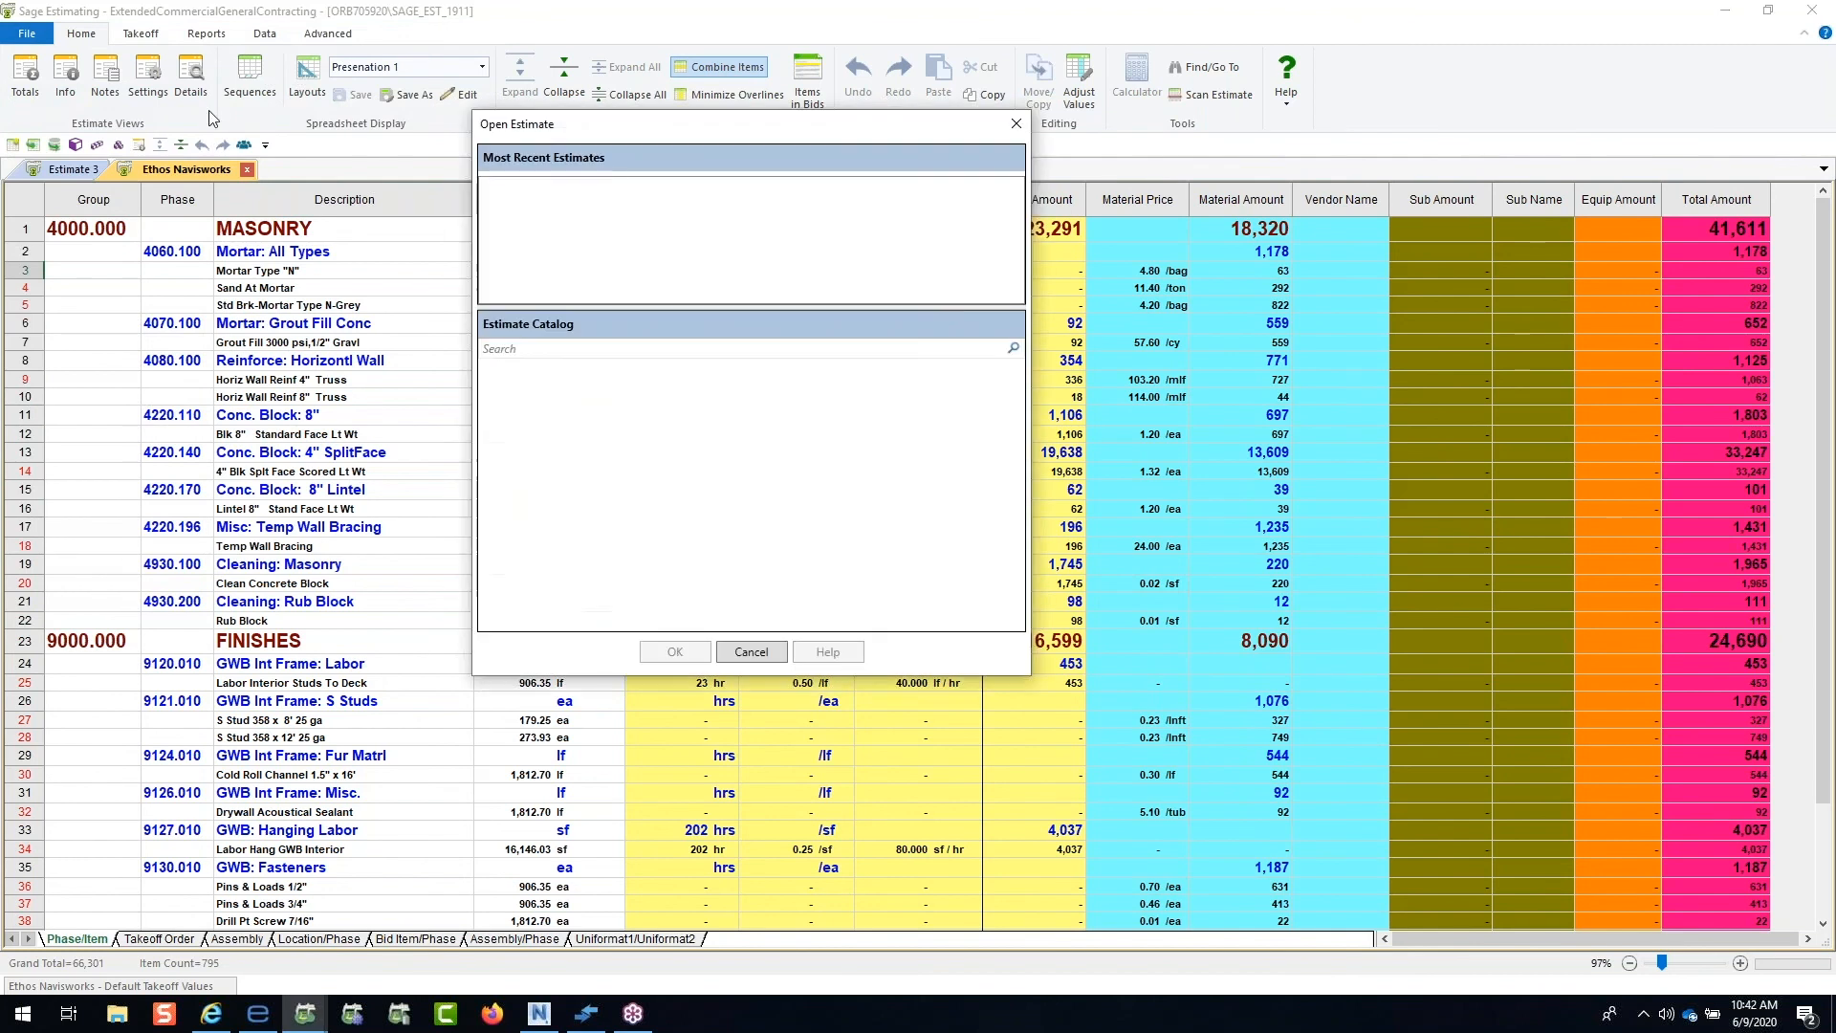
{"action": "left_click_drag", "start_coordinate": [561, 125], "coordinate": [333, 121]}
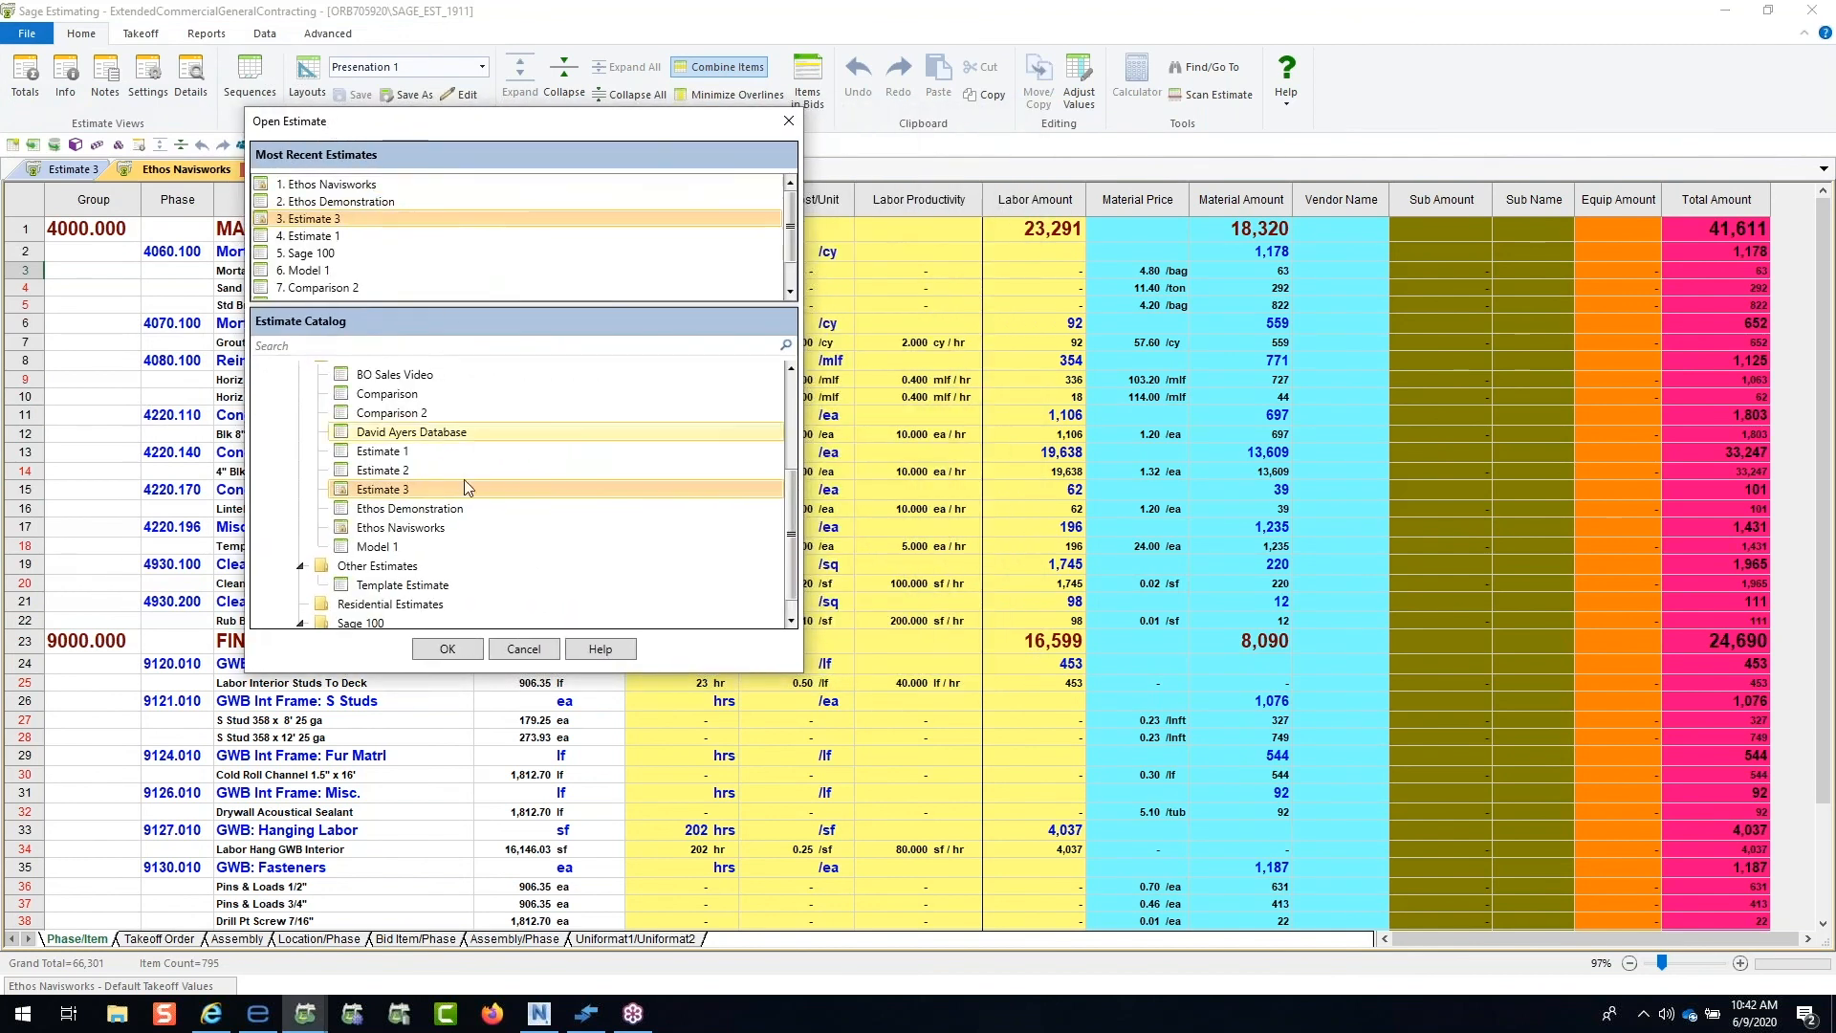
{"action": "double_click", "coordinate": [411, 546]}
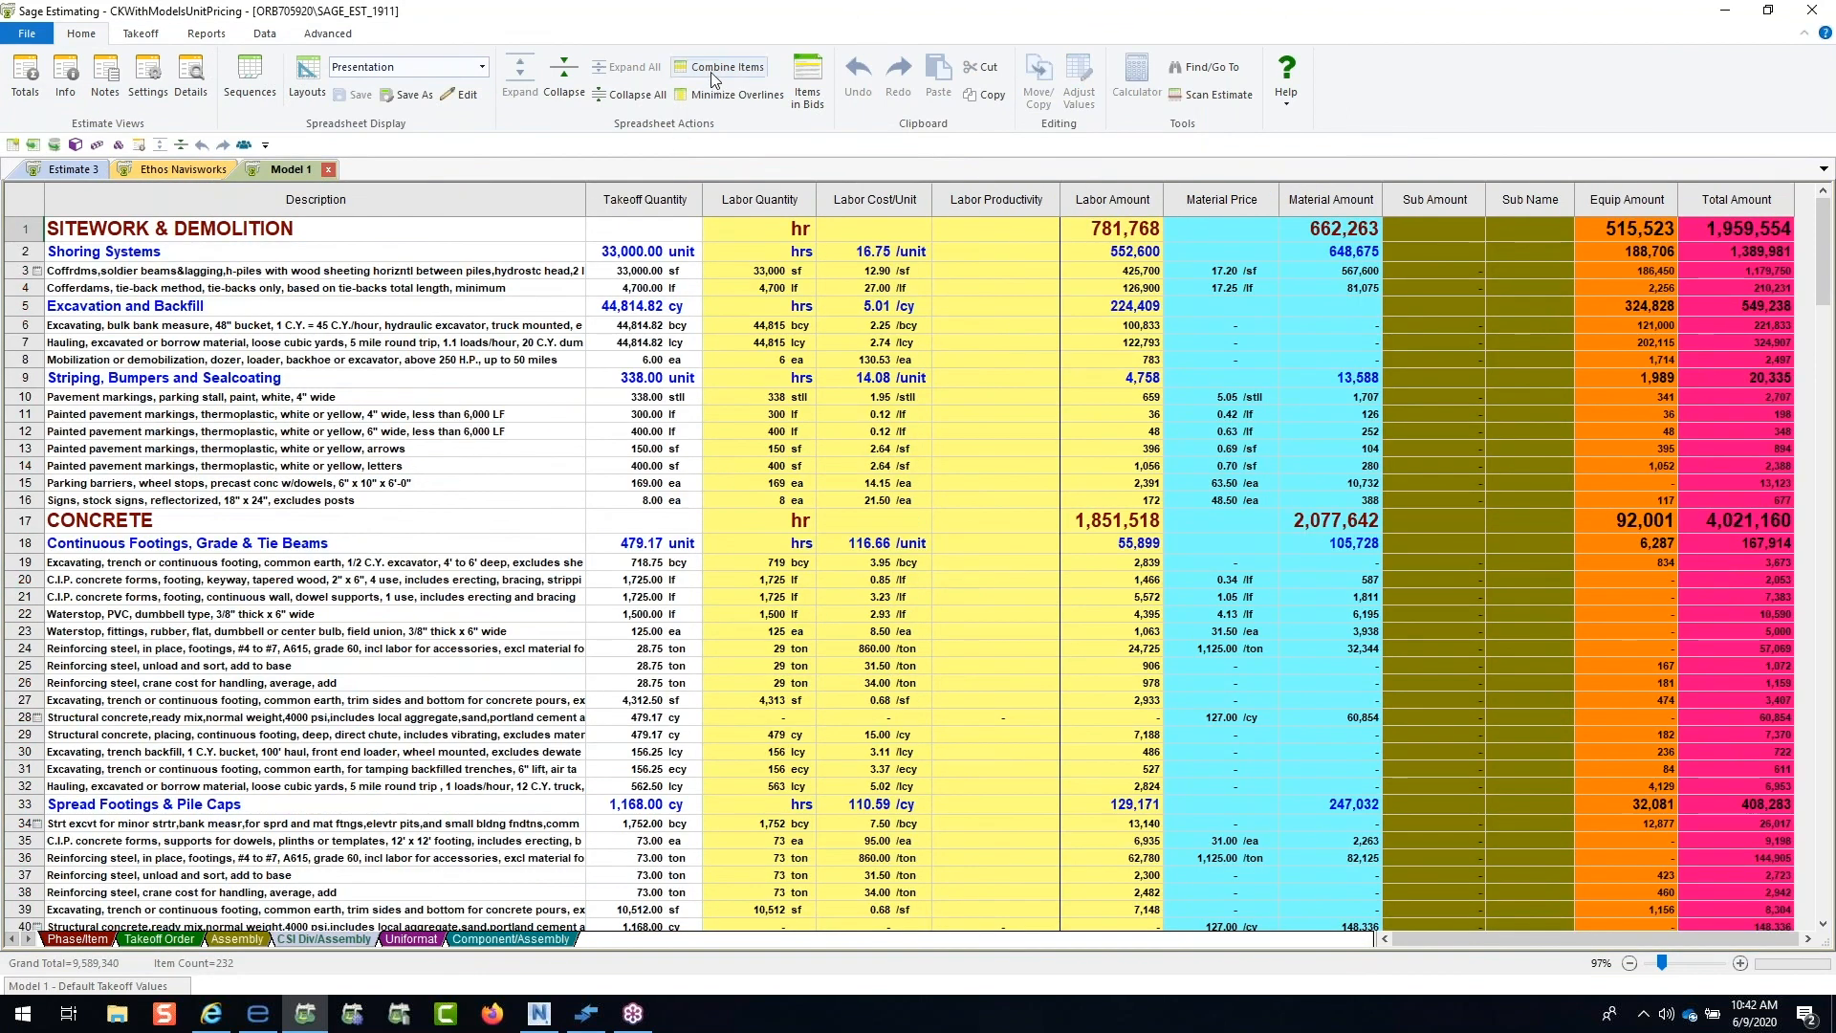
Step: Collapse all groups in the Model 1 estimate and delete every item and assembly in it
{"action": "left_click", "coordinate": [633, 94]}
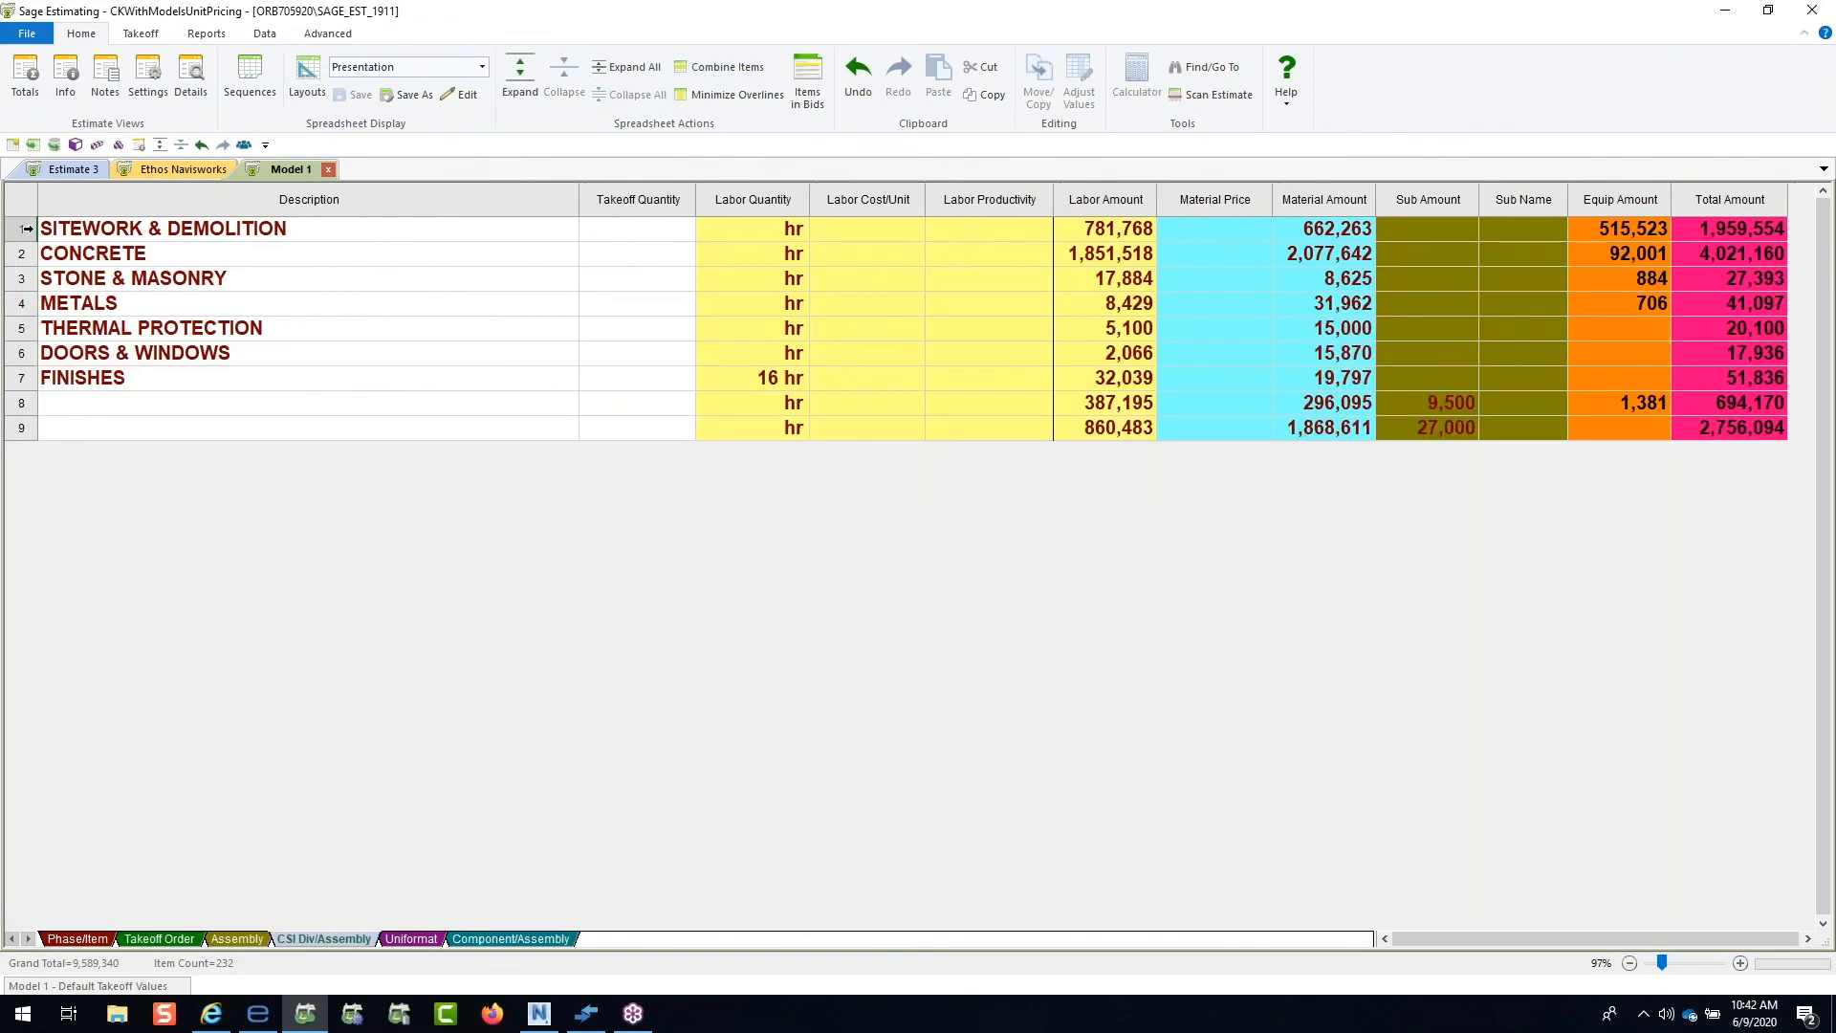
{"action": "left_click_drag", "start_coordinate": [26, 229], "coordinate": [12, 465]}
{"action": "key", "text": "Delete"}
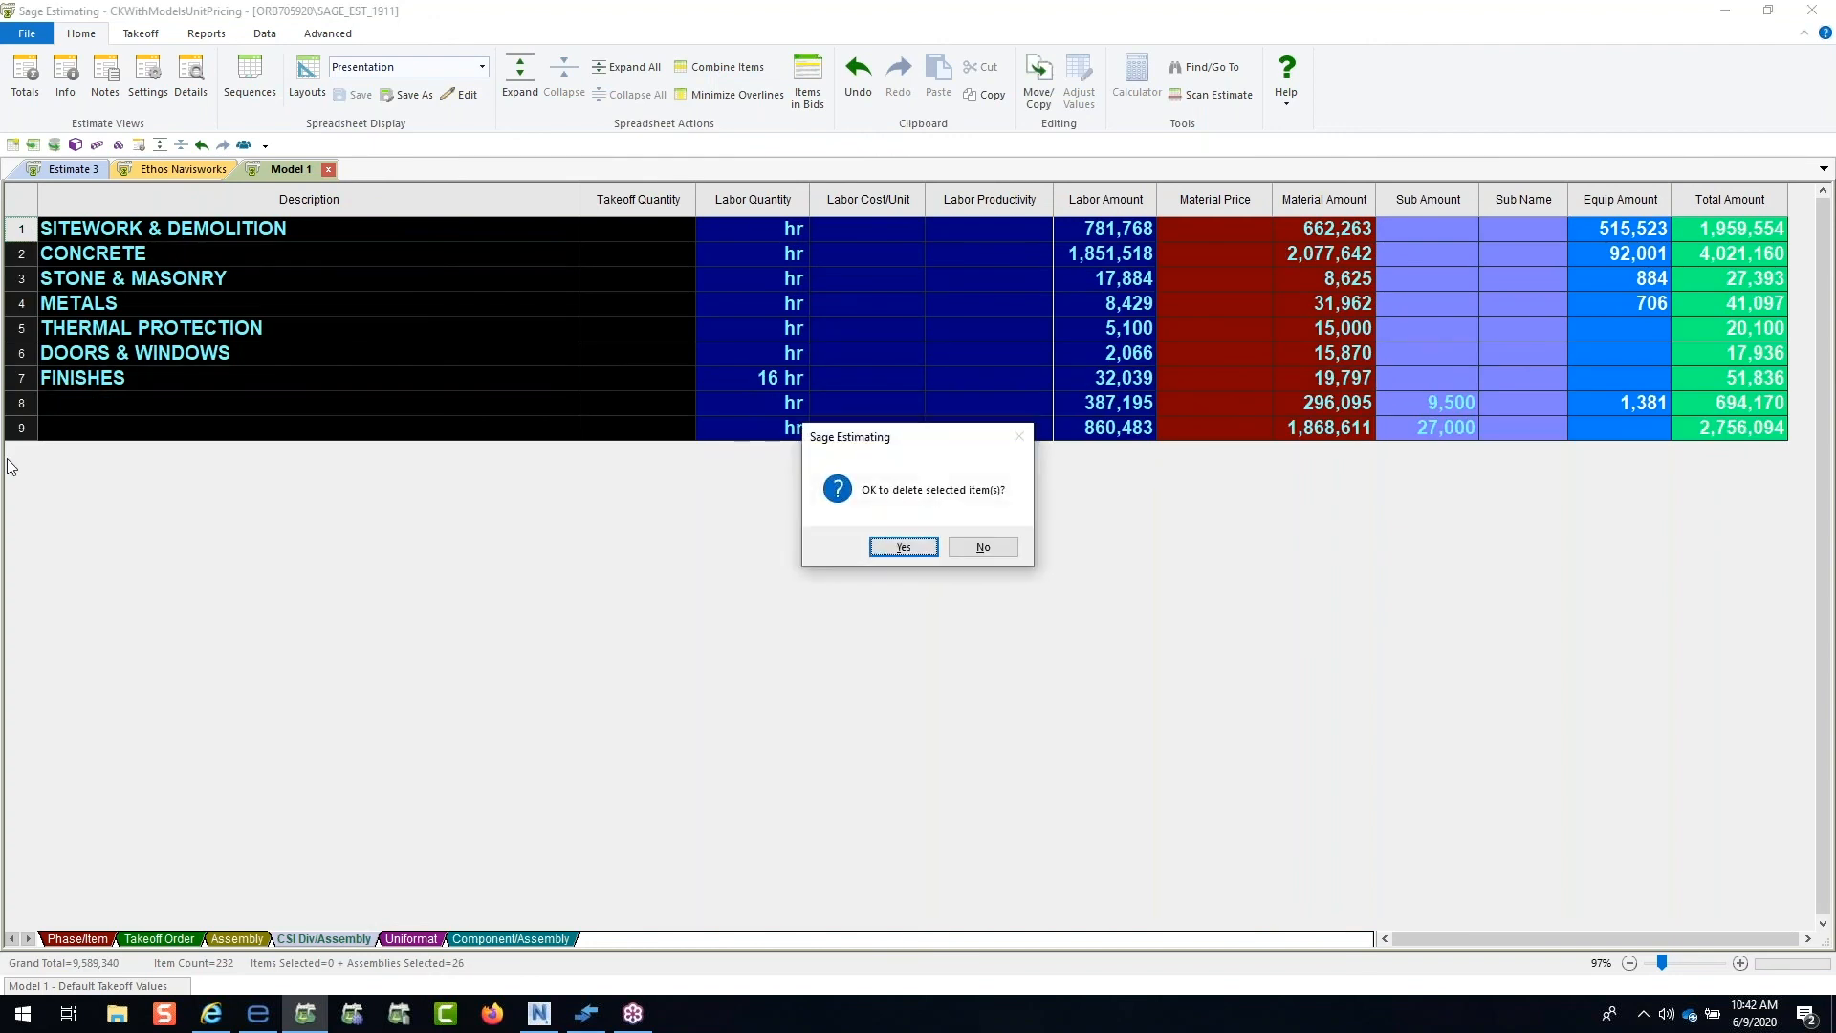
{"action": "left_click", "coordinate": [903, 547]}
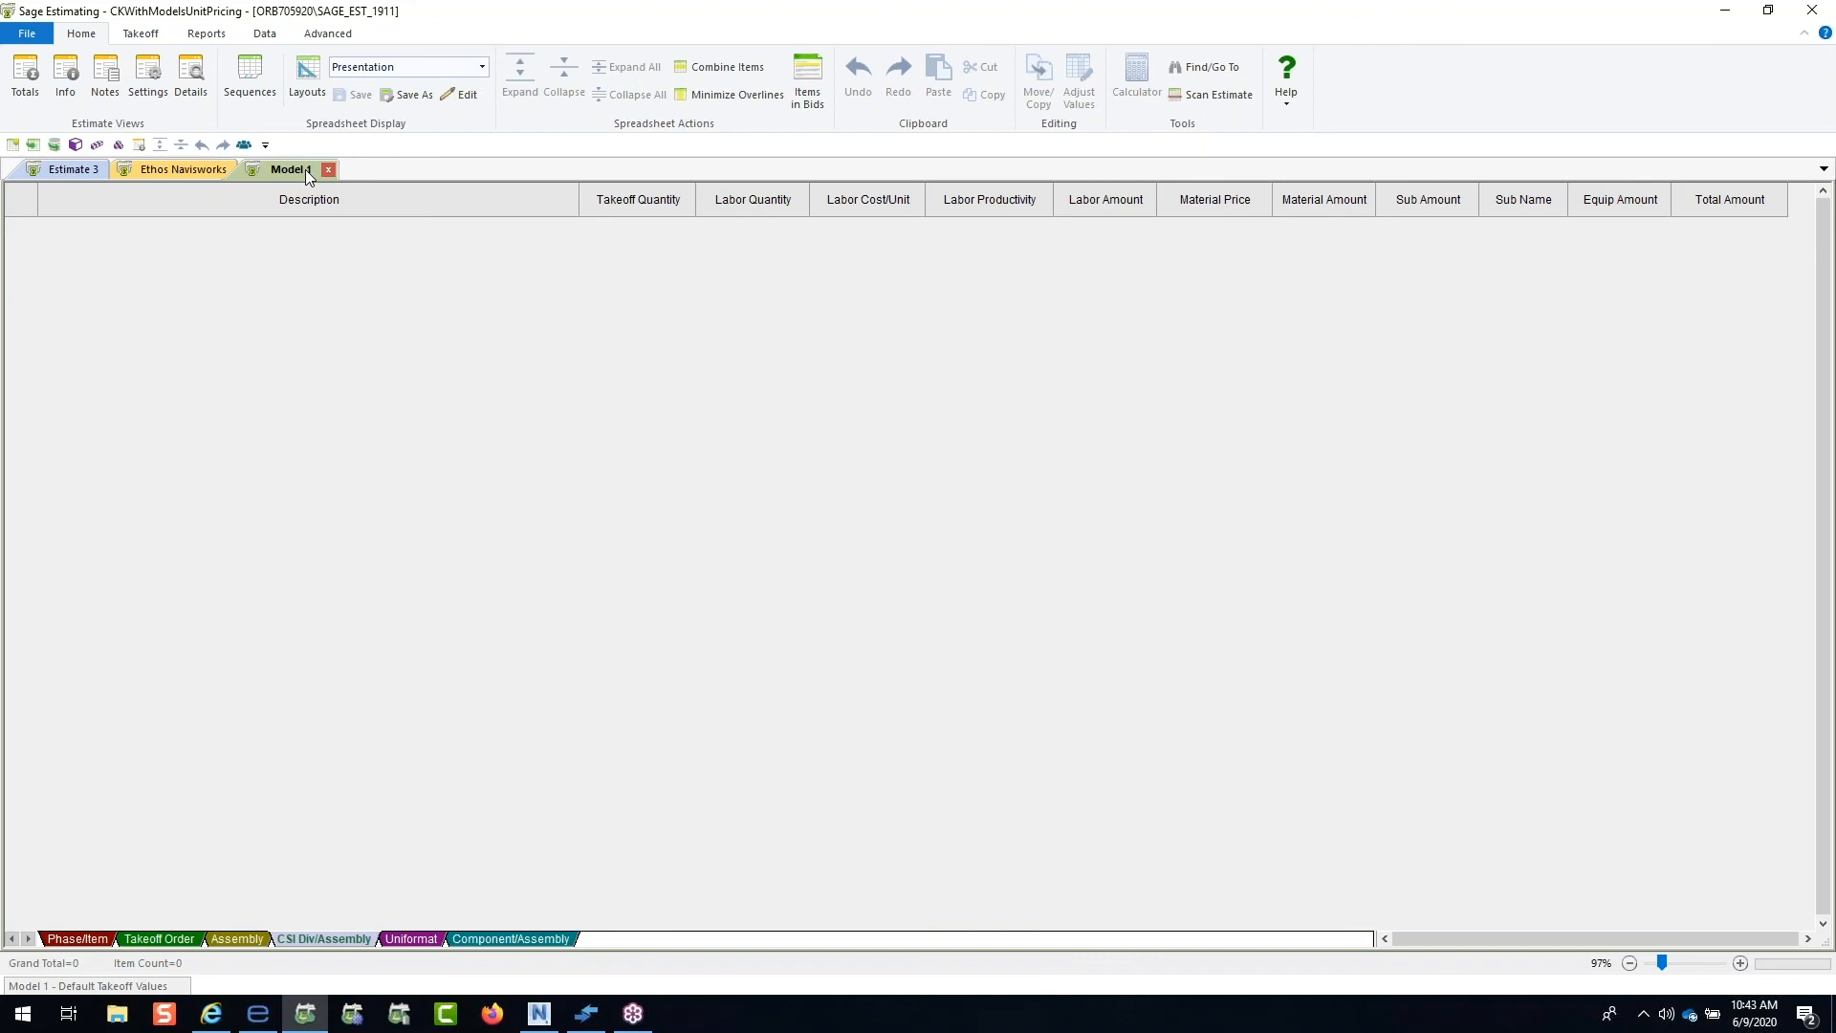
Step: Start a model takeoff from the database's Parking Structures group and open the interview for CONCEPT100A - Parking Structure, Below Grade
{"action": "left_click", "coordinate": [139, 35]}
{"action": "left_click", "coordinate": [115, 74]}
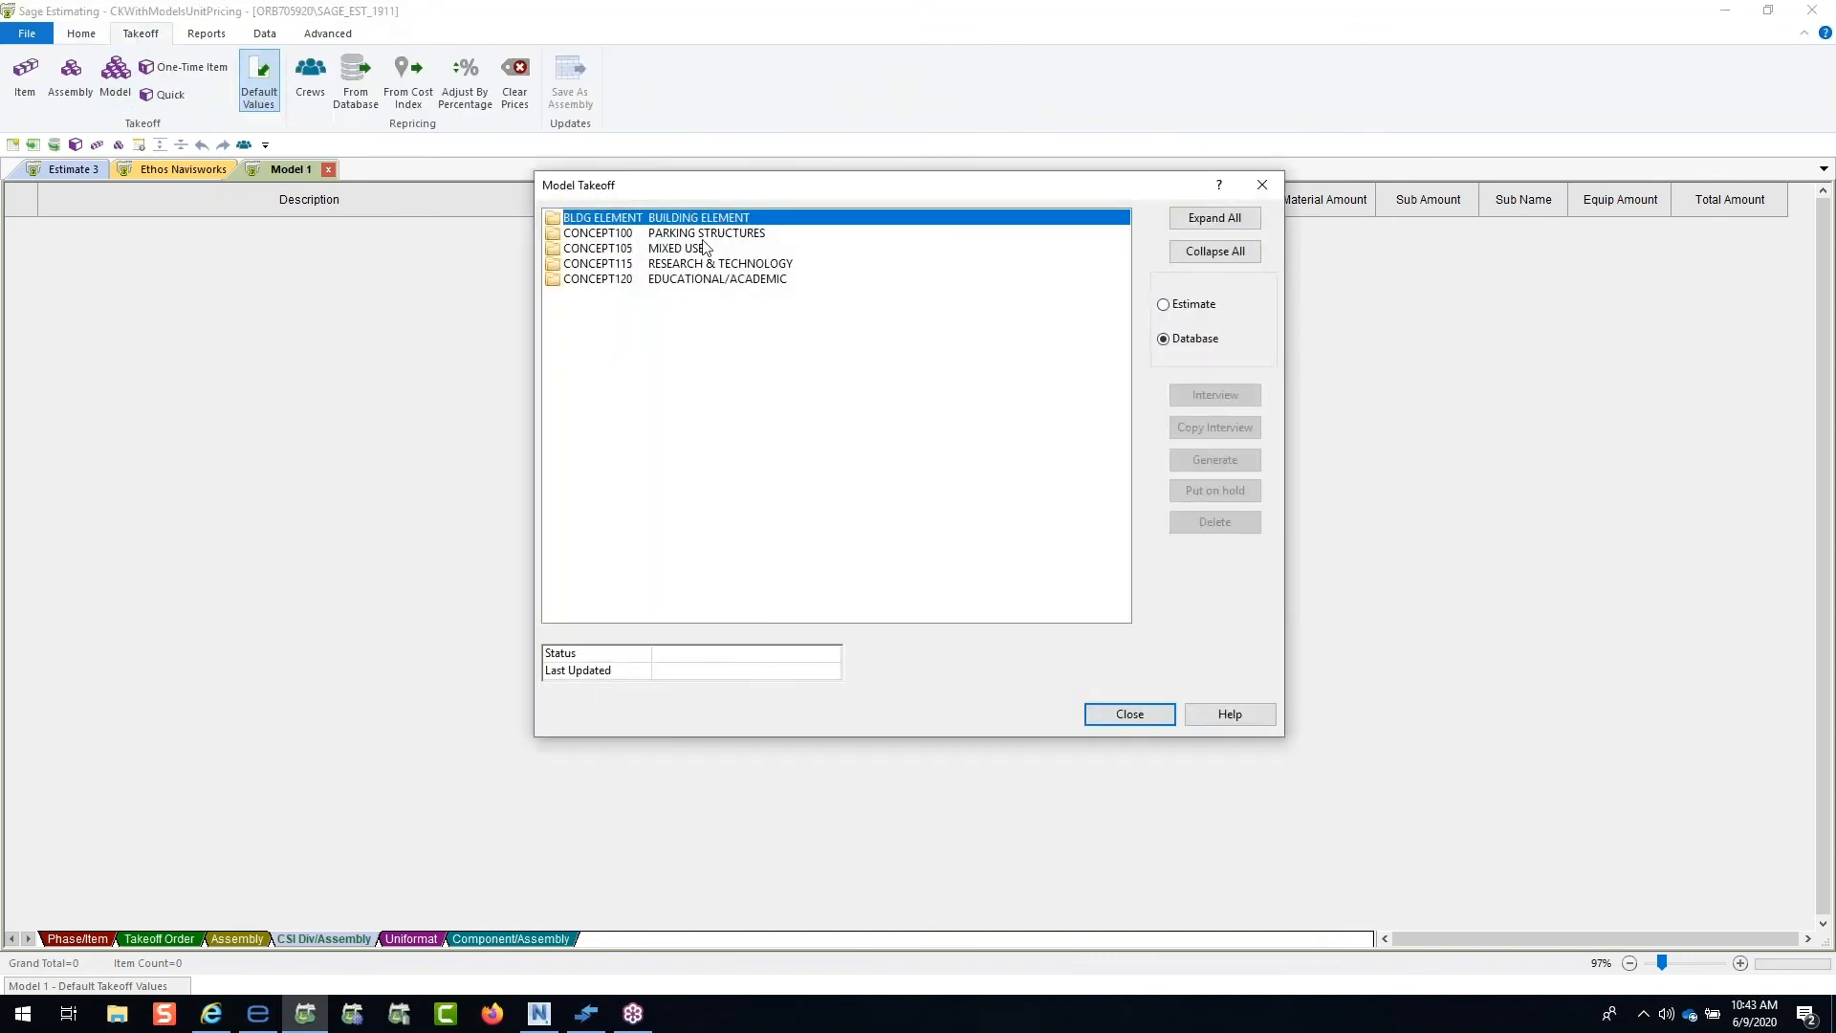
{"action": "double_click", "coordinate": [704, 238]}
{"action": "left_click", "coordinate": [734, 250]}
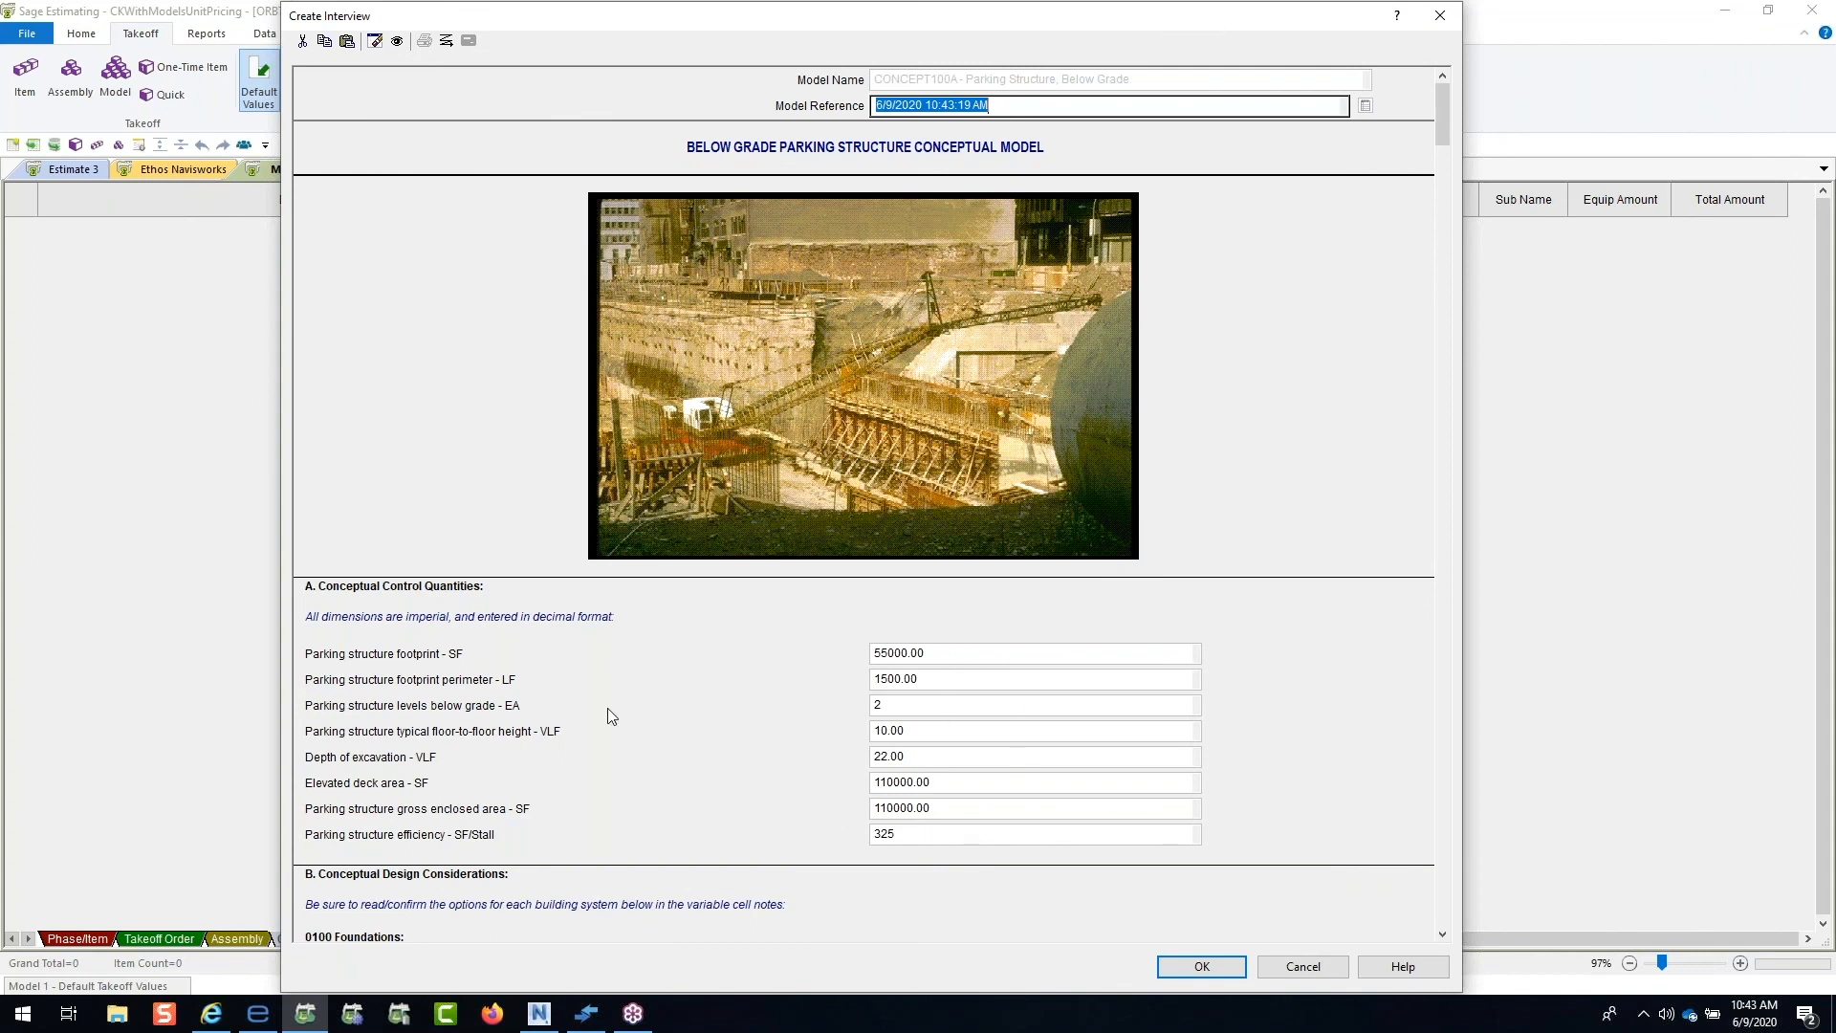
Step: Review the control quantities and notes from structure footprint to depth of excavation in the parking structure interview and accept the default values
{"action": "scroll", "coordinate": [598, 656], "scroll_direction": "down", "scroll_amount": 5}
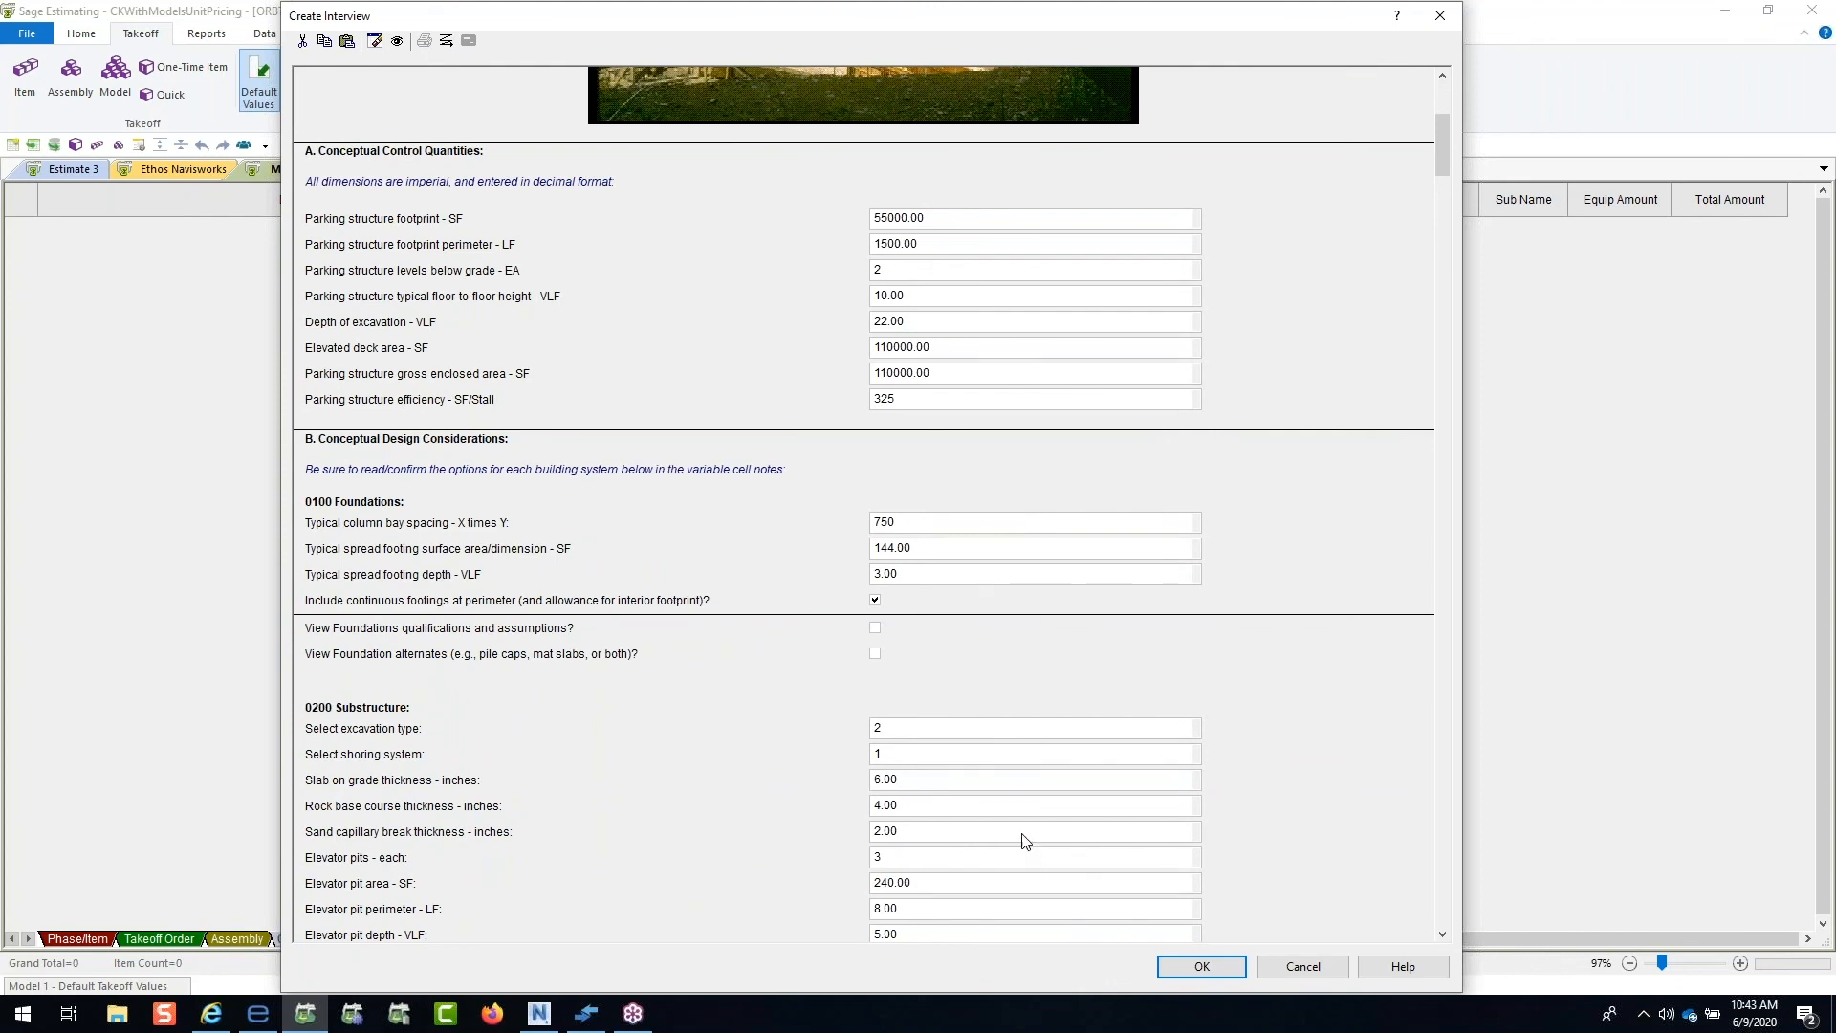
{"action": "scroll", "coordinate": [1017, 814], "scroll_direction": "up", "scroll_amount": 3}
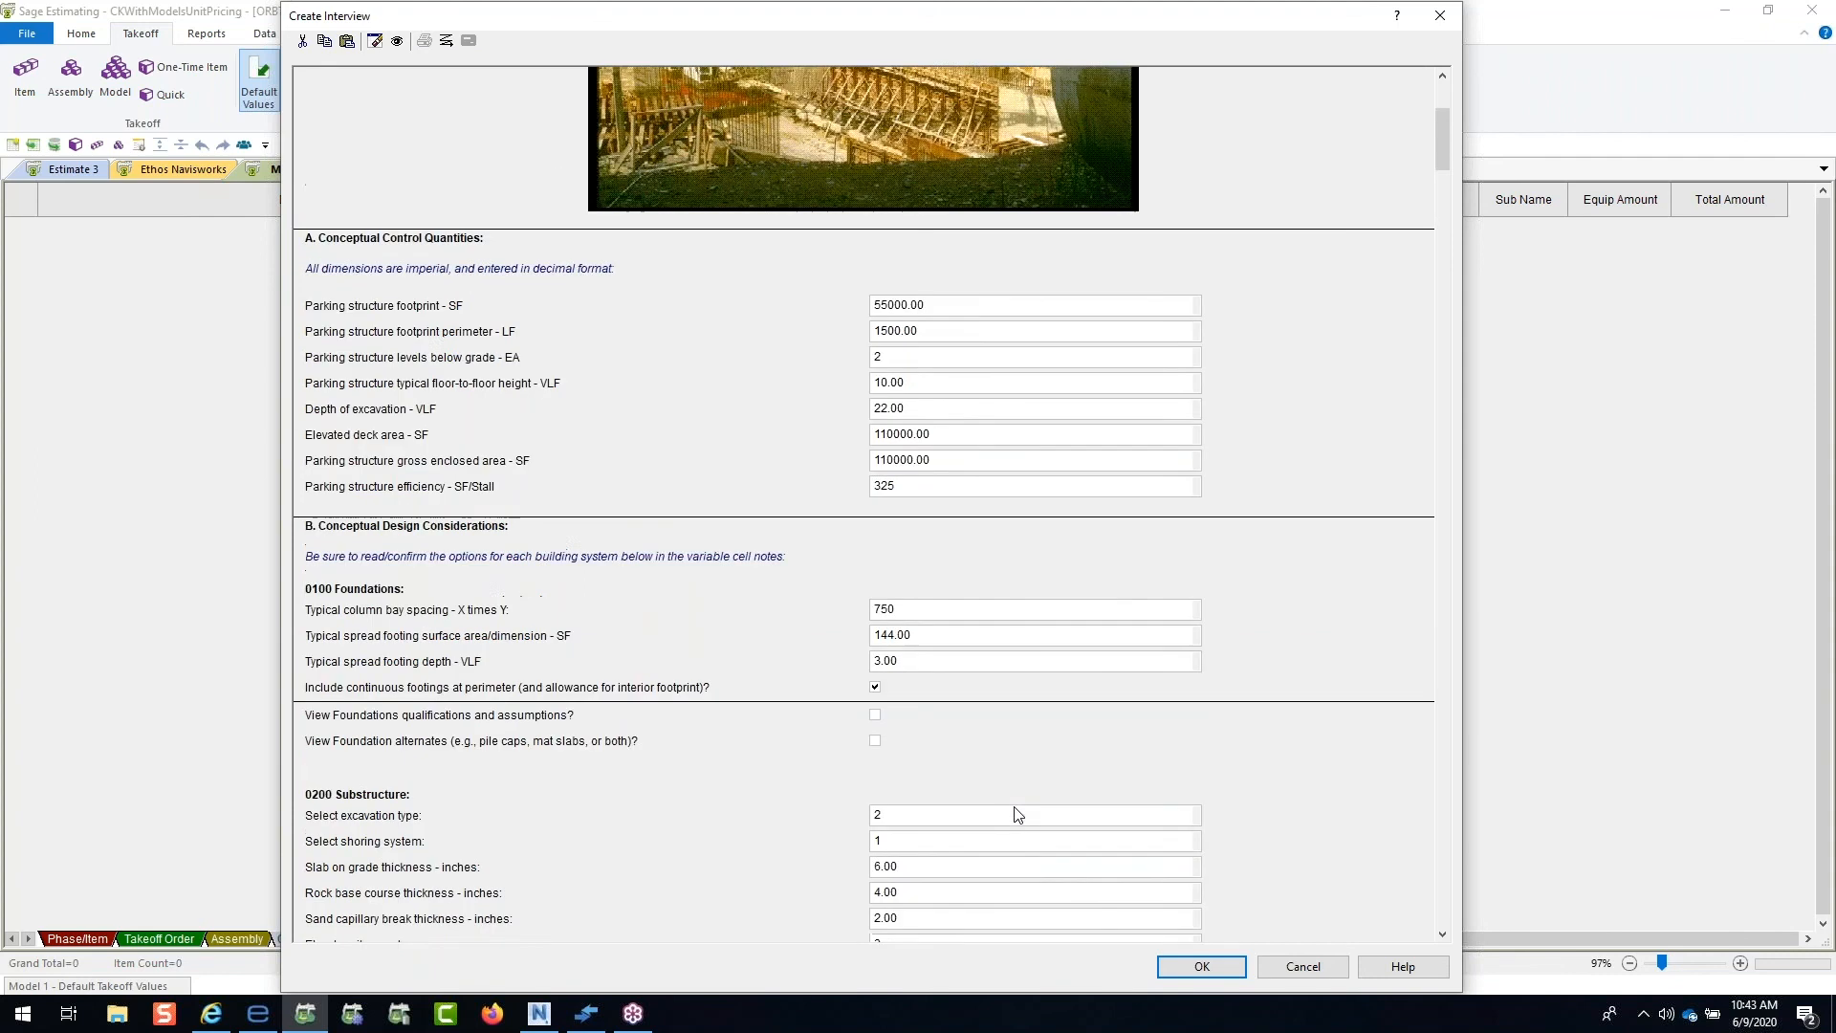
{"action": "left_click", "coordinate": [951, 569]}
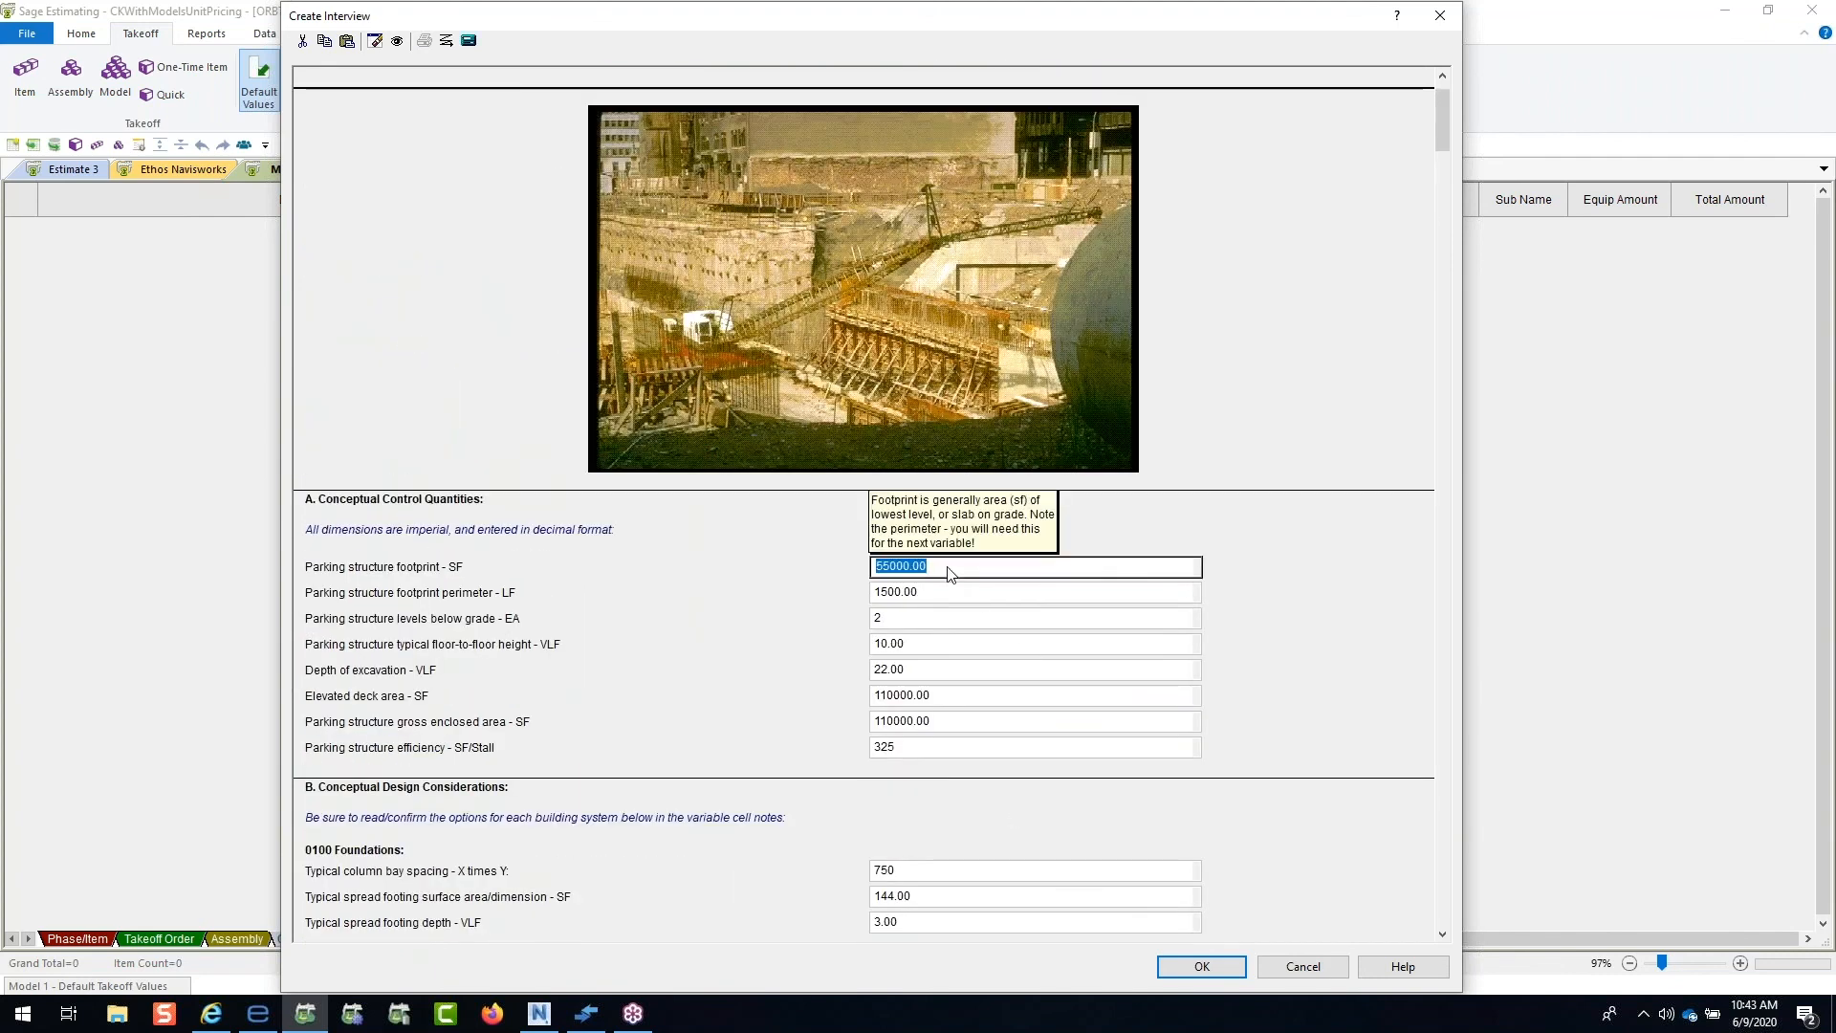
{"action": "left_click", "coordinate": [955, 594]}
{"action": "left_click", "coordinate": [955, 619]}
{"action": "left_click", "coordinate": [964, 644]}
{"action": "left_click", "coordinate": [959, 671]}
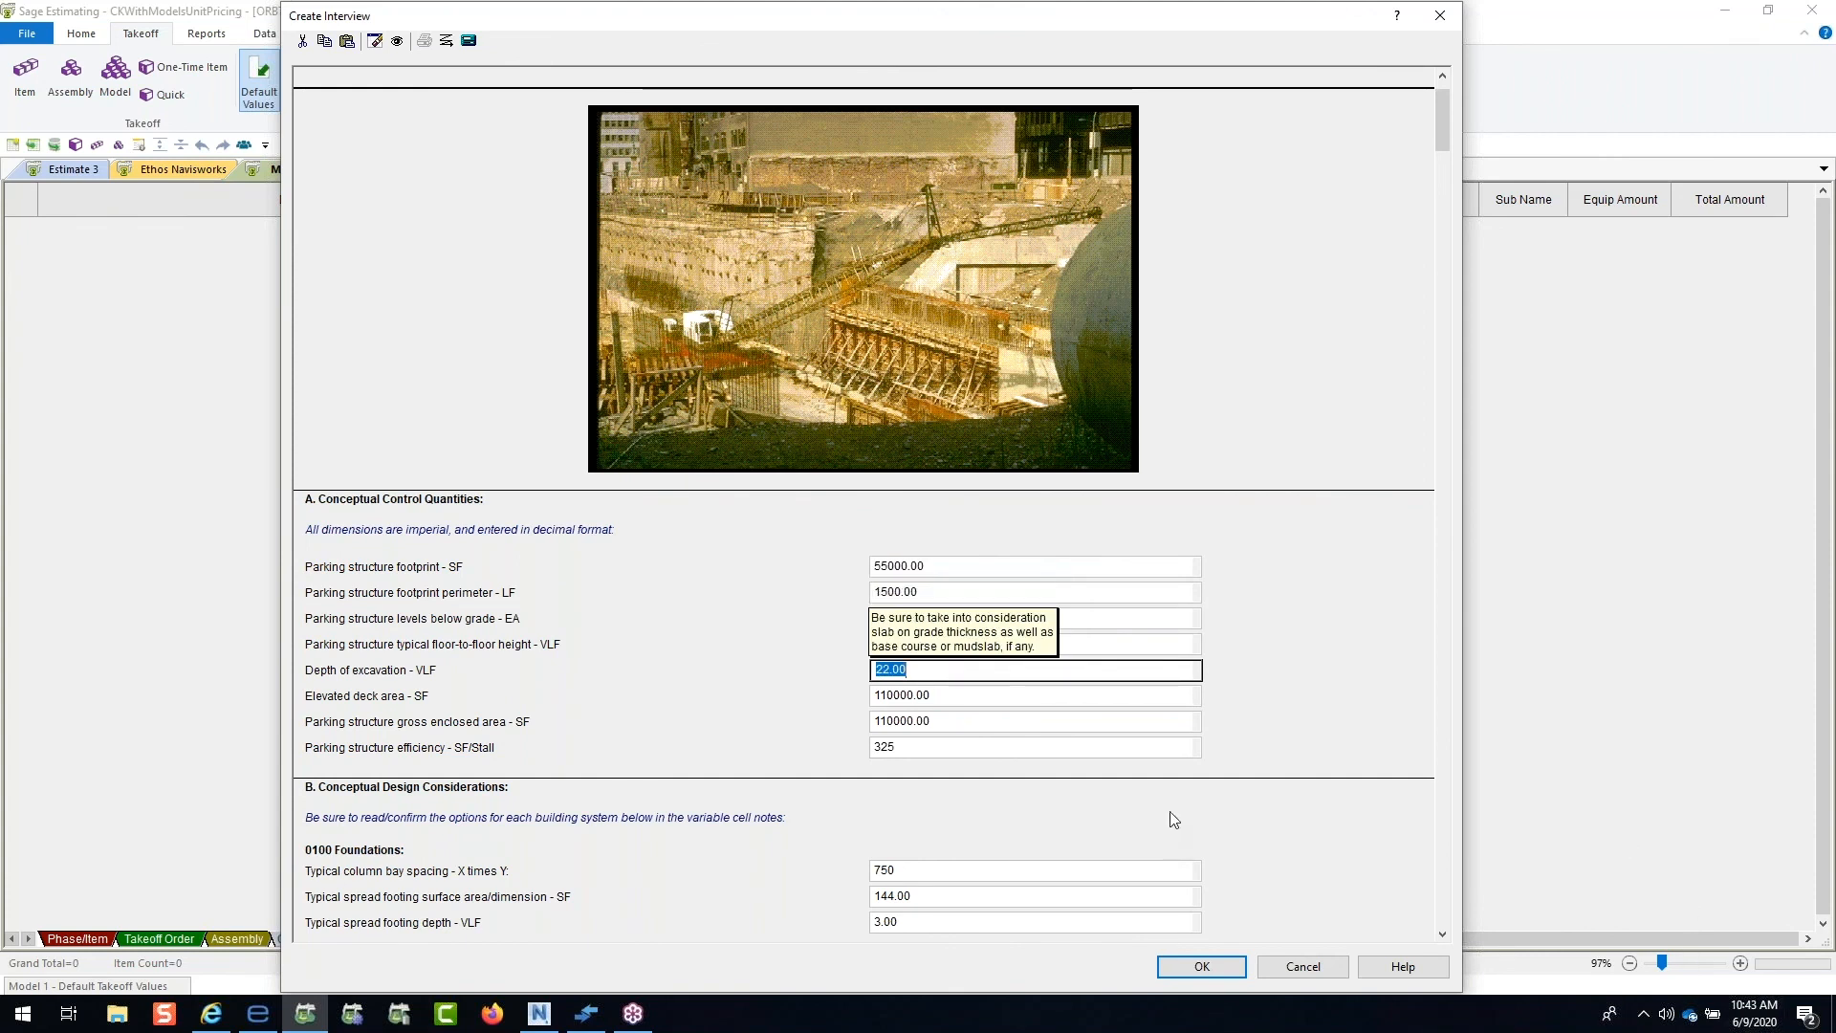
{"action": "left_click", "coordinate": [1205, 968]}
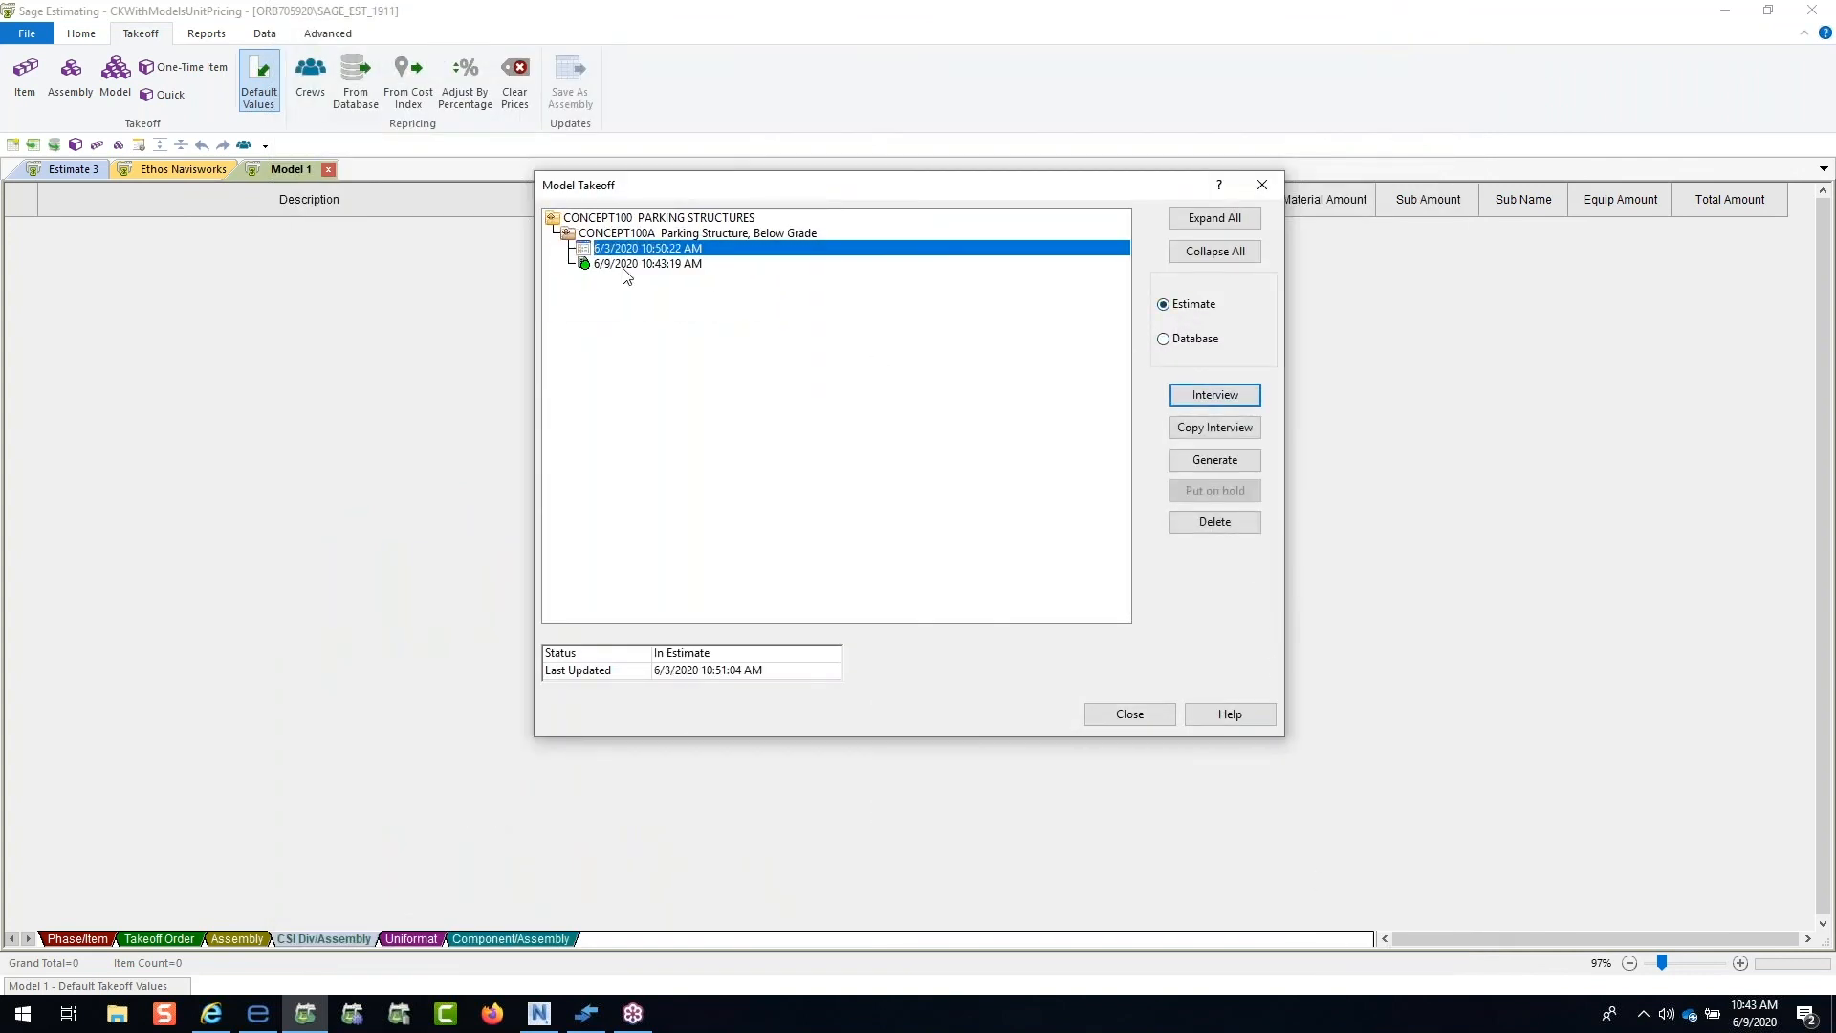
Step: Check the new 6/9/2020 CONCEPT100A interview, generate its model into the estimate, and close the model takeoff
{"action": "double_click", "coordinate": [629, 265]}
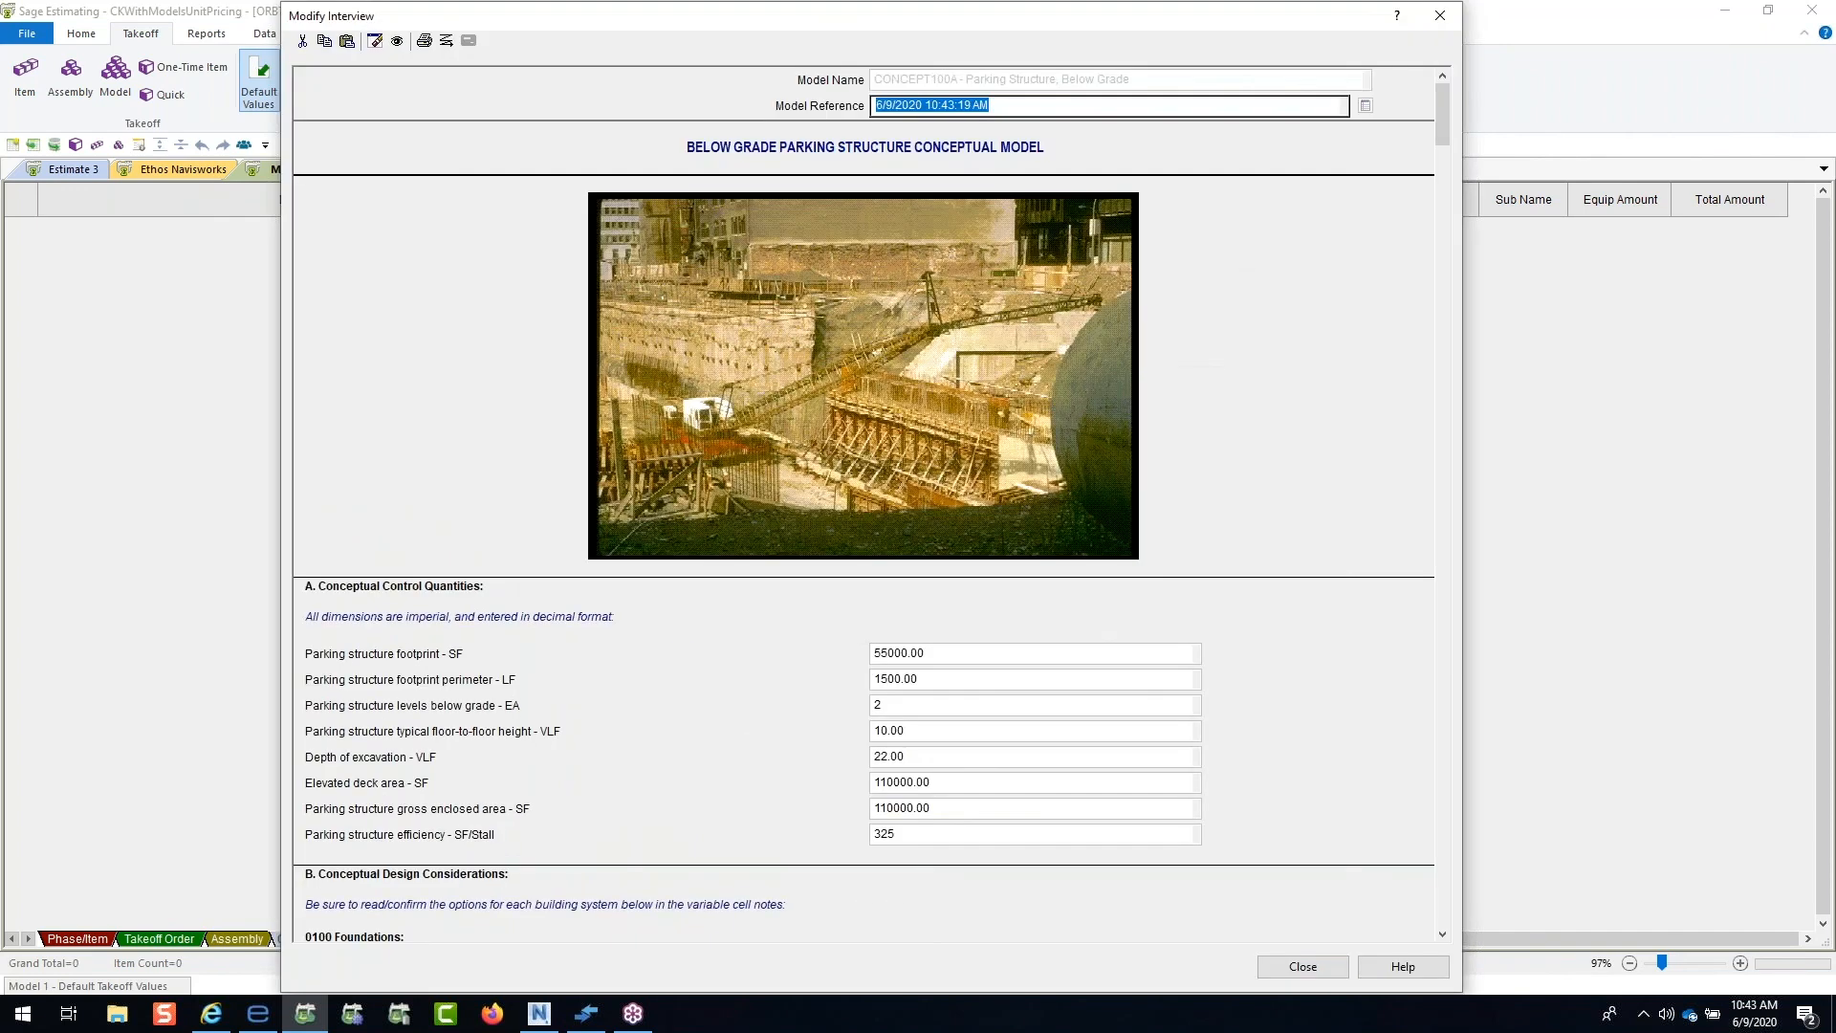
{"action": "left_click", "coordinate": [1317, 971]}
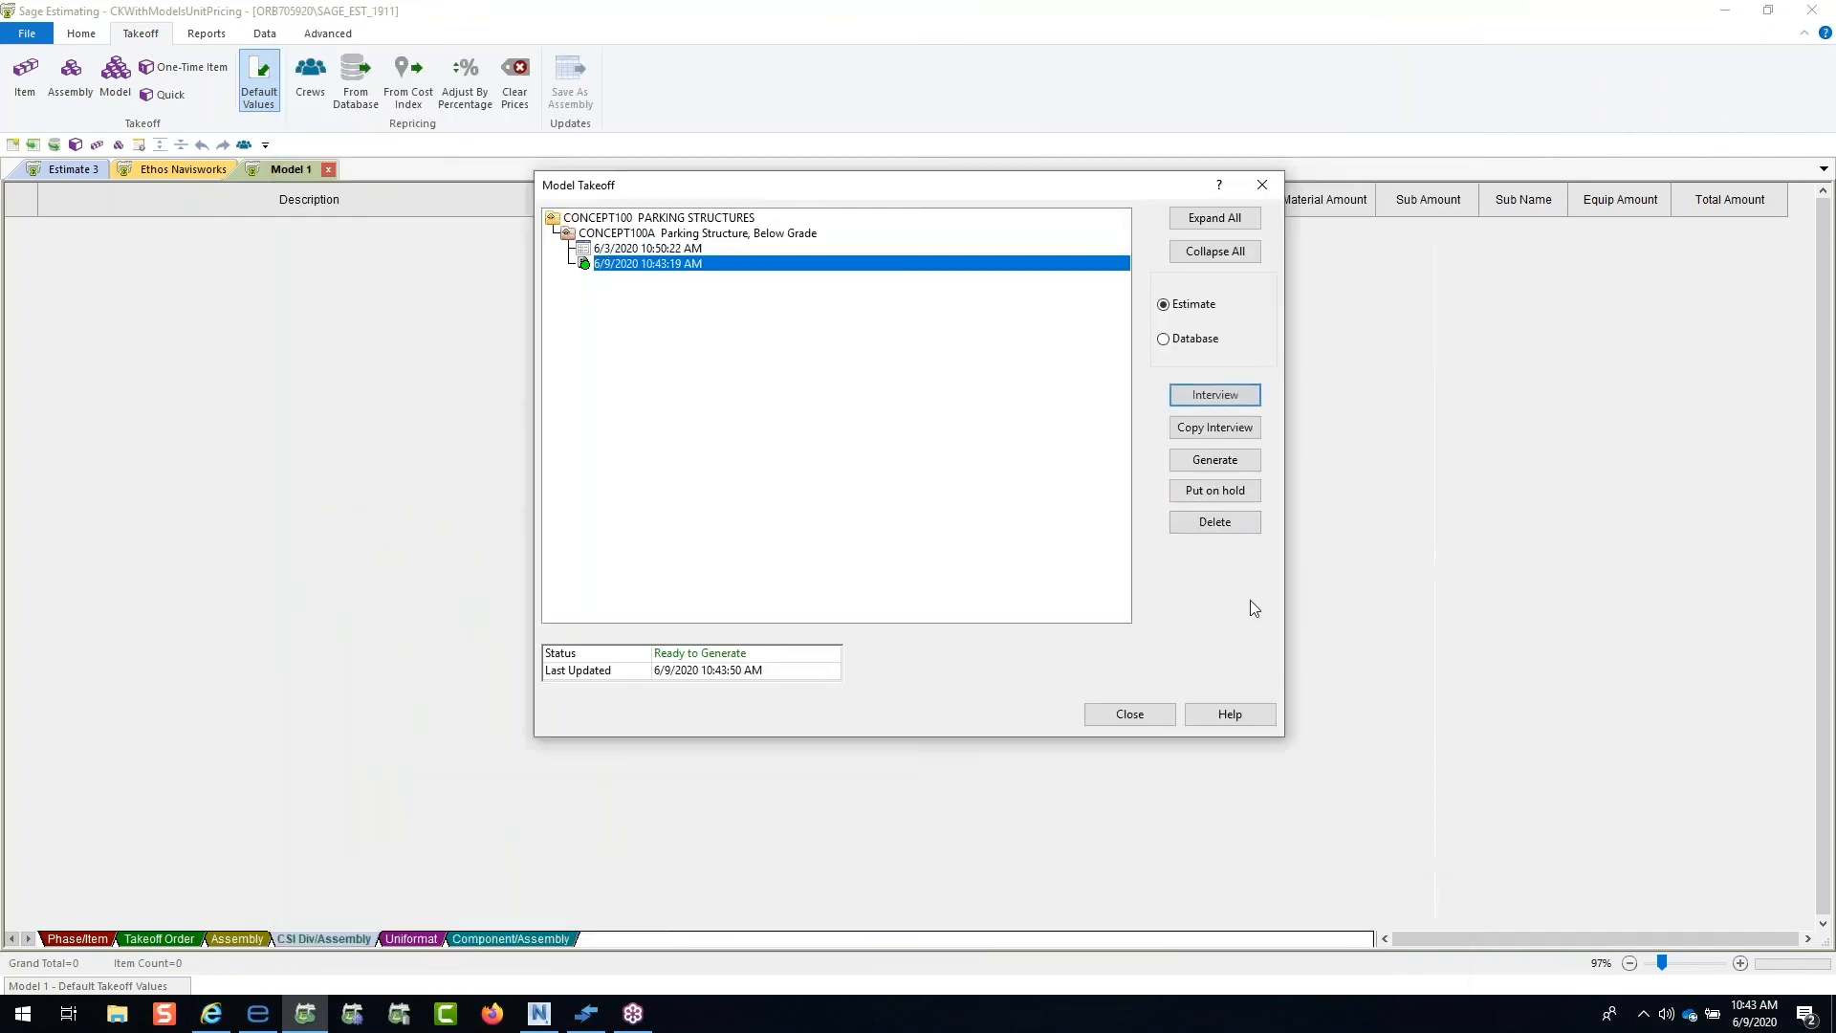
{"action": "left_click", "coordinate": [1215, 460]}
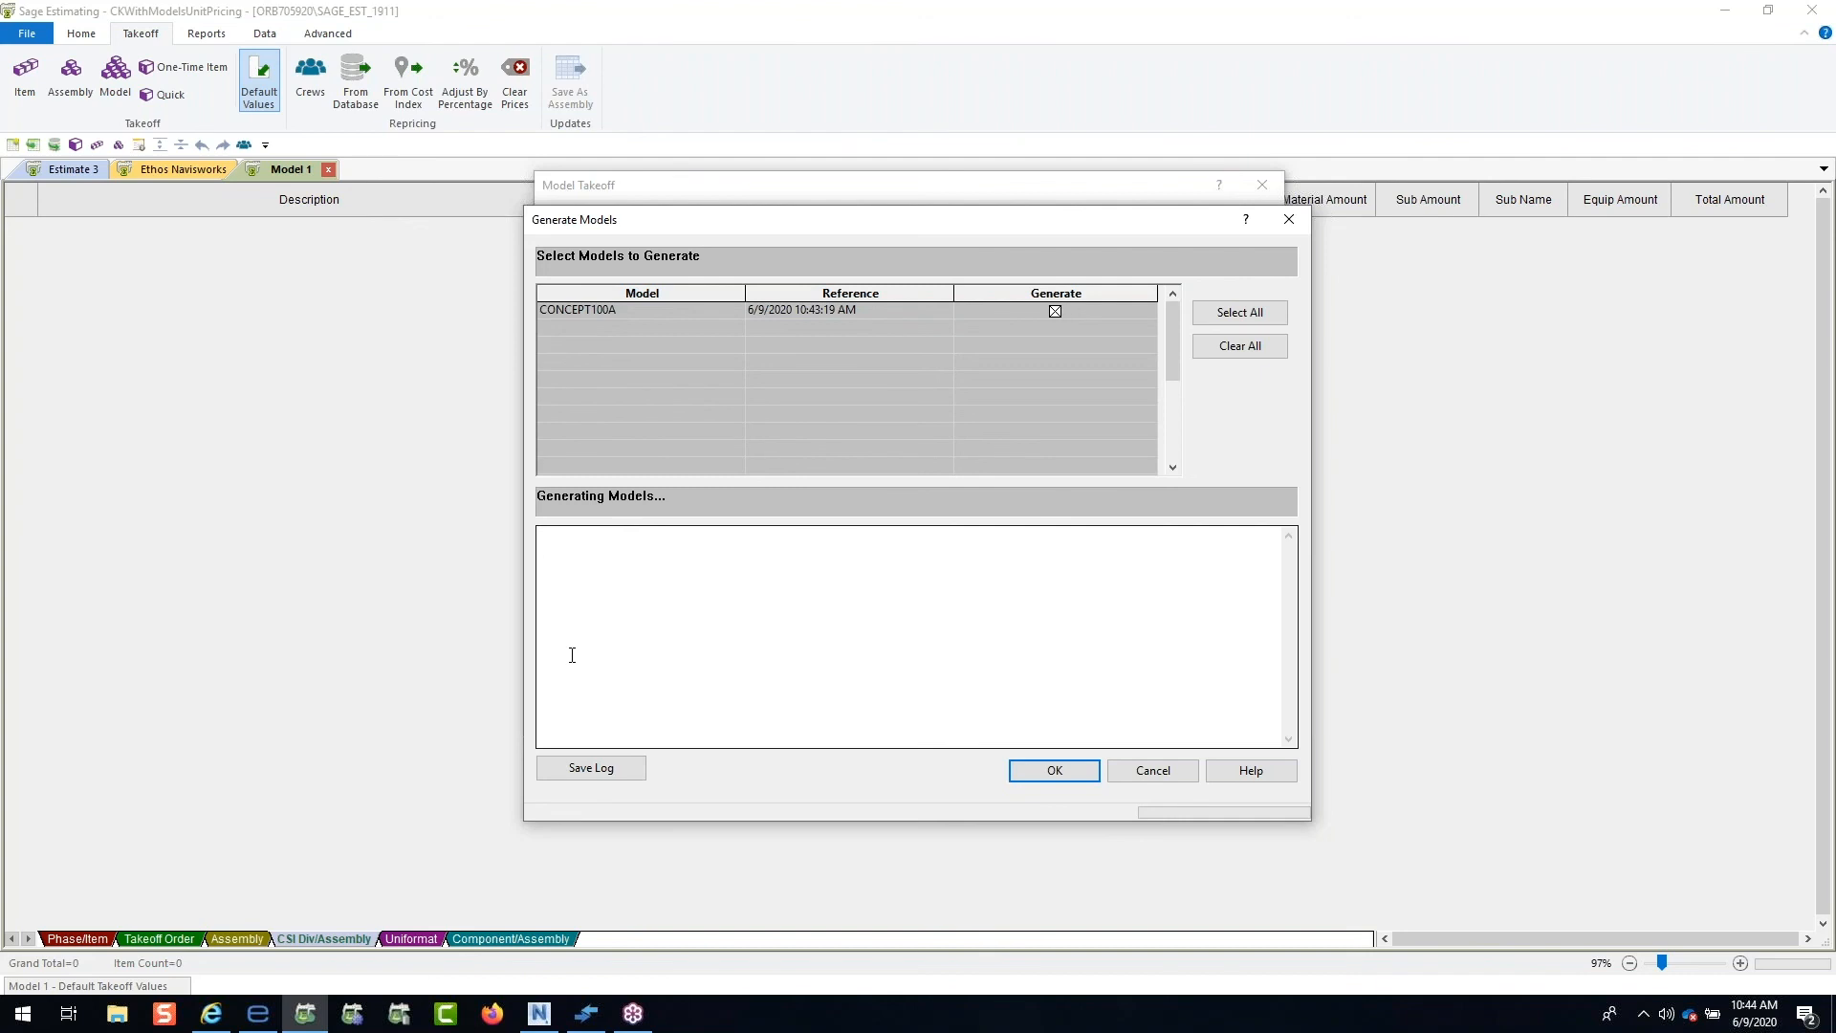
{"action": "left_click", "coordinate": [1042, 773]}
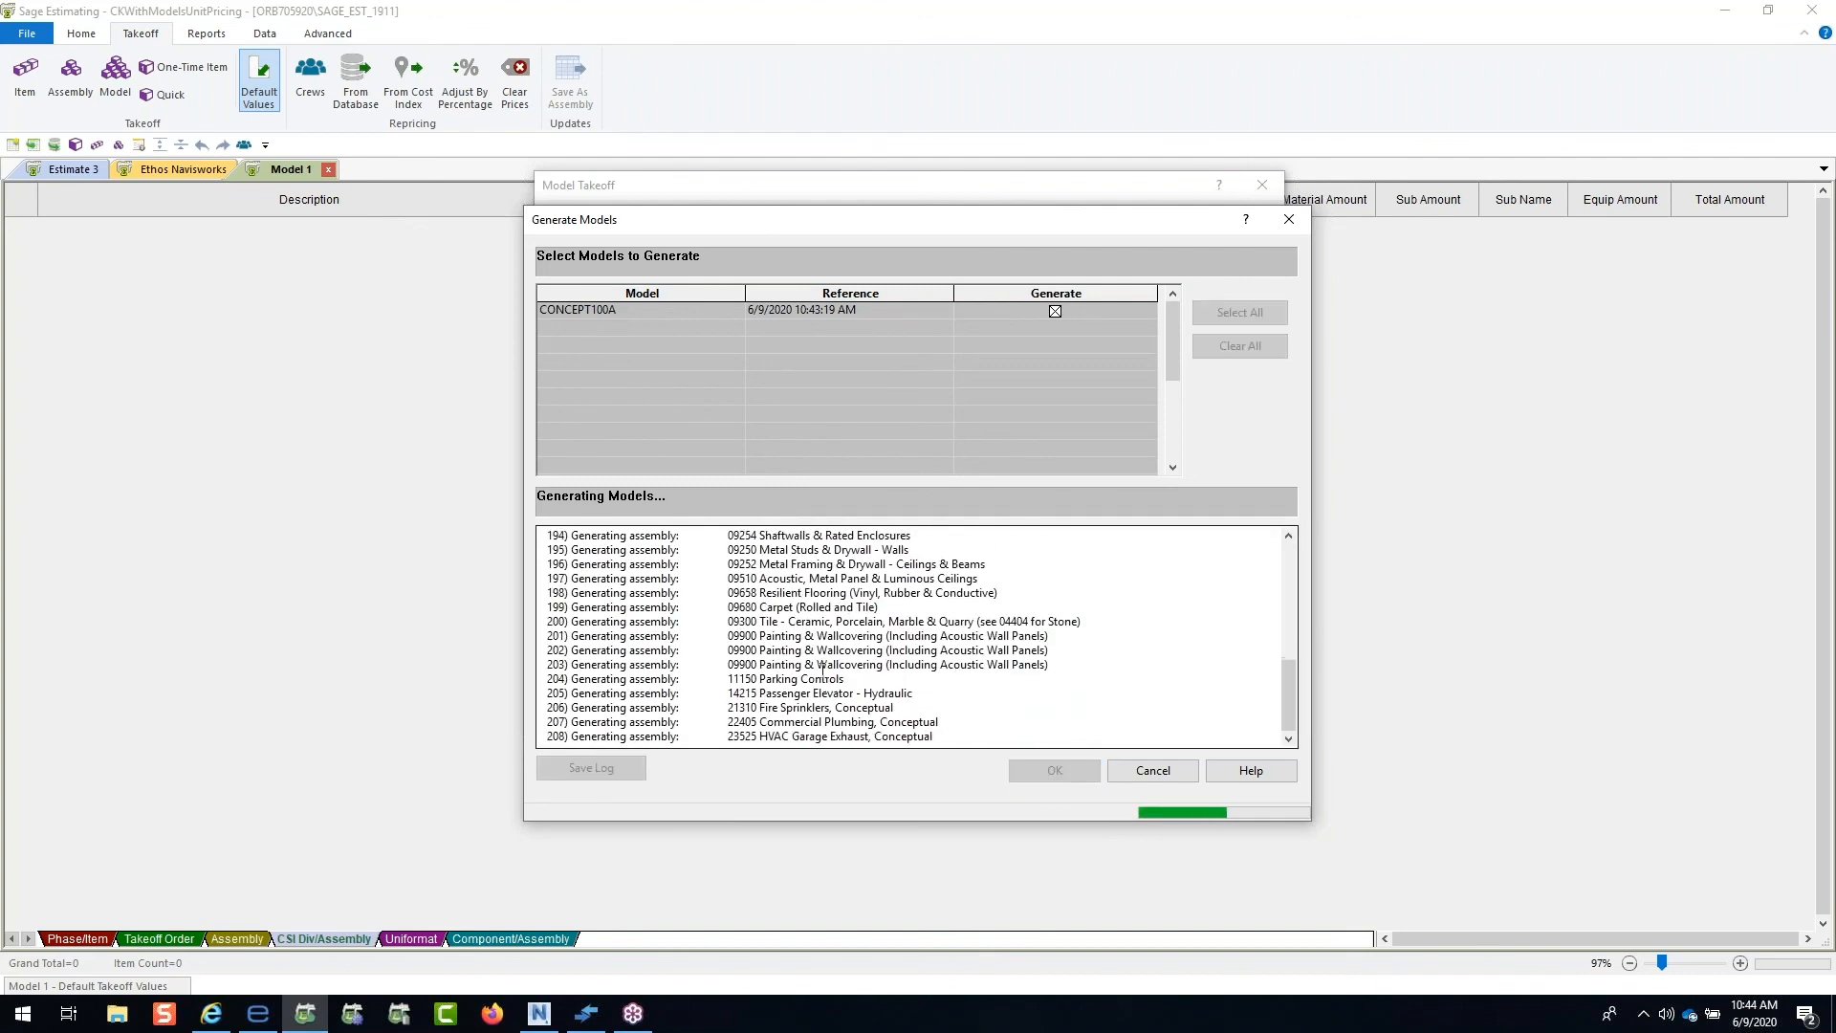
{"action": "left_click", "coordinate": [954, 578]}
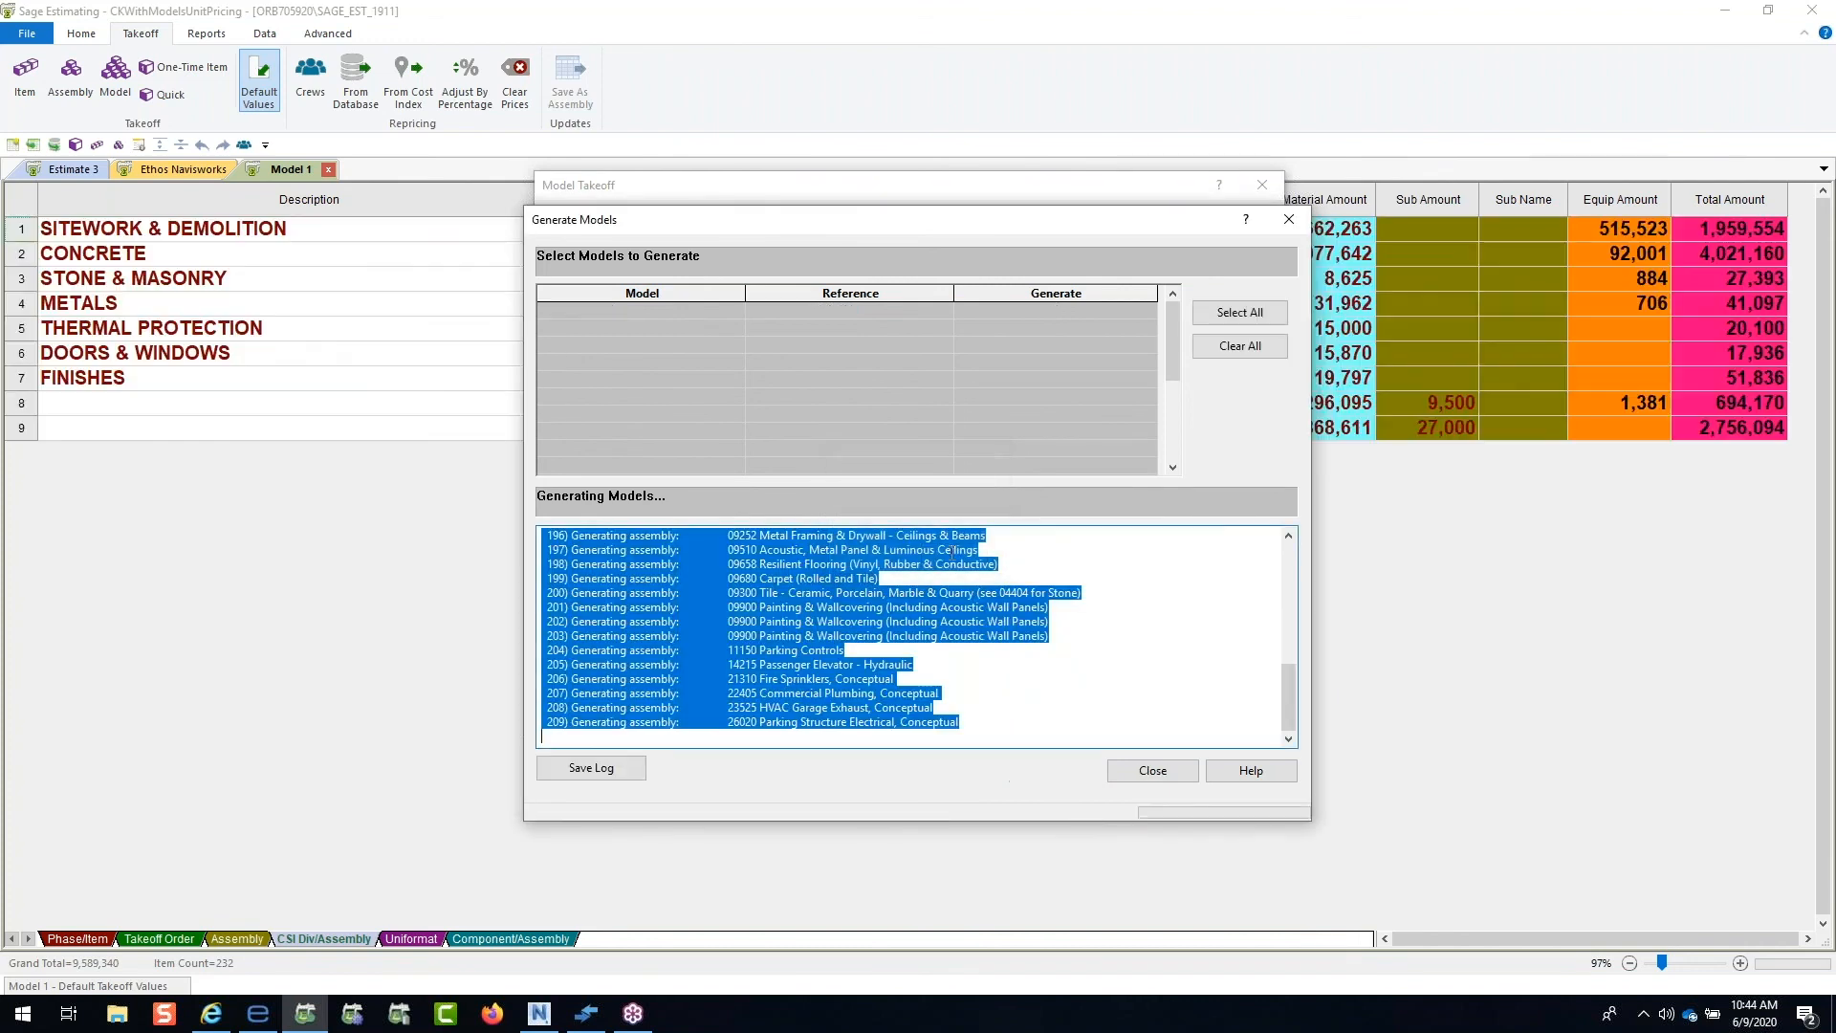
{"action": "left_click", "coordinate": [1143, 776]}
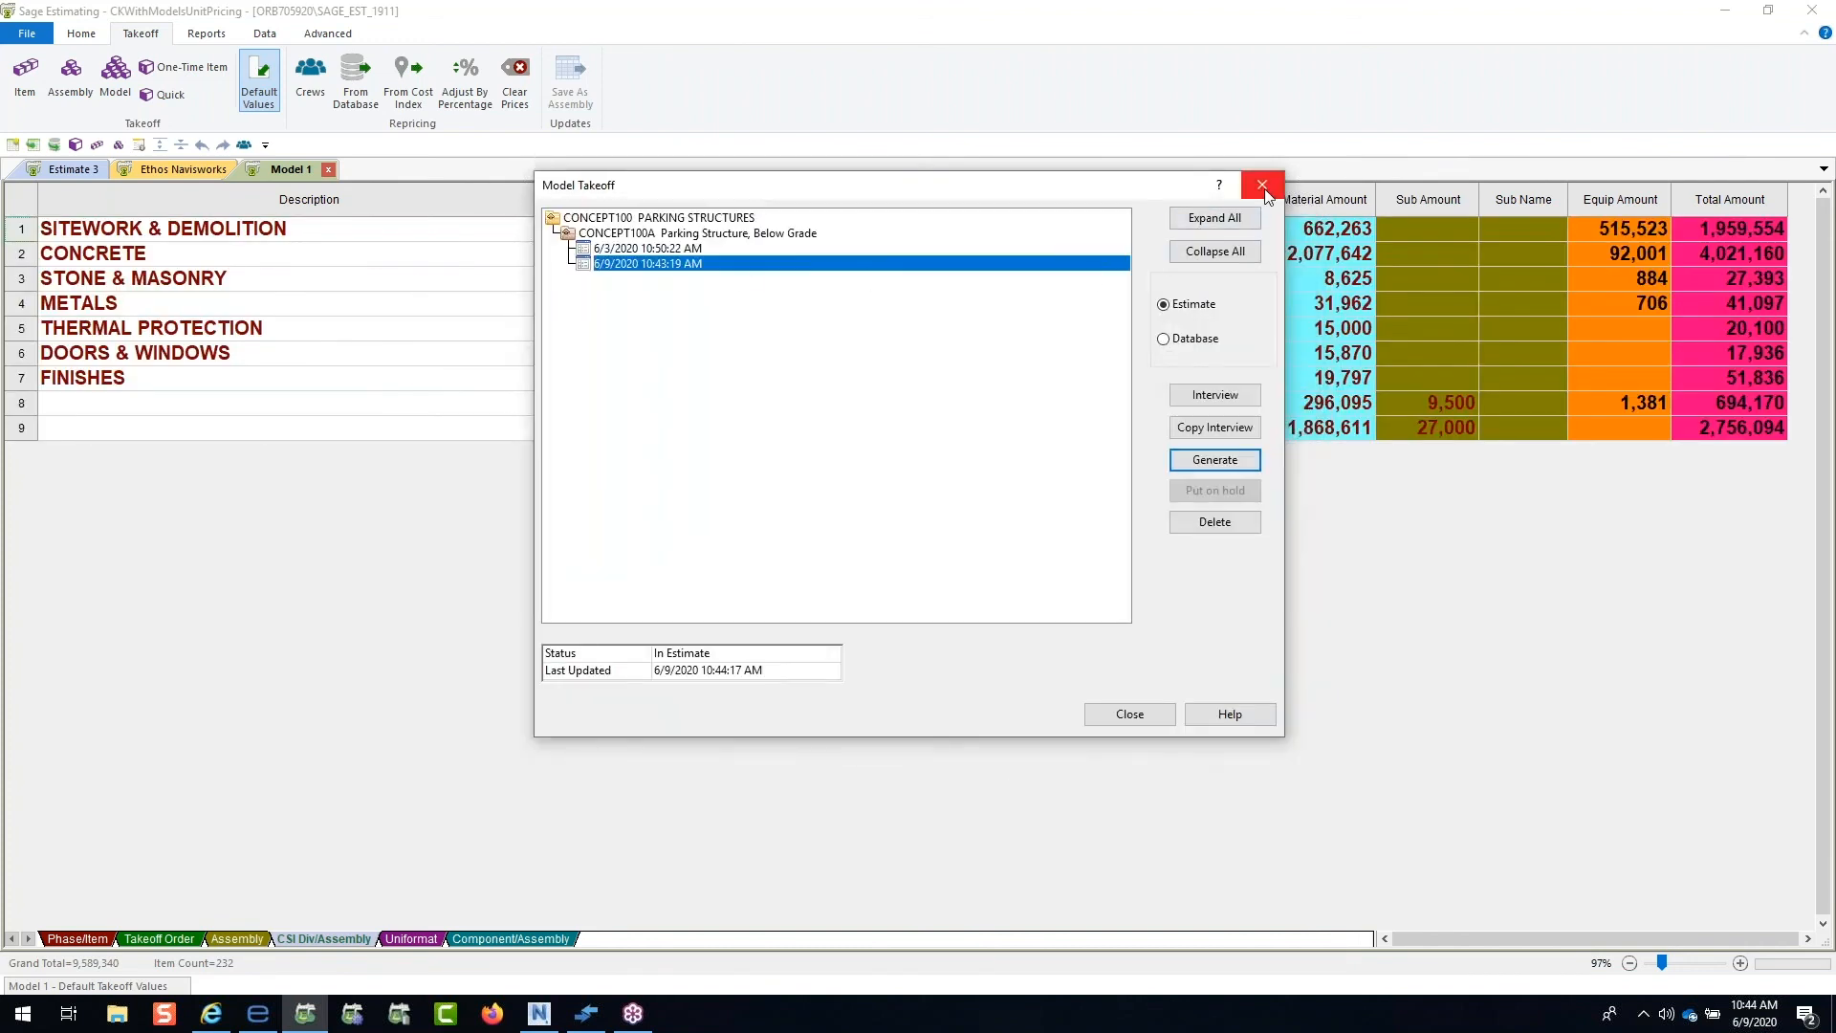
{"action": "left_click", "coordinate": [1261, 187]}
Step: Display the Model 1 estimate by phase and item with all groups collapsed
{"action": "left_click", "coordinate": [82, 36]}
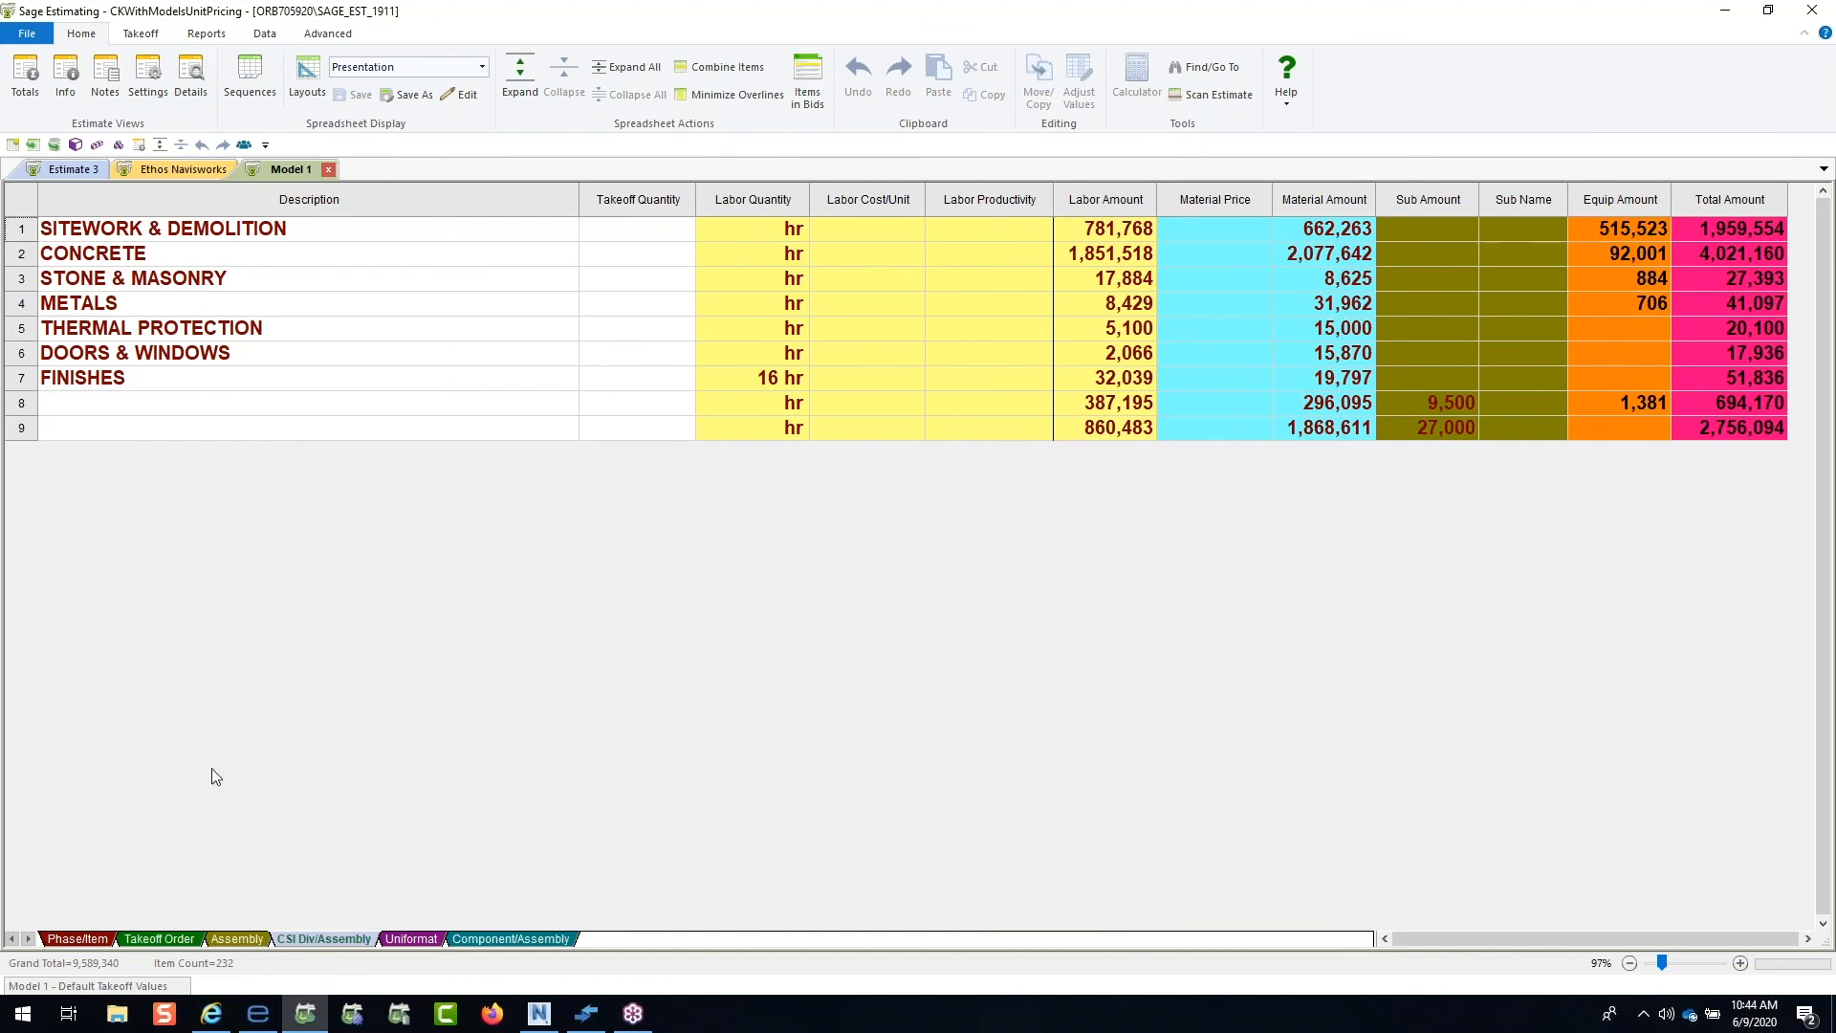
{"action": "left_click", "coordinate": [79, 938]}
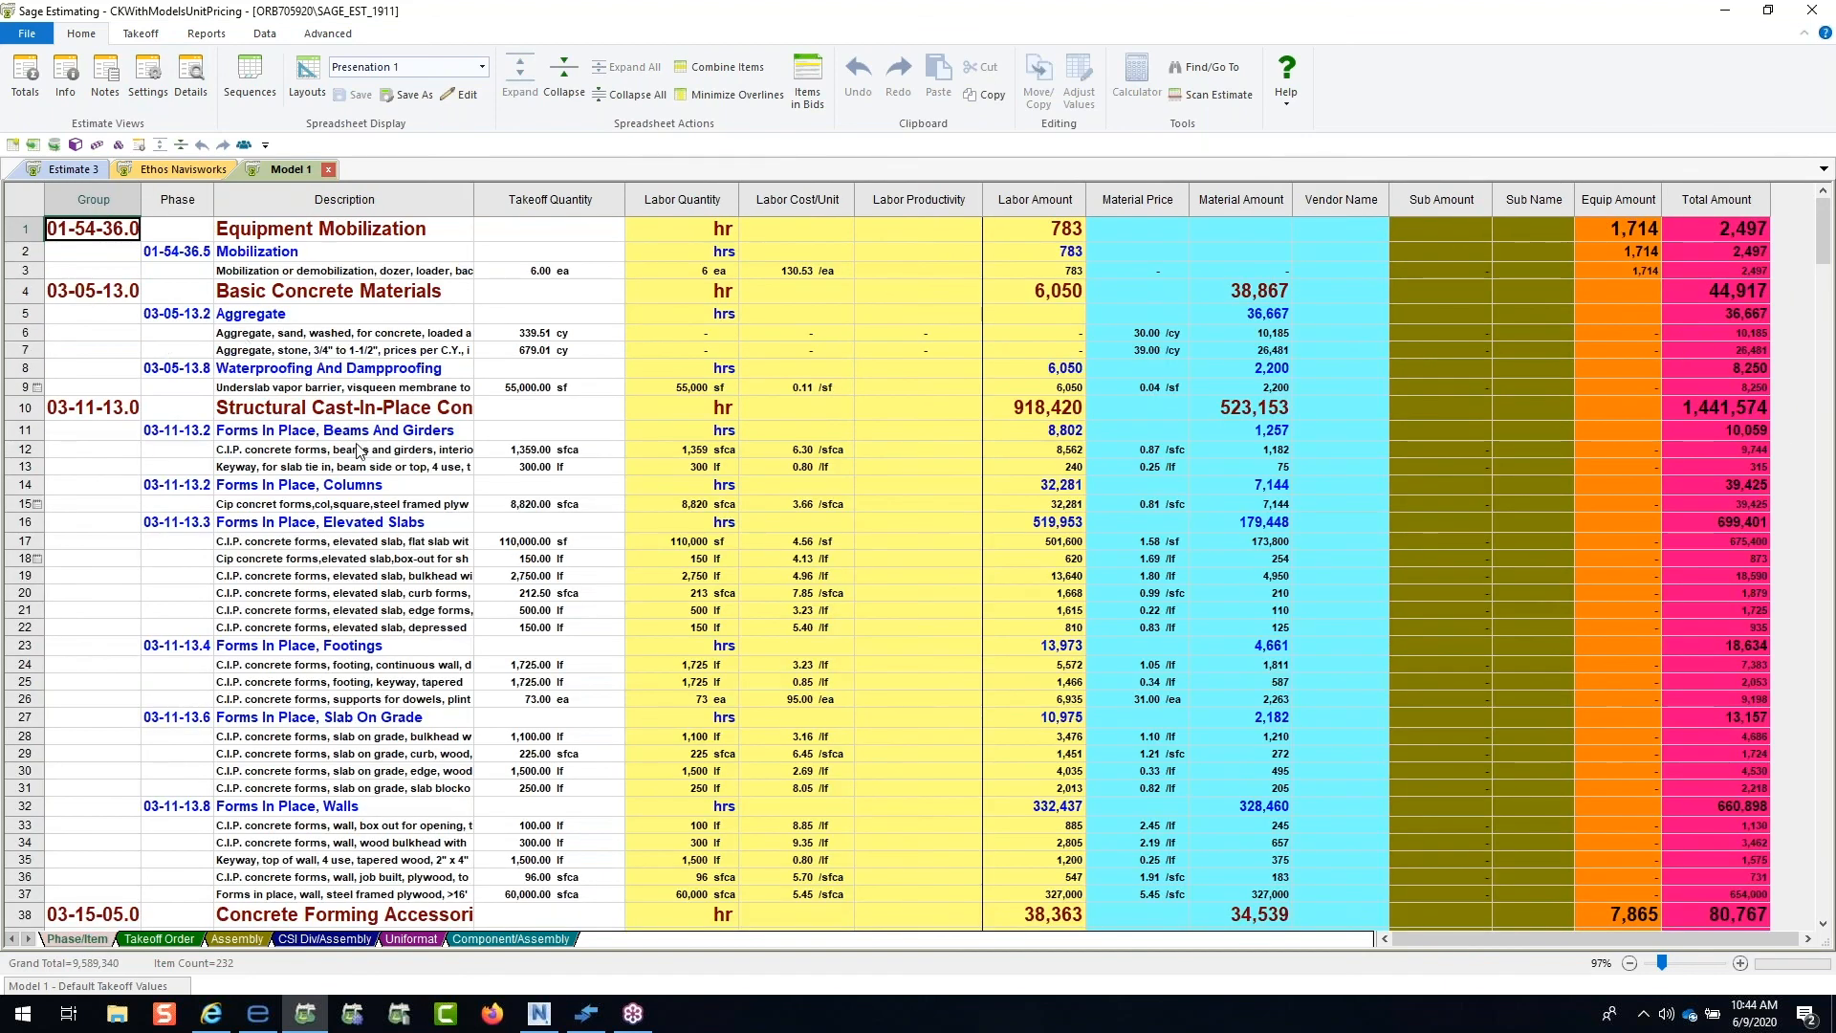
{"action": "left_click", "coordinate": [629, 95]}
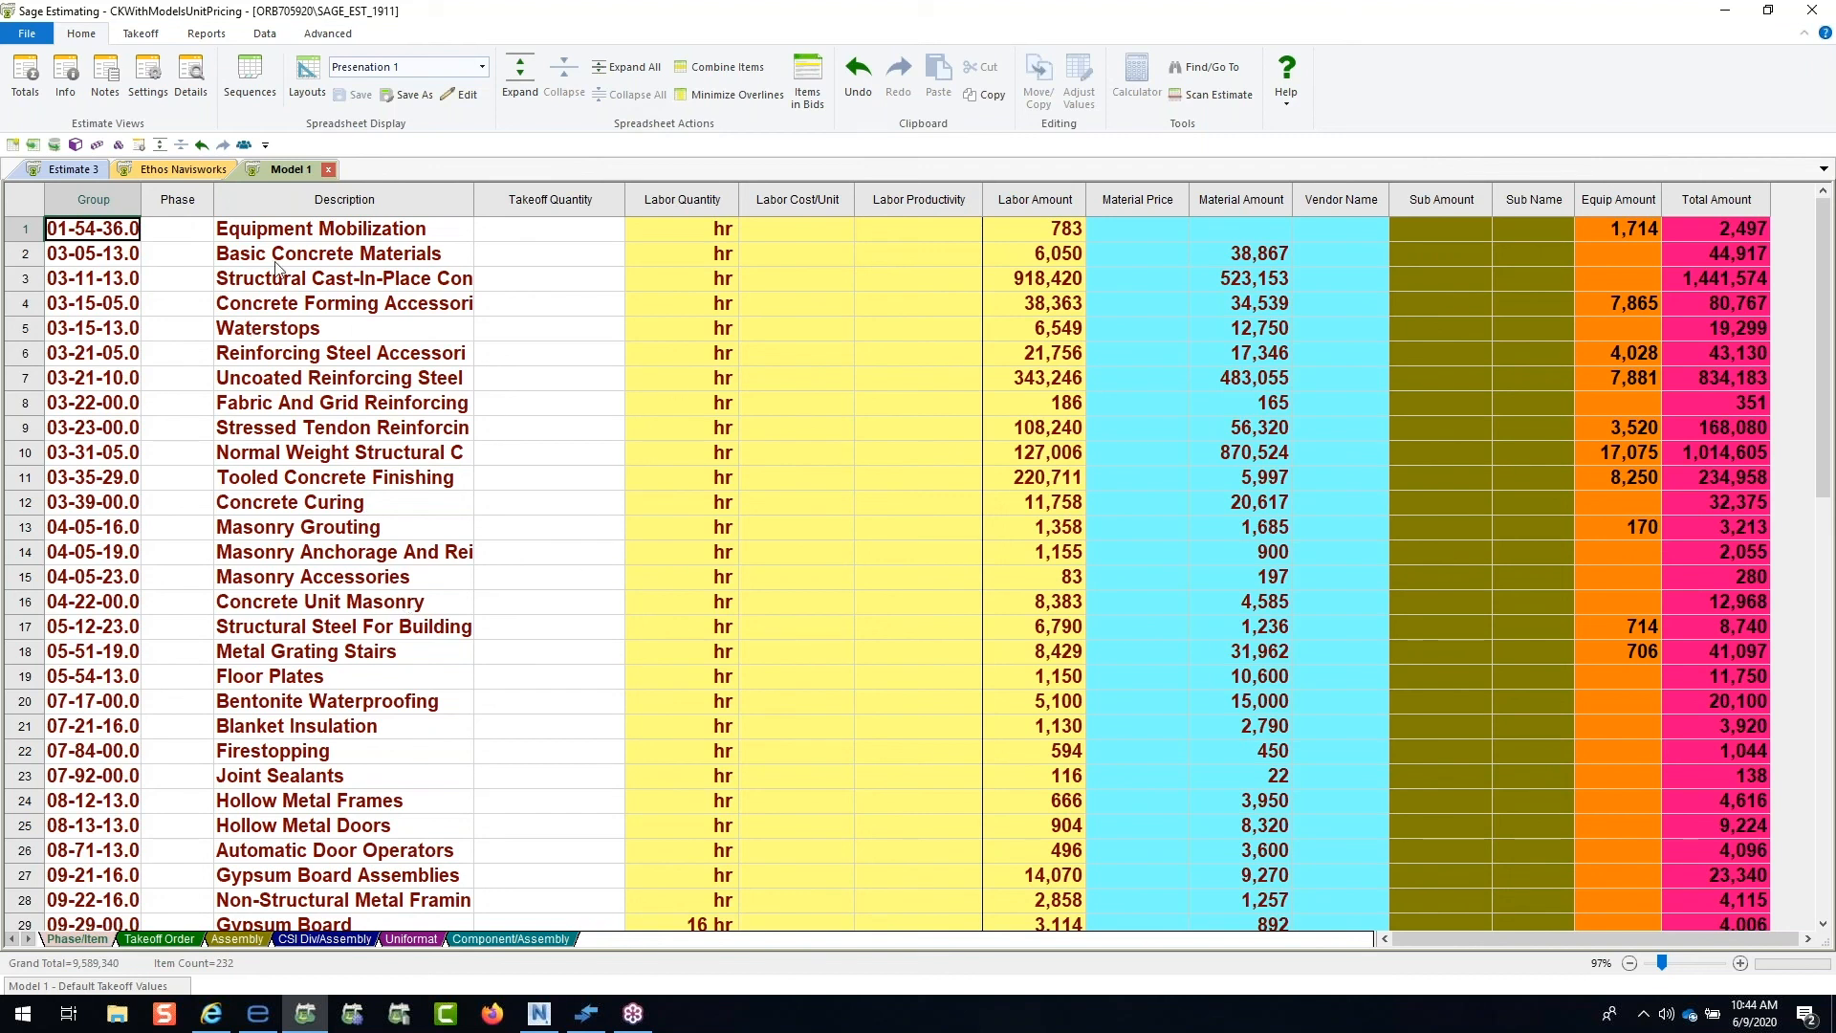
Step: Open the Model 1 totals and adjust the job total to 9,000,000
{"action": "left_click", "coordinate": [29, 78]}
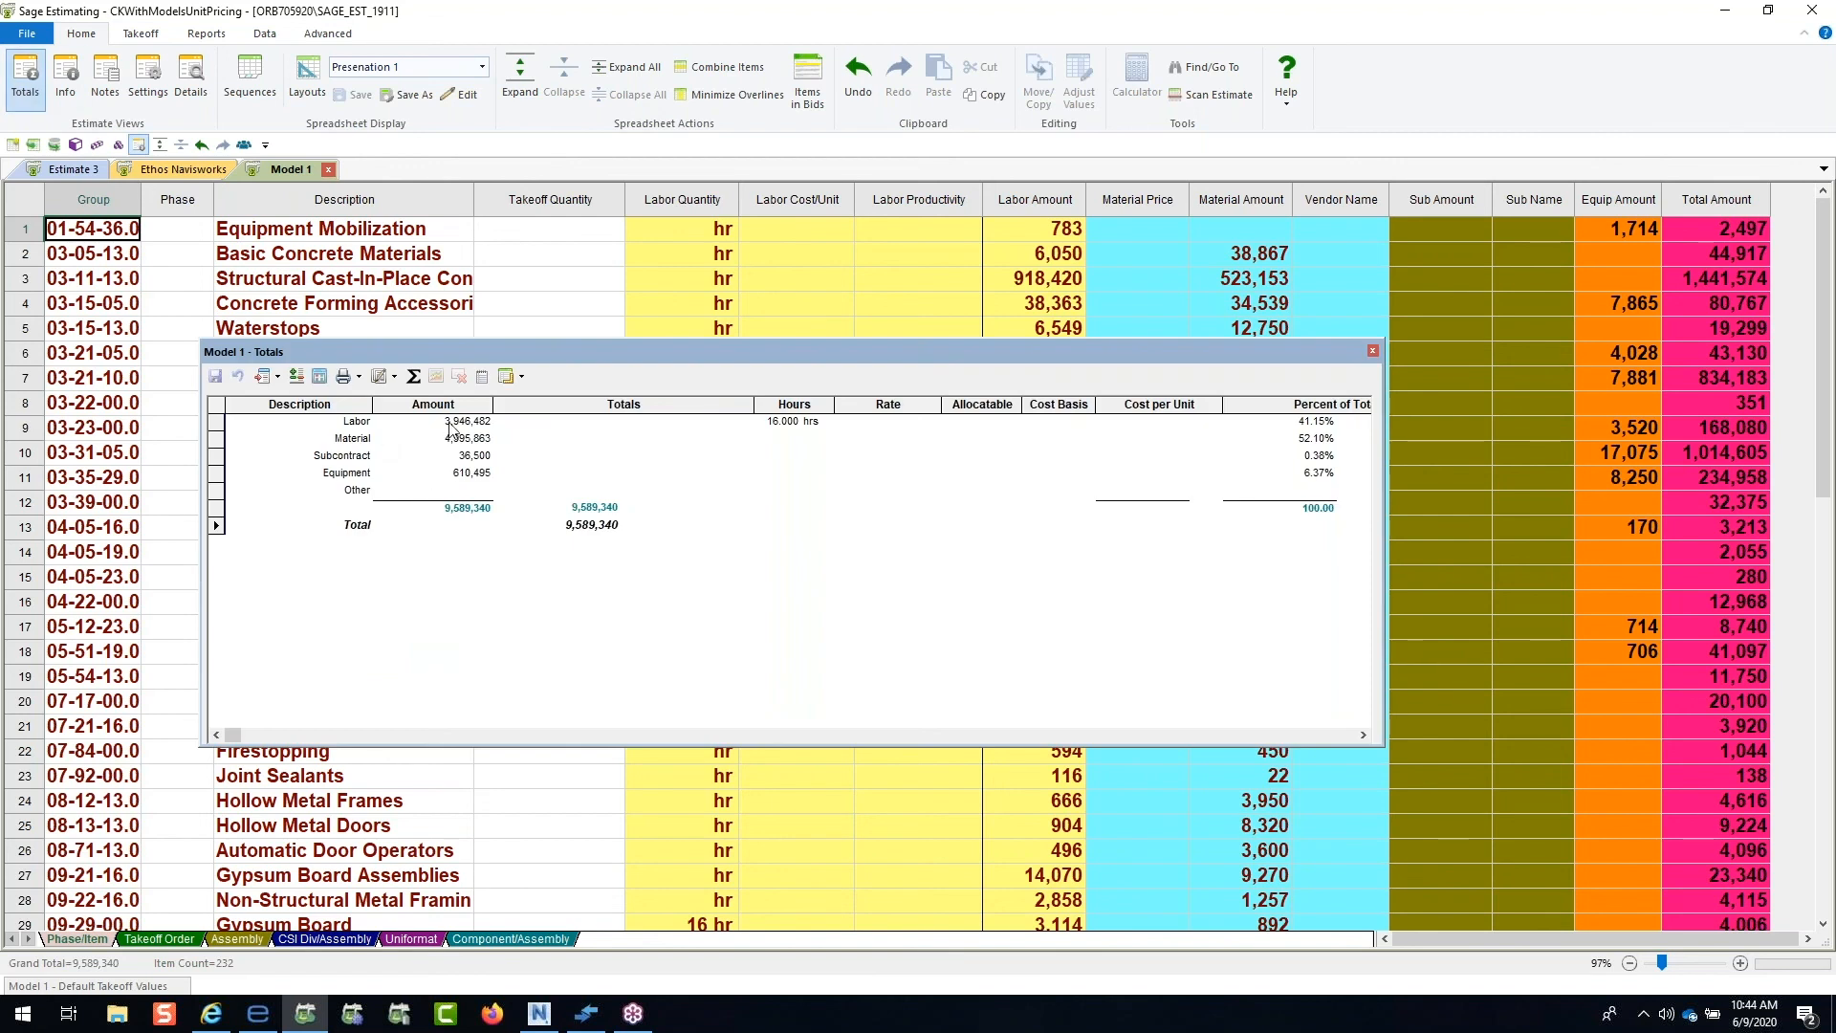
{"action": "left_click", "coordinate": [481, 508]}
{"action": "left_click", "coordinate": [566, 526]}
{"action": "type", "text": "9000000"}
{"action": "key", "text": "Tab"}
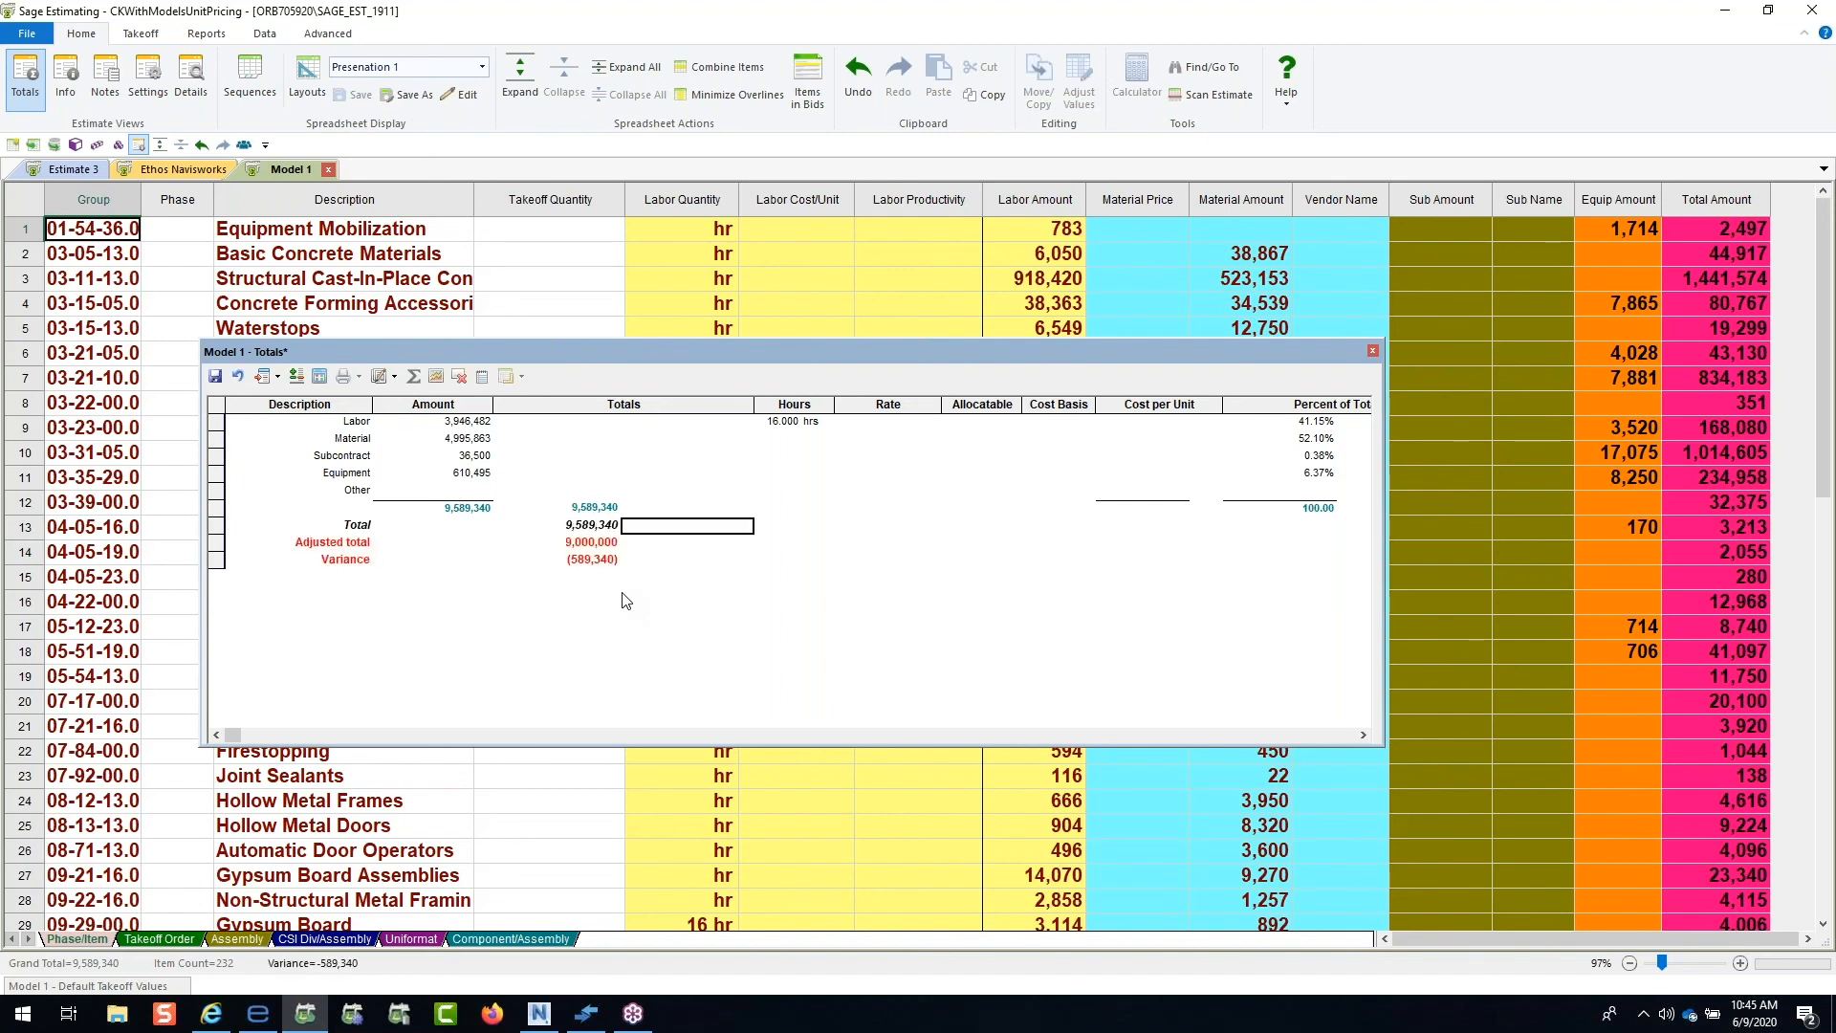
Step: View the options available for the variance row and close the totals without saving the changes
{"action": "left_click", "coordinate": [596, 566]}
{"action": "right_click", "coordinate": [418, 559]}
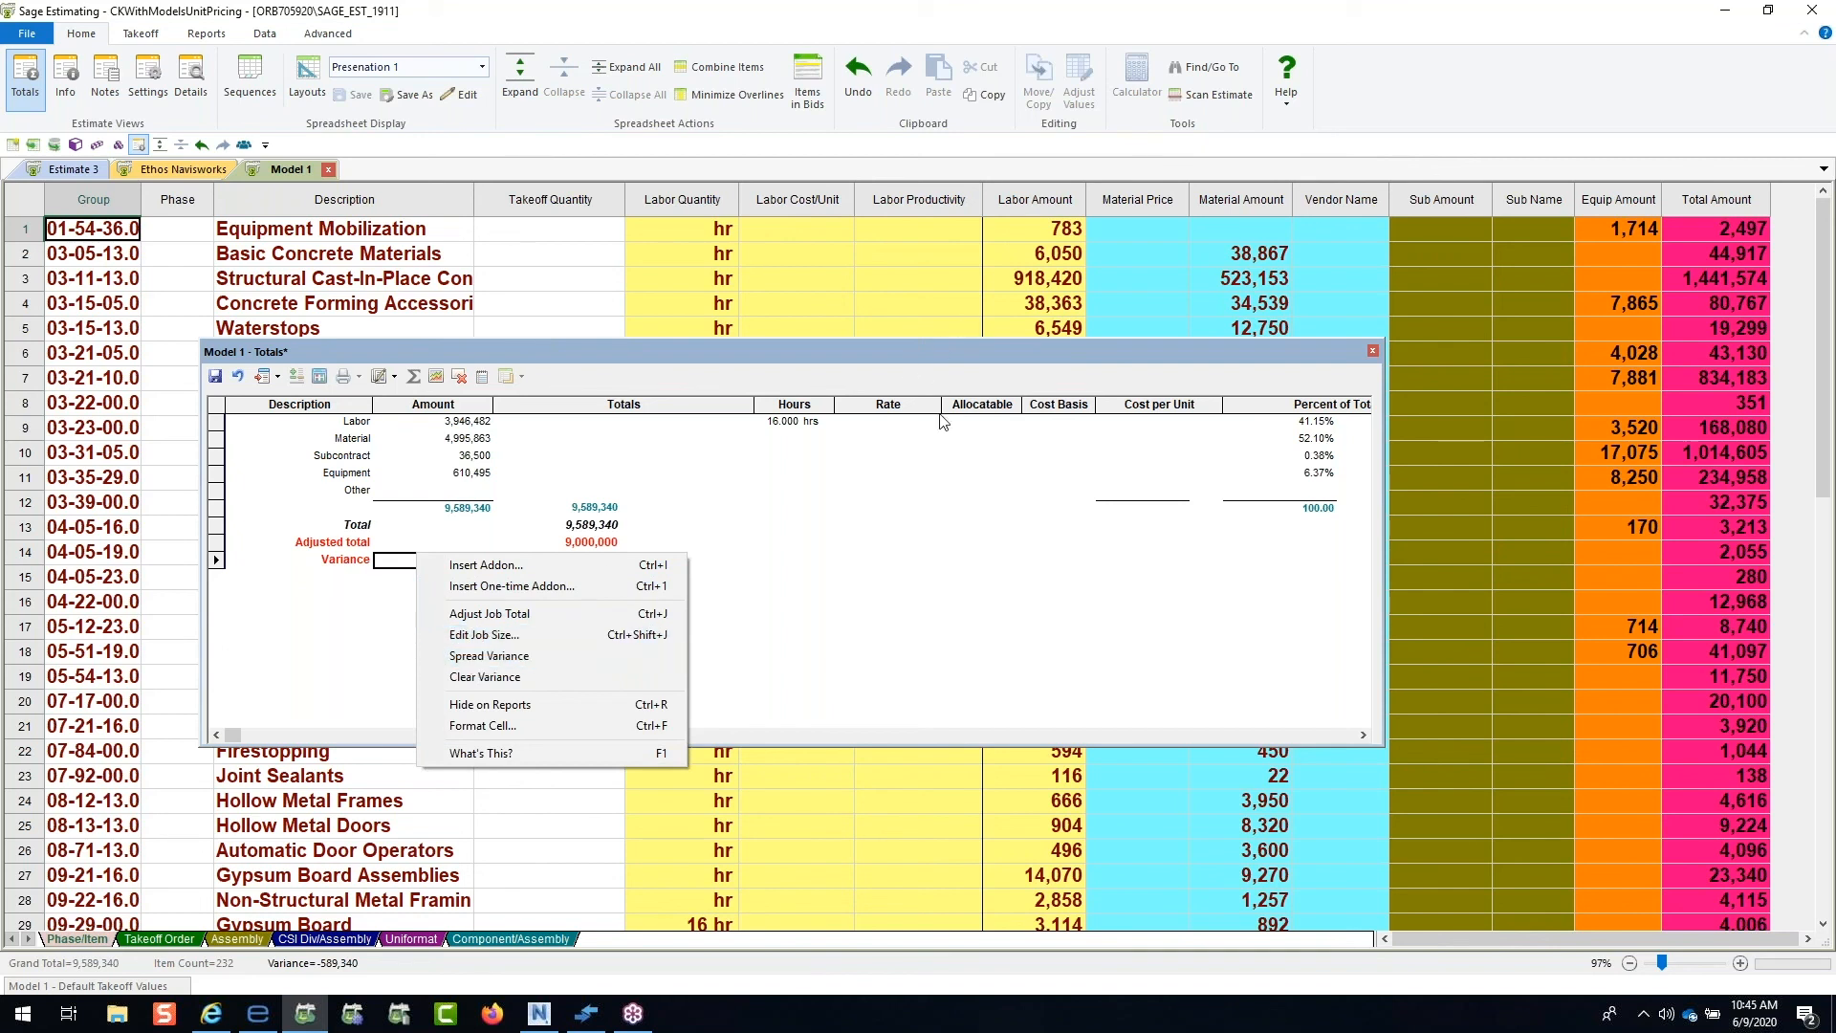
{"action": "left_click", "coordinate": [1369, 350]}
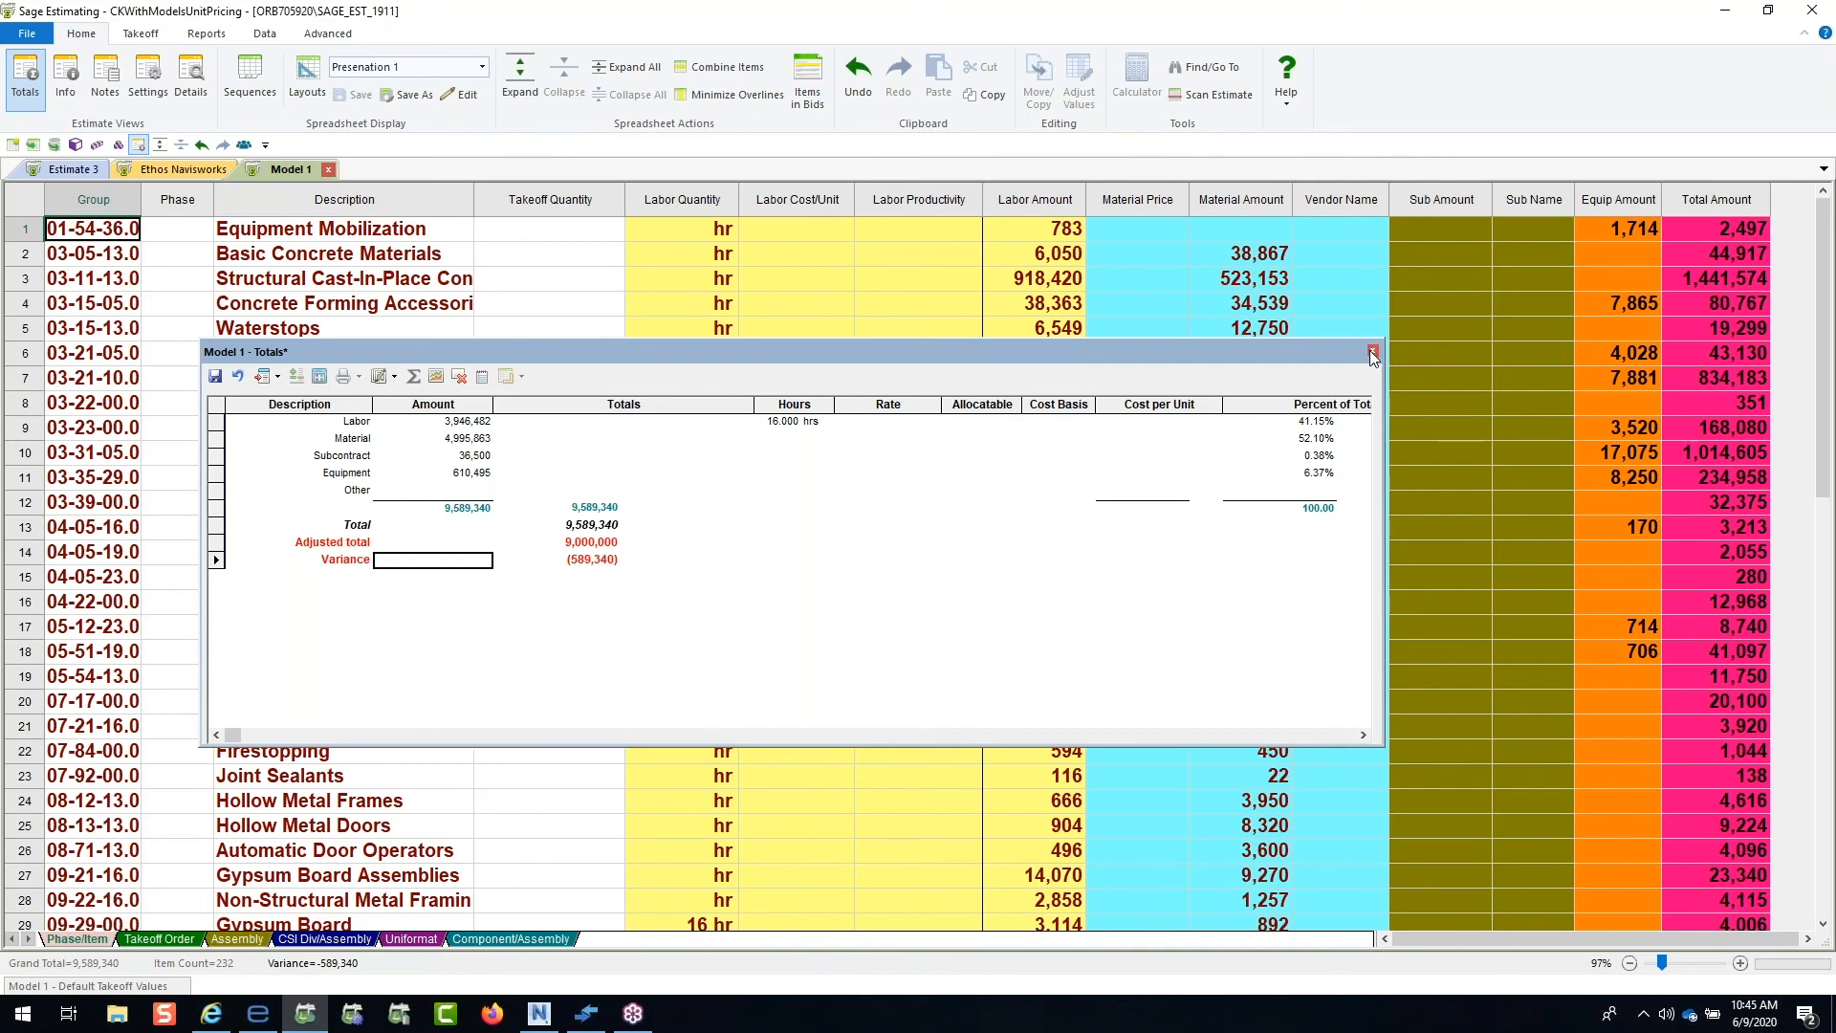
{"action": "left_click", "coordinate": [1373, 351]}
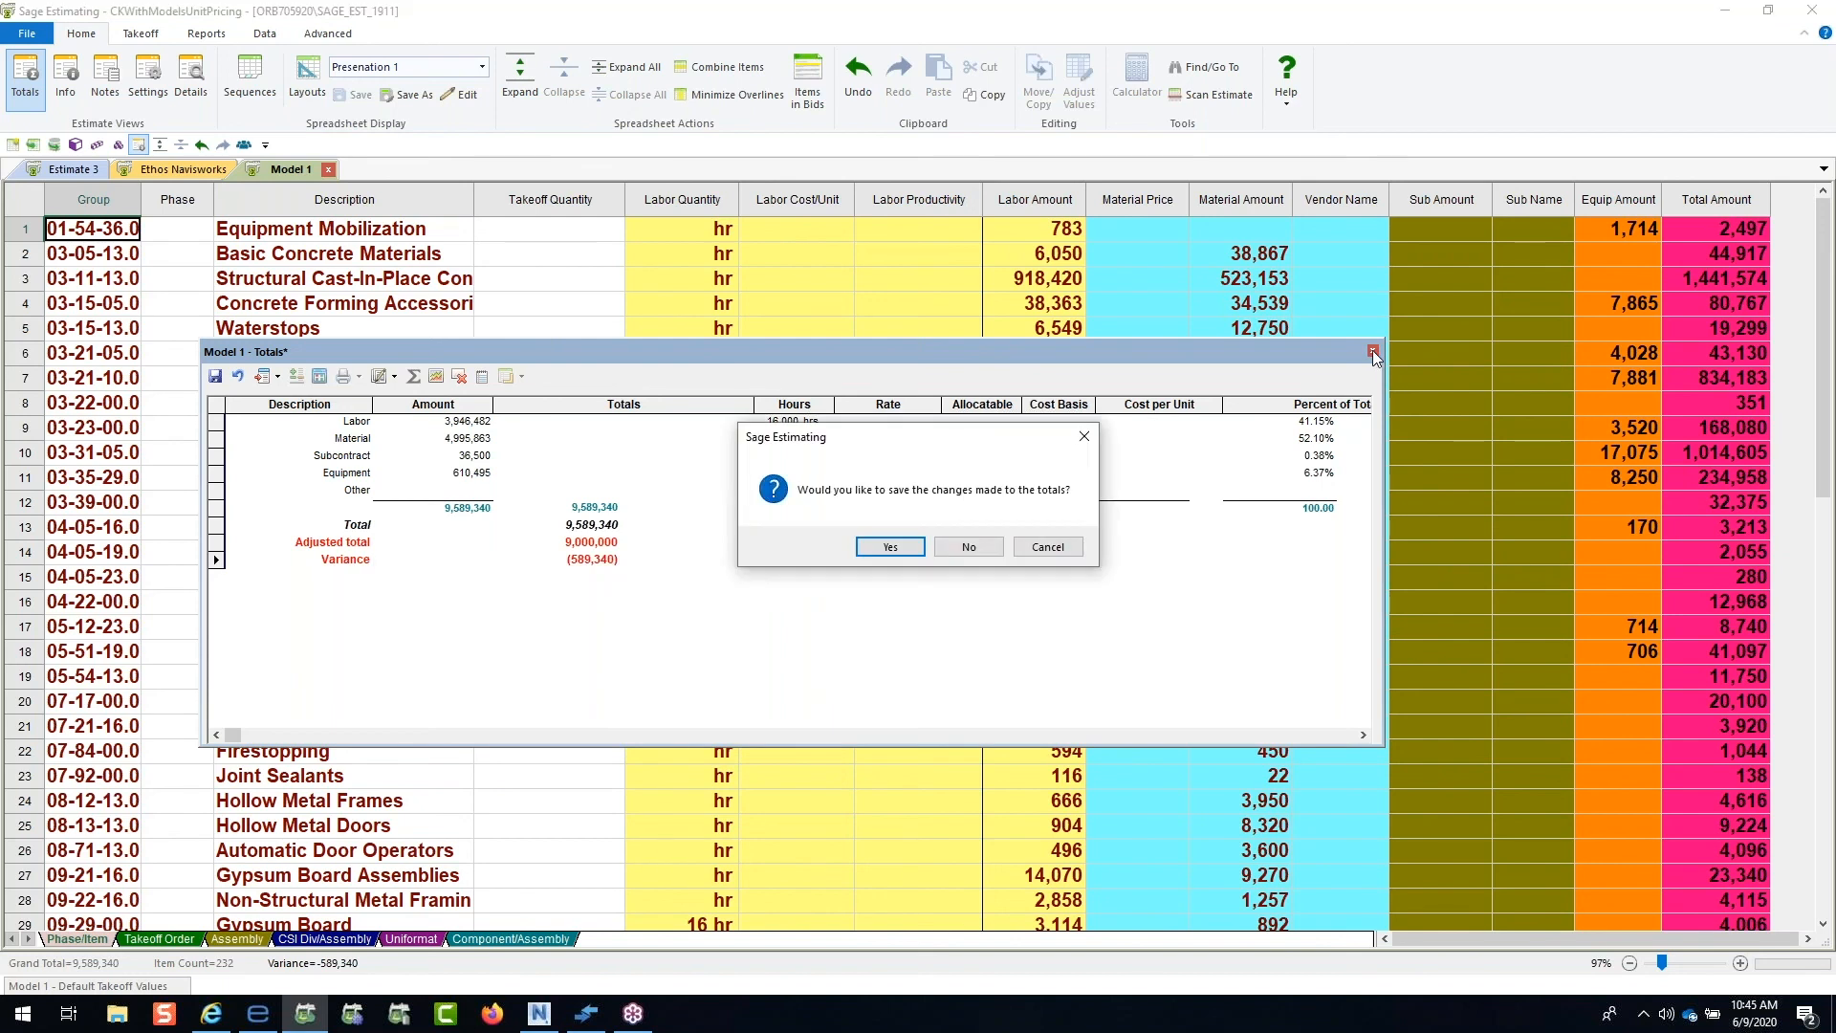
{"action": "left_click", "coordinate": [994, 551]}
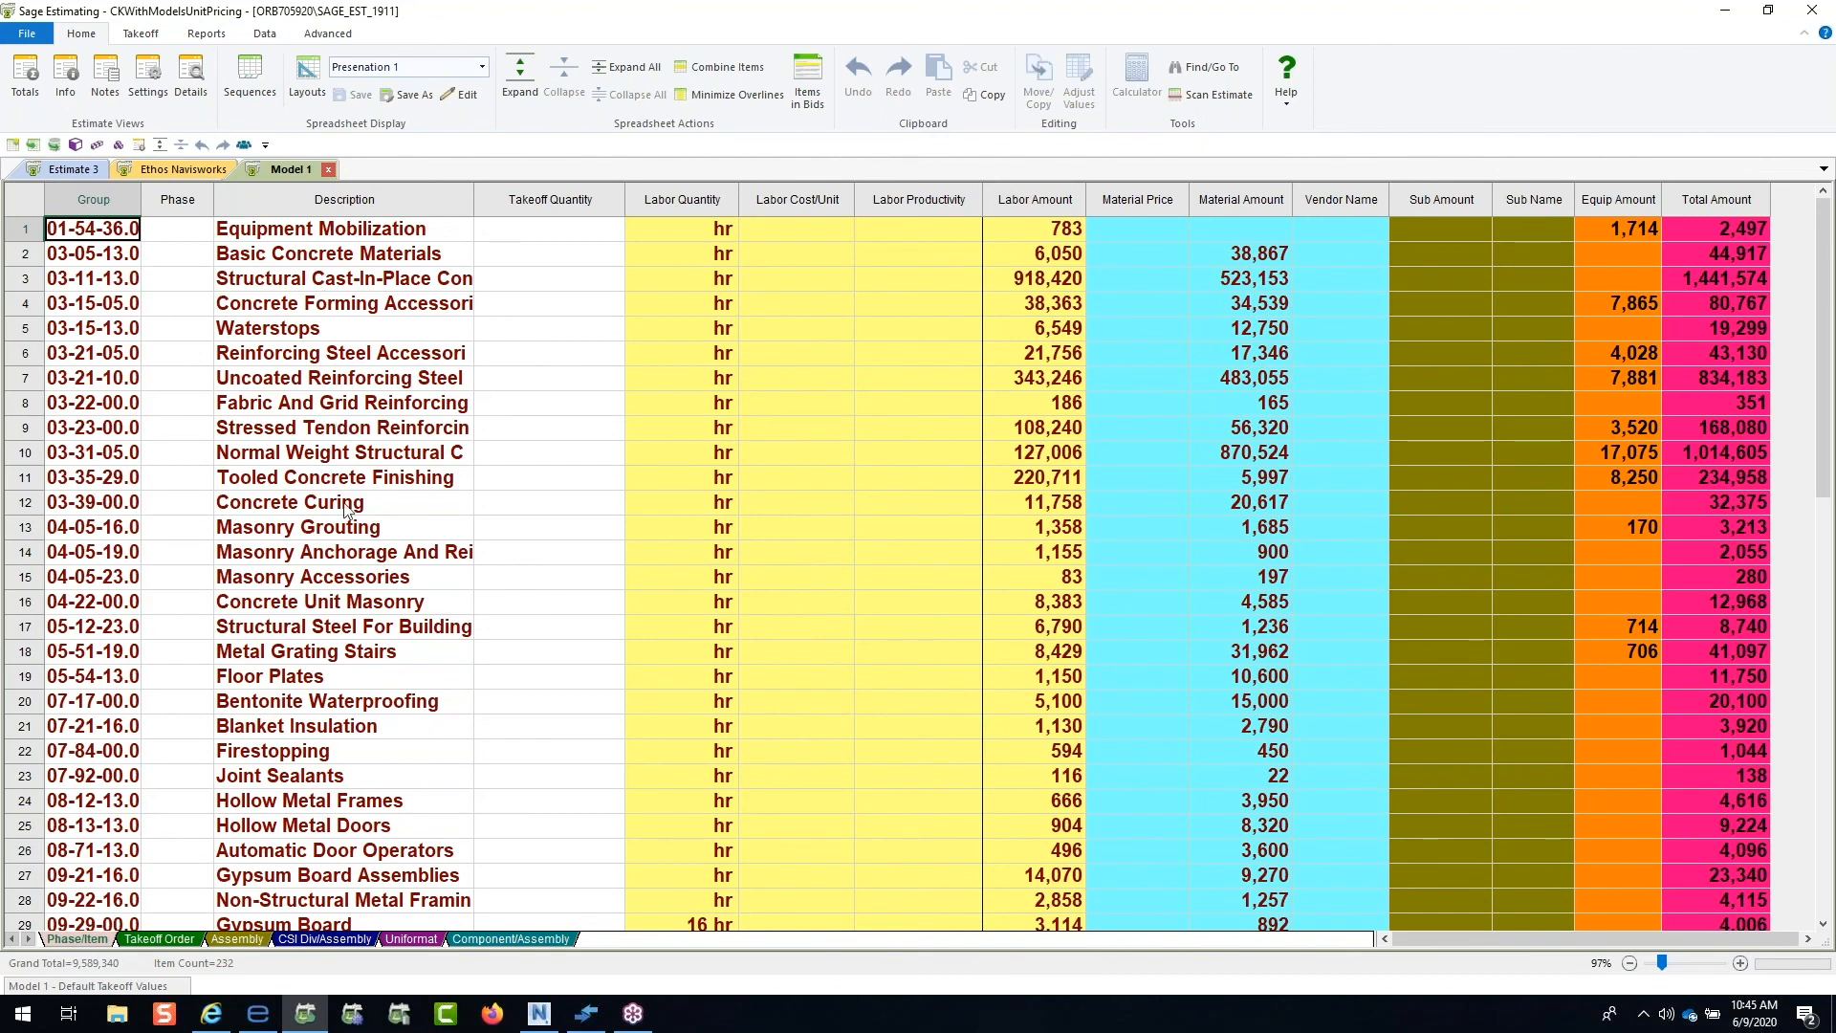
Step: Display the estimate by CSI division and assembly and expand the Sitework & Demolition division
{"action": "left_click", "coordinate": [325, 939]}
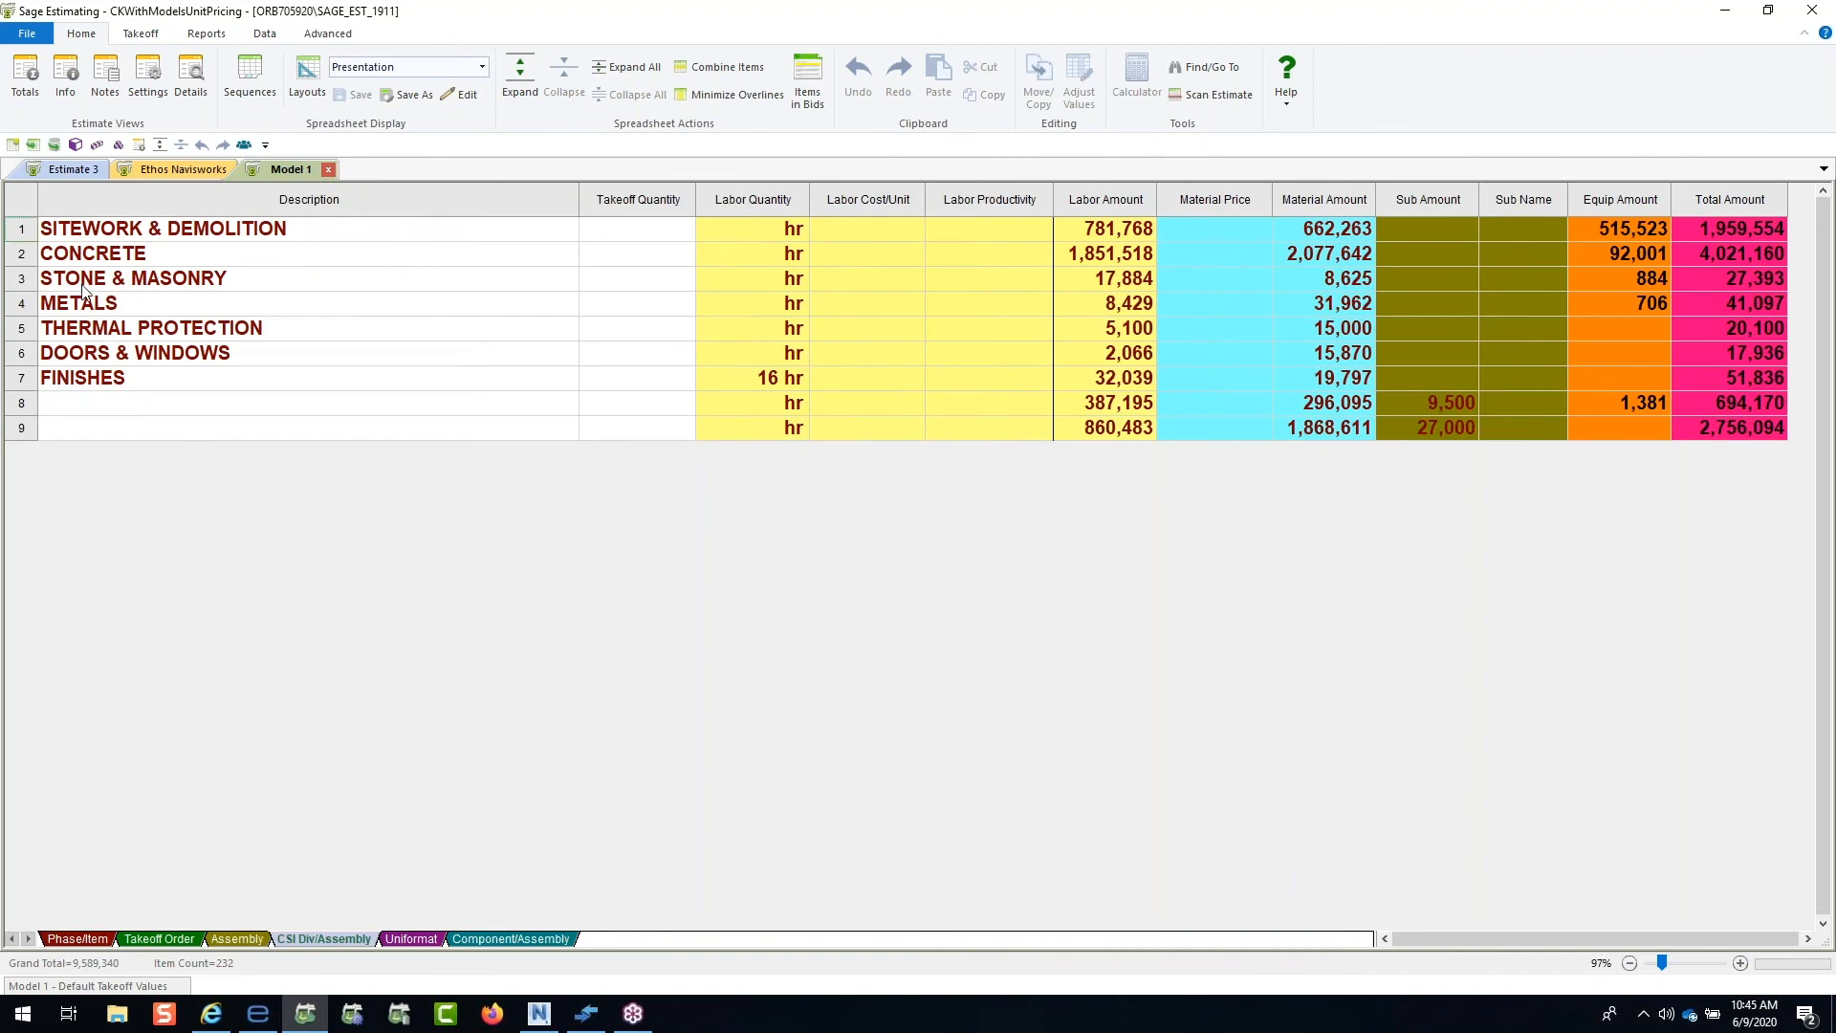
{"action": "double_click", "coordinate": [143, 239]}
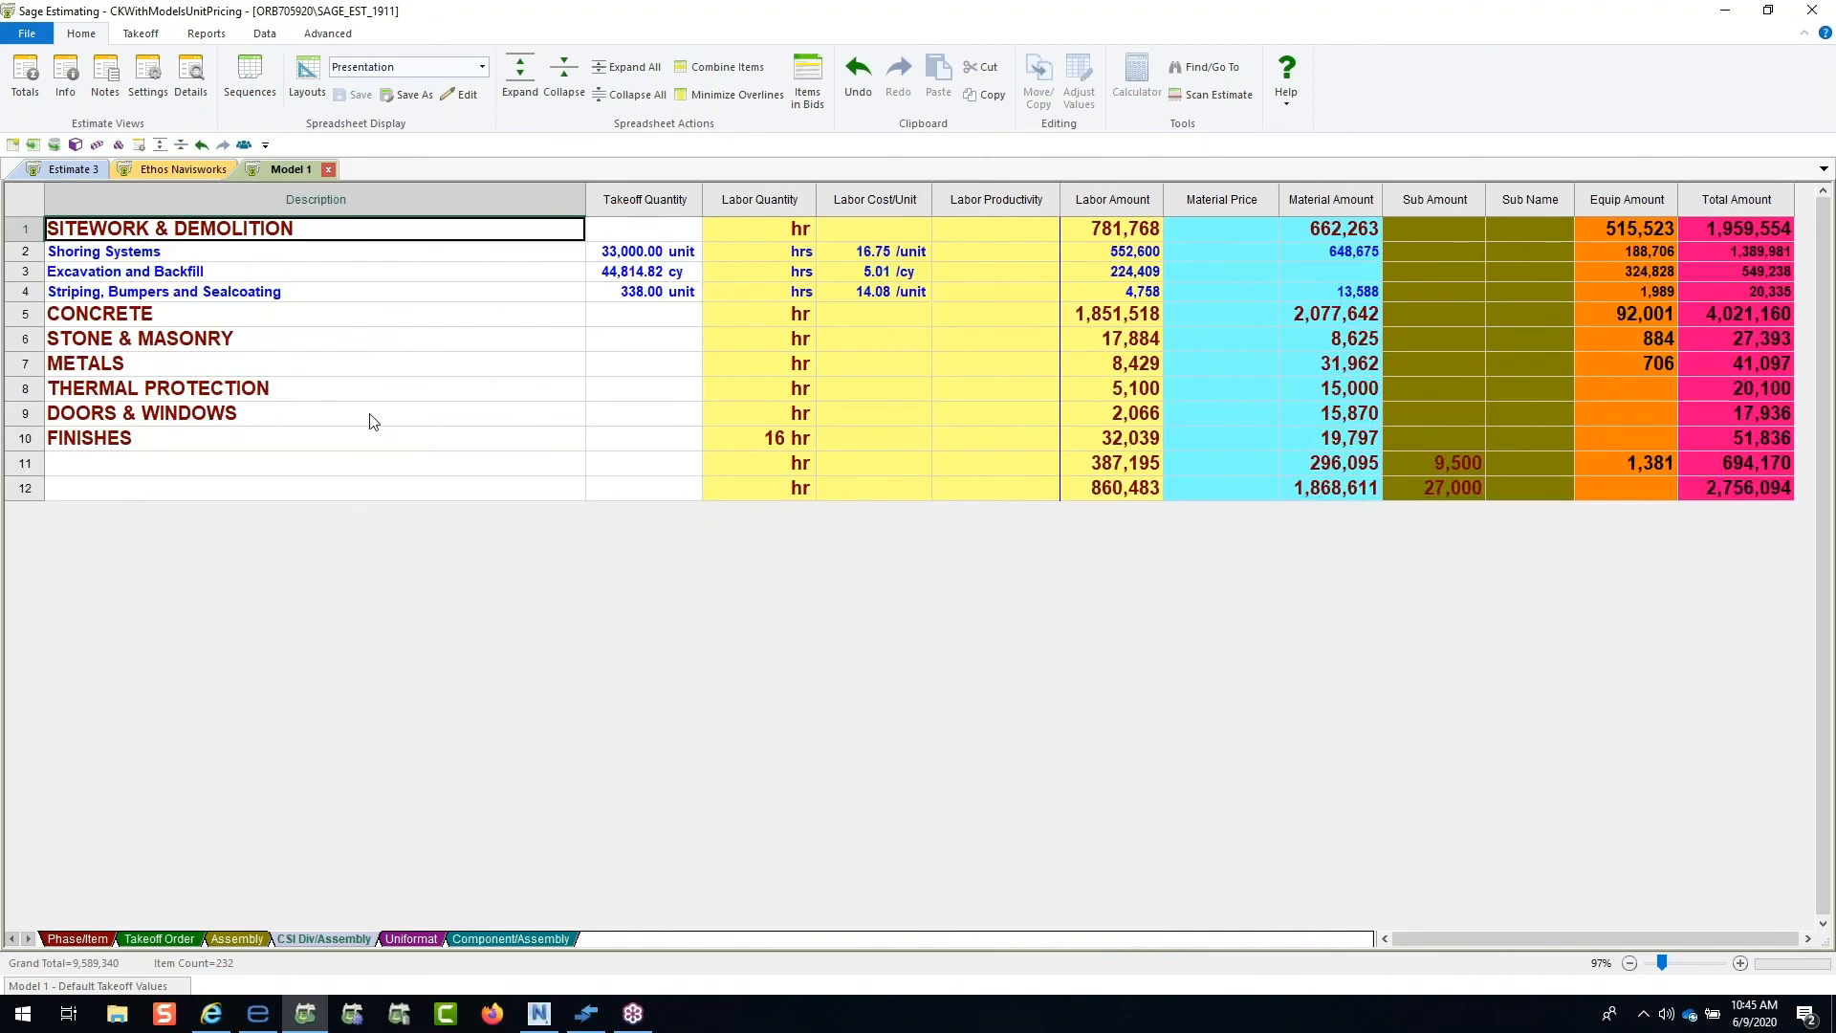